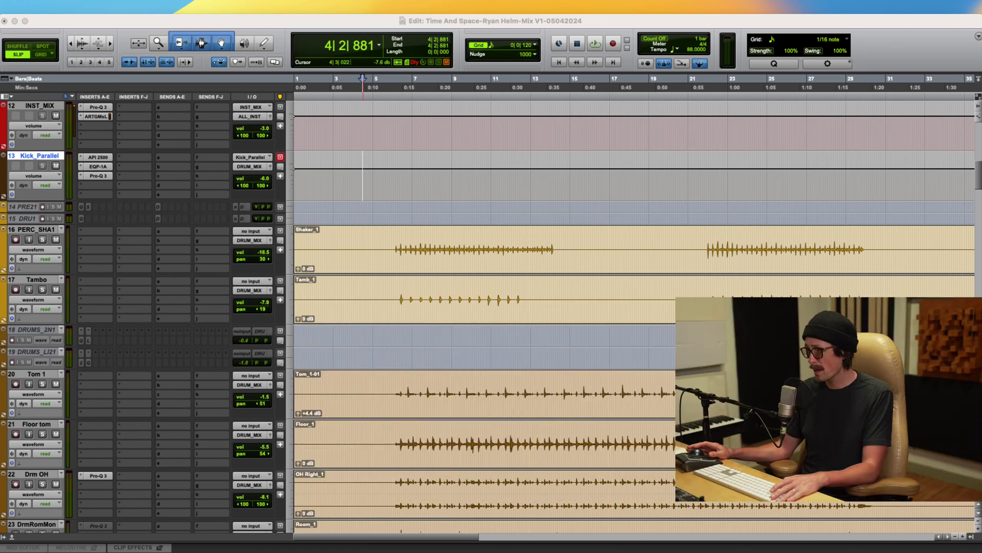
Step: Increase the height of the REF track at the top of the session
left_click(138, 26)
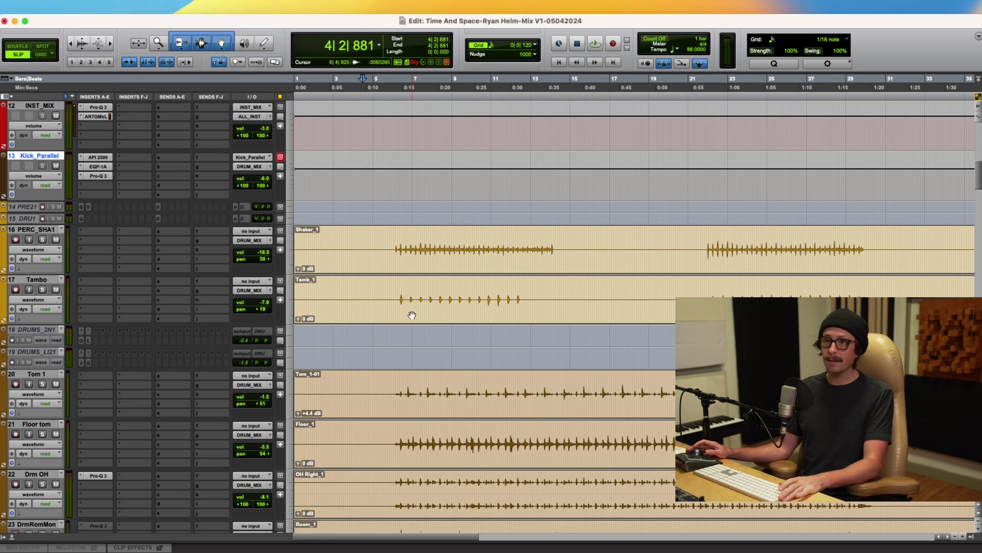
scroll(408, 312, "up", 10)
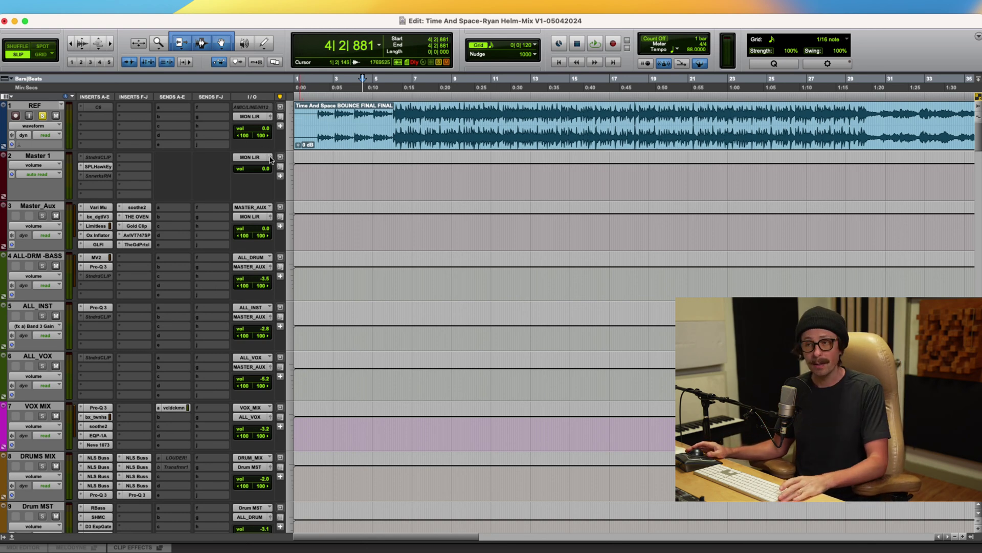
left_click_drag(30, 152, 48, 187)
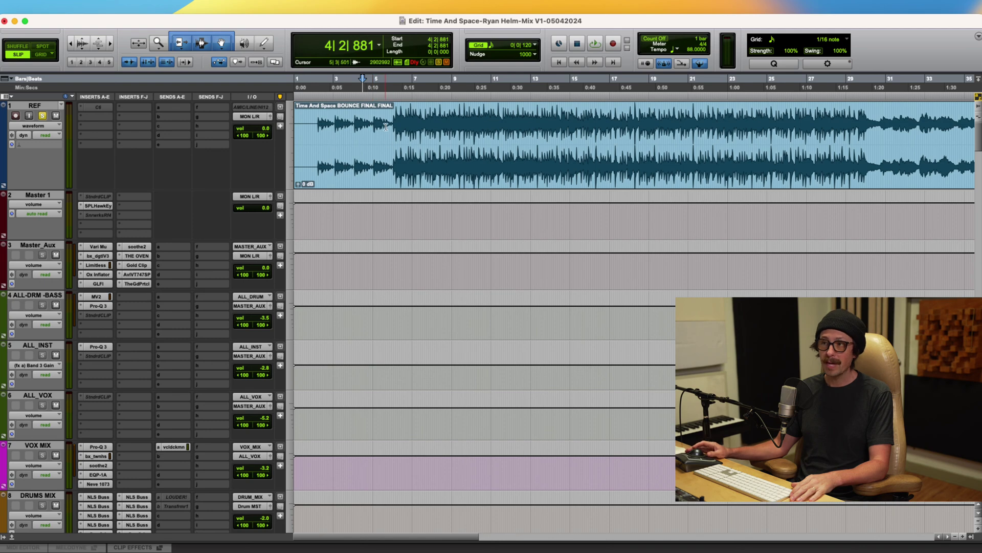
Step: Place the playback cursor at 2|1|857, where the audio begins in the REF track's bounce clip
left_click(315, 130)
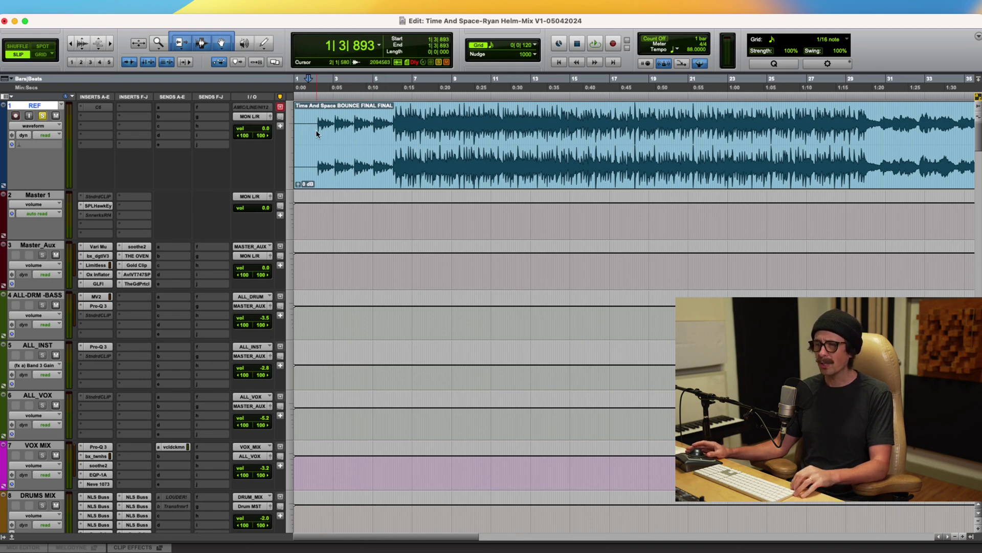
key("super+bracketright")
key("super+bracketright")
key("super+bracketright")
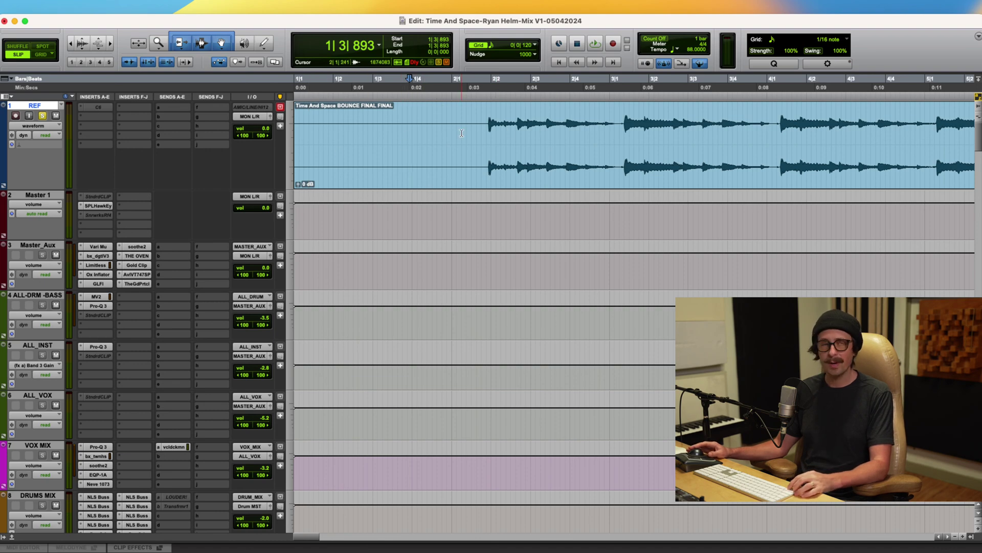
left_click(487, 128)
Step: Look through the session's whole track list, down to the last vocal and guitar takes and back up to the REF track
scroll(494, 169, "down", 20)
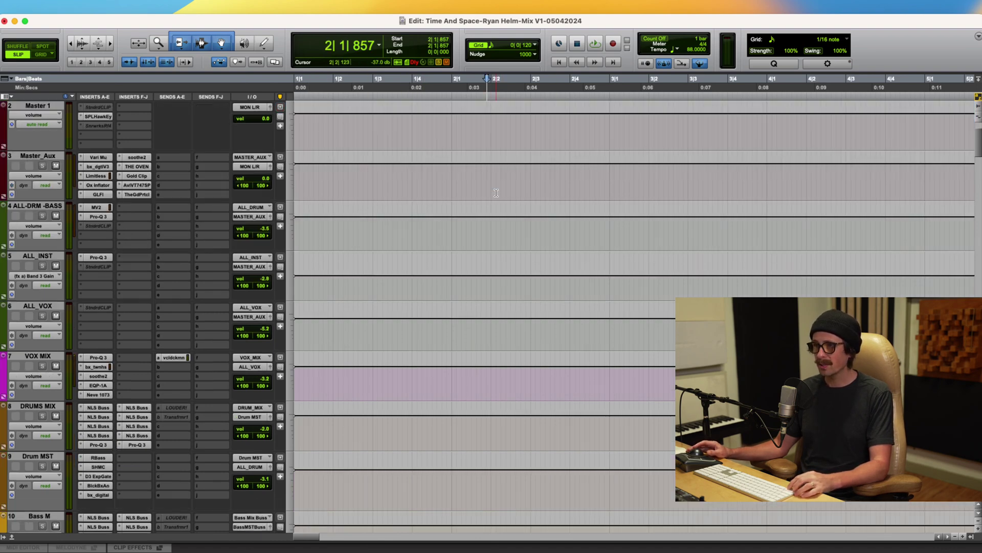
scroll(495, 193, "down", 20)
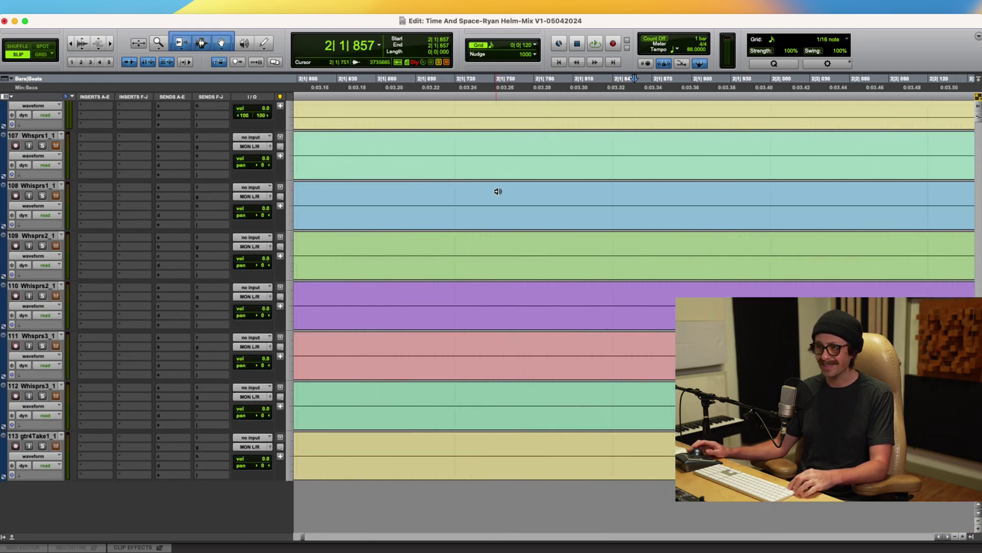
scroll(396, 232, "up", 20)
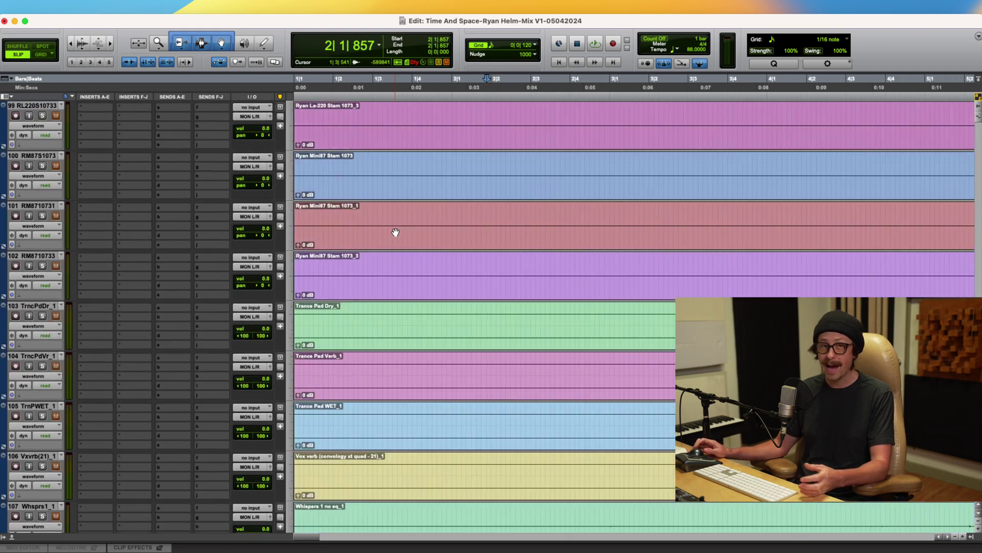
scroll(394, 230, "up", 3)
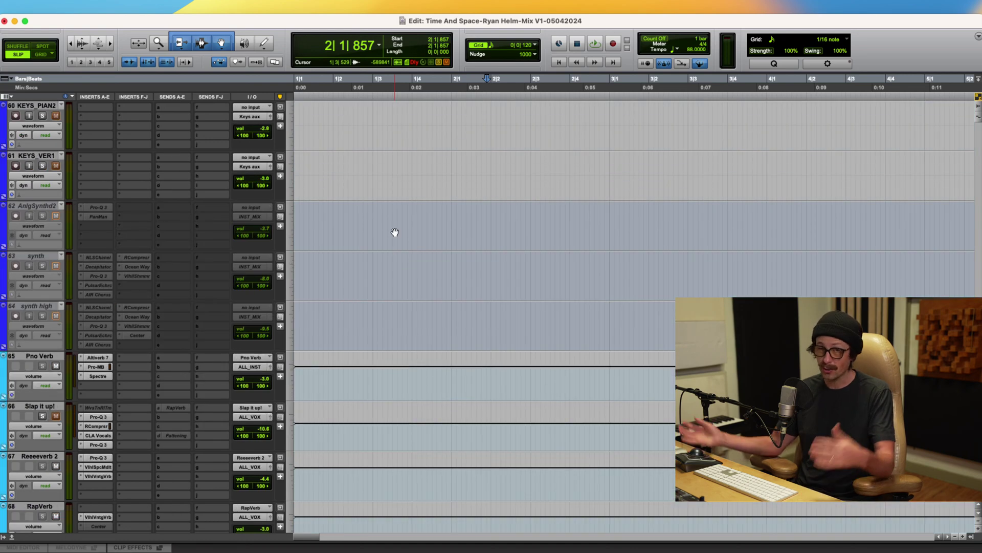
scroll(395, 232, "up", 20)
scroll(396, 232, "up", 18)
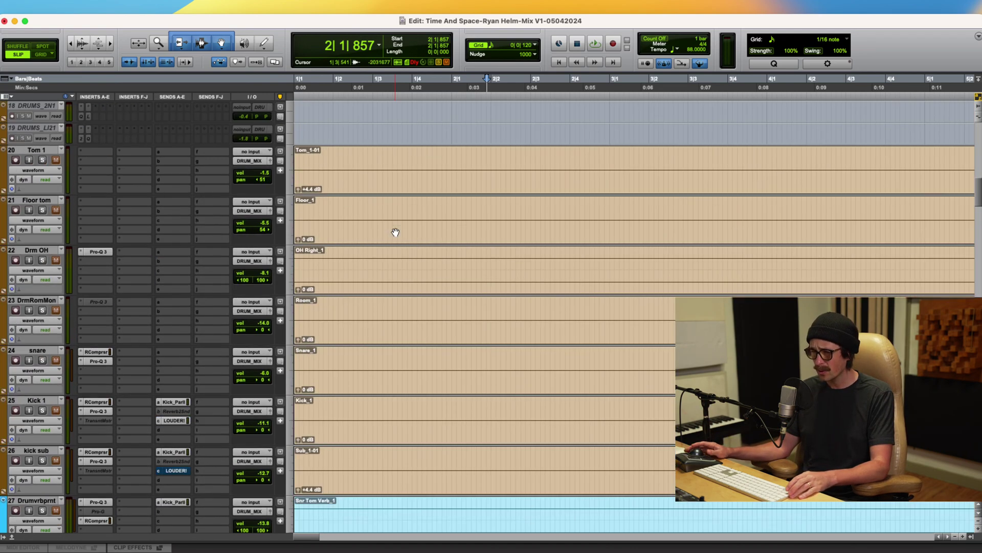
scroll(395, 230, "down", 5)
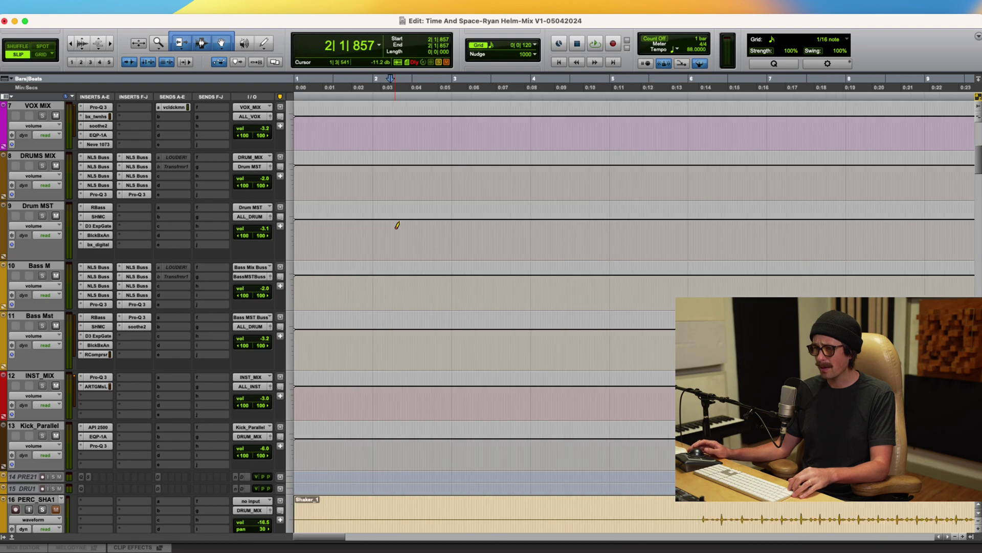
scroll(353, 237, "up", 6)
scroll(303, 156, "up", 5)
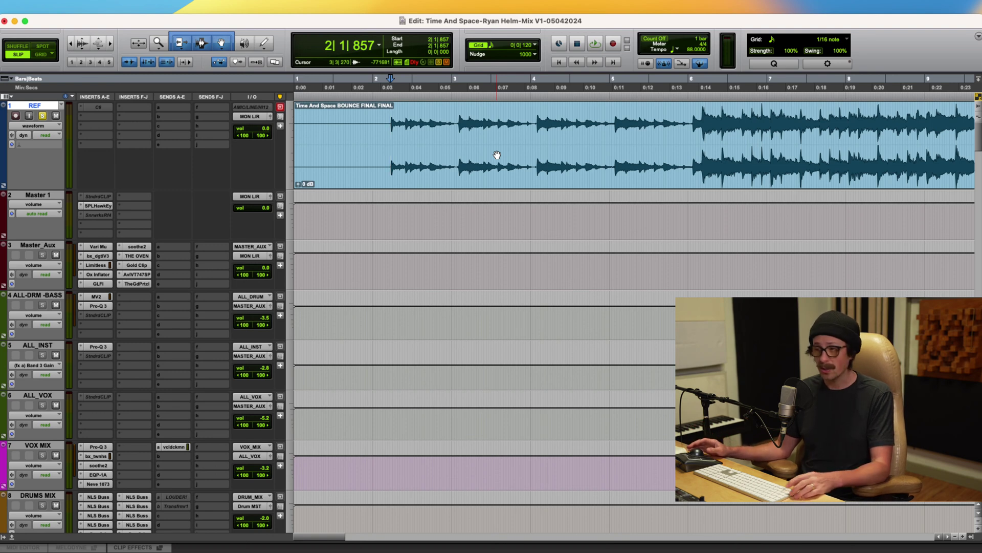
scroll(497, 154, "down", 2)
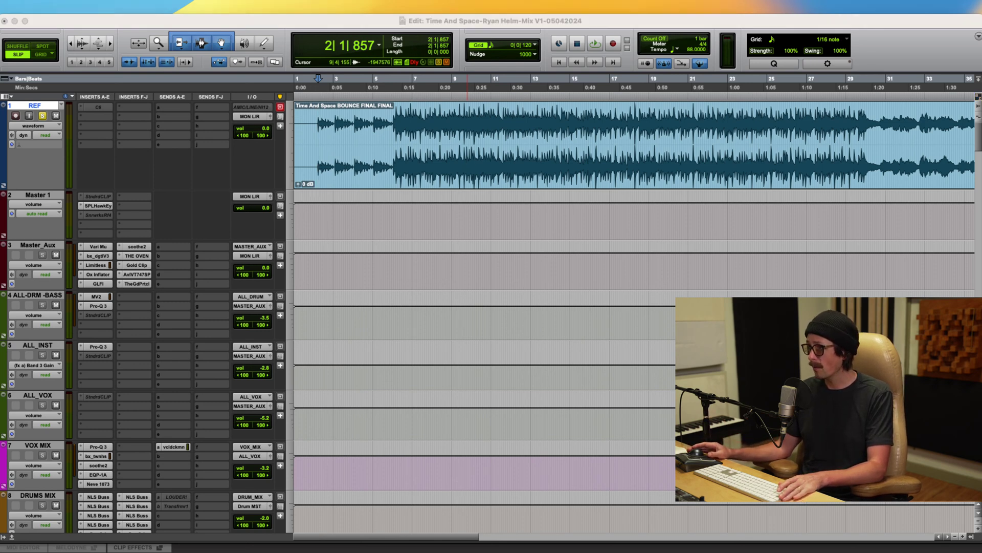
Step: Play the REF bounce and examine its levels and spectrum in the SPL HawkEye analyzer on the Master 1 track
left_click(774, 74)
key("space")
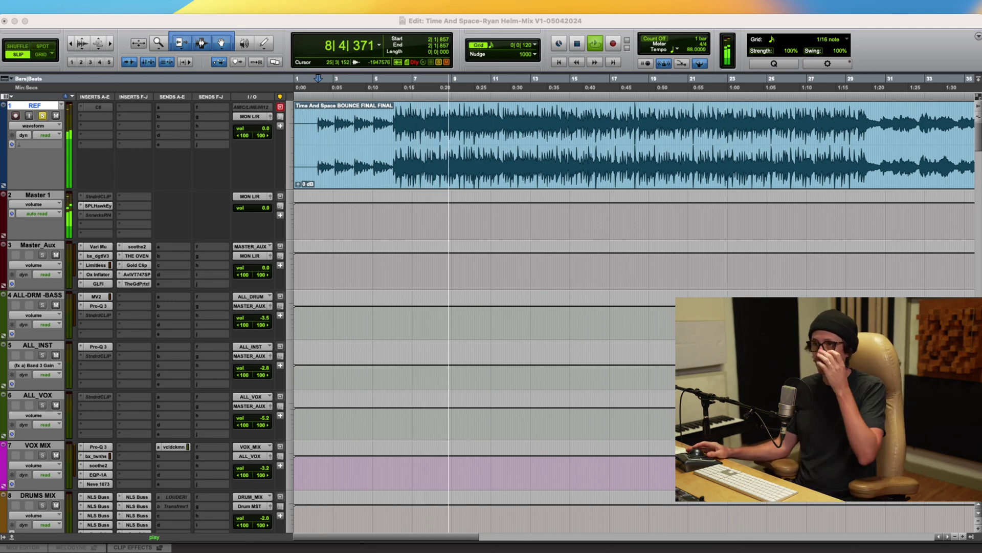
left_click(180, 227)
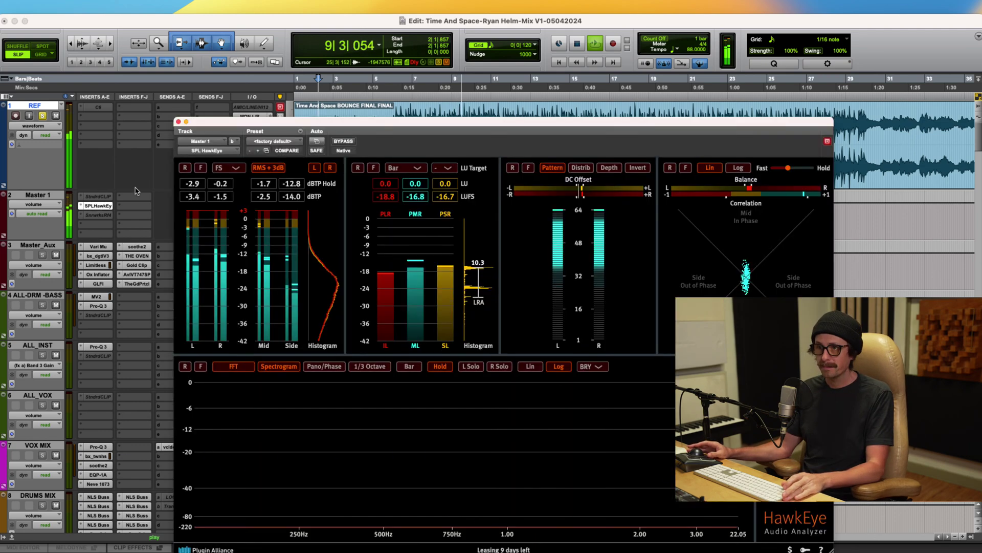
left_click(98, 205)
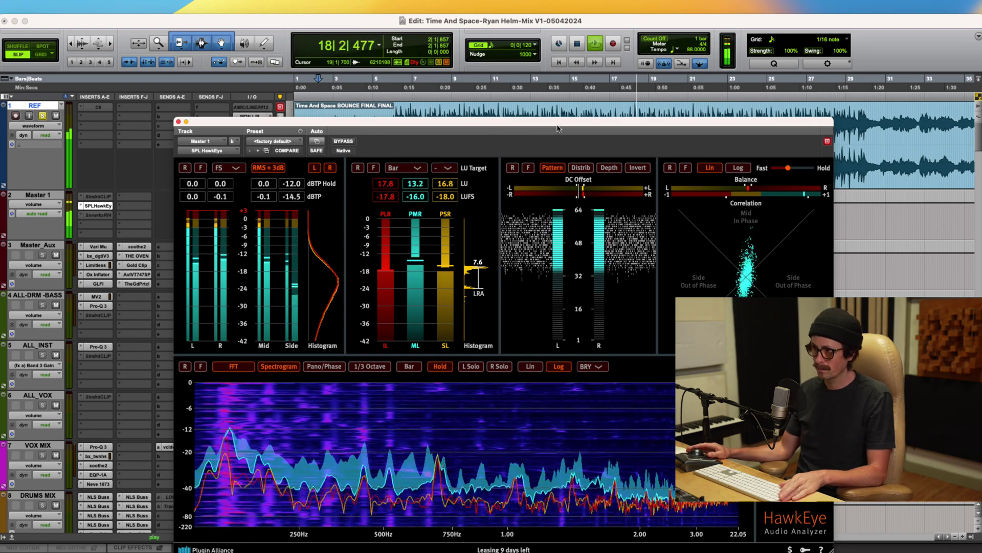
left_click_drag(559, 125, 534, 78)
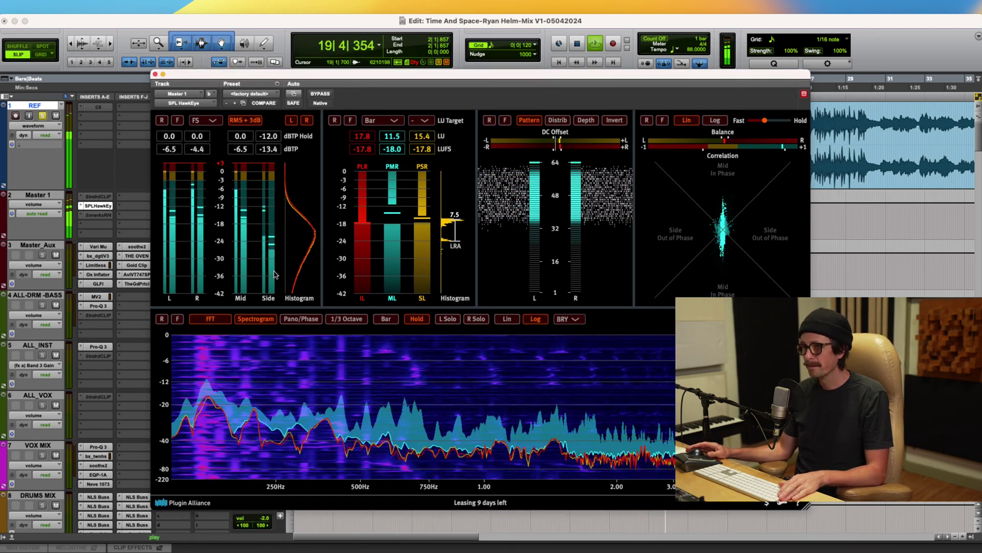
mouse_move(245, 155)
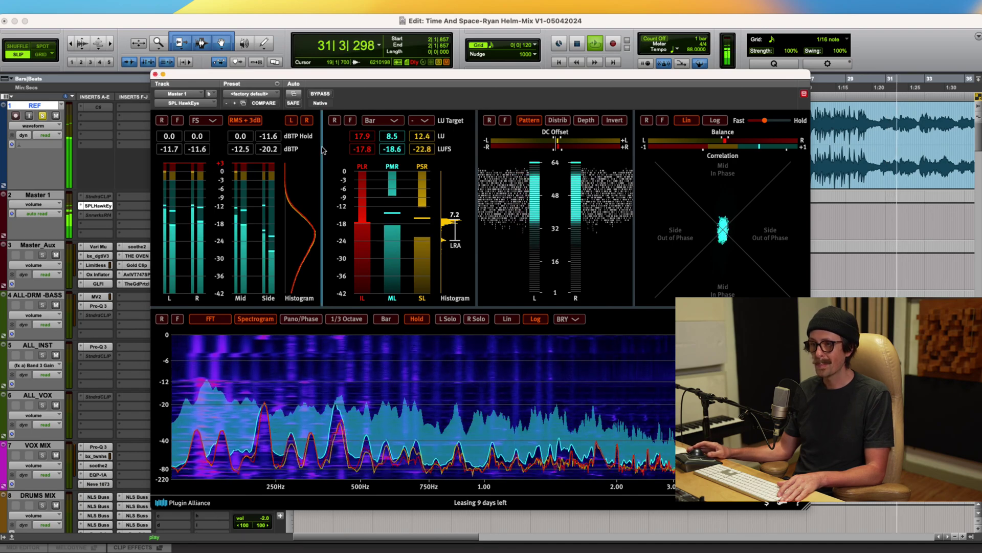
left_click(155, 74)
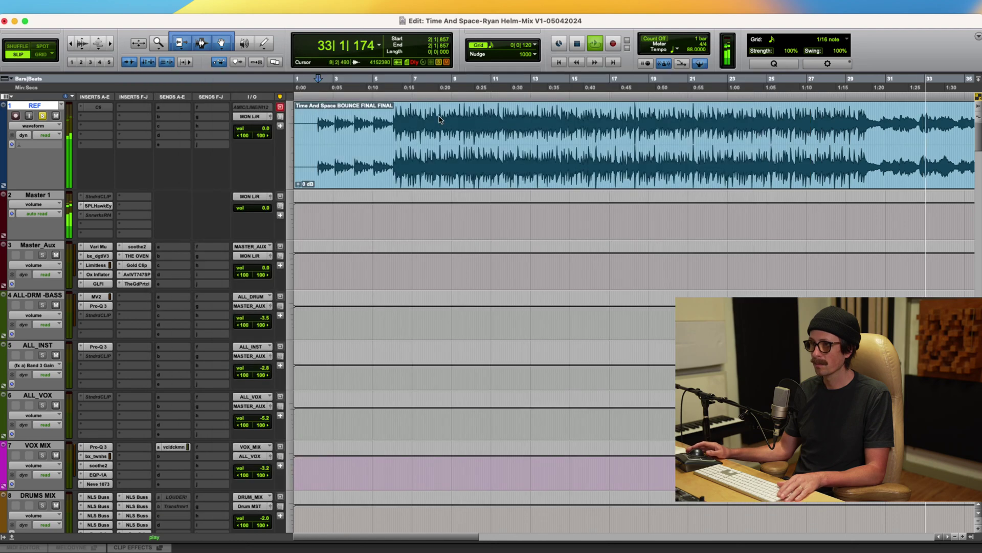
Step: Follow the later sections of the REF waveform while listening, and stop playback
scroll(440, 119, "right", 10)
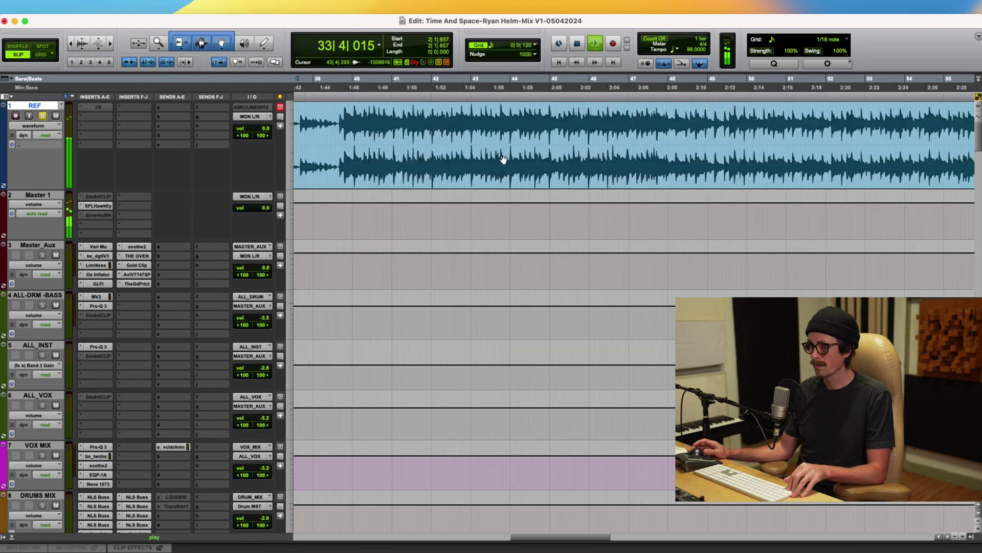
key("r")
key("r")
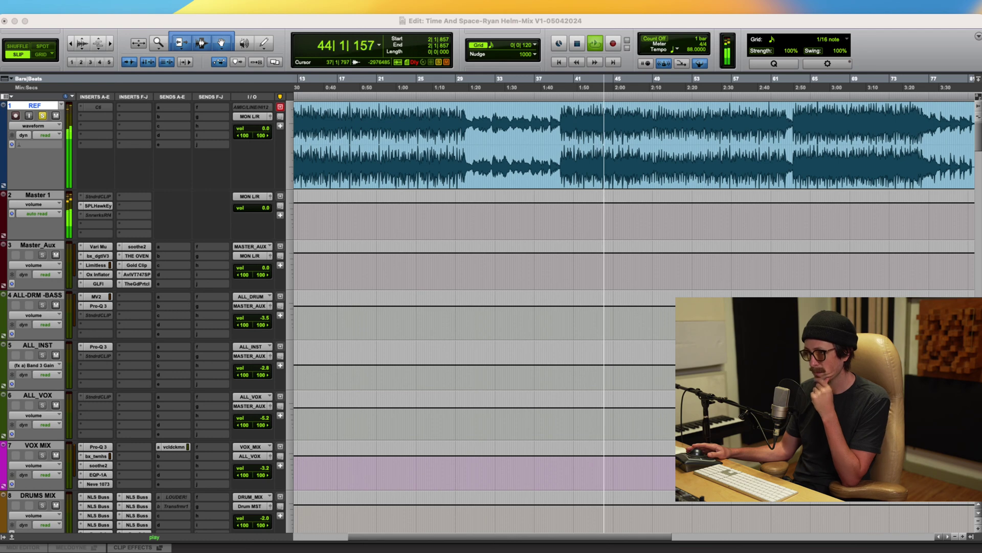
left_click(539, 120)
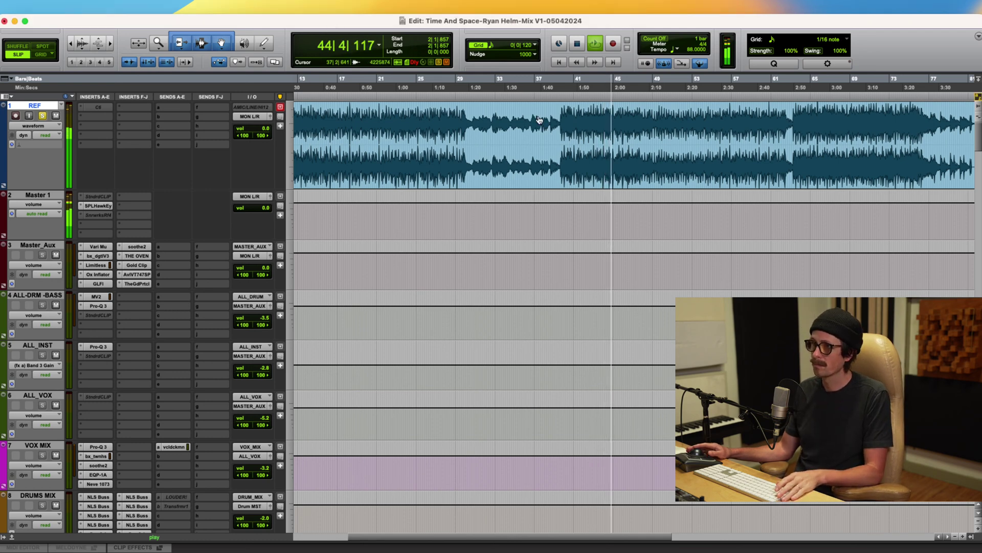
key("space")
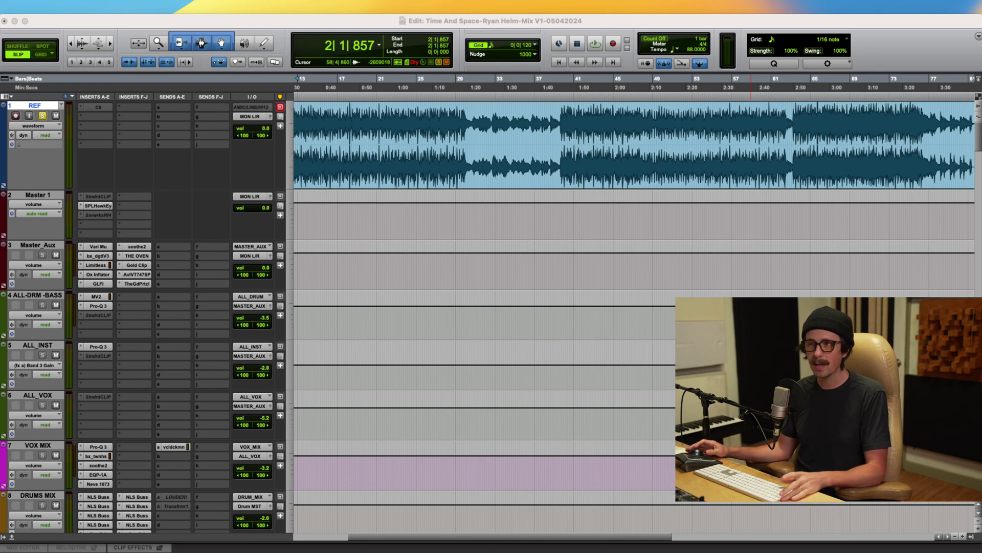
Step: Place the playback cursor at 5|4|647, where the first loud section of the REF clip starts
left_click(513, 255)
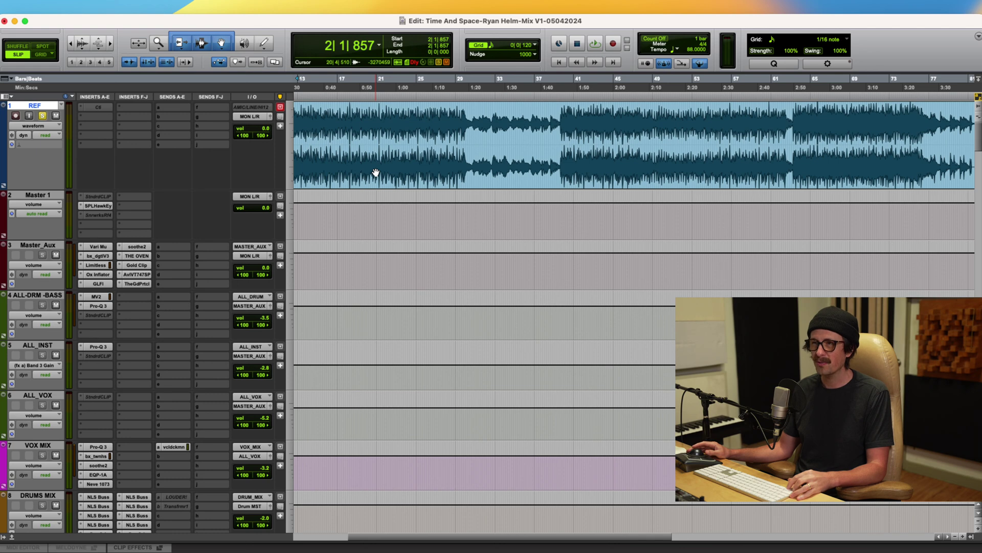
key("super+bracketleft")
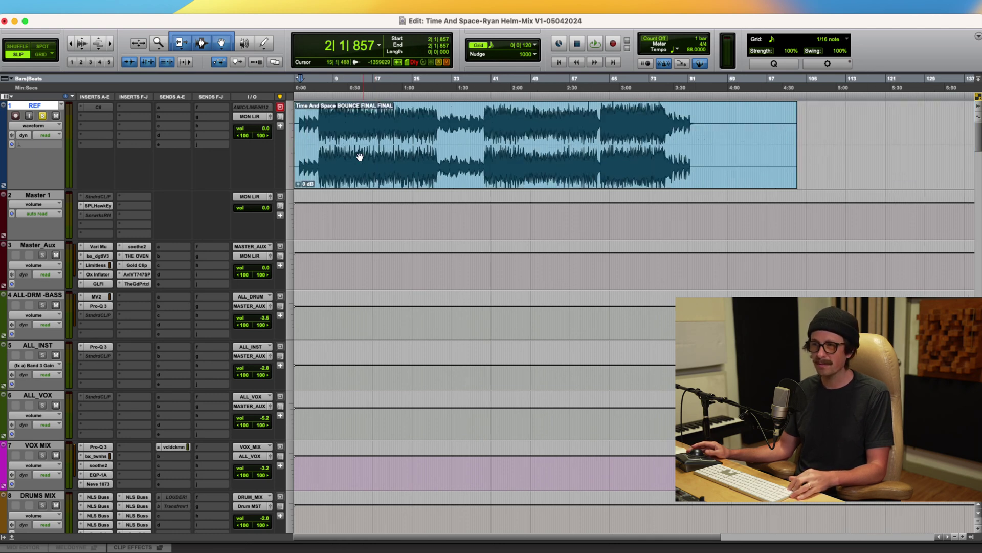
left_click(317, 121)
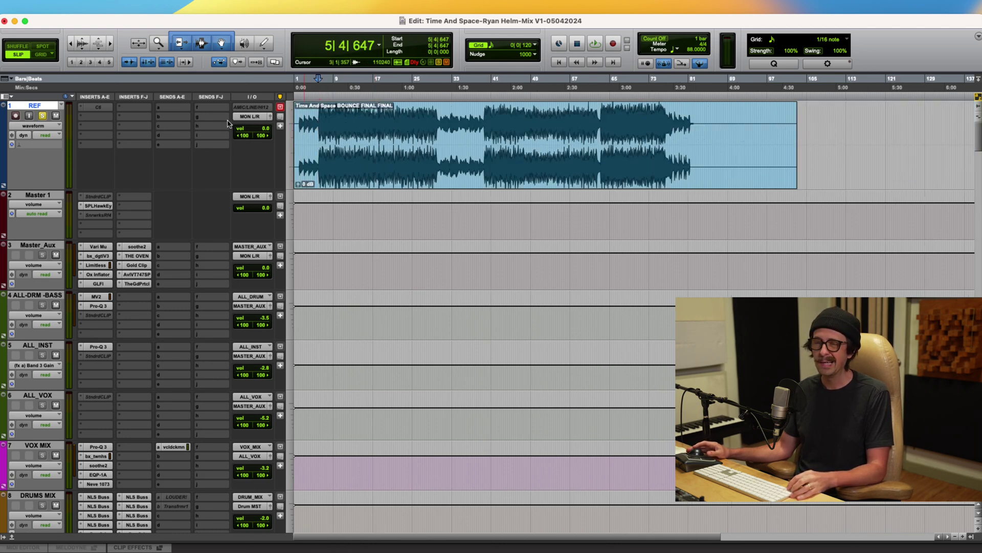
Step: Turn off solo on the REF track and mute it
left_click(42, 116)
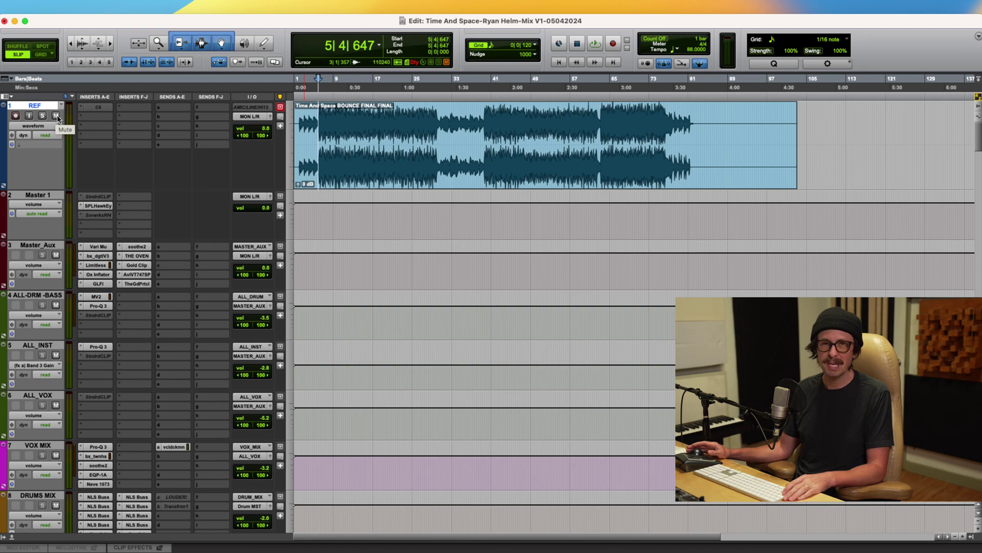
left_click(57, 116)
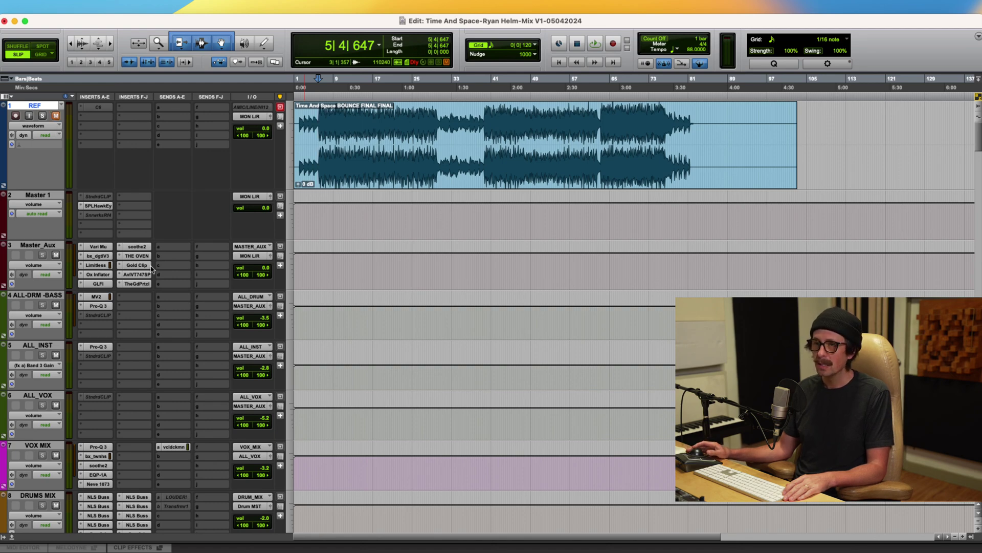
Step: Examine the drum tracks' output routing through DRUMS MIX and Drum MST up to ALL-DRM -BASS and Master_Aux
scroll(413, 284, "down", 5)
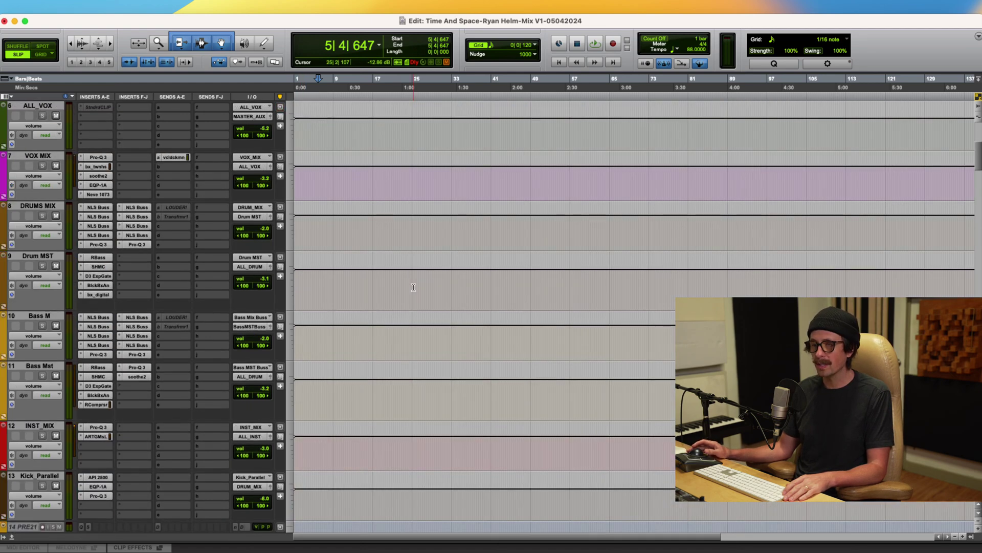
scroll(413, 288, "down", 9)
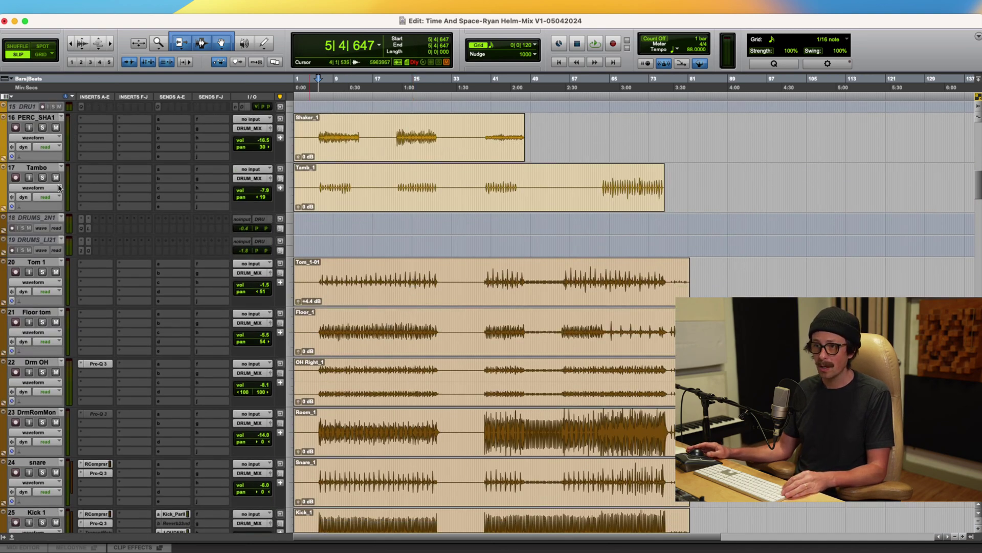
scroll(364, 174, "up", 2)
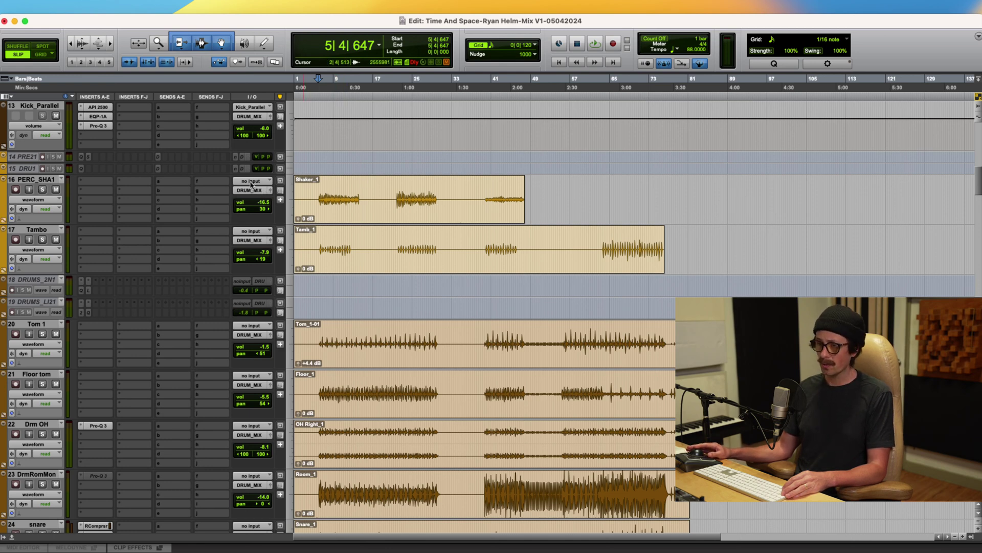
scroll(304, 208, "up", 5)
scroll(302, 351, "down", 2)
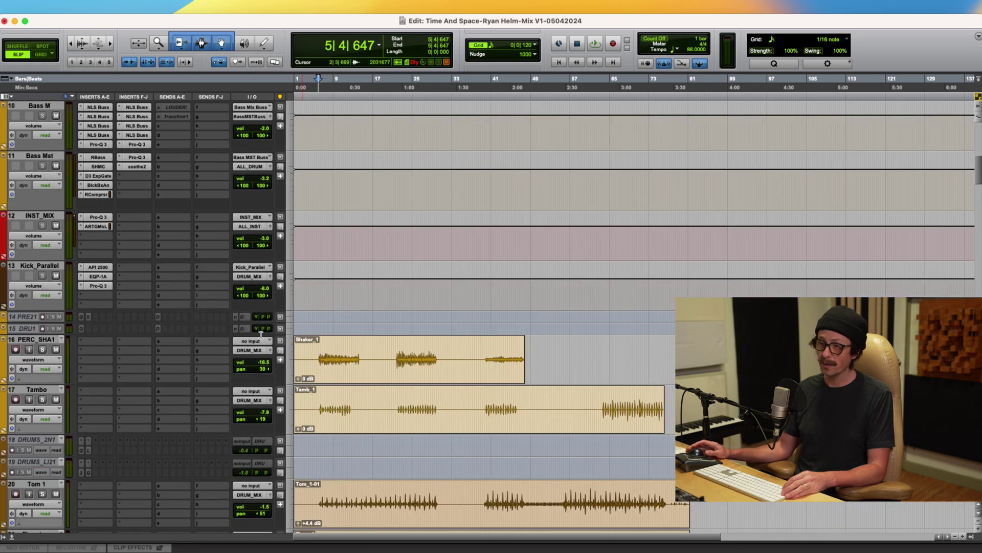
scroll(261, 335, "up", 5)
left_click(31, 153)
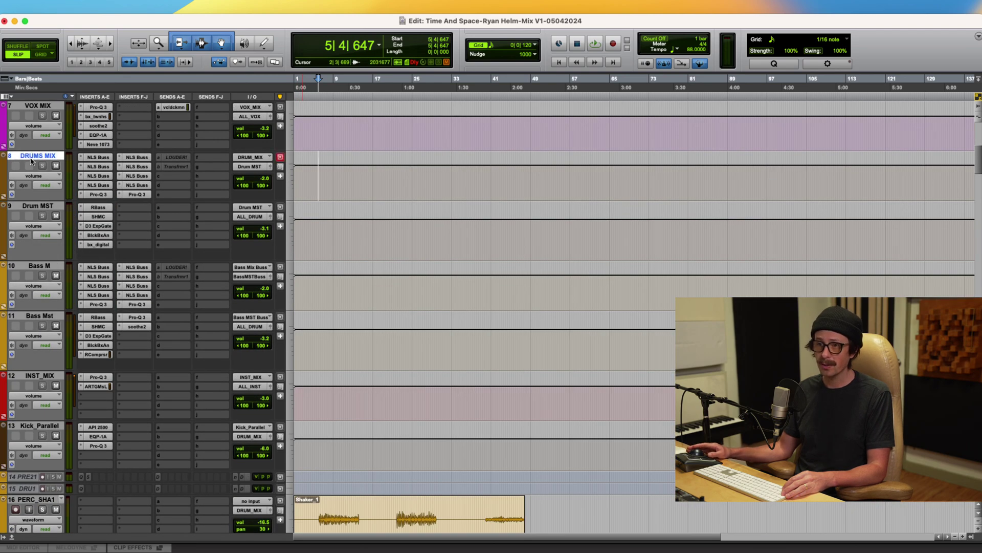
left_click(29, 205)
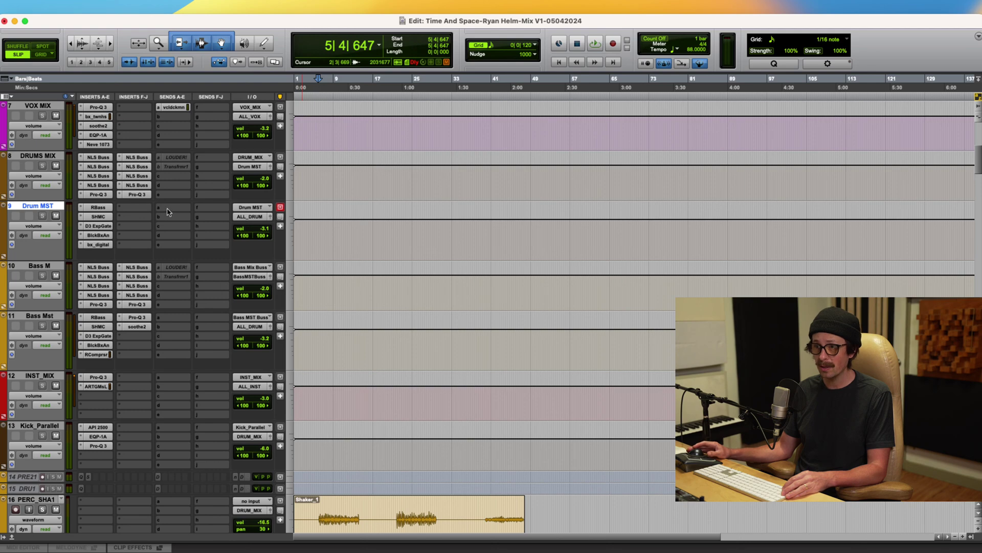
scroll(82, 210, "up", 3)
scroll(38, 142, "up", 1)
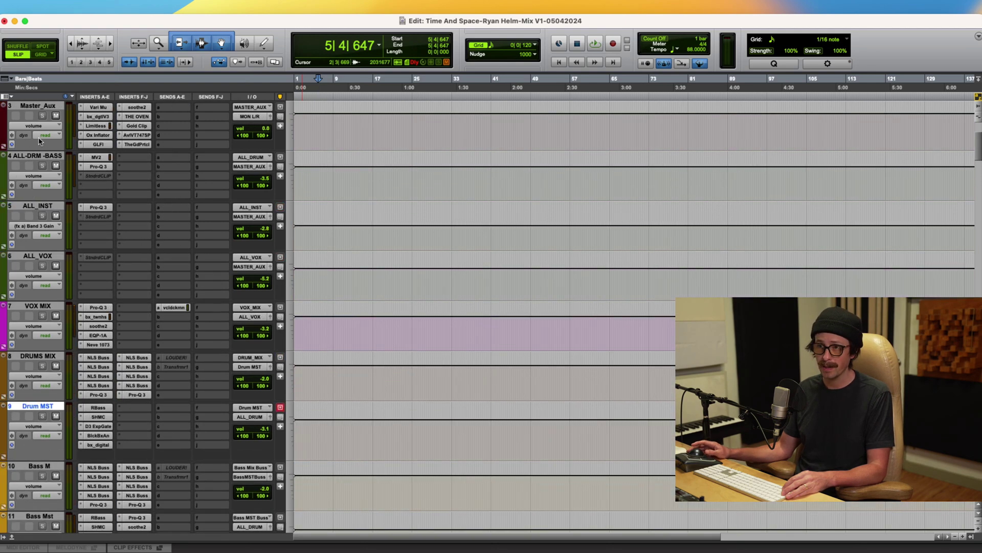
Step: Trace the drum bus signal path from ALL-DRM -BASS through Master_Aux to Master 1, alongside the REF track
left_click(41, 154)
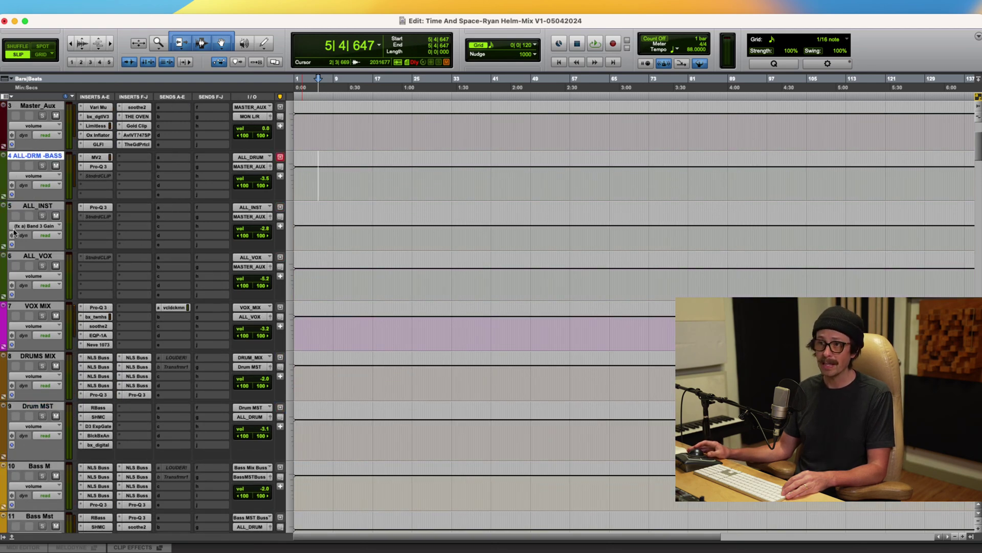
scroll(196, 179, "up", 2)
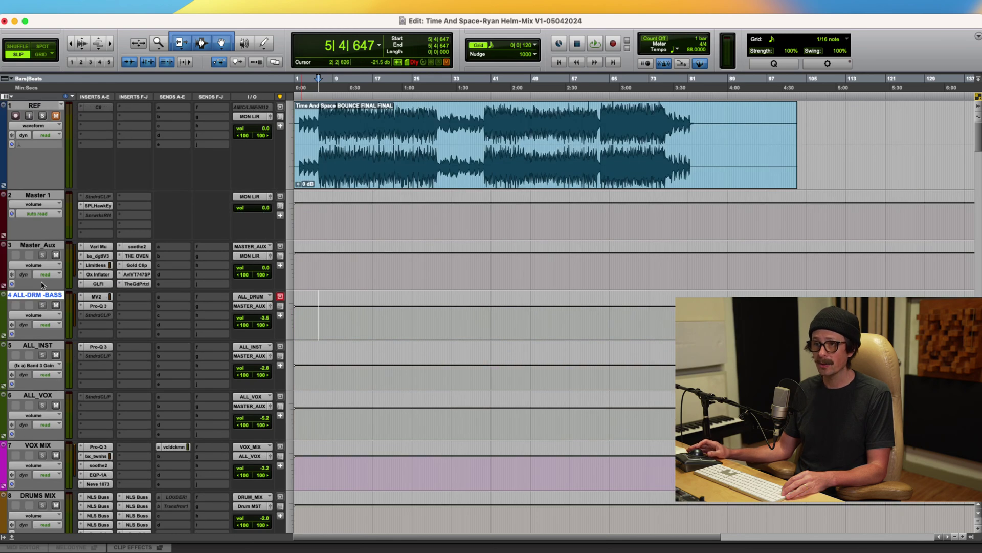
left_click(50, 245)
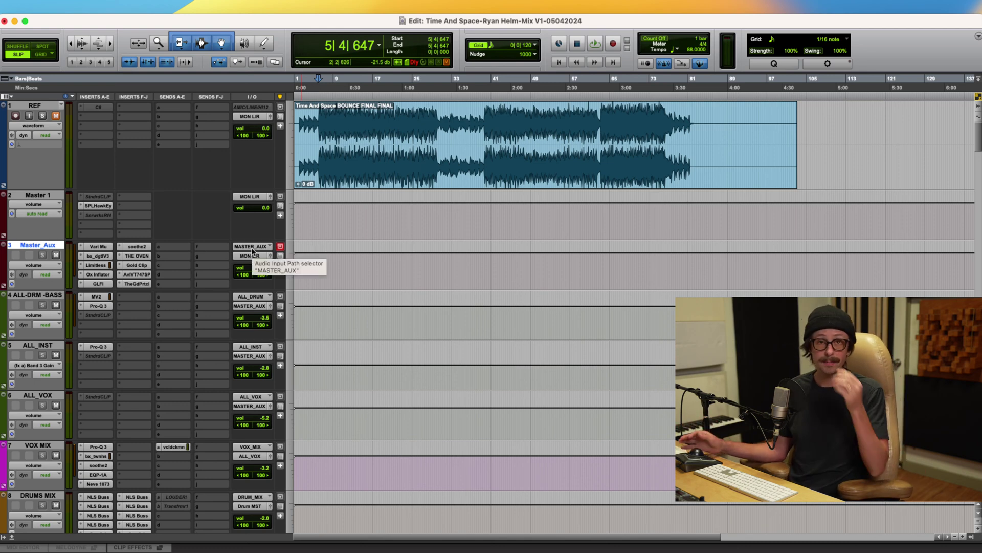
left_click(377, 158)
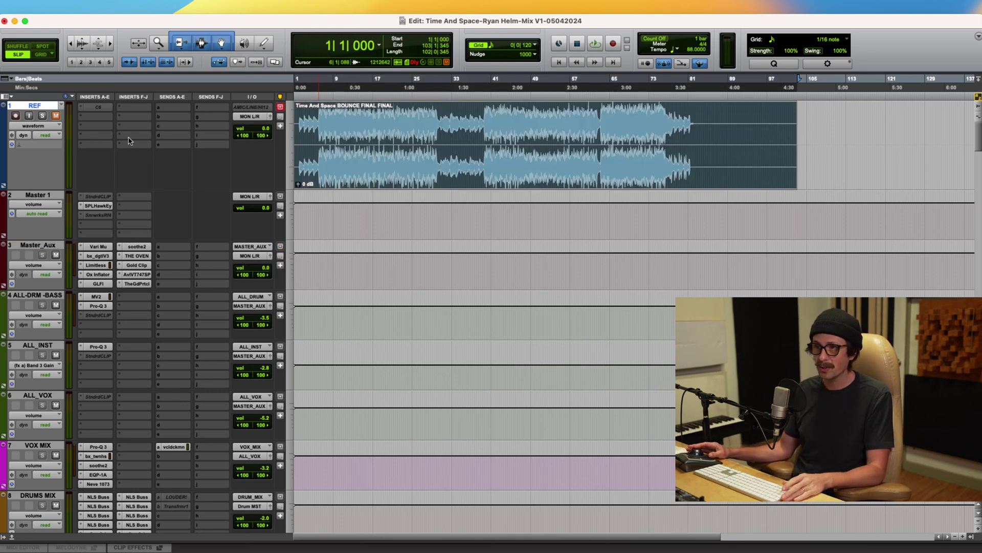
left_click(50, 195)
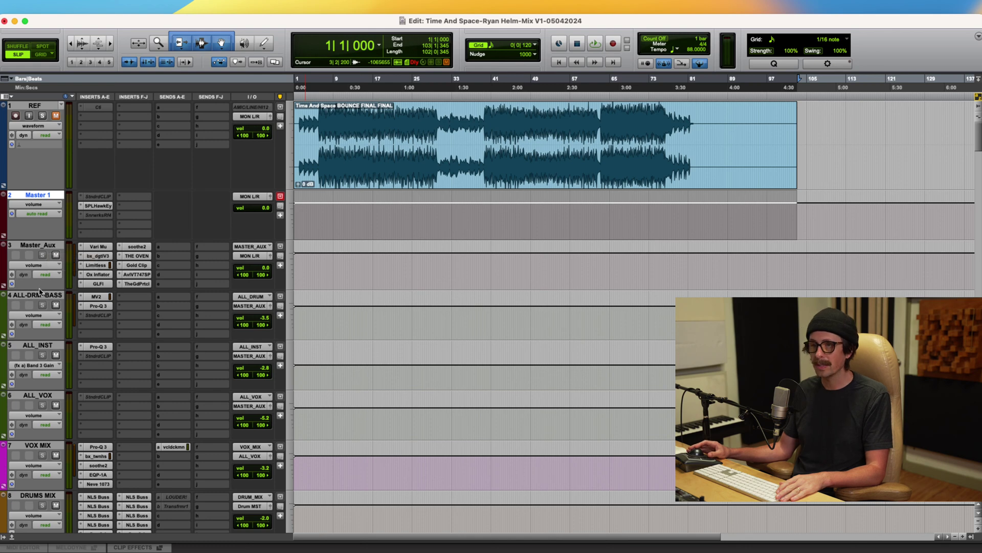
Step: Make the Master_Aux track slightly taller and inspect its Vari Mu and bx_digital V3 plug-ins
left_click_drag(43, 291, 42, 300)
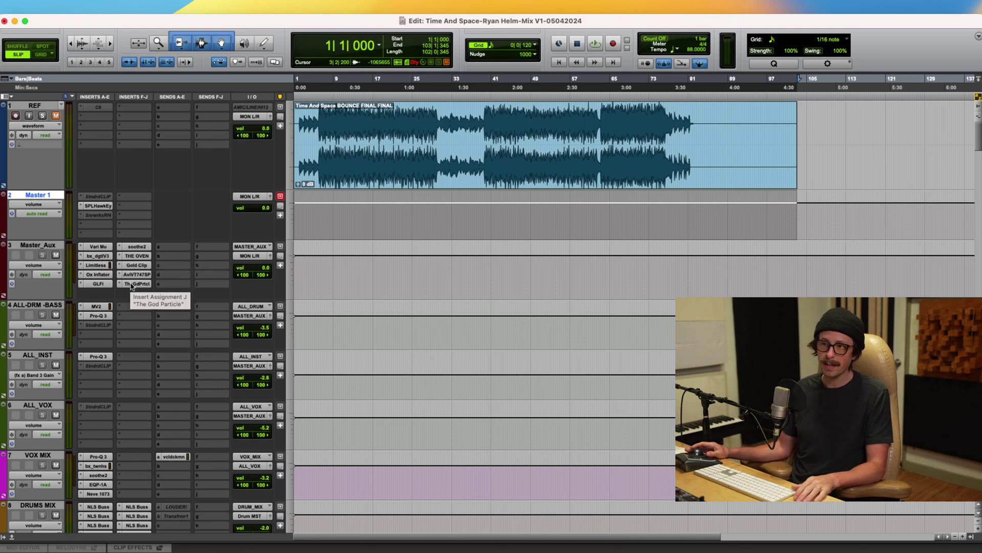
left_click(98, 247)
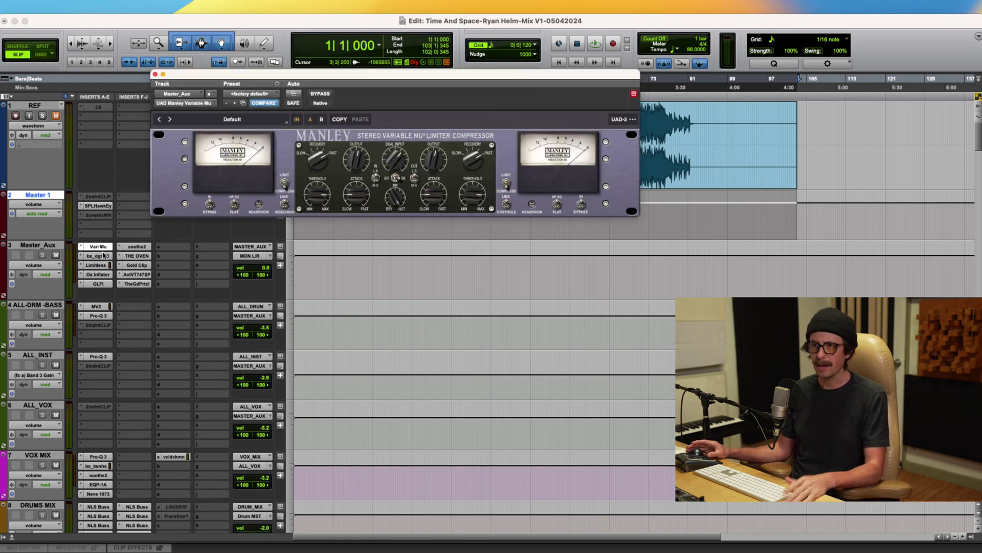
left_click(103, 257)
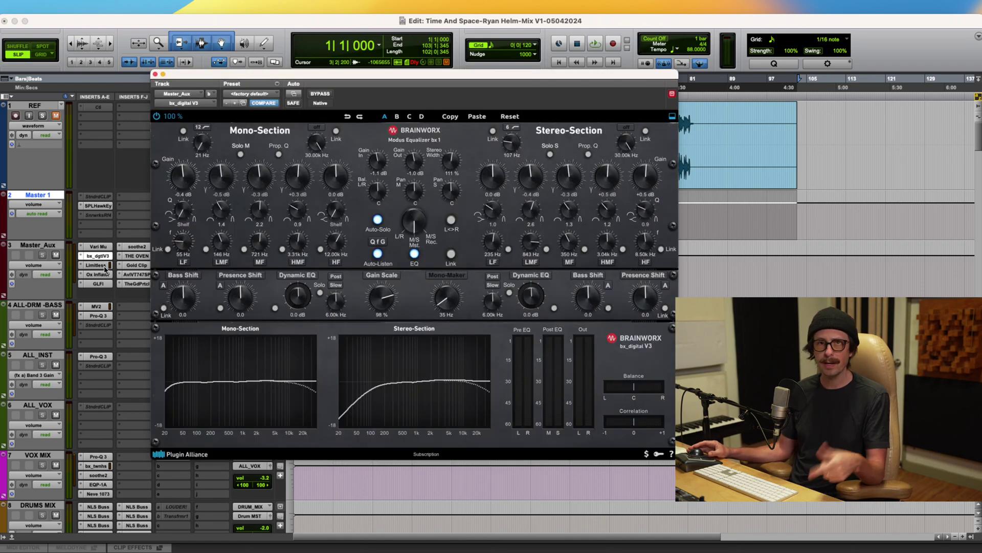
left_click(155, 74)
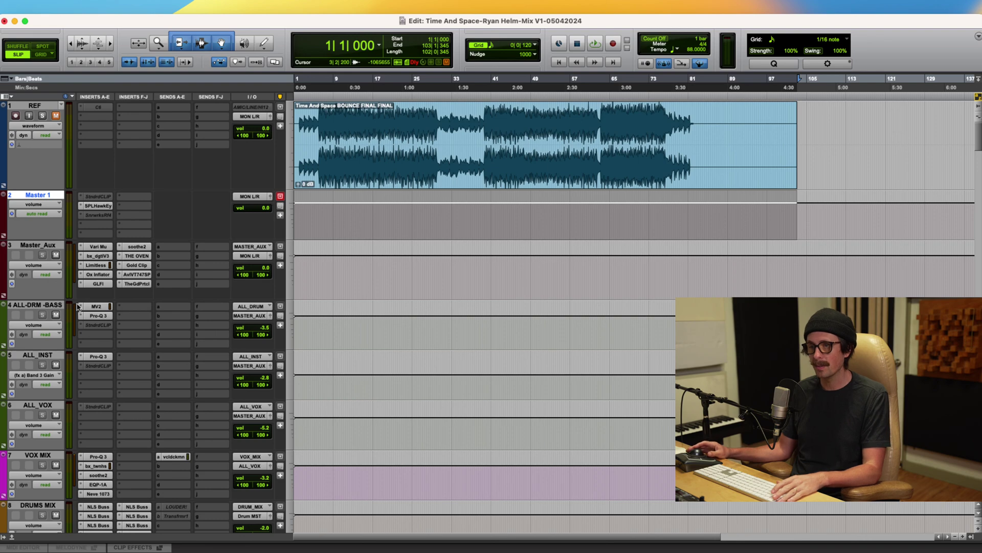
scroll(77, 306, "down", 5)
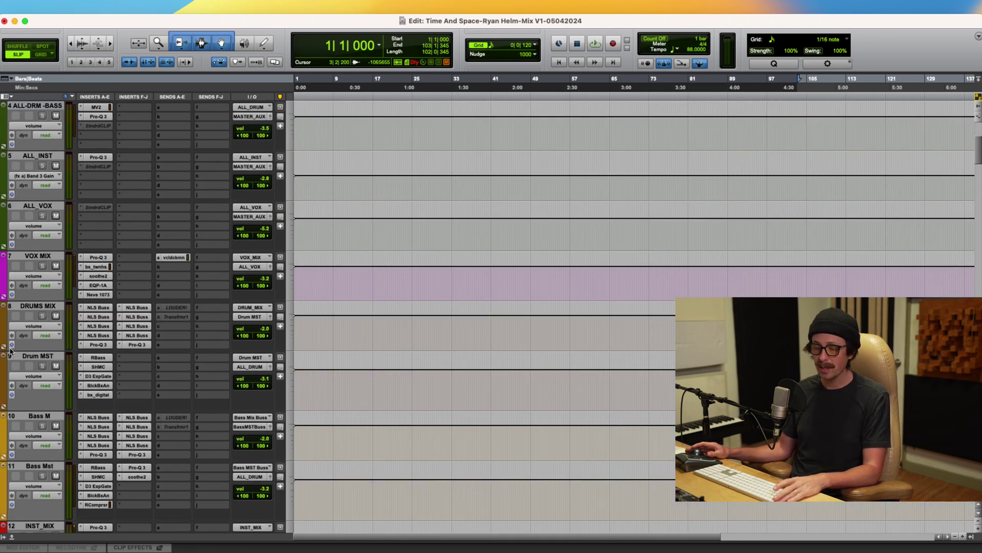
scroll(322, 290, "up", 5)
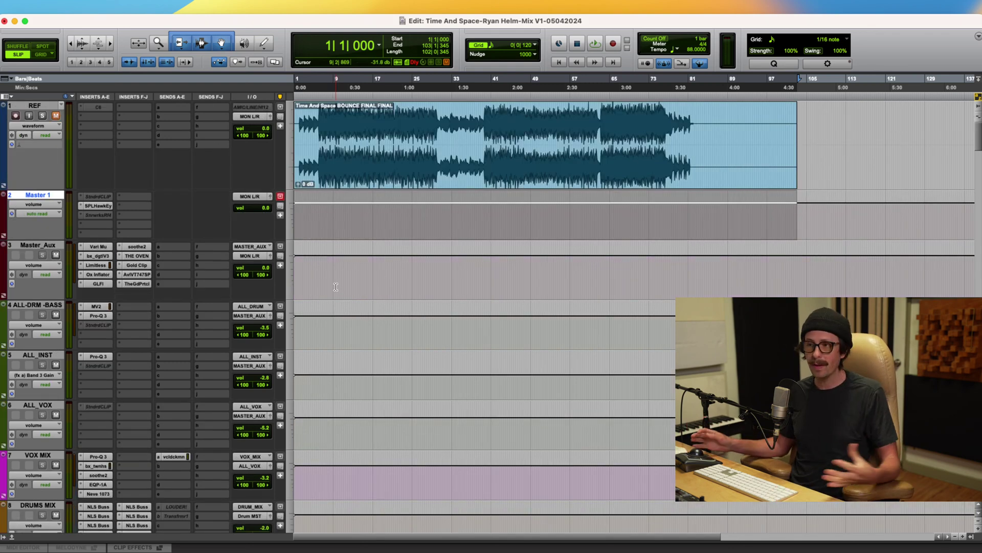
Step: Place the playback cursor at 6|1|088 and save the session under its existing V1-05042024 name, replacing the existing file
left_click(318, 119)
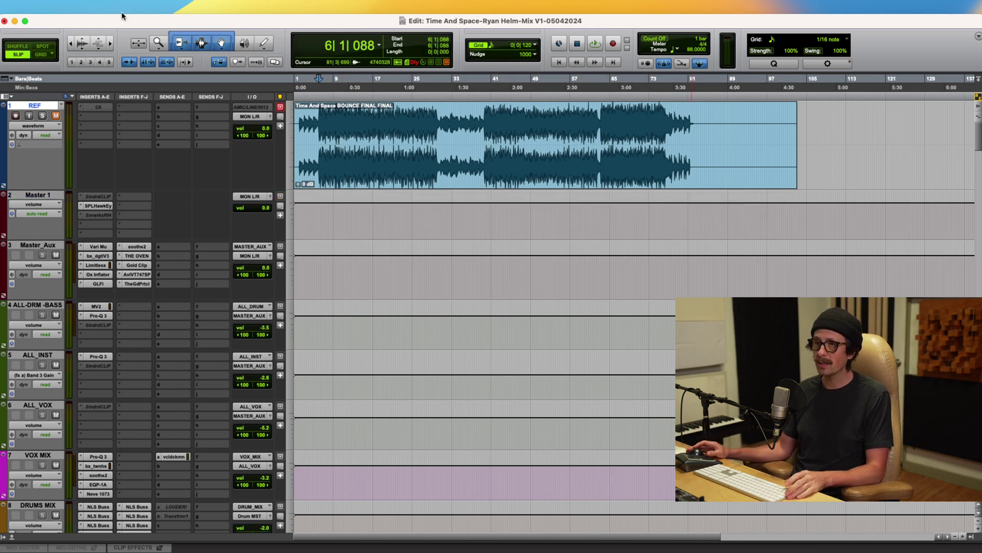
left_click(71, 7)
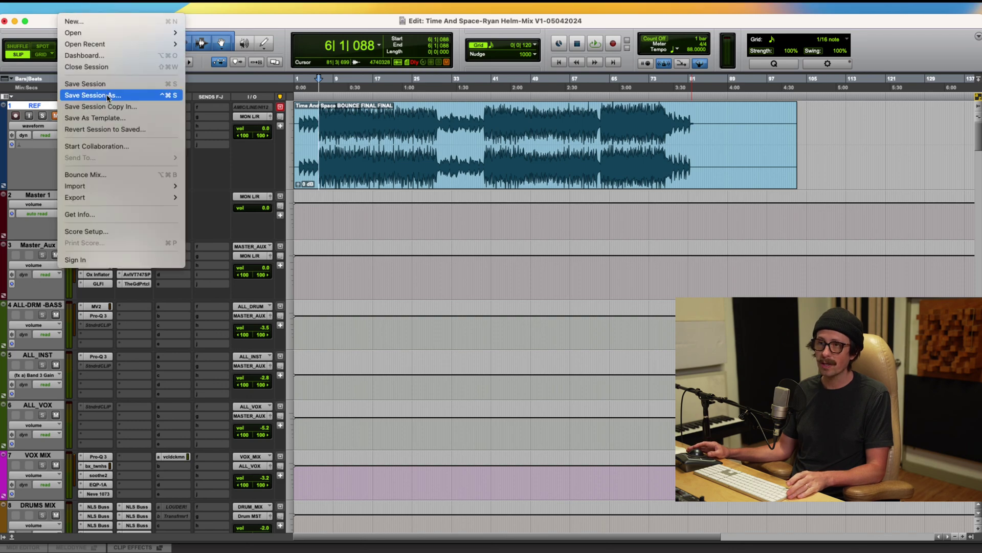
left_click(108, 97)
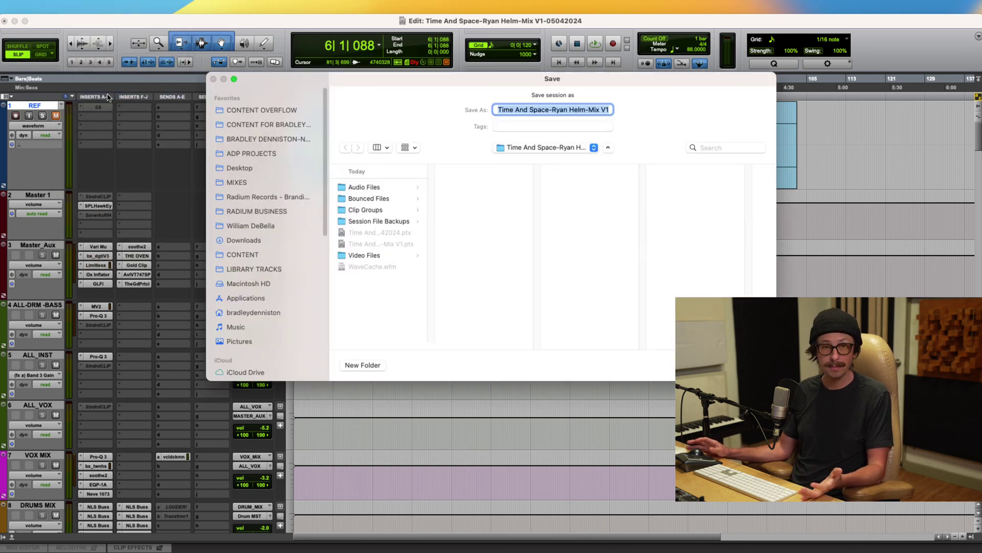
key("Right")
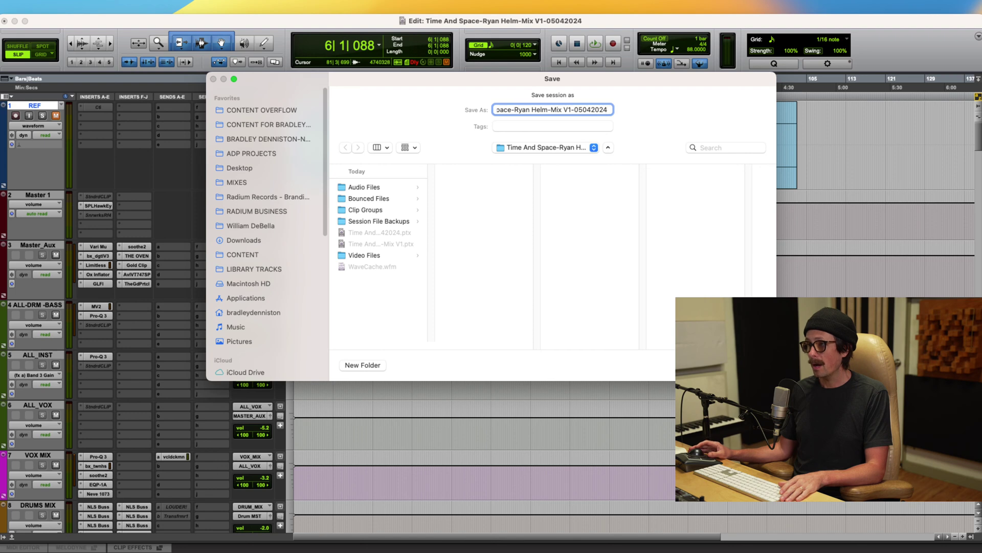
key("Return")
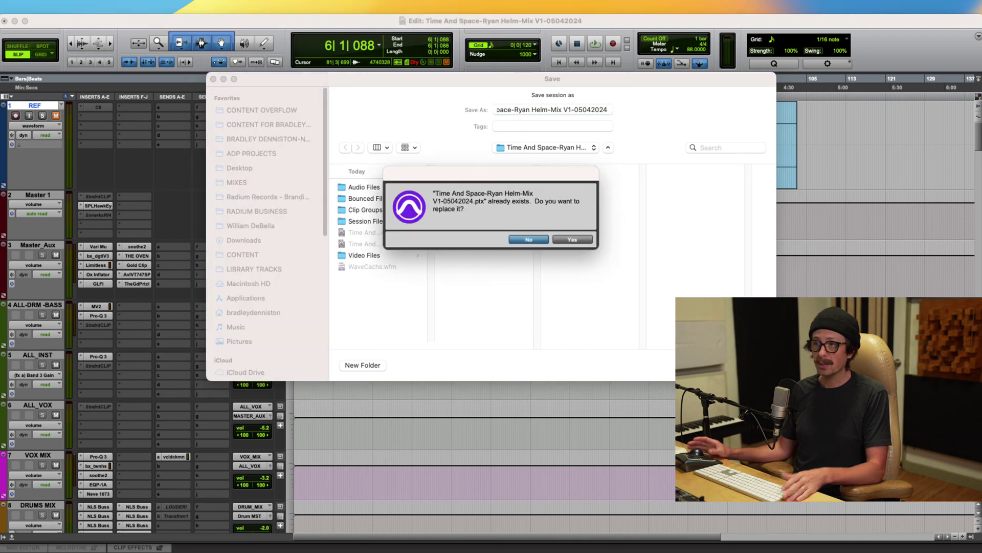
left_click(572, 240)
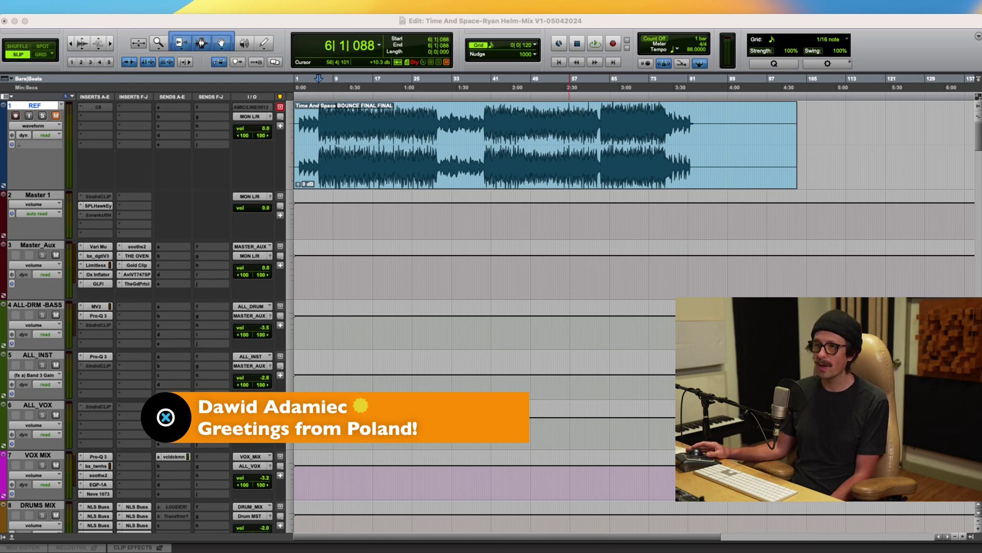
Step: Review the busses and the drum and bass tracks down to Synth bass, and place the playback cursor at 5|4|647 on Drumvrbprnt
left_click(155, 23)
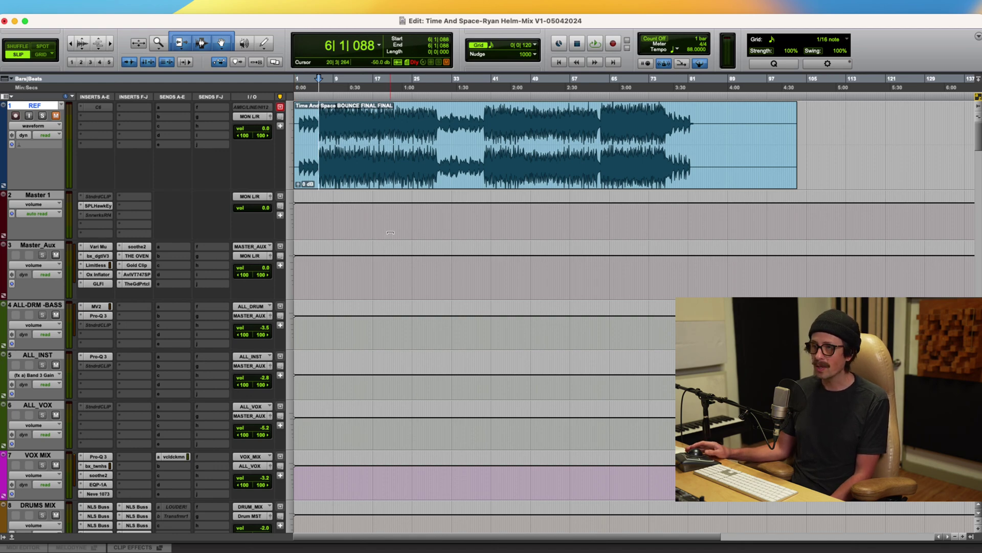
scroll(397, 236, "down", 5)
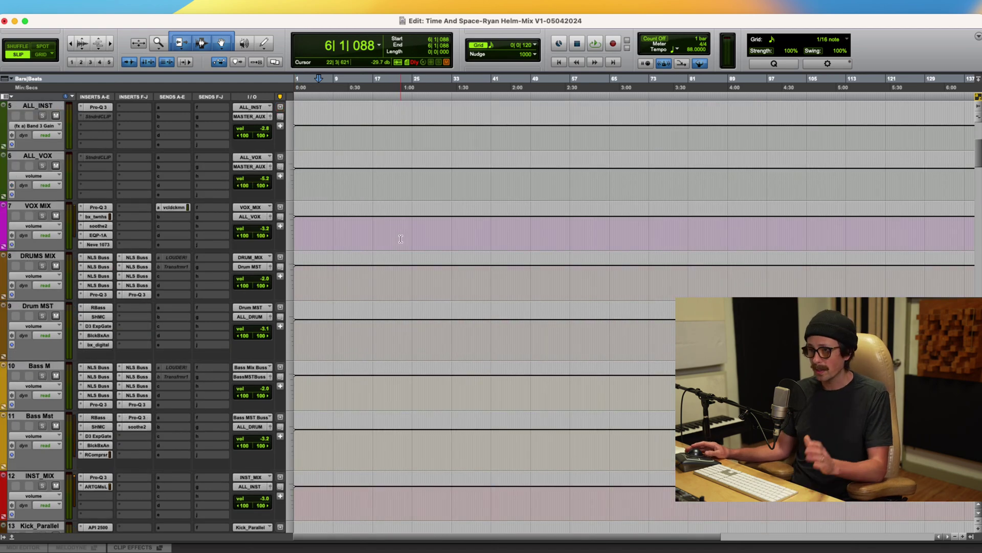
scroll(400, 238, "down", 10)
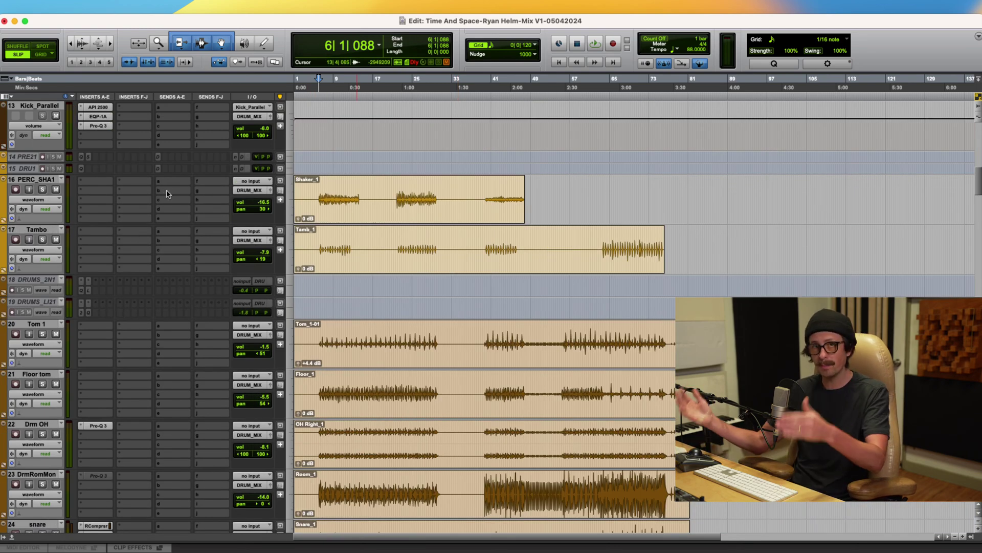
scroll(334, 217, "down", 4)
scroll(334, 218, "down", 5)
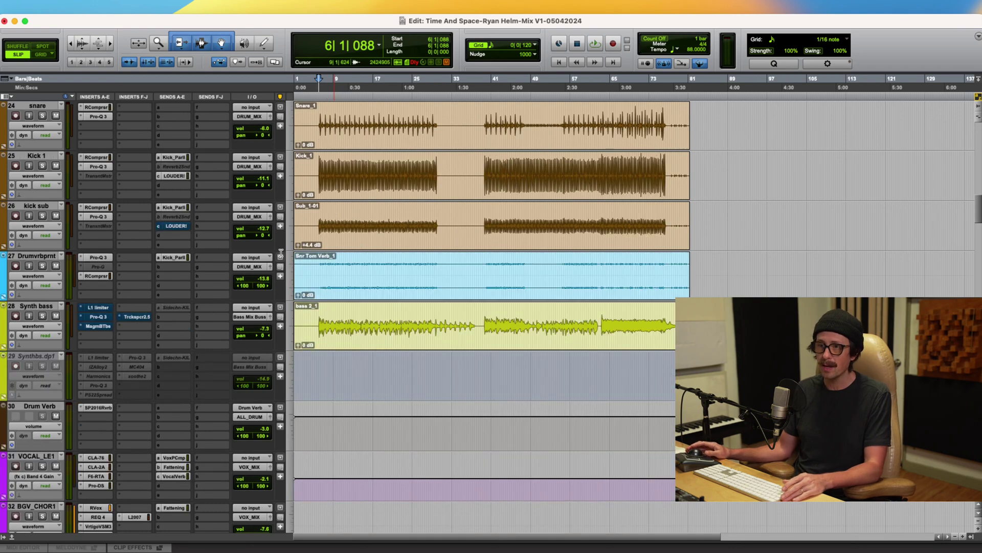
left_click(3, 330)
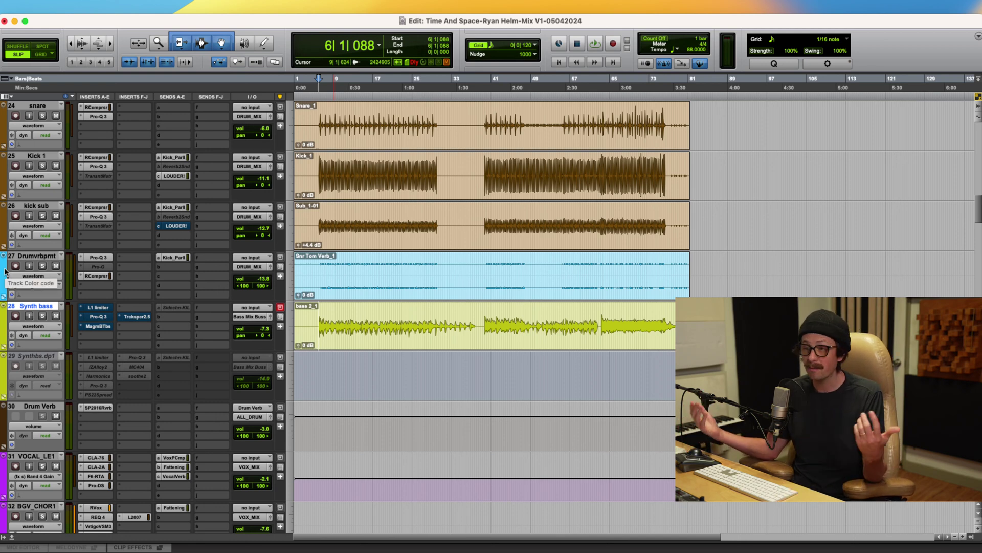
left_click(318, 272)
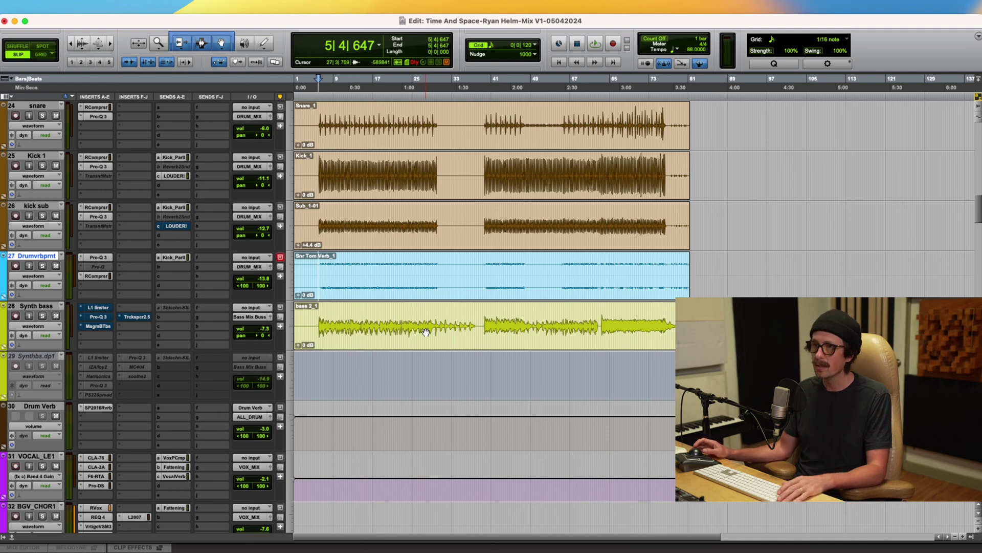
Step: Solo and unmute the REF track
scroll(425, 332, "up", 10)
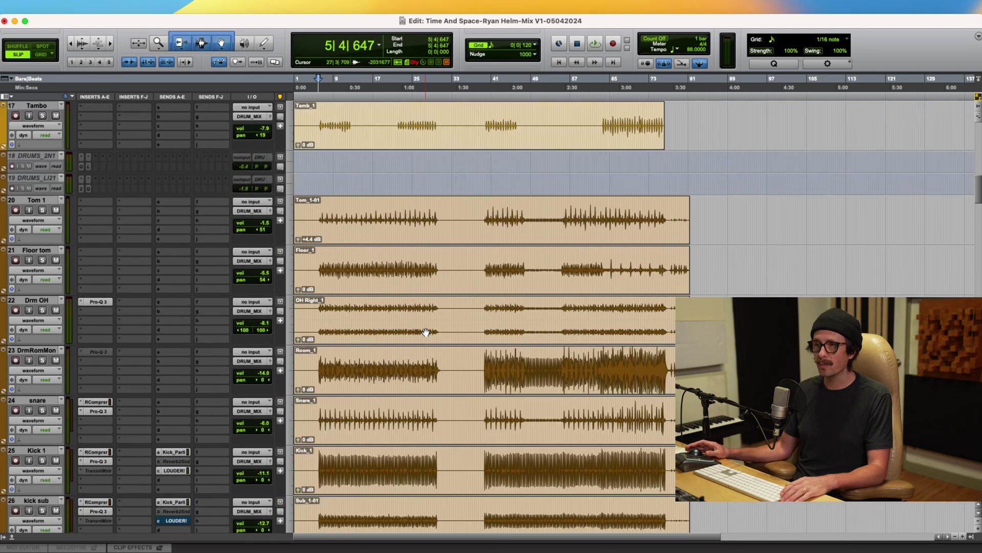
scroll(426, 332, "up", 8)
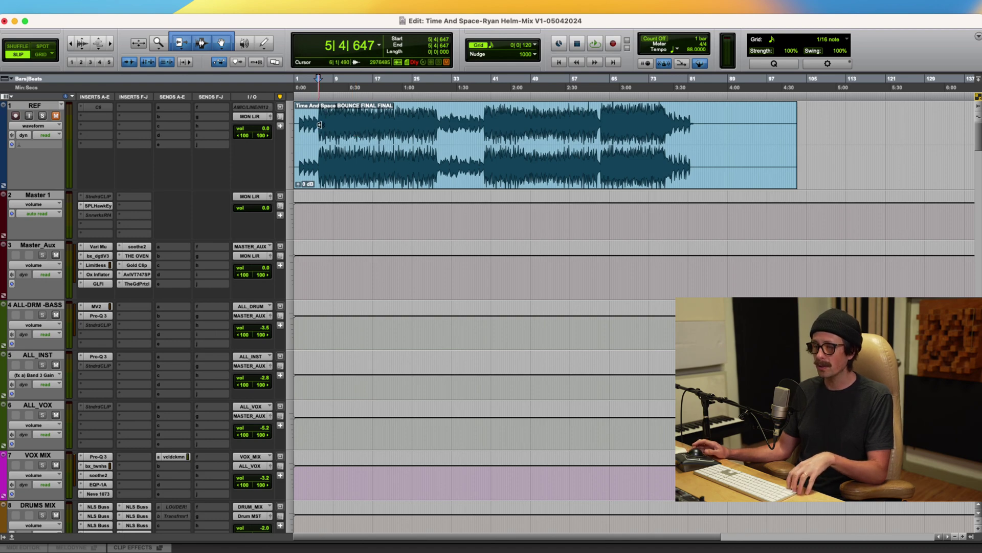
key("super+bracketright")
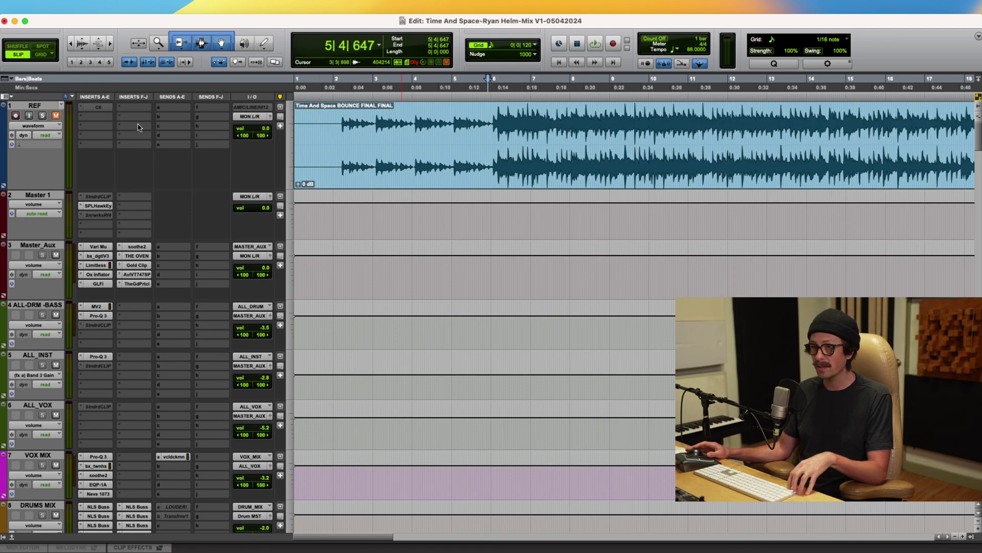
left_click(42, 116)
left_click(56, 115)
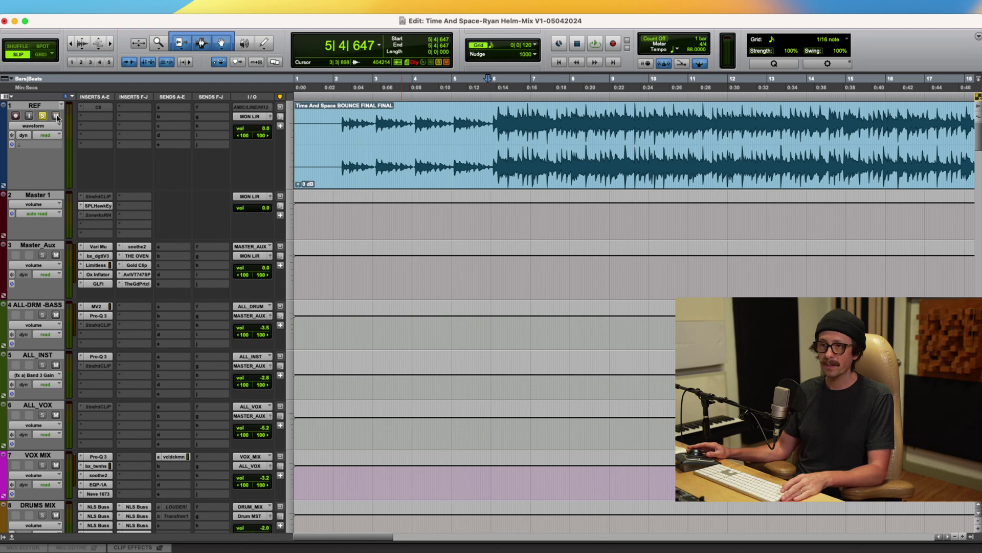
Step: Insert the multichannel Antares Auto-Key (stereo) plug-in on the REF track below its inactive C6
left_click(95, 108)
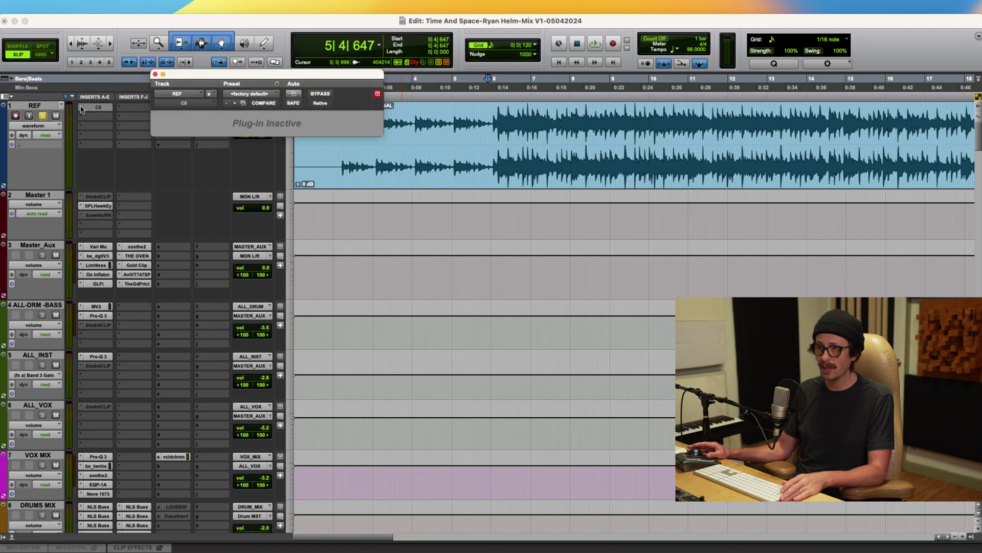
left_click(80, 108)
left_click(85, 128)
left_click(82, 109)
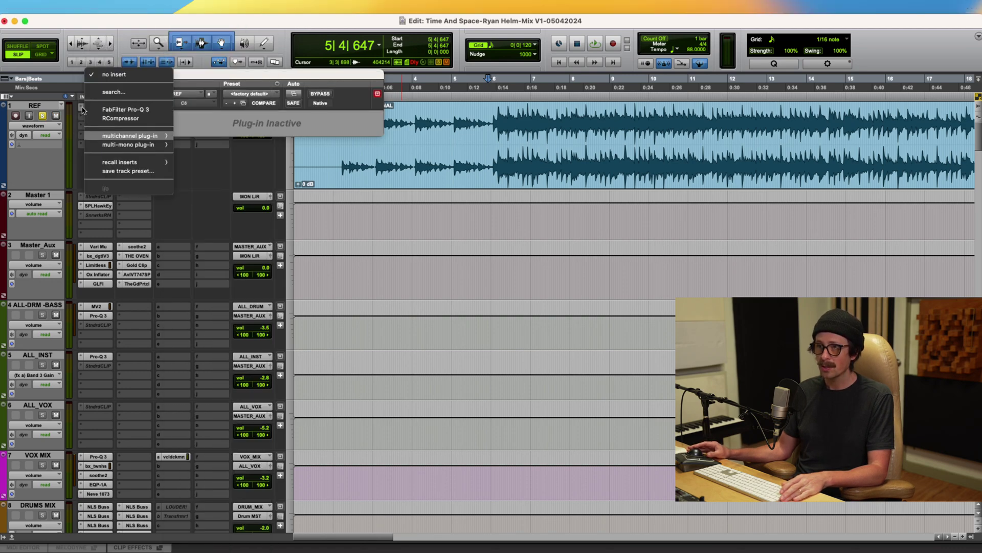
left_click(78, 122)
left_click(82, 108)
mouse_move(123, 117)
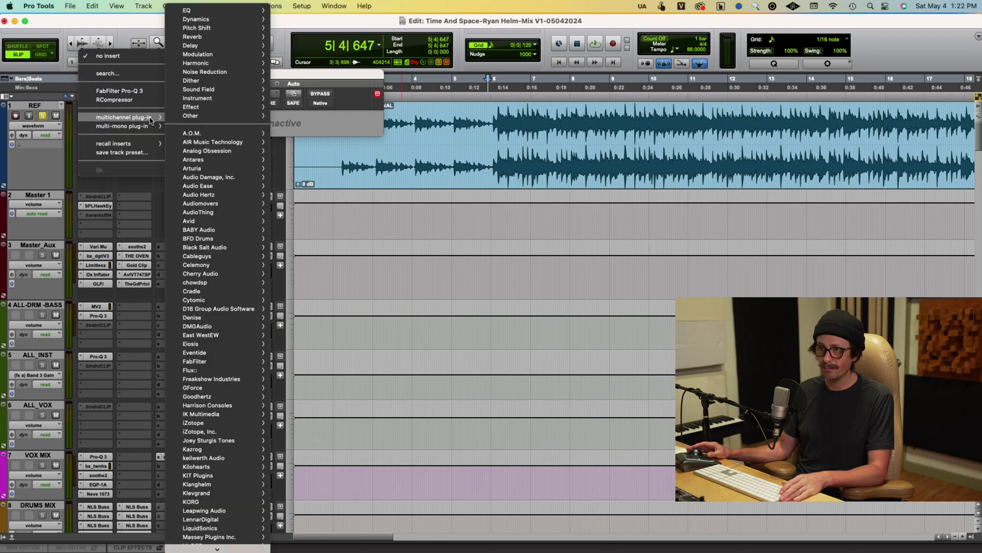
mouse_move(215, 160)
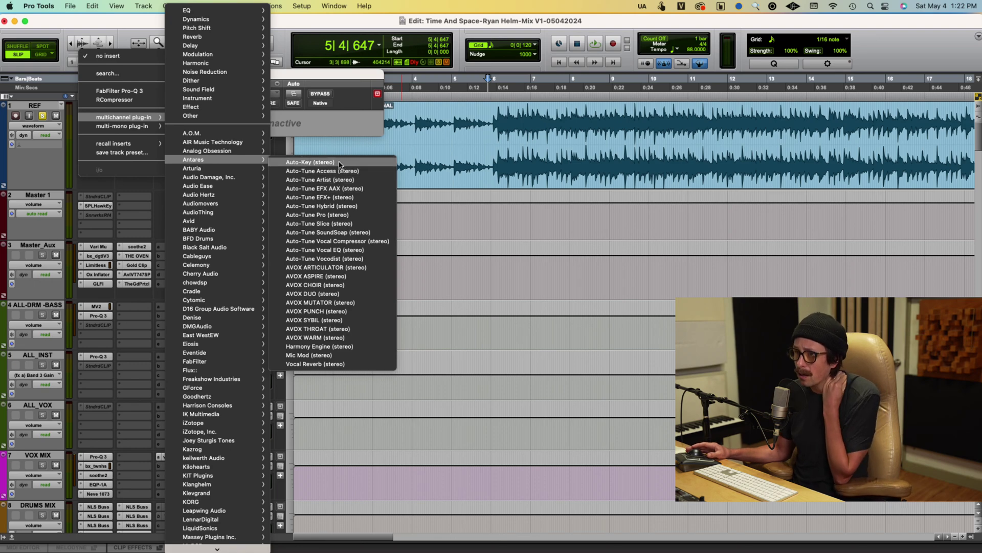
left_click(580, 130)
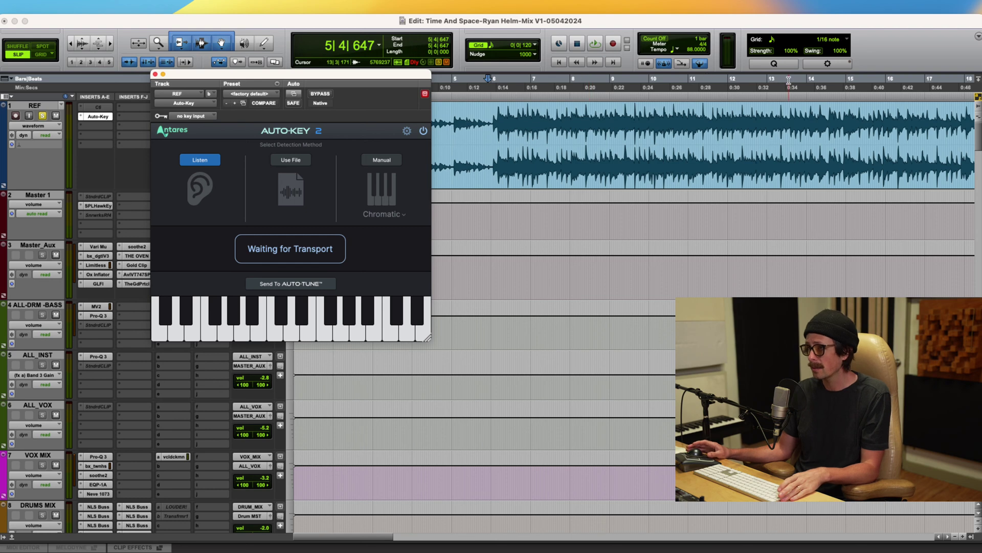
Step: Play the REF track from 5|4|647 so Auto-Key can detect the song's key in Listen mode, and stop playback
key("space")
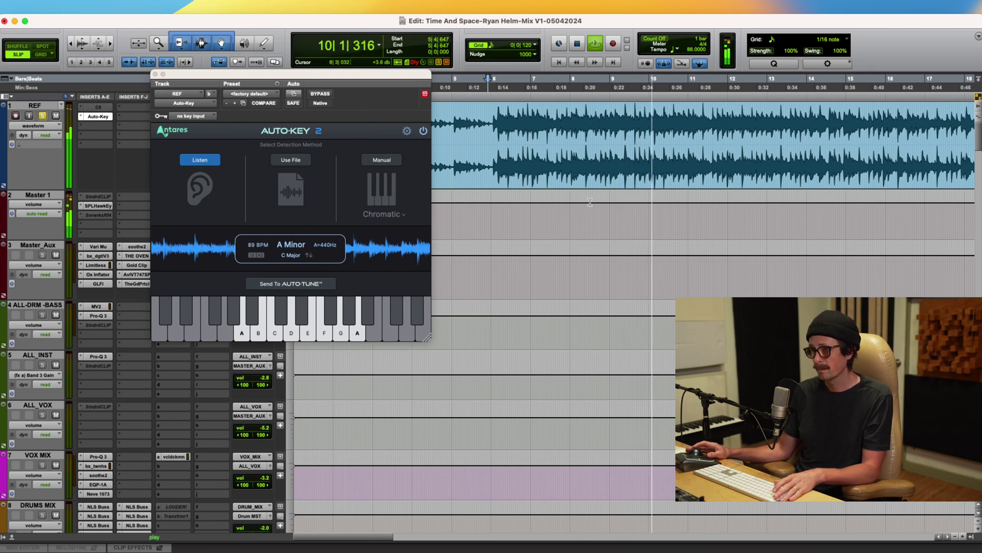
key("space")
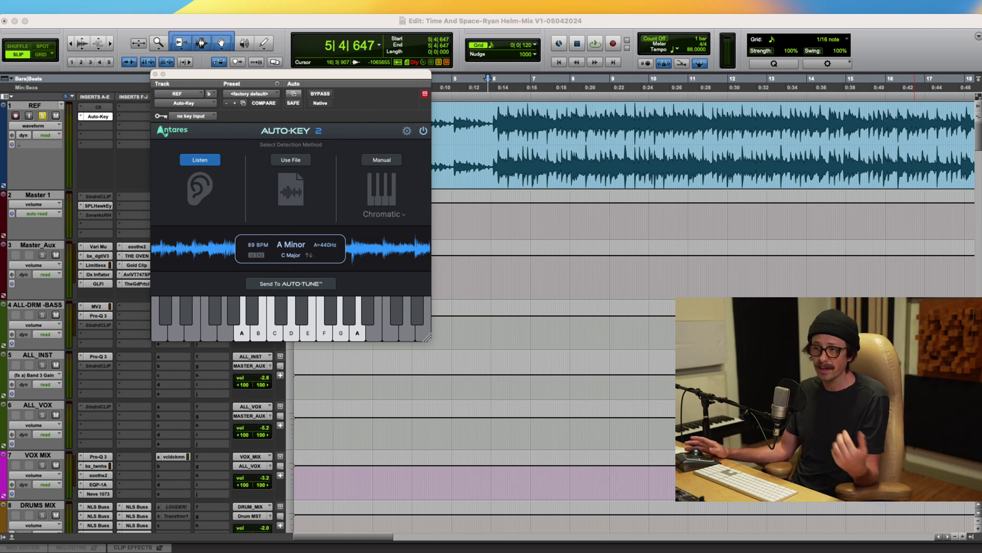
left_click(246, 23)
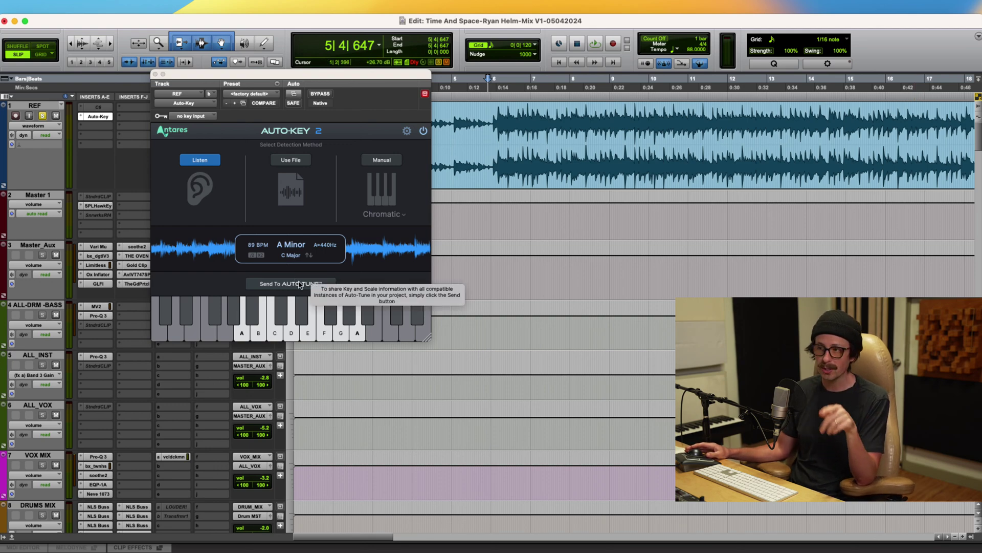
Step: Look over the vocal tracks, close the Auto-Key plug-in window and return to the REF track
scroll(126, 289, "down", 10)
scroll(62, 256, "down", 20)
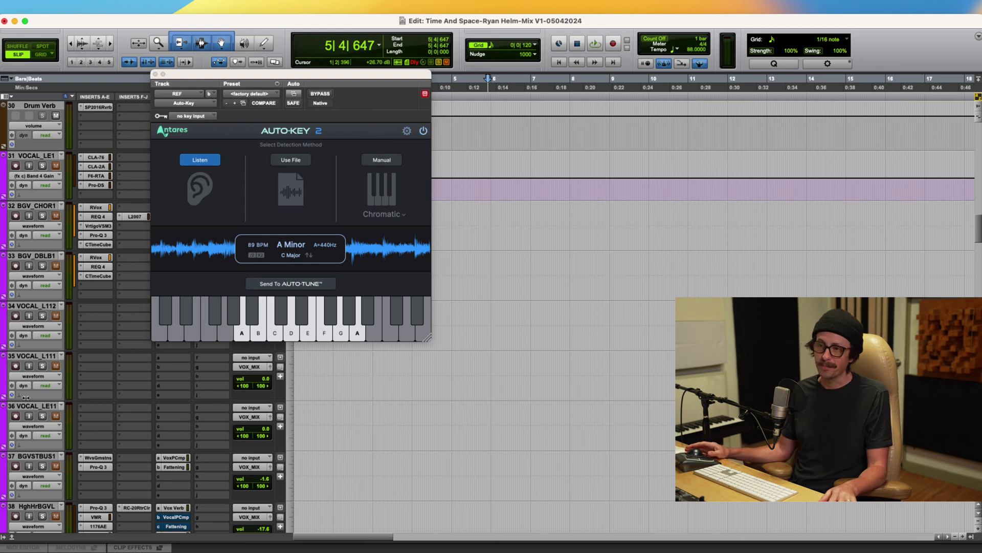
left_click(155, 74)
scroll(358, 210, "up", 10)
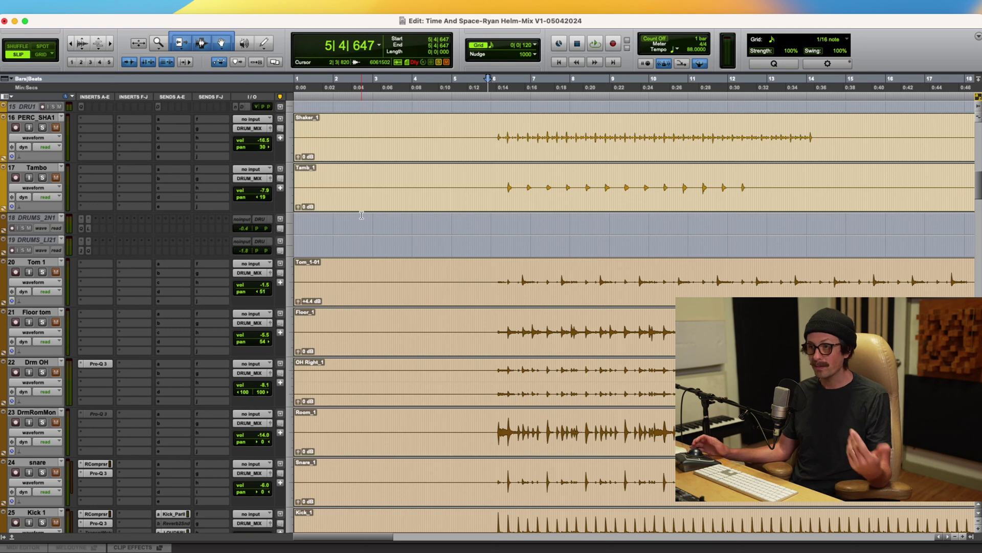
scroll(361, 215, "up", 5)
scroll(361, 215, "up", 4)
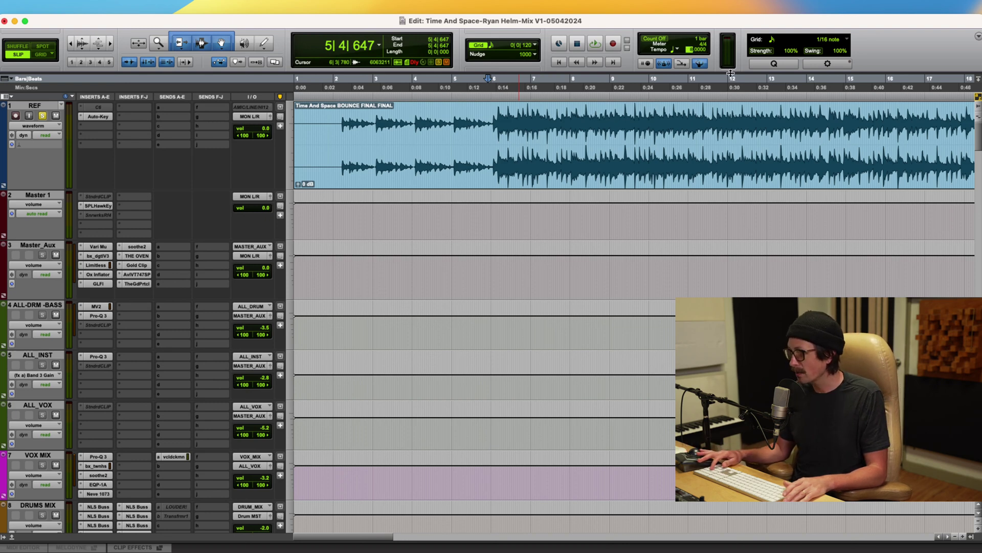
Step: Set the session tempo to 89 BPM and place the cursor at REF's first note onset, 2|1|948
key("Return")
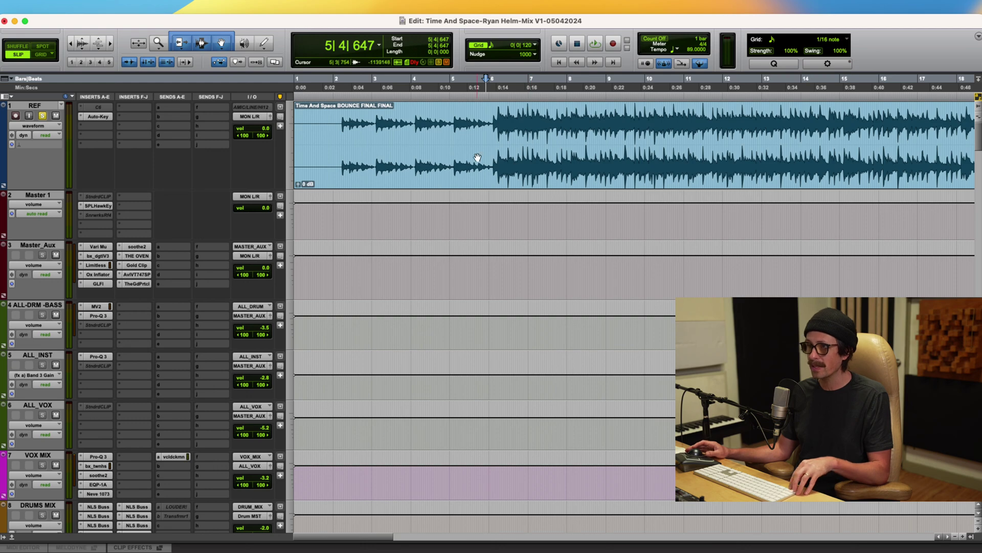
left_click(335, 118)
key("super+bracketright")
key("super+bracketright")
key("super+bracketright")
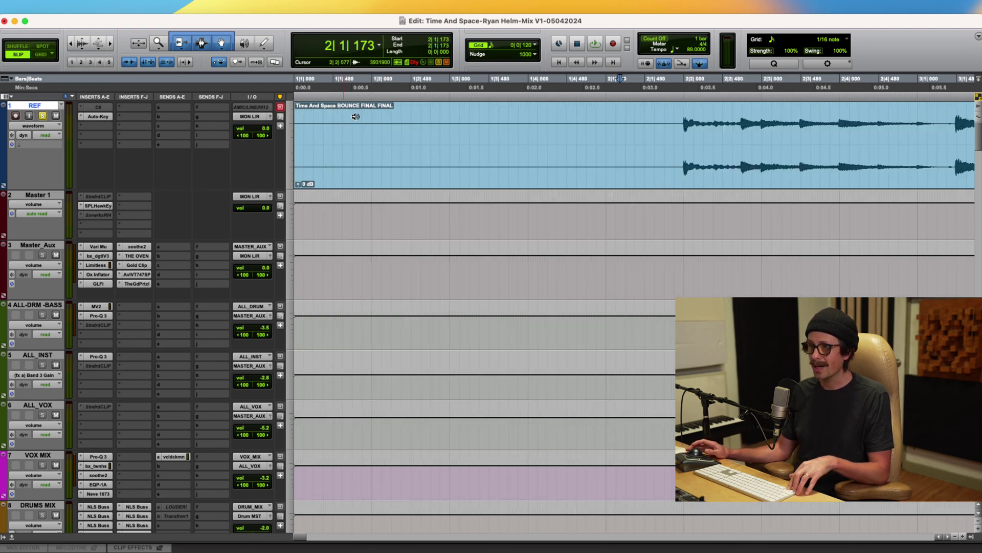
left_click(685, 119)
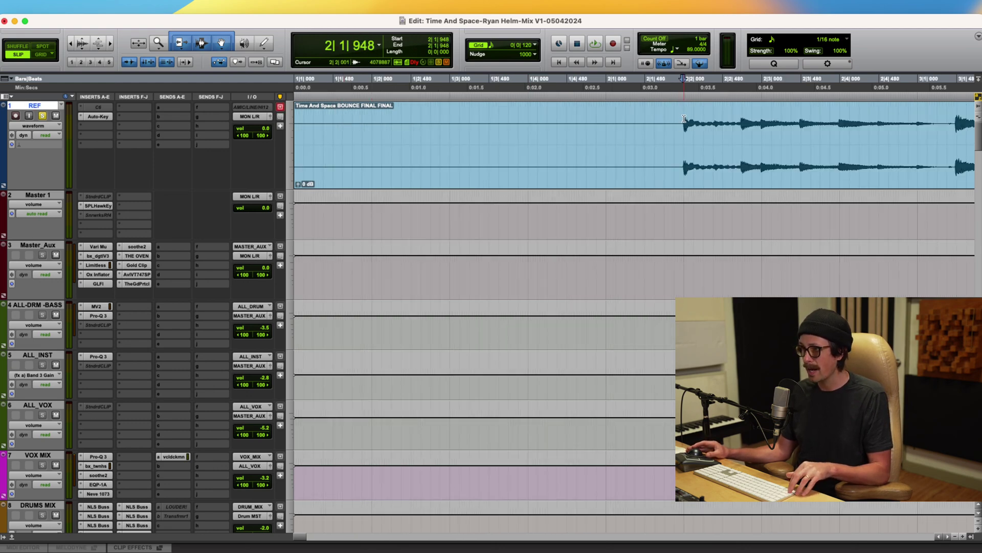
Step: Check REF's note onsets against the bar grid by placing the cursor at 3|1|442 and at the louder entry, 6|1|457
scroll(688, 120, "right", 5)
left_click(682, 121)
key("super+bracketleft")
key("super+bracketleft")
key("super+bracketleft")
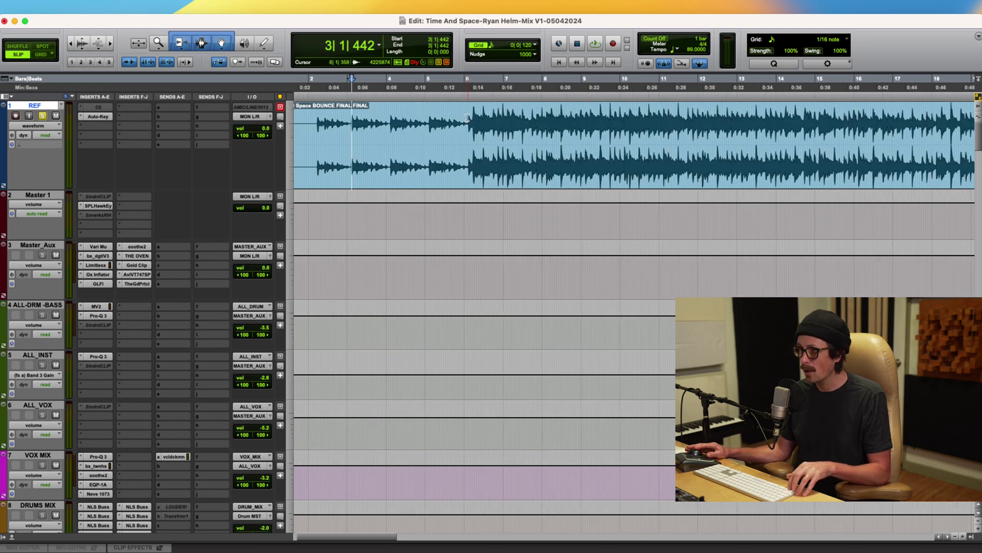
left_click(499, 118)
key("super+bracketright")
key("super+bracketright")
key("super+bracketright")
key("super+bracketright")
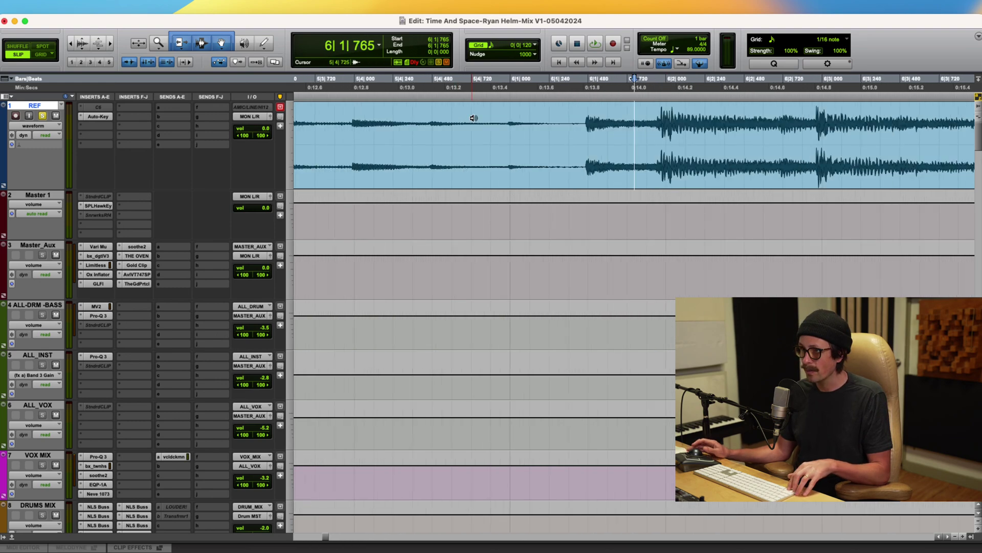
left_click(583, 122)
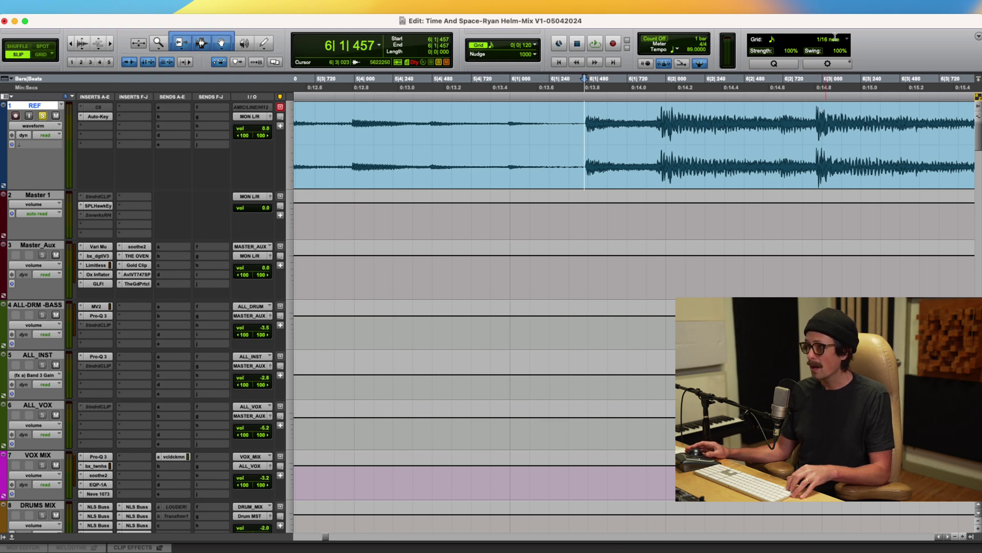
Step: Try a session tempo of 90 BPM and bring it down to 88 BPM
left_click_drag(691, 50, 692, 49)
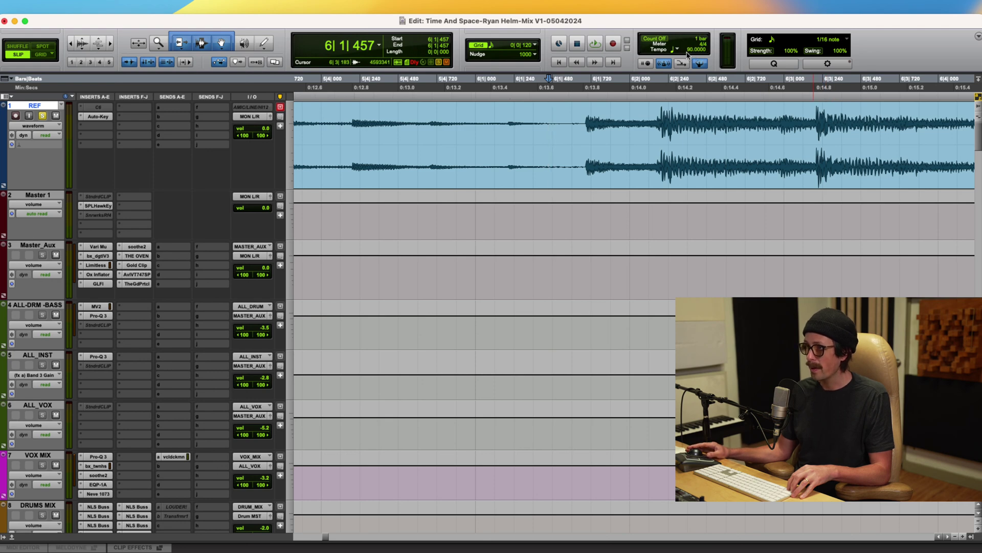
left_click_drag(692, 51, 693, 55)
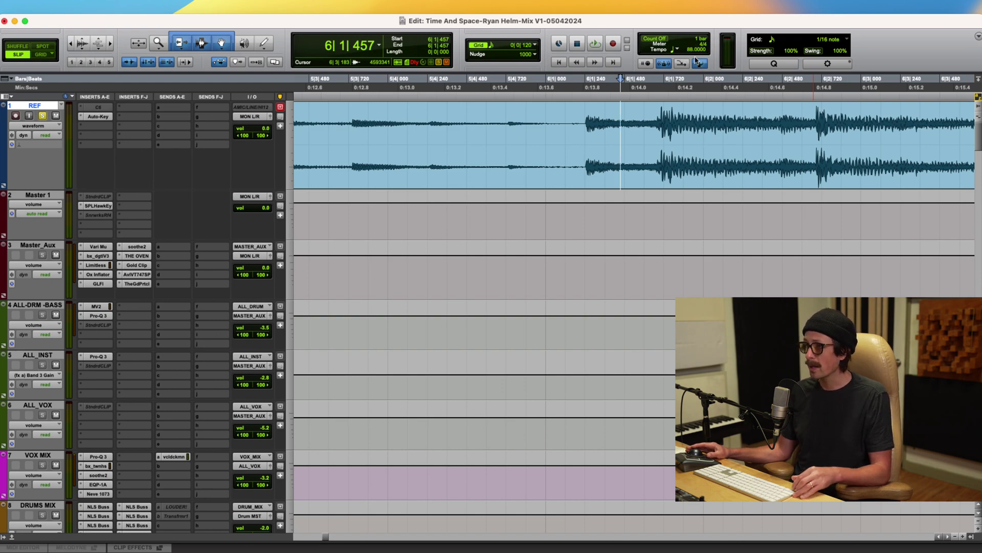
Step: Check the grid further into the song by placing the cursor at 39|3|841, where REF's loud section resumes
key("r")
key("r")
key("r")
key("r")
key("r")
key("r")
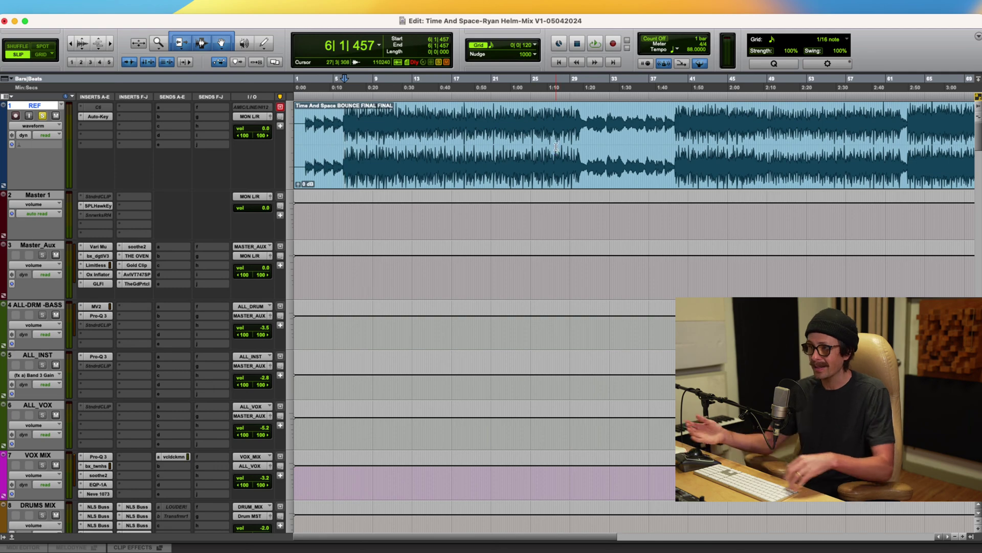
left_click(675, 120)
key("t")
key("t")
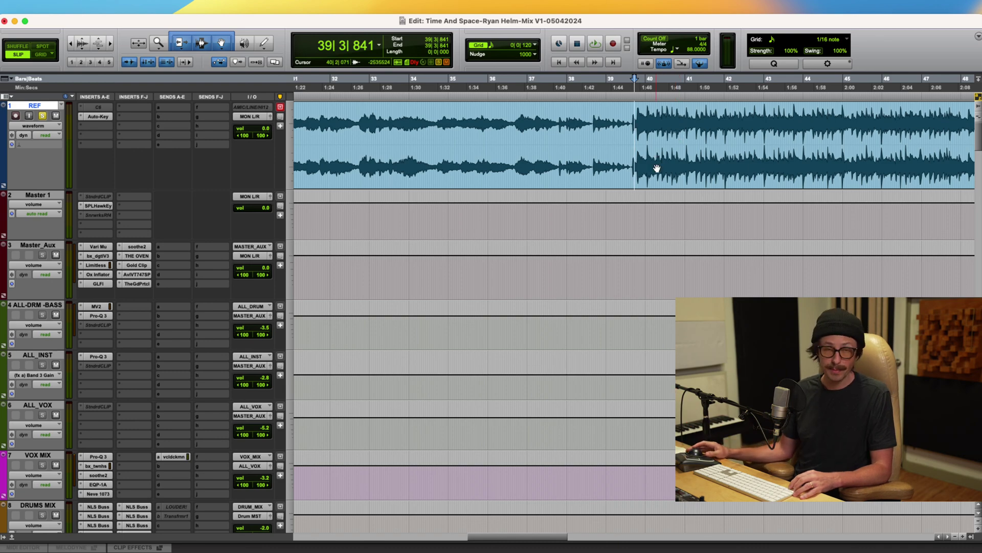
Step: Select the whole Time And Space BOUNCE FINAL FINAL clip on REF and view its opening notes
key("r")
key("r")
key("r")
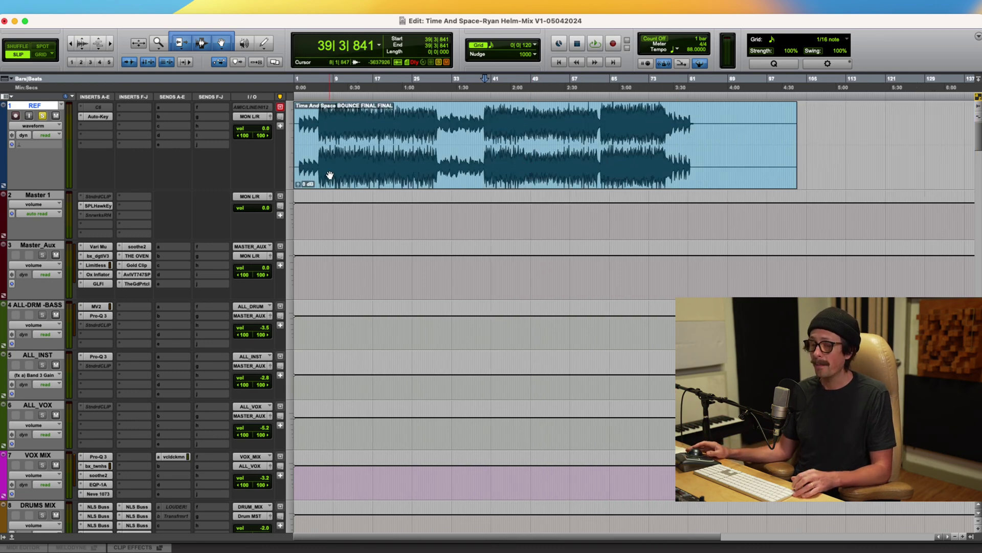
key("t")
key("t")
key("Home")
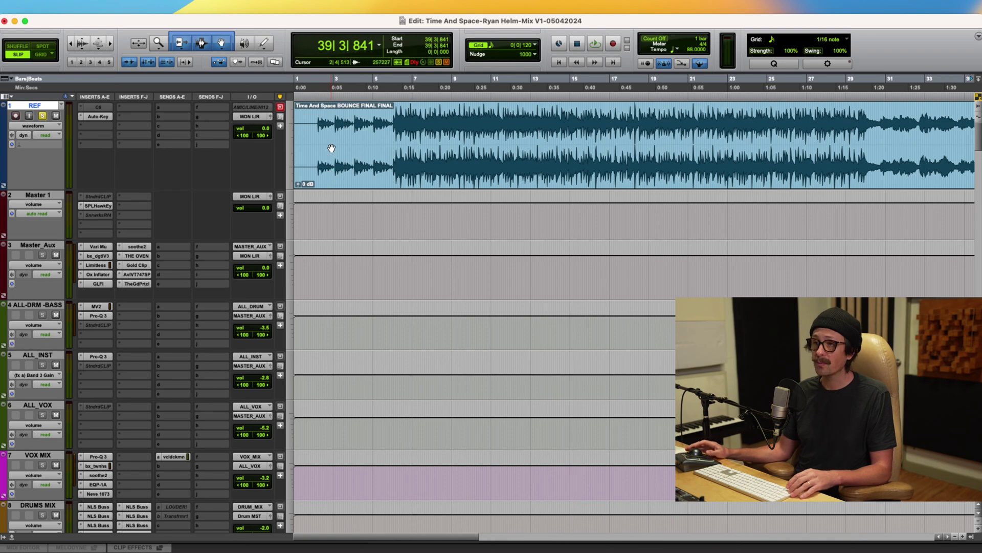
left_click(330, 176)
left_click(342, 174)
key("t")
key("t")
key("t")
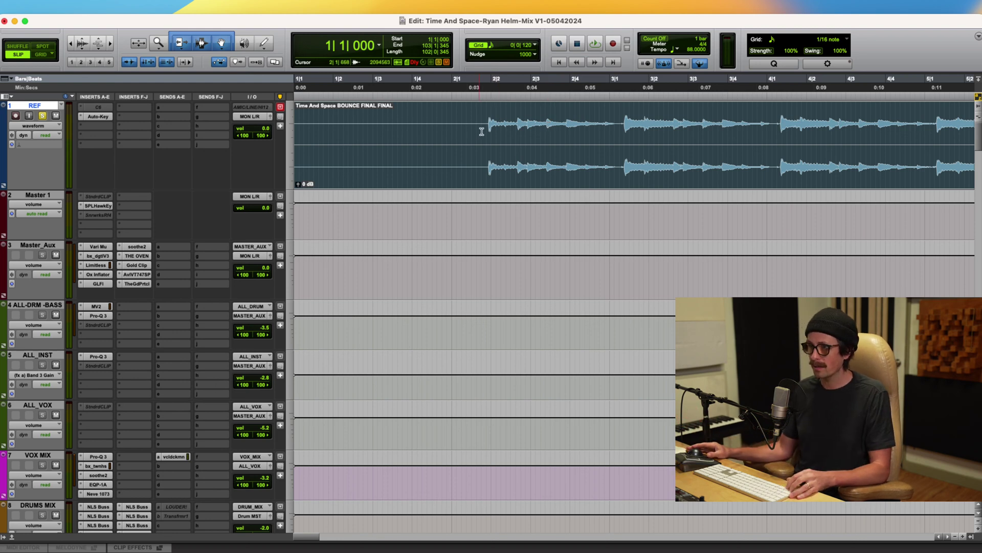
Step: Place the cursor at 2|1|844, just before REF's first note, and examine the onset against the grid
left_click(482, 131)
key("t")
key("t")
key("t")
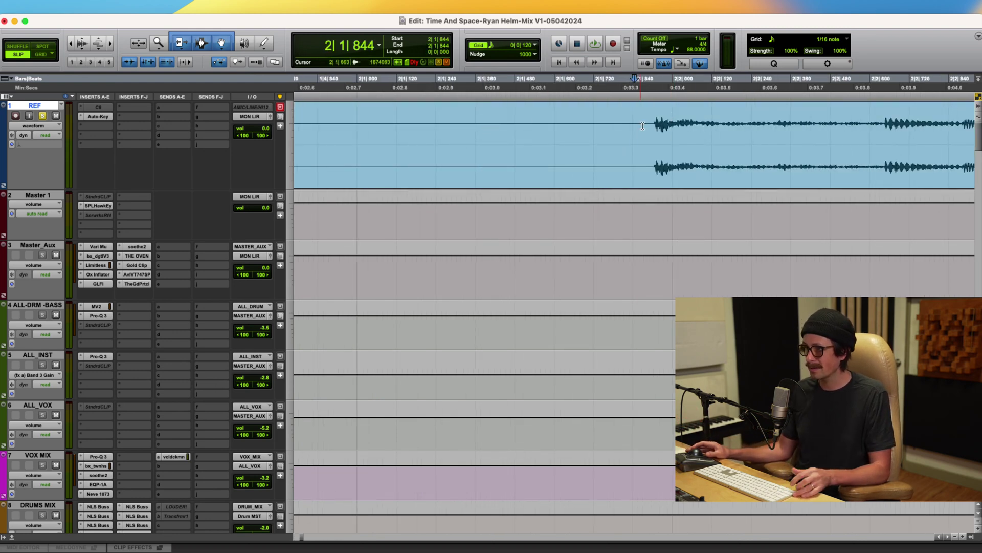
key("r")
key("r")
key("r")
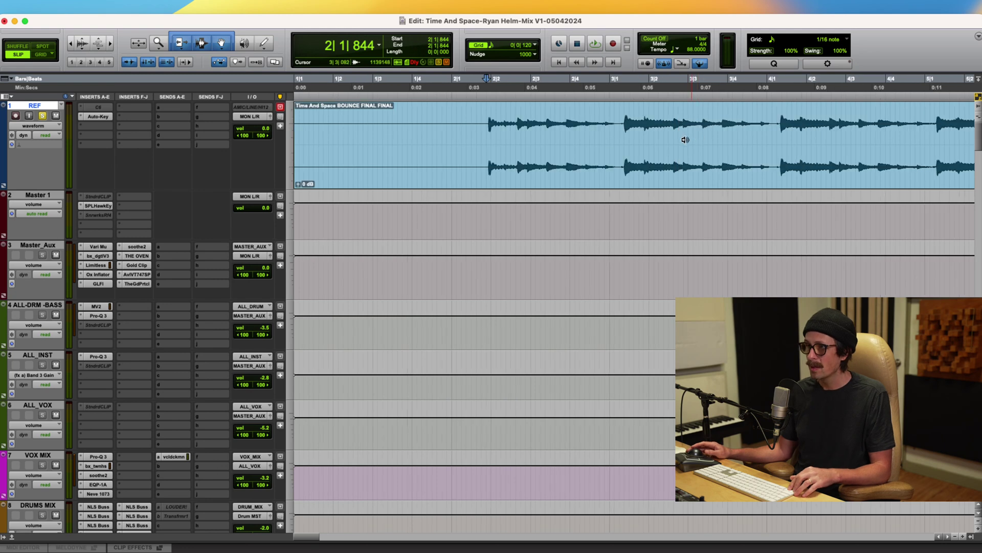
key("r")
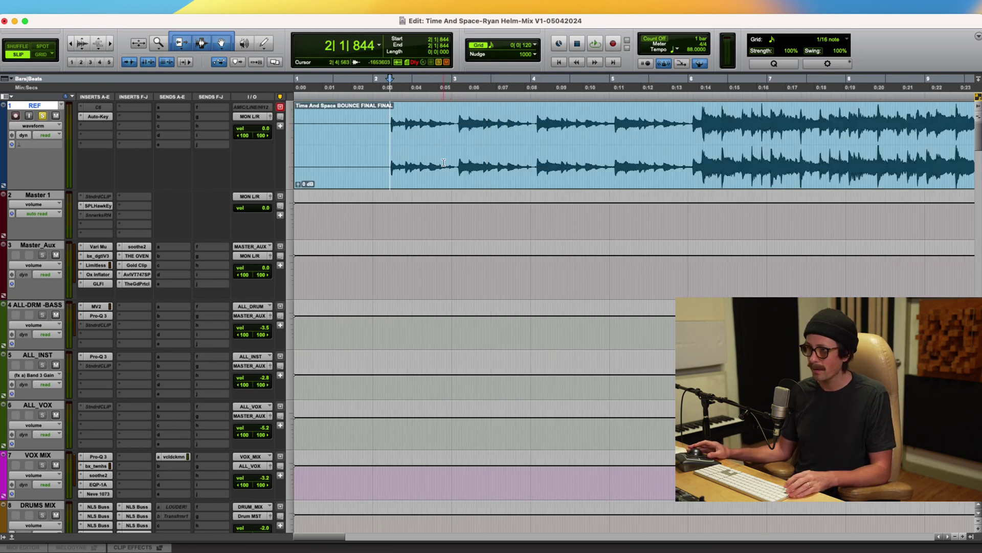
Step: Move the REF clip to start at 1|4|051 so its first note lands on bar 3, 3|1|000
left_click_drag(444, 164, 459, 159)
scroll(379, 152, "up", 6)
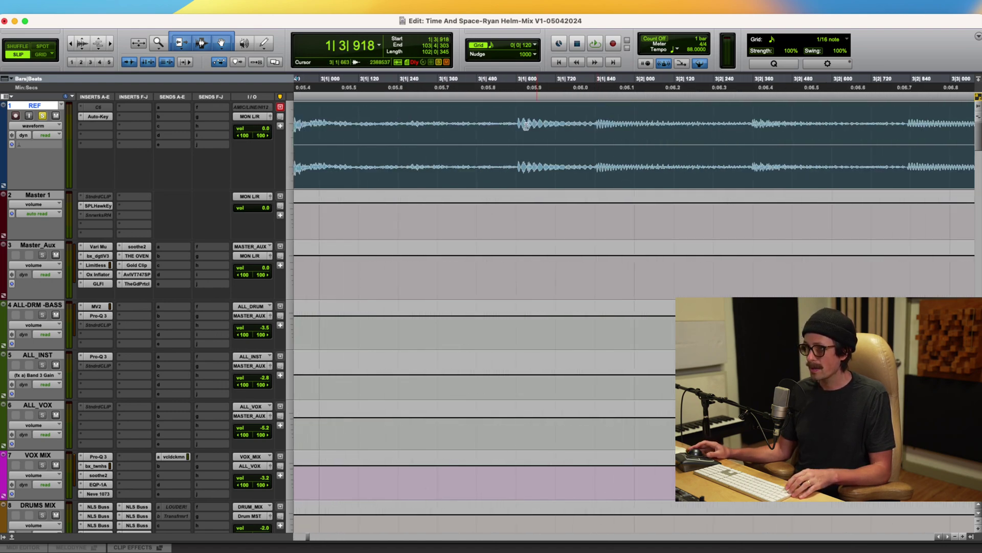
scroll(526, 125, "left", 5)
left_click_drag(640, 169, 674, 172)
scroll(674, 172, "up", 2)
scroll(711, 161, "right", 2)
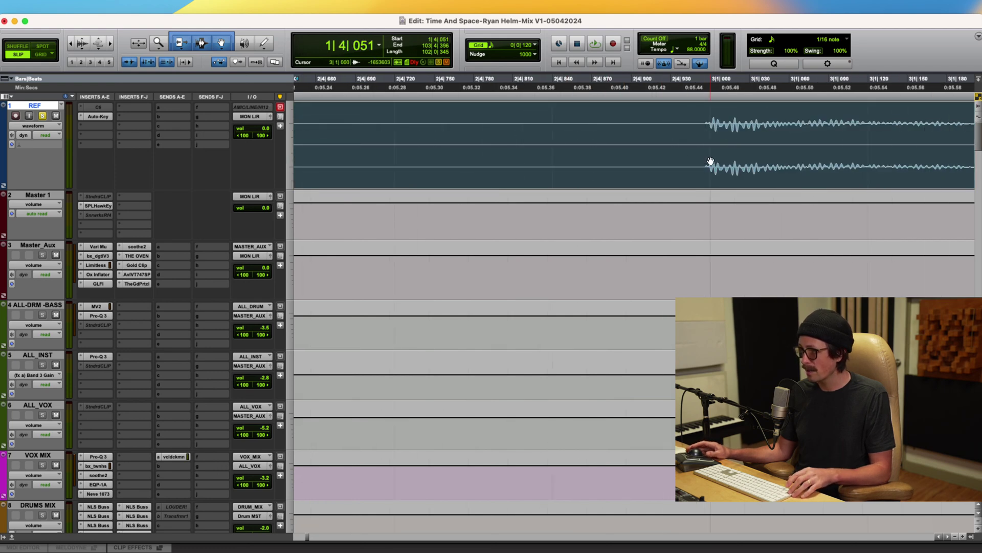
scroll(711, 161, "up", 1)
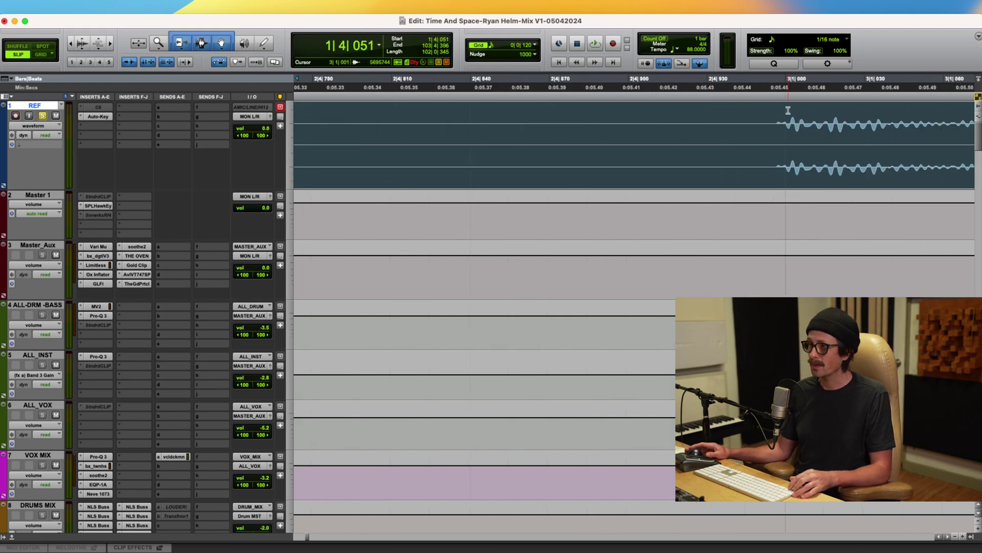
scroll(768, 128, "down", 7)
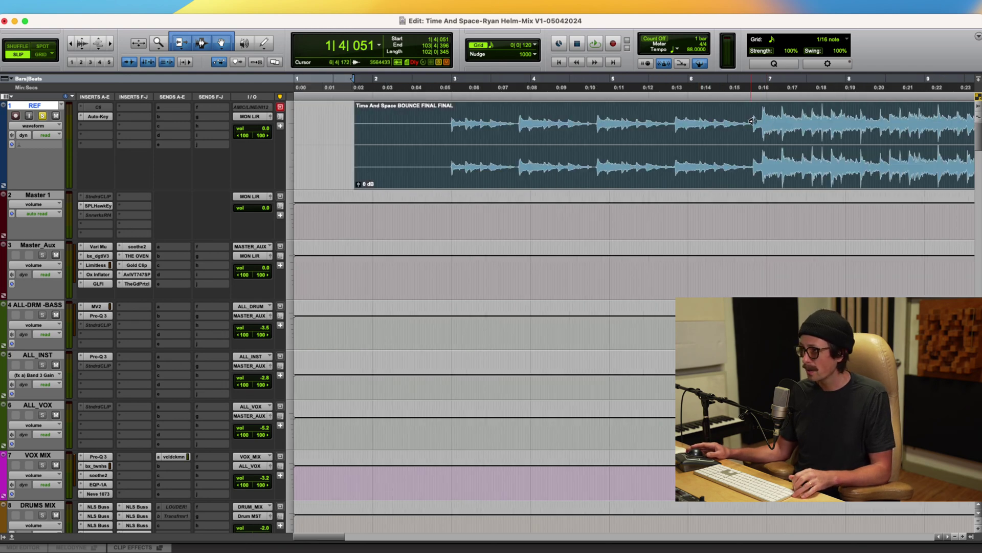
Step: Play the moved REF clip from 2|4|840, just before its first note, and stop playback
left_click(752, 121)
left_click(449, 128)
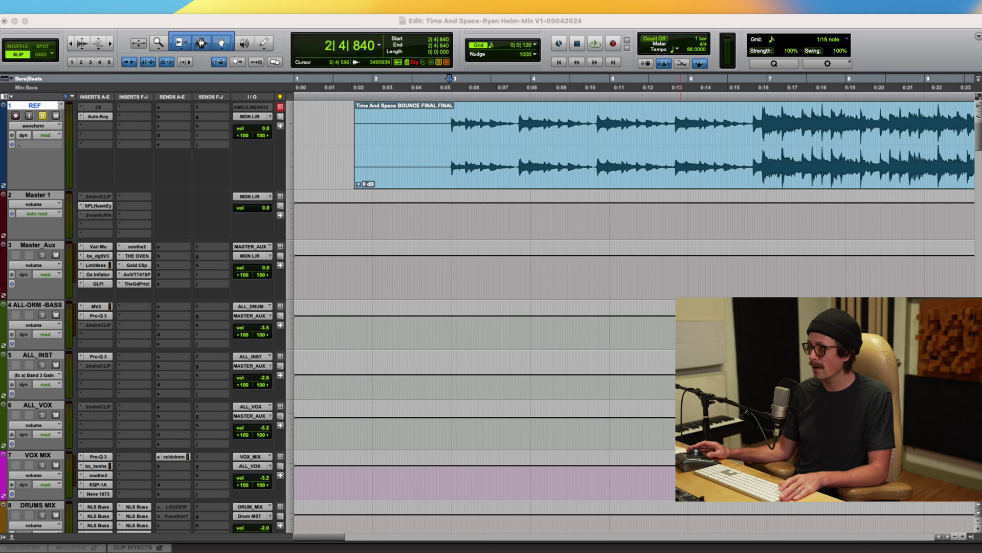
left_click(728, 180)
key("space")
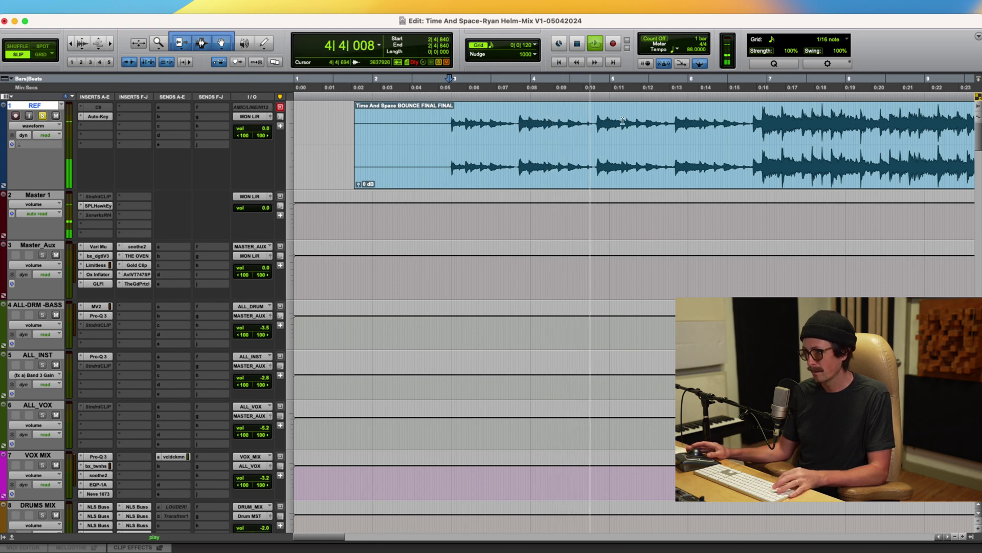
key("space")
Step: Inspect REF's note onsets just before bar 5, placing the cursor at 4|4|719 and at 4|4|851
left_click(605, 124)
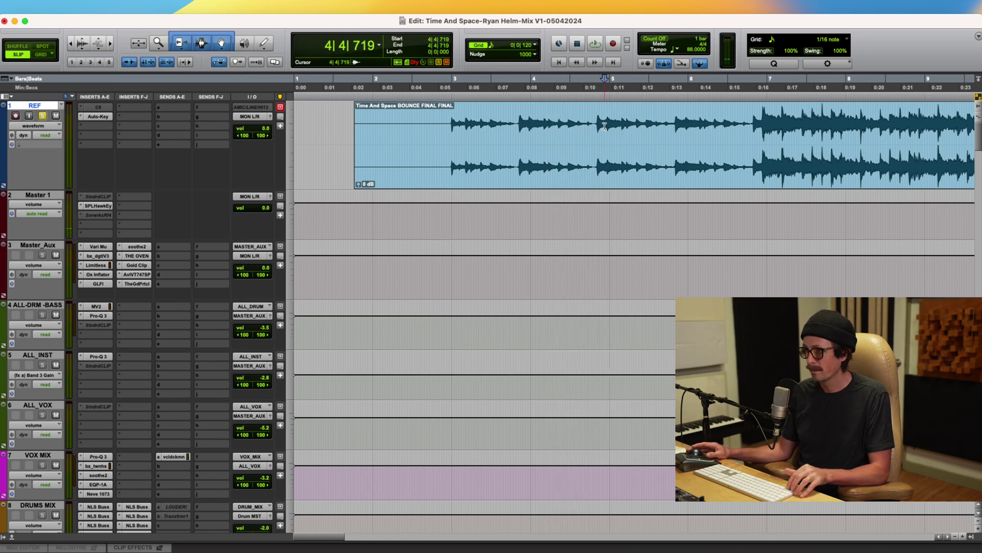
key("super+bracketright")
key("super+bracketright")
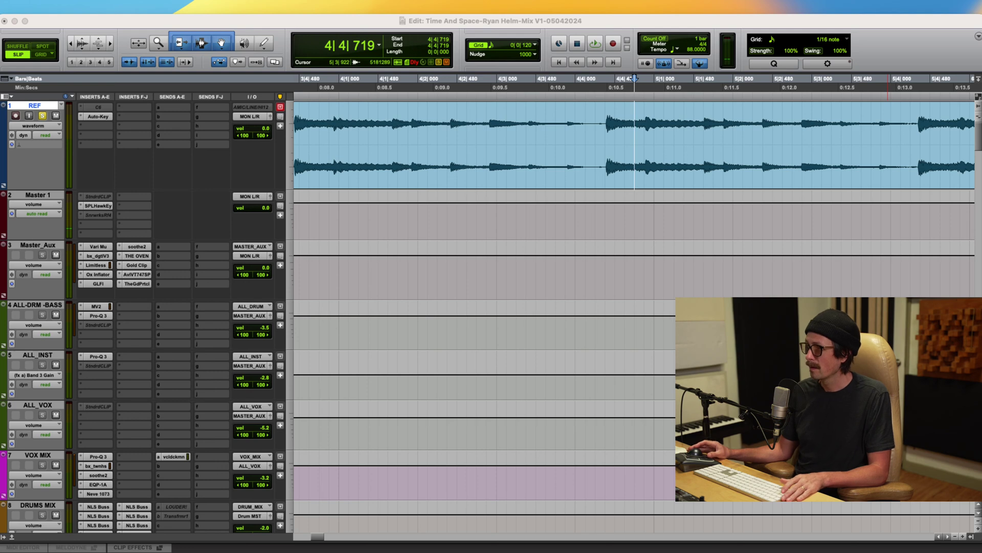
left_click(889, 22)
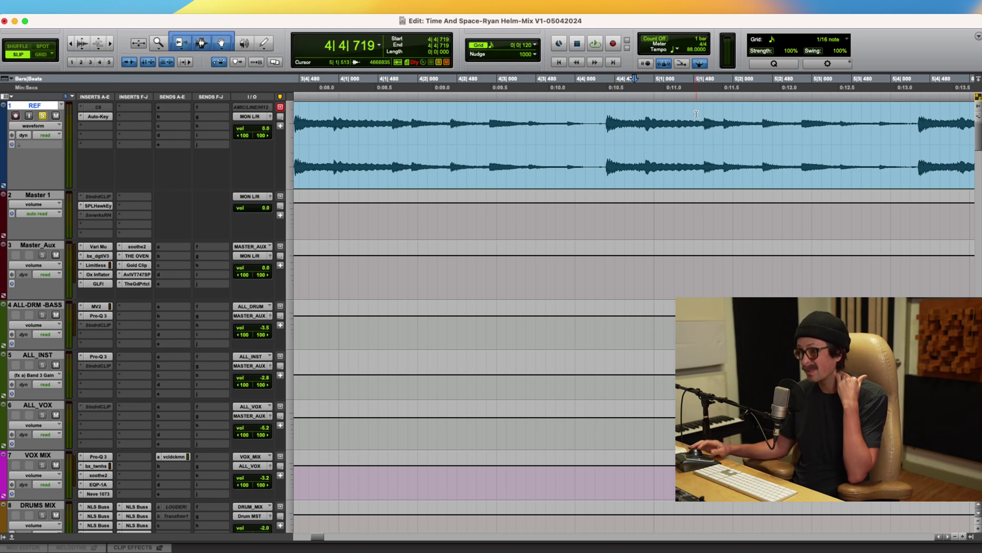
left_click(646, 121)
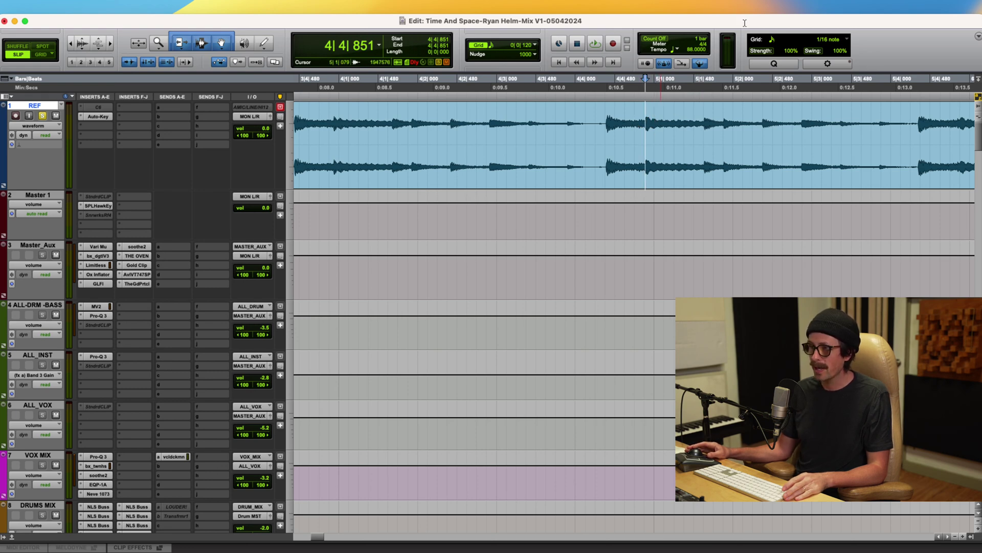
Step: Set the session tempo to 89 BPM
left_click(694, 50)
type("91")
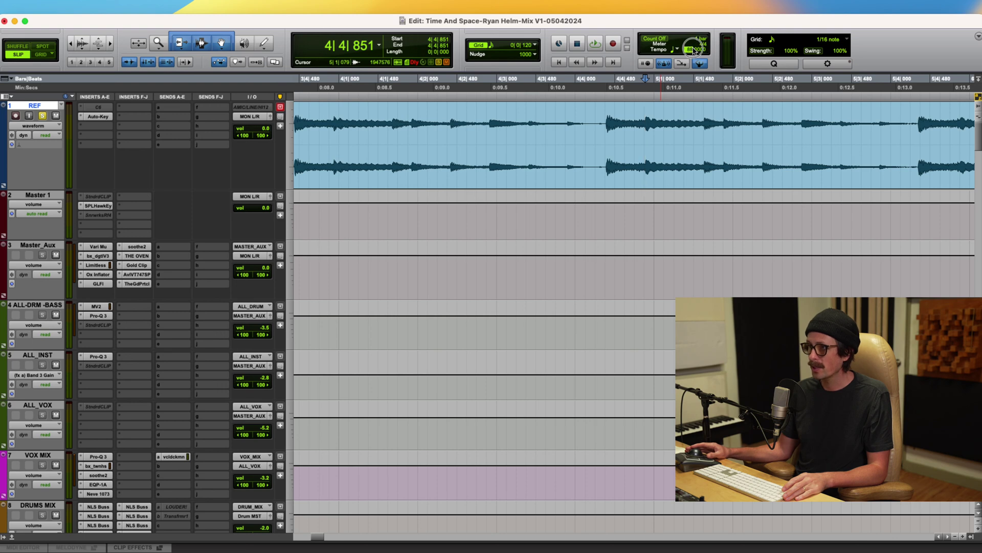
key("Return")
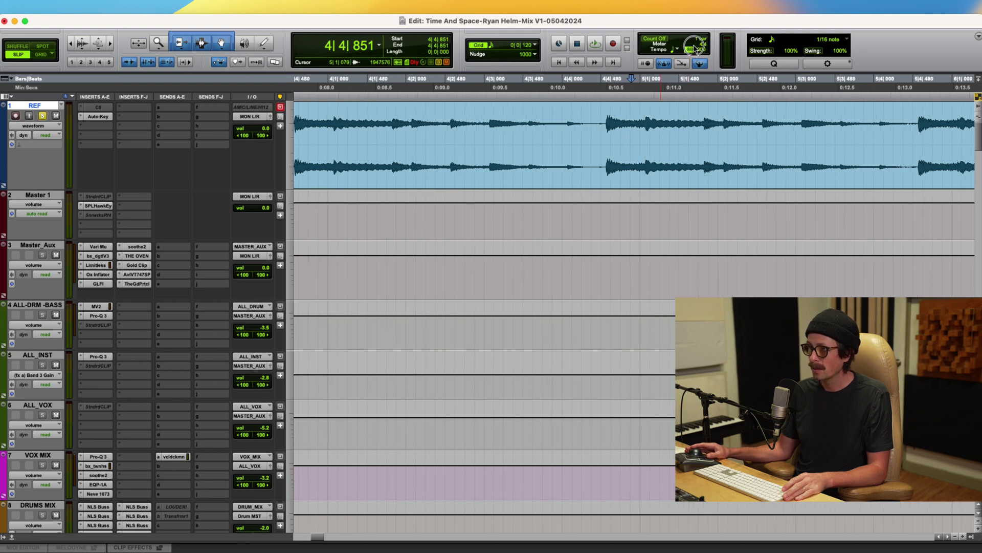
key("Return")
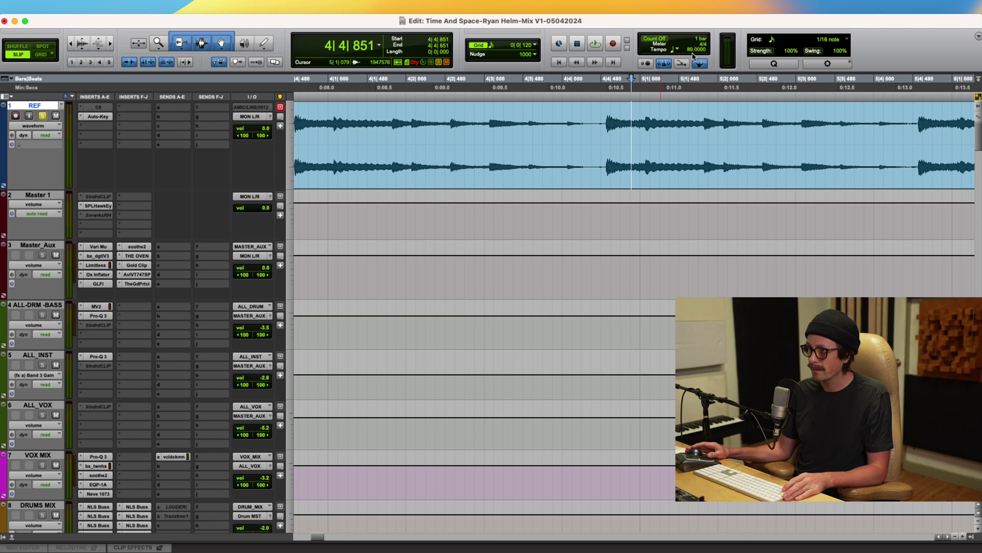
Step: Try tempos one BPM below and above 89 against REF's onsets and return to 89 BPM
left_click(692, 51)
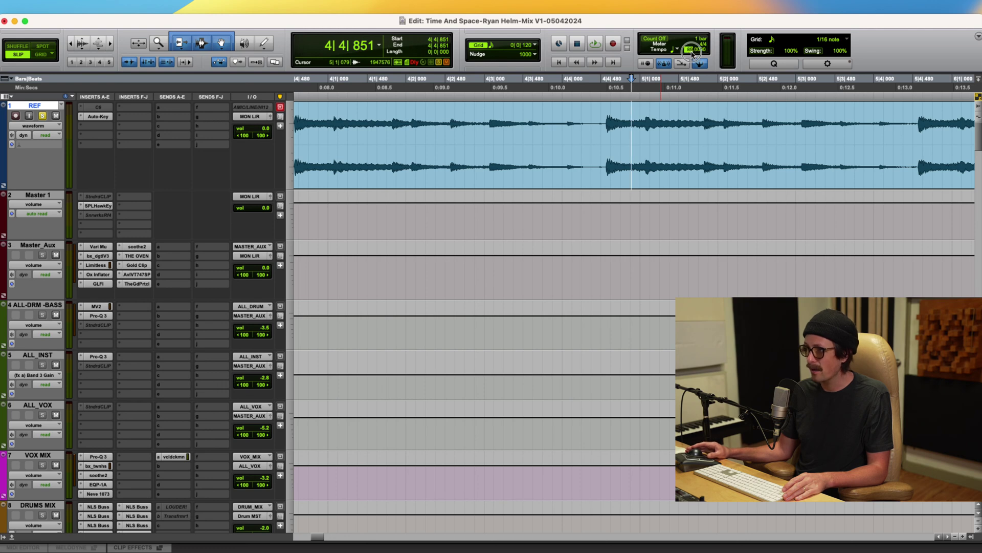
key("Down")
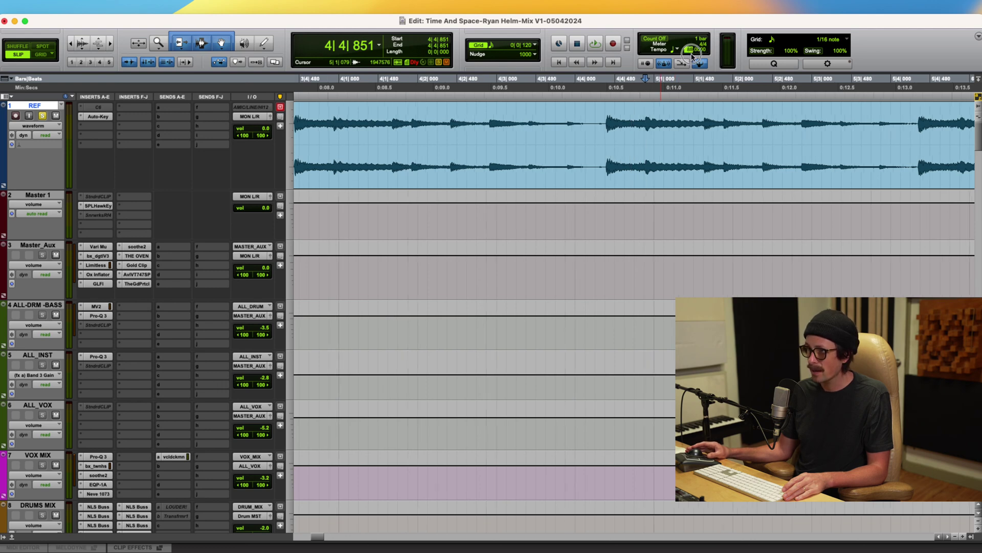
key("Up")
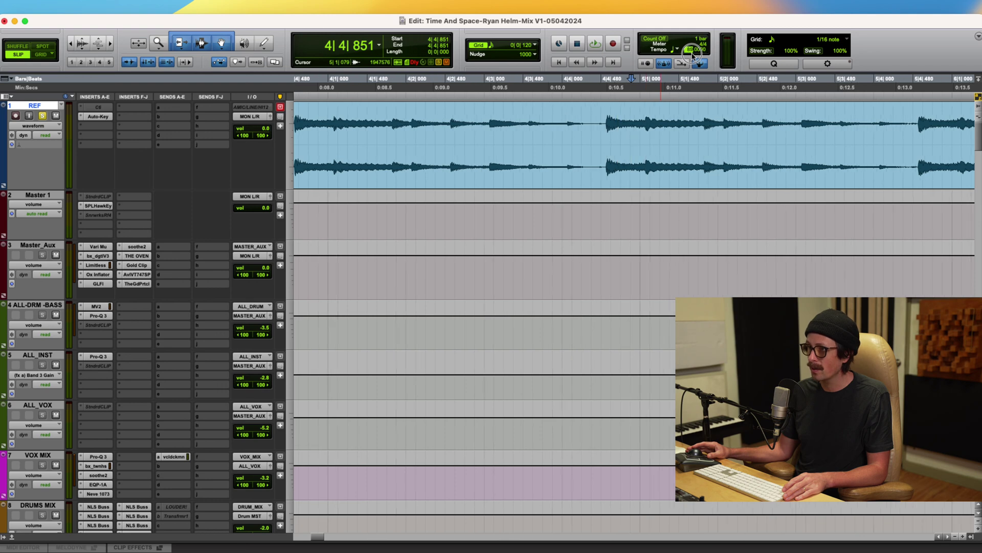
key("Up")
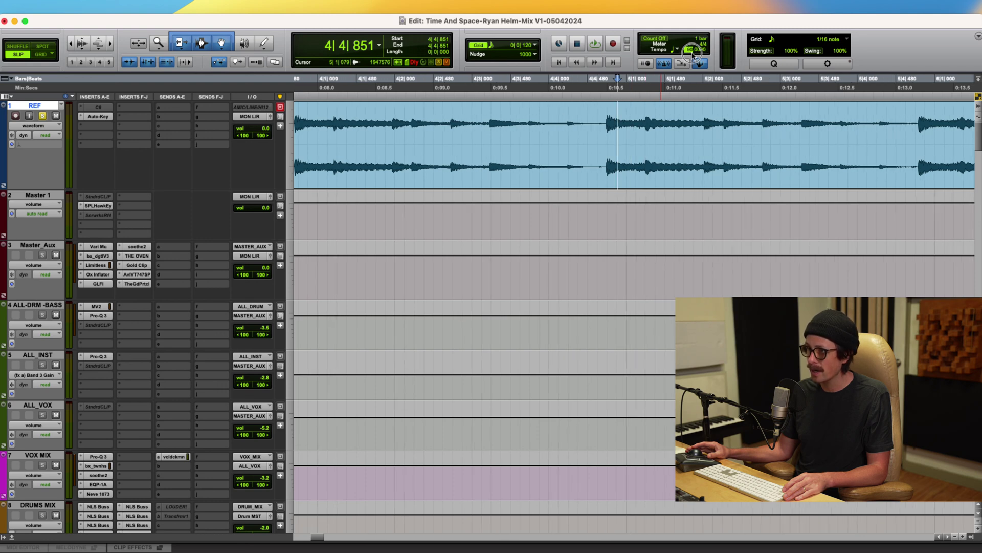
key("Down")
key("Return")
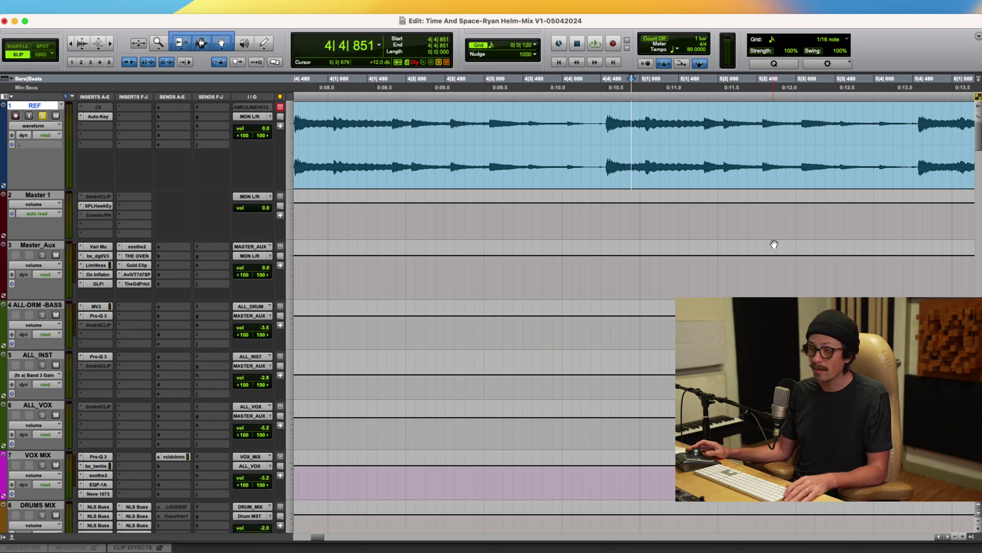
Step: Place the cursor at 6|4|933, just before REF's louder section begins near bar 7, and examine the onset against the grid
key("super+bracketleft")
key("super+bracketleft")
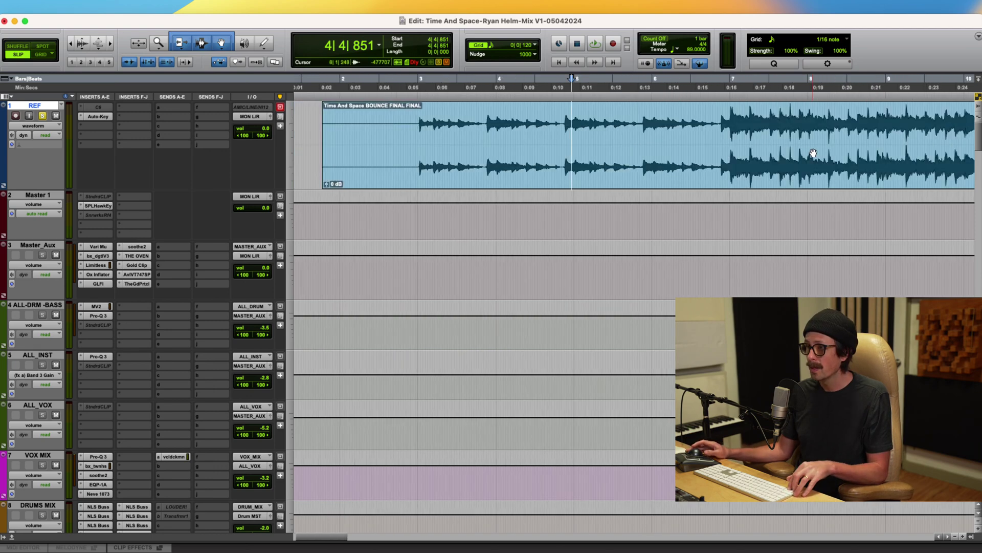
left_click(732, 123)
key("super+bracketright")
key("super+bracketright")
key("super+bracketright")
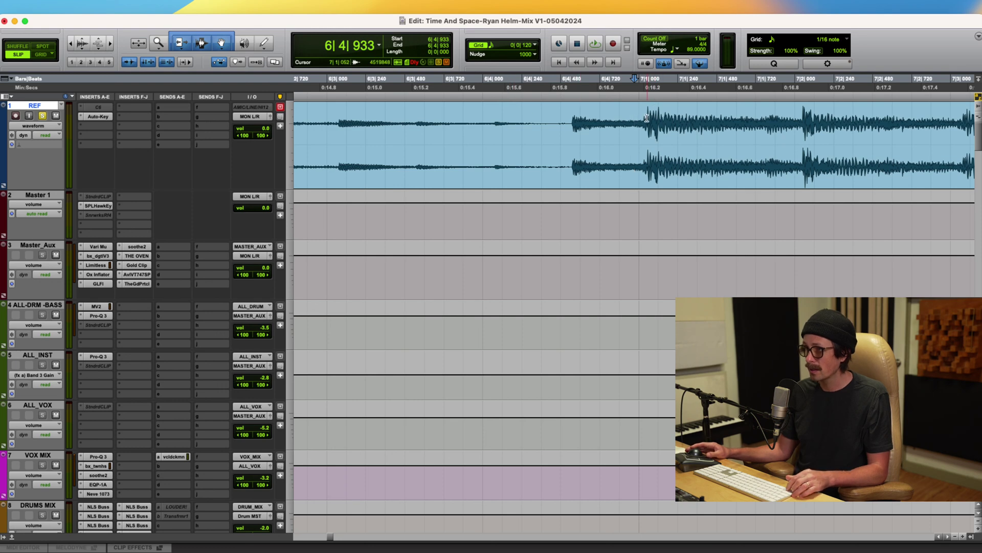
Step: Try a tempo of 88 BPM against REF's bar 7 onset and return to 89 BPM
left_click(692, 50)
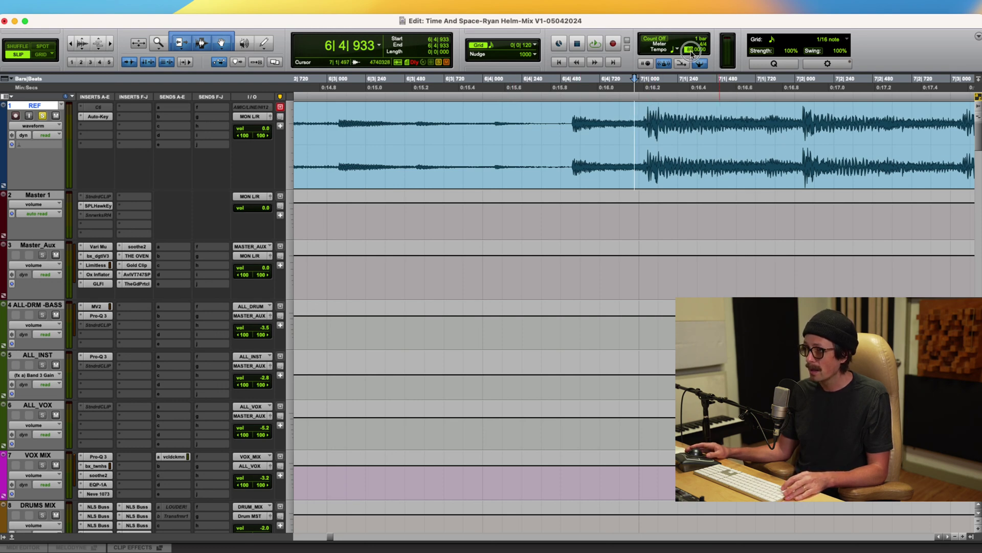
type("88")
key("Return")
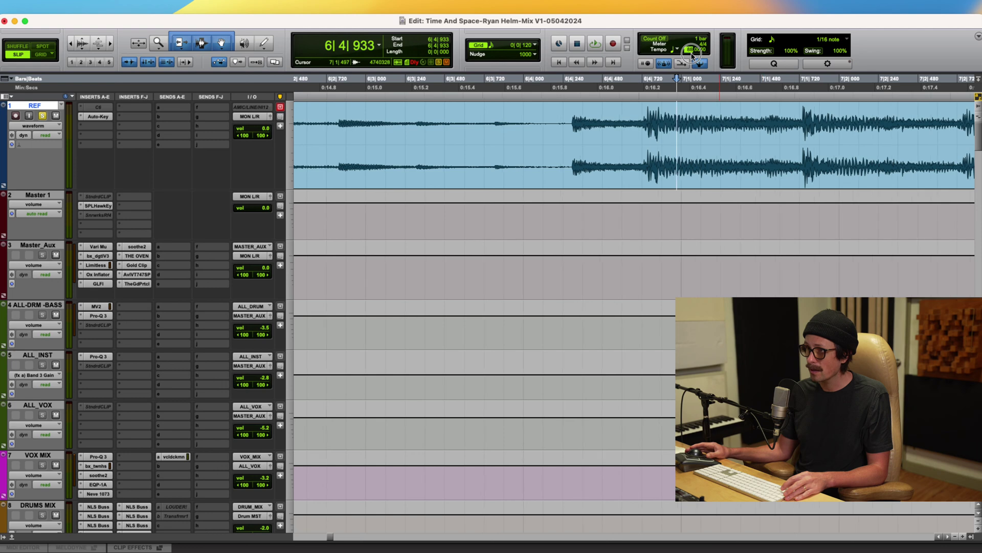
key("Up")
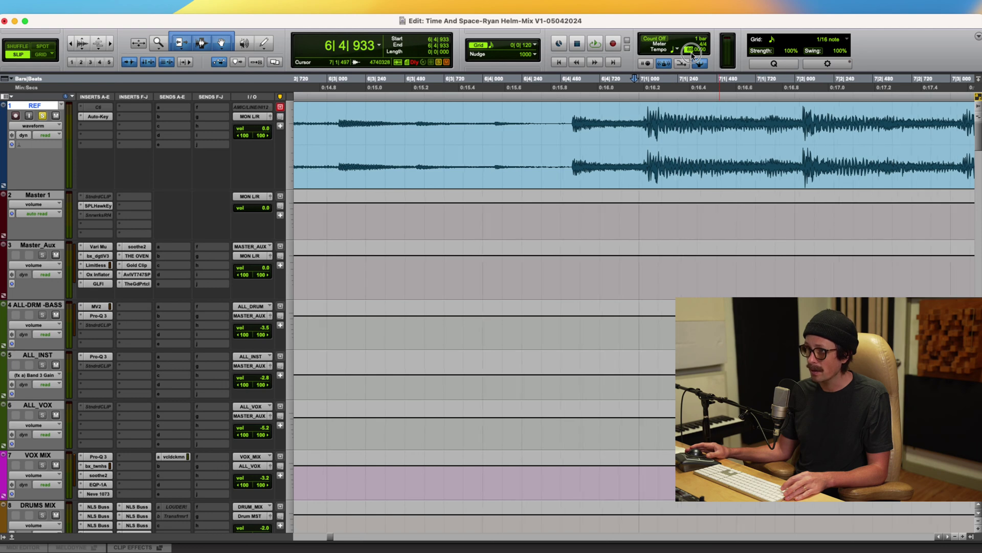
key("Return")
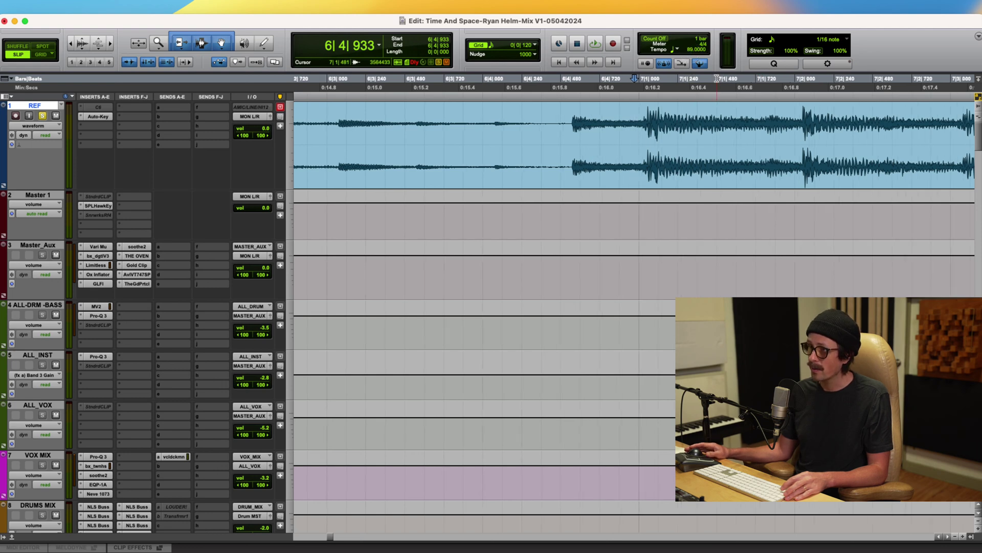
Step: Turn off solo on the REF track and mute it
key("super+bracketleft")
key("super+bracketleft")
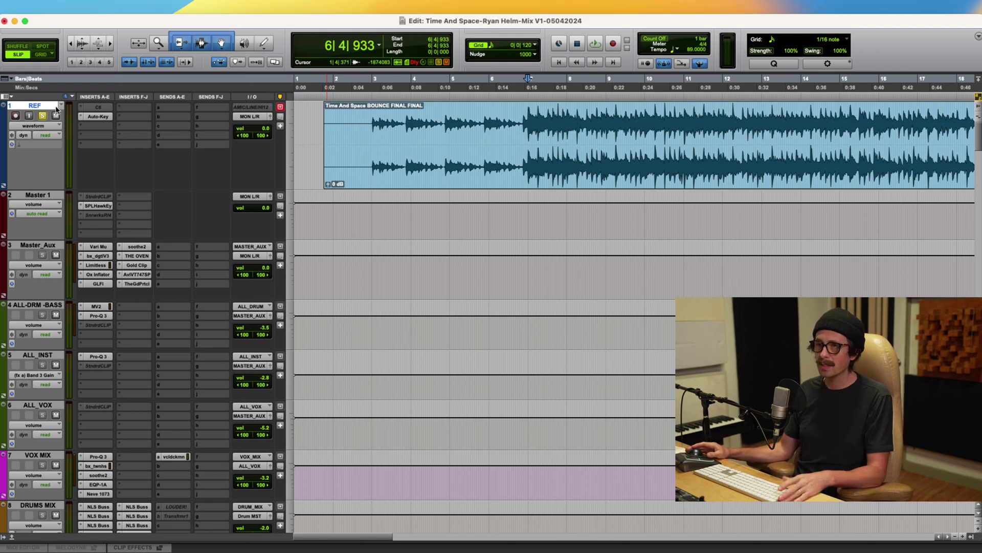
left_click(42, 117)
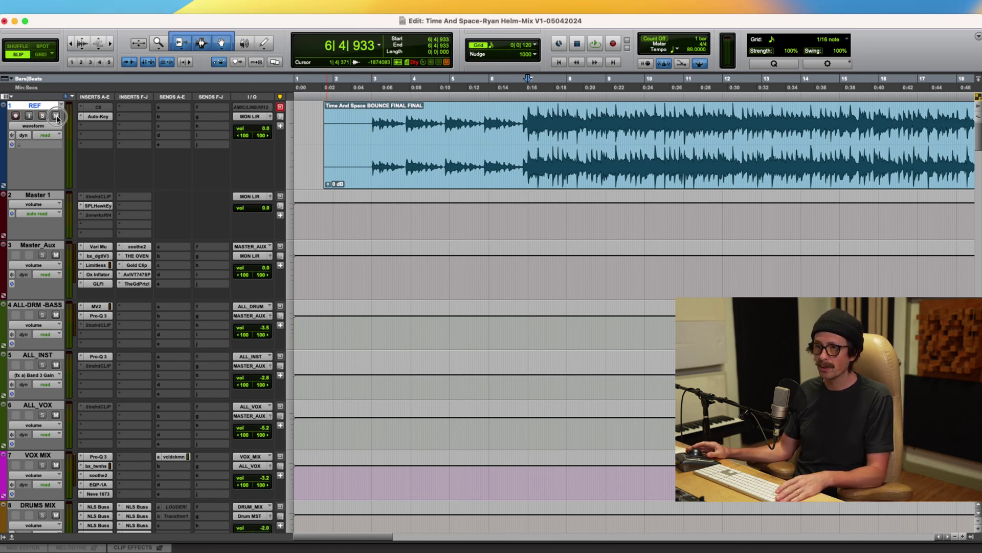
Step: Place the cursor at 6|1|206 on the PERC_SHA1 track, just before the shaker starts
scroll(410, 220, "down", 5)
scroll(426, 232, "down", 3)
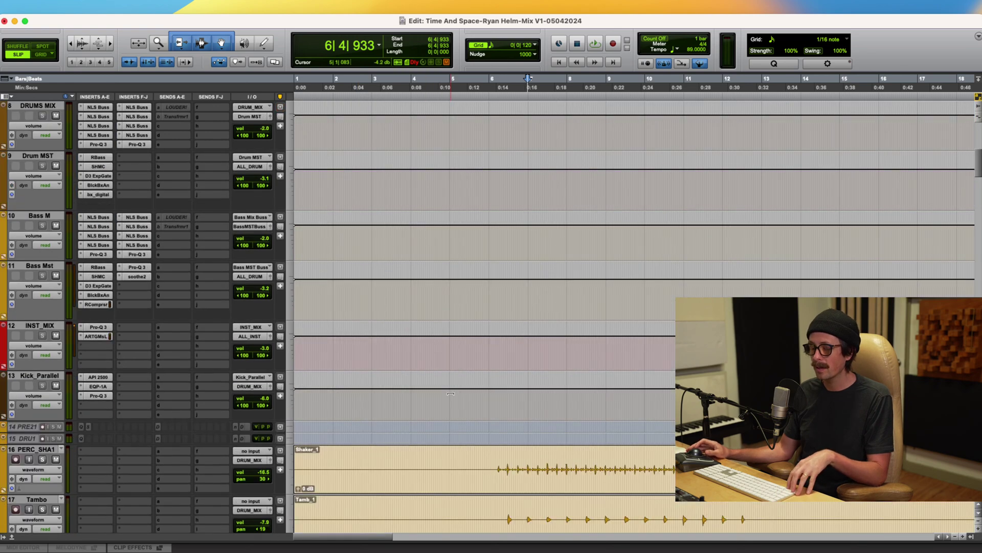
scroll(451, 393, "down", 4)
left_click(490, 243)
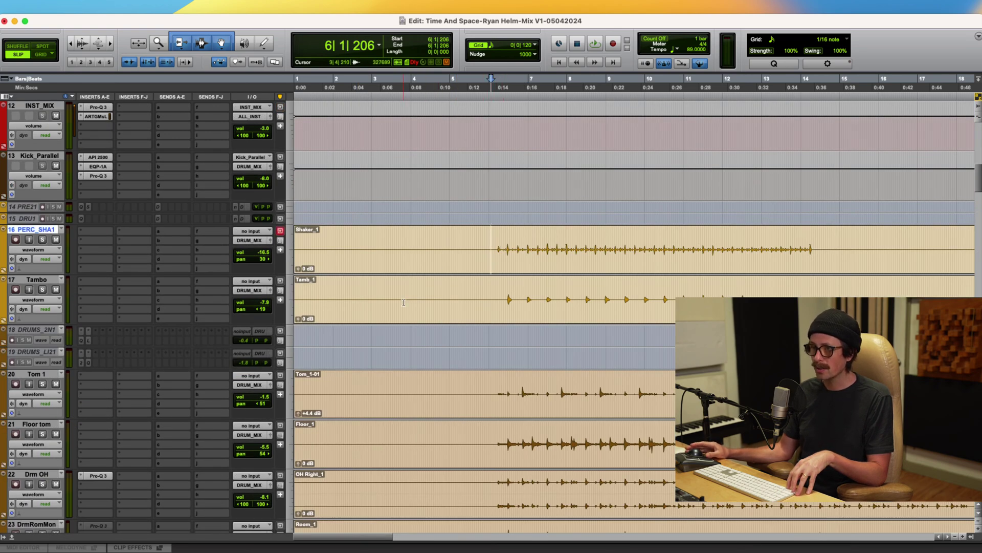
Step: Select the percussion and drum tracks from PERC_SHA1 through Drumvrbprnt and solo them together
scroll(416, 257, "down", 1)
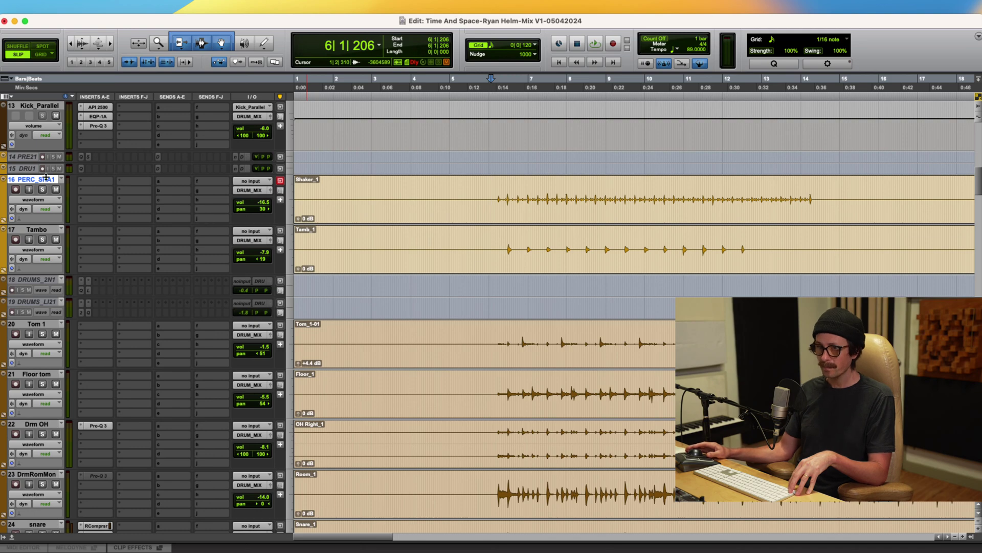
scroll(325, 201, "down", 10)
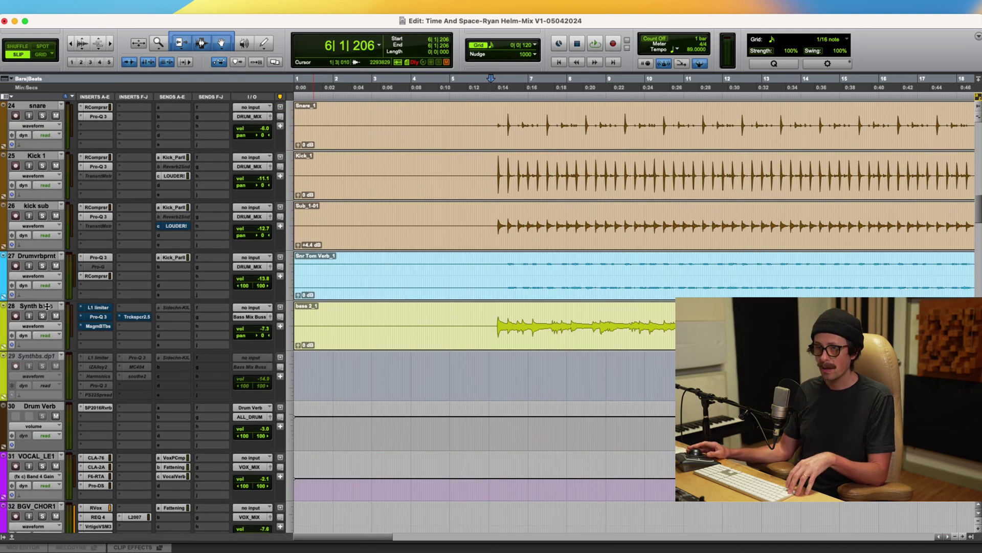
left_click(38, 261, "shift")
left_click(42, 266)
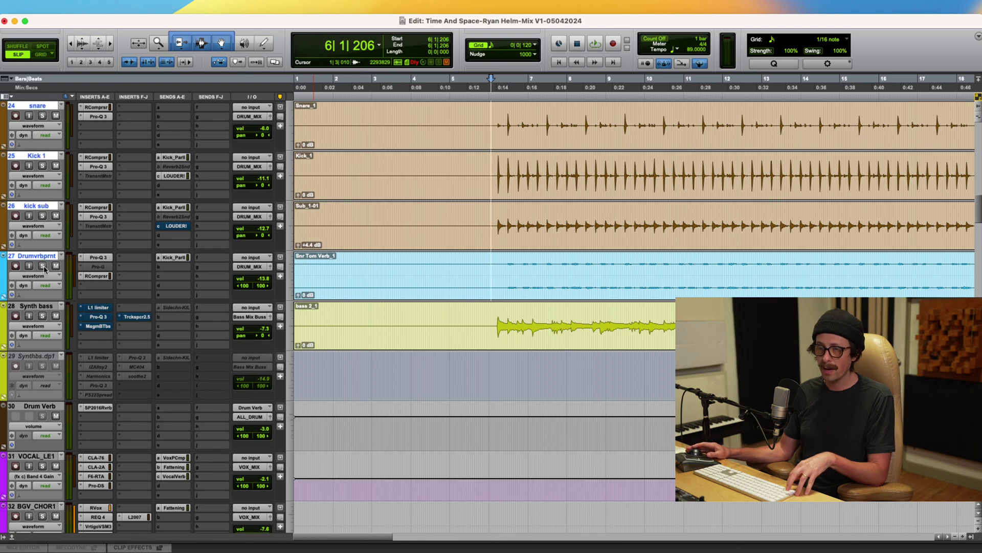
Step: Play the soloed drums from 6|1|206, review their tracks during playback, and stop
scroll(539, 204, "up", 6)
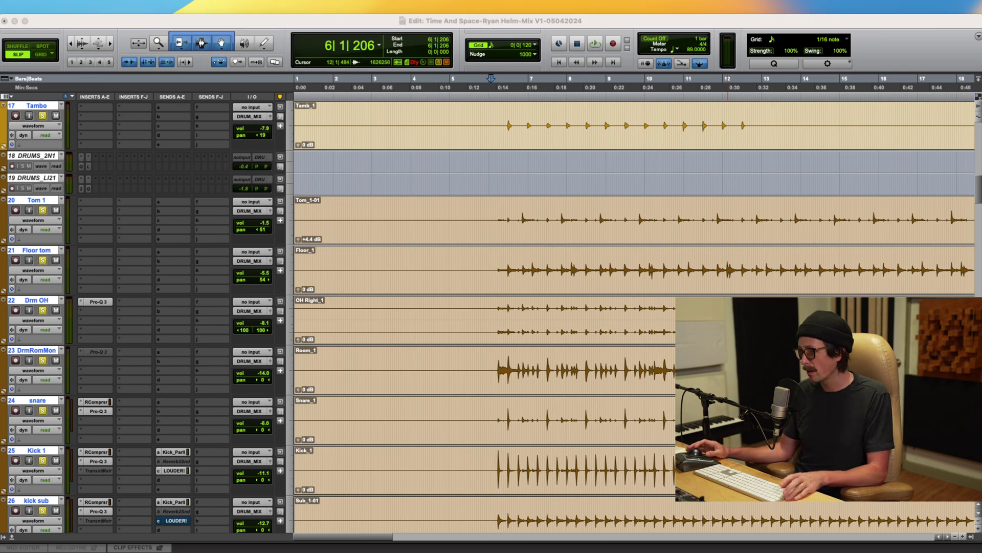
left_click(691, 216)
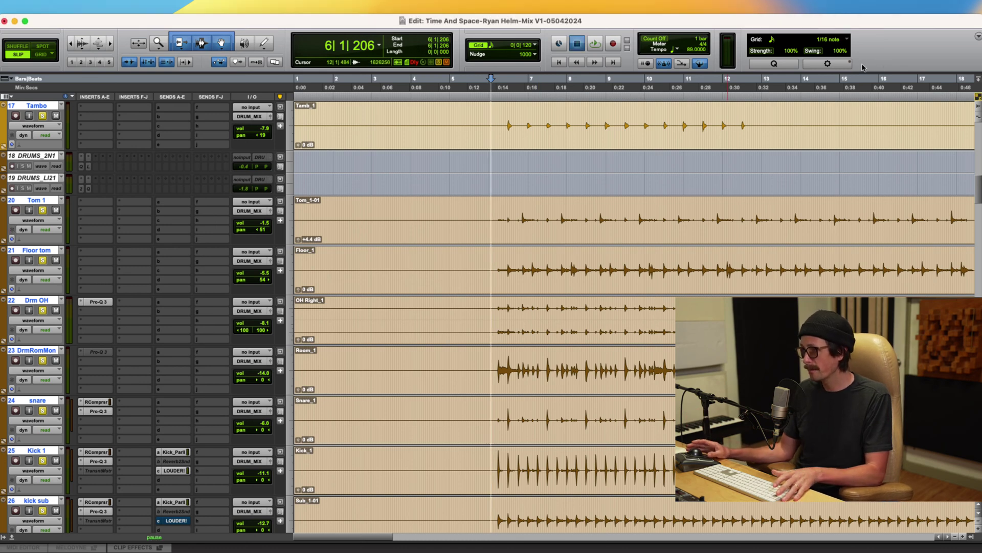
key("space")
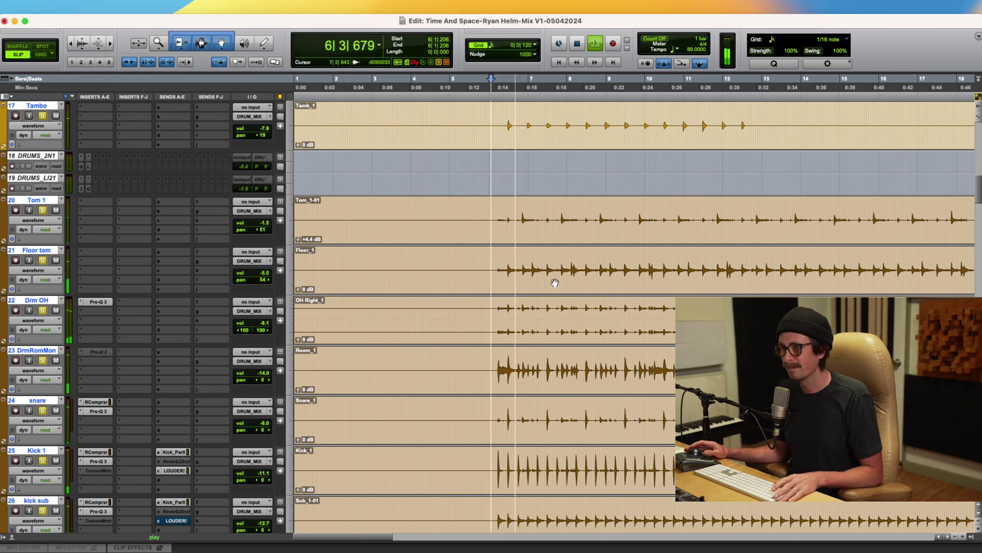
scroll(438, 328, "up", 8)
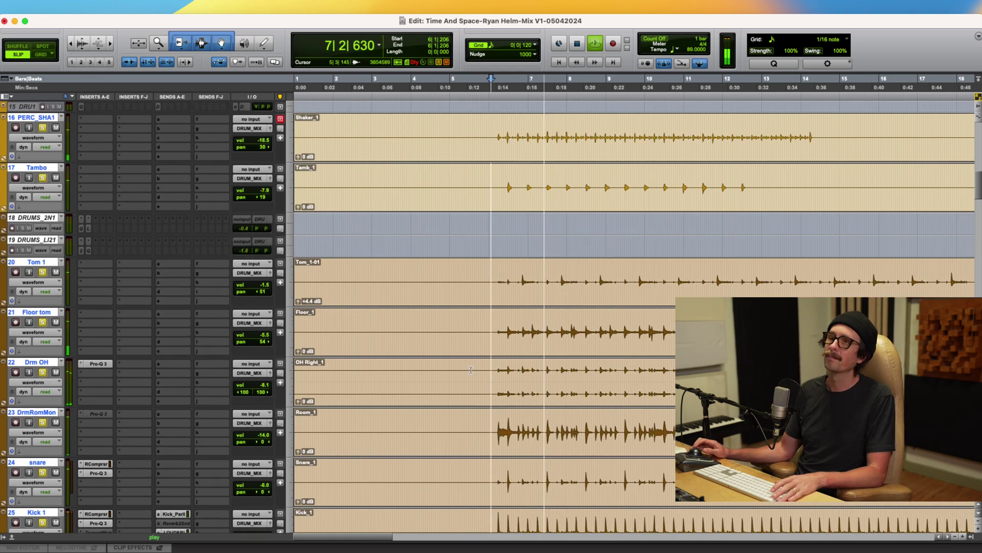
scroll(434, 325, "down", 12)
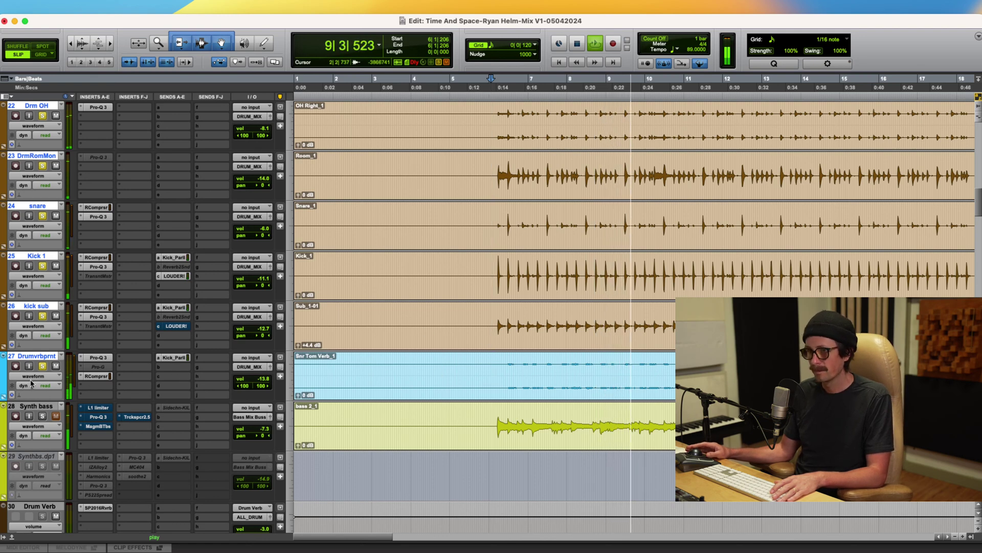
key("space")
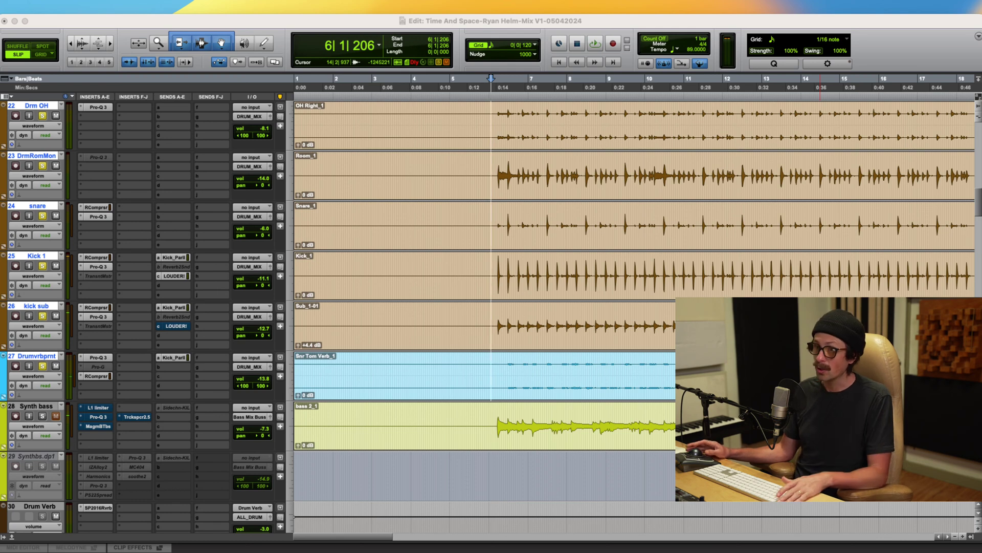
Step: Move the REF clip back to the session start at 1|1|000
left_click(356, 207)
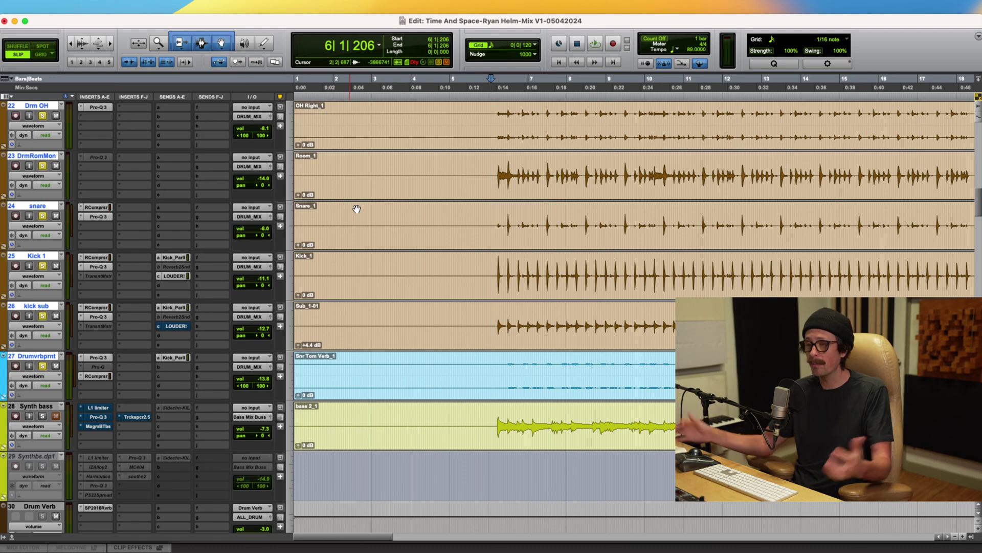
scroll(514, 259, "up", 15)
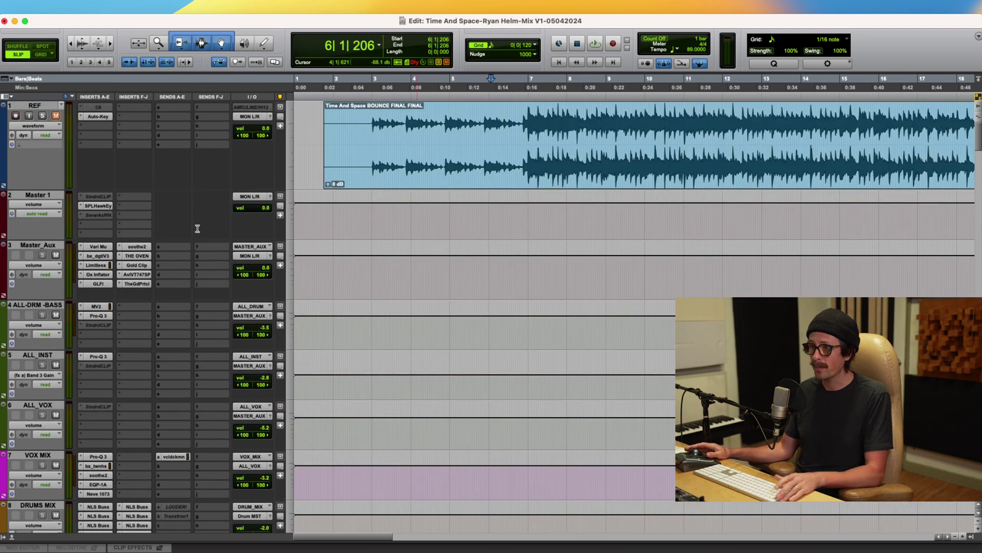
left_click_drag(499, 170, 399, 95)
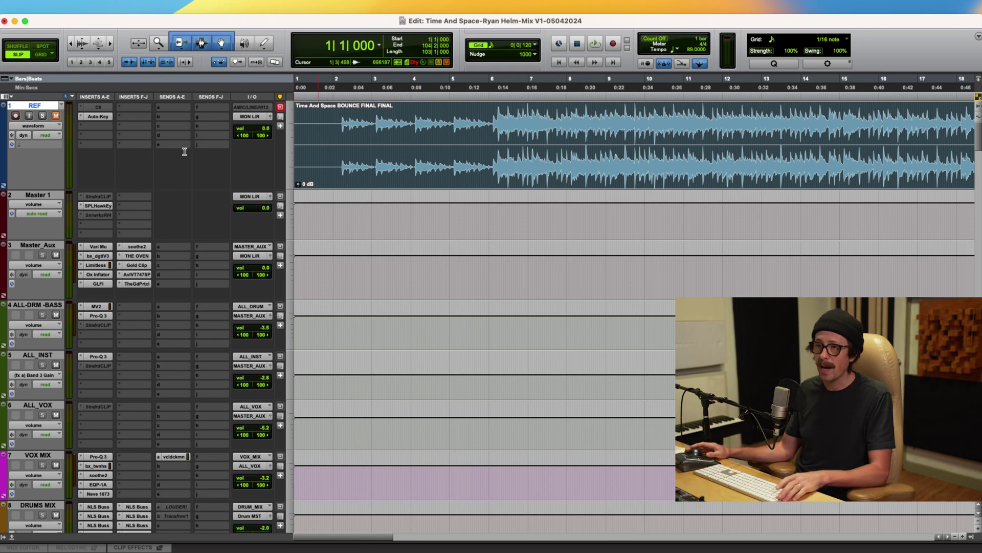
Step: Unmute and solo REF, play it from 6|1|054 just before the louder section, and stop
left_click(43, 117)
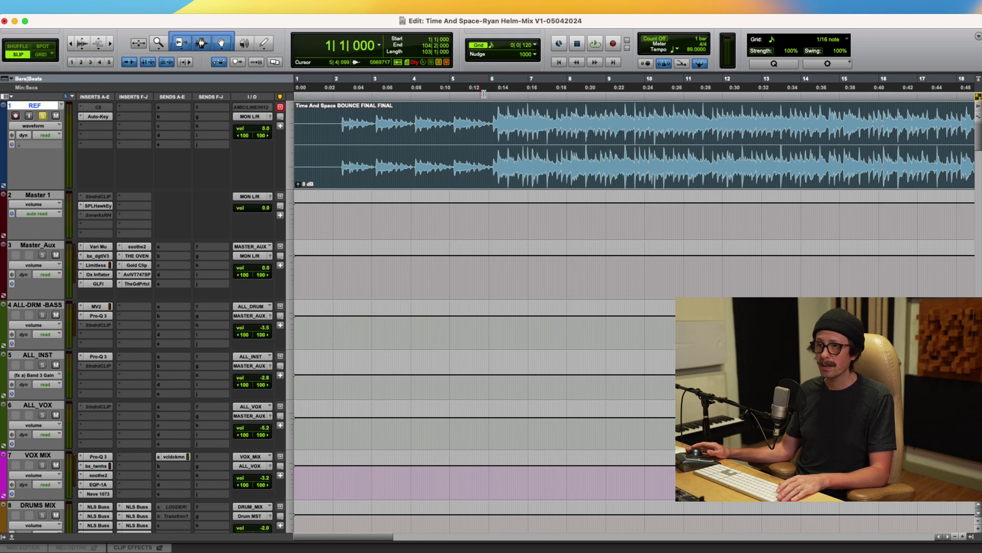
left_click(490, 121)
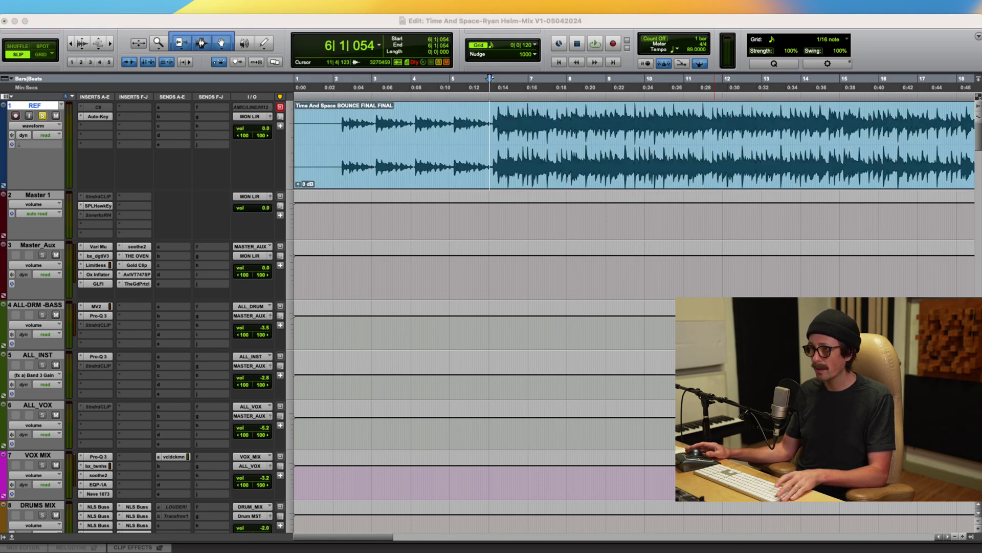
left_click(526, 218)
key("space")
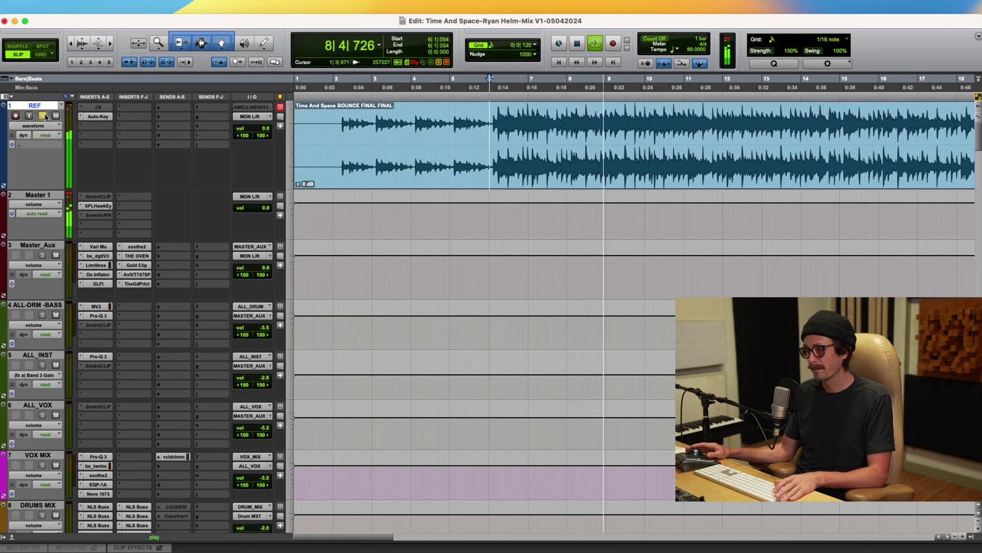
key("space")
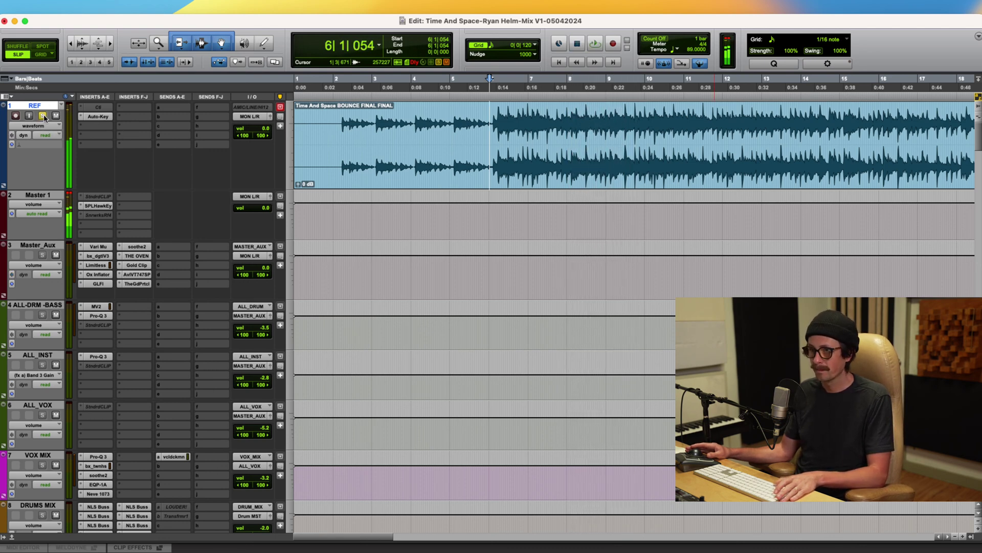
Step: Turn off solo on REF, mute it, and play the session mix from 6|1|054 for comparison
left_click(42, 116)
left_click(55, 116)
key("space")
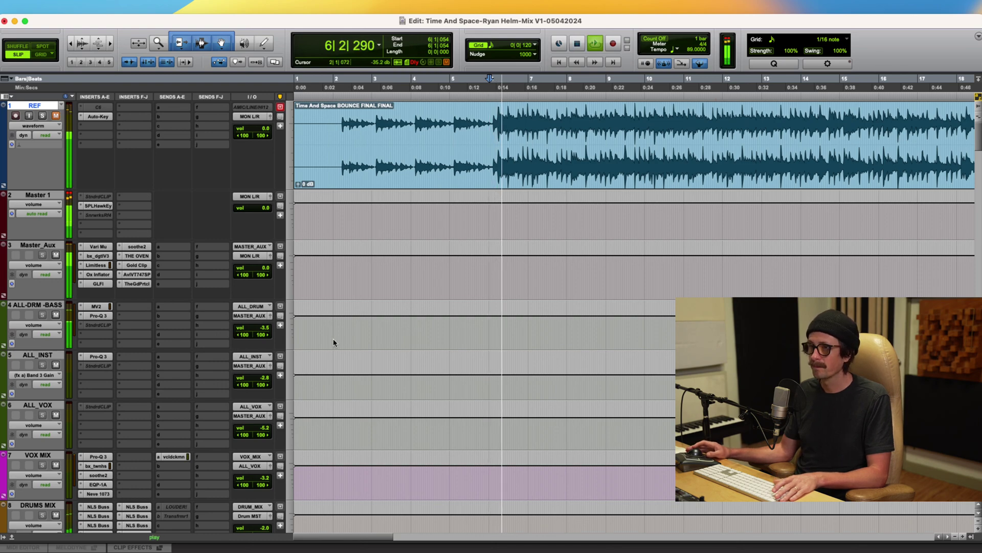
Step: Review the drum and bass tracks from Tom 1 down to Synth bass during playback, and stop
scroll(494, 306, "down", 15)
scroll(497, 307, "down", 3)
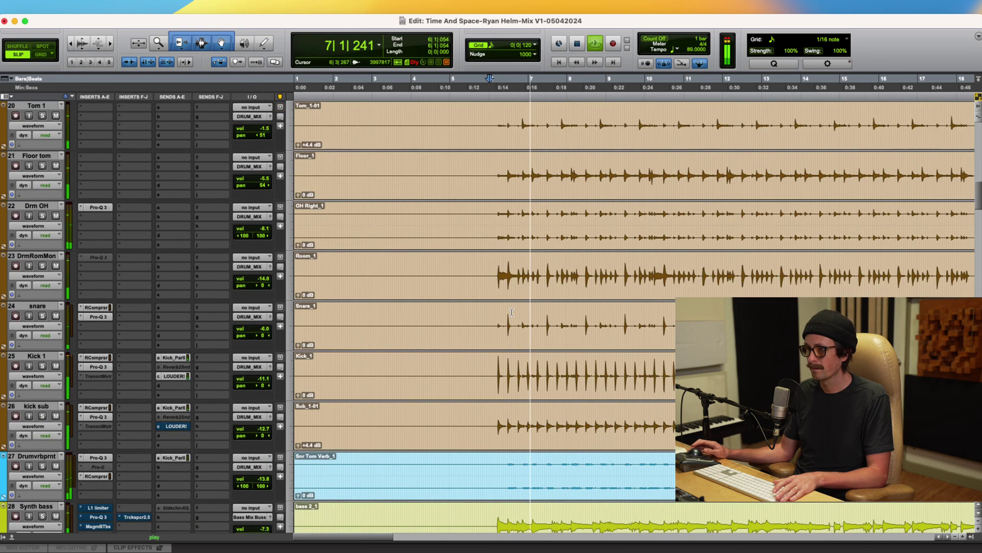
scroll(562, 300, "down", 4)
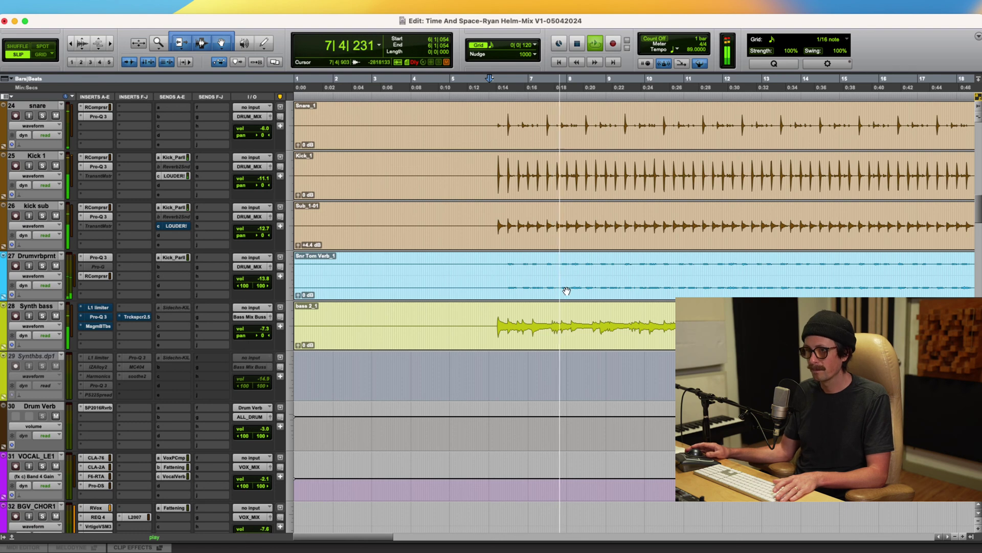
key("space")
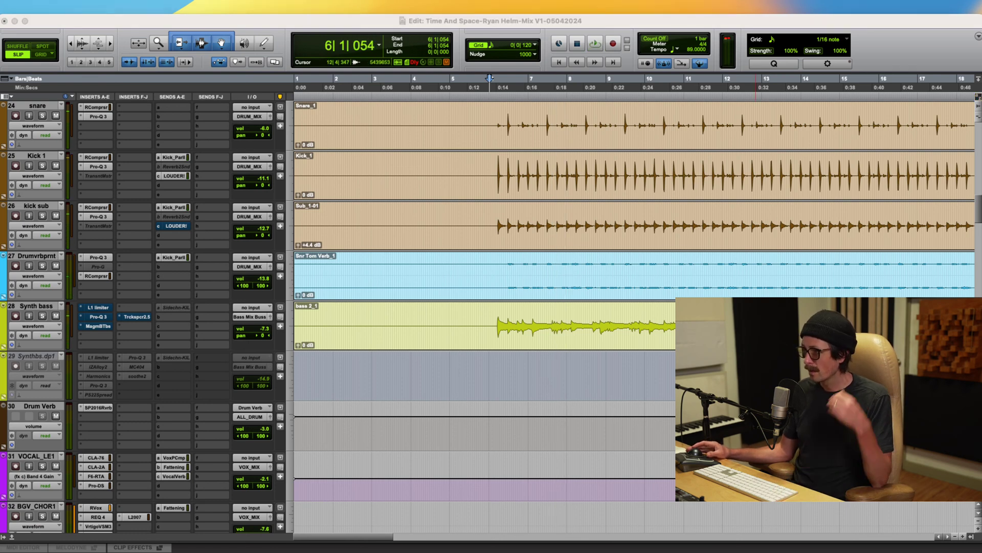
left_click(561, 134)
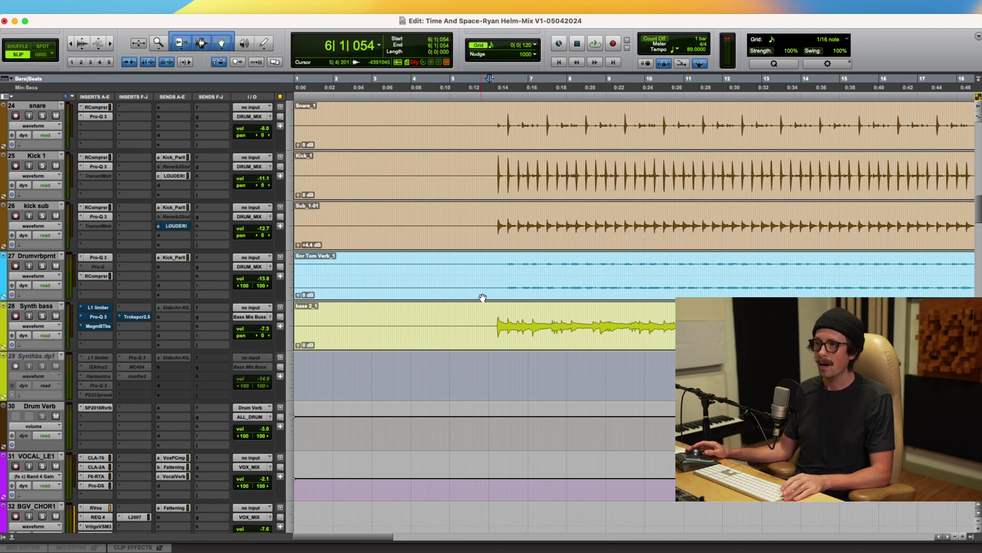
Step: Select the run of MON L/R tracks at the end of the session, through gtr4Take1_1, and mute them
scroll(482, 297, "down", 20)
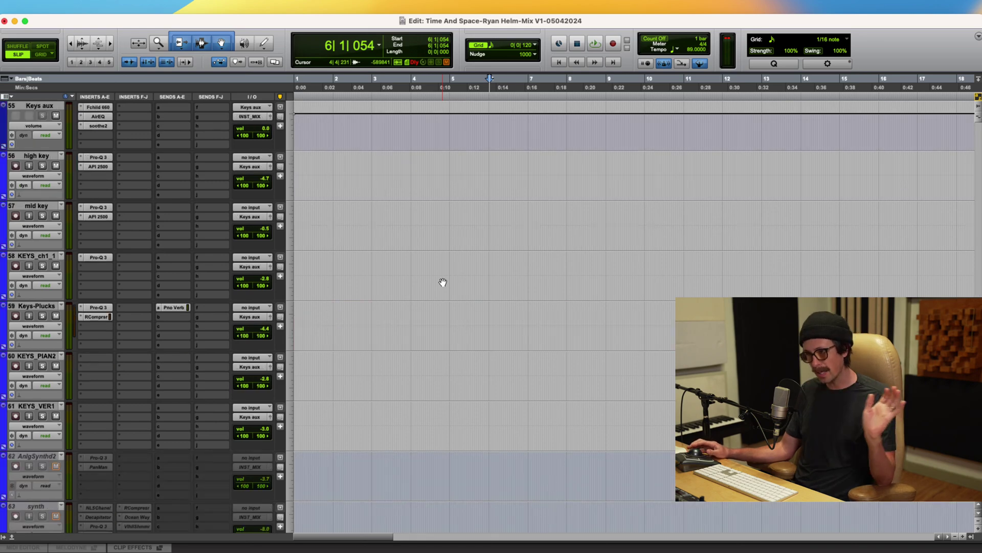
scroll(443, 282, "down", 10)
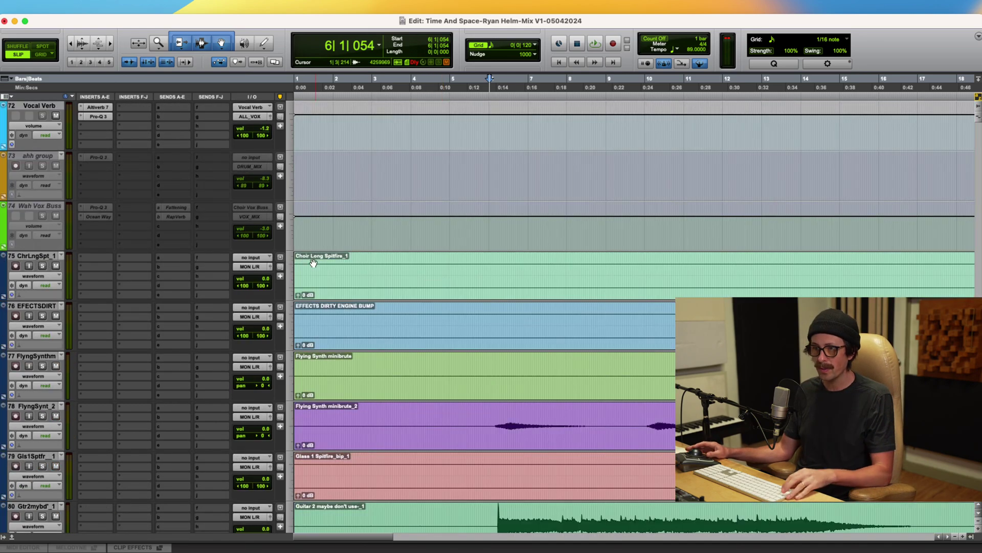
scroll(501, 421, "down", 15)
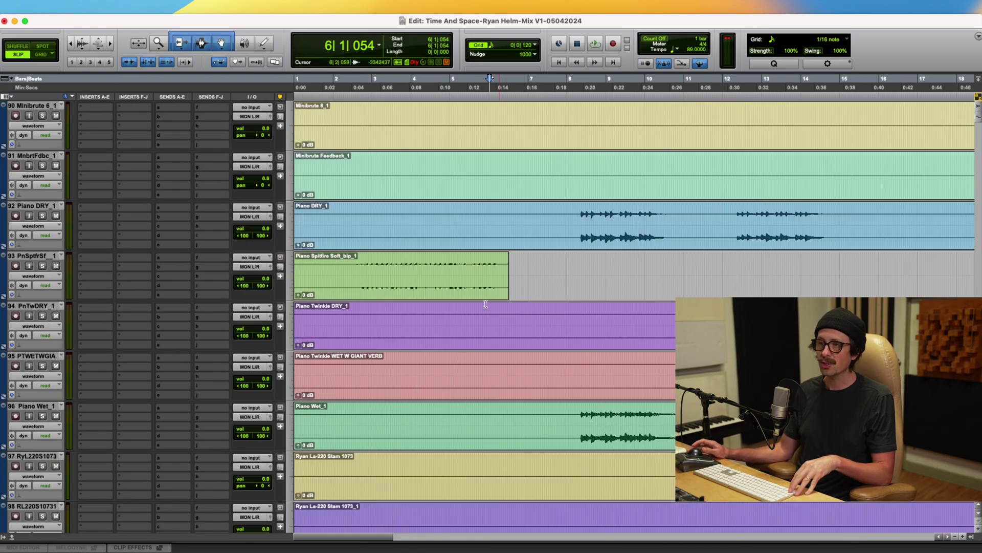
scroll(501, 421, "down", 5)
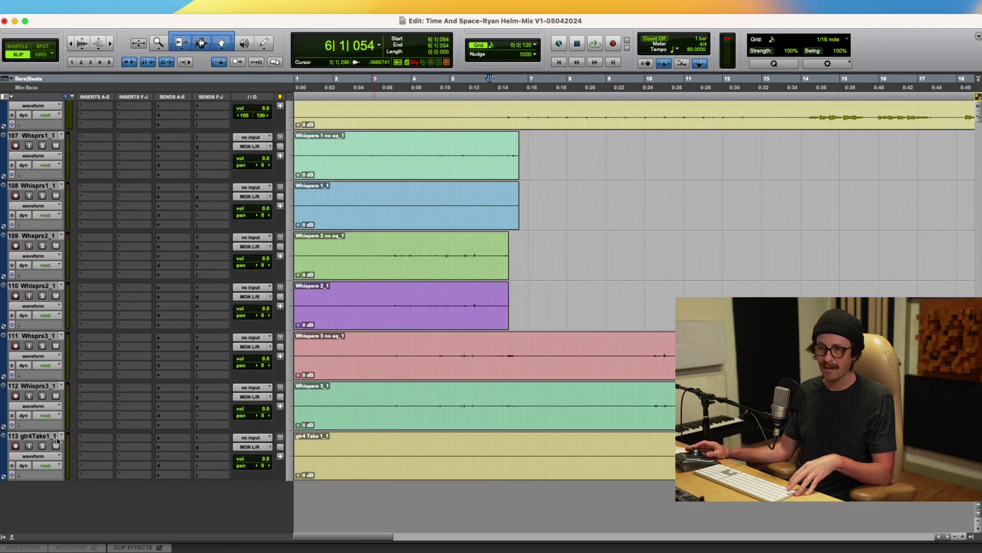
left_click(37, 437, "shift")
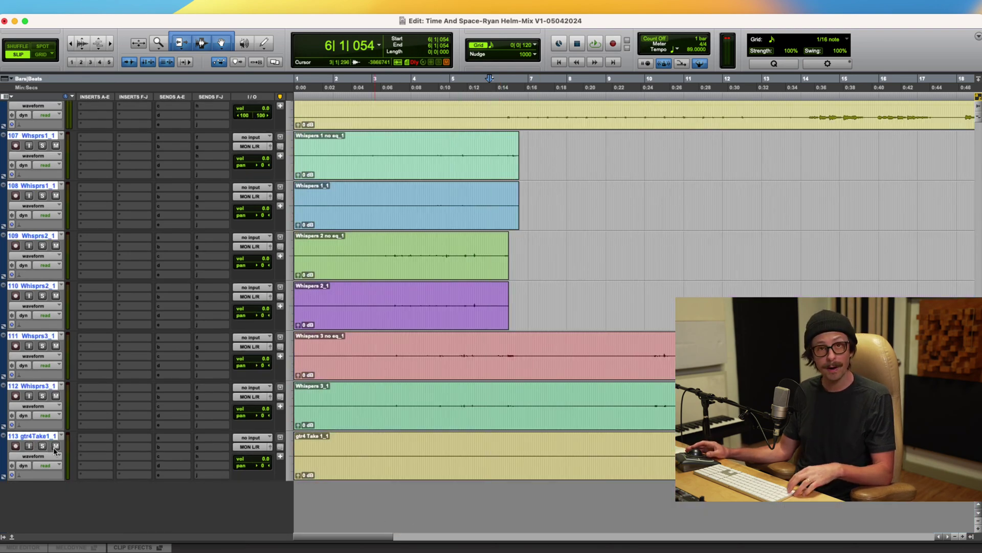
scroll(448, 330, "up", 20)
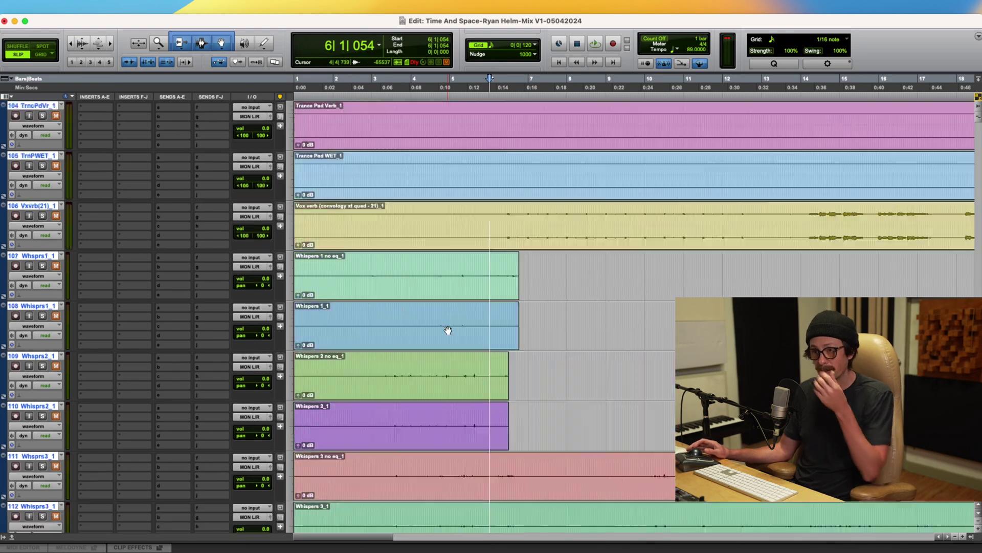
scroll(447, 330, "up", 20)
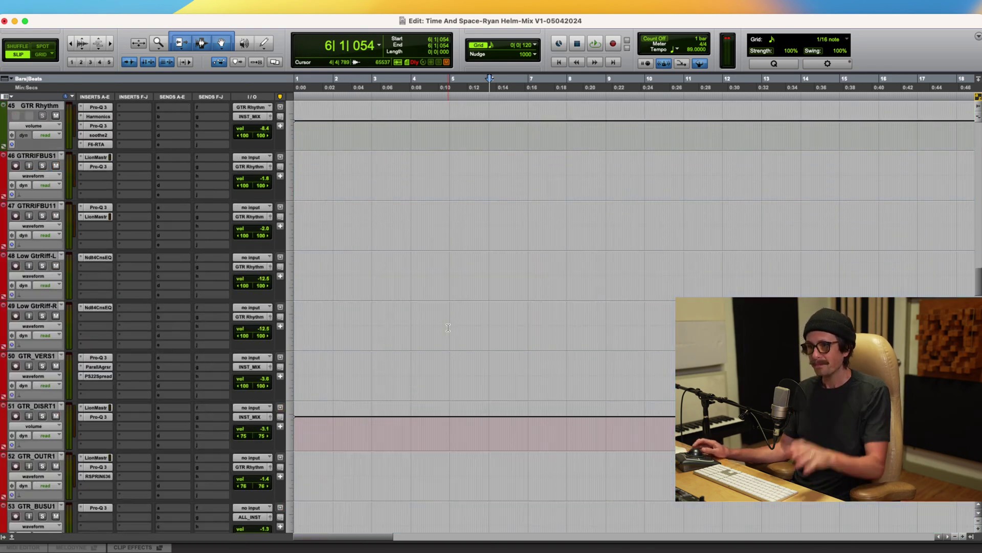
Step: Rename the Synth bass track as Bass
scroll(448, 330, "down", 3)
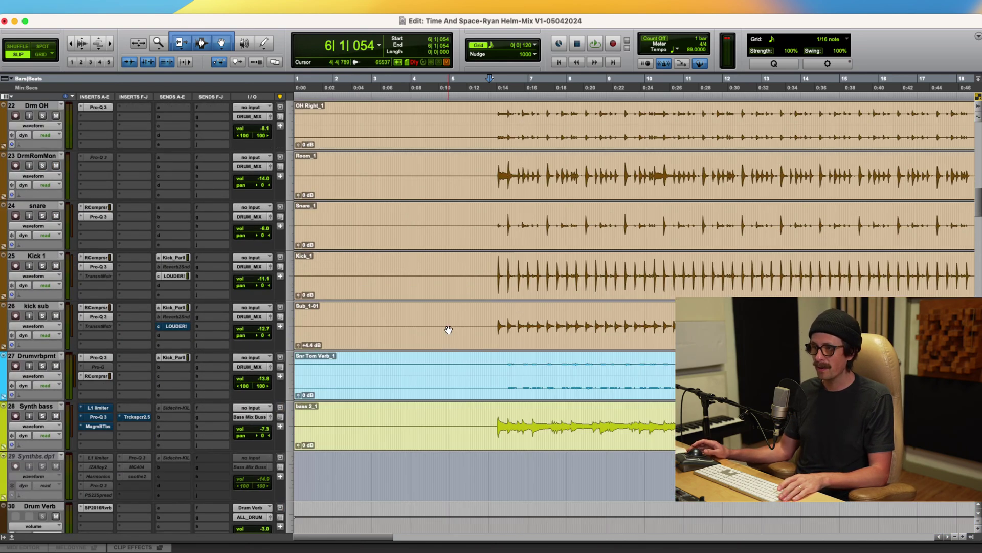
double_click(27, 408)
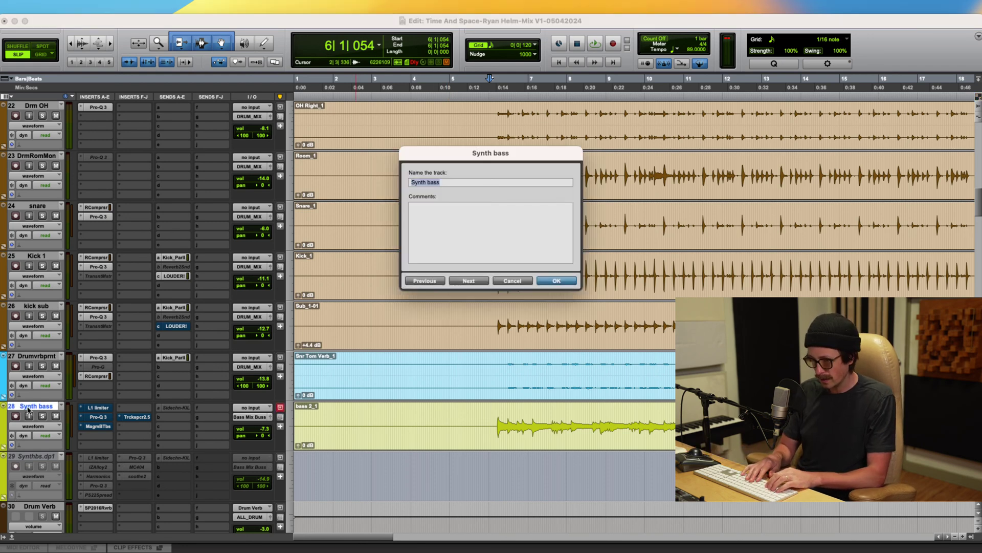
type("Bass")
key("Return")
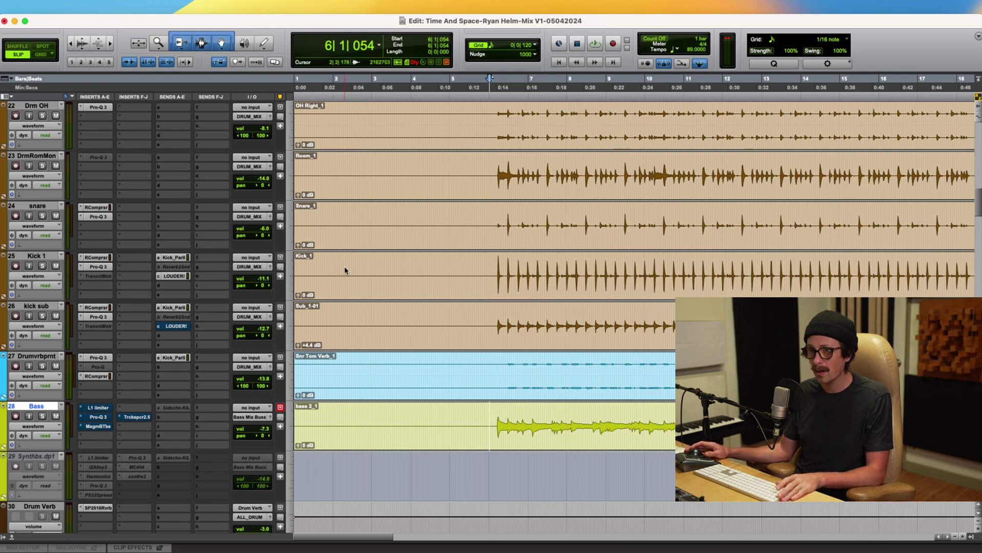
Step: Set the playback start to 6|1|257 on the Tom 1 track, solo Kick 1, and play it
scroll(507, 256, "up", 3)
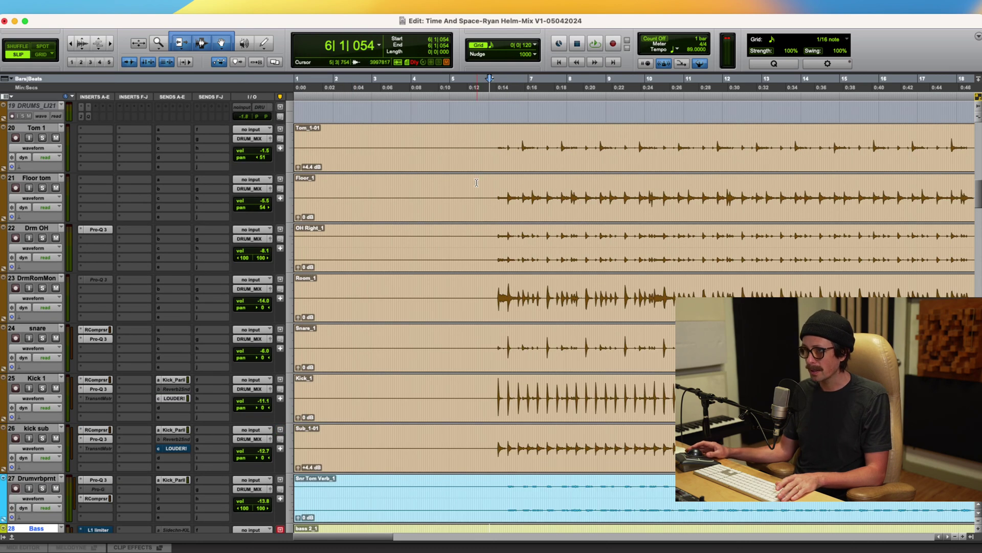
scroll(489, 142, "up", 4)
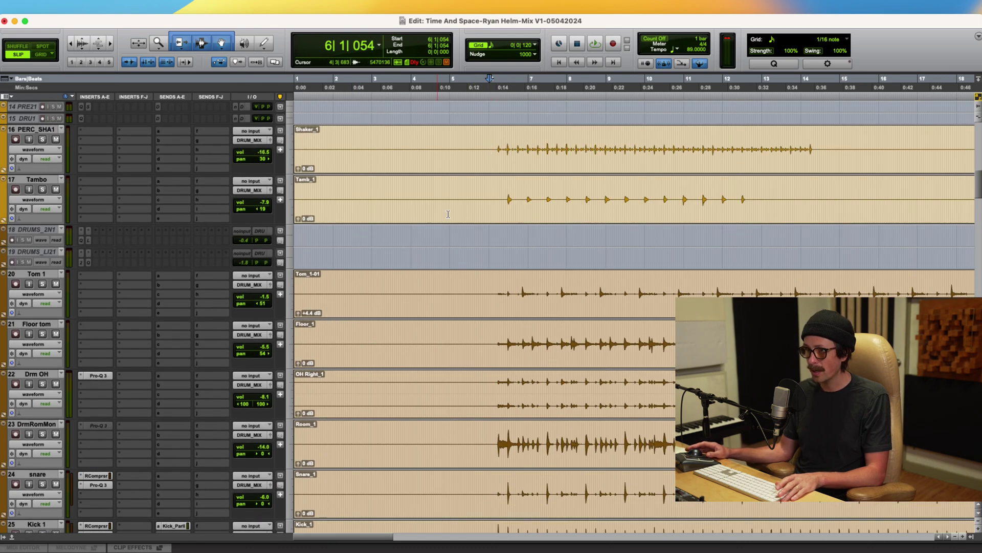
left_click(491, 286)
scroll(491, 358, "down", 4)
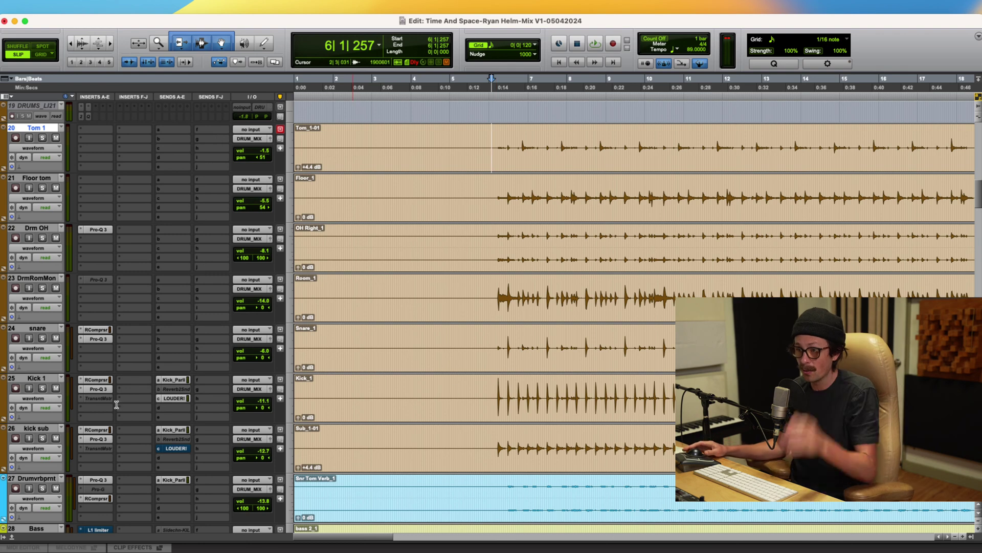
left_click(42, 388)
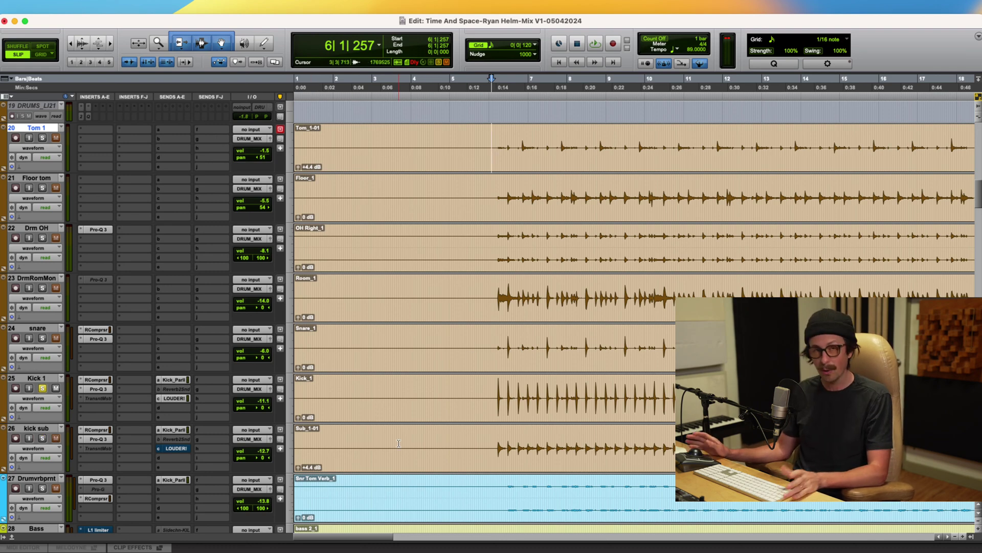
scroll(419, 456, "down", 3)
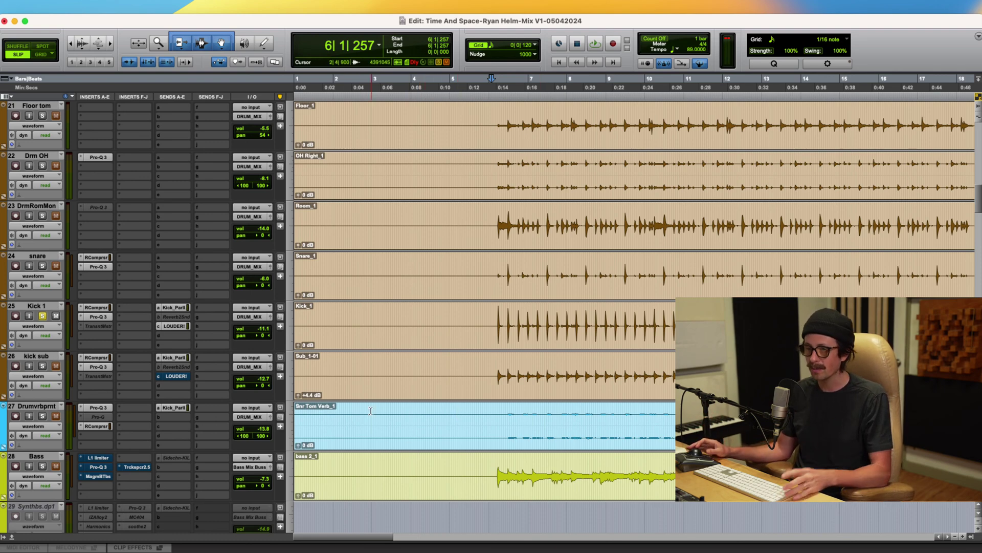
scroll(111, 388, "up", 2)
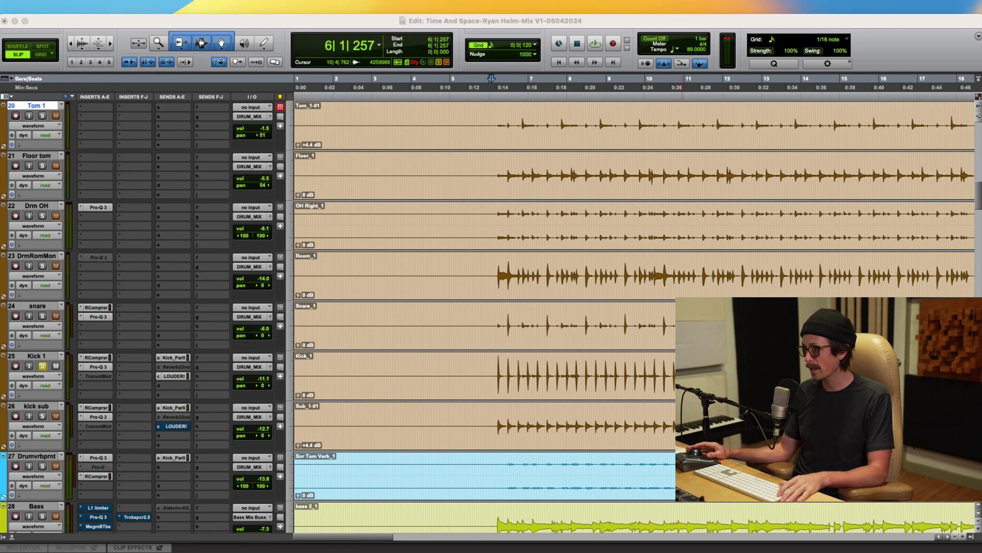
key("super+Tab")
key("space")
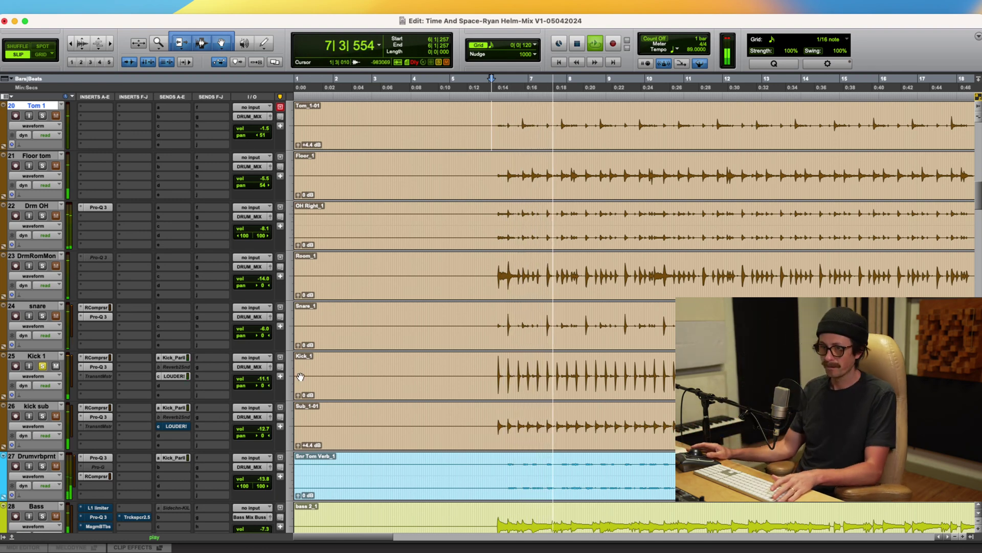
Step: Inspect Kick 1's RCompressor and Pro-Q 3 during playback, bypassing both and re-enabling them one at a time to compare
left_click(97, 357)
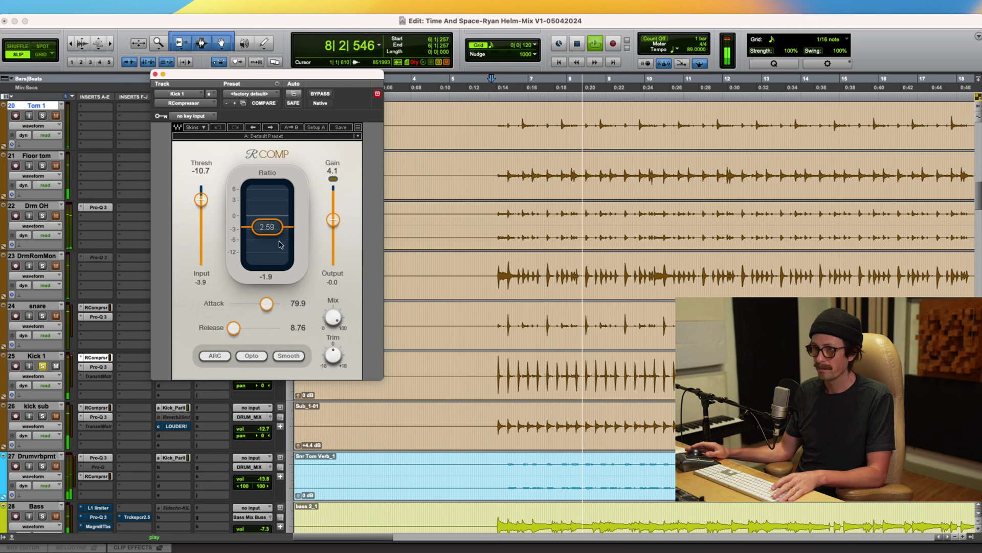
left_click(96, 366)
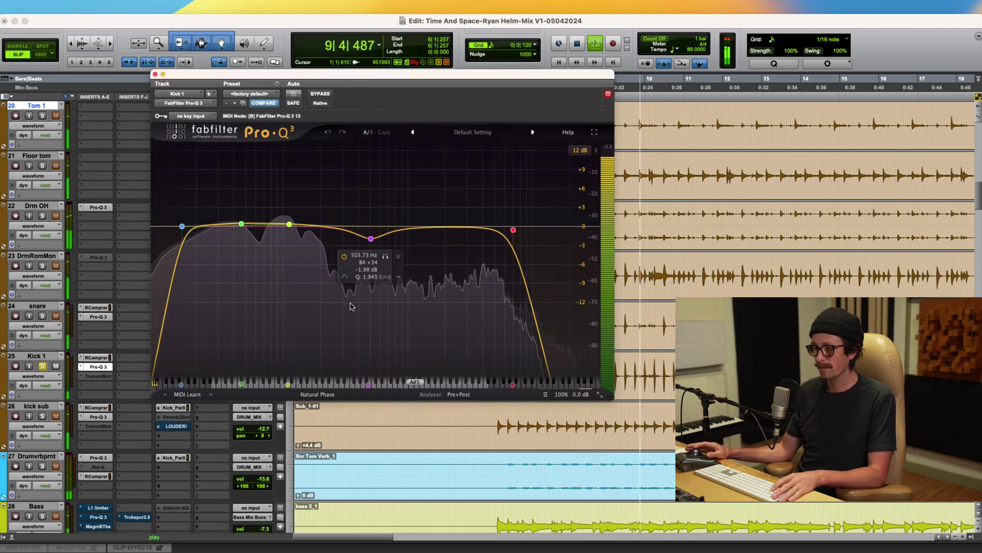
left_click(106, 364, "shift+super")
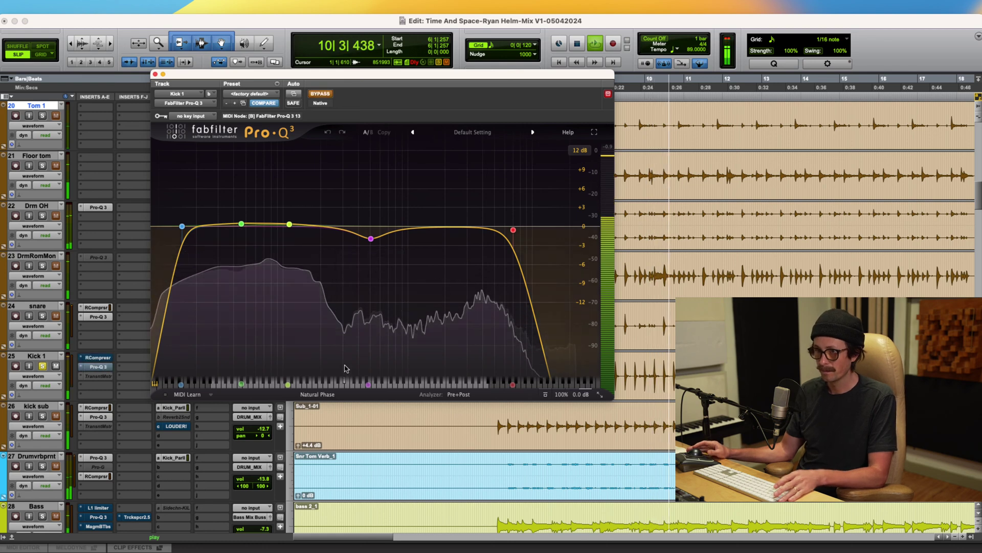
left_click(107, 358, "super")
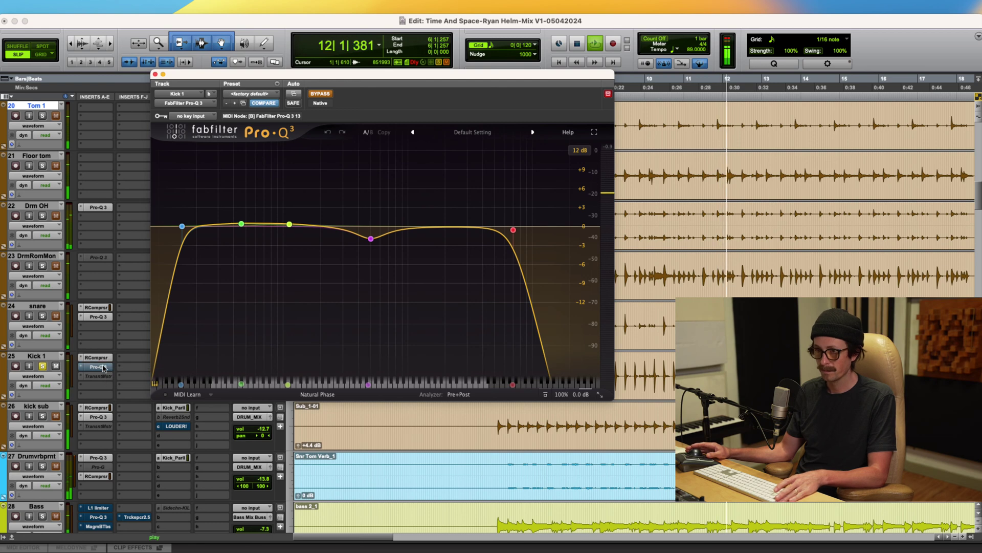
left_click(100, 367, "super")
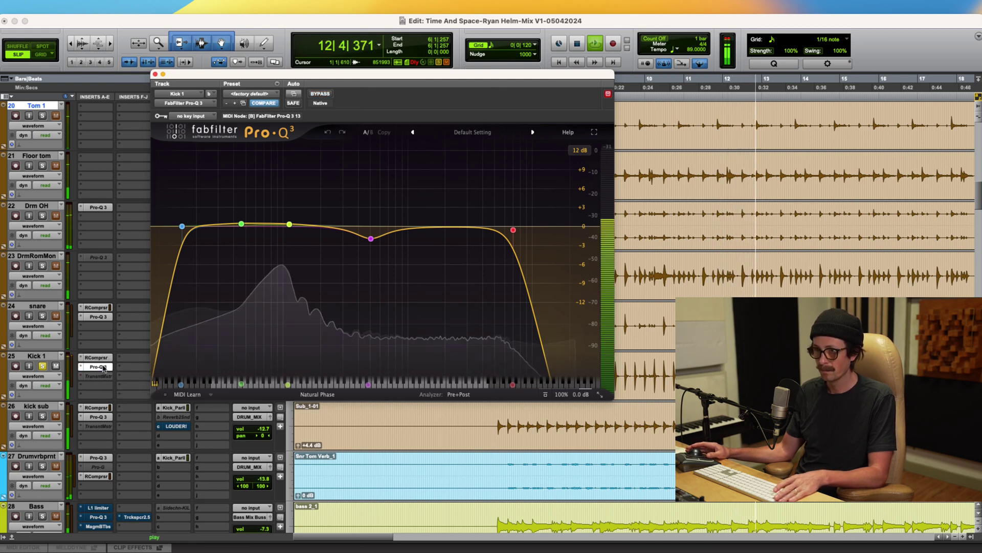
Step: Set Kick 1's RCompressor release to 11.2 and gain to 3.3 while listening, and stop playback
left_click(97, 357)
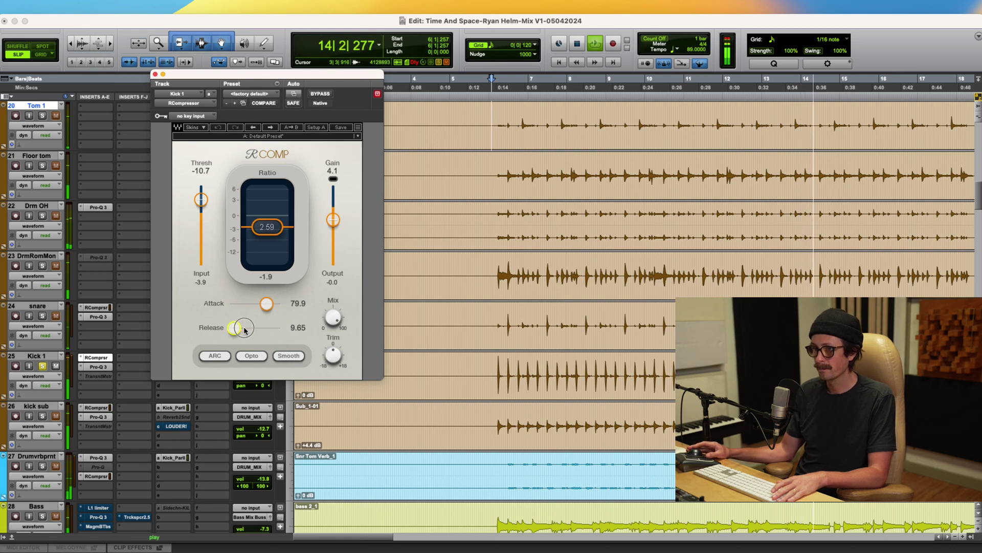
left_click_drag(246, 333, 256, 320)
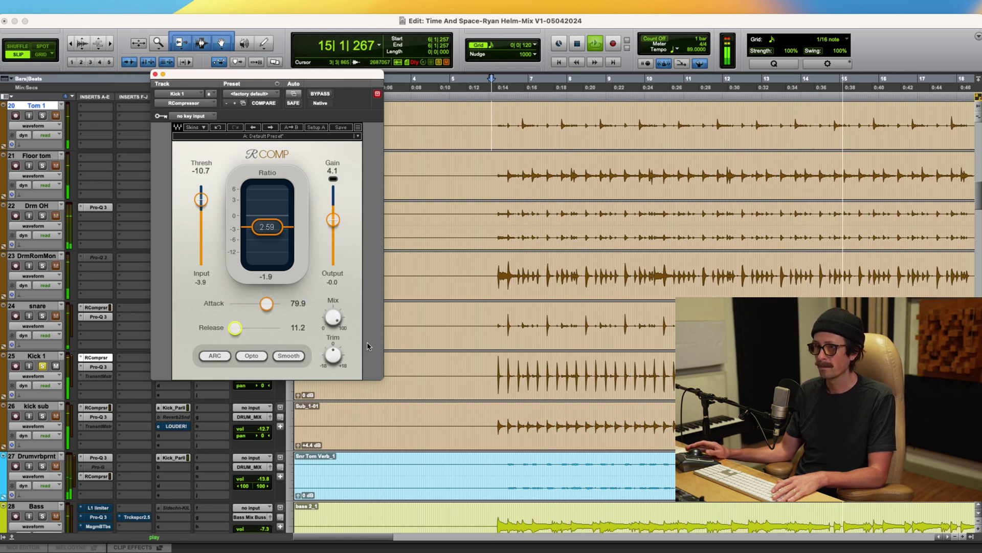
left_click_drag(333, 226, 334, 228)
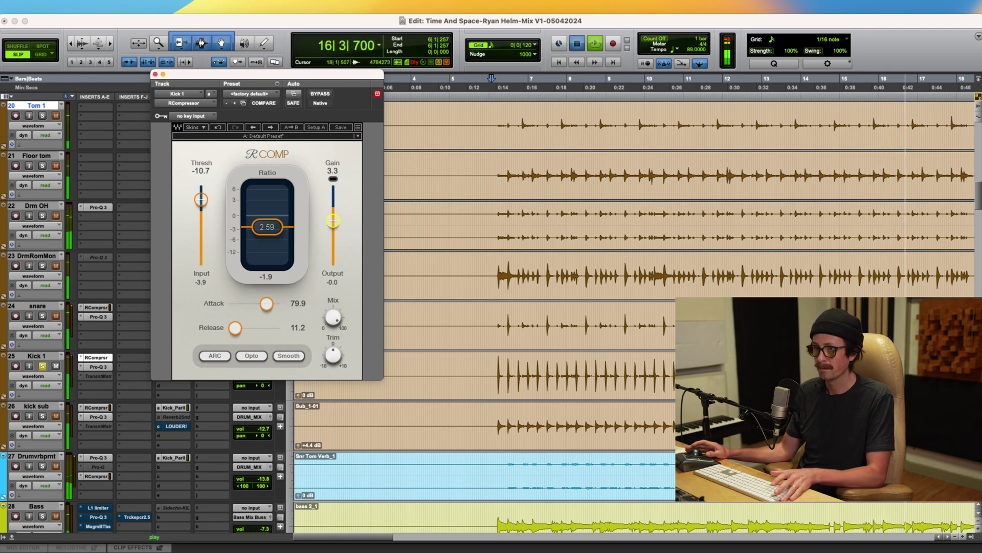
key("space")
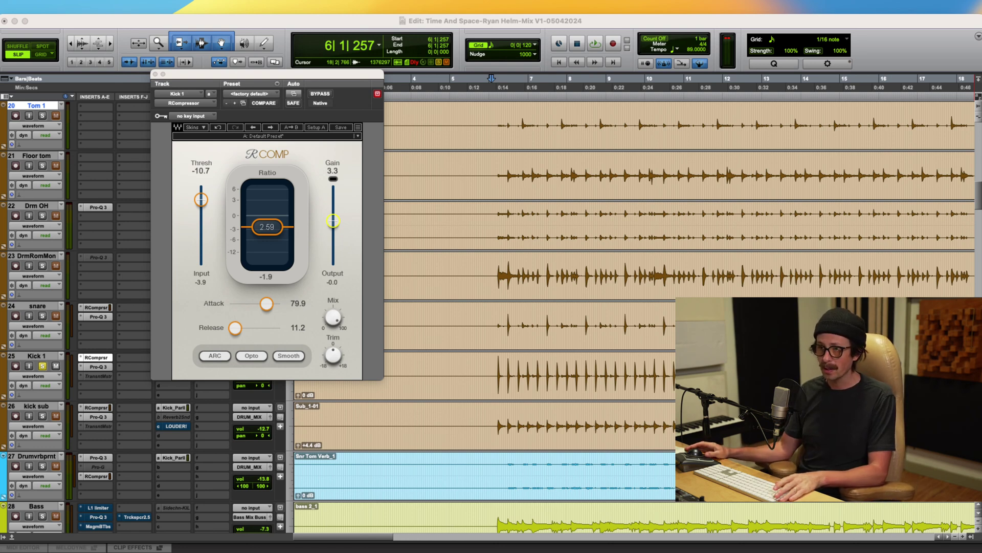
Step: Set Kick 1's RCompressor release to 12.4 and gain to 3.2, and play the soloed kick from 6|1|257
left_click(243, 331)
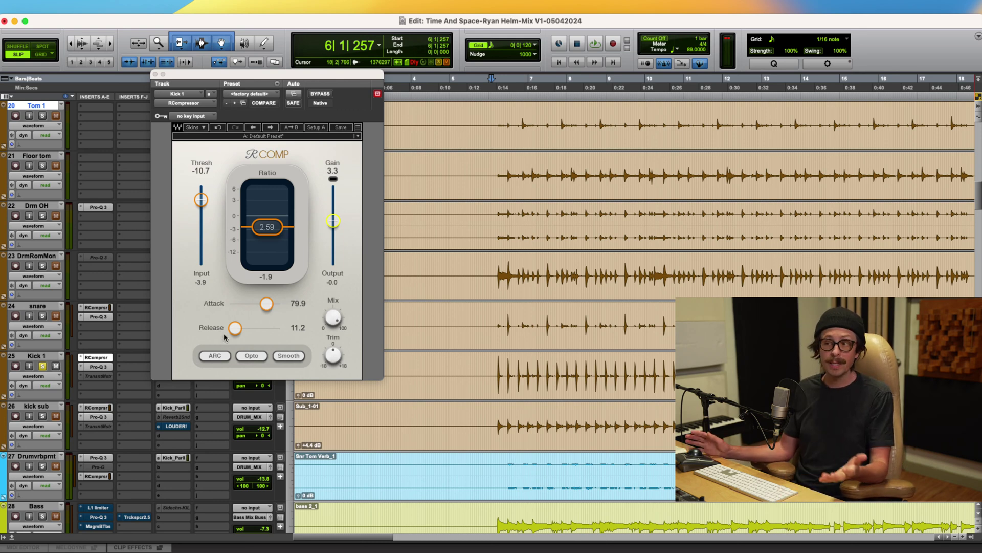
mouse_move(232, 329)
left_mouse_down()
mouse_move(295, 329)
mouse_move(235, 334)
left_mouse_up()
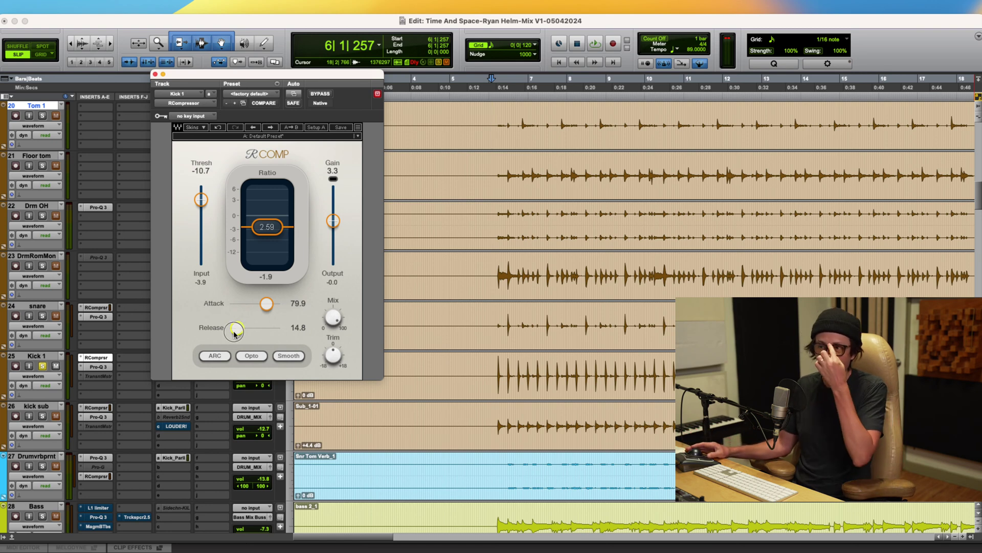
left_click_drag(234, 334, 234, 333)
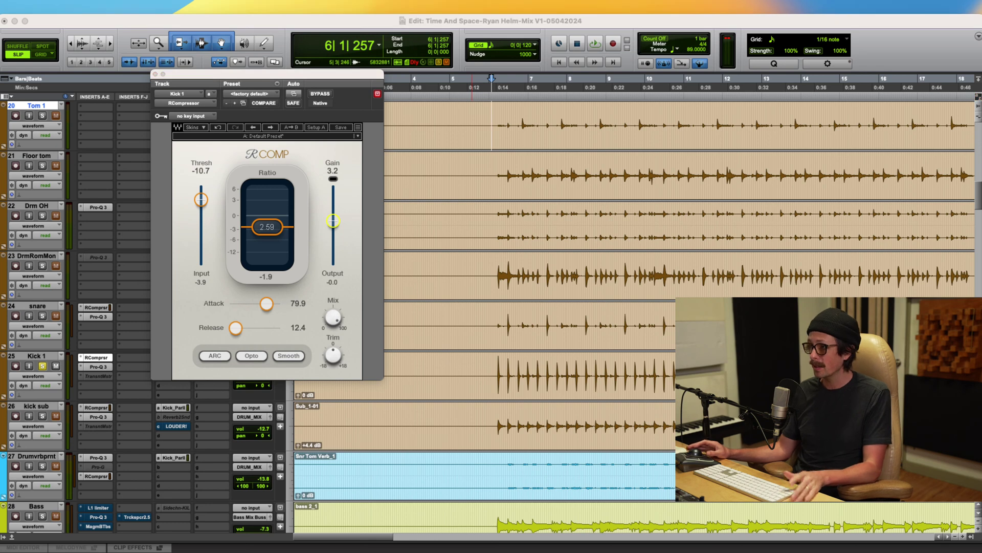
left_click(249, 223)
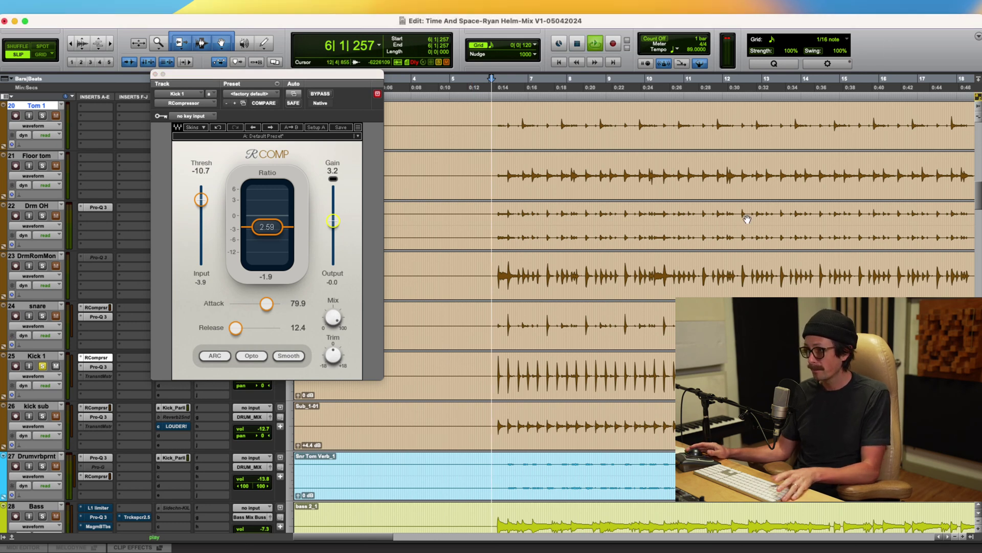
key("space")
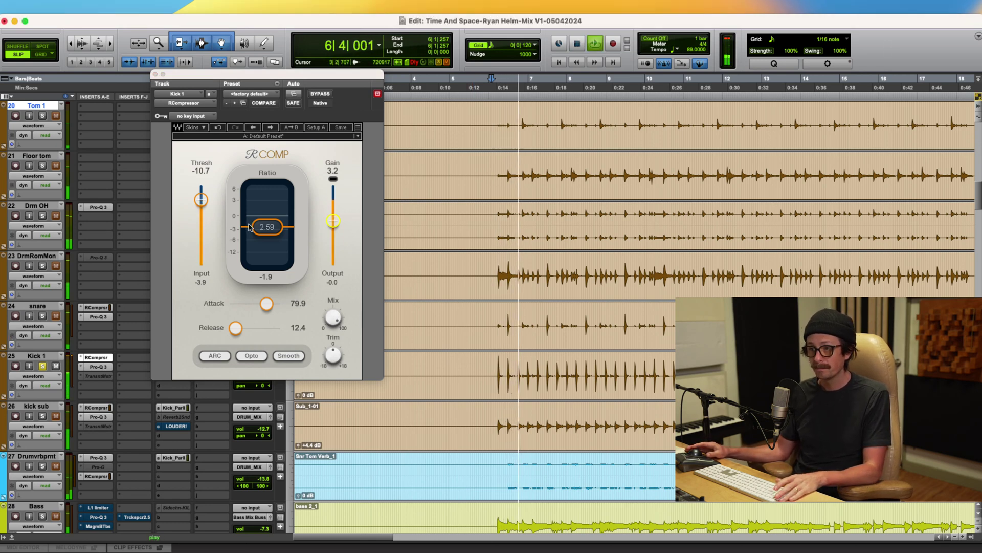
Step: While listening, set Kick 1's RCompressor gain to 3.0, try attack 0.50, settle on attack 74.2 and release 126, and stop playback
left_click(327, 223)
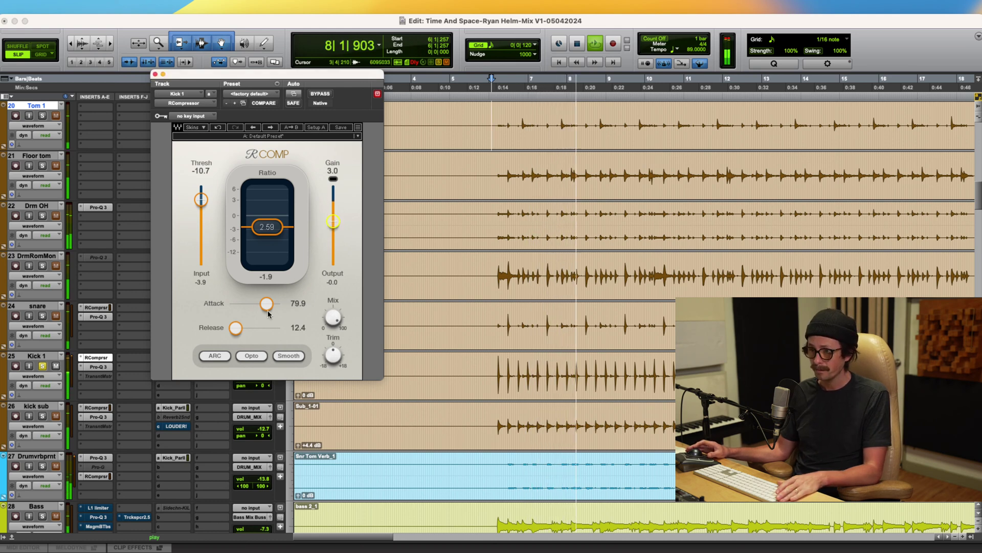
left_click_drag(266, 304, 230, 303)
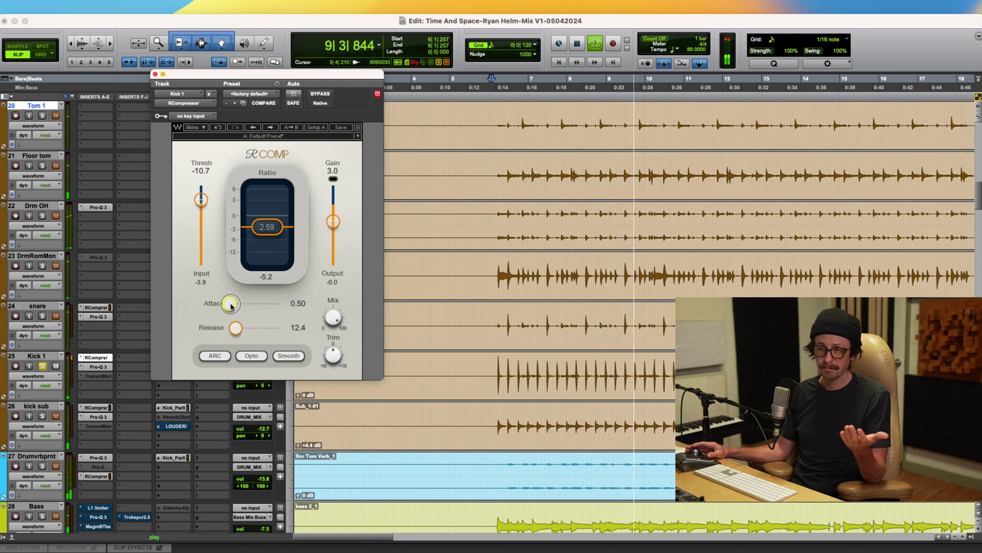
left_click_drag(231, 306, 253, 328)
key("space")
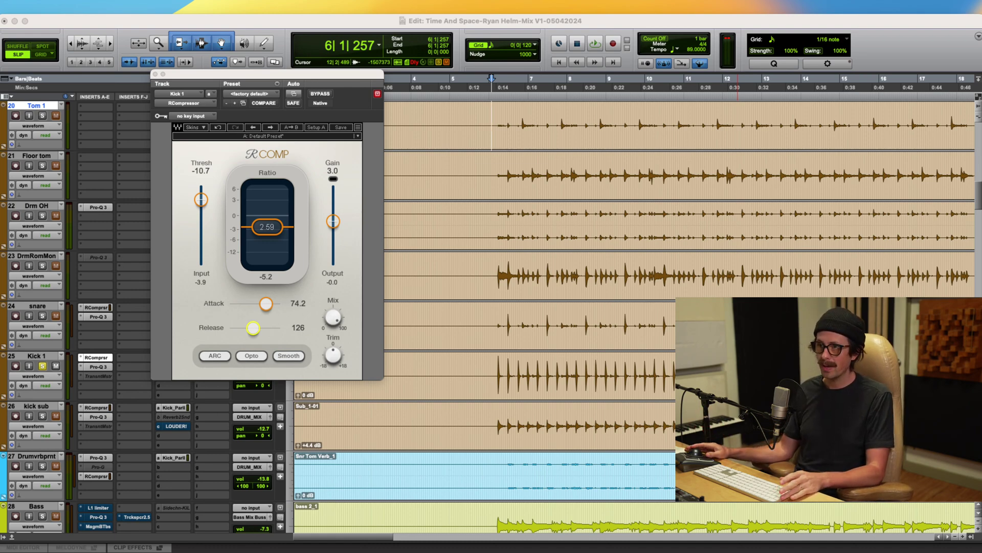
left_click(297, 24)
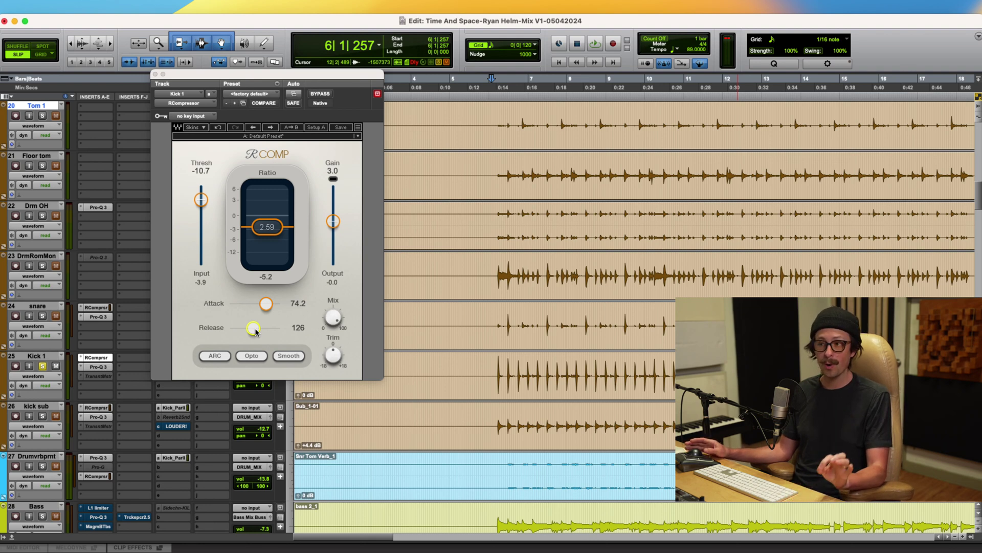
Step: Set Kick 1's RCompressor release to 17.7 and switch its release mode from ARC to Manual
left_click_drag(256, 331, 177, 348)
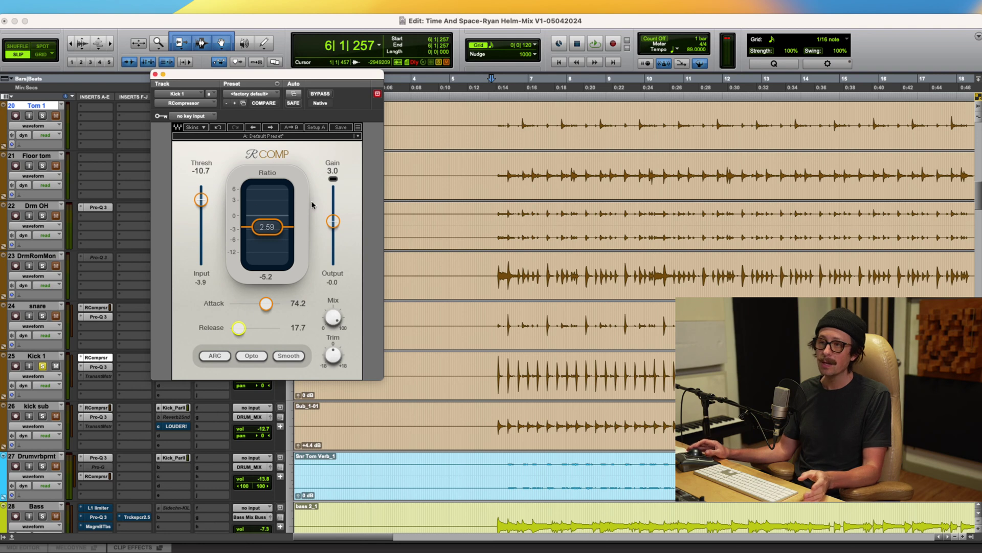
left_click(215, 356)
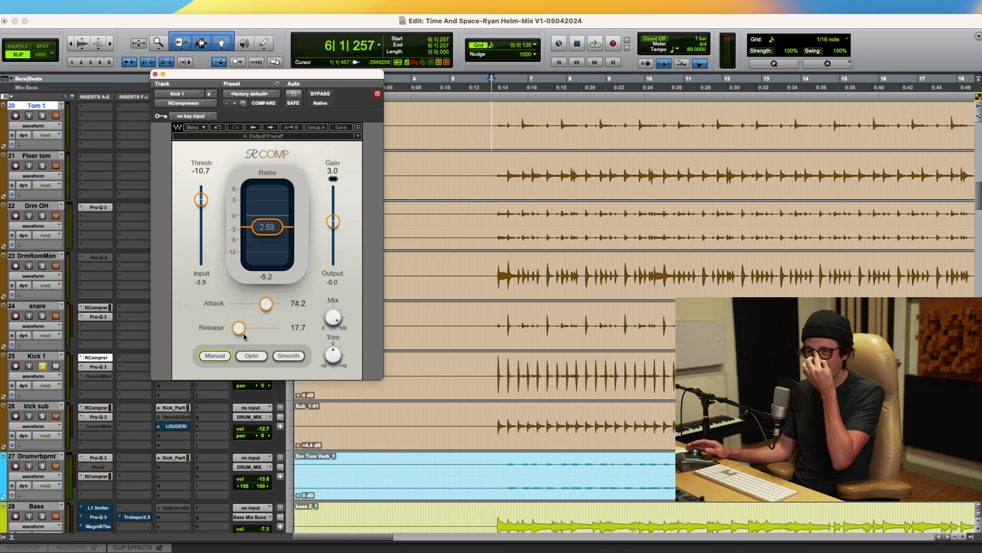
left_click(214, 359)
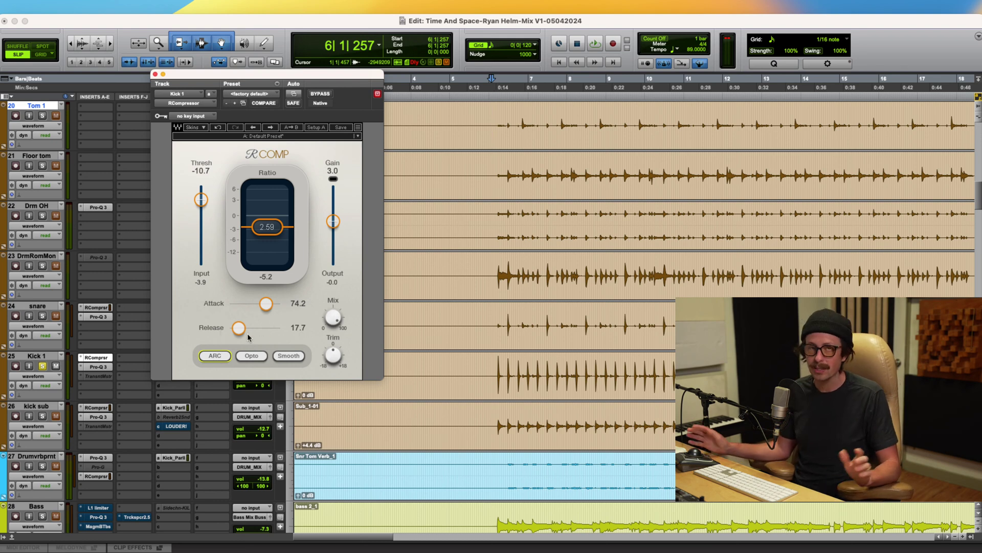
left_click(215, 355)
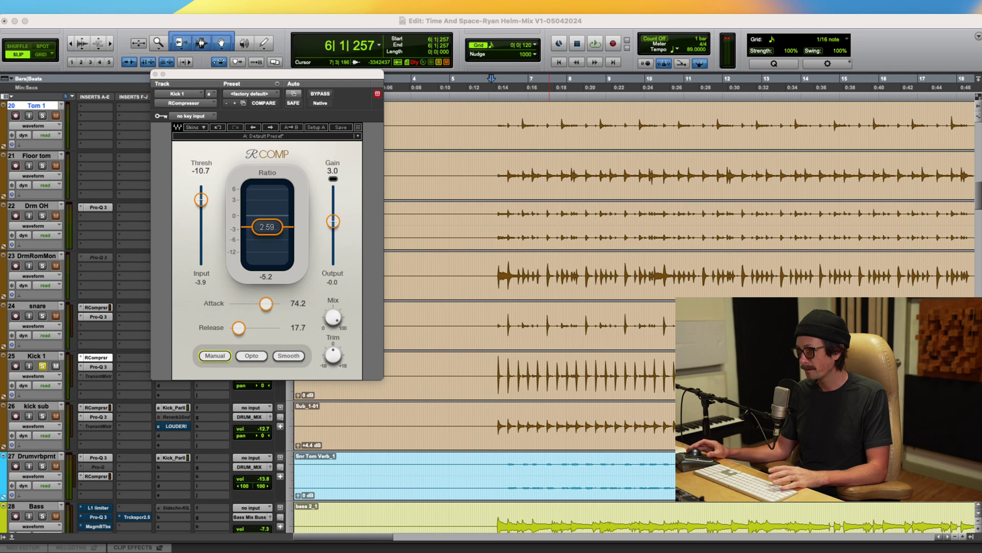
Step: Play the soloed kick, try a release of 271 on its RCompressor, set the release to 14.6, and stop playback
left_click(232, 333)
key("space")
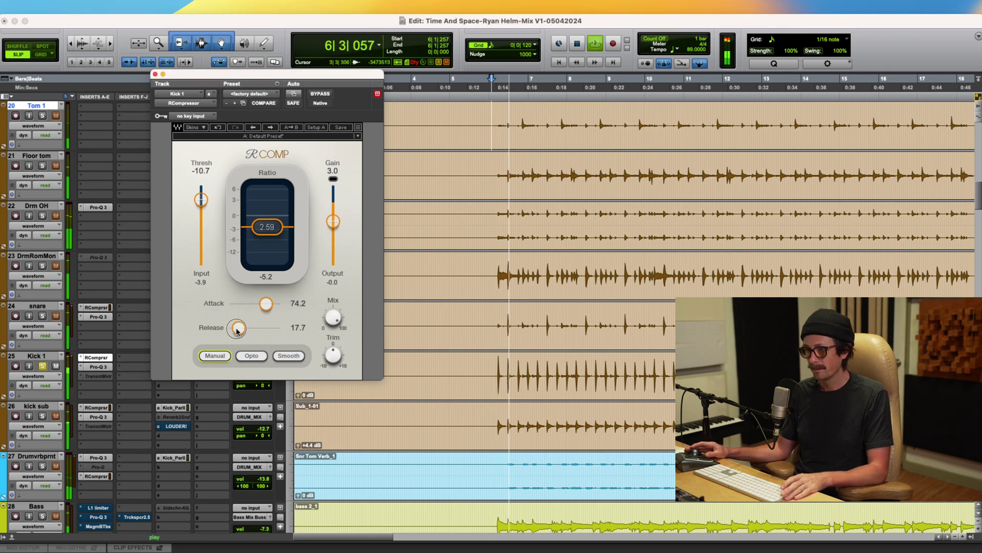
left_click_drag(237, 329, 259, 328)
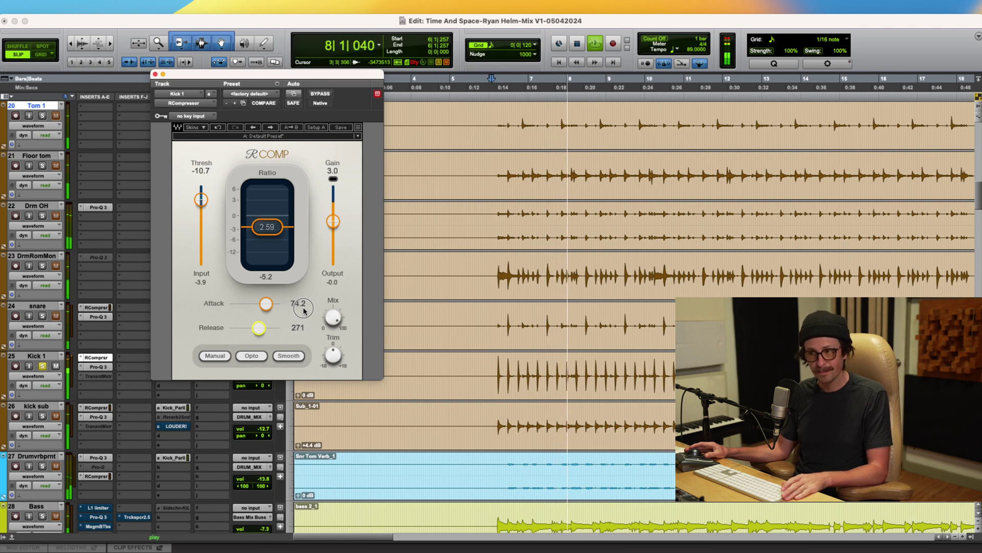
left_click_drag(259, 328, 185, 344)
key("space")
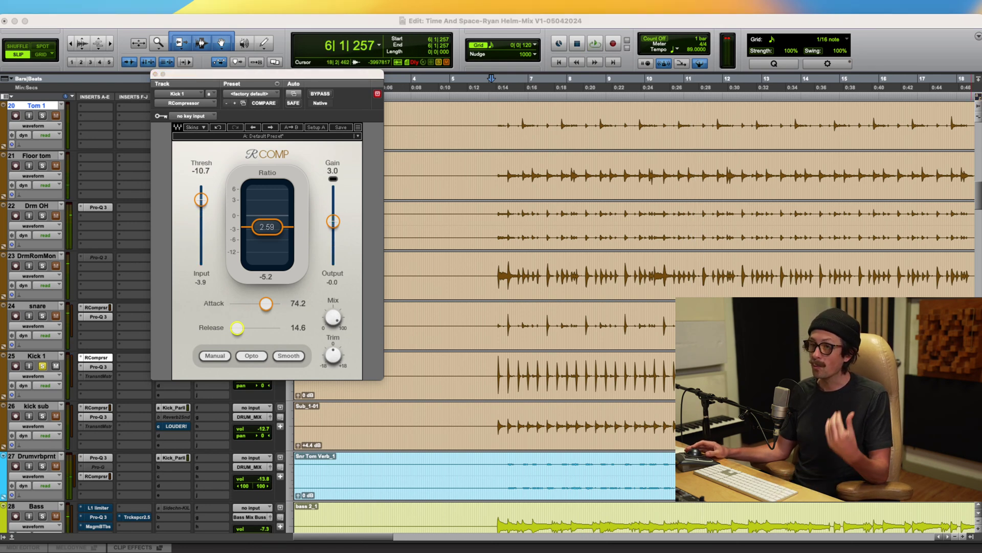
left_click(295, 17)
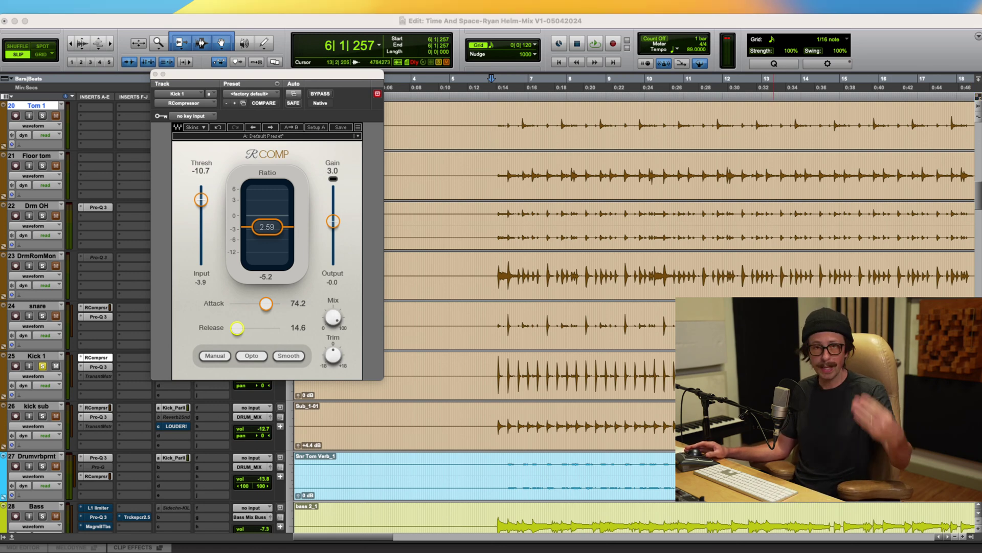
left_click(893, 54)
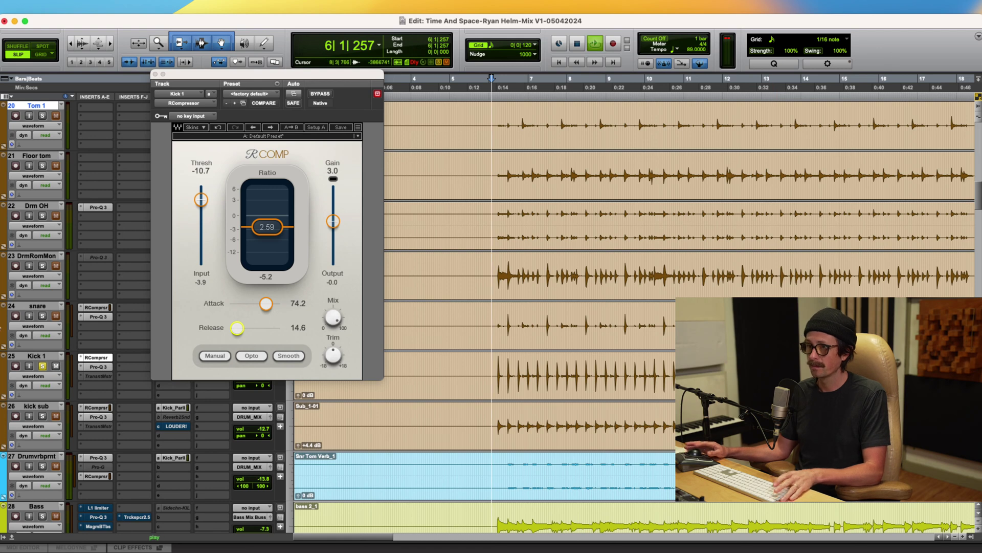
Step: Set Kick 1's RCompressor threshold to -36.7, release to 12.8 and attack to 78.8 while listening
key("space")
left_click_drag(201, 199, 229, 340)
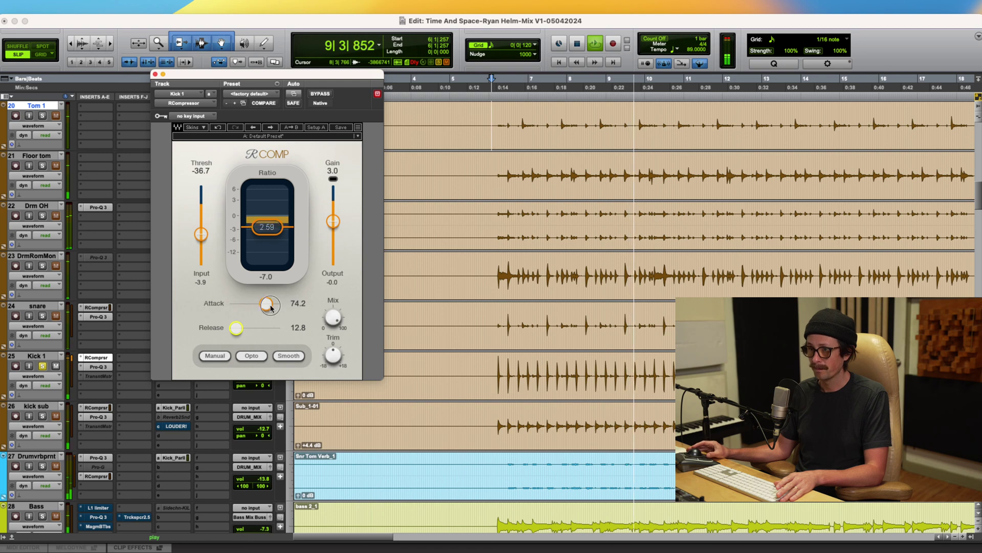
left_click_drag(265, 304, 421, 206)
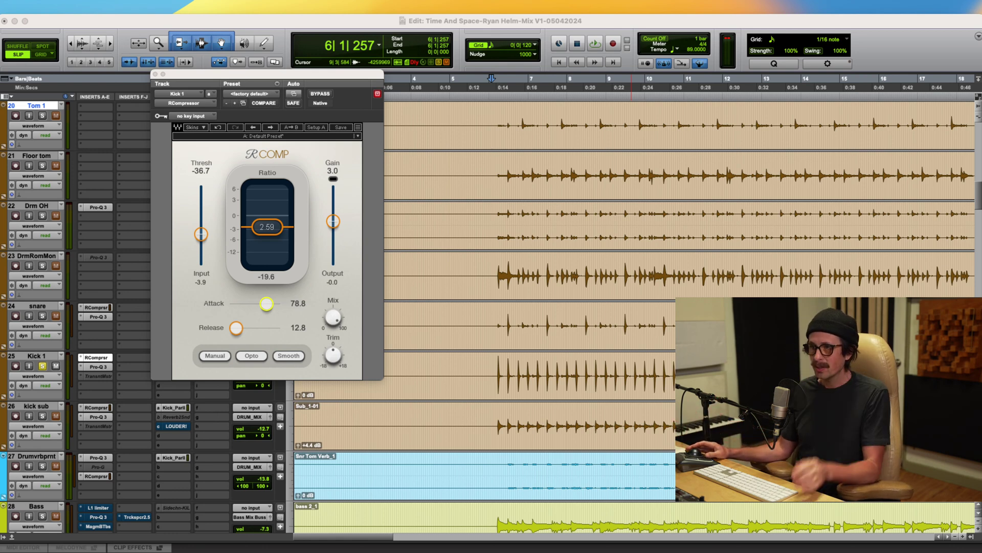
Step: Raise Kick 1's RCompressor threshold to -12.9 during playback, and bypass and re-enable the compressor to compare
left_click(199, 183)
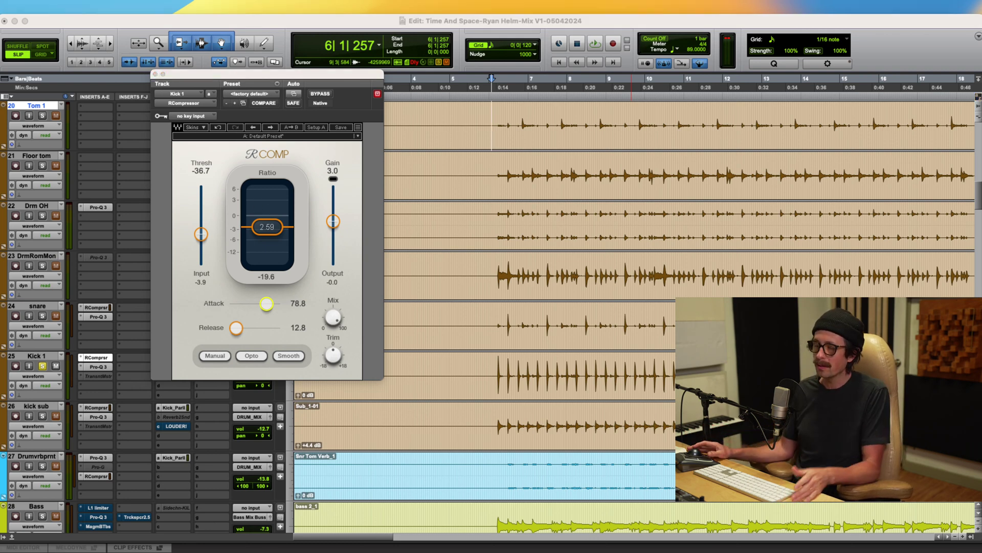
left_click(200, 244)
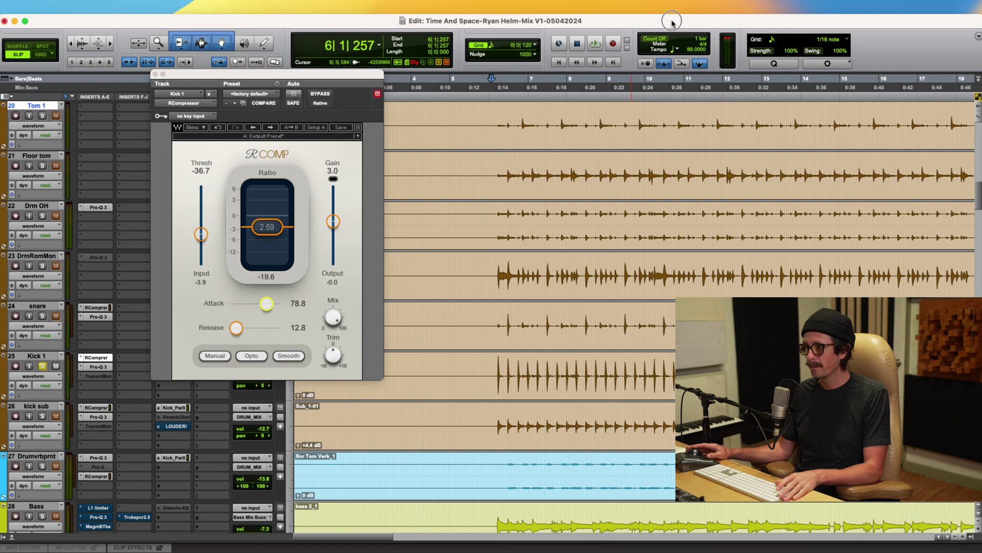
key("space")
left_click_drag(200, 244, 200, 154)
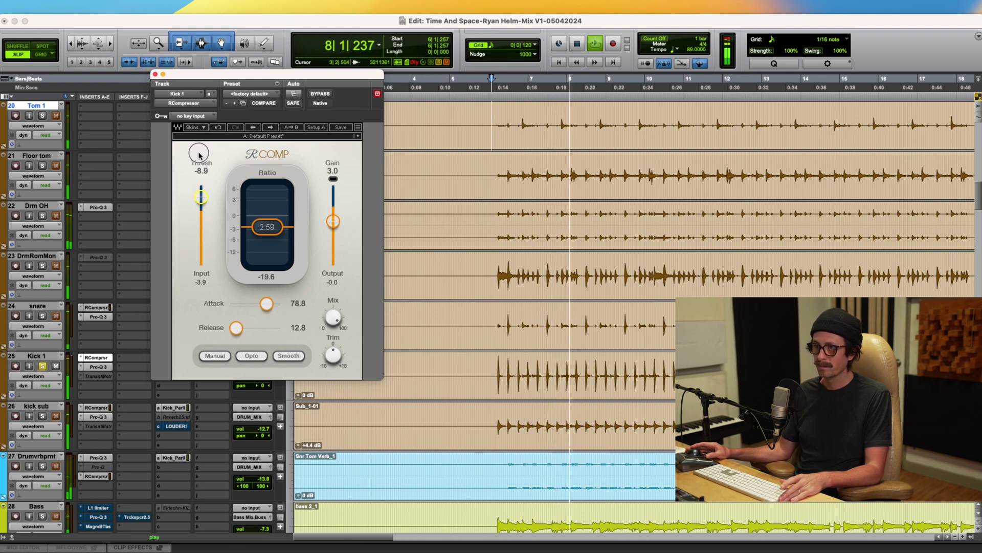
left_click_drag(199, 154, 199, 189)
left_click(321, 94)
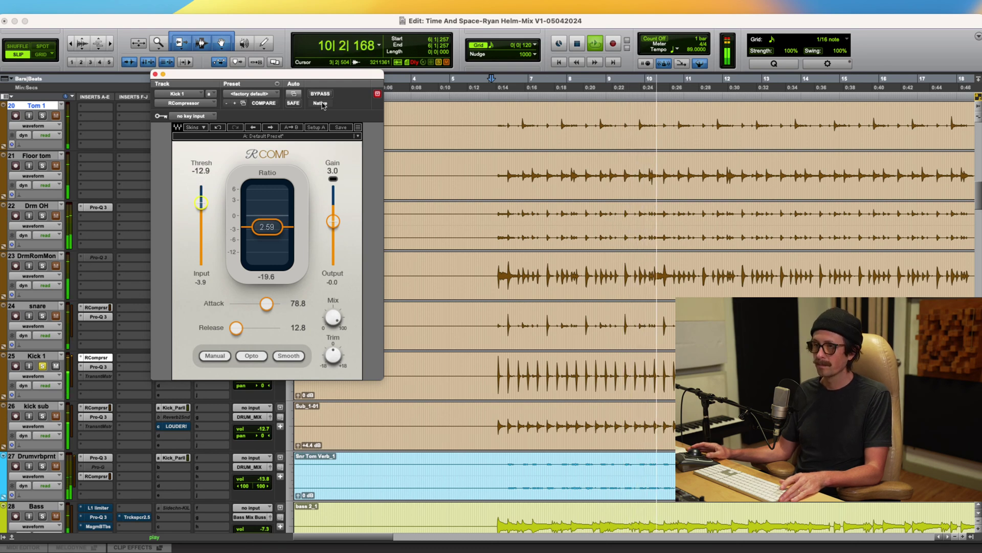
left_click(323, 94)
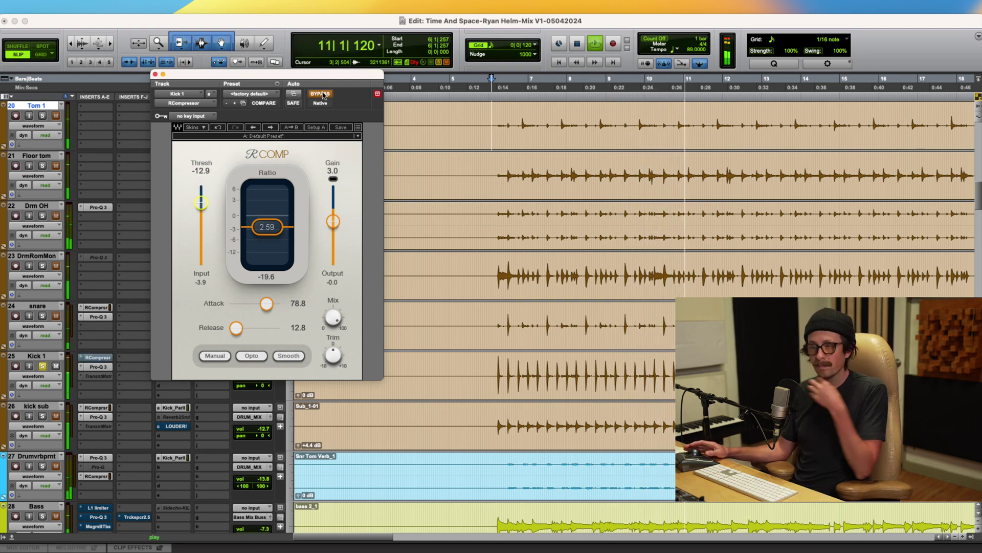
Step: Open Kick 1's Pro-Q 3, stop playback, and examine its EQ curve
left_click(97, 366)
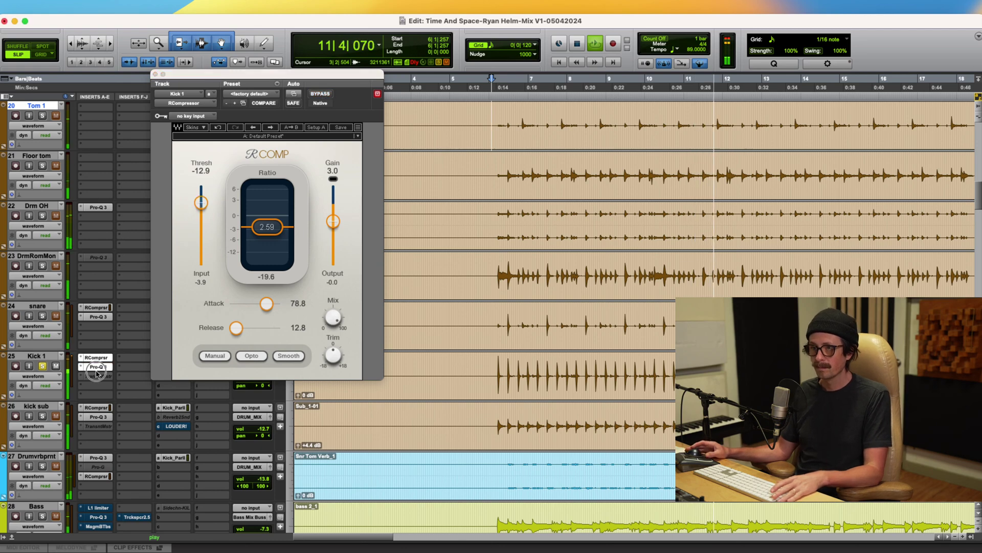
key("space")
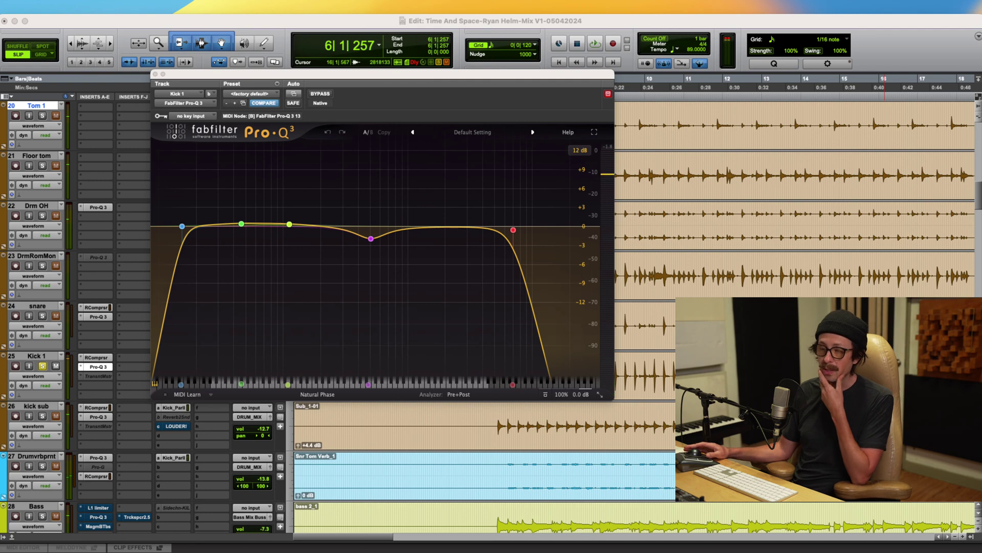
left_click(165, 261)
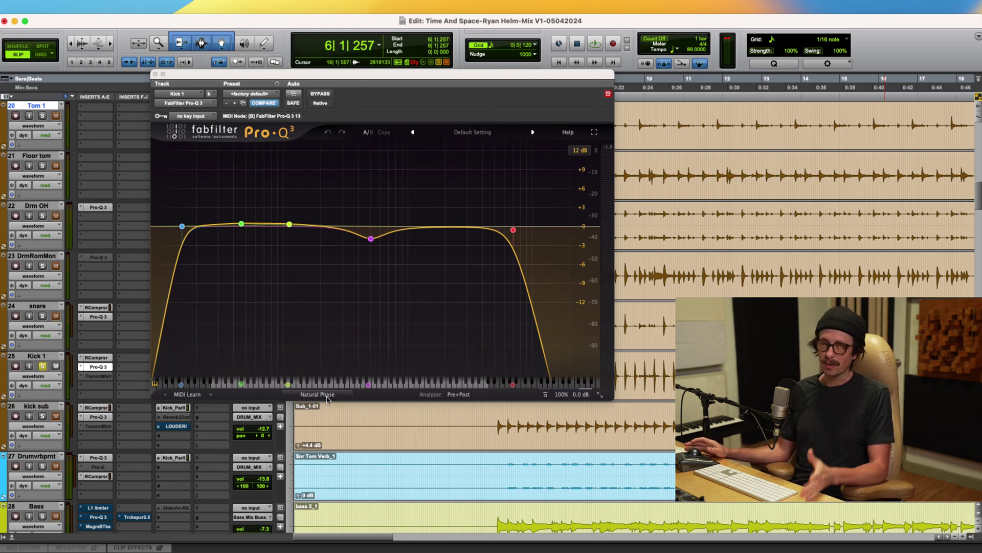
mouse_move(328, 400)
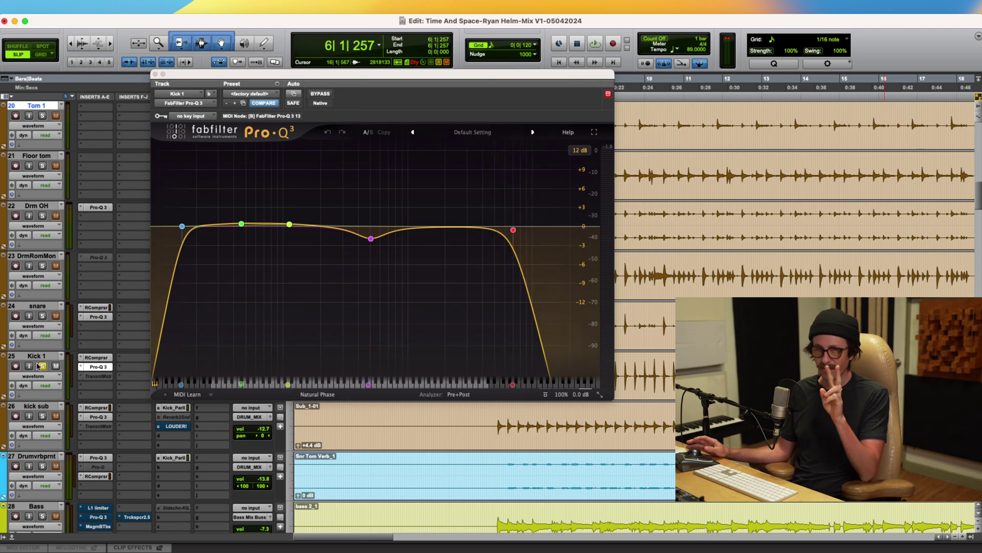
Step: Solo the kick sub track along with Kick 1 and open kick sub's Pro-Q 3
left_click(42, 416)
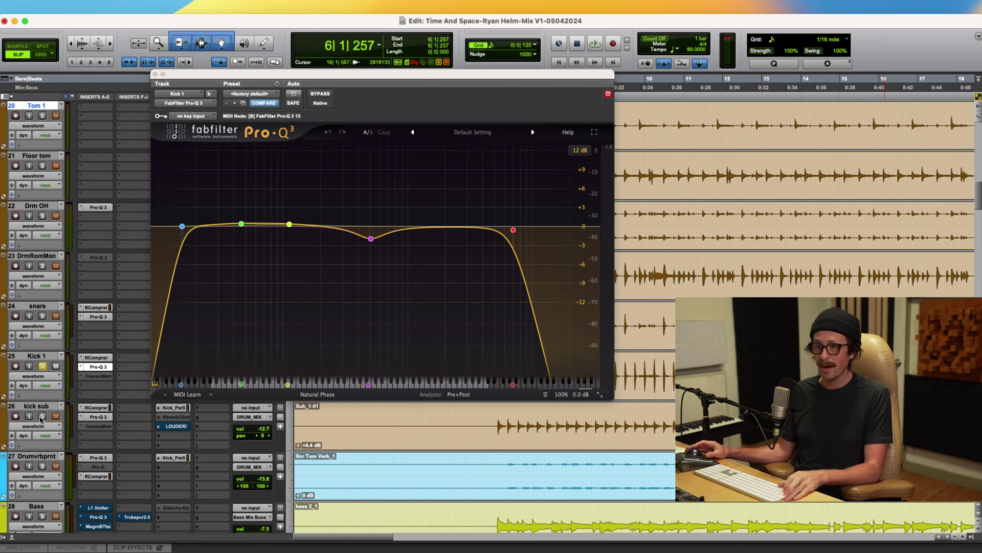
left_click(98, 417)
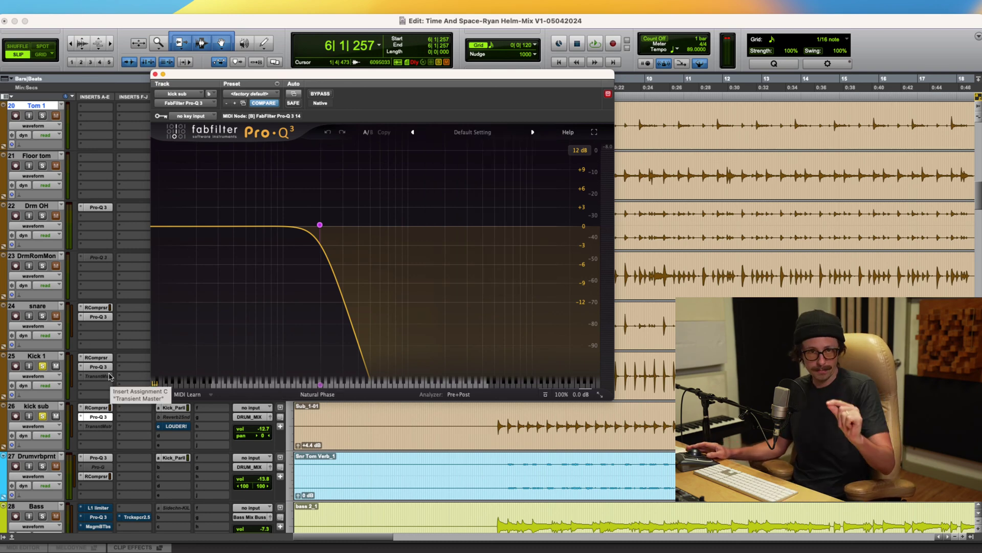
scroll(110, 376, "down", 3)
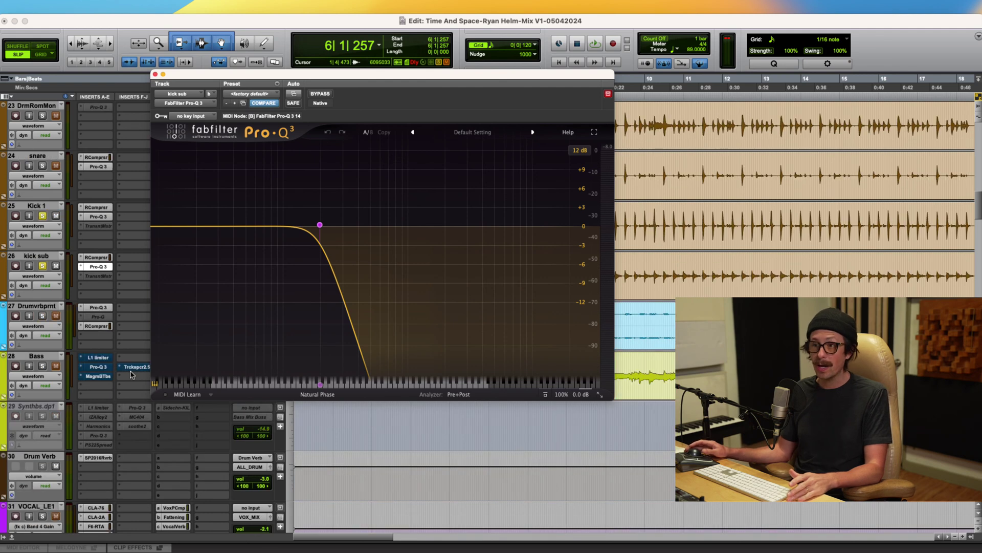
Step: Review the RCompressor and Pro-Q 3 settings on Kick 1 and kick sub
left_click(95, 207)
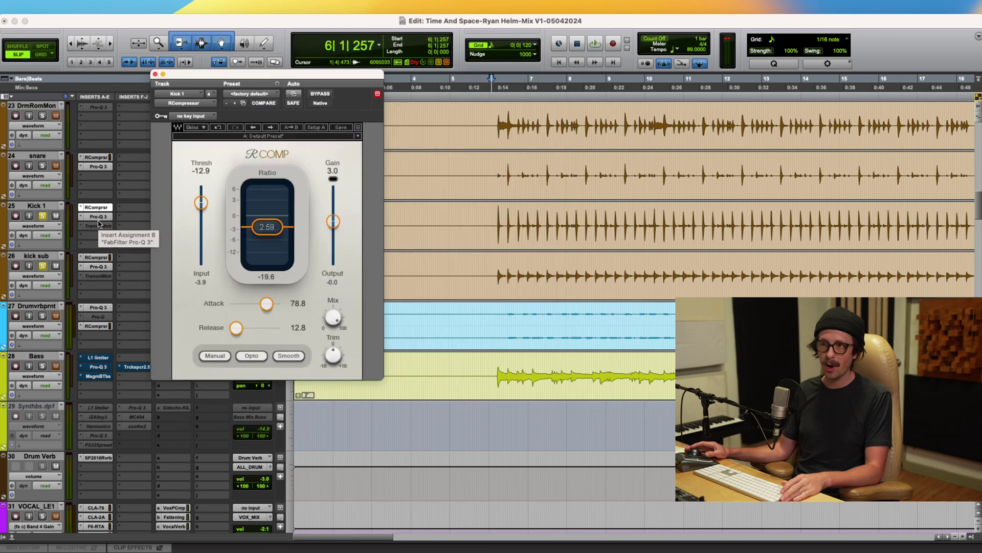
left_click(99, 217)
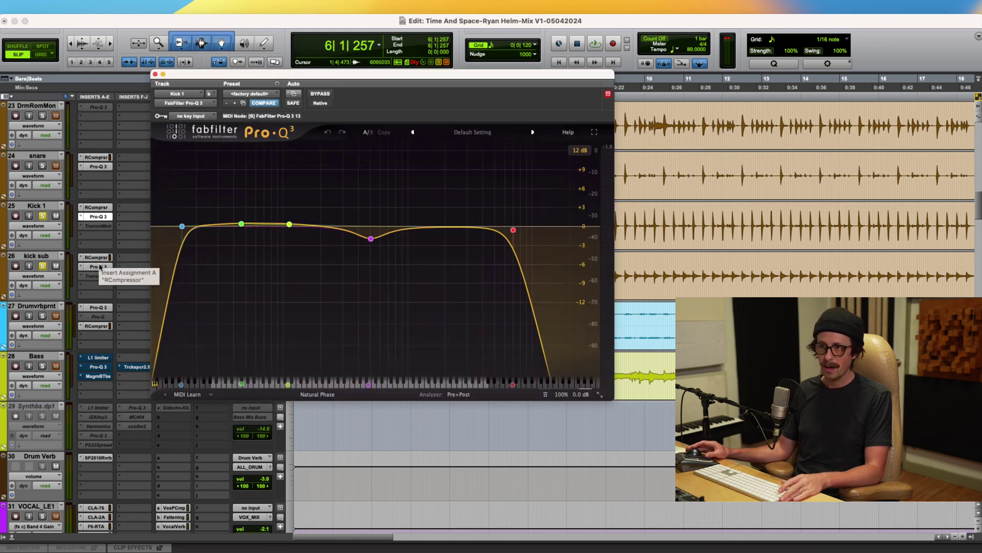
left_click(96, 258)
left_click(101, 268)
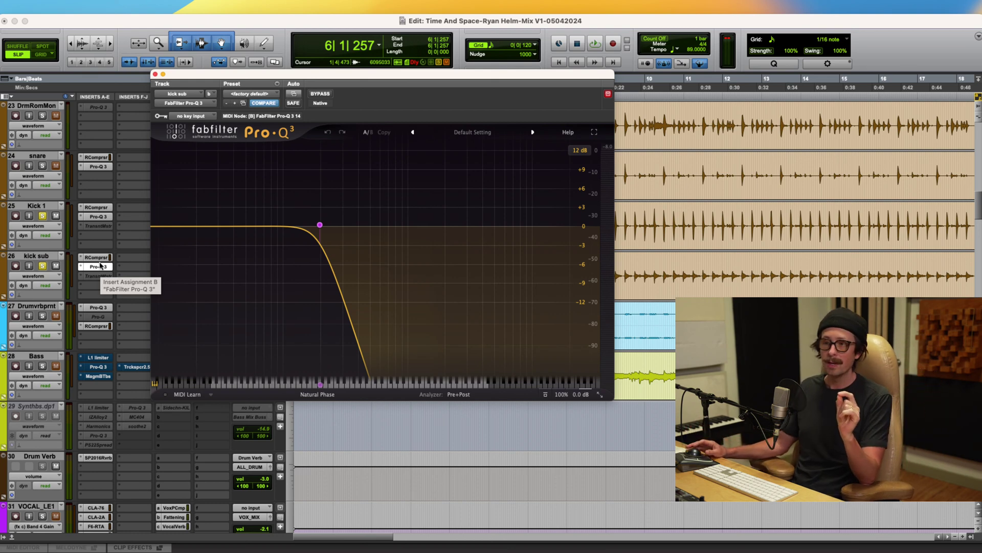
left_click(96, 257)
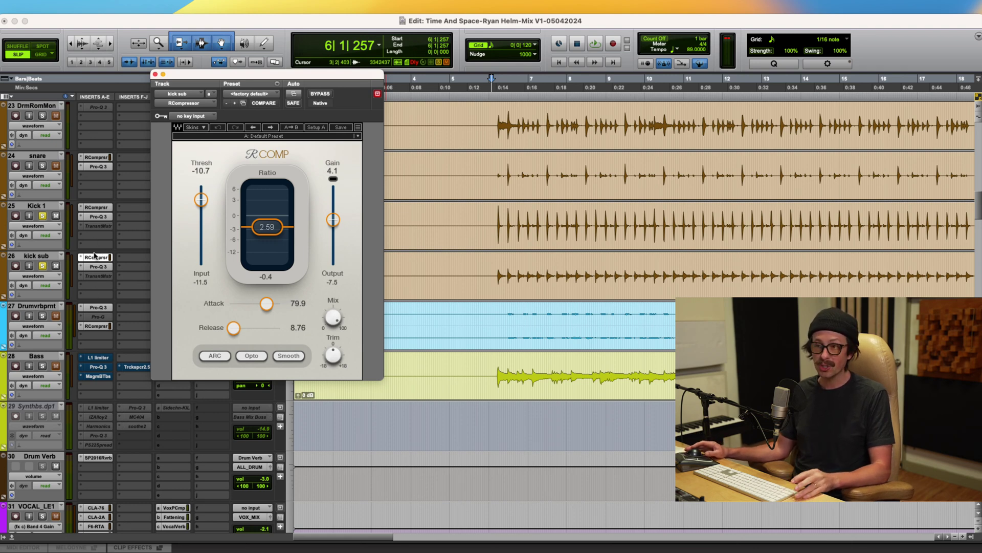
Step: Activate the Transient Master inserts on Kick 1 and kick sub, and open both to examine their attack and sustain controls
left_click(100, 229)
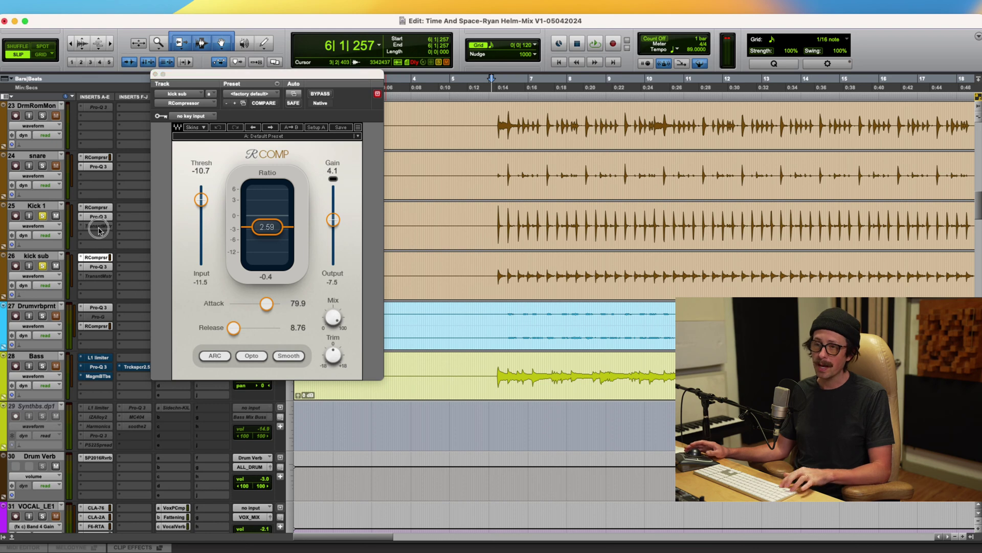
left_click(102, 227)
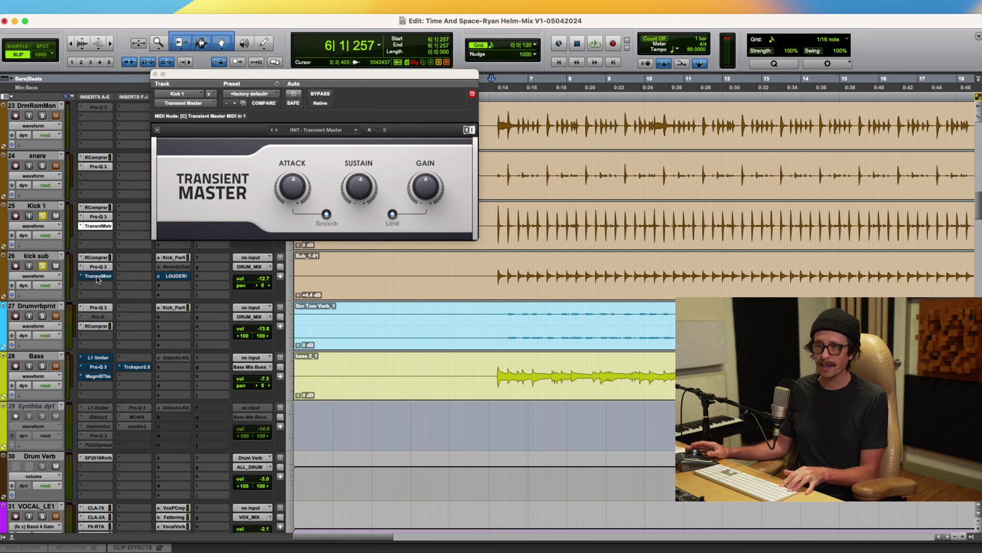
left_click(96, 276)
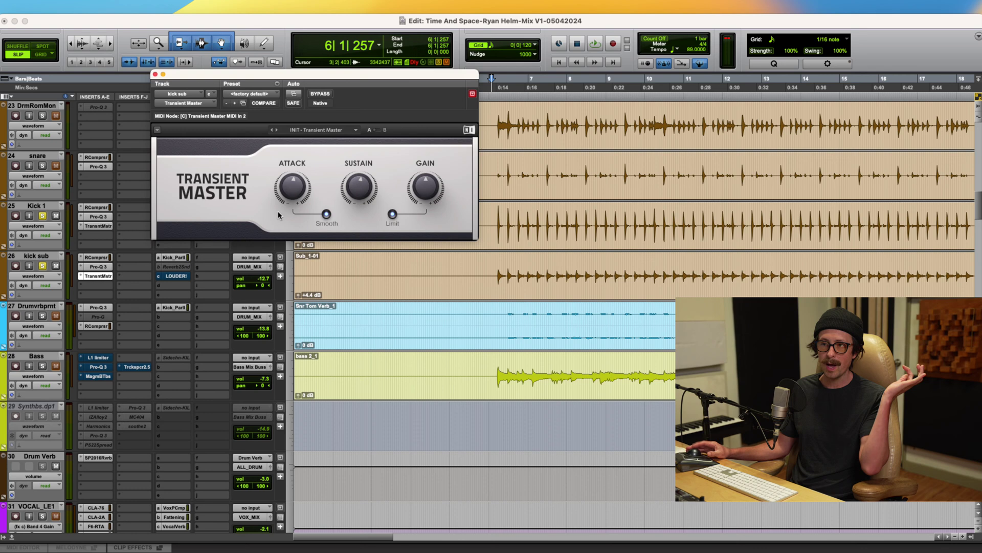
left_click(294, 188)
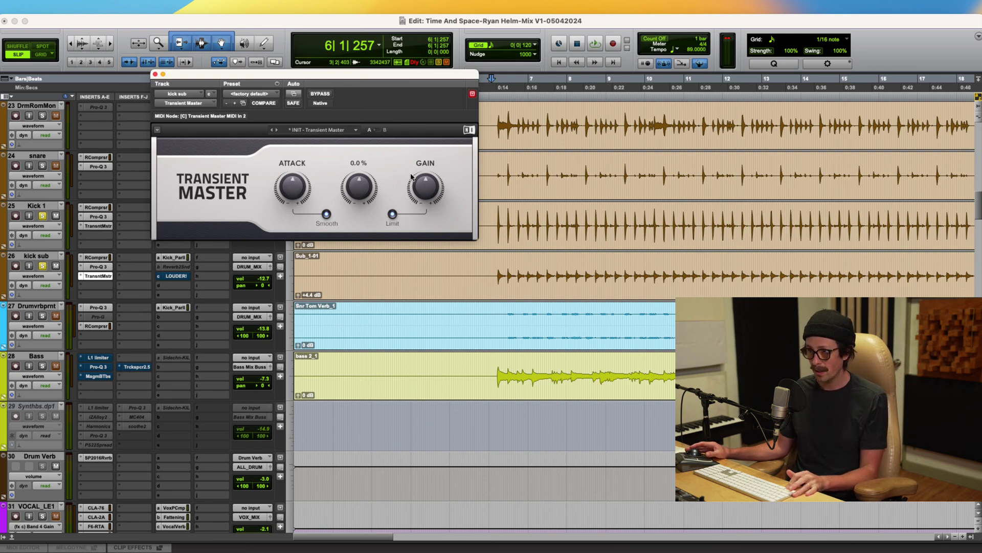
Step: Deactivate the Transient Master inserts on the kick sub and Kick 1 tracks
mouse_move(421, 186)
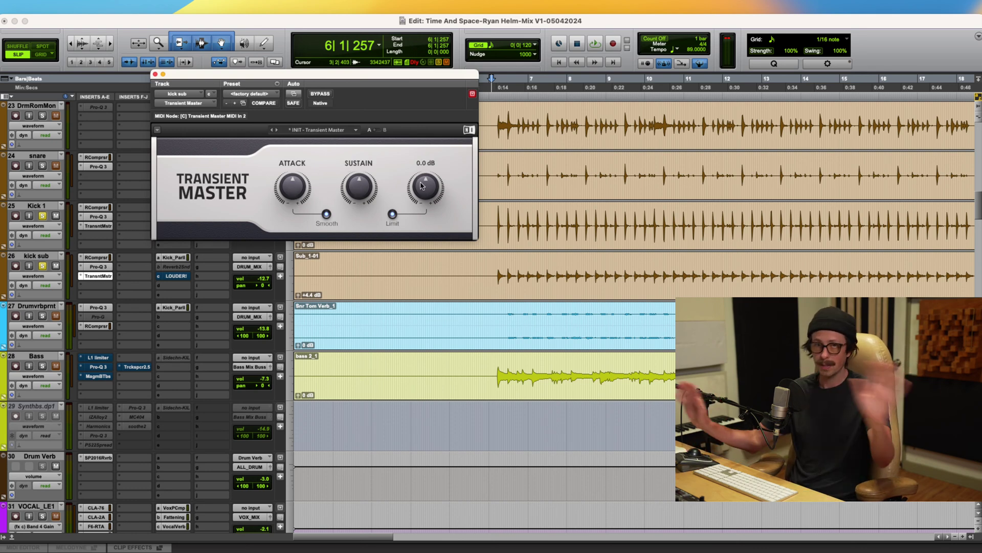
left_click(99, 276, "ctrl+super")
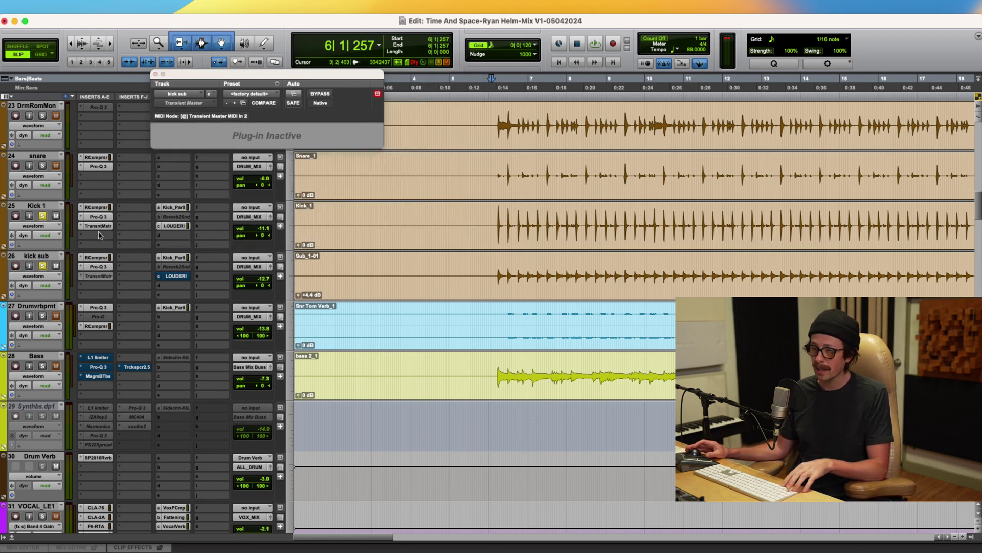
left_click(99, 225, "ctrl+super")
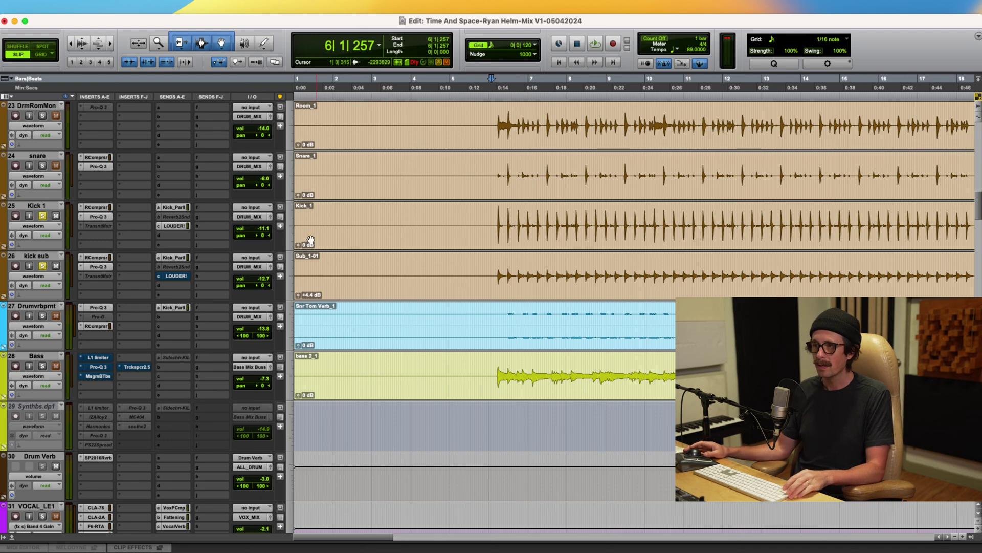
Step: Unsolo kick sub and, in Kick 1's Pro-Q 3, set the high-cut band's slope to 18 dB/oct
left_click(102, 208)
left_click(92, 217)
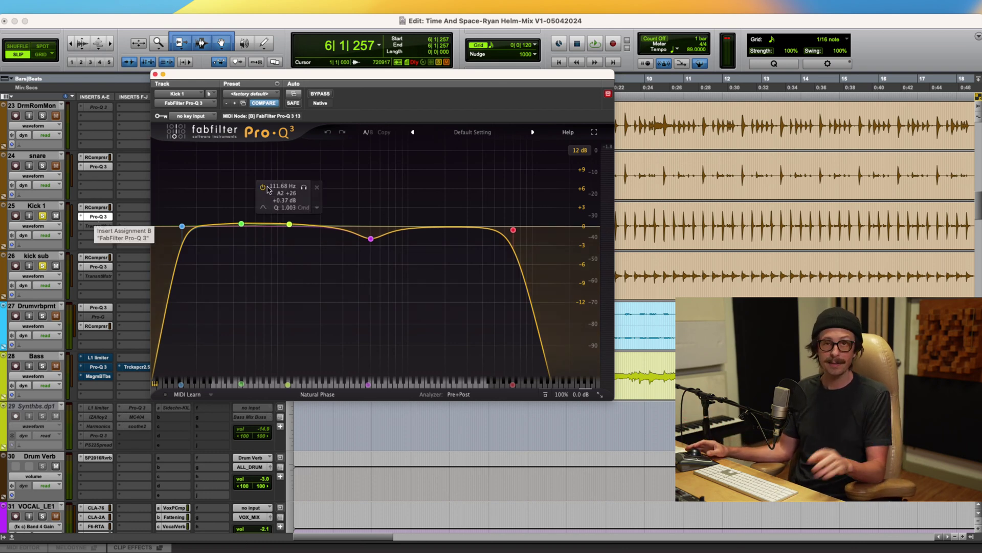
left_click(43, 266)
mouse_move(517, 231)
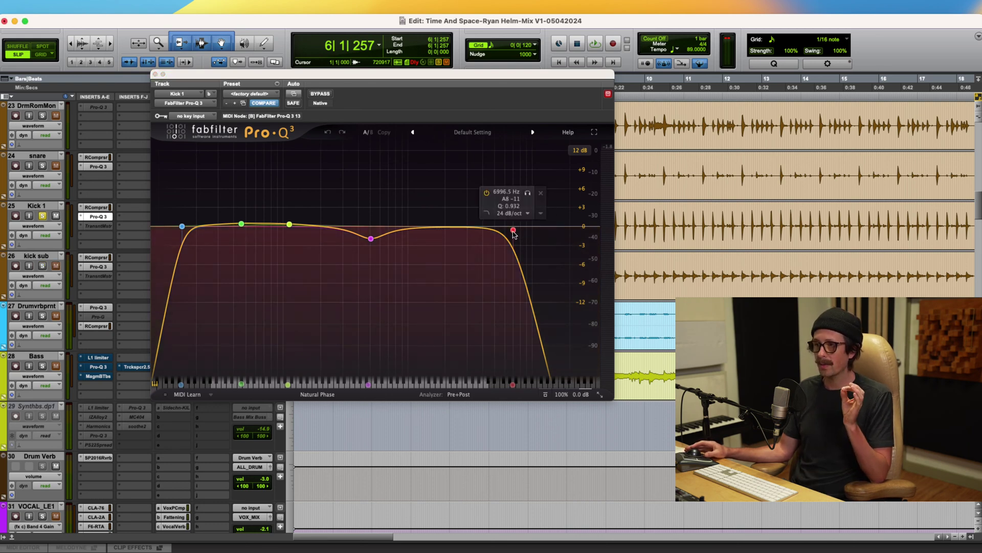
left_click(526, 214)
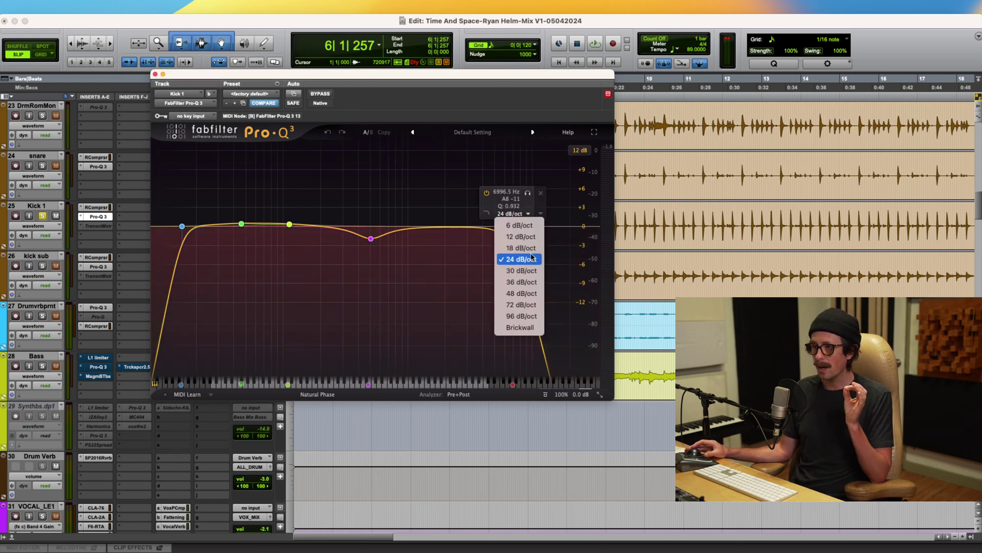
left_click(530, 254)
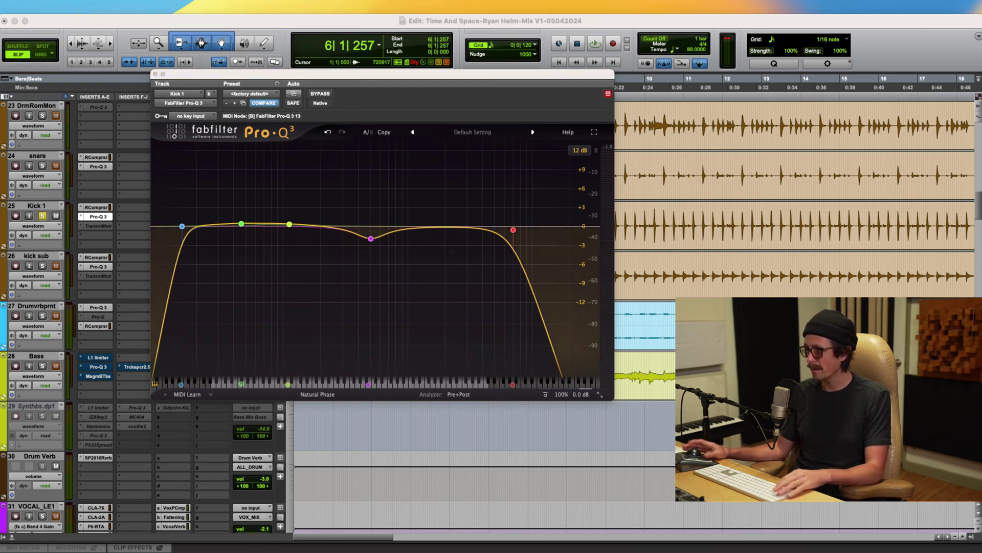
Step: Audition Kick 1's 503.73 Hz bell band during playback, deepen its cut, and stop playback
left_click(439, 248)
key("space")
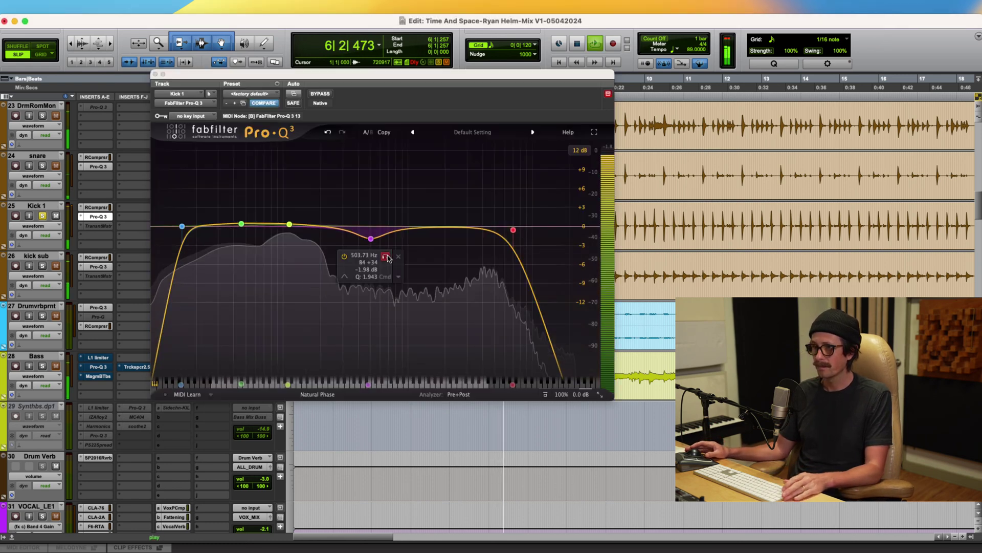
left_click(385, 256)
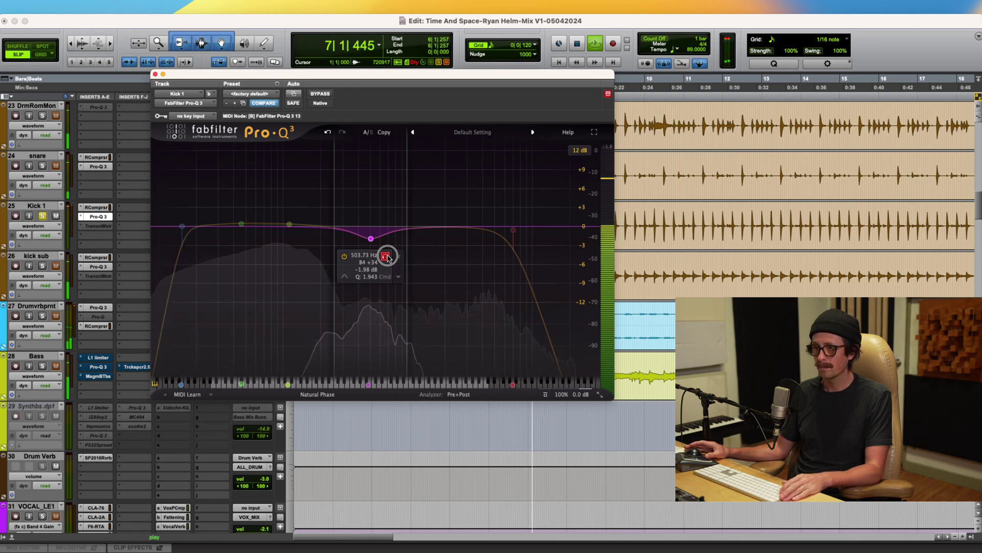
left_click(385, 256)
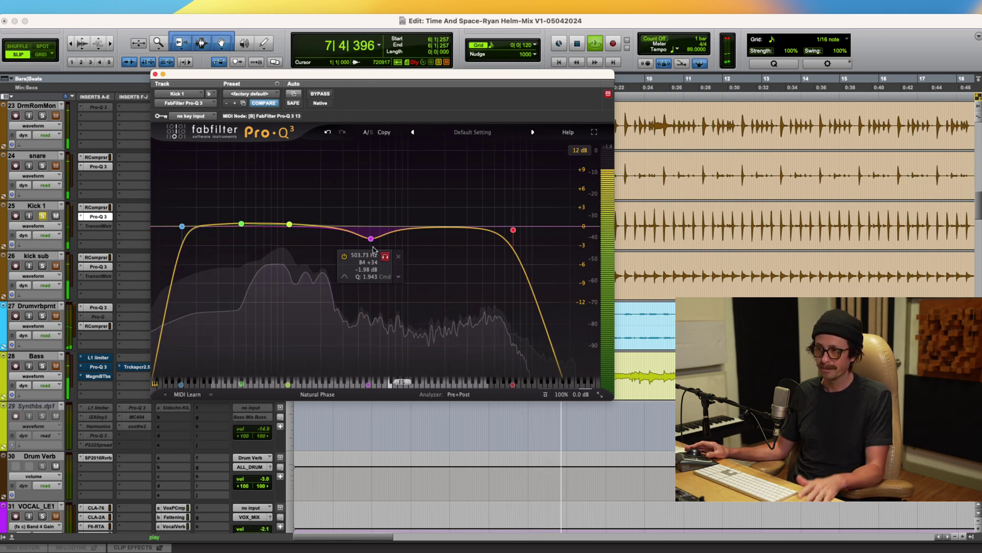
left_click_drag(371, 239, 391, 268)
left_click(385, 269)
key("space")
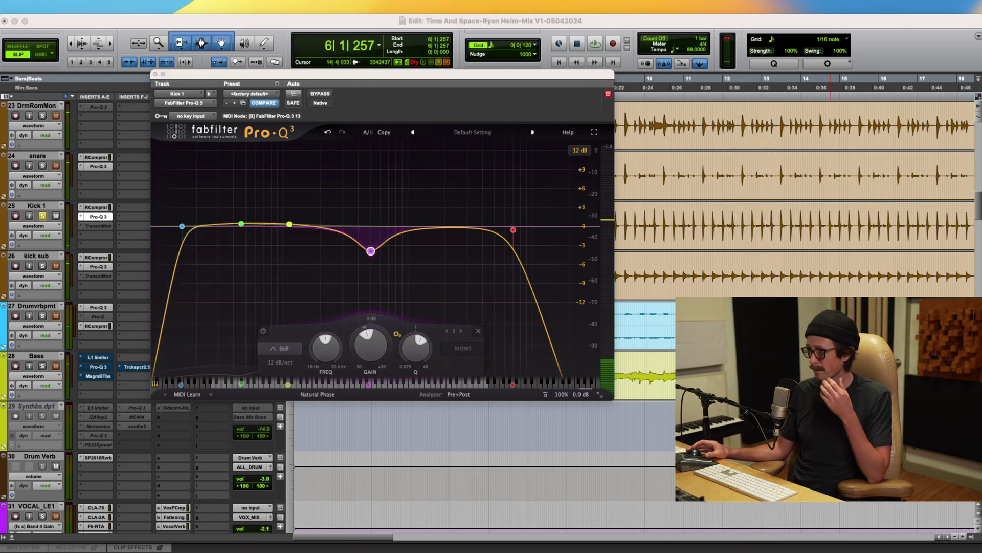
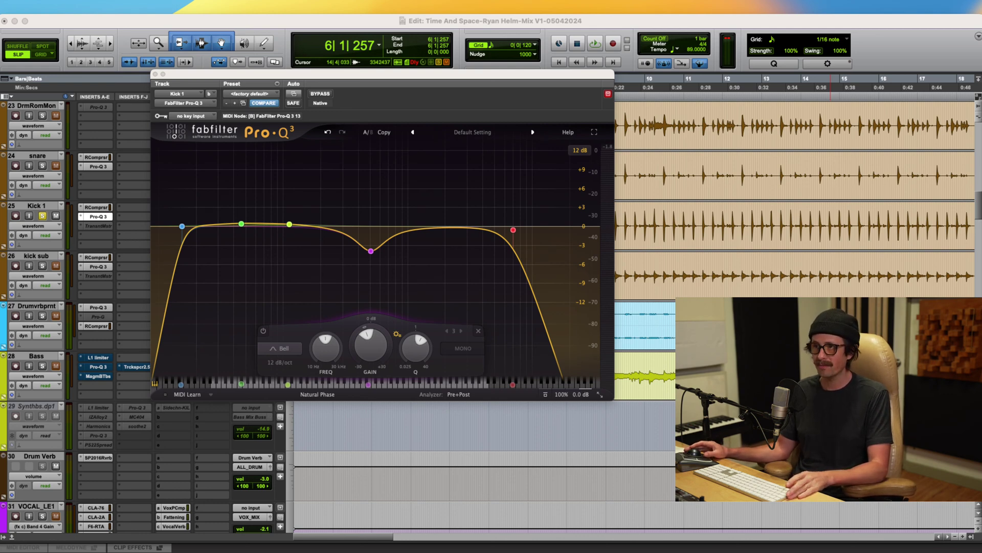
Step: Play Kick 1 and audition its low-end EQ boost at 45.733 Hz, checking the spectrum before stopping playback
left_click(308, 112)
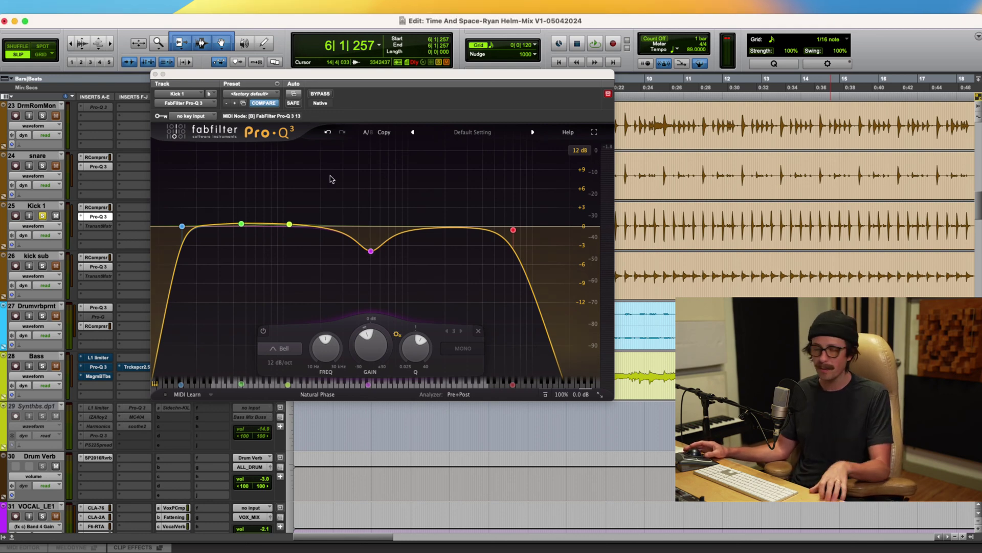
mouse_move(372, 252)
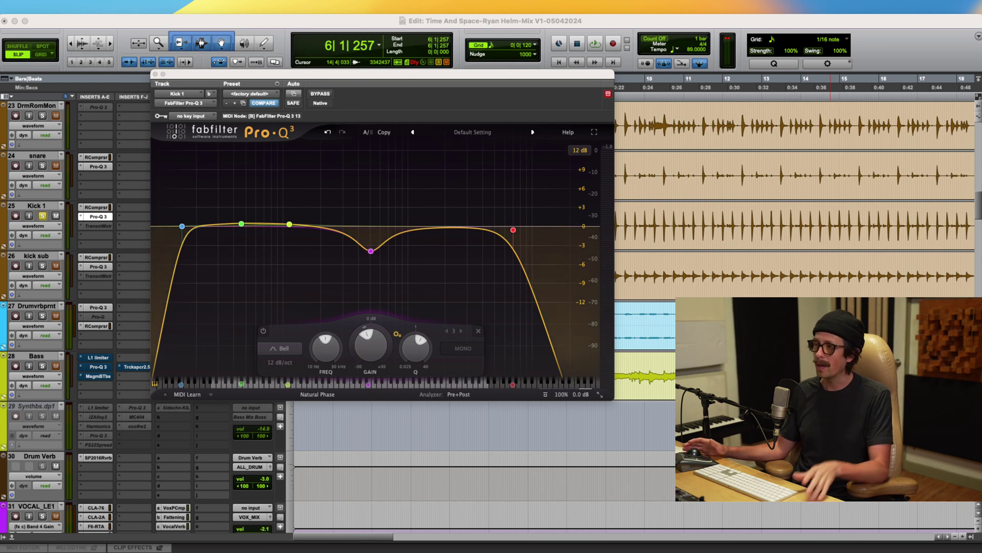
left_click(274, 341)
key("space")
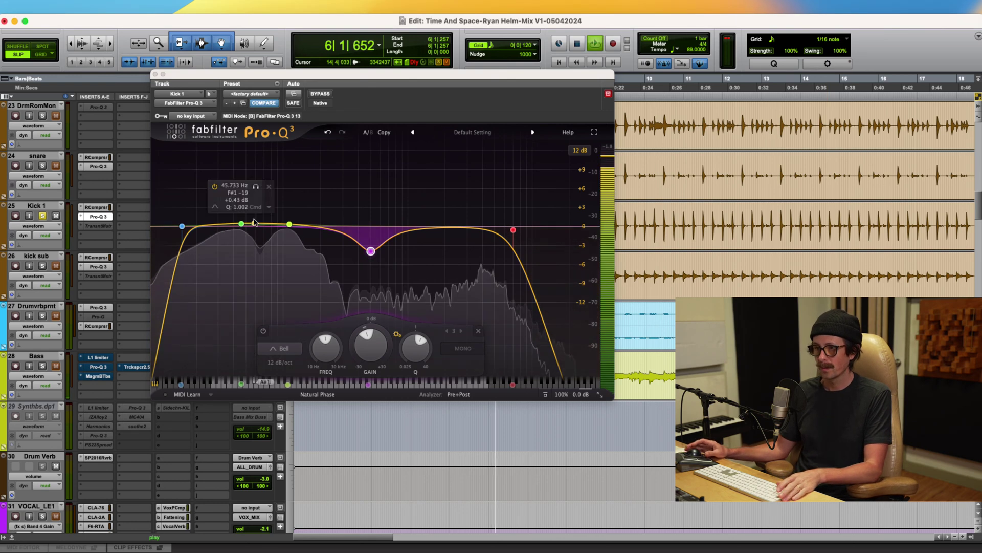
left_click(256, 187)
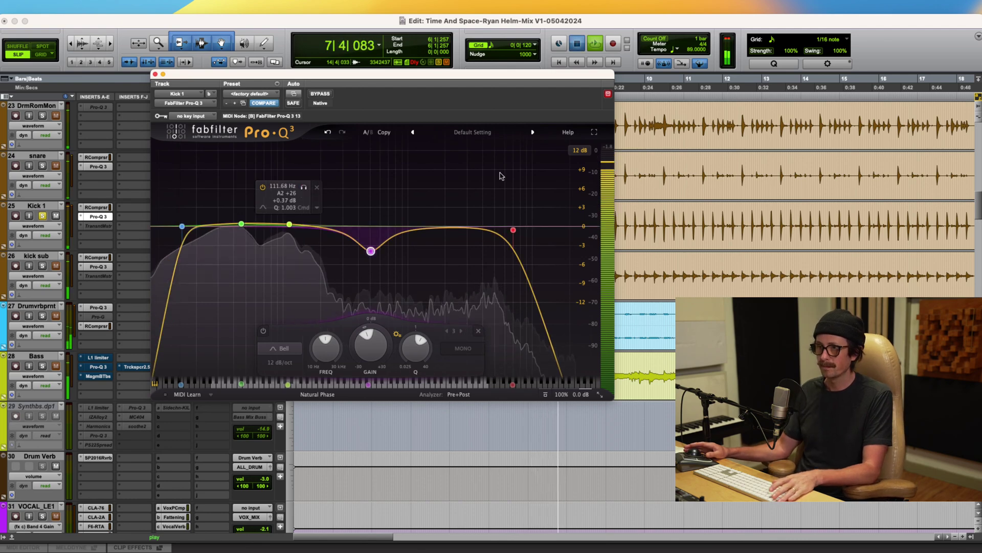
key("space")
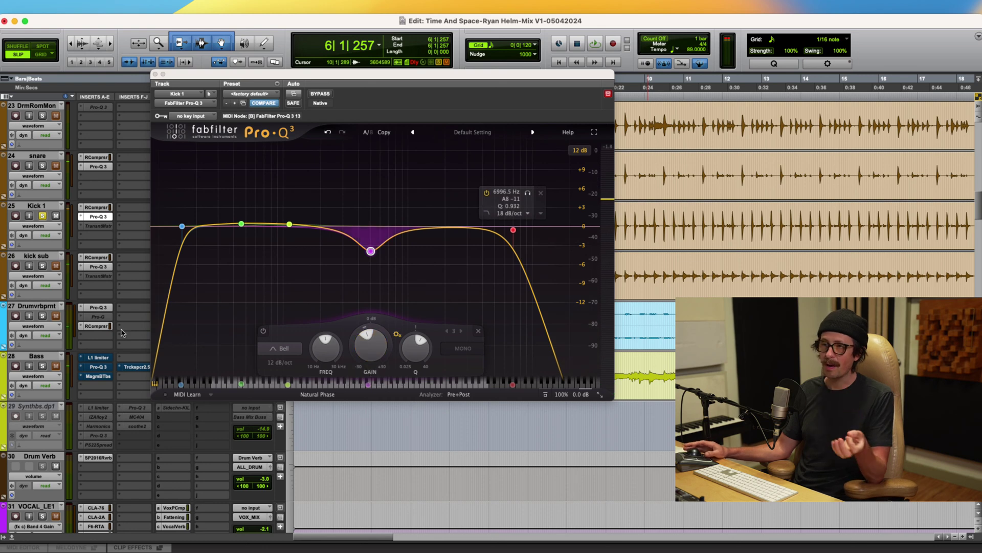
Step: Remove the 45.733 Hz and 111.68 Hz boost bands from Kick 1's EQ and inspect the low-cut band
mouse_move(233, 231)
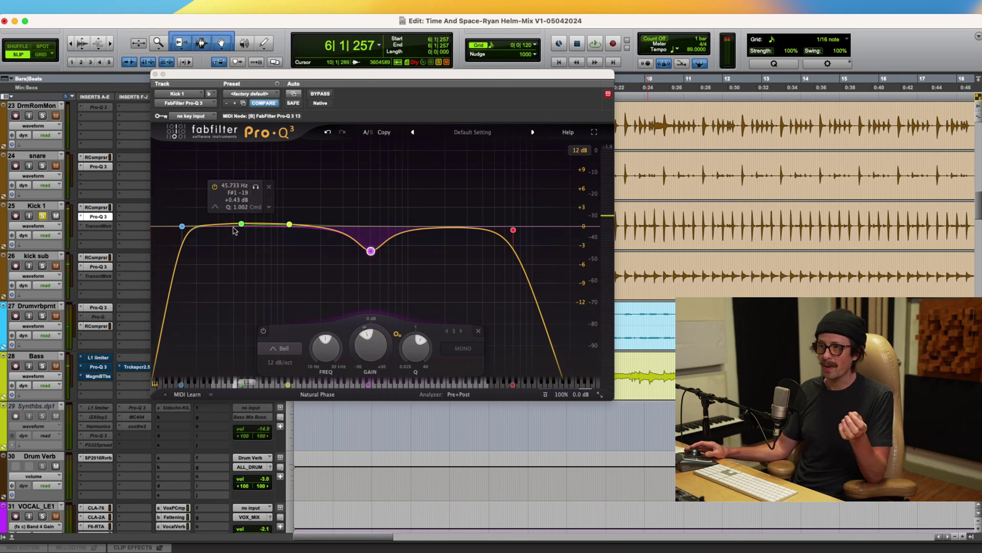
left_click(268, 187)
mouse_move(288, 221)
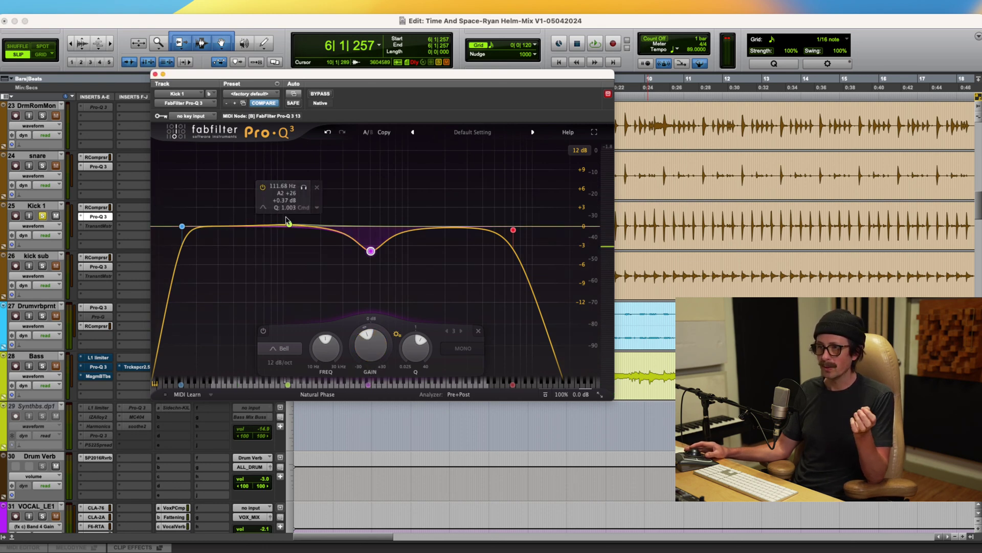
left_click(315, 190)
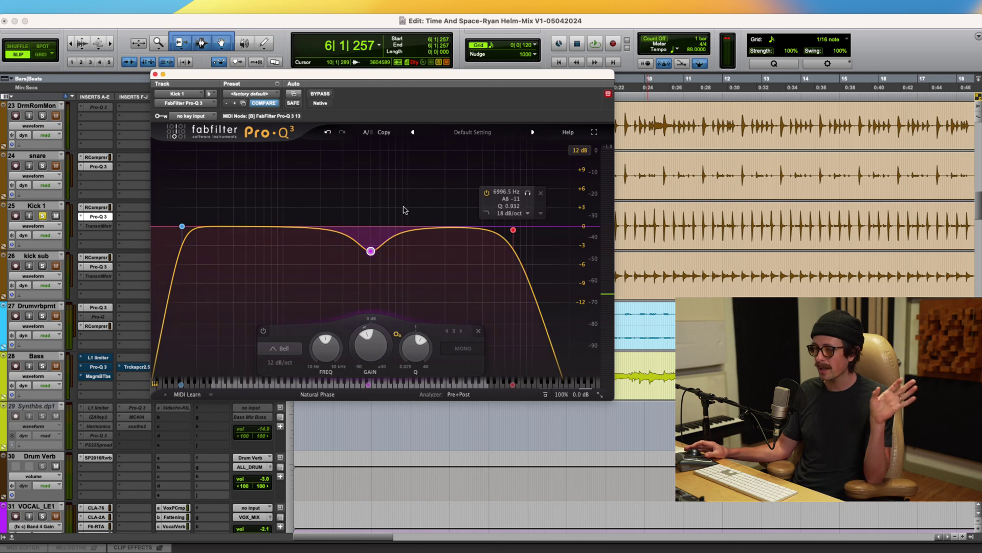
mouse_move(180, 223)
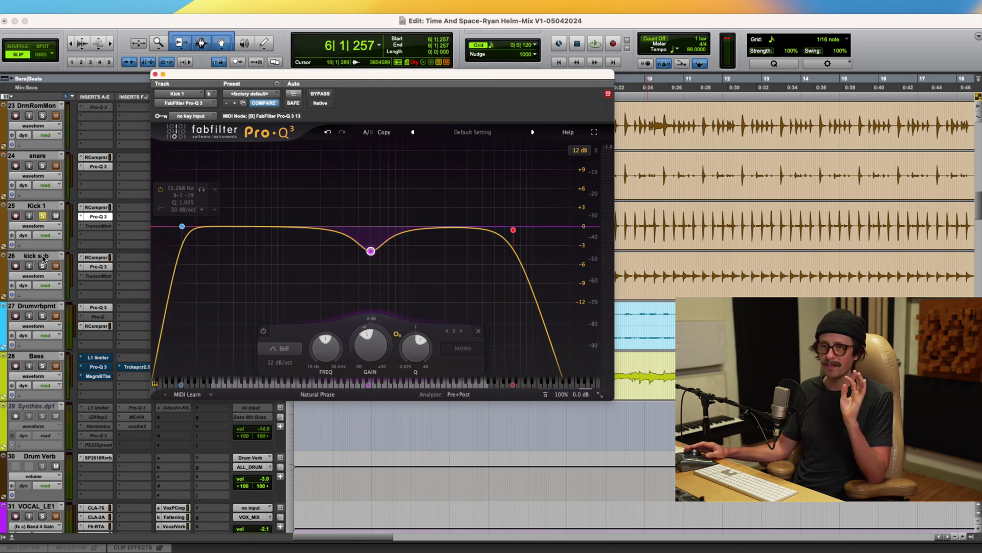
mouse_move(179, 263)
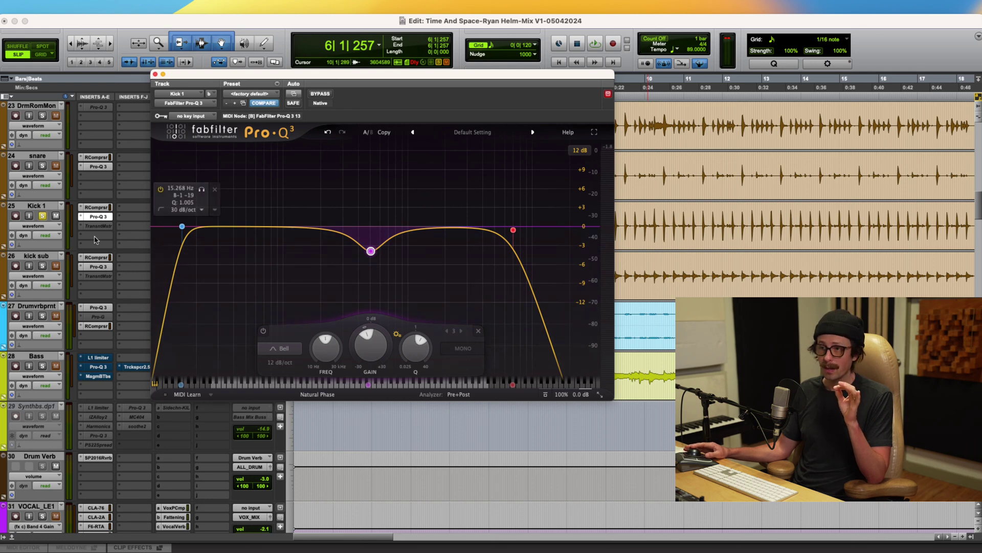
Step: Check kick sub's RCompressor, open its Pro-Q 3, and solo the track alongside Kick 1
left_click(96, 257)
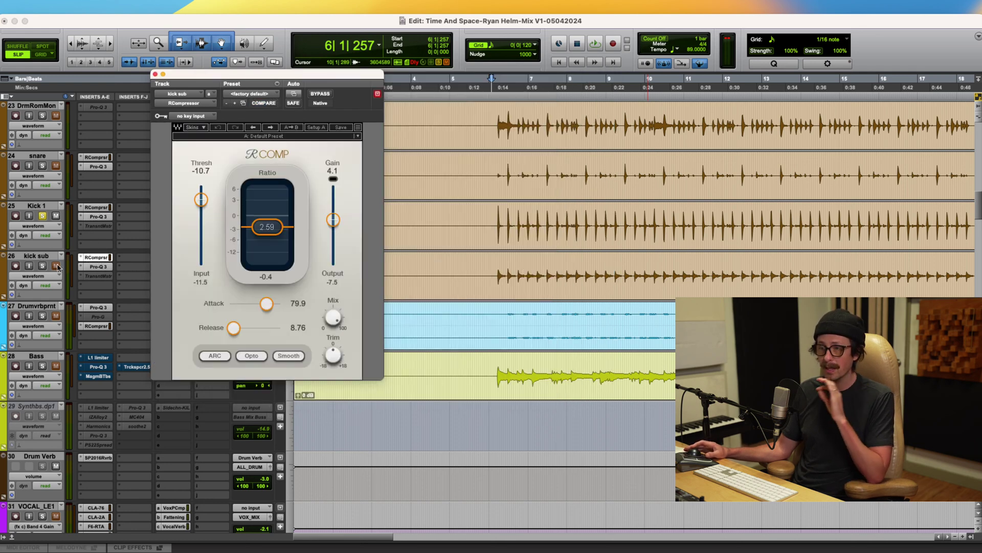
left_click(98, 267)
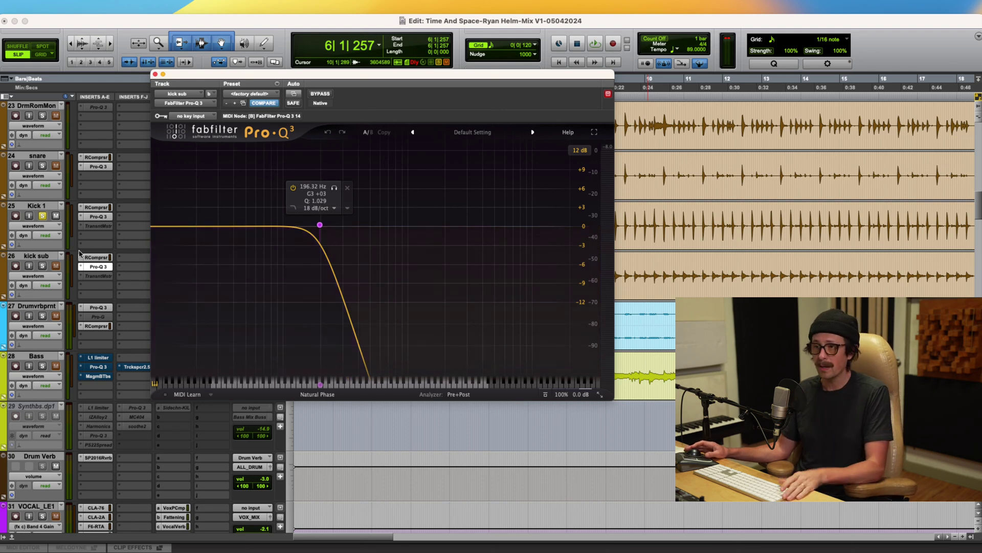
left_click(43, 268)
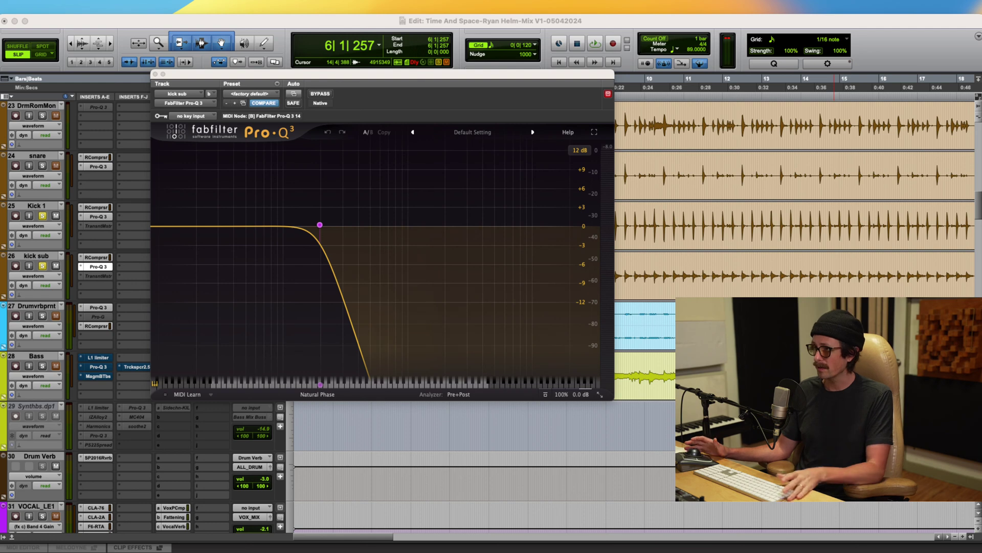
Step: Play both kick tracks and compare kick sub's sound with its Pro-Q 3 bypassed and enabled
left_click(364, 271)
key("space")
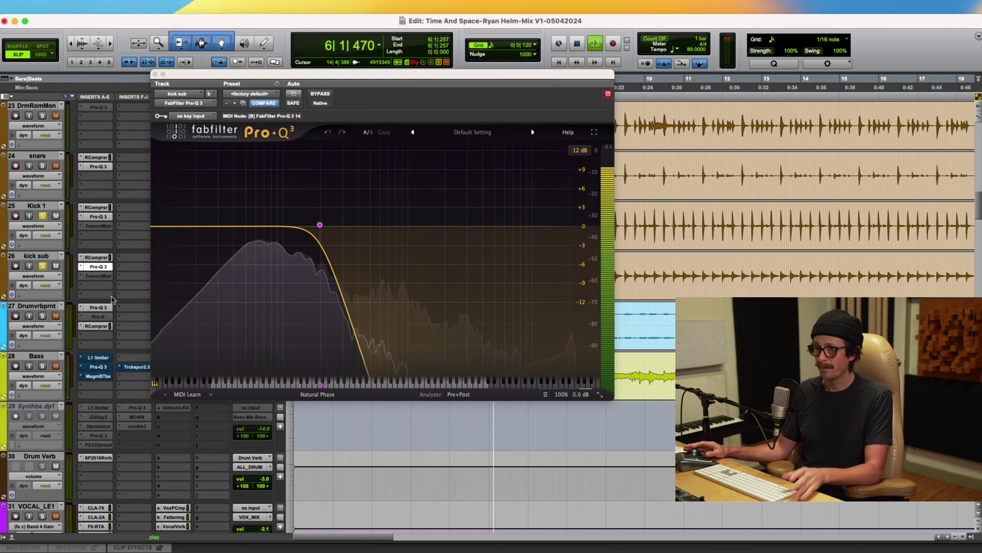
left_click(100, 268, "super")
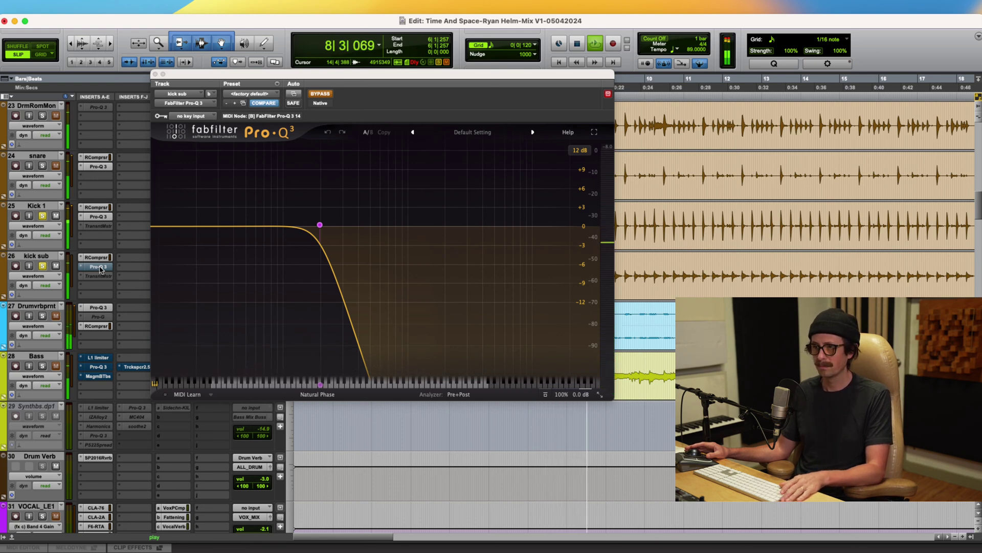
left_click(100, 268, "super")
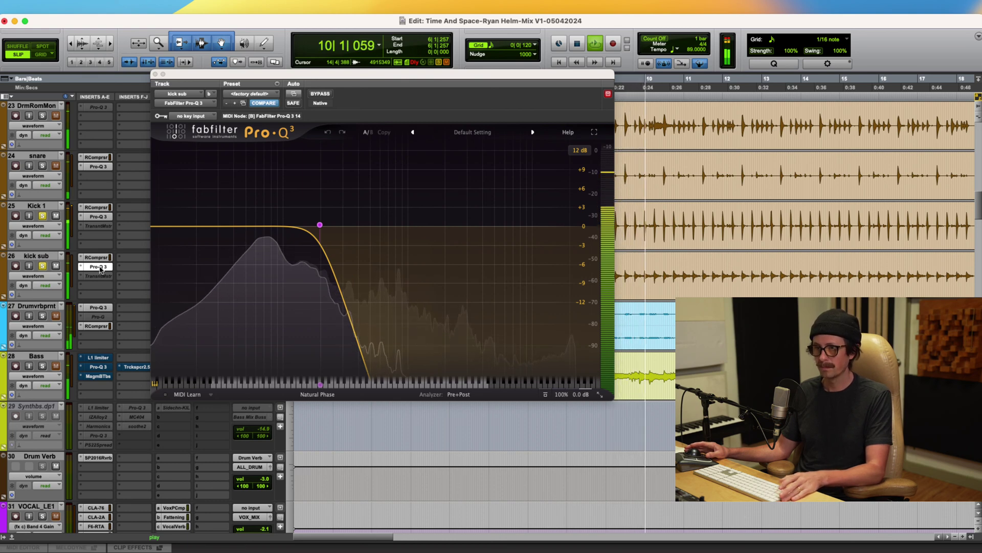
left_click(100, 268, "super")
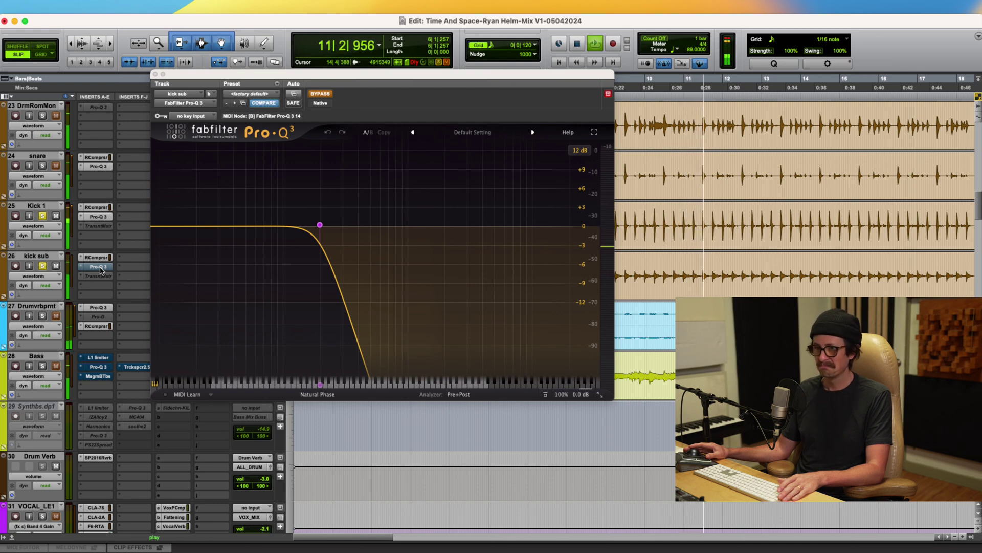
left_click(100, 269, "super")
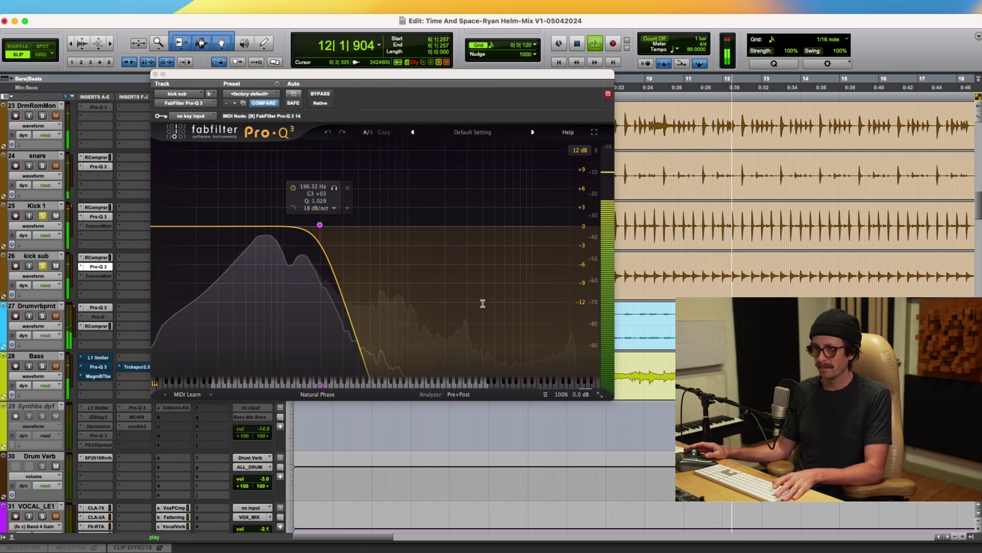
Step: Add a gentle bell cut to kick sub's Pro-Q 3, stop playback, and move the band to about 56 Hz at -0.98 dB
left_click_drag(320, 225, 266, 232)
key("space")
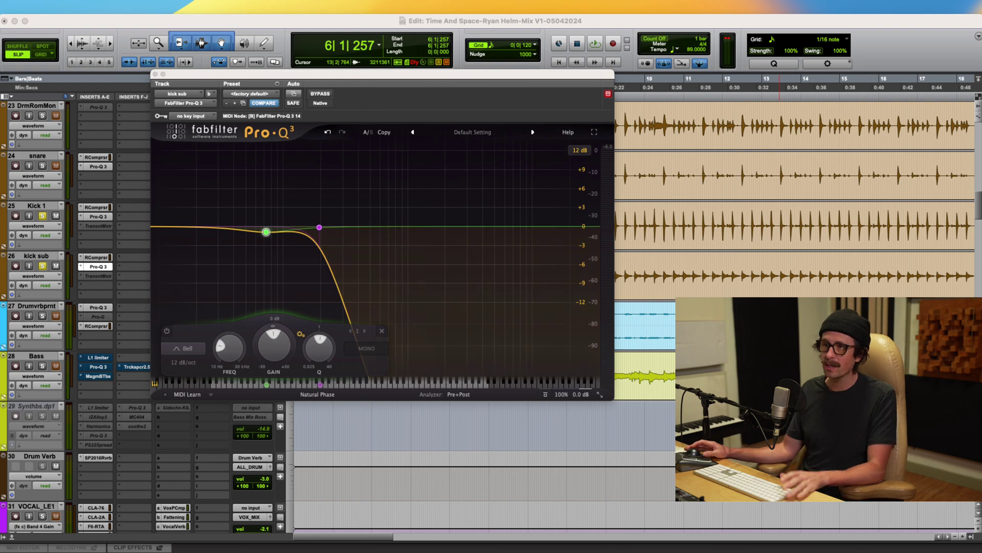
mouse_move(275, 233)
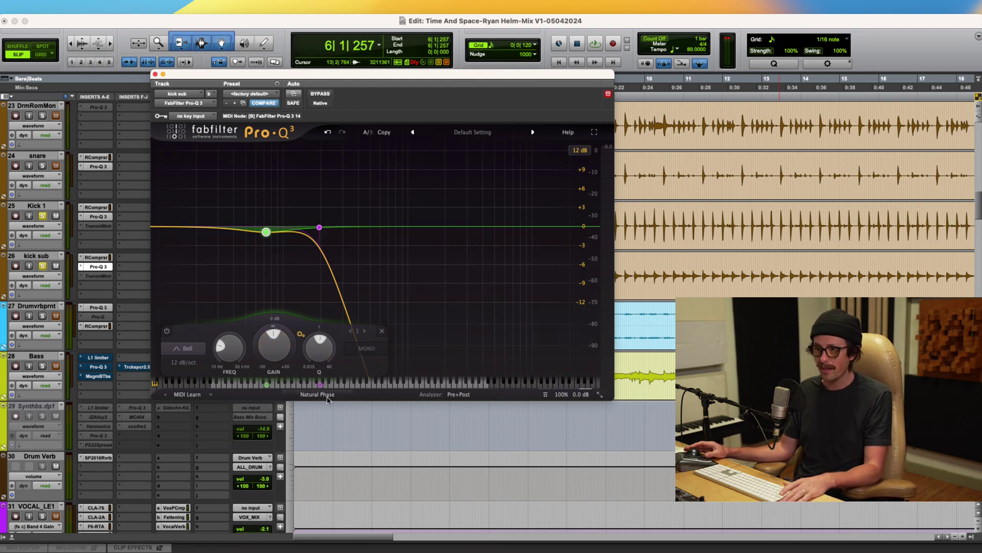
mouse_move(267, 389)
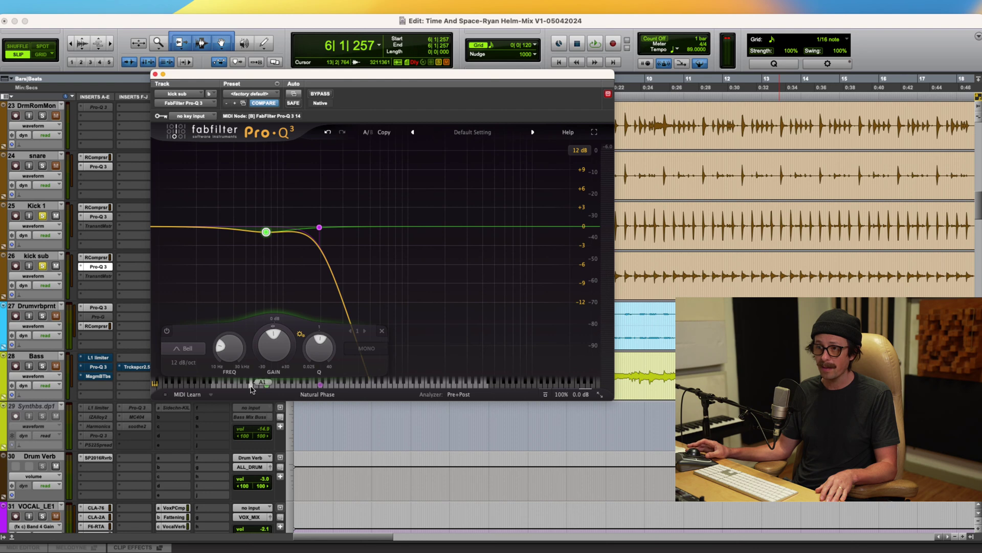
mouse_move(250, 249)
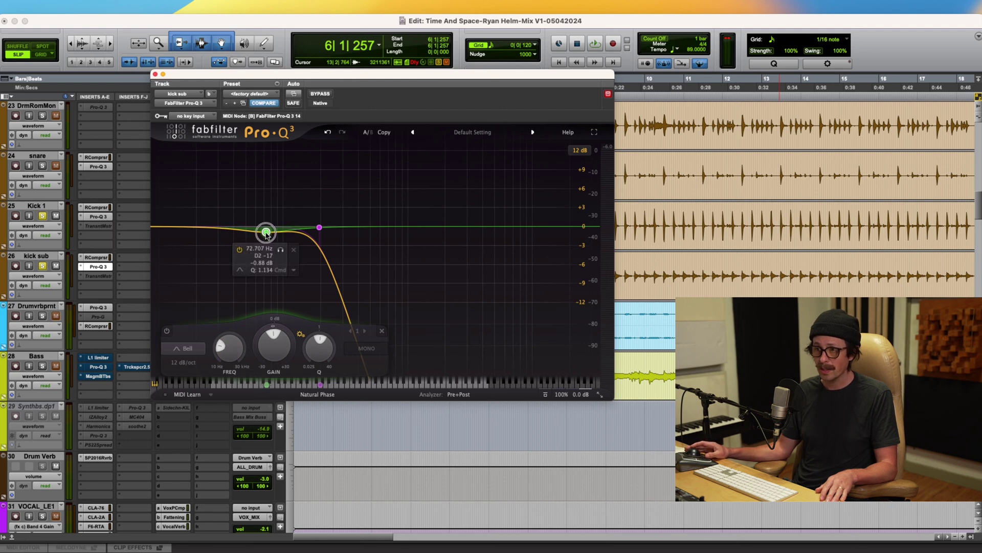
left_click_drag(267, 235, 252, 236)
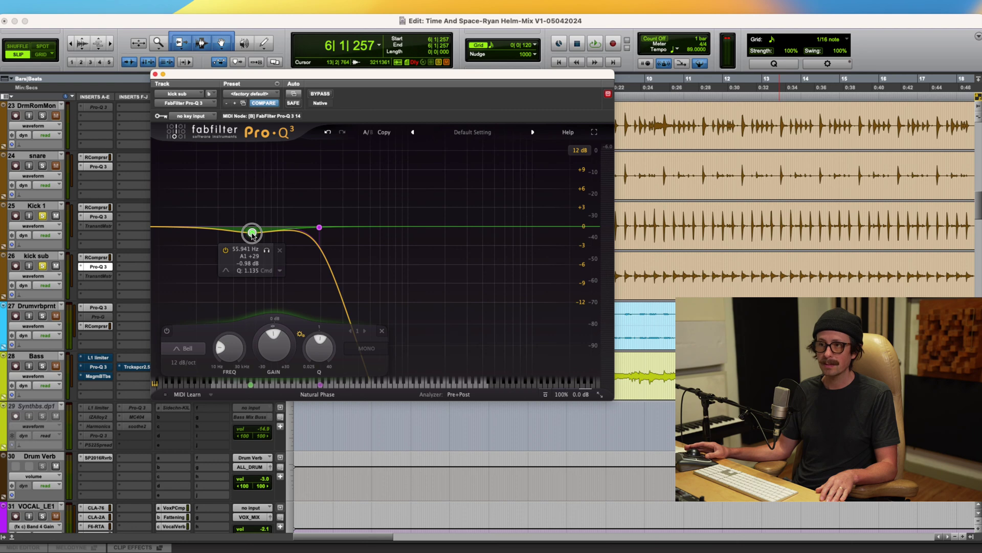
Step: Turn kick sub's low bell cut into a slight boost of about +0.53 dB at 55.681 Hz
left_click_drag(254, 236, 253, 226)
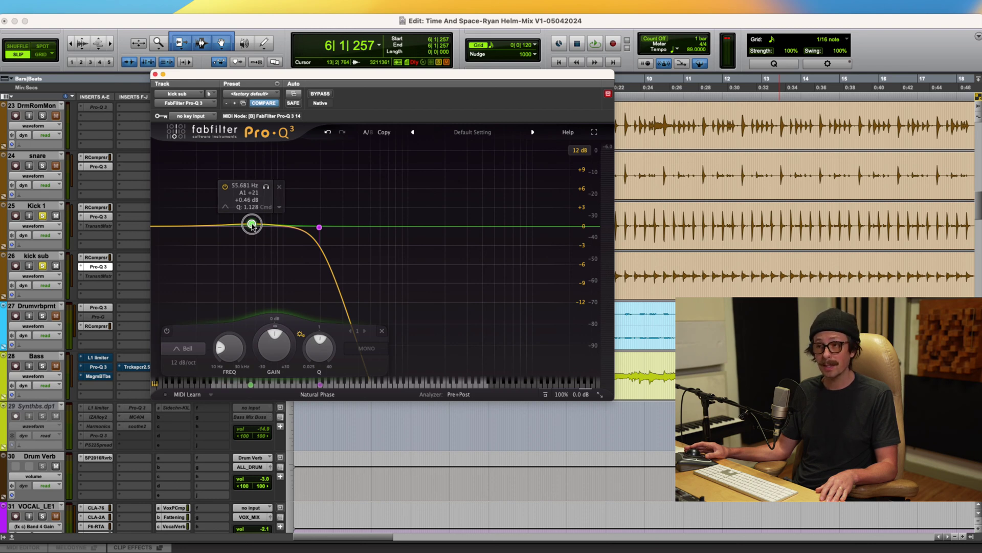
left_click_drag(251, 226, 252, 225)
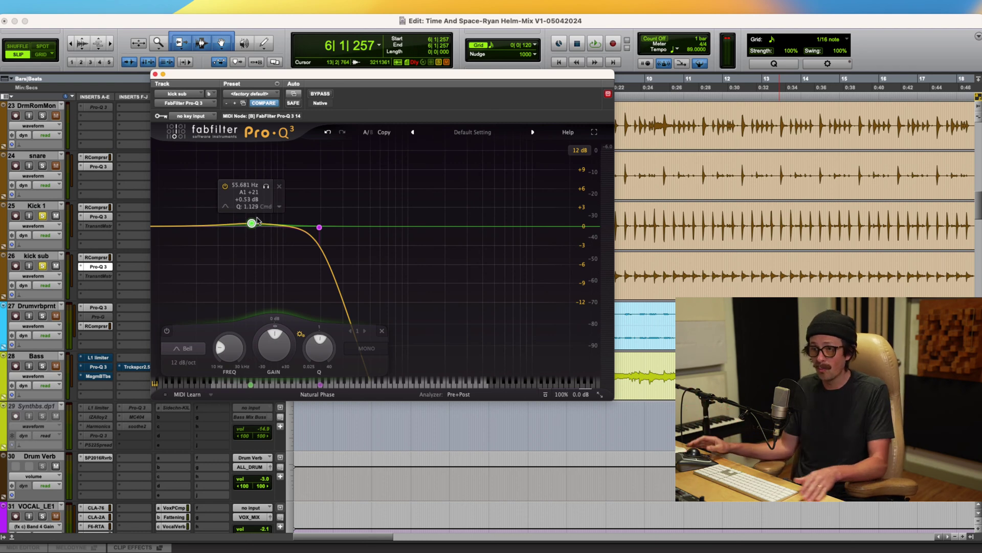
Step: In Kick 1's Pro-Q 3, add a +0.48 dB bell at about 55 Hz and a slight bell cut just above it during playback
left_click(97, 216)
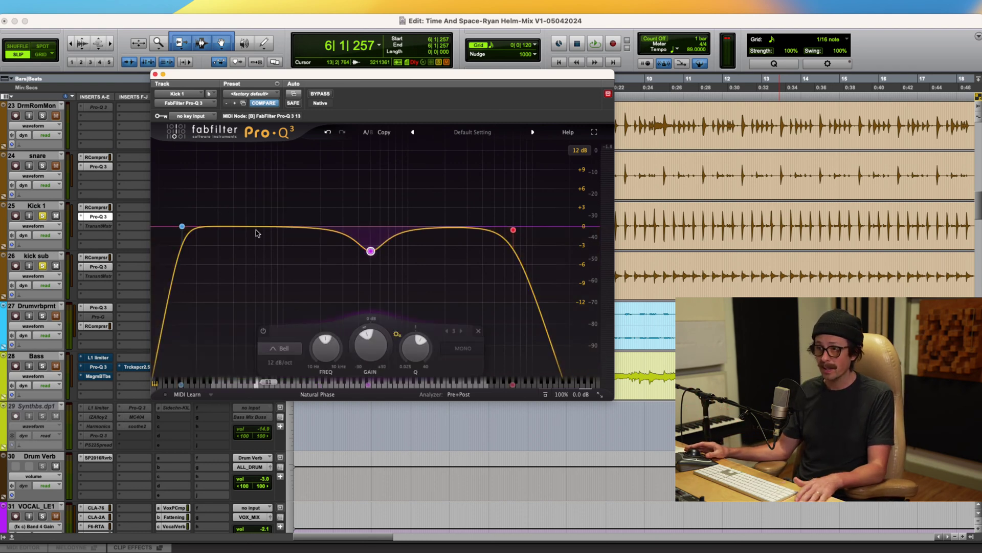
left_click_drag(240, 225, 252, 225)
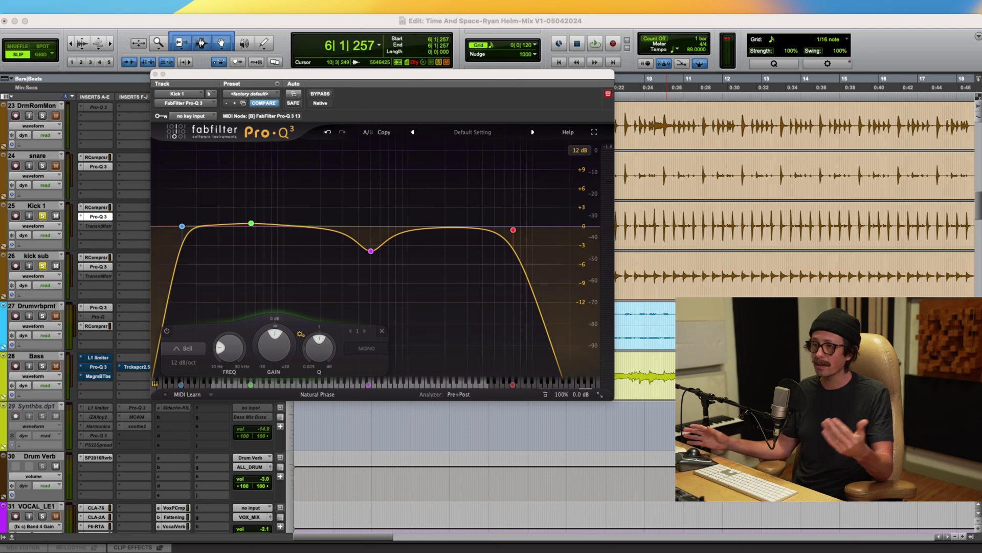
key("super+Tab")
key("space")
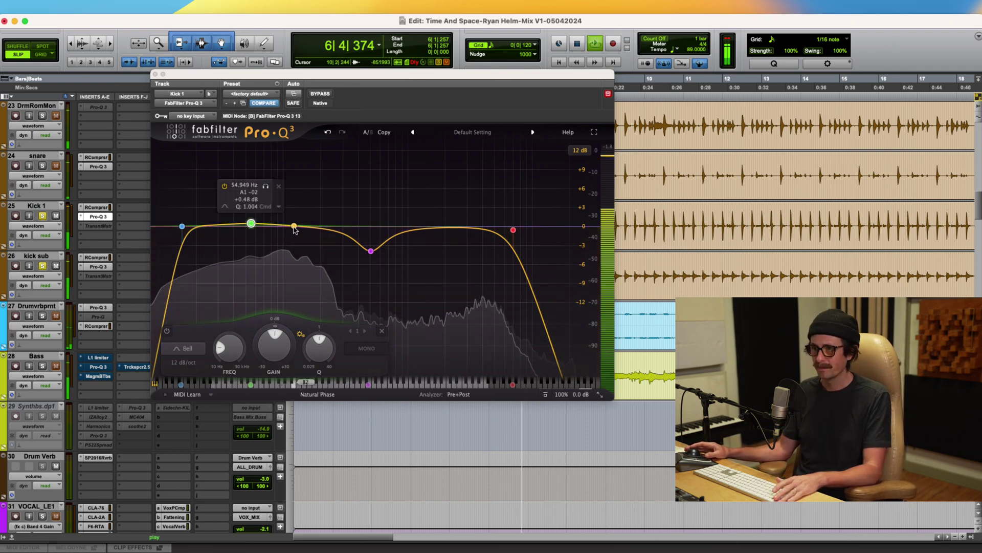
left_click_drag(285, 227, 283, 234)
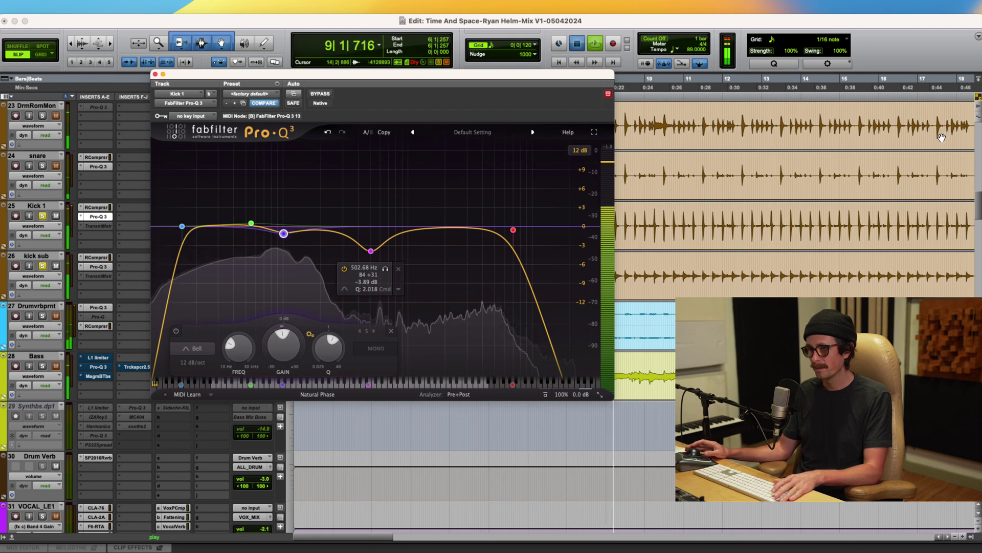
key("space")
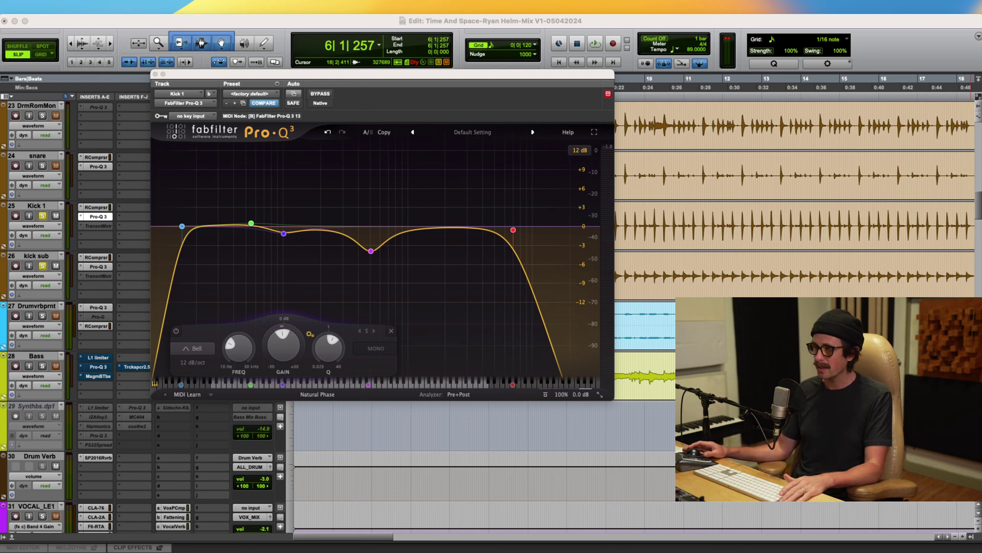
left_click(261, 25)
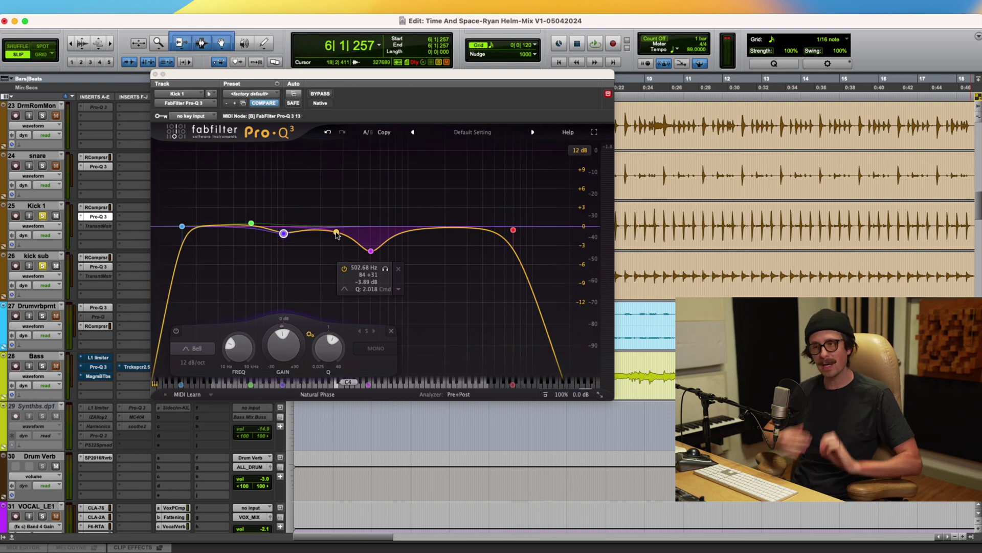
Step: Recheck kick sub's Pro-Q 3, close it, and mute Kick 1's LOUDER! send
left_click(106, 269)
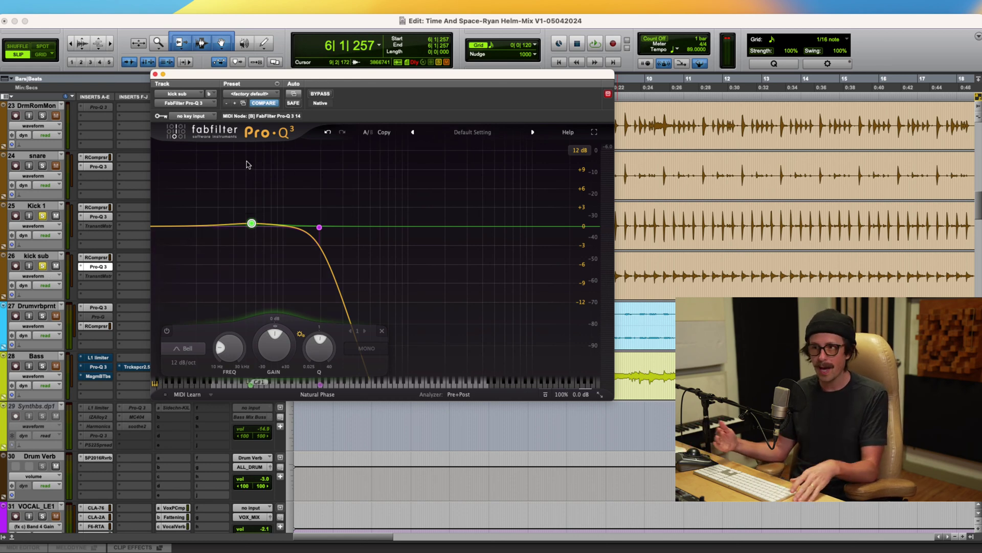
left_click(155, 75)
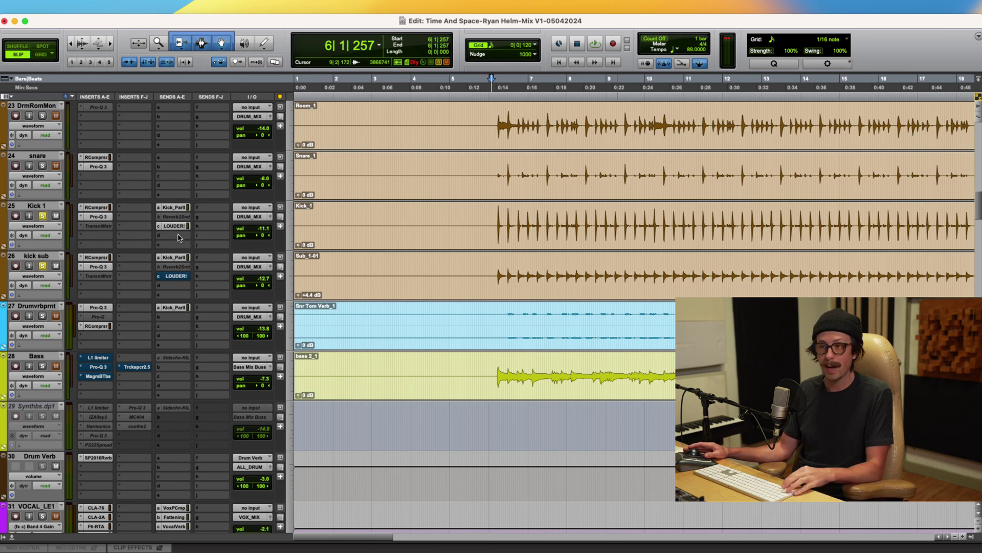
left_click(177, 208)
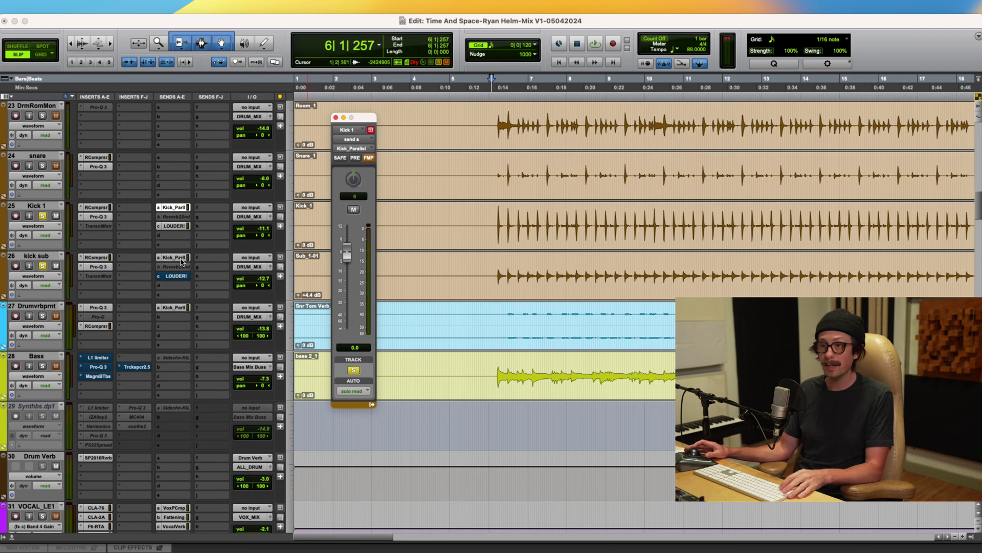
left_click(179, 226)
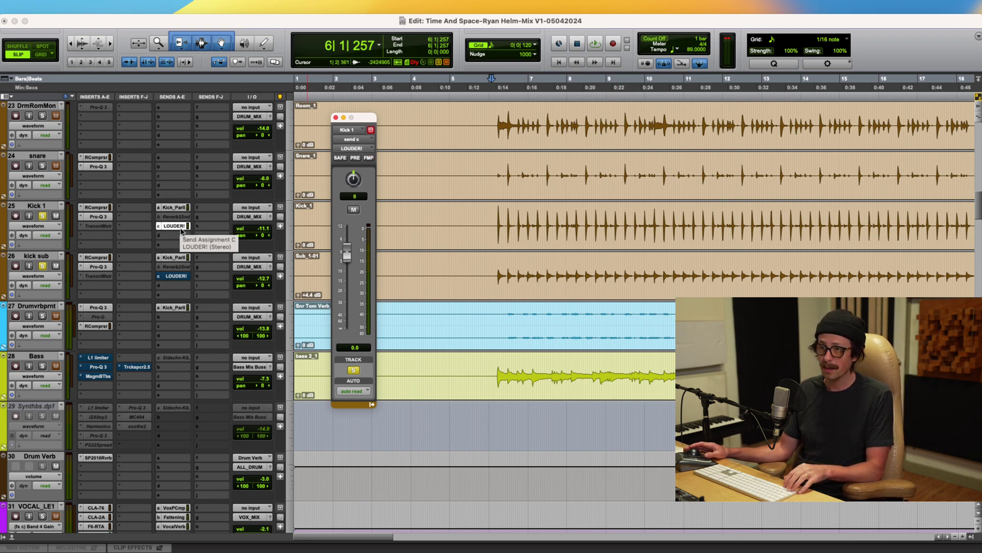
left_click(181, 227, "ctrl+super")
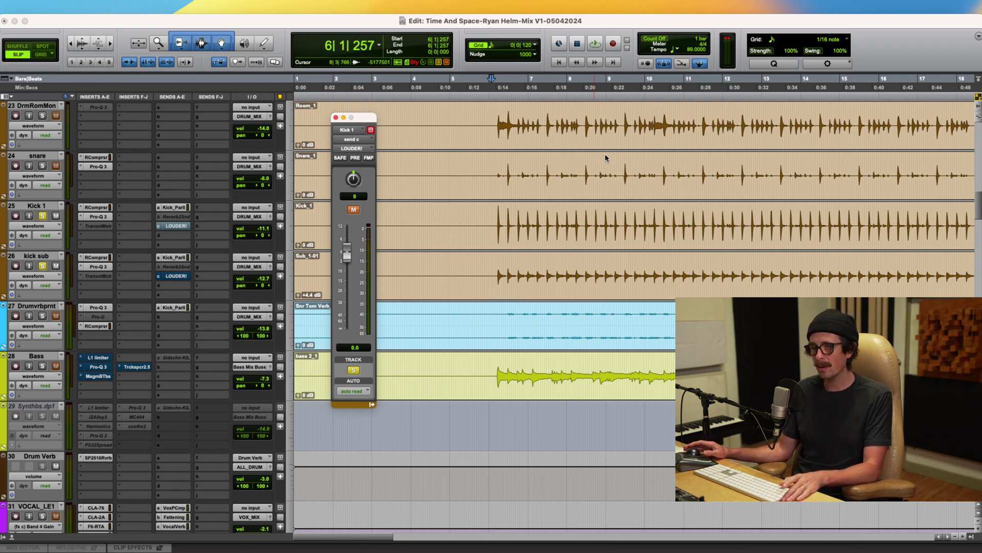
Step: Open the SPL HawkEye meter on Master 1 and inspect its level readings
scroll(525, 204, "up", 15)
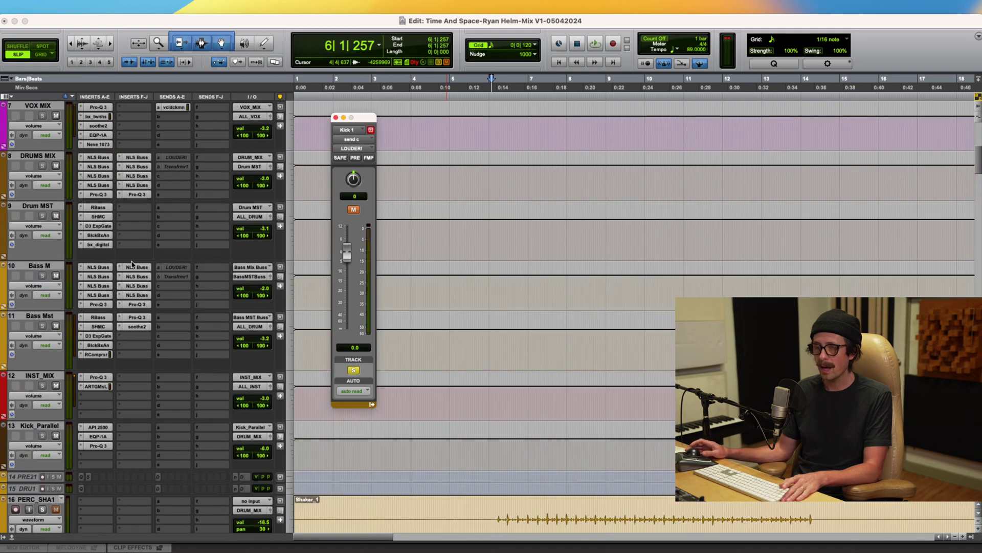
scroll(130, 262, "up", 3)
left_click(99, 206)
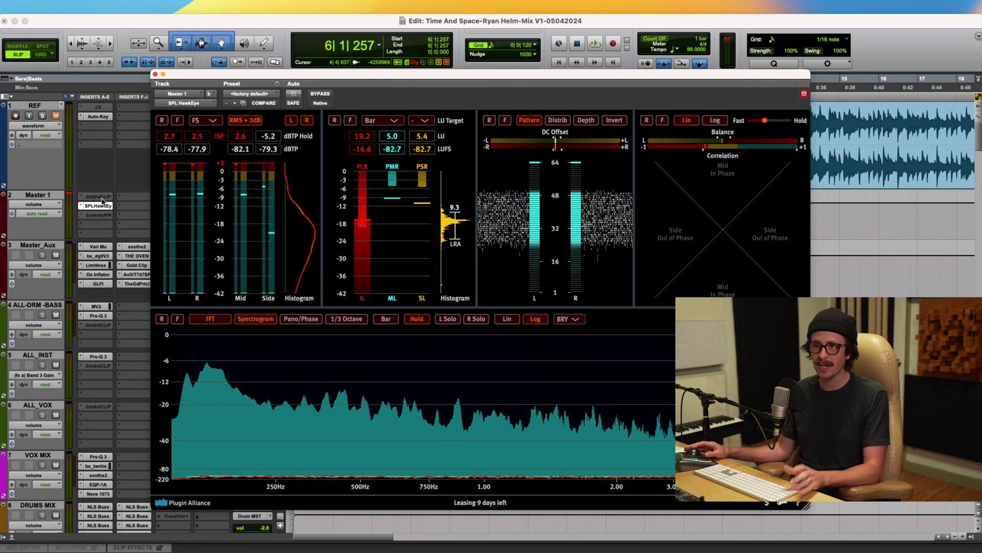
left_click(66, 196)
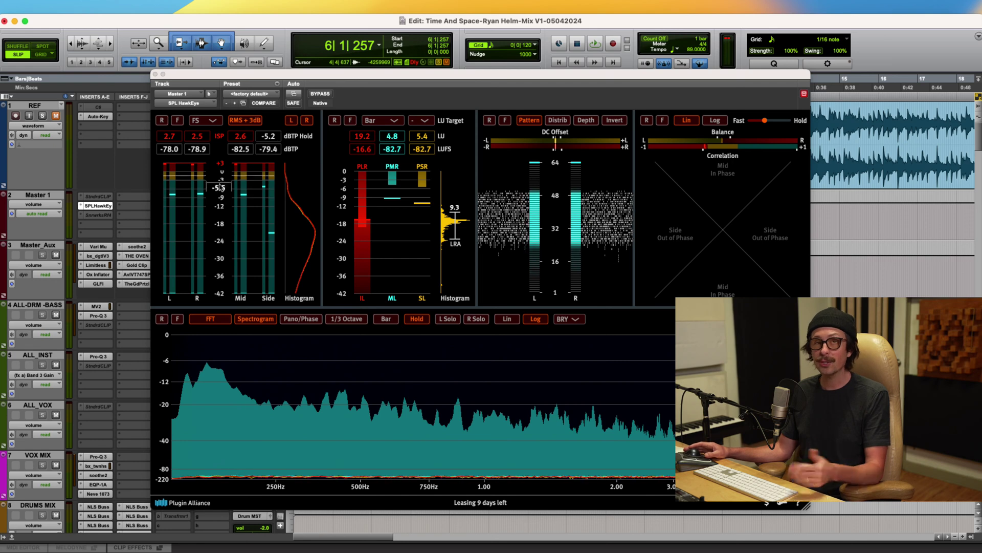
left_click(247, 152)
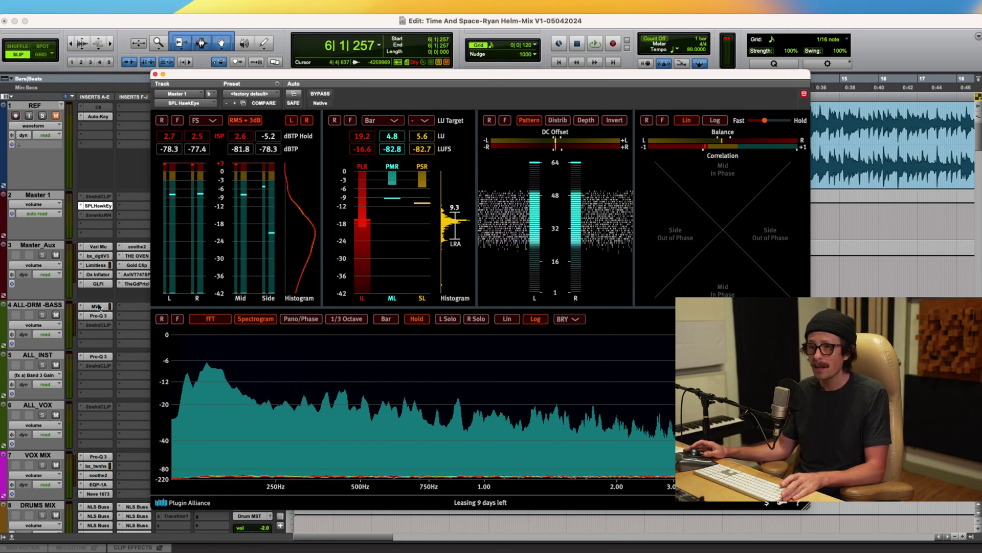
Step: Return to the kick tracks, move the HawkEye meter clear of their volume controls, and play the soloed kicks
scroll(76, 349, "down", 10)
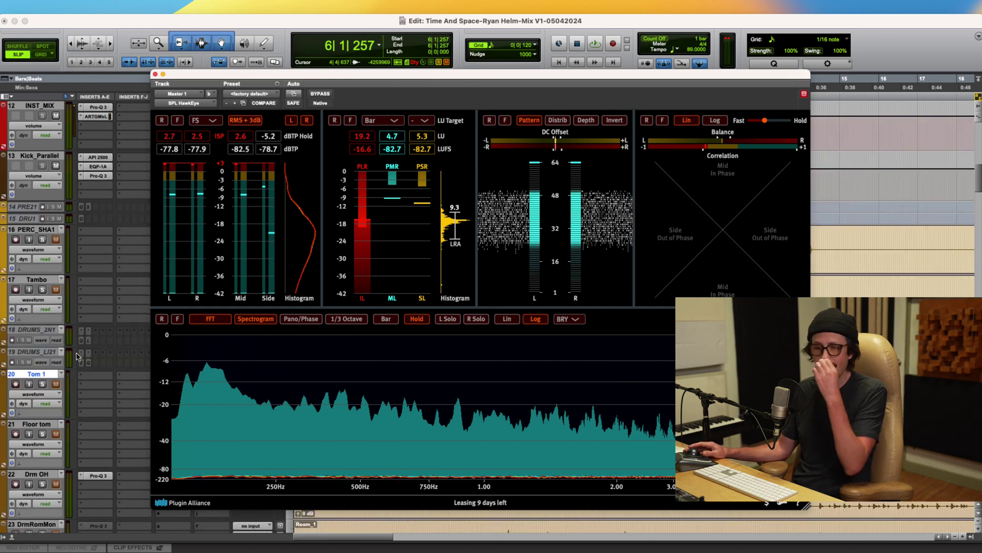
scroll(76, 357, "down", 4)
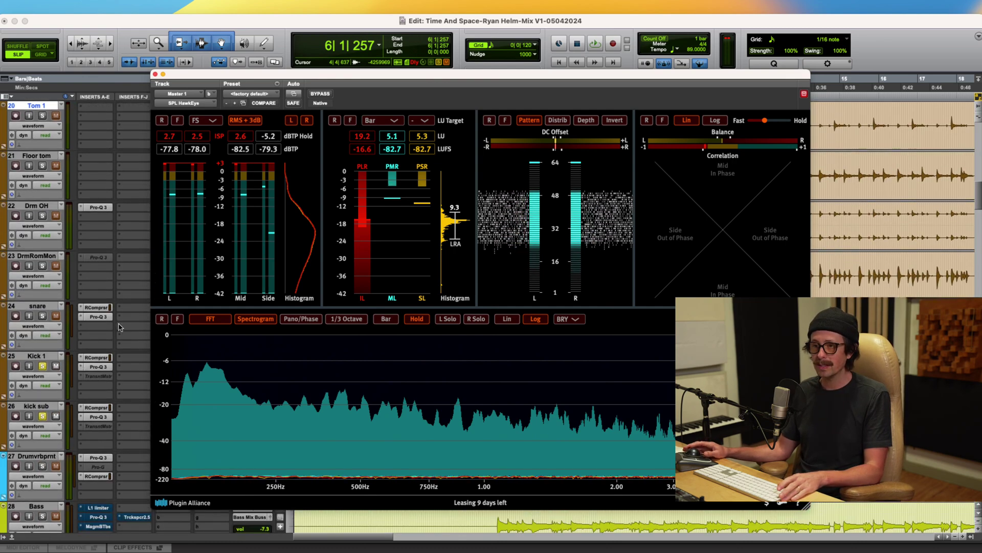
left_click_drag(331, 75, 422, 55)
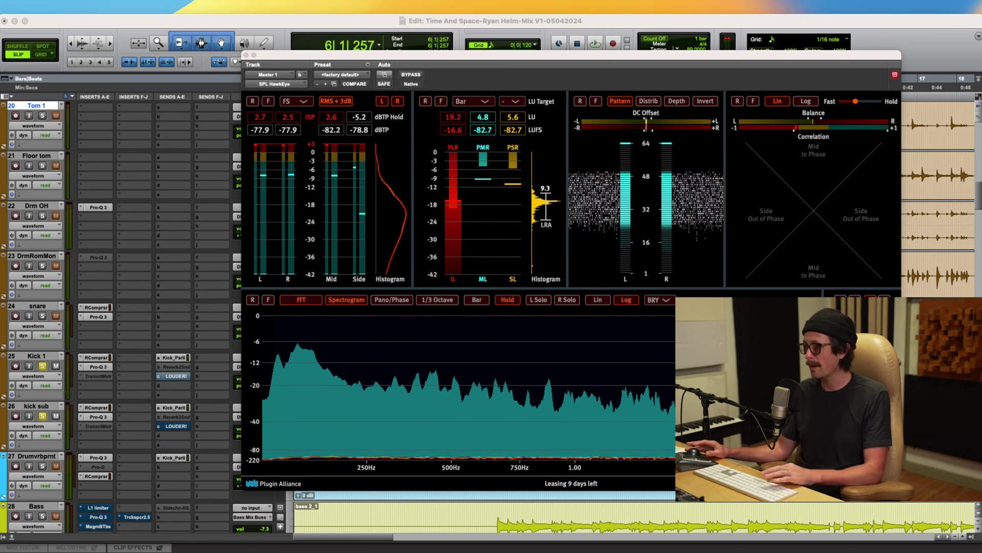
left_click(450, 154)
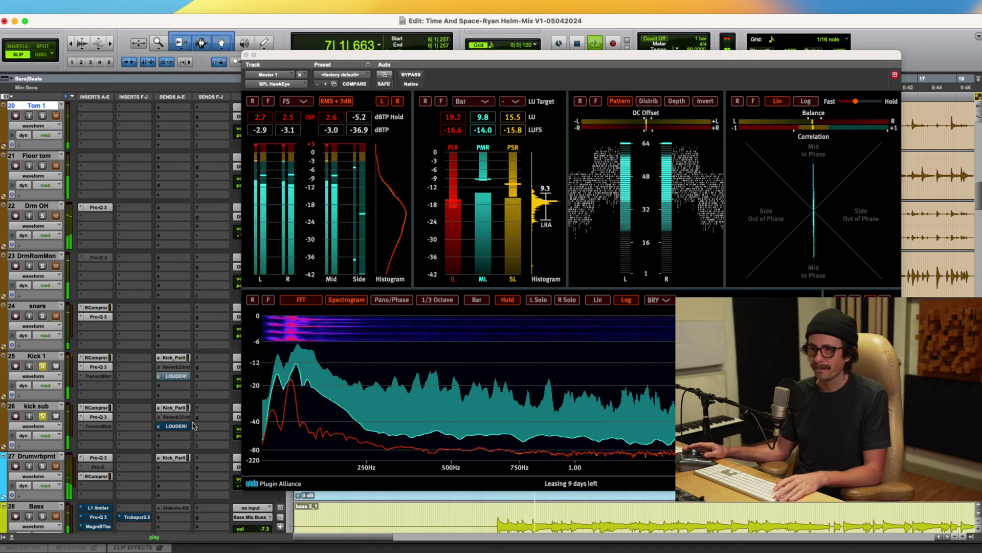
left_click_drag(366, 54, 417, 47)
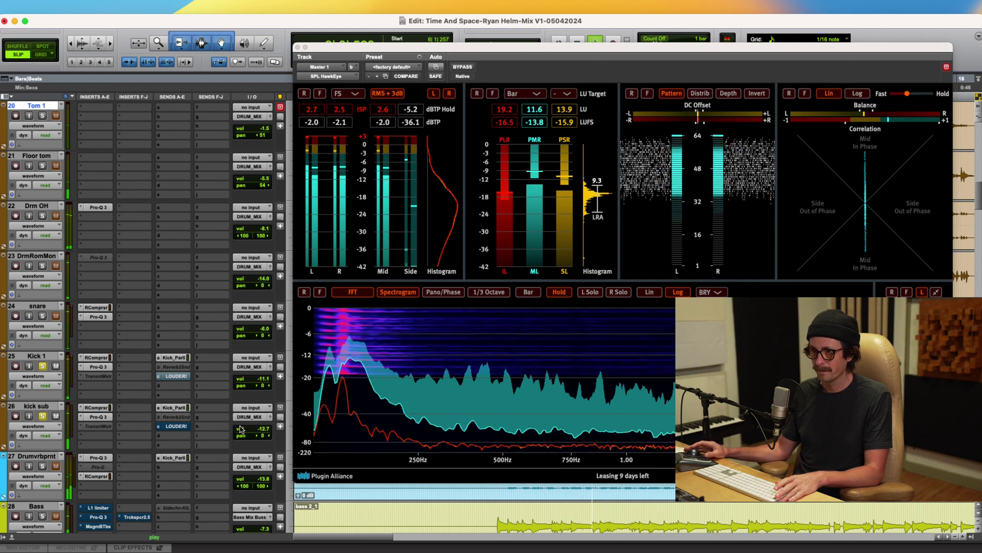
Step: Lower kick sub's volume to -16.0 and Kick 1's to -12.4 while watching the HawkEye meter, and close the meter
mouse_move(262, 429)
left_mouse_down()
mouse_move(263, 446)
mouse_move(265, 432)
left_mouse_up()
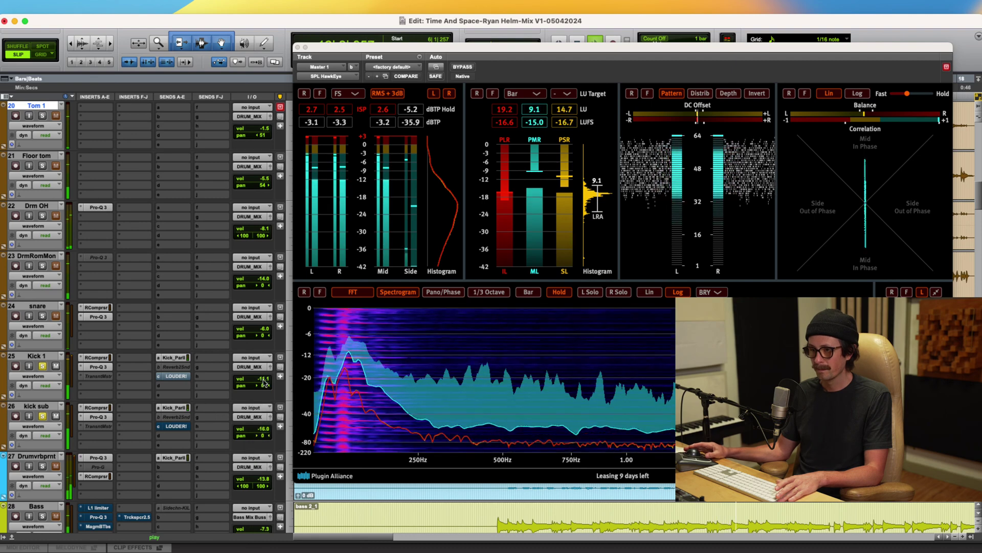
left_click_drag(264, 381, 265, 385)
left_click(417, 114)
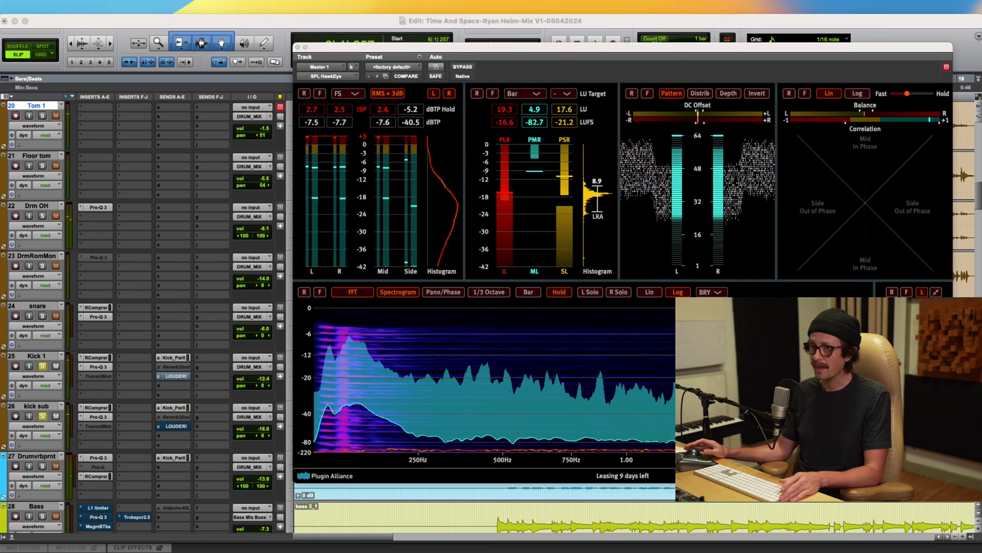
left_click(102, 22)
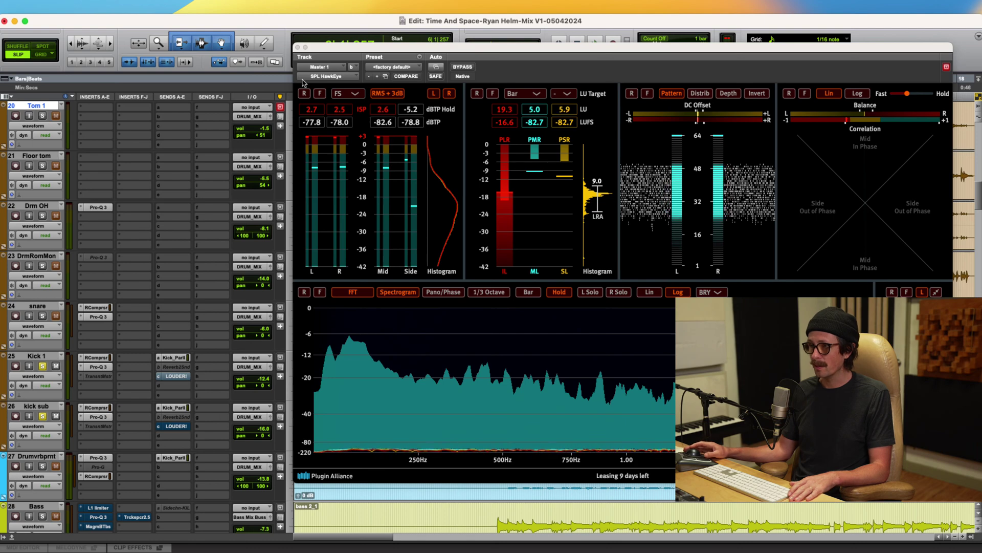
left_click(297, 47)
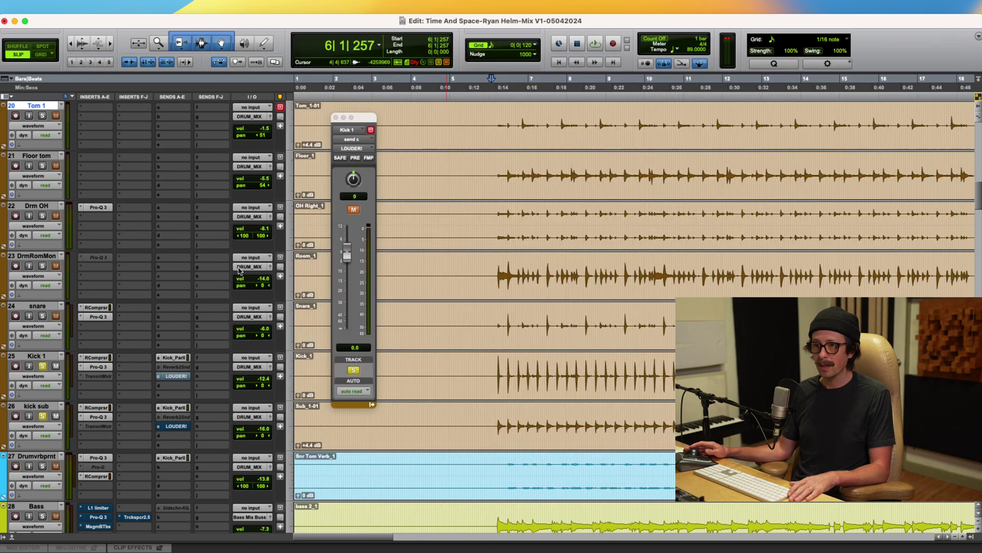
Step: Open the snare's RCompressor and move its window clear of the first drum hits in the timeline
scroll(131, 385, "down", 2)
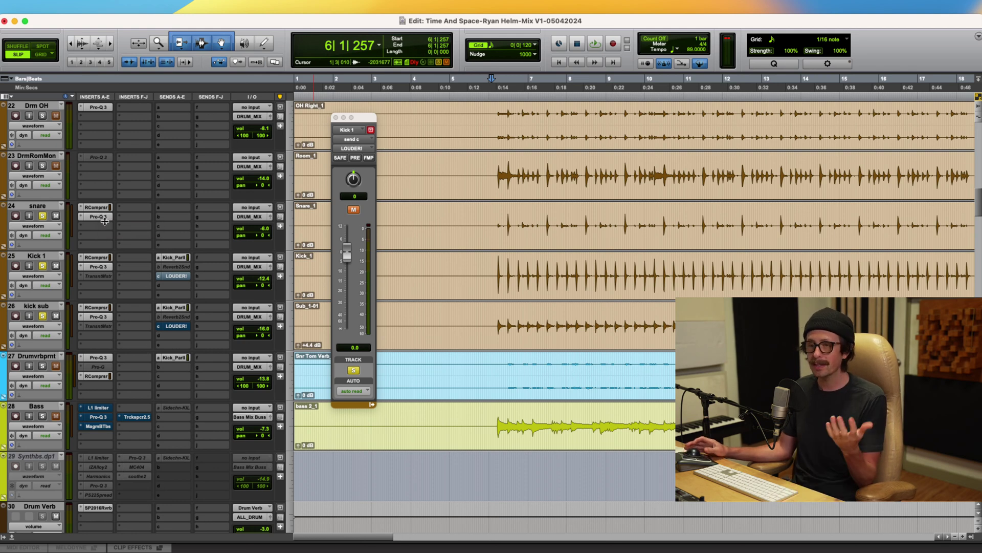
left_click(86, 208)
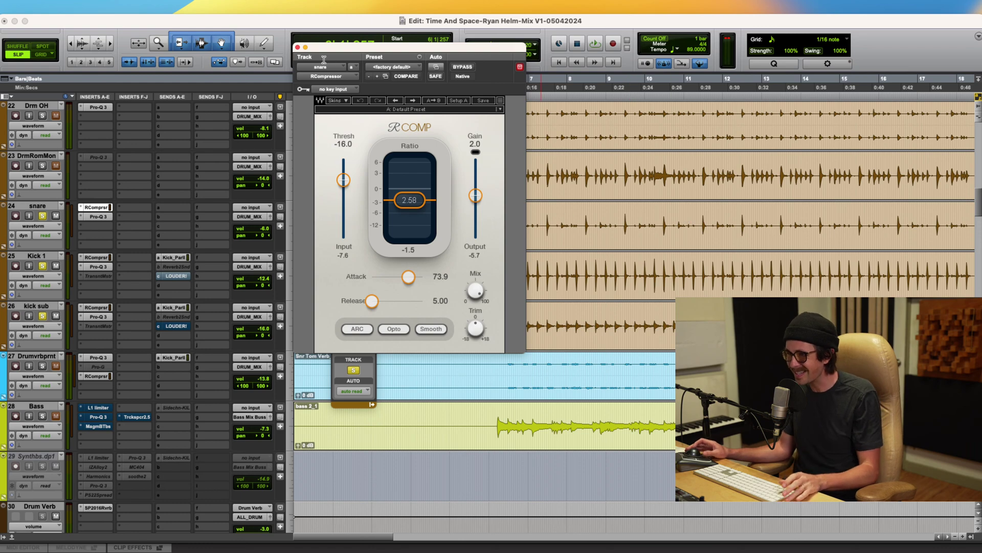
left_click_drag(335, 49, 585, 20)
Step: Place the playback start on the snare track just before its first hit at bar 6 and play the soloed drums
key("super+bracketright")
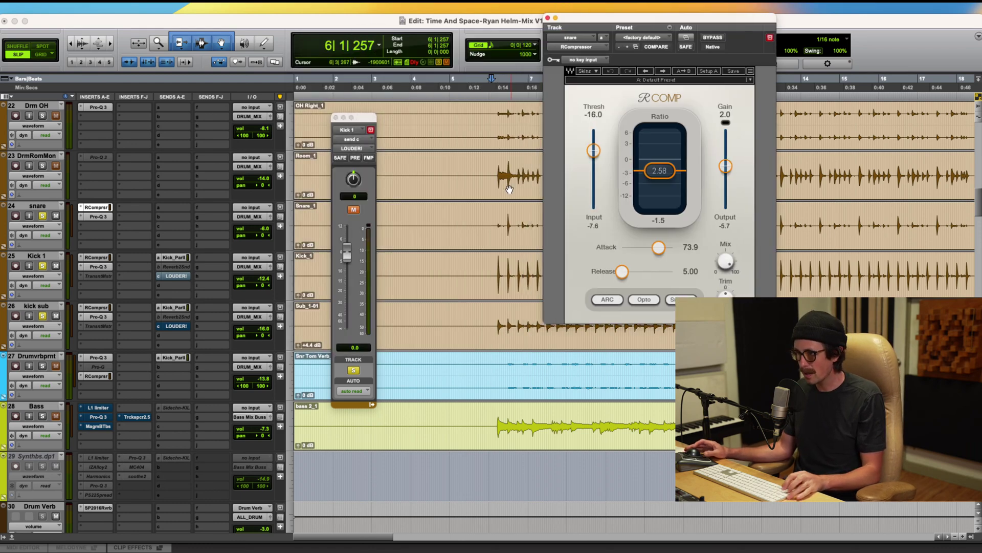
scroll(518, 232, "right", 3)
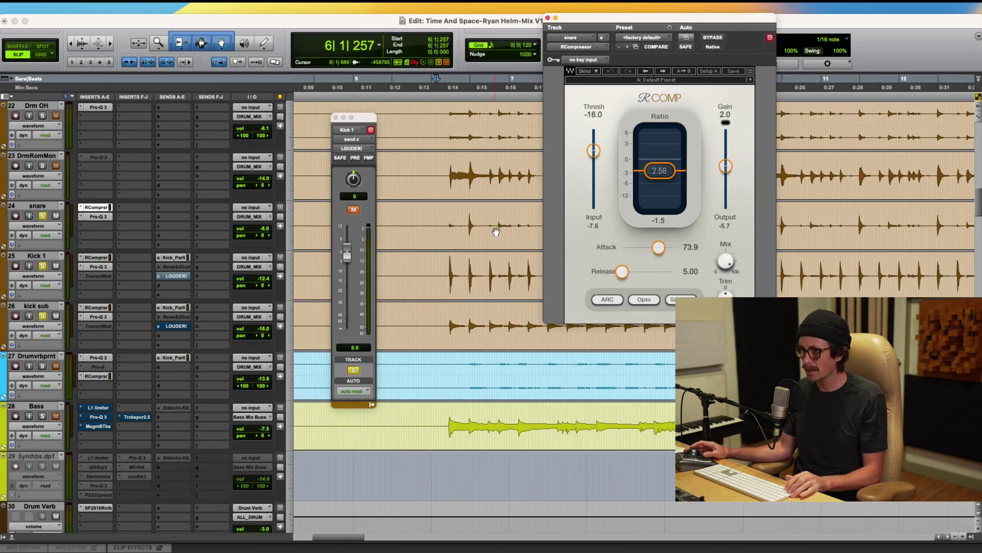
left_click_drag(441, 225, 494, 225)
left_click(439, 225)
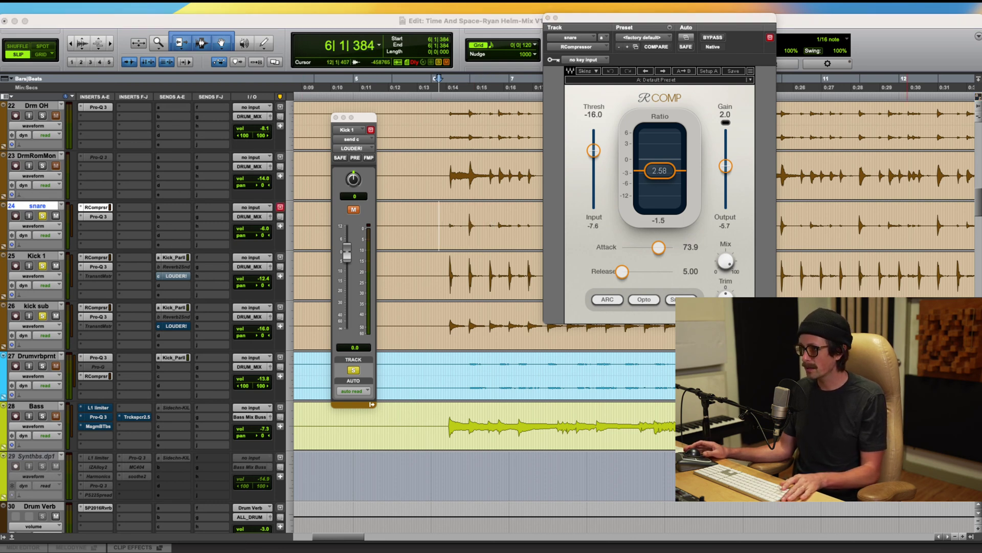
left_click(531, 328)
key("space")
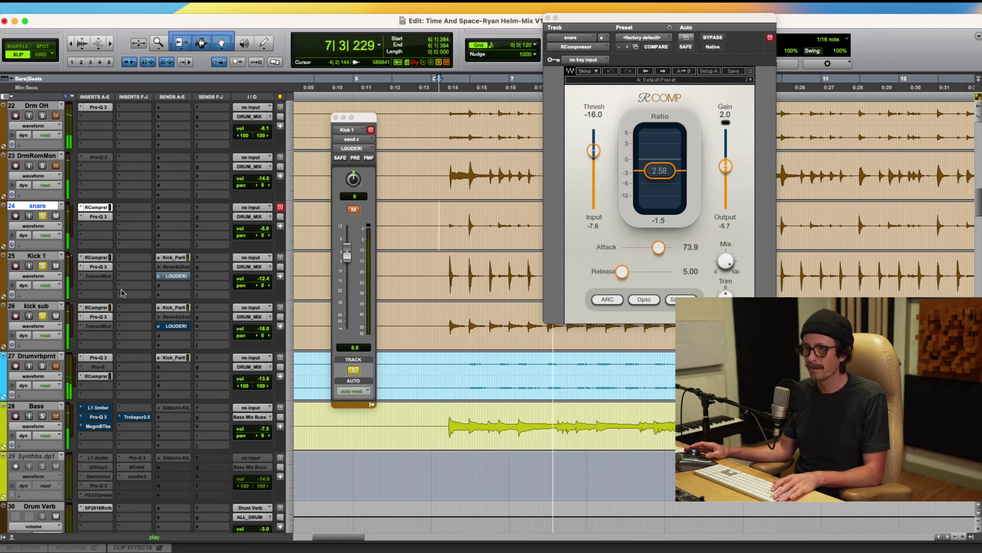
Step: Set kick sub's volume to -16.2 and toggle its solo during playback to compare the drums with and without it
left_click_drag(259, 329, 260, 331)
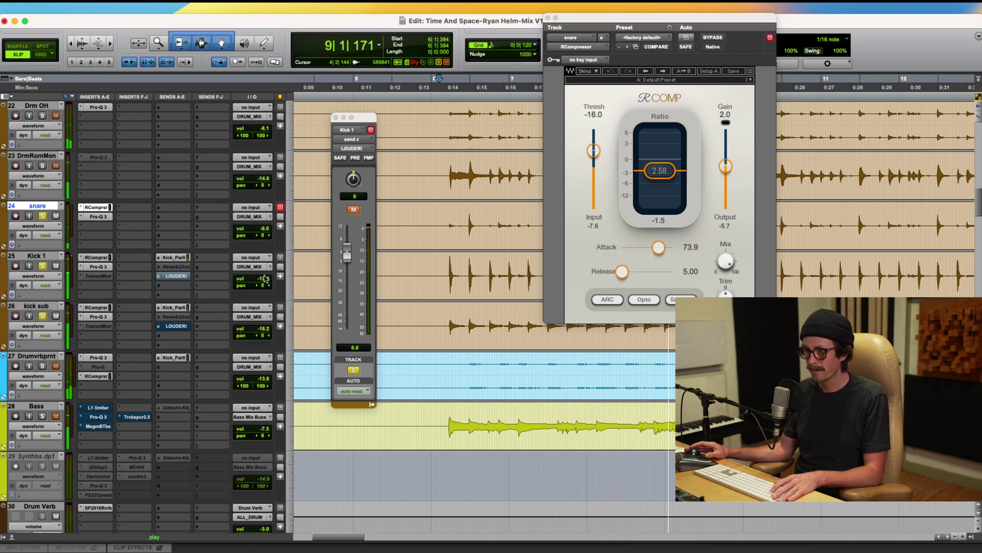
left_click(44, 316)
left_click(44, 316)
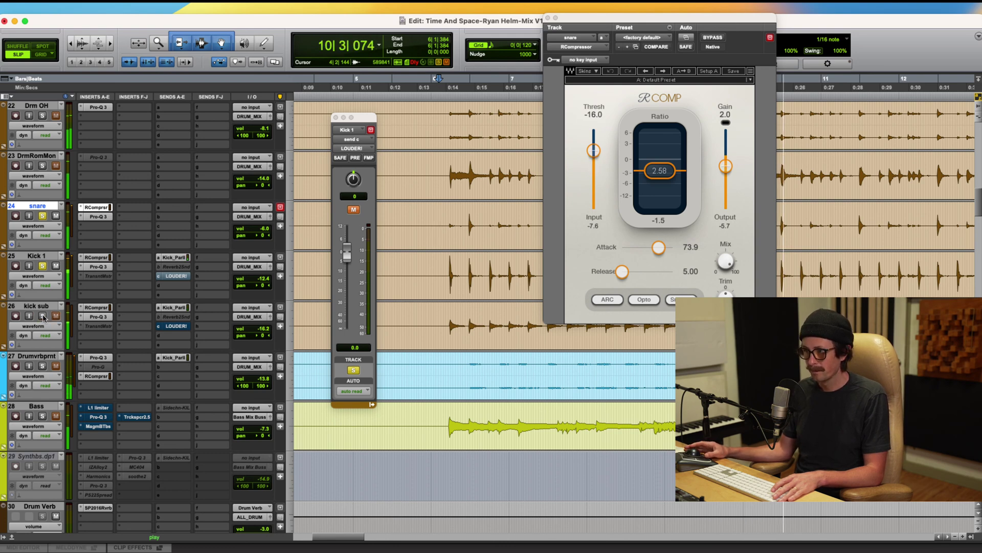
left_click(44, 317)
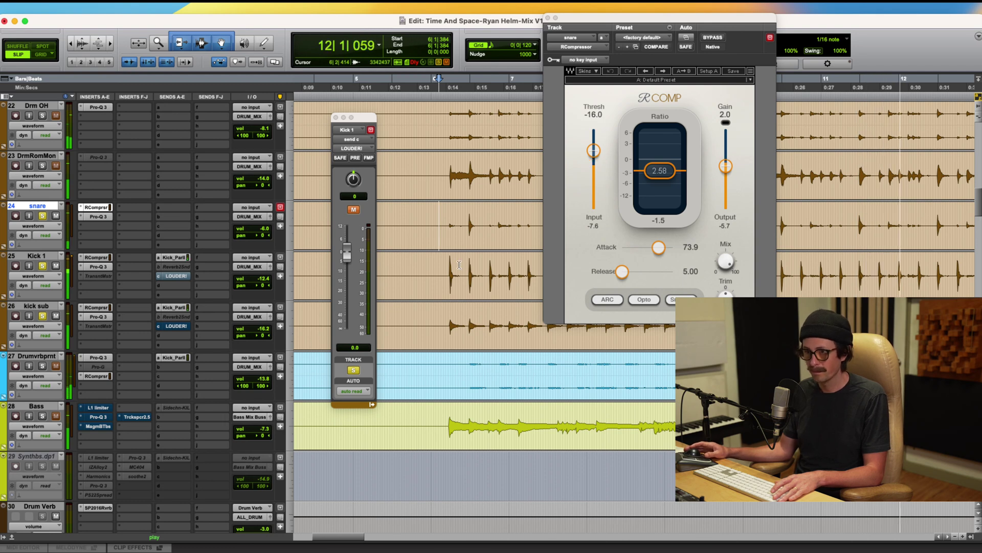
Step: Stop playback, open the Pro-Q 3 on kick sub and delete its low-frequency bell boost
key("space")
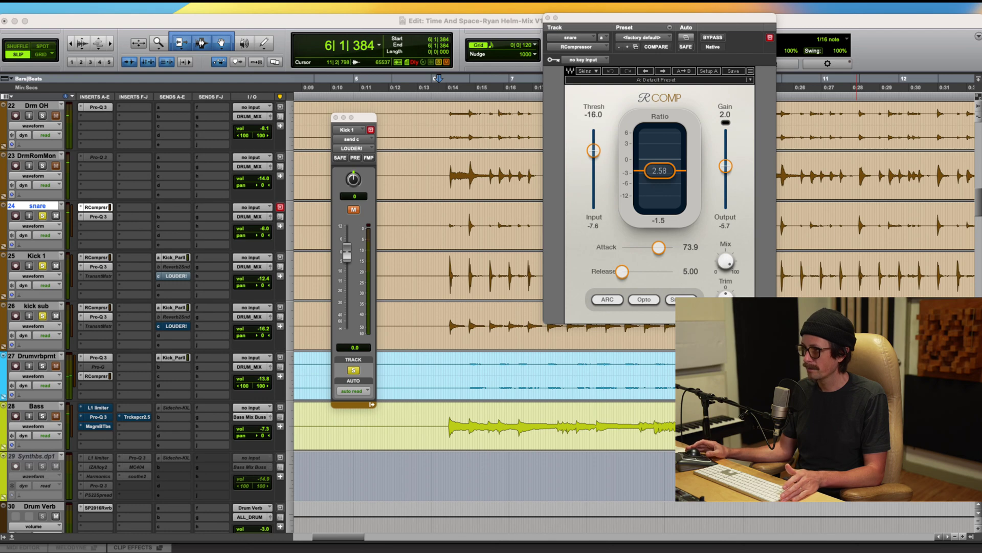
left_click(270, 24)
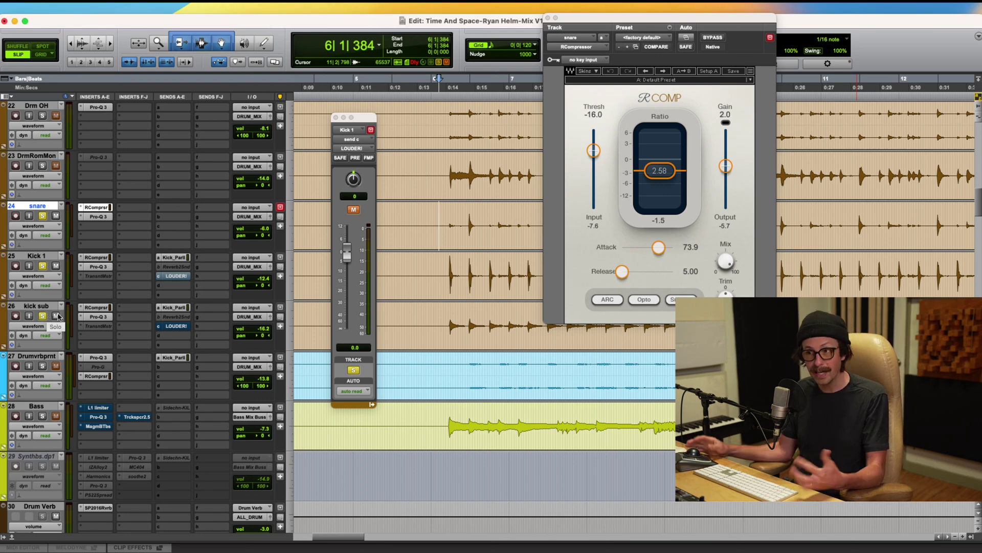
left_click(94, 318)
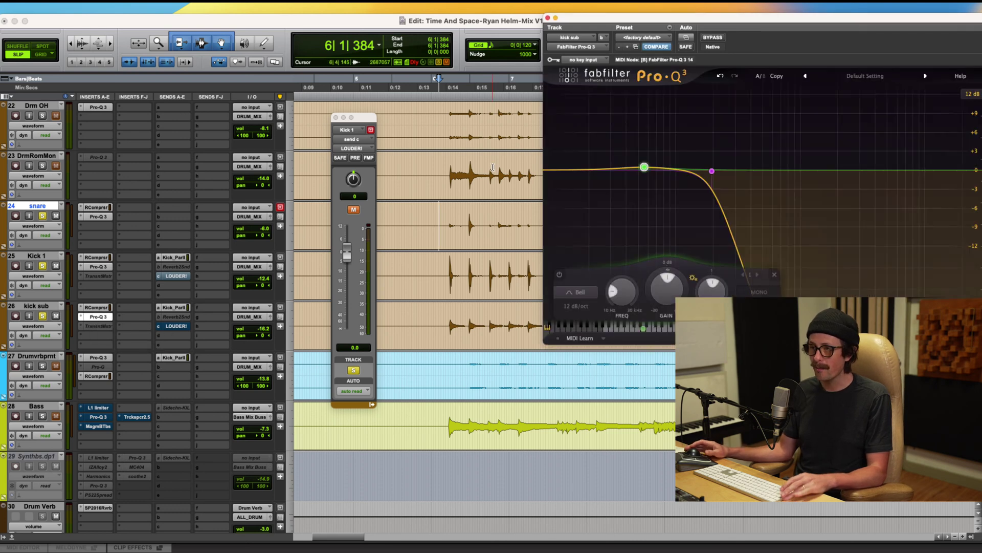
mouse_move(644, 167)
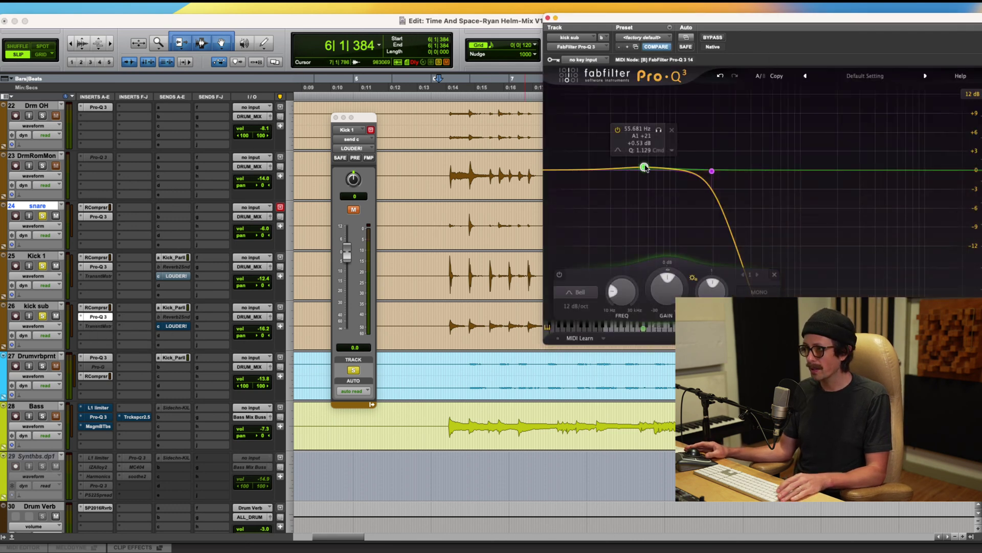
left_click(671, 130)
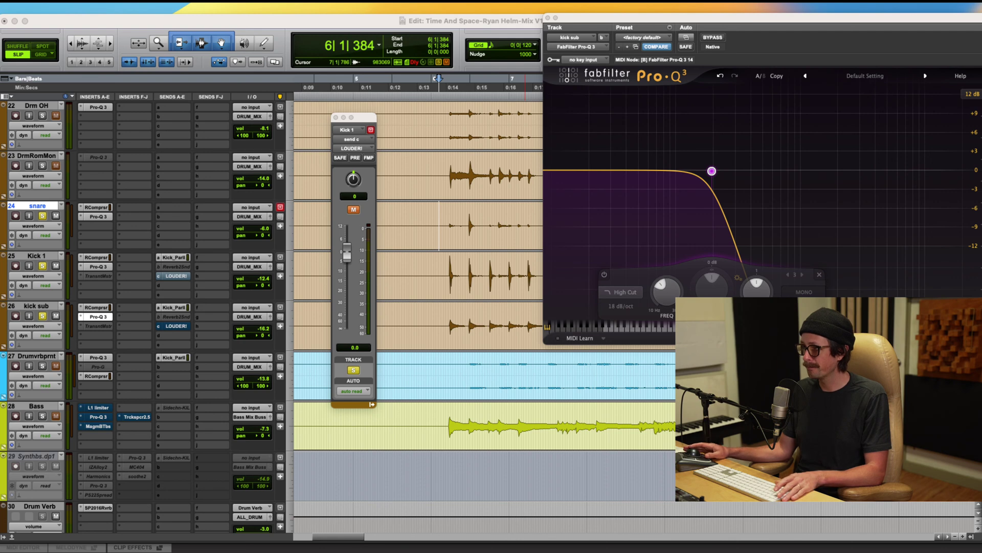
Step: Add a bell cut of about -2 dB at about 74 Hz to kick sub's EQ while the soloed drums play
left_click(861, 266)
key("space")
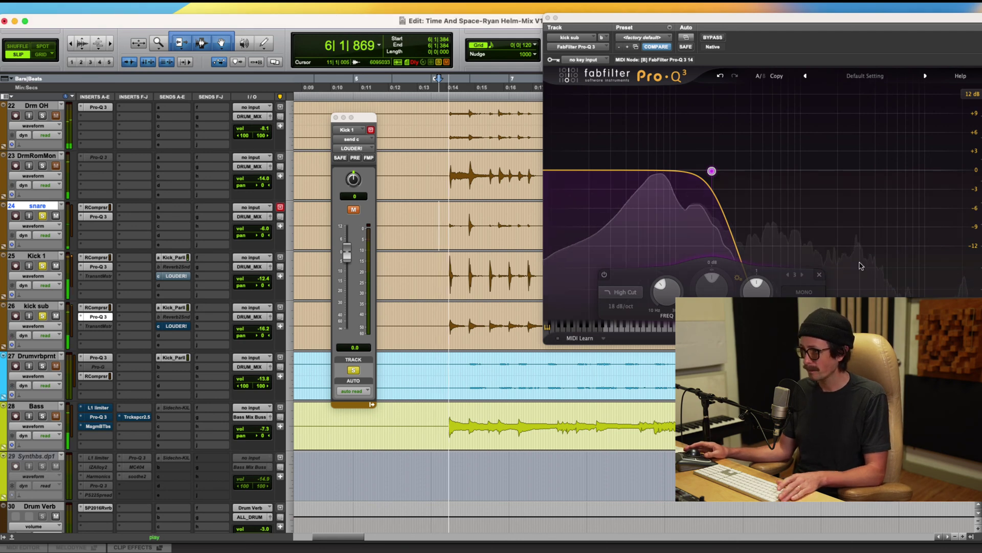
double_click(658, 126)
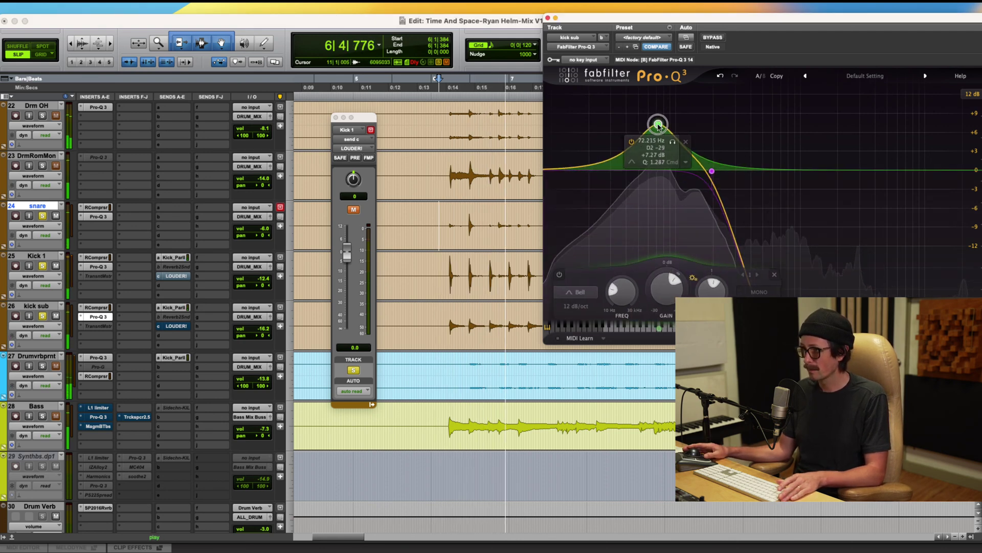
left_click_drag(659, 125, 660, 185)
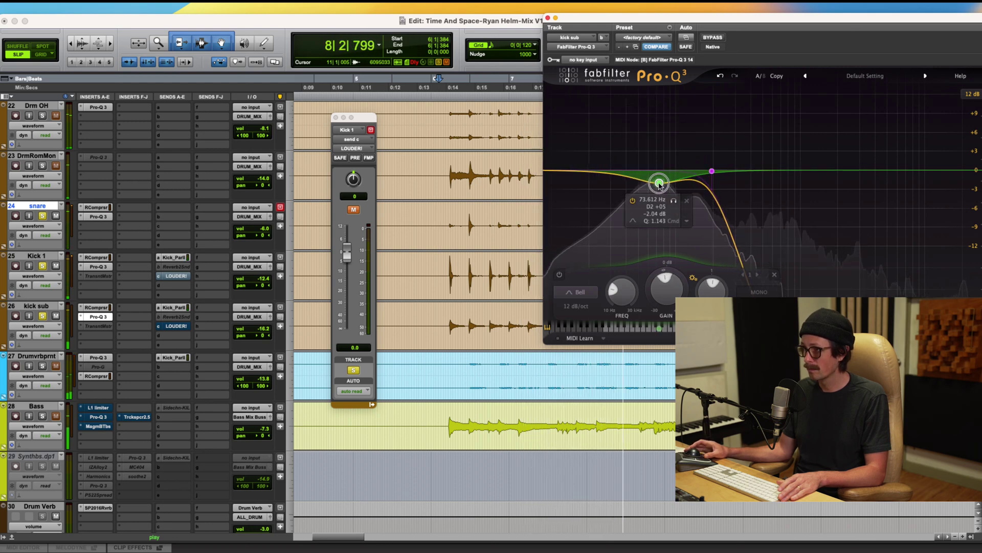
left_click(712, 171)
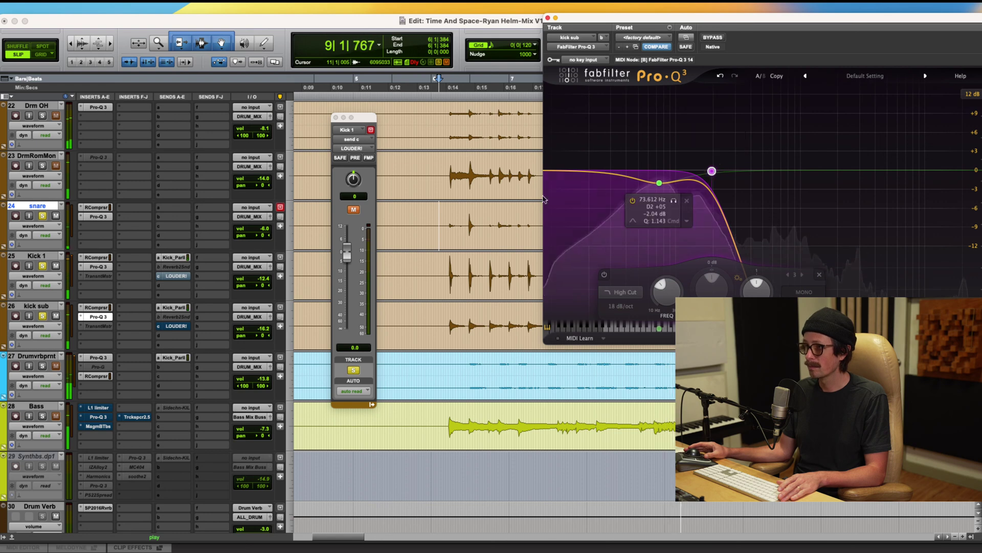
key("space")
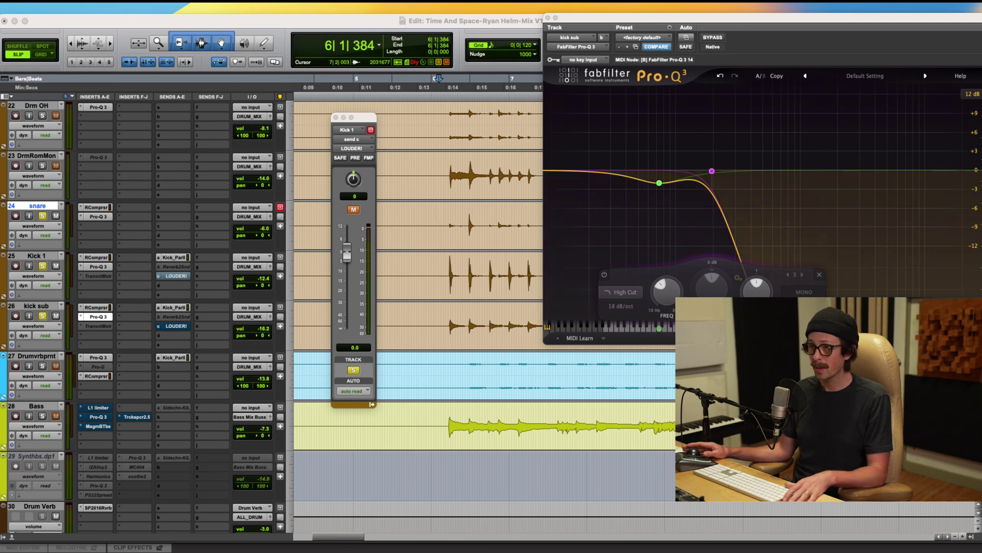
left_click(660, 179)
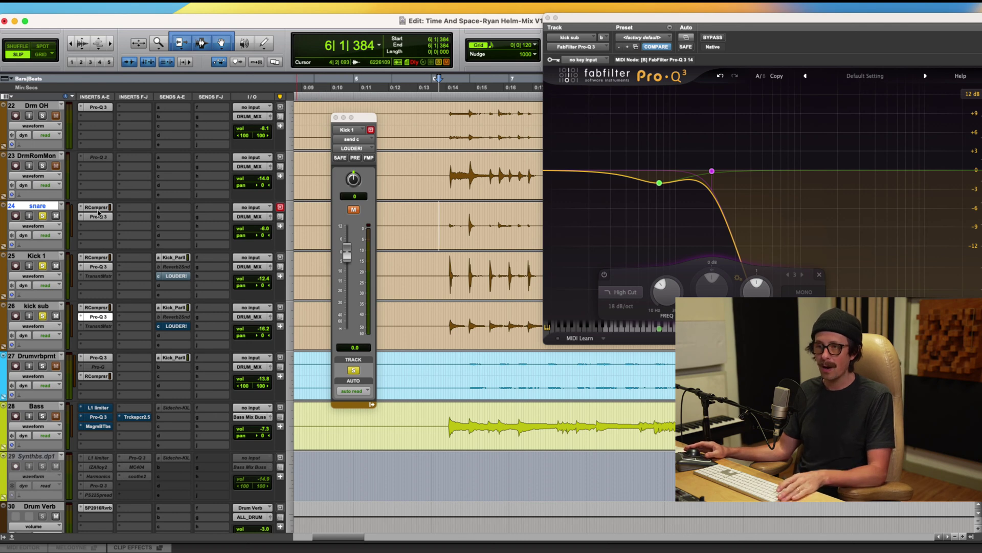
left_click(162, 207)
left_click(35, 185)
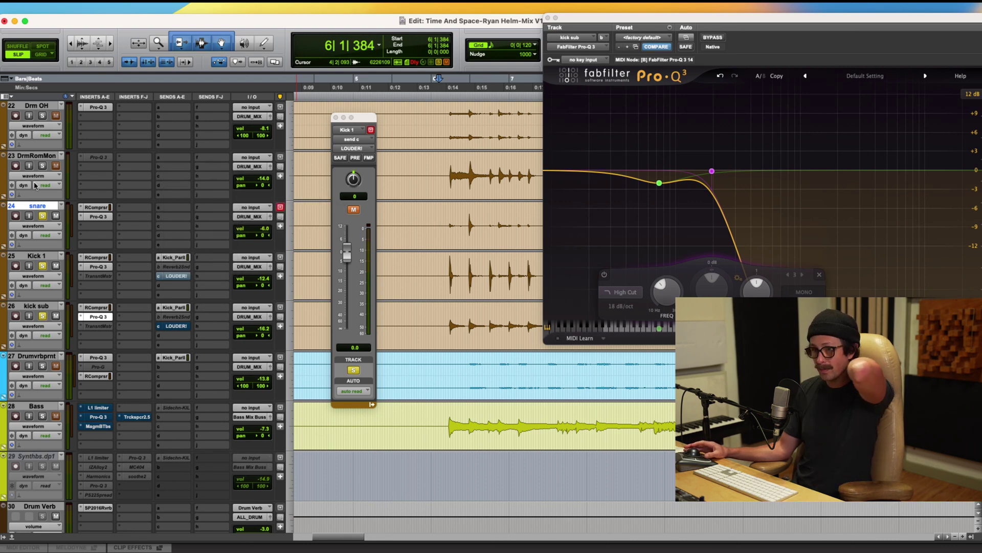
Step: Open the snare track's Pro-Q 3 and change its processing mode to Natural Phase
left_click(96, 216)
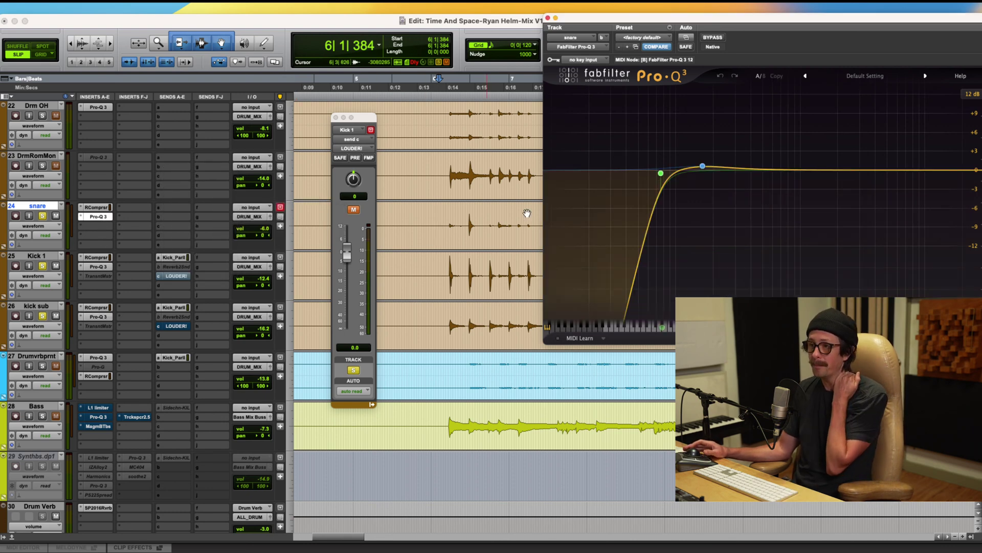
left_click_drag(737, 23, 270, 50)
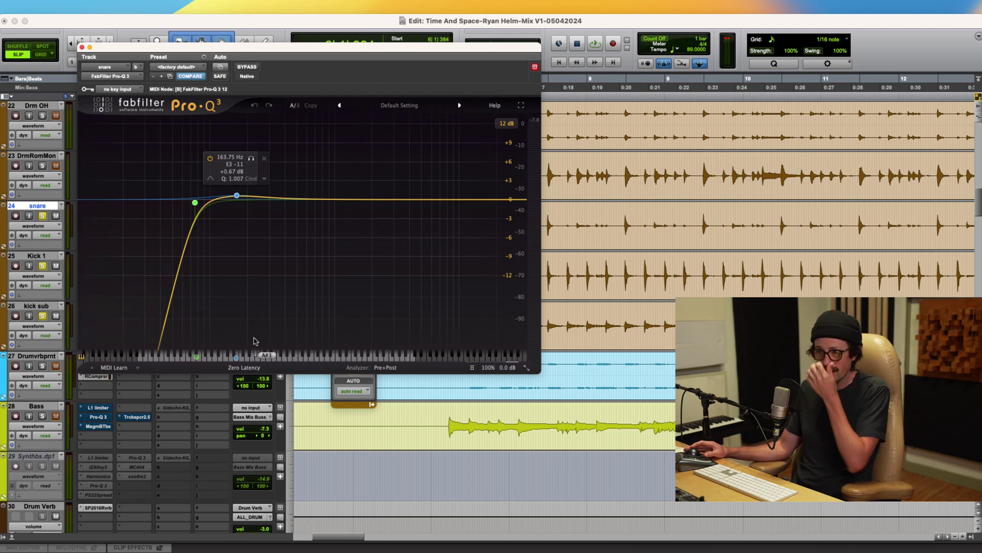
left_click(247, 368)
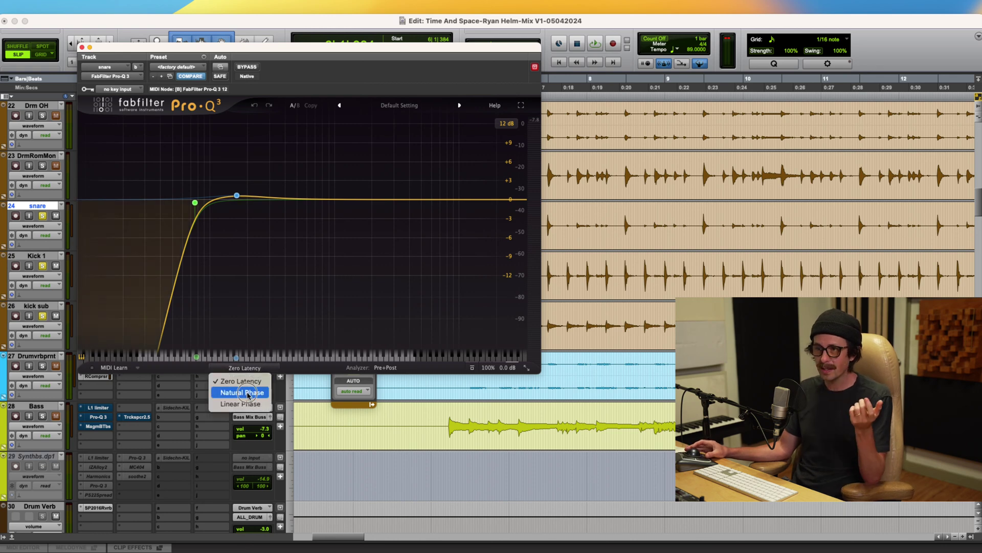
left_click(248, 393)
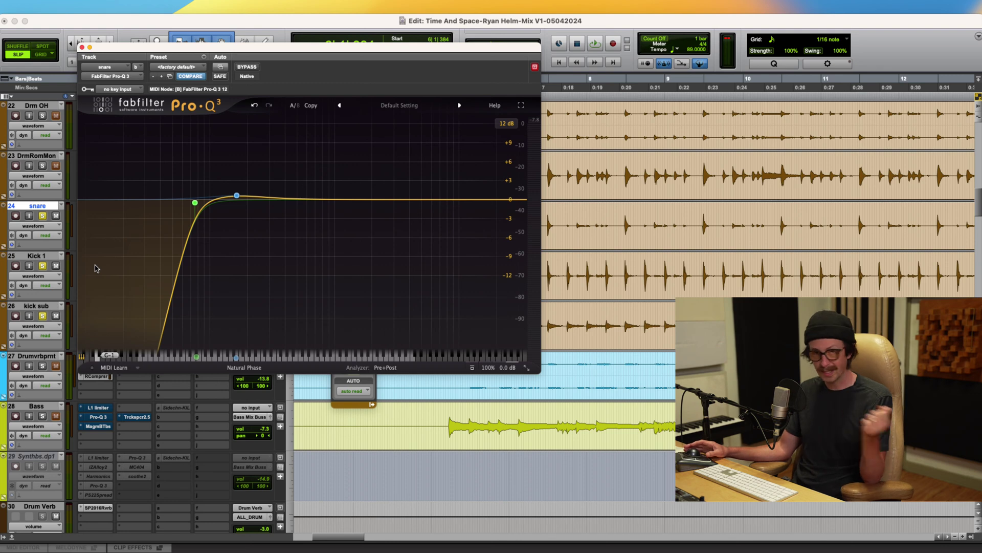
mouse_move(286, 228)
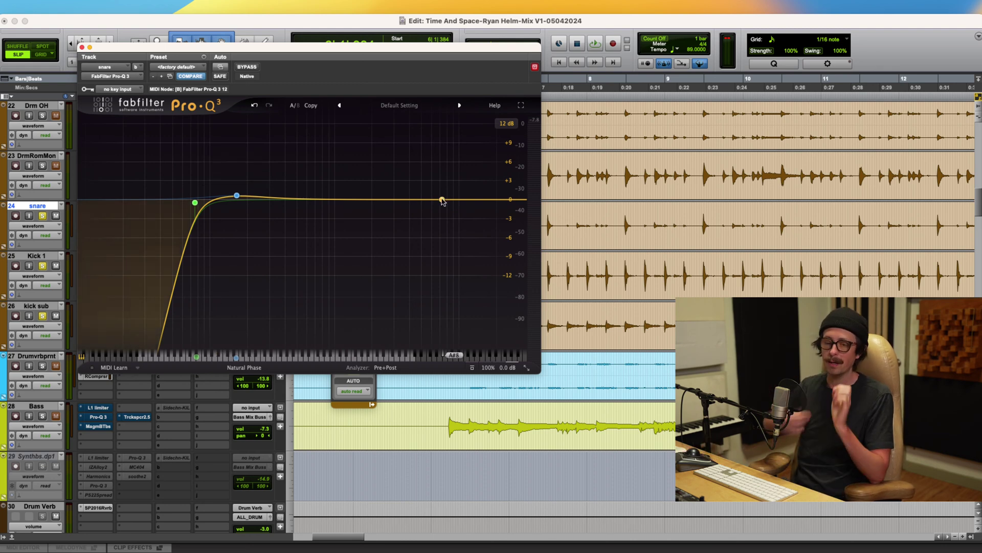
left_click_drag(123, 48, 338, 36)
Step: Add a send from the snare track to the Kick_Parallel (Stereo) bus and set the send level to 0.0 dB
scroll(73, 216, "up", 4)
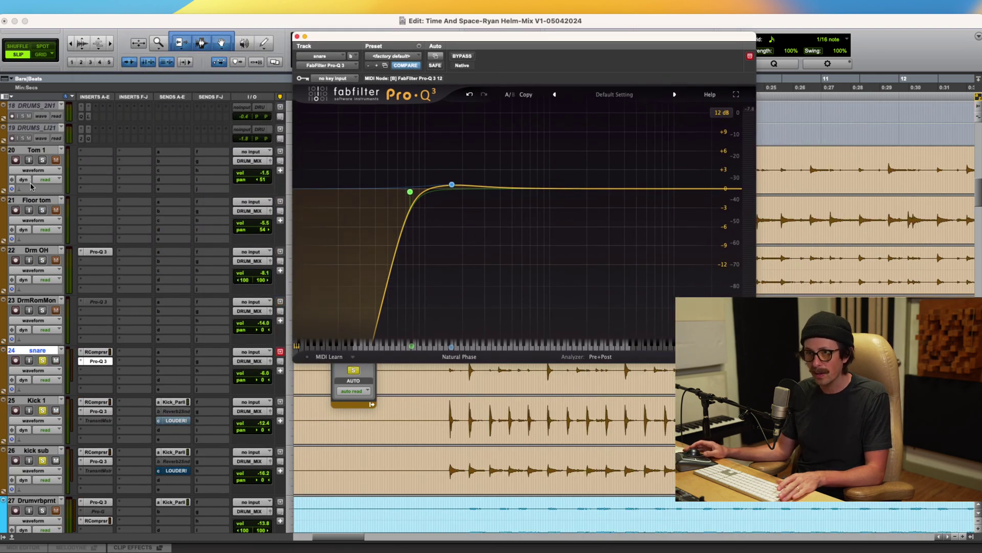
scroll(79, 250, "up", 3)
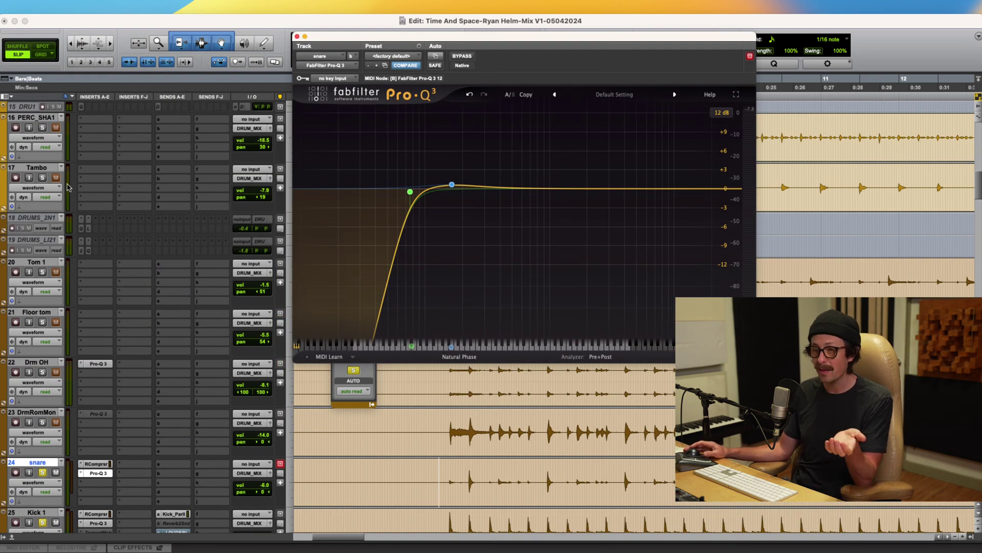
scroll(71, 200, "down", 5)
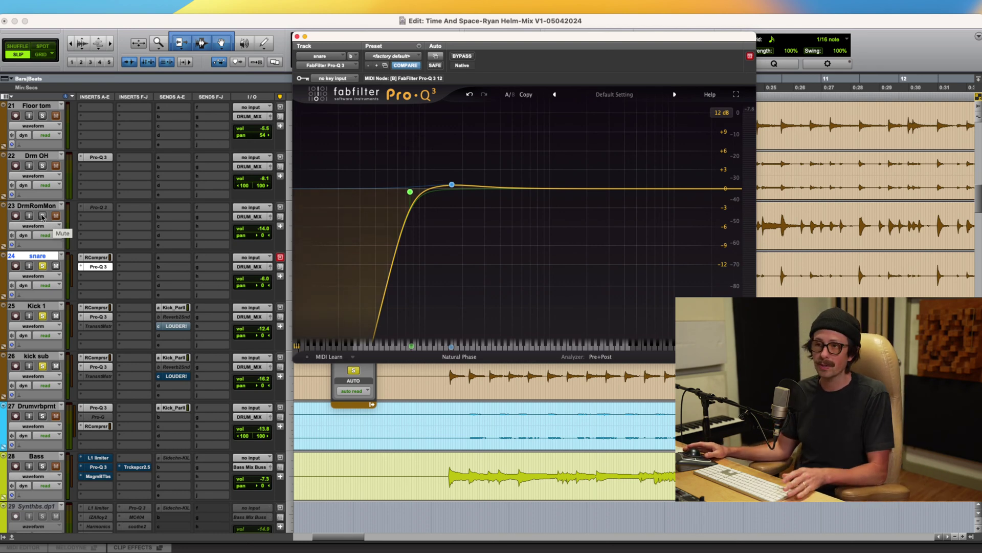
left_click(175, 261)
mouse_move(187, 266)
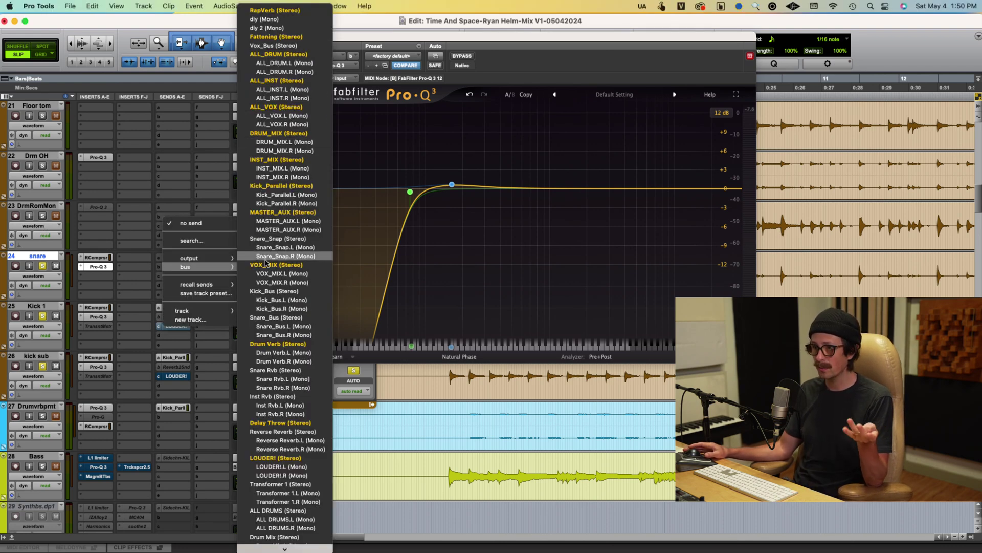
left_click(282, 186)
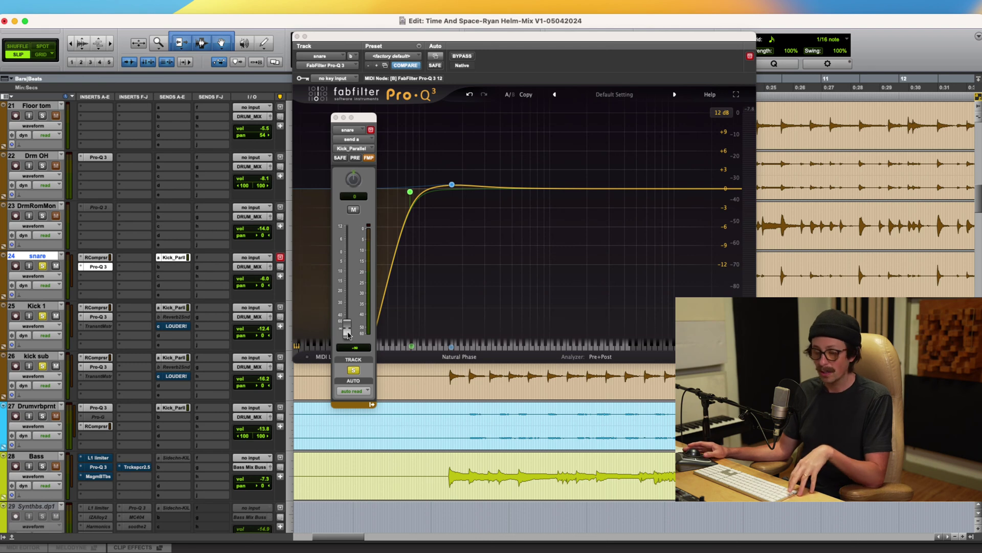
left_click(347, 332, "alt")
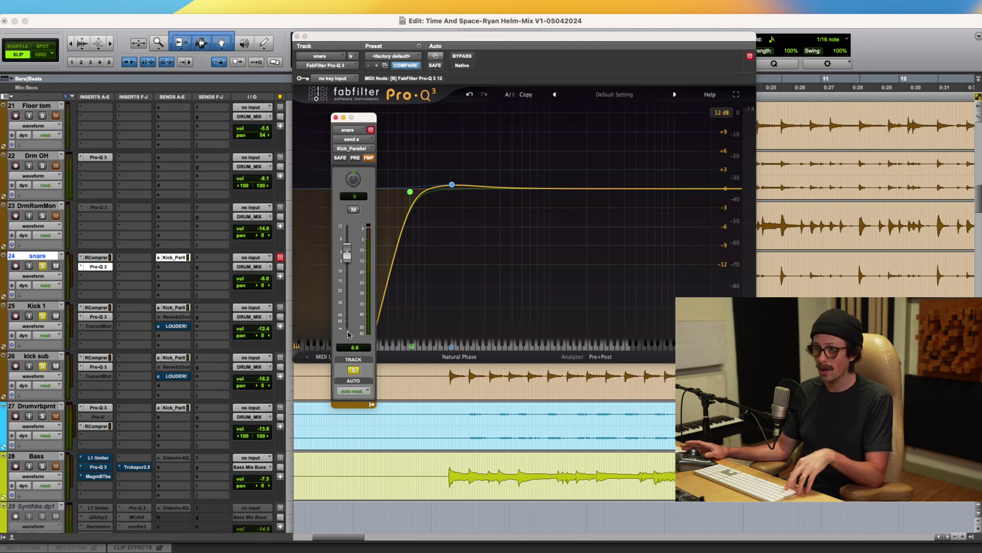
Step: During playback, add a bell cut of about 1.9 dB near 504 Hz with a Q of about 1.8 to the snare EQ
key("F3")
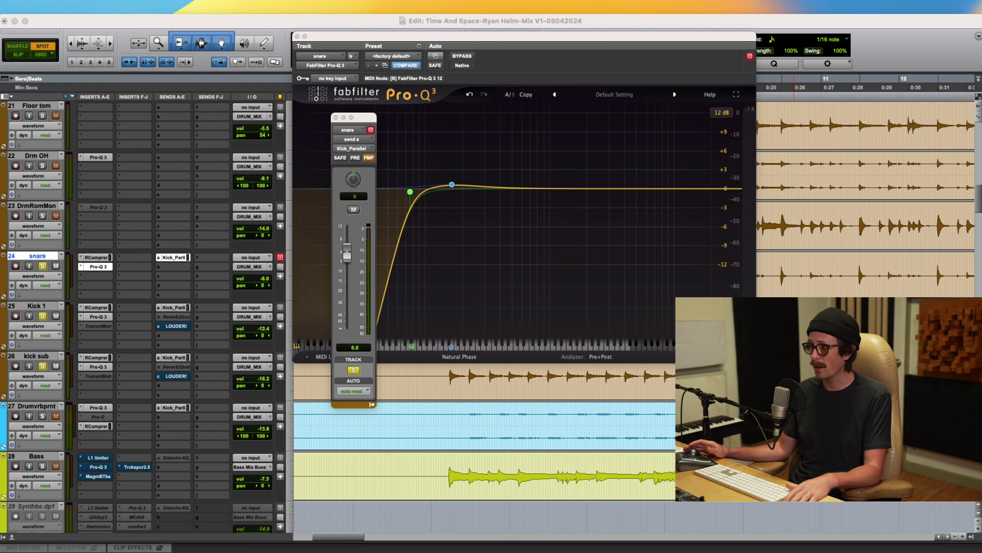
left_click(567, 241)
key("space")
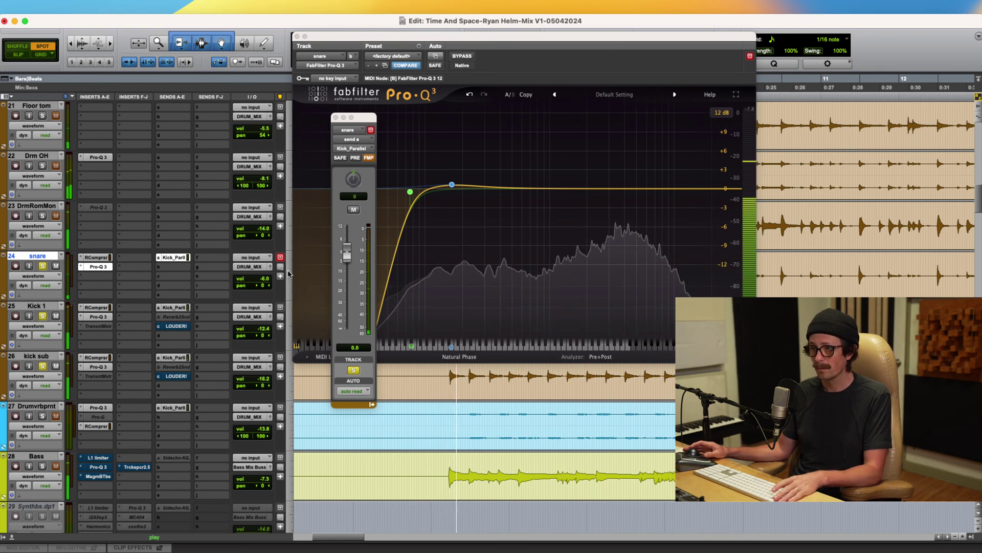
left_click(458, 184)
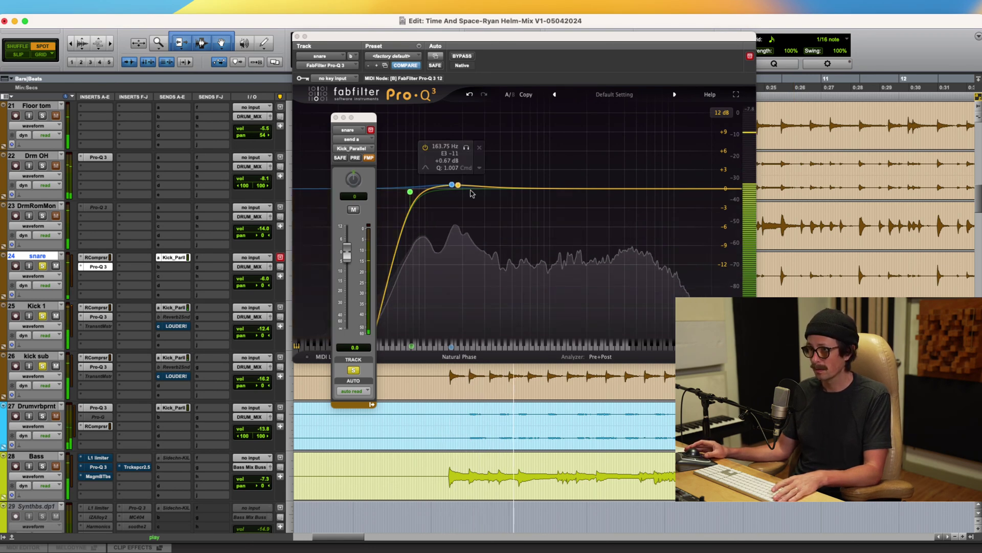
left_click_drag(458, 185, 513, 201)
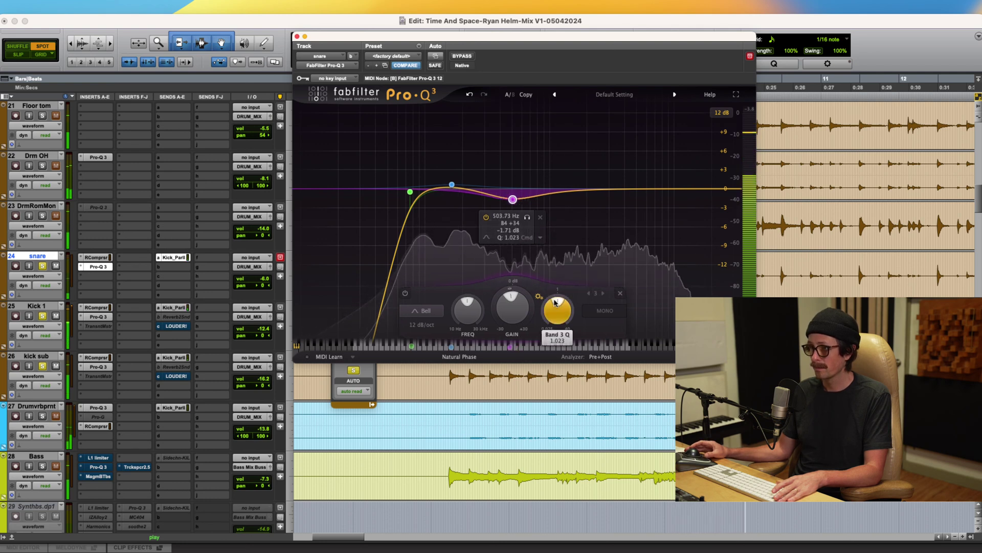
scroll(558, 308, "up", 5)
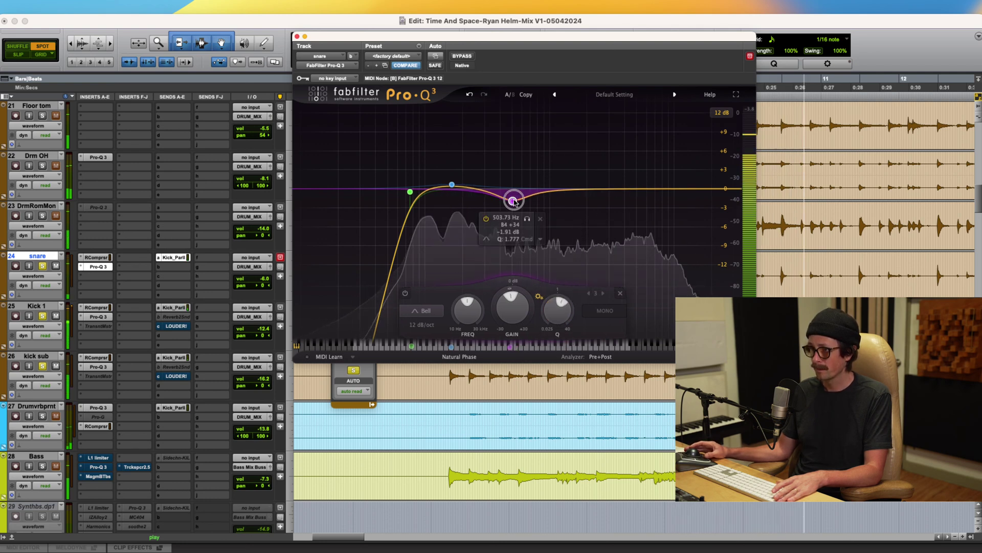
Step: Add a high-frequency bell boost of about 3 dB to the snare EQ and set the snare track's volume to -6.1 dB
left_click_drag(601, 184, 652, 169)
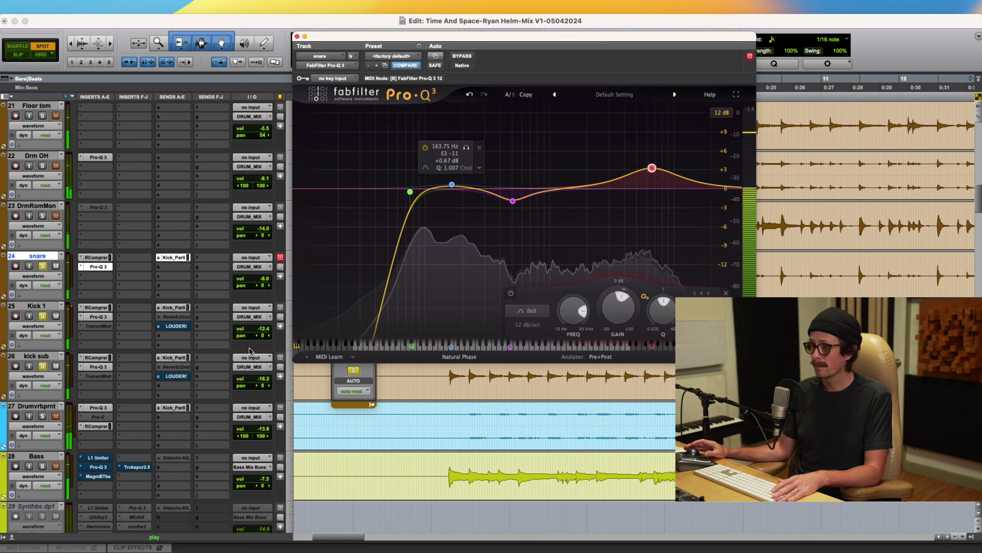
left_click(276, 287)
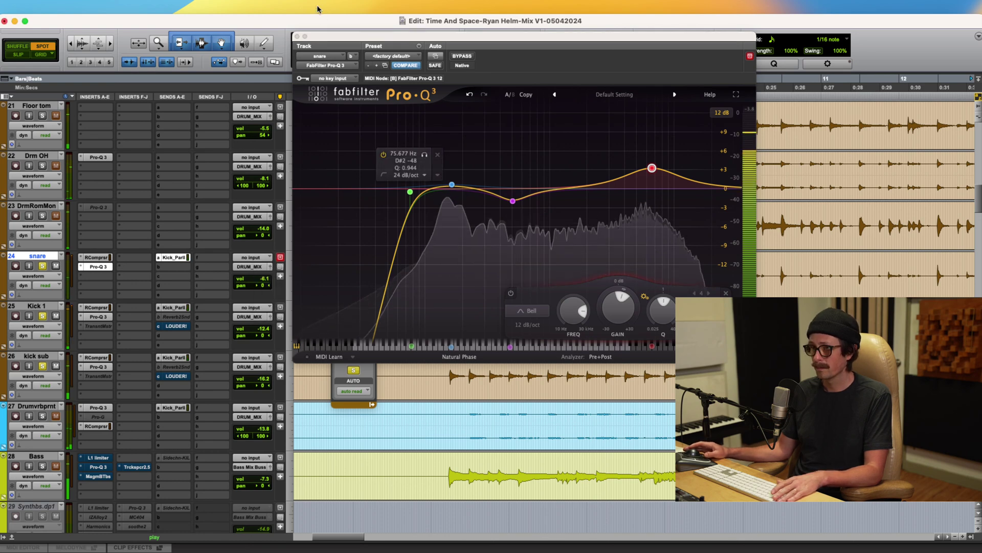
left_click(95, 266)
key("space")
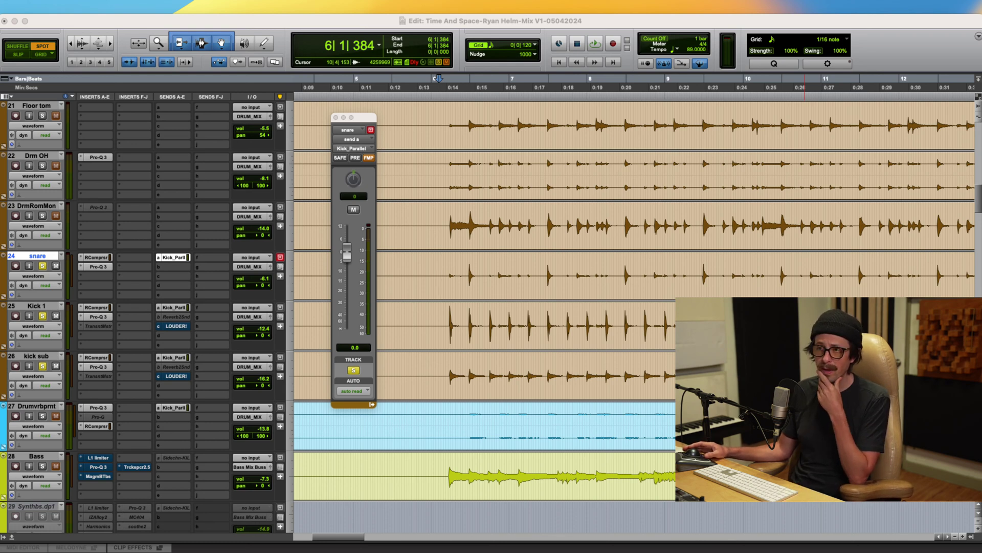
Step: Remove the solo from Kick 1 and kick sub and audition the snare track on its own
left_click(51, 306)
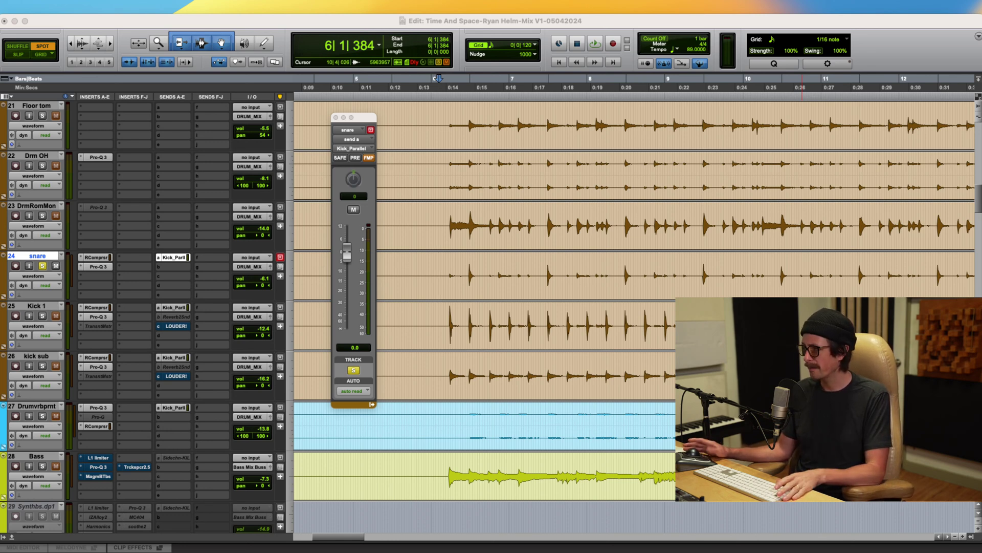
left_click(794, 96)
key("space")
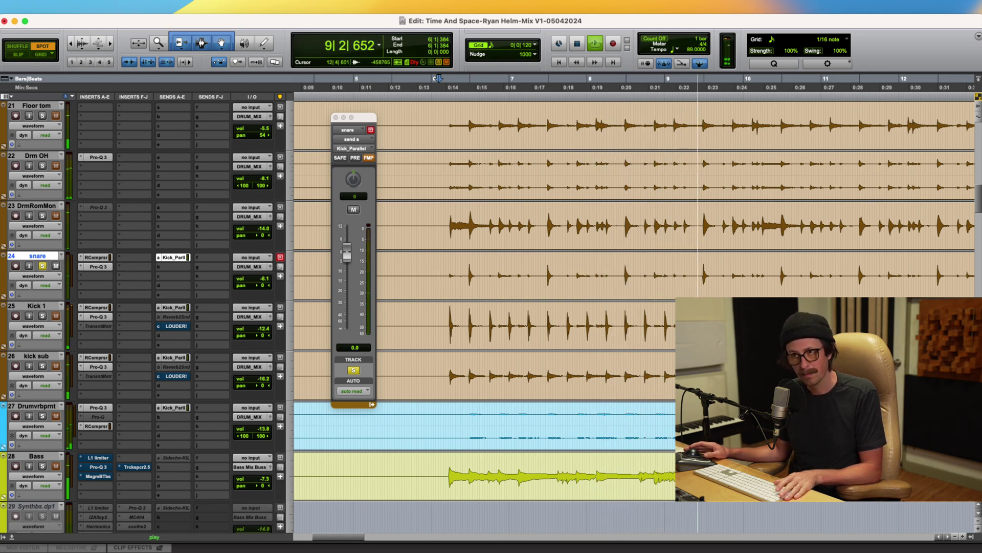
key("space")
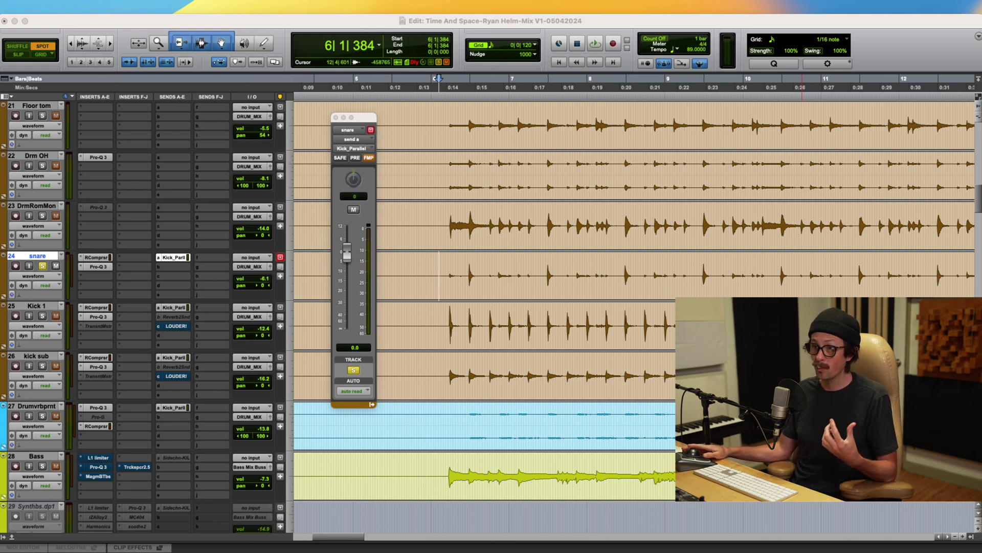
left_click(201, 43)
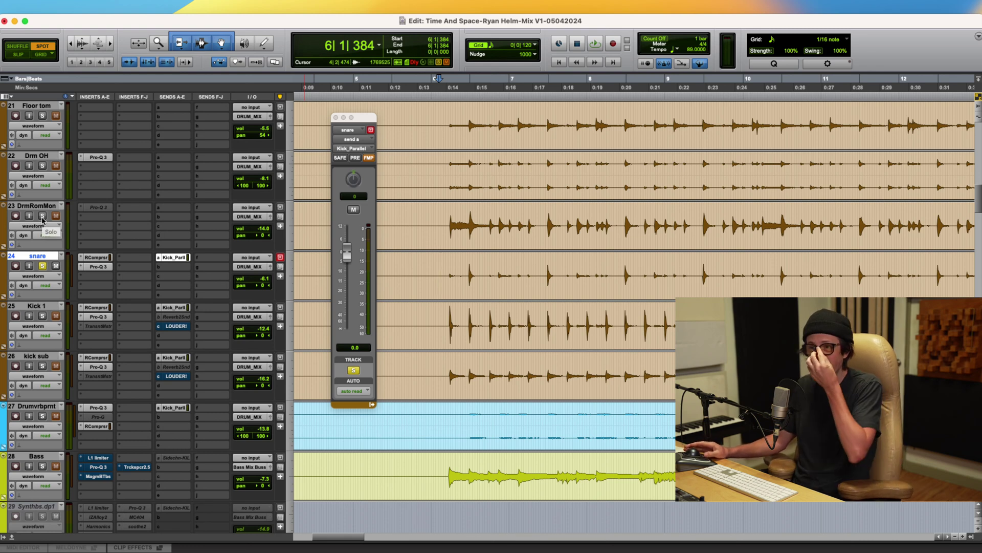
Step: Move the snare's Pro-Q 3 down one insert slot and insert Steven Slate Trigger 2 (mono) between RCompressor and the EQ
left_click(93, 267)
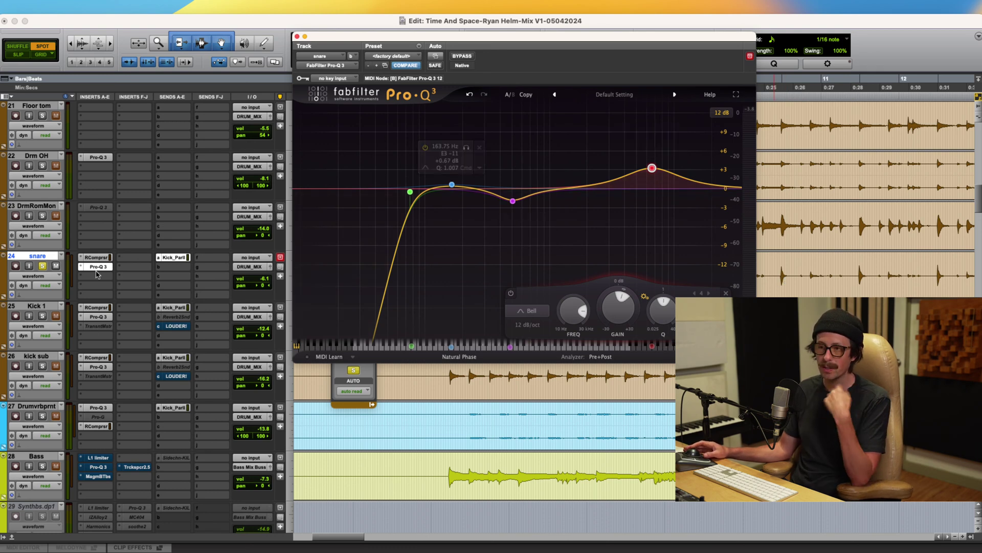
left_click_drag(97, 267, 98, 277)
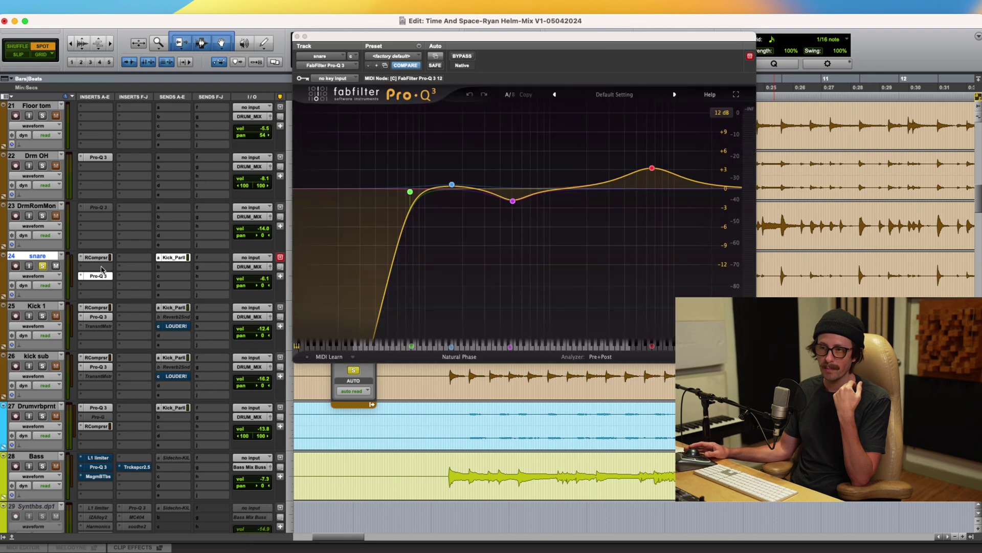
left_click(94, 267)
mouse_move(120, 269)
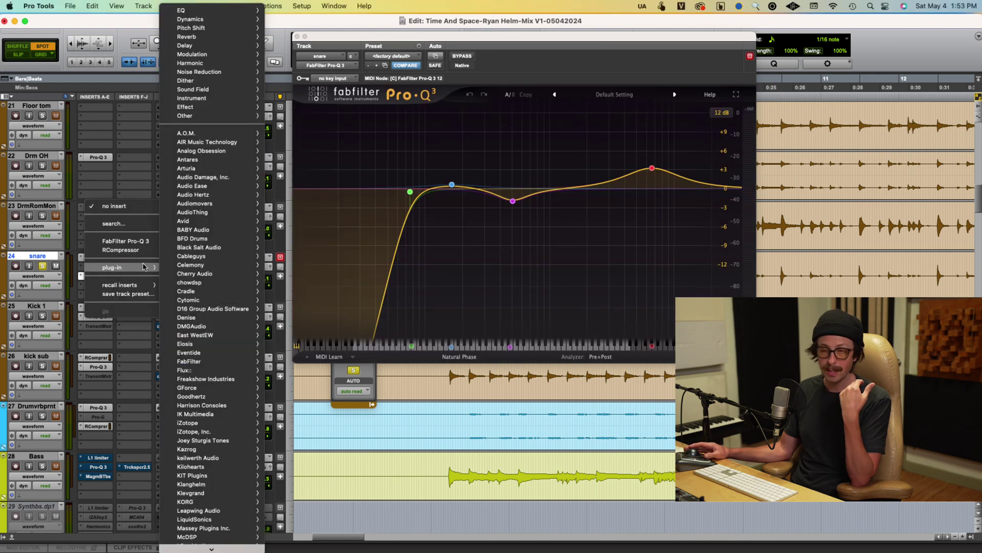
scroll(215, 338, "down", 3)
mouse_move(217, 346)
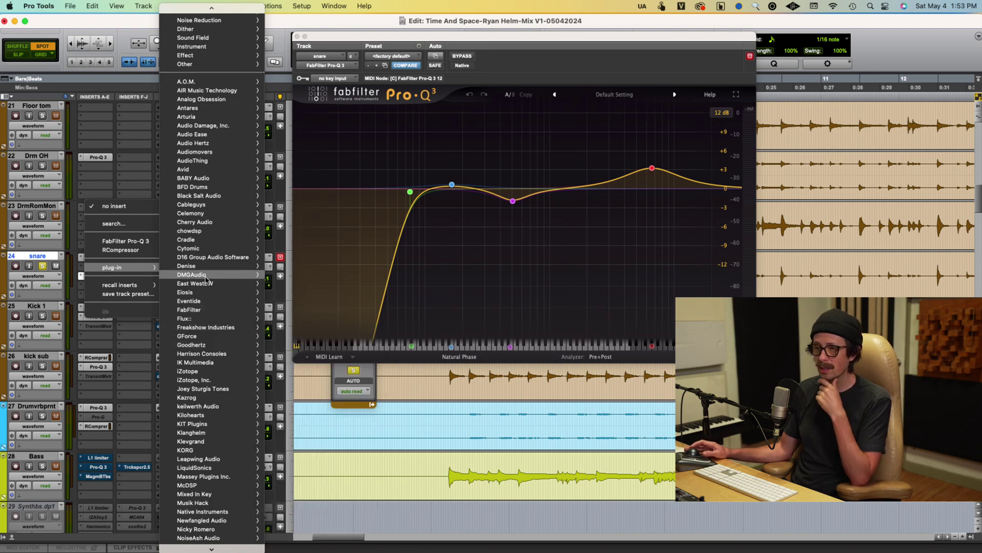
scroll(204, 274, "down", 5)
scroll(205, 276, "down", 6)
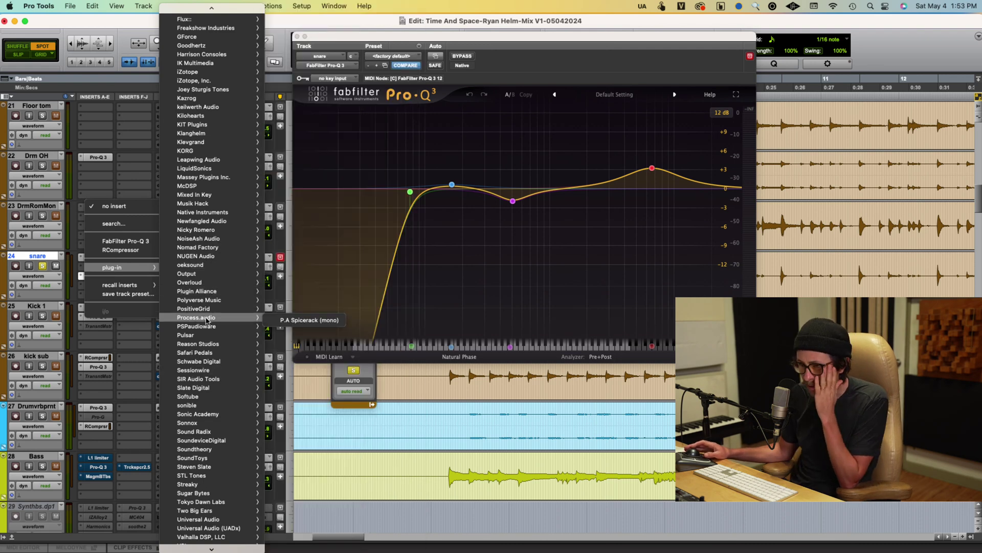
scroll(225, 462, "down", 1)
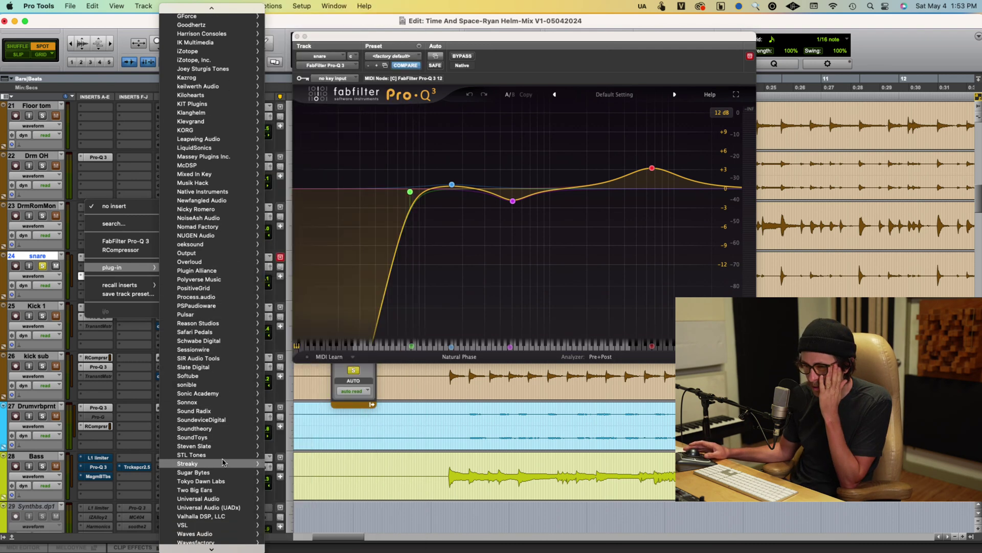
mouse_move(214, 439)
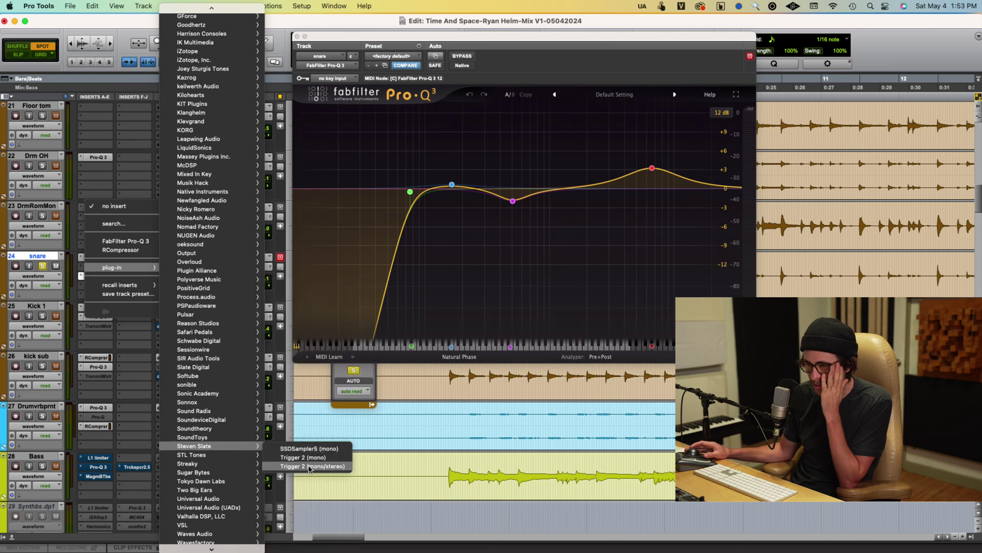
left_click(308, 459)
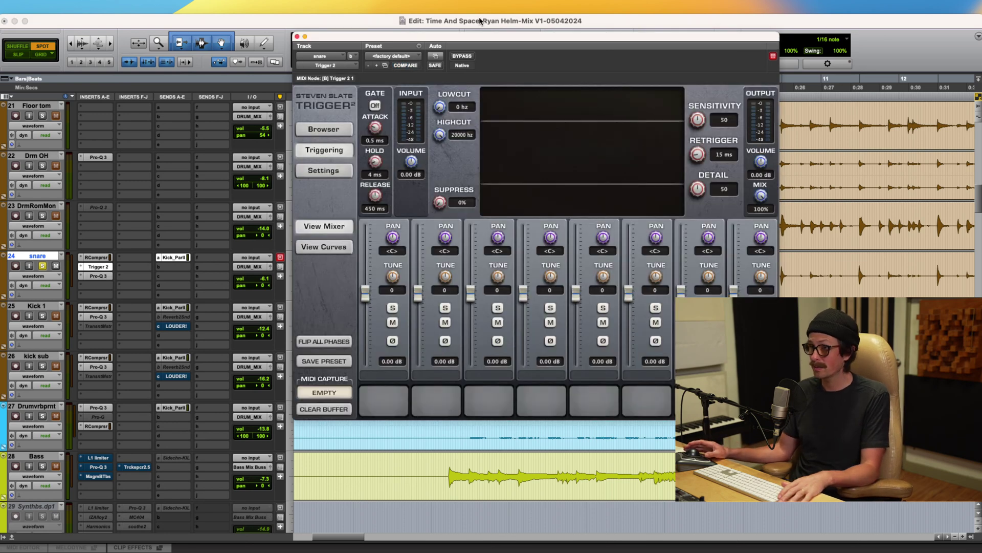
Step: Turn on the gate in the snare's Trigger 2 plug-in and start playback
left_click_drag(485, 35, 331, 36)
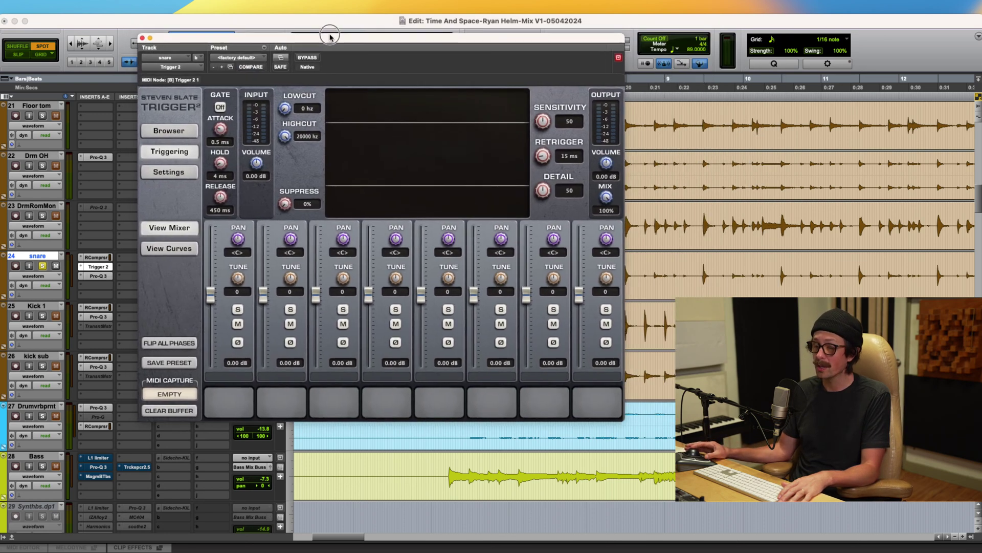
left_click(220, 108)
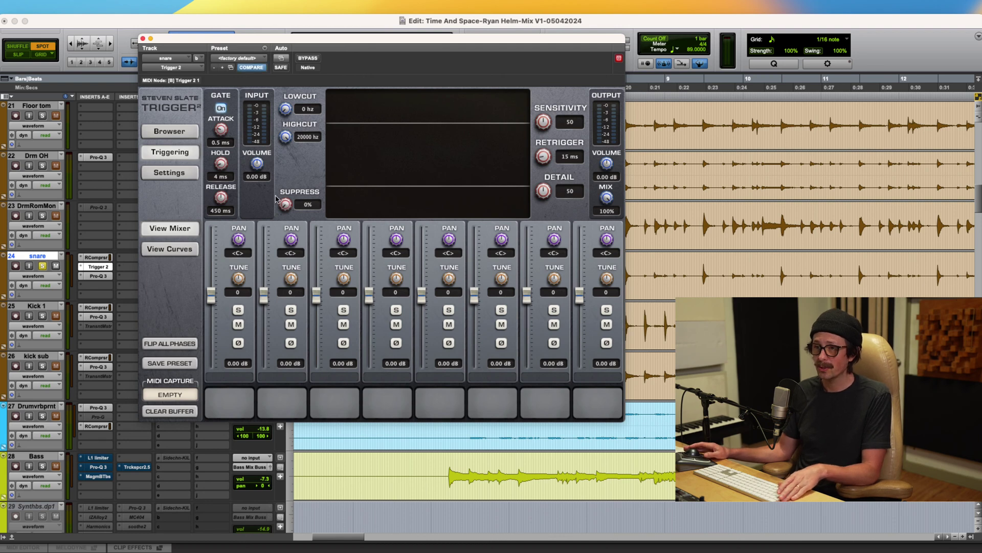
key("super+Tab")
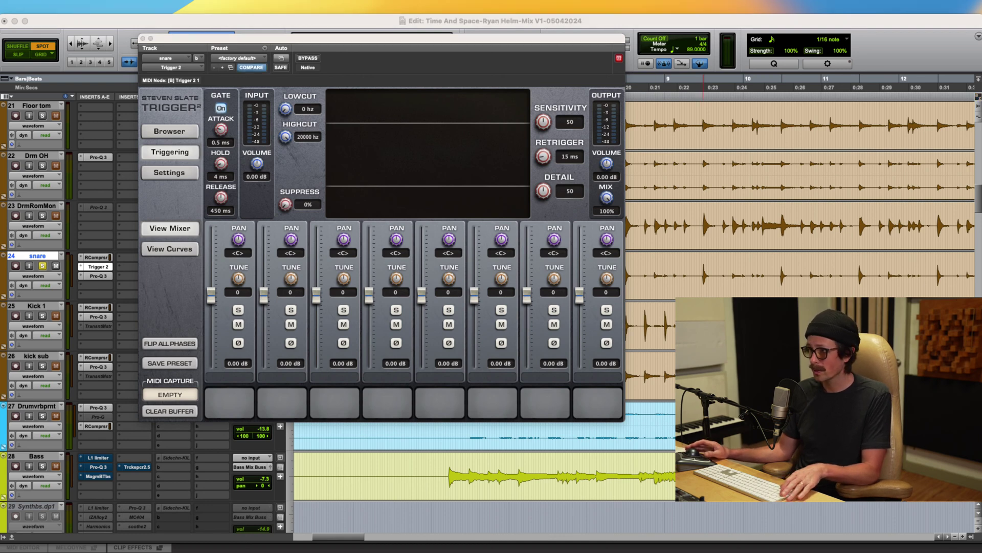
left_click(615, 197)
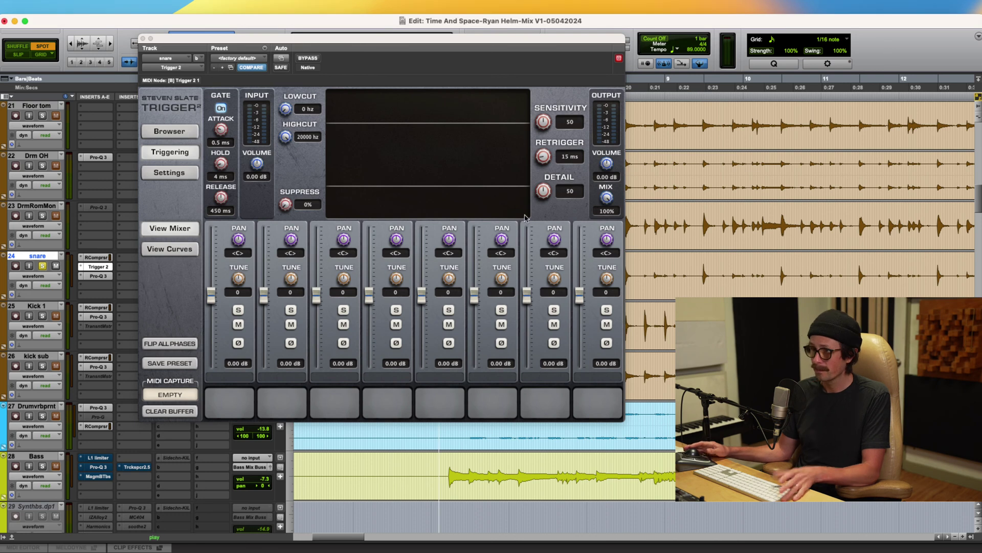
Step: Play the snare and set Trigger 2's mix to 0%, with gate attack 0.0 ms, hold 30 ms and release 619 ms
key("space")
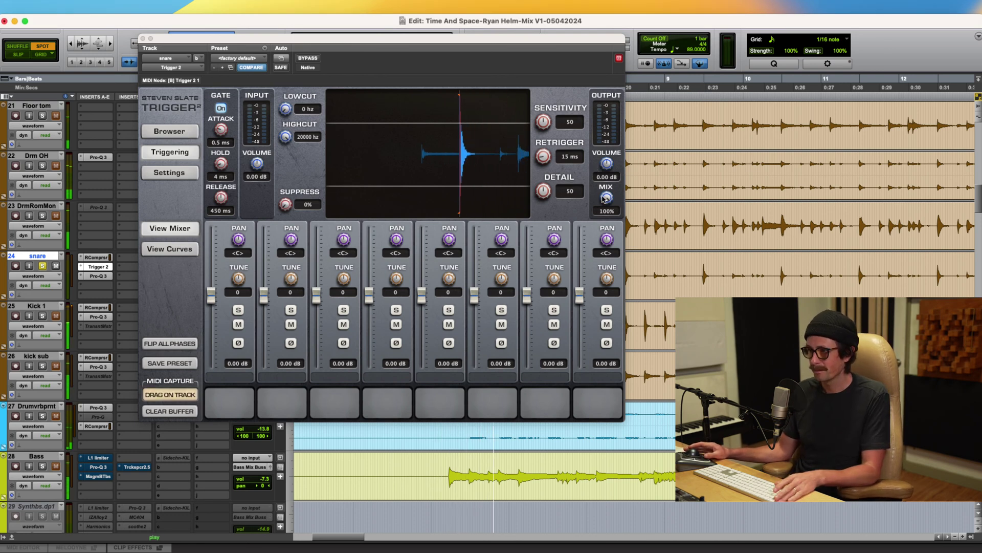
left_click_drag(607, 197, 579, 394)
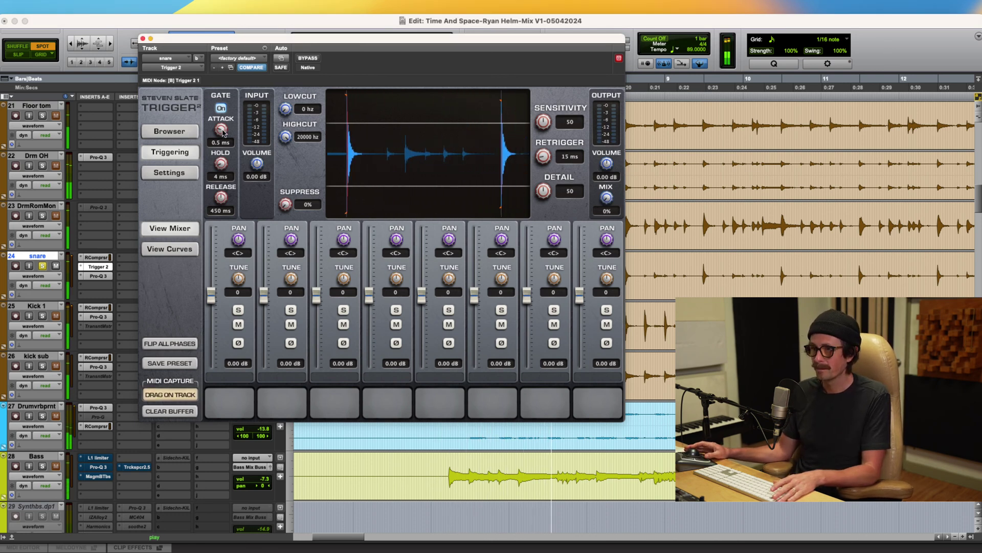
mouse_move(221, 129)
left_mouse_down()
mouse_move(221, 162)
mouse_move(221, 148)
left_mouse_up()
left_click_drag(223, 211, 223, 201)
left_click_drag(221, 163, 223, 161)
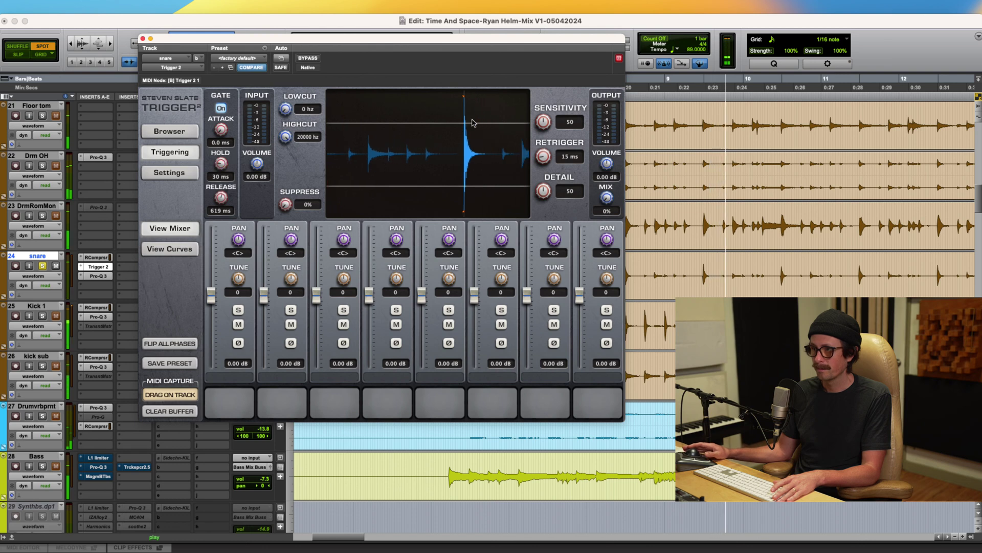
Step: Set Trigger 2's sensitivity to 44, retrigger to 17 ms and detail to 36, with gate hold 117 ms and release 783 ms
left_click_drag(545, 125, 544, 153)
left_click_drag(543, 192, 540, 214)
left_click_drag(221, 163, 226, 137)
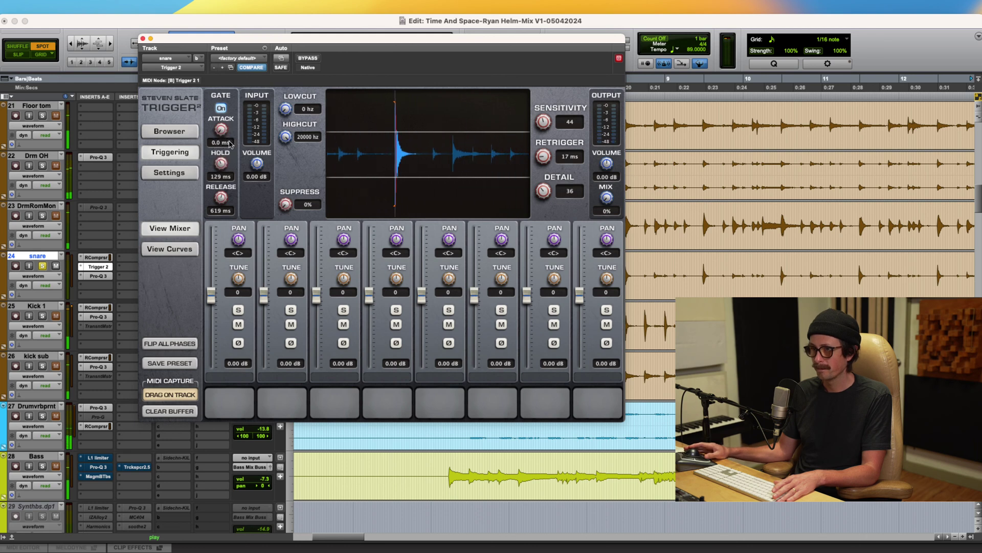
left_click_drag(226, 201, 225, 183)
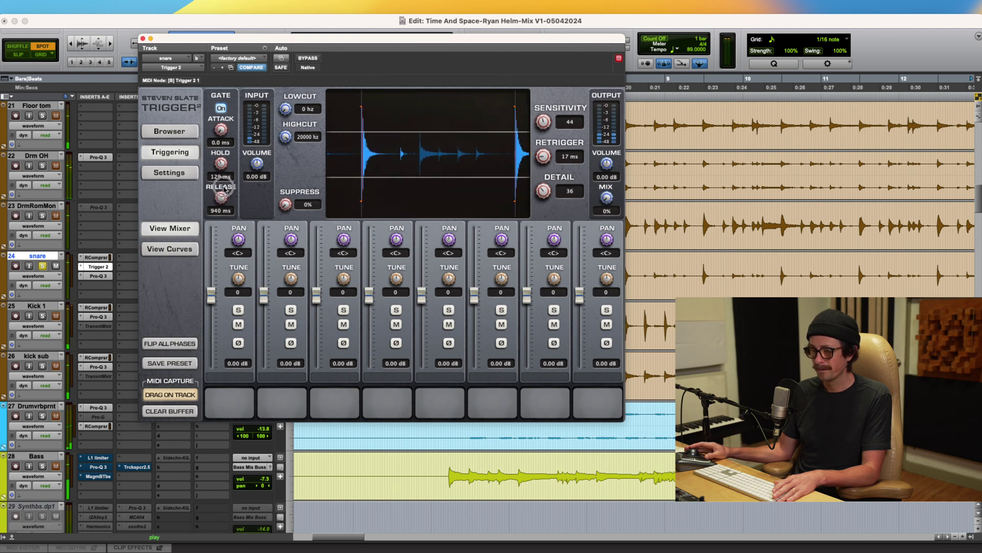
left_click_drag(224, 189, 221, 168)
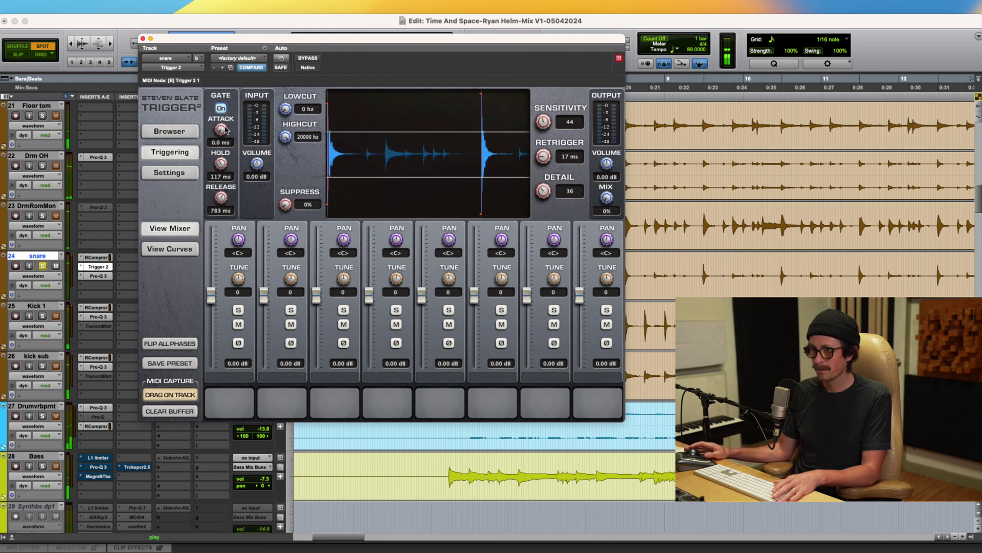
Step: Compare the snare with Trigger 2 bypassed and active, and close the plug-in window
left_click(306, 58)
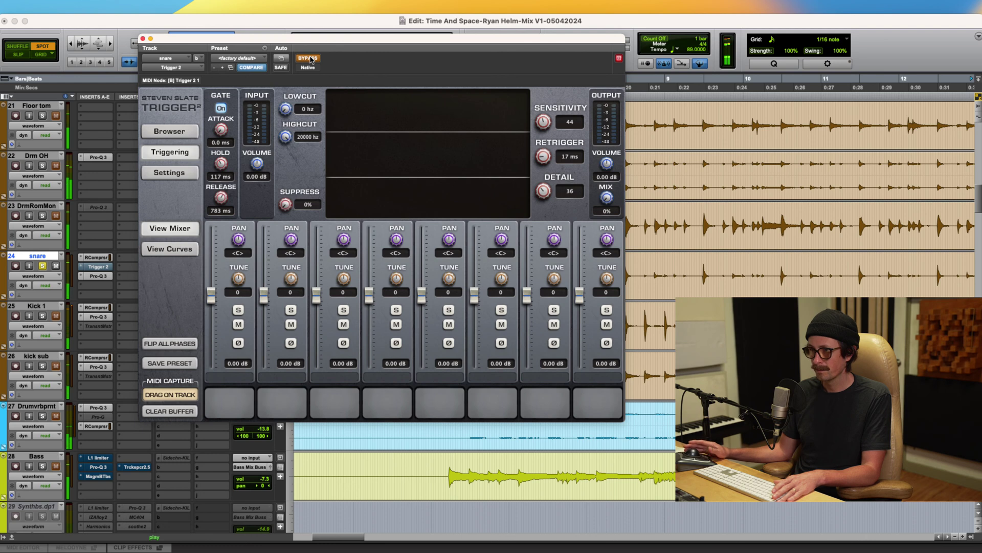
left_click(307, 58)
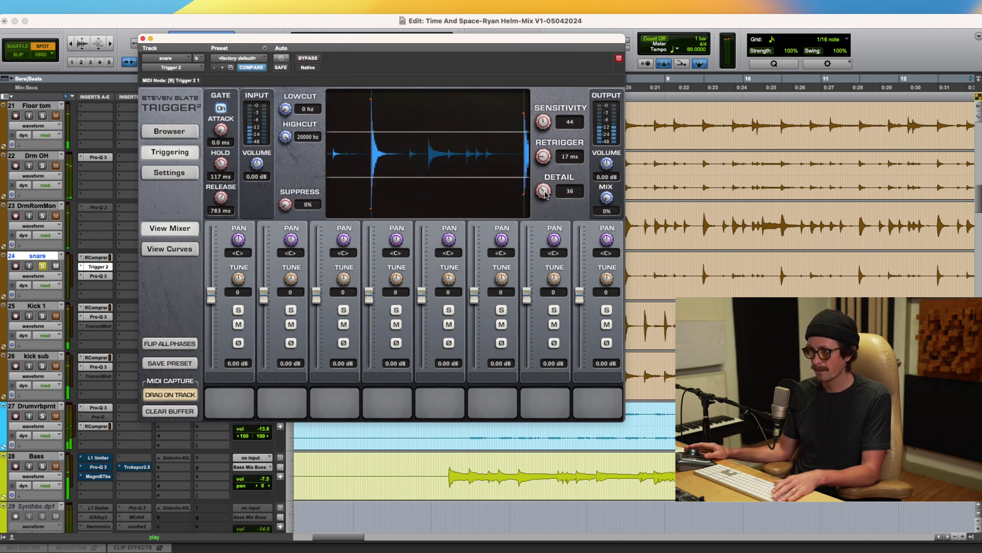
left_click(143, 38)
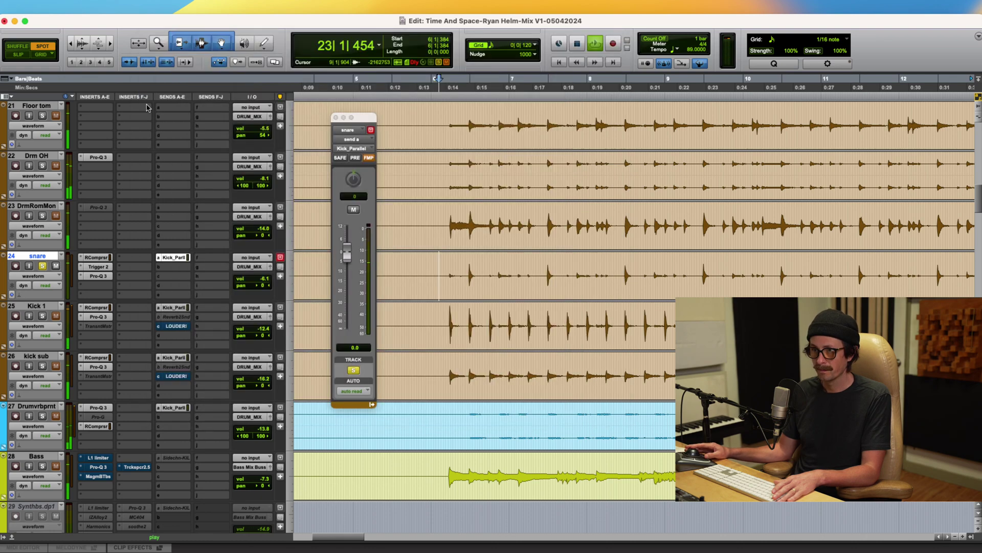
Step: Solo Kick 1, kick sub and DrmRomMon along with the snare, listen to them together and stop playback
left_click(43, 316)
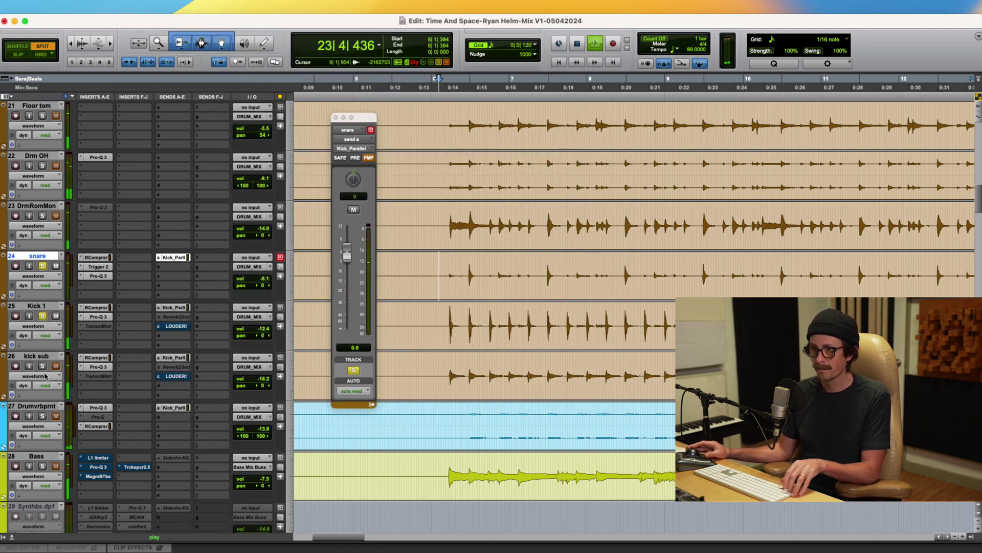
left_click(43, 365)
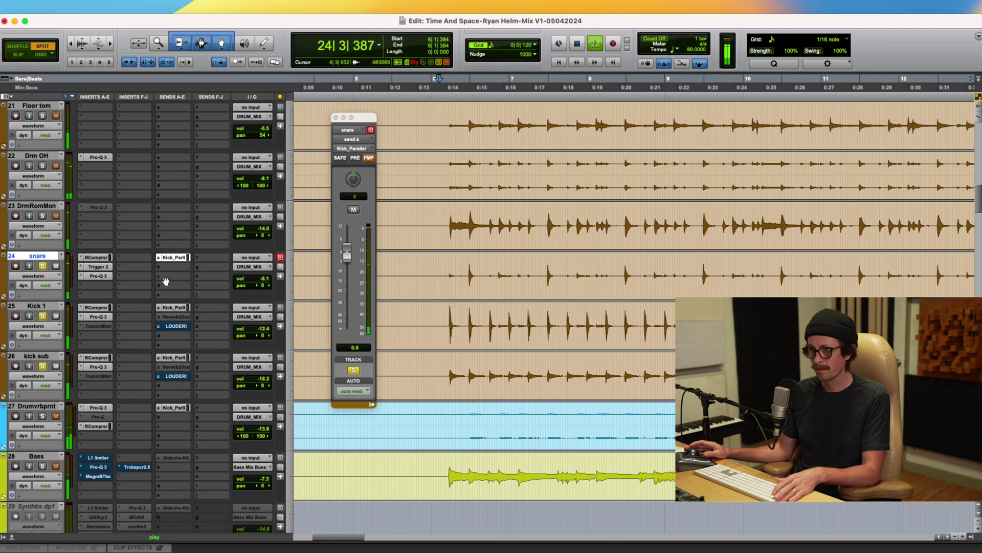
left_click(43, 216)
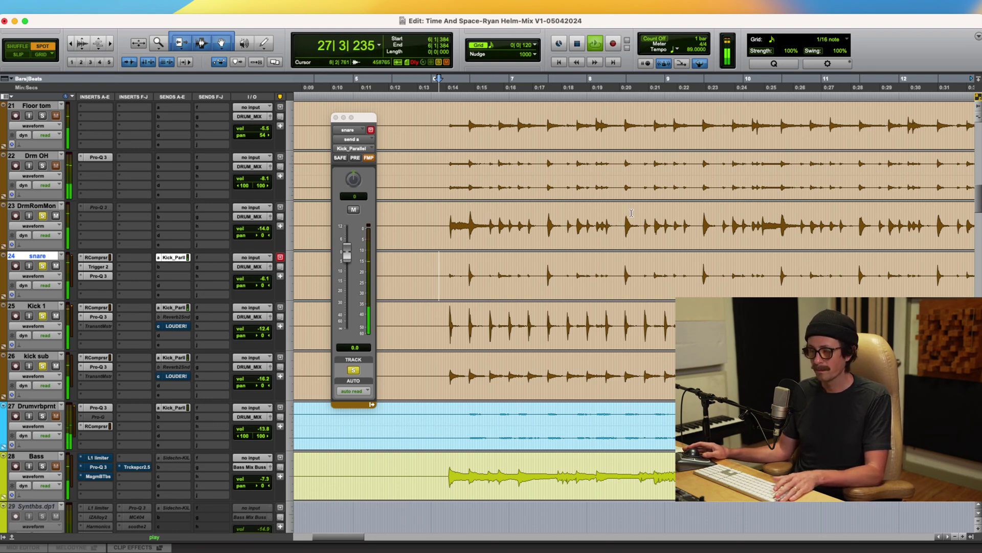
key("space")
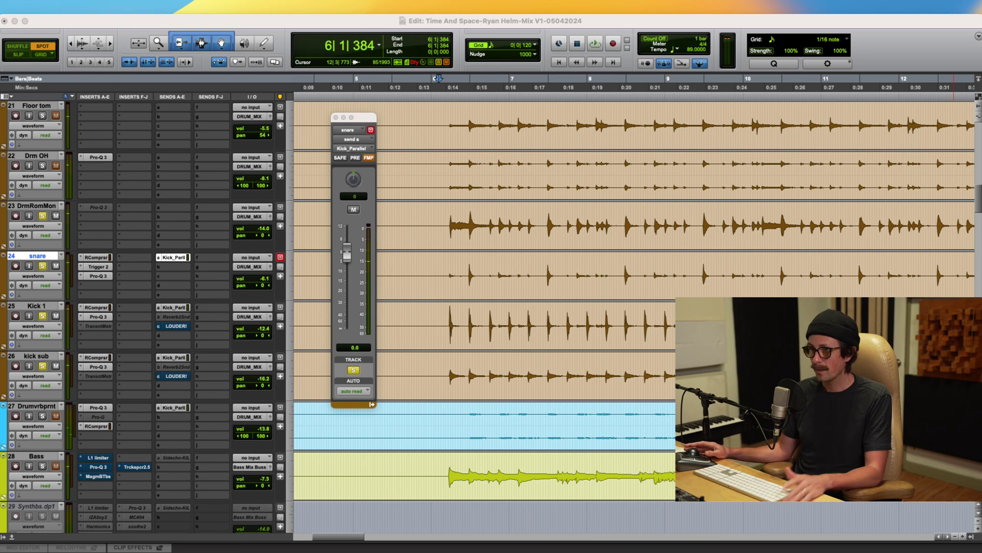
Step: Swap the solo from DrmRomMon to Drm OH and check the overheads' existing Pro-Q 3 curve
left_click(131, 23)
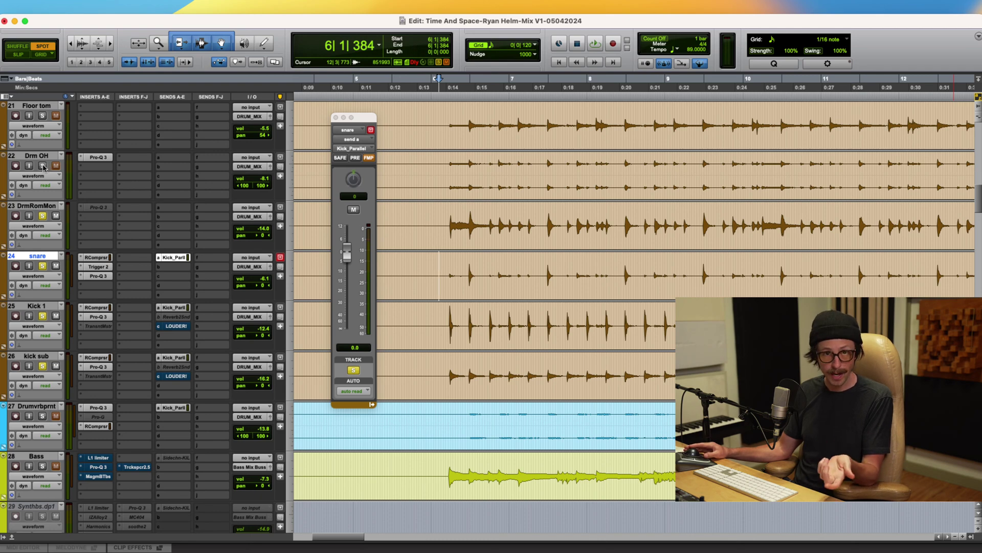
left_click(43, 216)
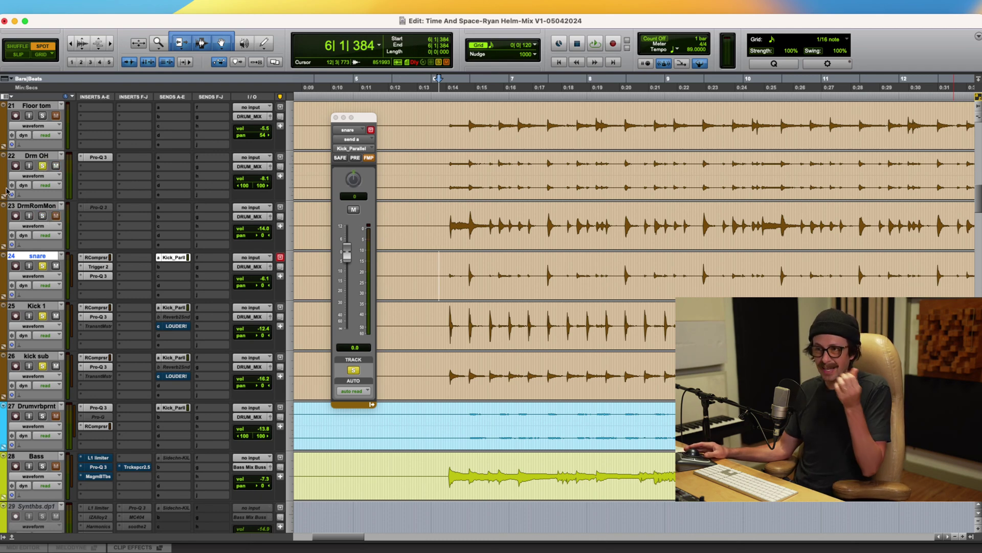
left_click(113, 156)
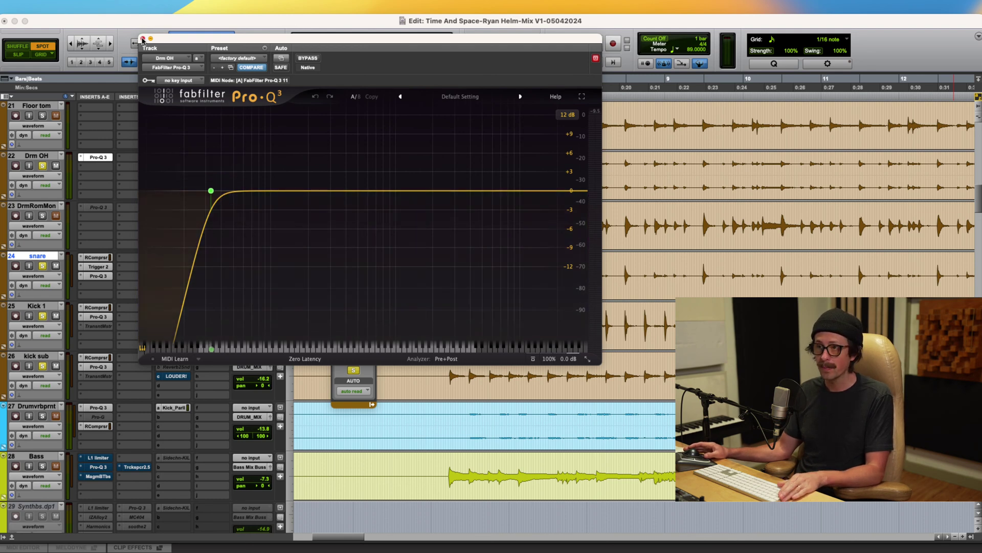
left_click(142, 39)
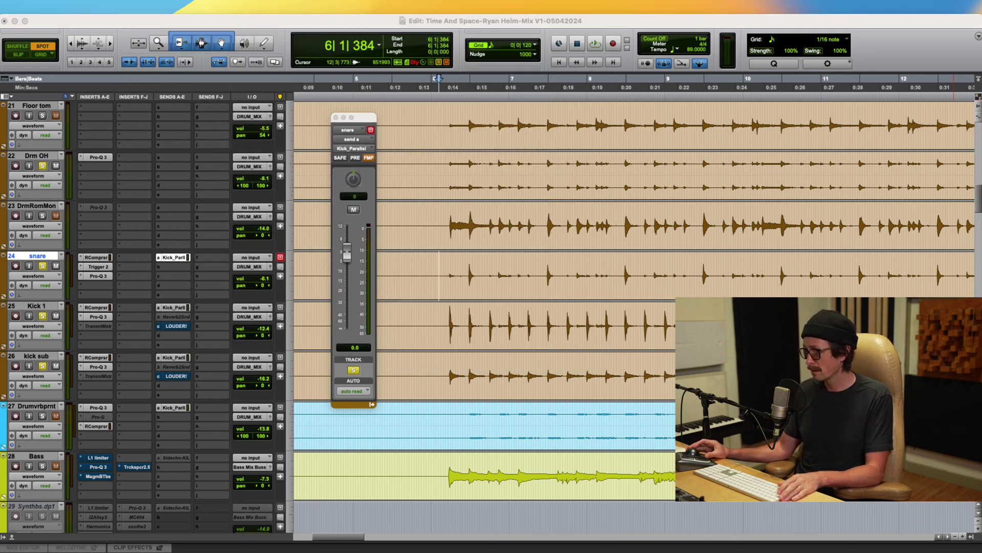
Step: Switch the Drm OH Pro-Q 3 to Natural Phase during playback and compare the overheads with the EQ bypassed and active
key("space")
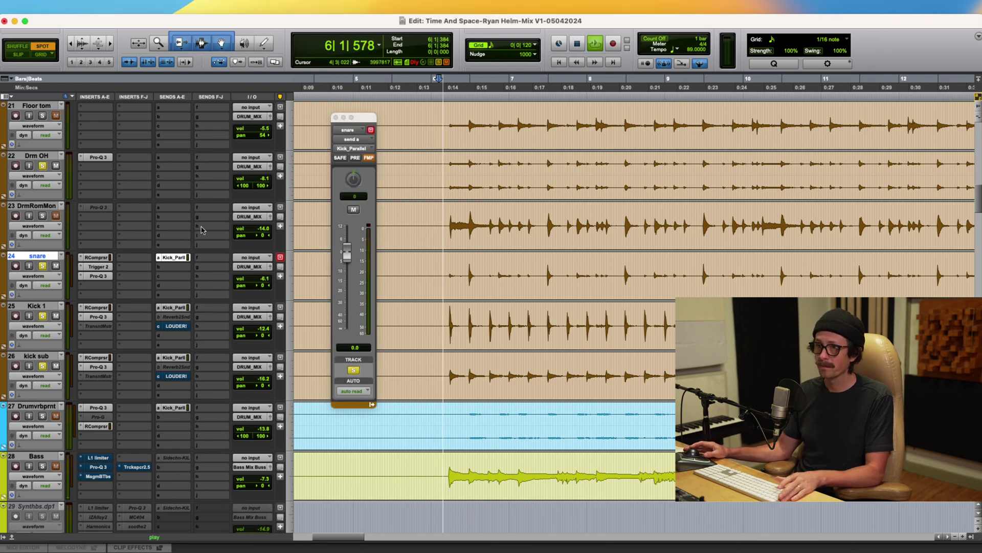
left_click(99, 158)
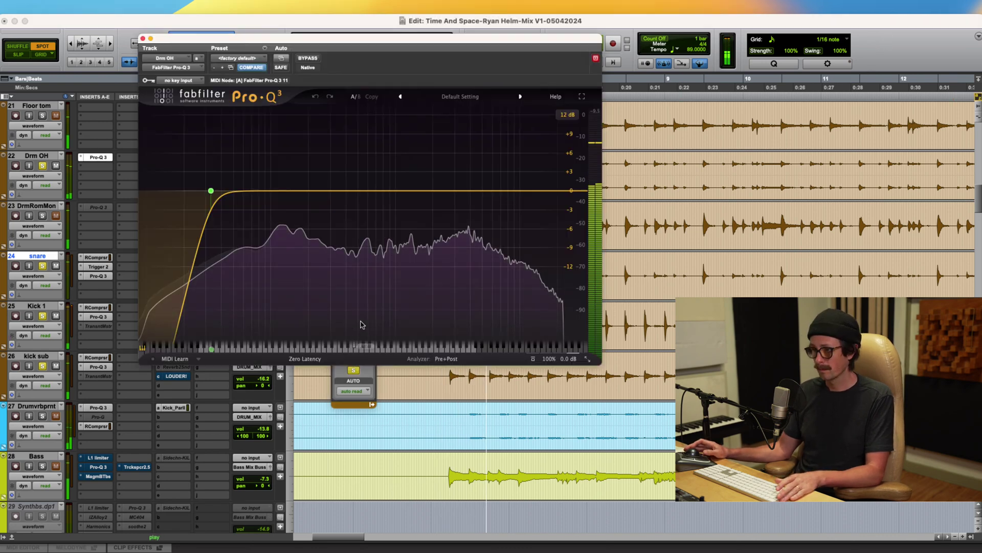
left_click(295, 360)
left_click(307, 384)
mouse_move(211, 191)
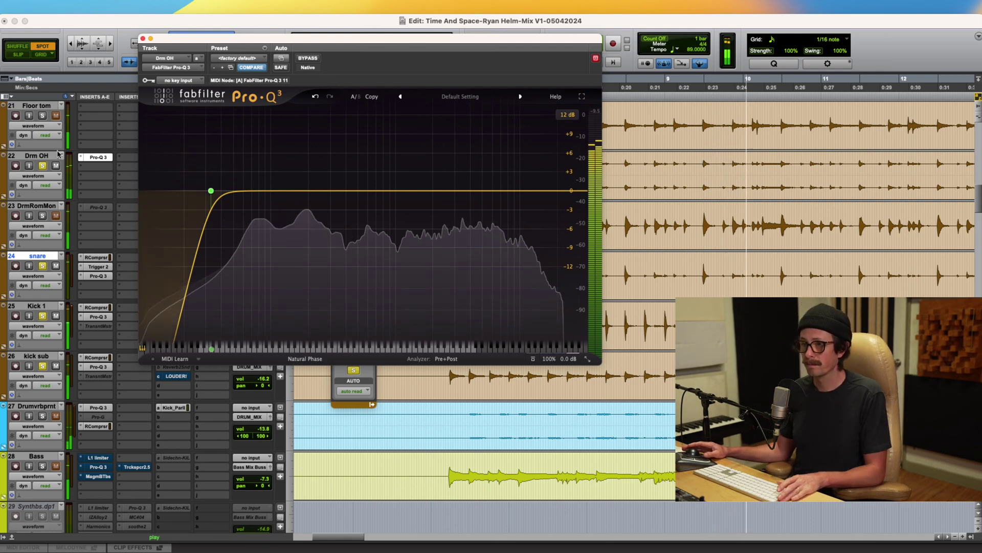
left_click(97, 156, "super")
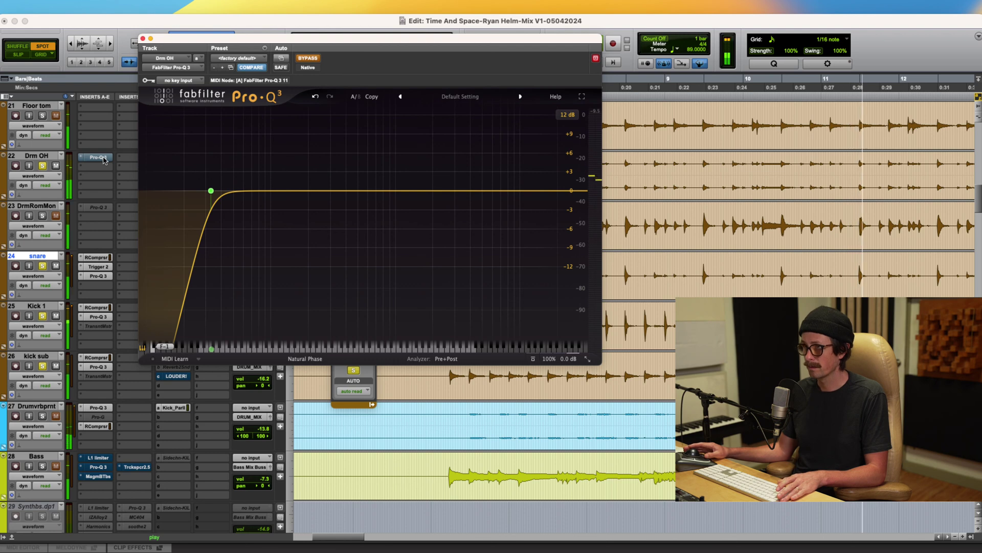
left_click(102, 158, "super")
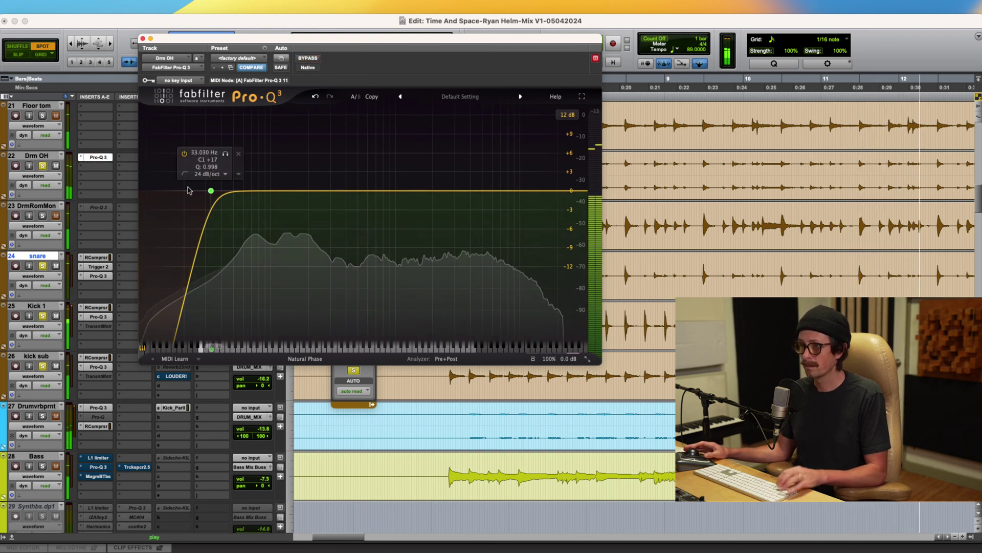
Step: Shape the Drm OH EQ with a bell cut of about 3 dB near 700 Hz and a 1.4 dB bell boost near 7 kHz
double_click(361, 184)
left_click_drag(351, 177, 370, 137)
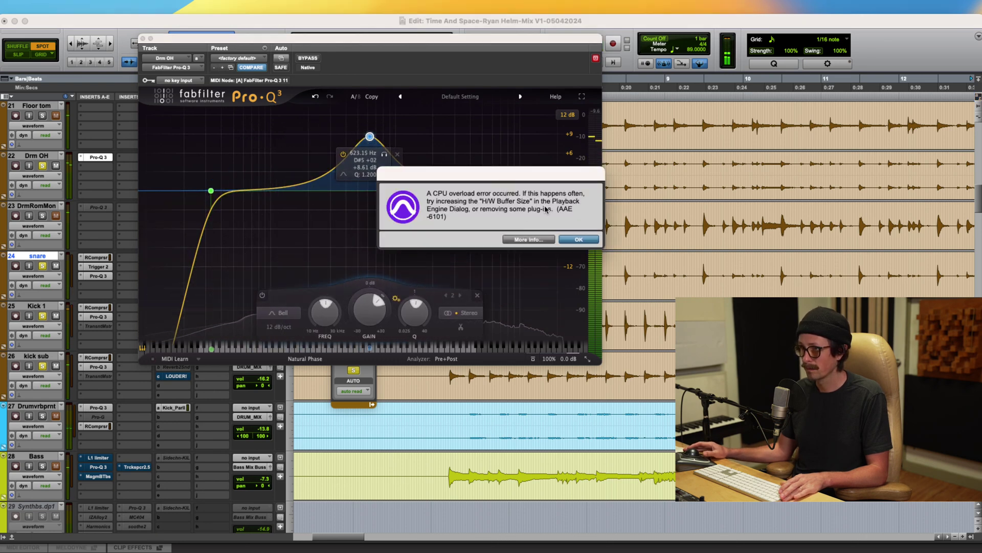
left_click(578, 240)
key("space")
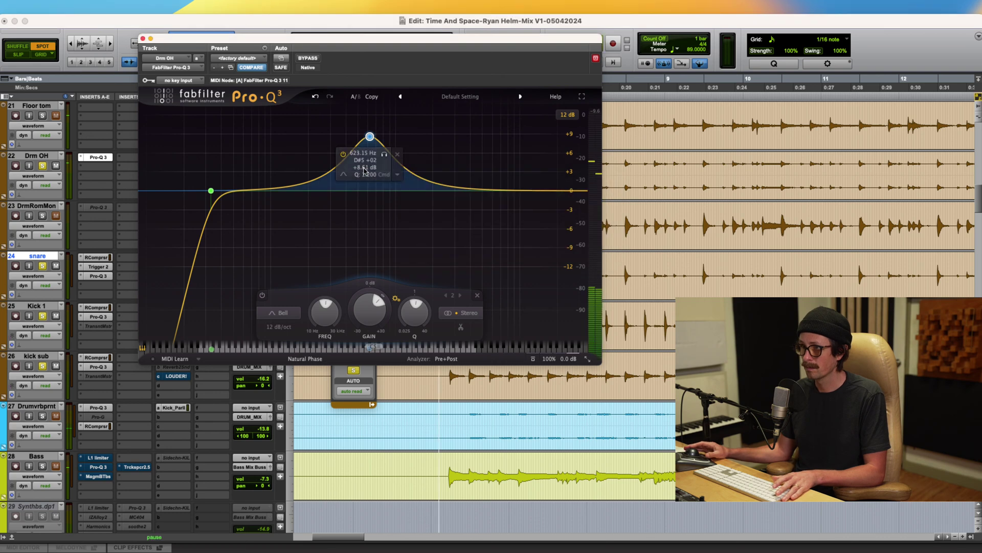
left_click_drag(369, 136, 375, 207)
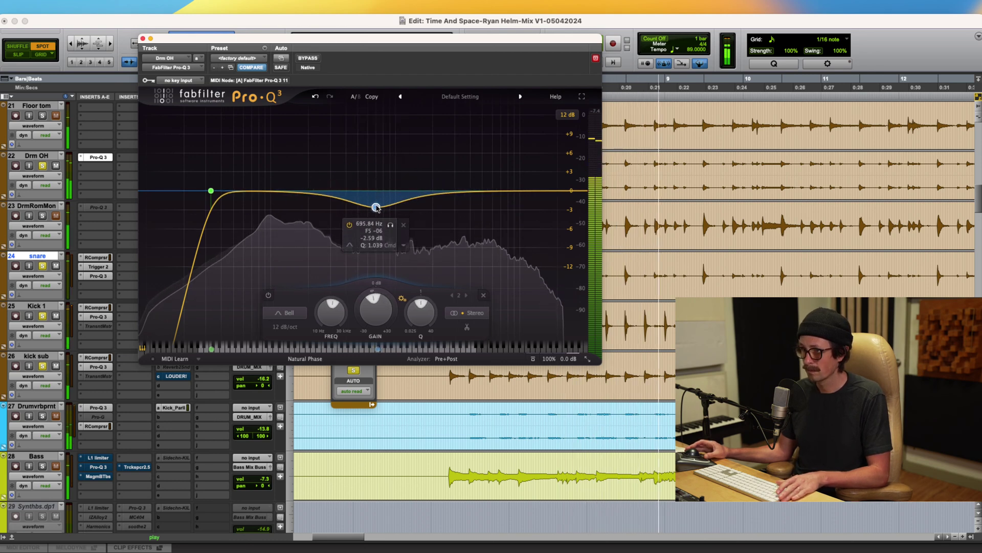
scroll(418, 307, "down", 1)
left_click_drag(481, 190, 500, 182)
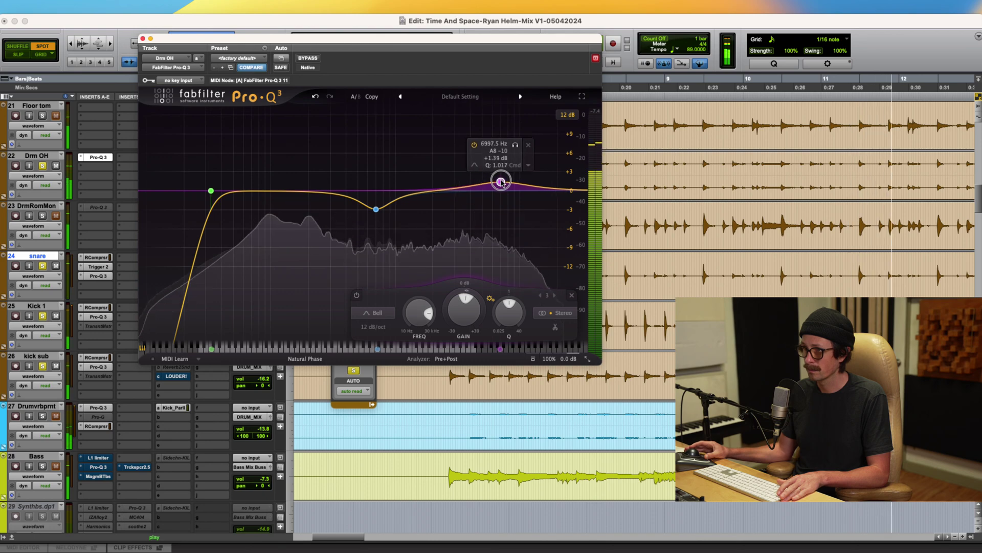
Step: Close the EQ, compare the drums without and with Drm OH soloed, and lower the Drm OH volume to -8.6 dB
left_click(142, 39)
left_click(43, 166)
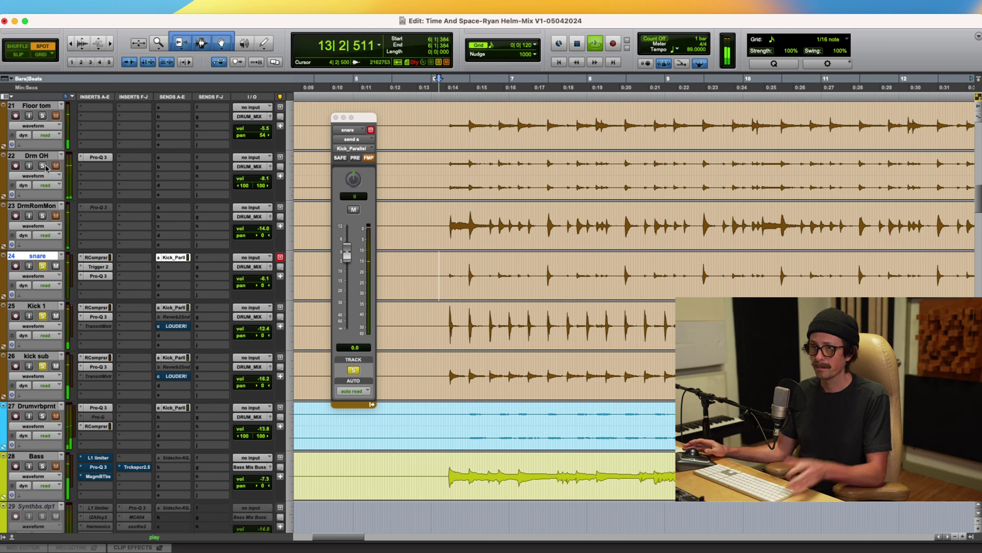
left_click(43, 166)
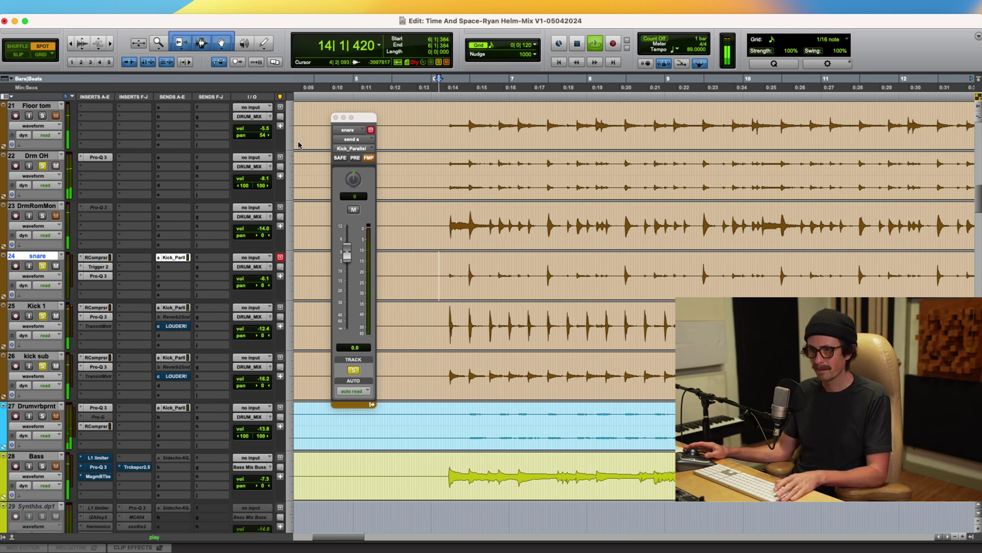
left_click_drag(264, 179, 264, 184)
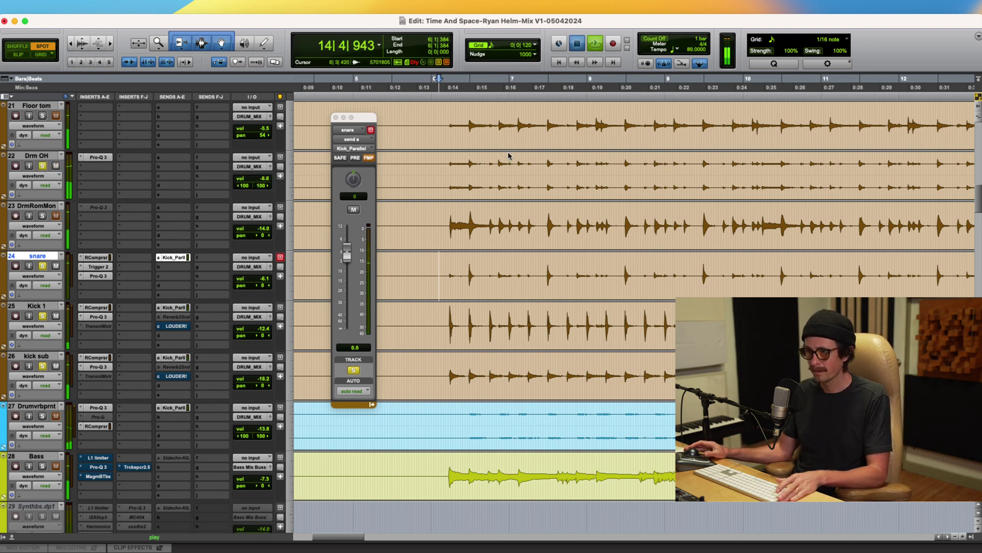
key("space")
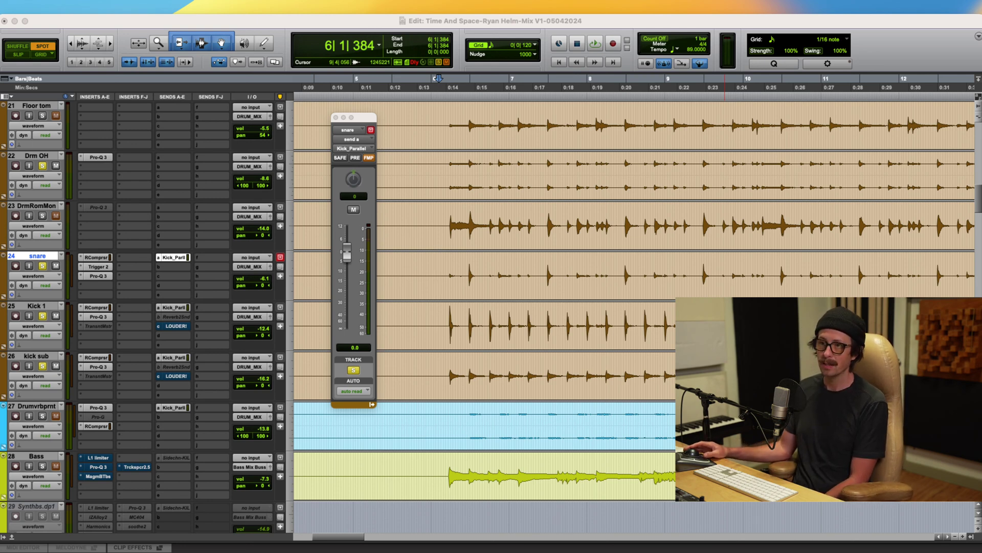
left_click(80, 173)
left_click(81, 173)
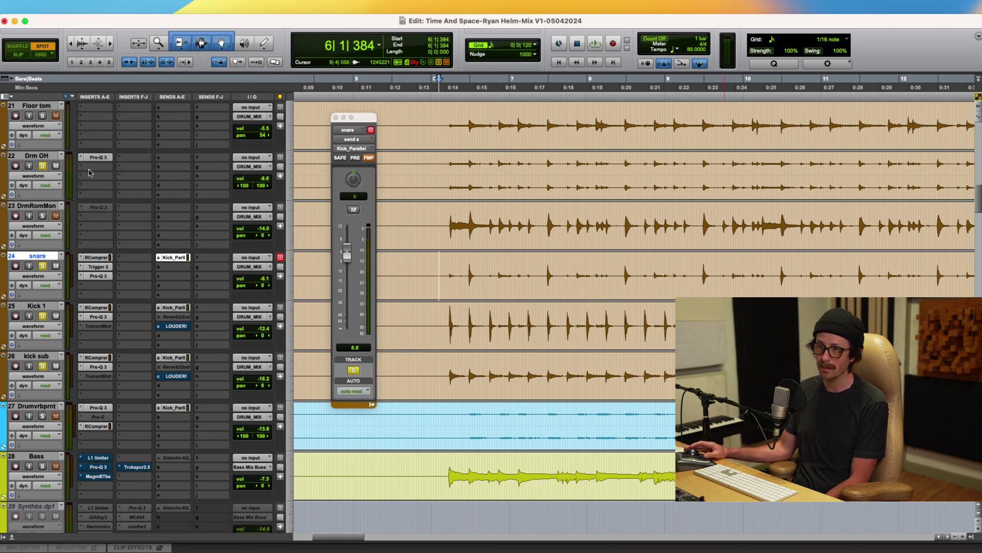
left_click(81, 173)
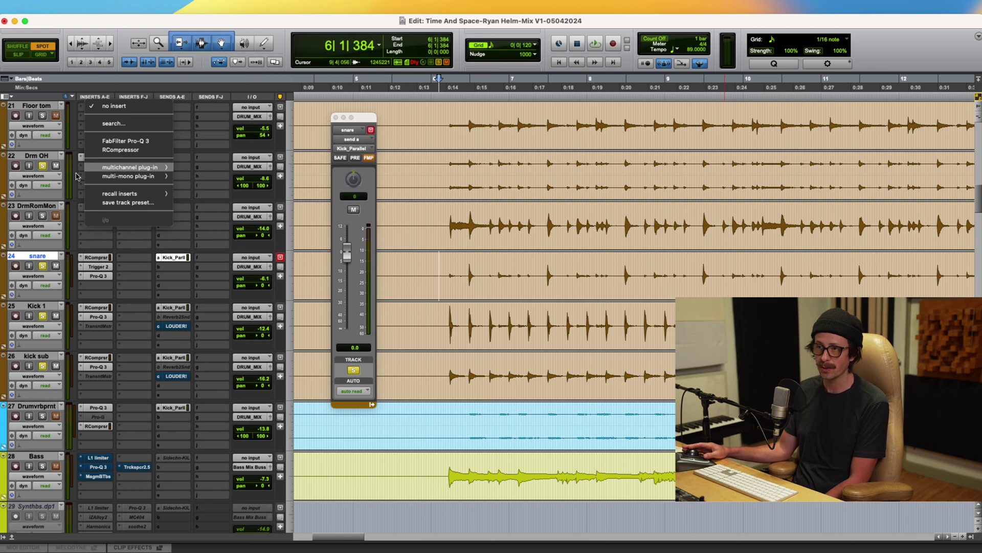
left_click(76, 176)
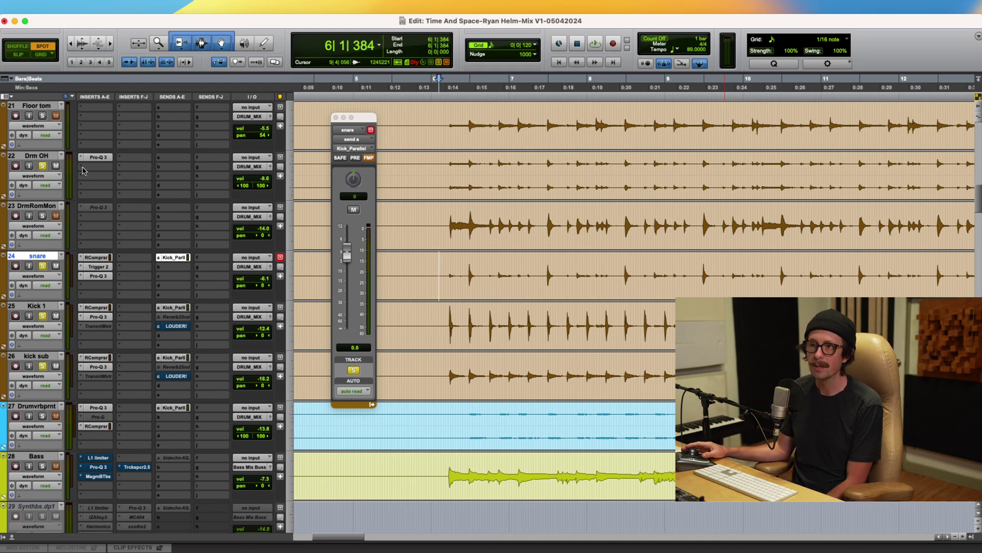
Step: Insert Arturia's stereo Comp VCA-65 after the Pro-Q 3 on Drm OH and decline its introductory tour
left_click(87, 170)
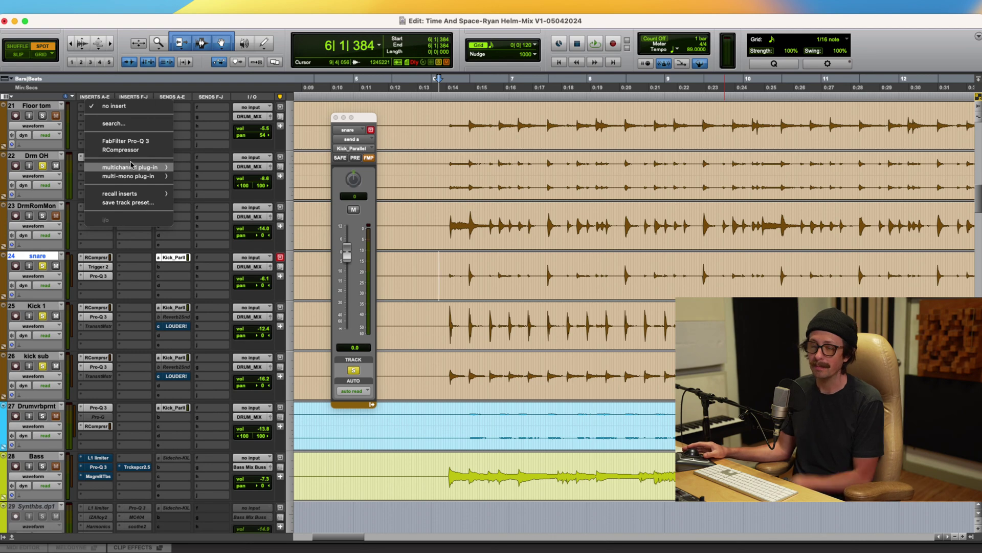
mouse_move(132, 166)
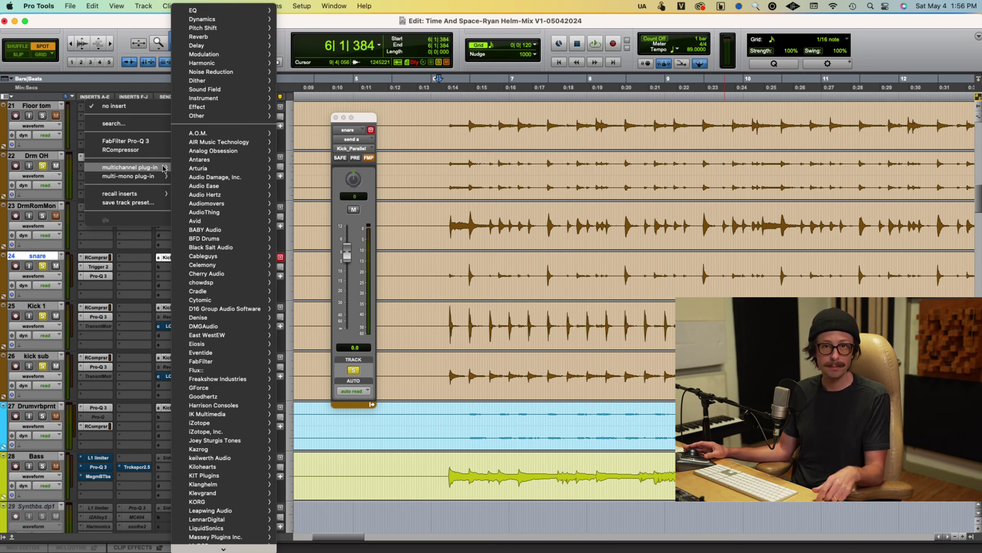
mouse_move(206, 169)
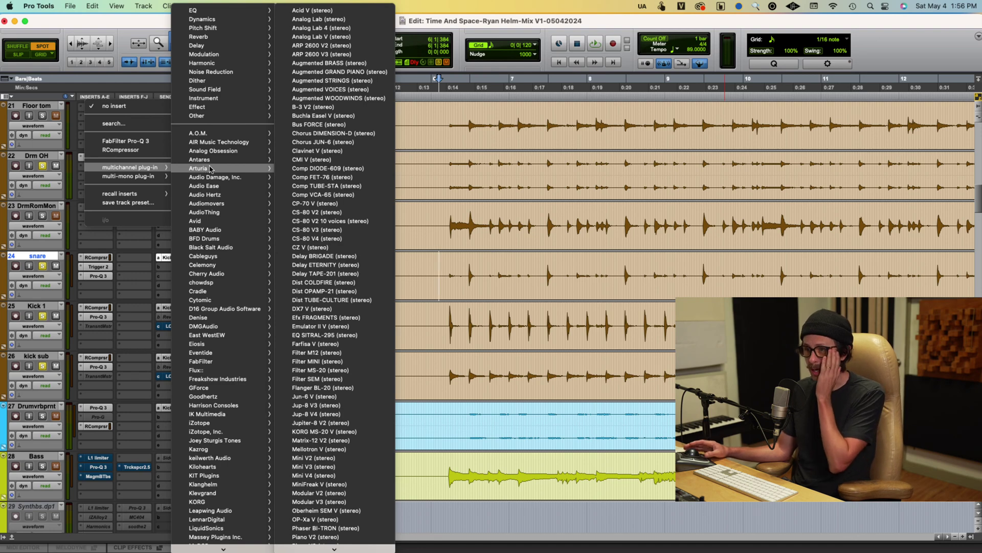
key("Escape")
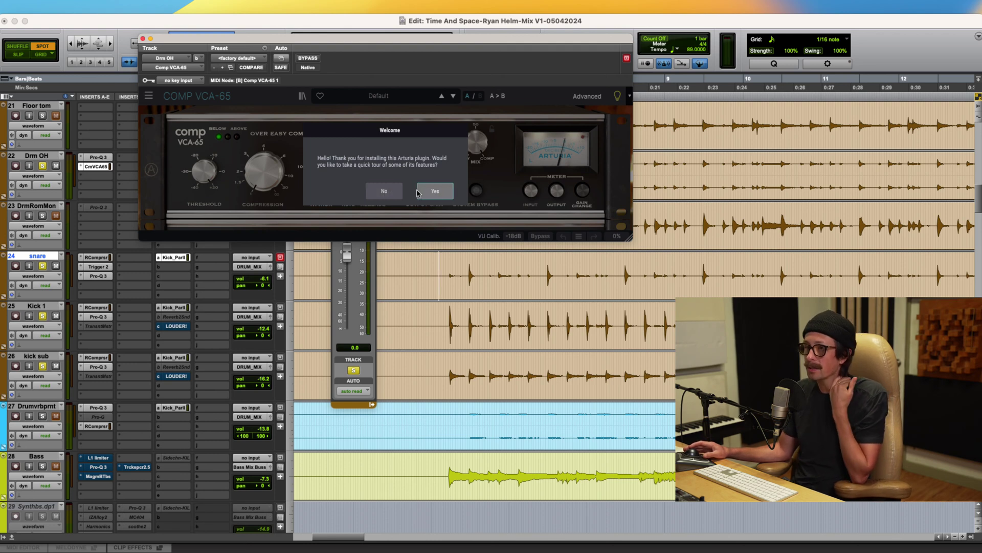
left_click(382, 194)
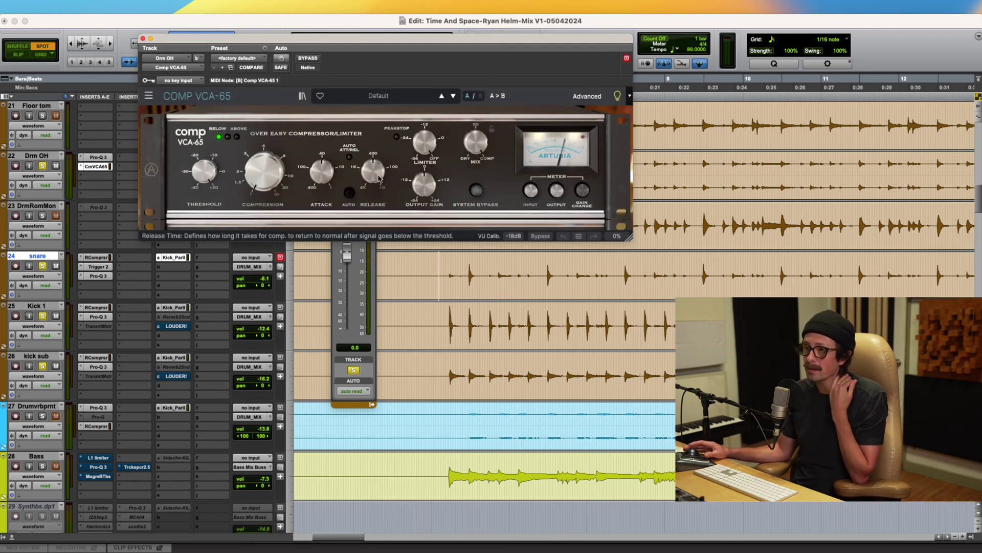
Step: Load the Parallel Compression preset in the Drm OH Comp VCA-65
left_click(384, 95)
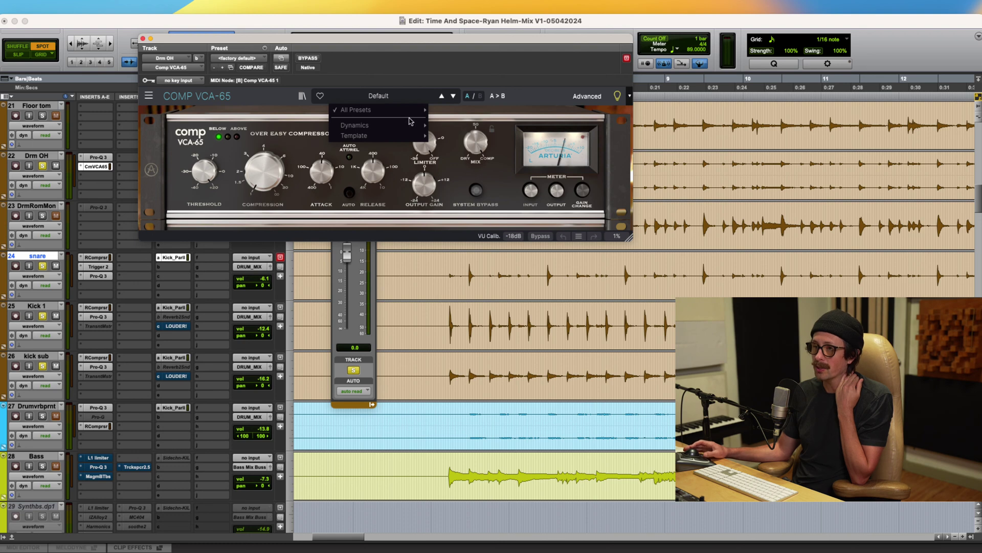
mouse_move(408, 113)
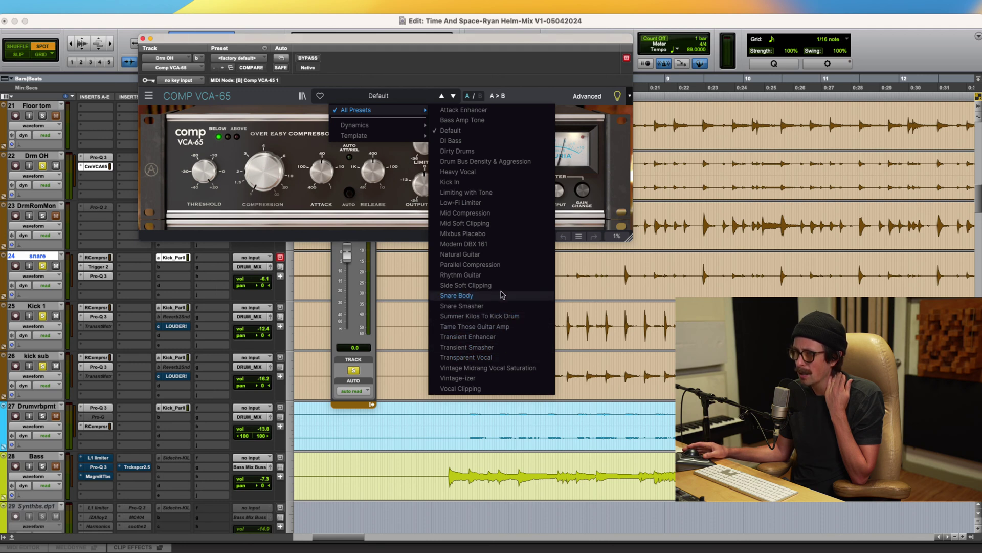
left_click(510, 265)
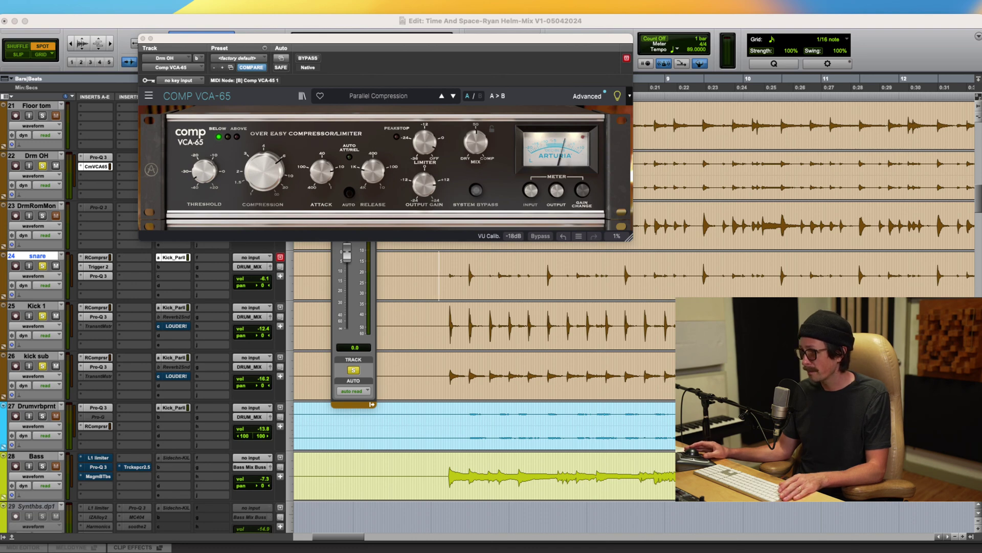
Step: Play the drums and adjust the Drm OH compressor, bringing its threshold to about -25 dB
left_click(293, 361)
key("space")
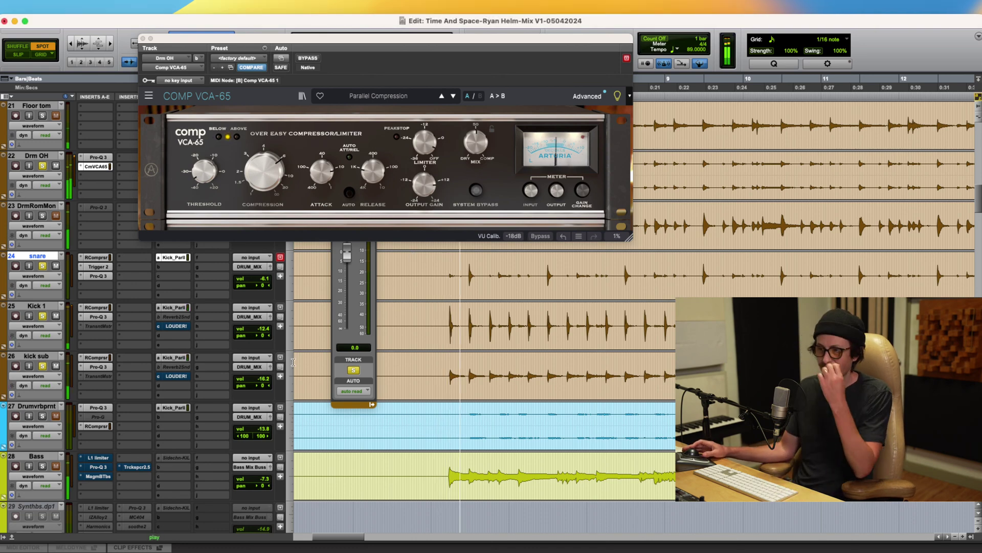
left_click_drag(264, 179, 291, 174)
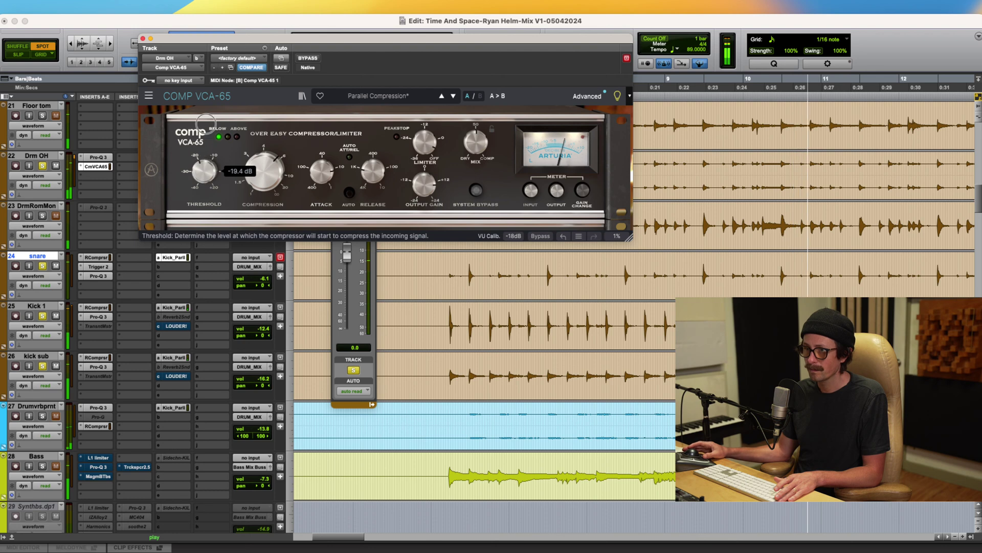
mouse_move(206, 123)
left_mouse_down()
mouse_move(200, 67)
mouse_move(216, 139)
left_mouse_up()
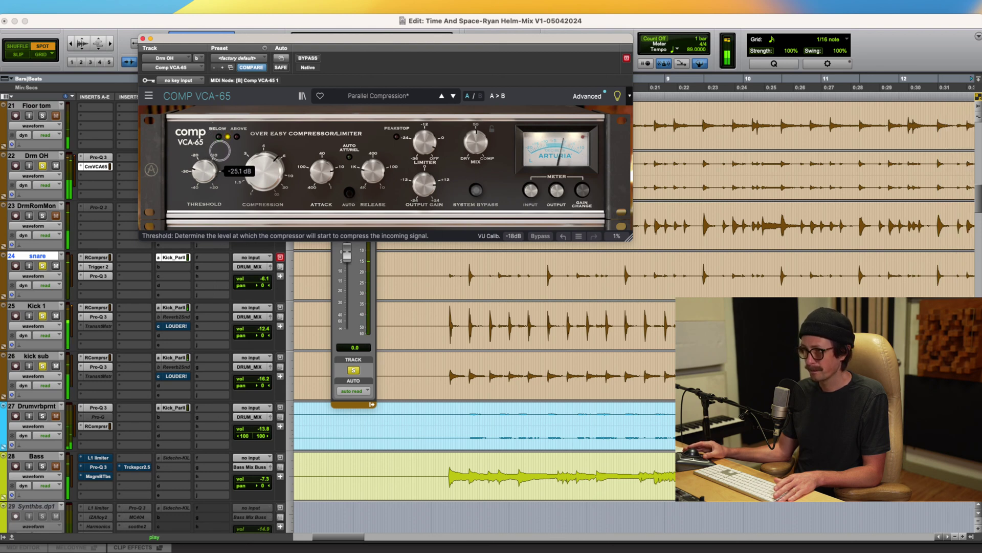
left_click_drag(204, 174, 205, 174)
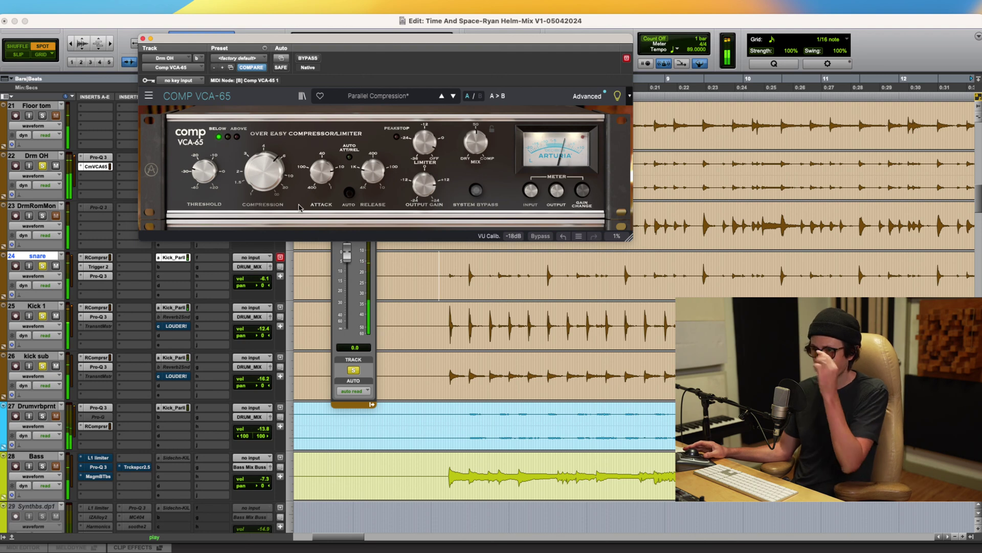
Step: Adjust the Comp VCA-65's release, output gain to about +4.4 dB, and dry/comp mix, comparing the overheads with the compressor bypassed and active
mouse_move(322, 175)
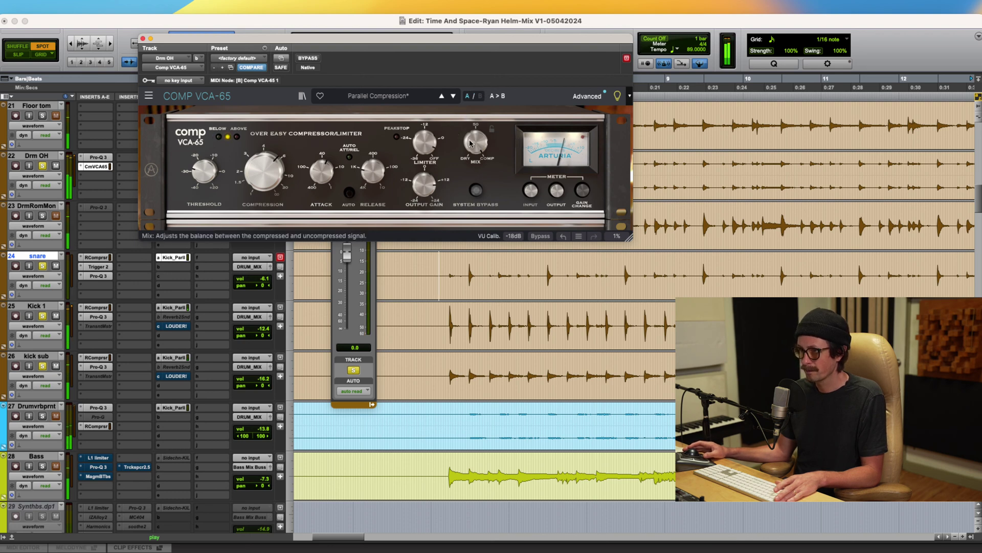
left_click_drag(371, 175, 371, 180)
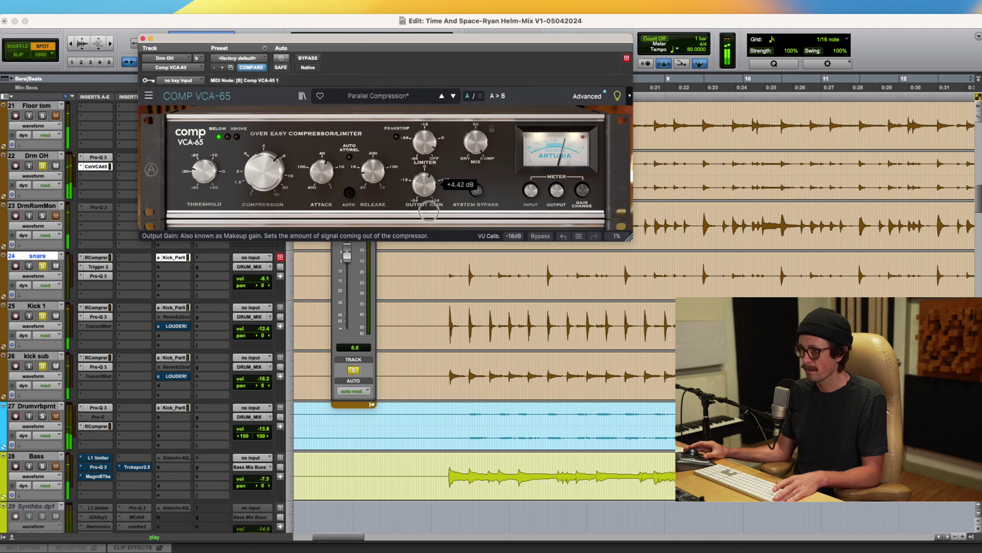
left_click(307, 58)
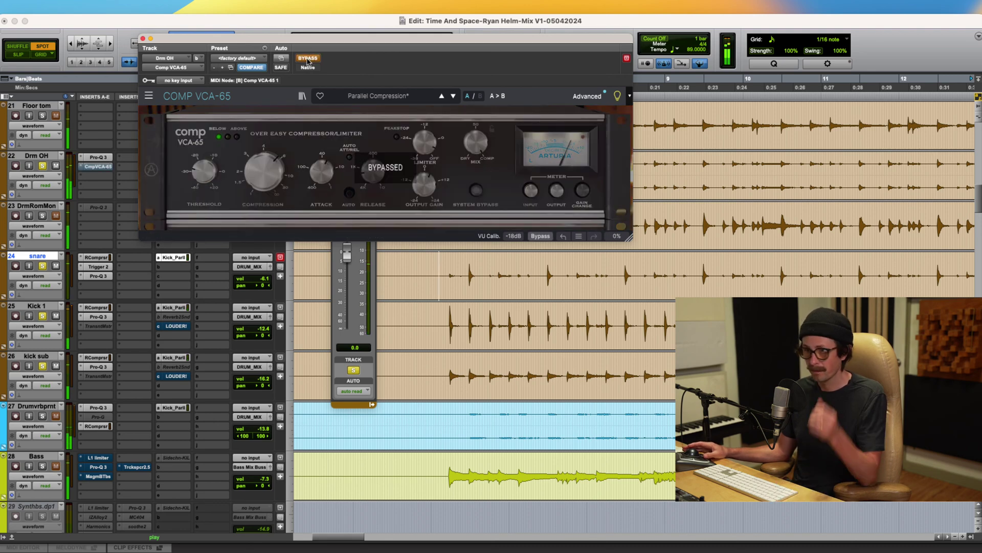
left_click(307, 57)
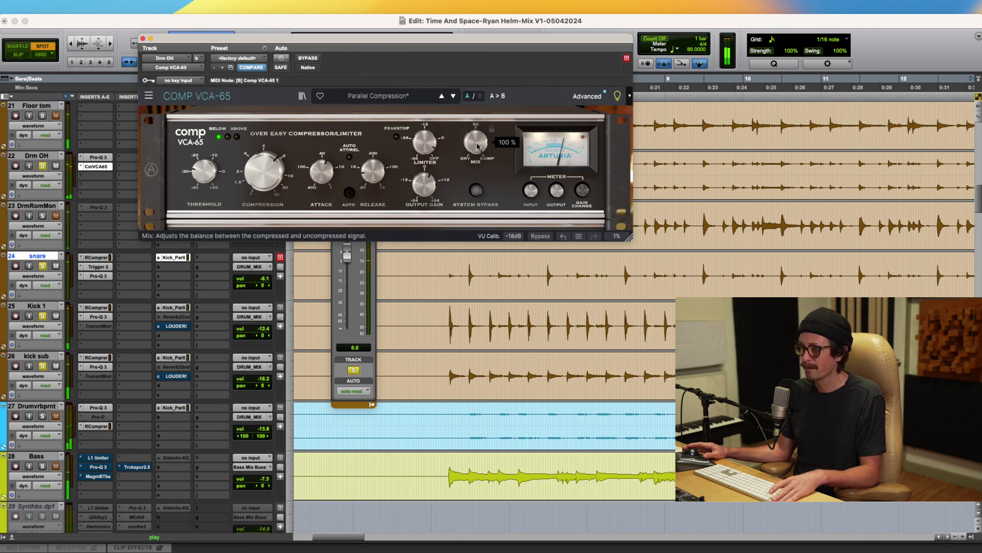
left_click_drag(477, 147, 479, 171)
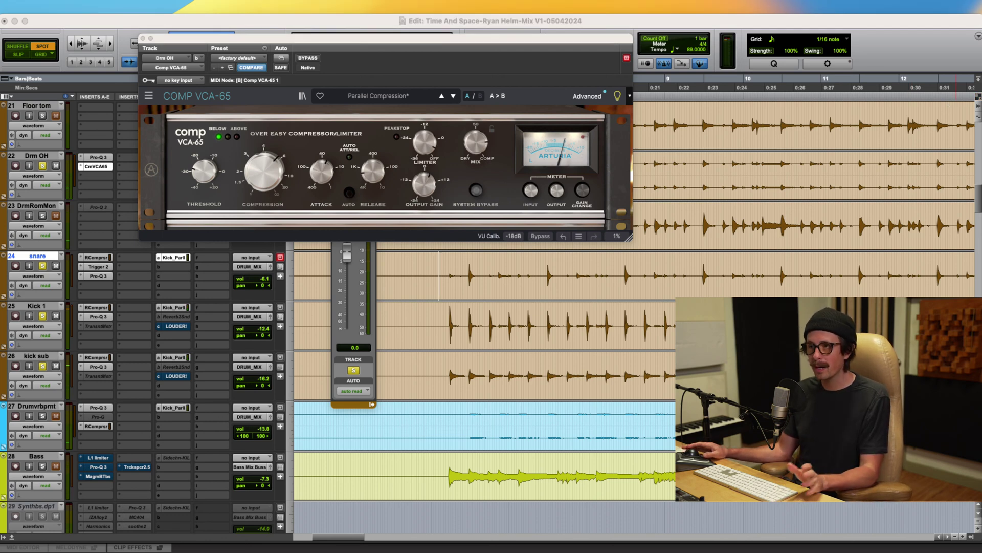
left_click(464, 73)
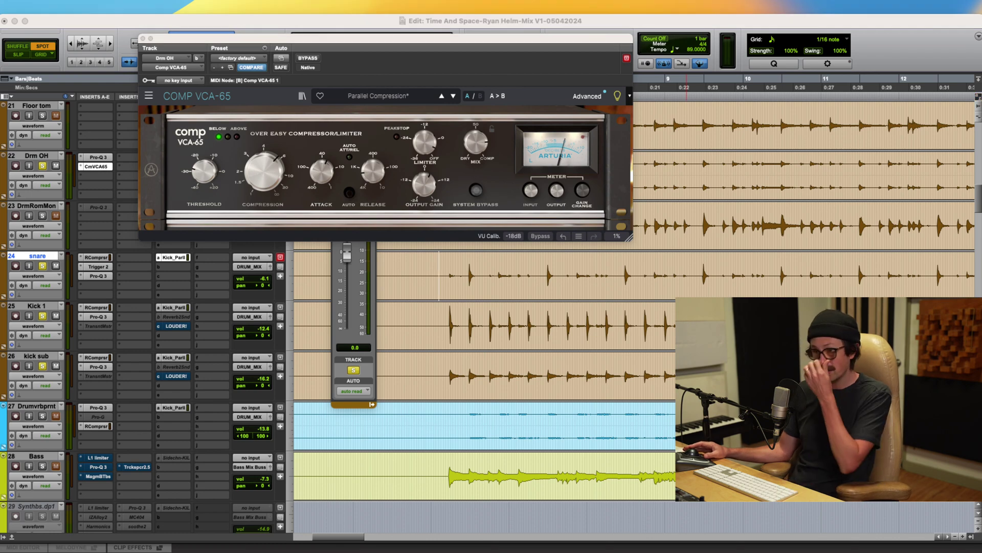
Step: Reopen the Drm OH Pro-Q 3 and remove the bell boost near 7 kHz
left_click(113, 138)
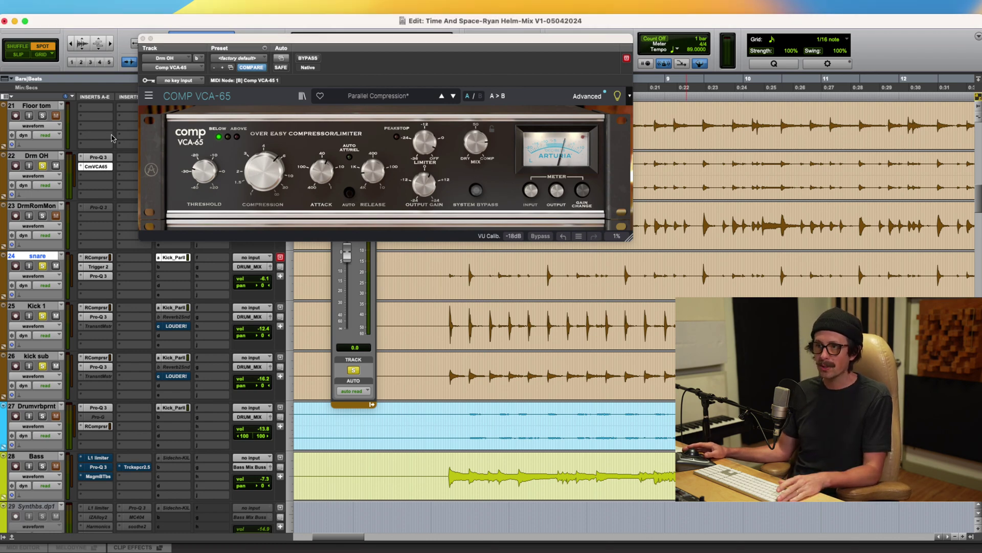
left_click(103, 159)
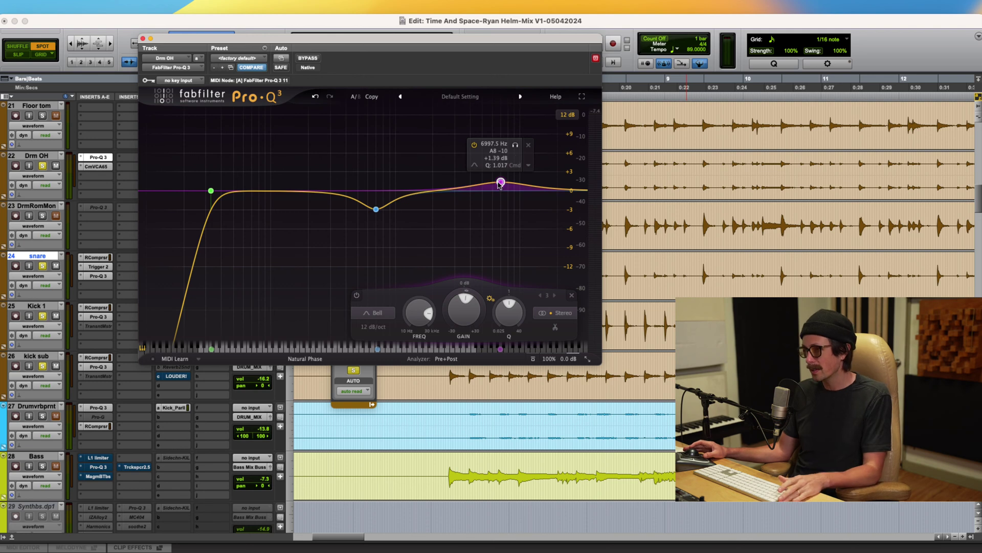
left_click(530, 146)
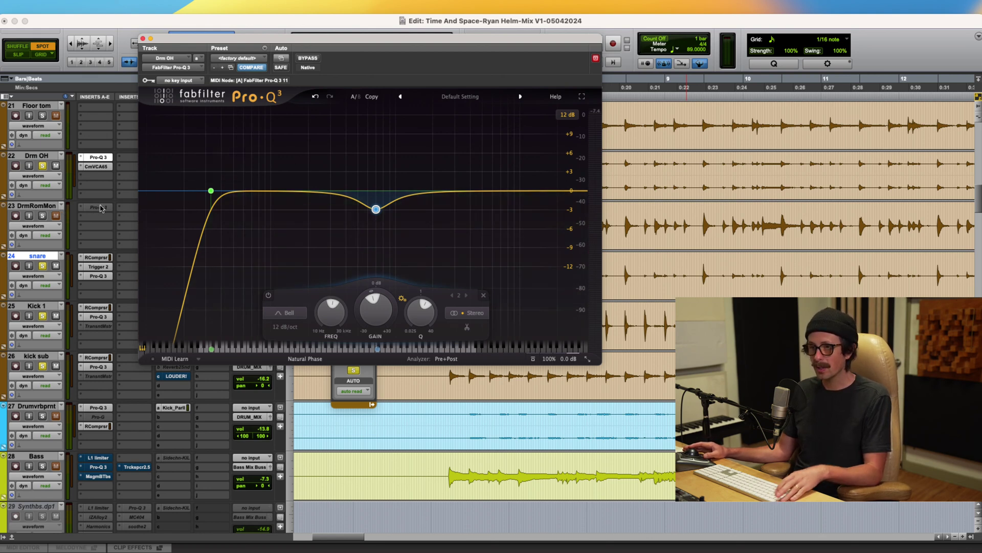
Step: Solo DrmRomMon with the other drums, close the EQ, and compare playback with the DrmRomMon and Drm OH solos switched off and on
left_click(42, 216)
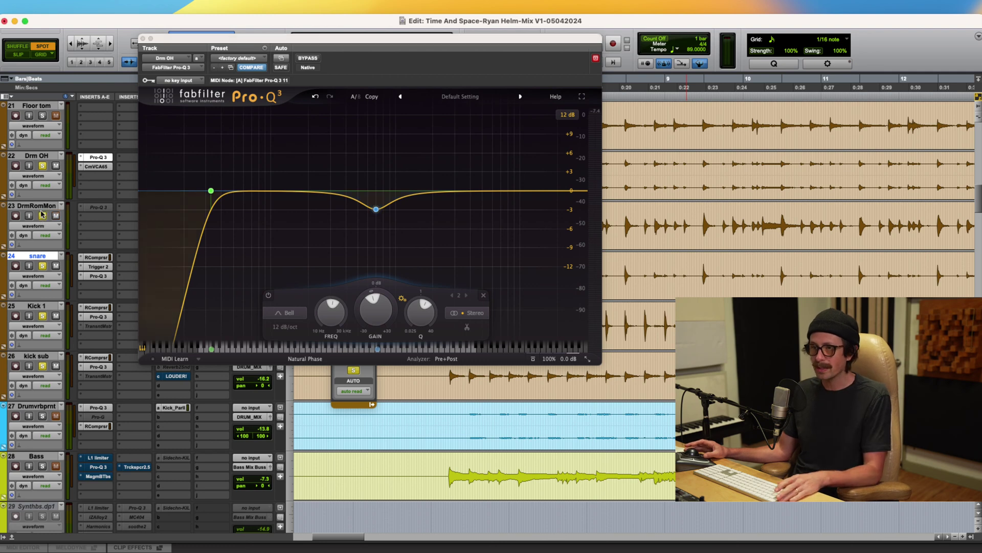
left_click(143, 39)
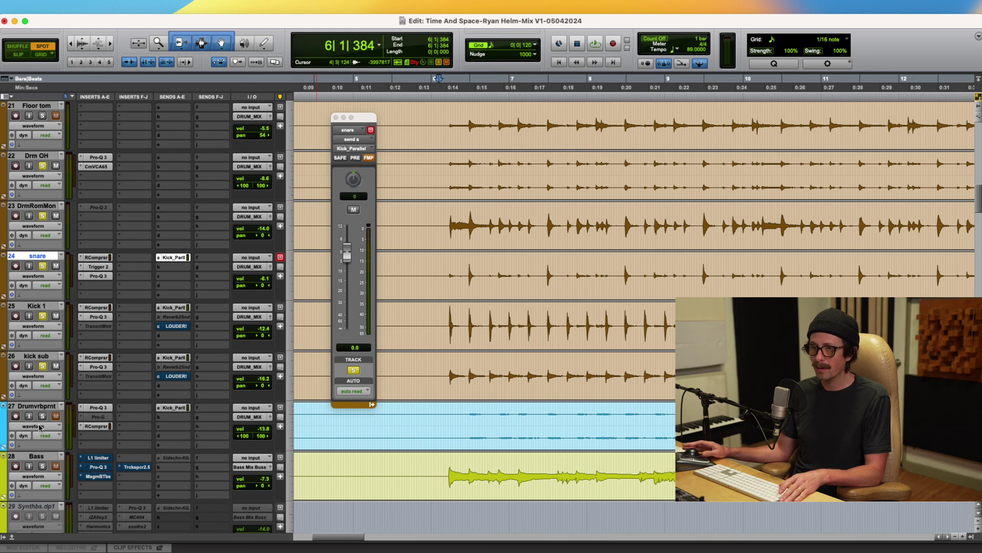
key("super+Tab")
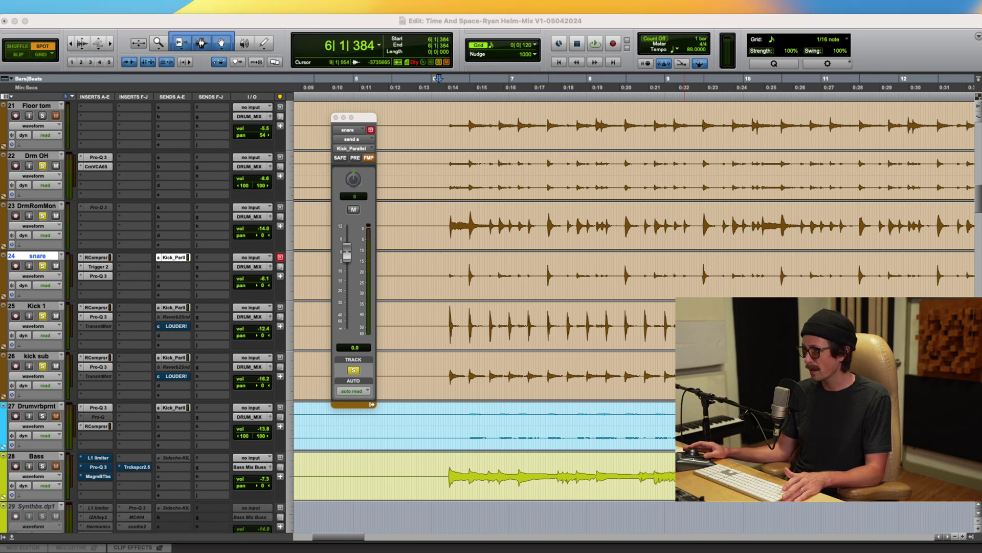
key("super+Tab")
key("space")
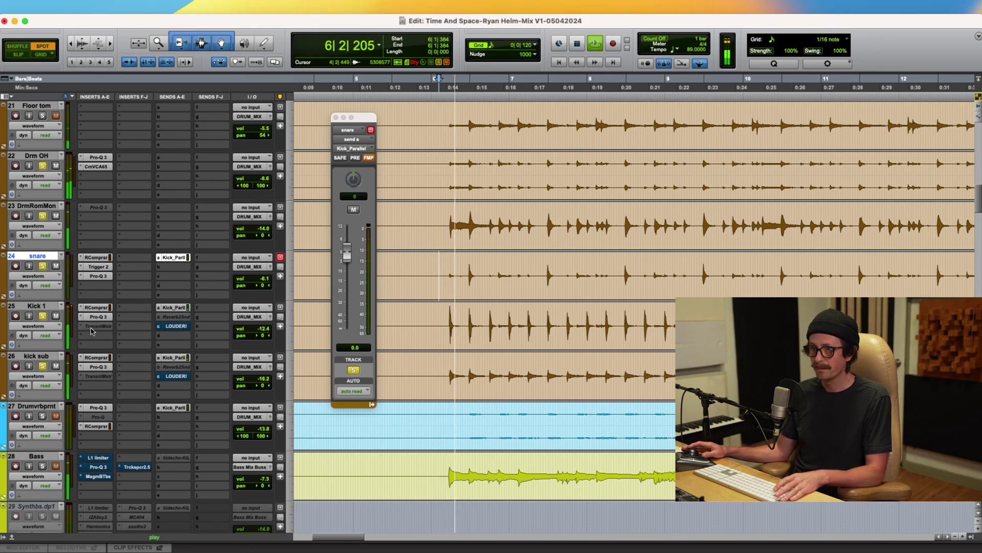
left_click(43, 216)
left_click(43, 216)
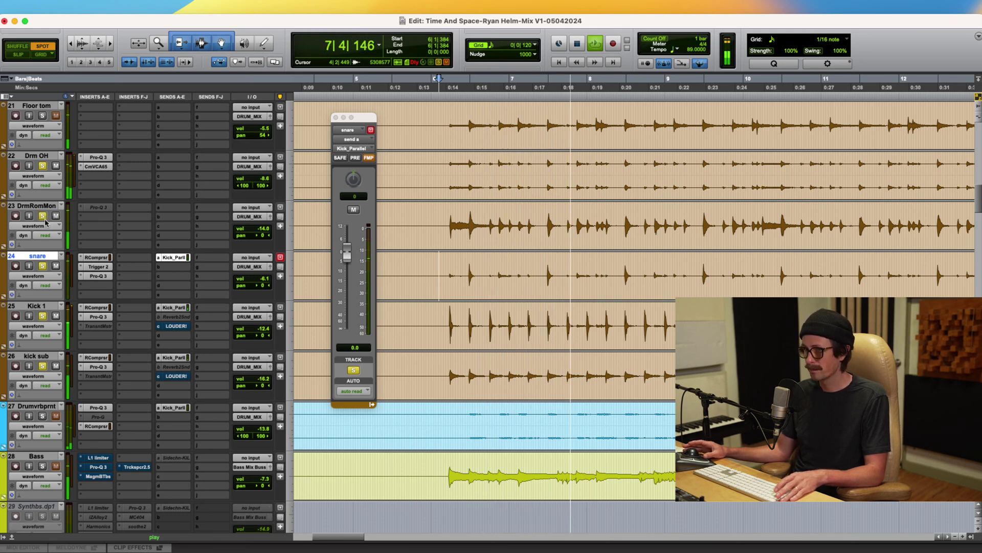
left_click(43, 166)
left_click(43, 165)
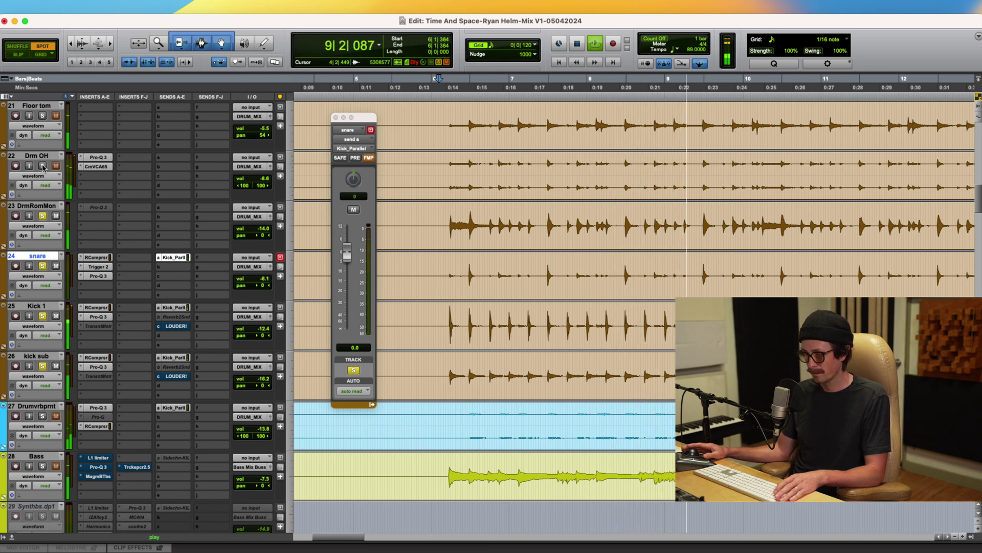
Step: Activate the Pro-Q 3 on DrmRomMon during playback and switch its processing mode to Natural Phase
left_click(99, 208, "ctrl+super")
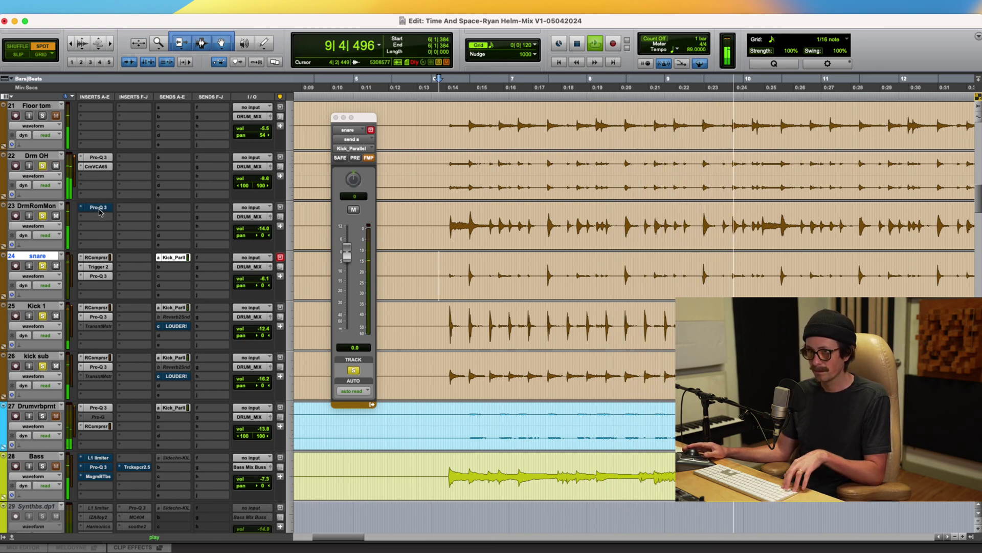
left_click(100, 207)
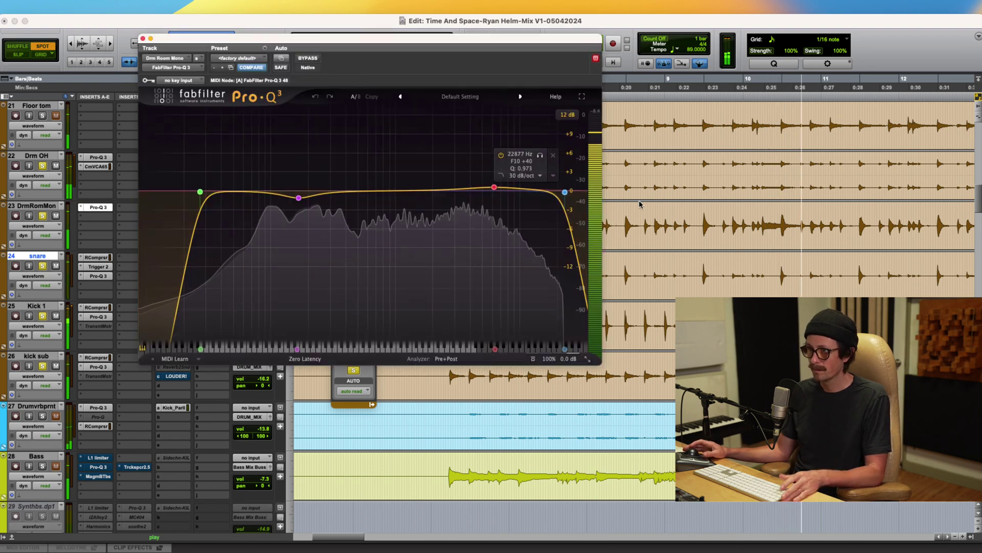
left_click(305, 358)
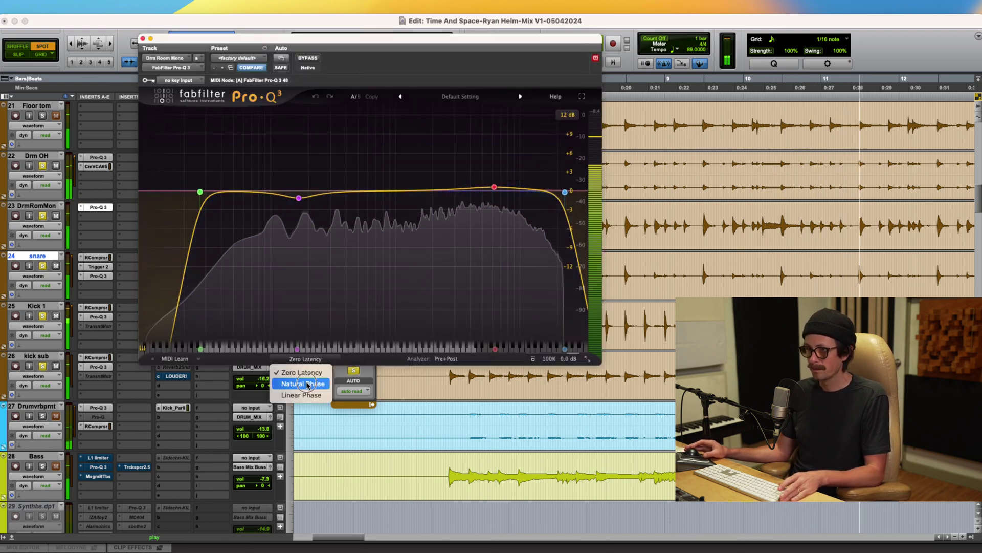
left_click(294, 384)
Step: Remove the low-frequency bell dip and the bell boost near 6.2 kHz from the DrmRomMon EQ
left_click_drag(299, 197, 261, 191)
left_click(286, 156)
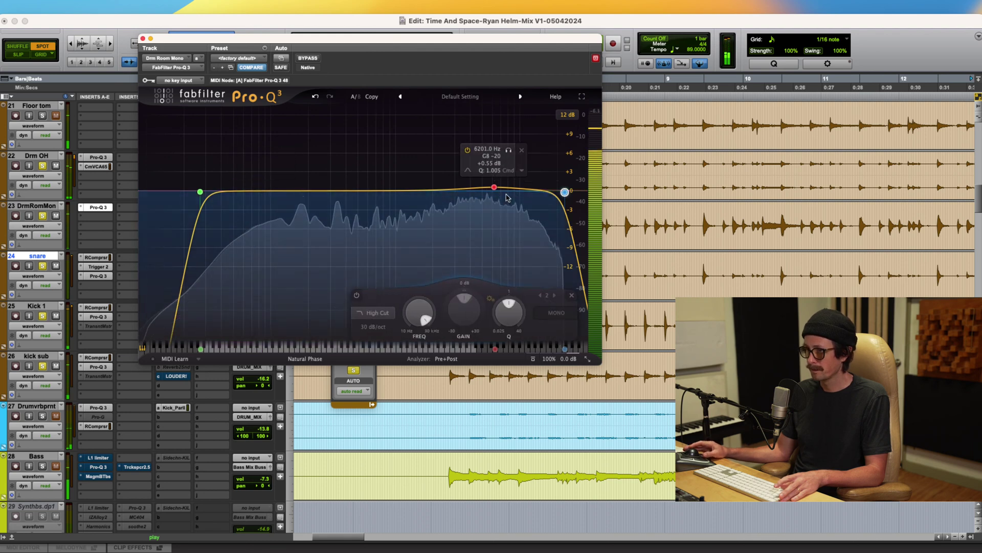
left_click(523, 151)
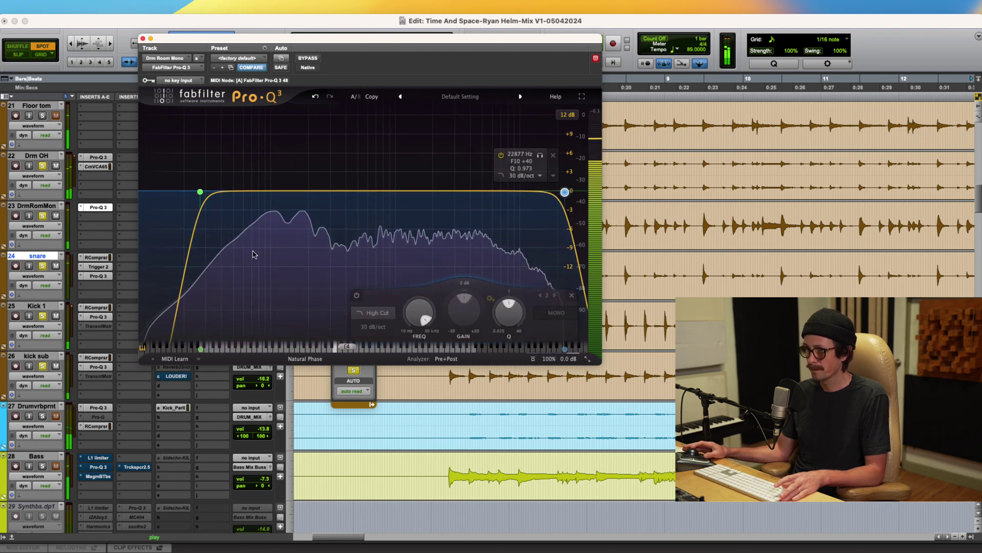
Step: Solo DrmRomMon alone, copy the VCA-65 compressor from Drm OH onto it, and open the copy
left_click(42, 215, "ctrl")
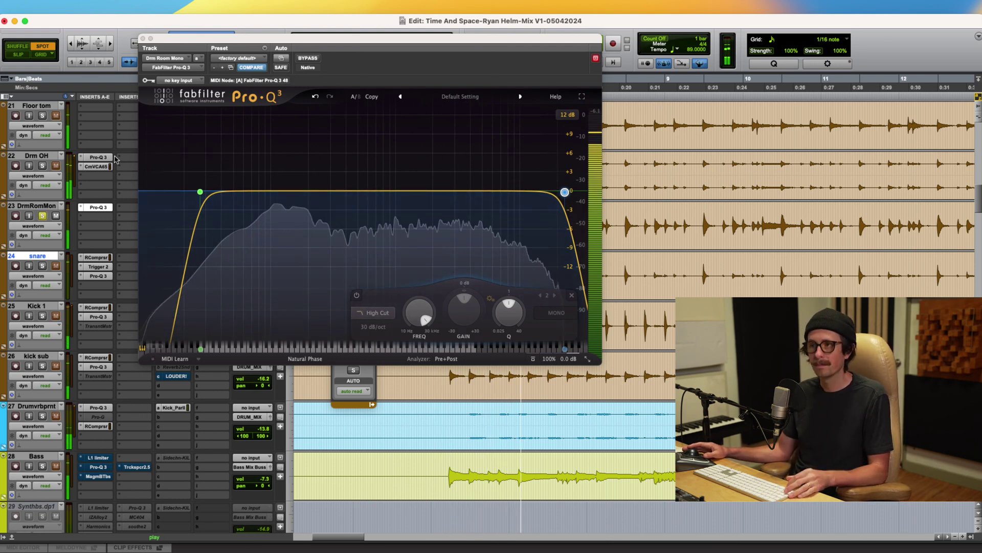
left_click(97, 167)
left_click_drag(98, 169, 98, 217)
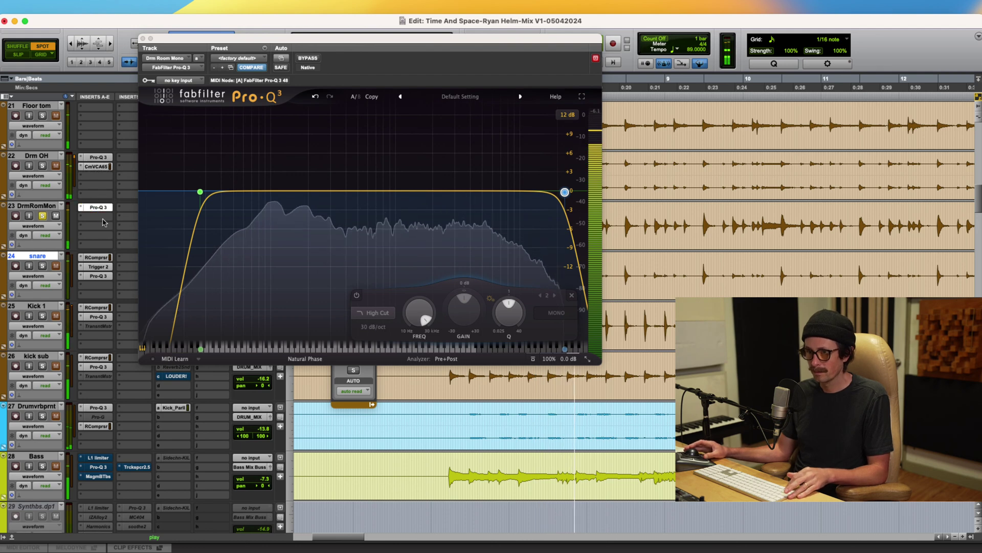
left_click(96, 217)
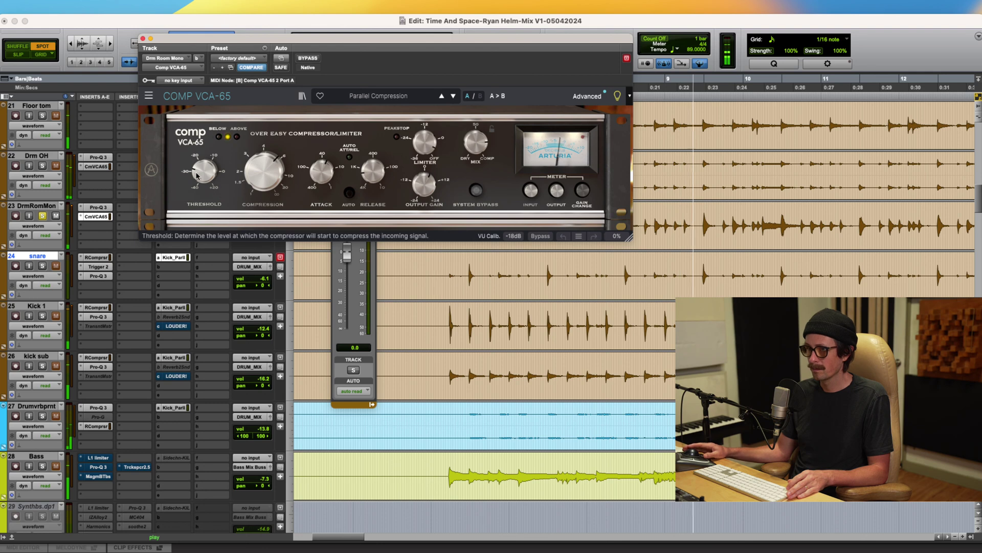
Step: Adjust the DrmRomMon compressor's threshold and attack, set its release to about 784 dB/ms, and raise its output gain
left_click_drag(204, 172, 197, 180)
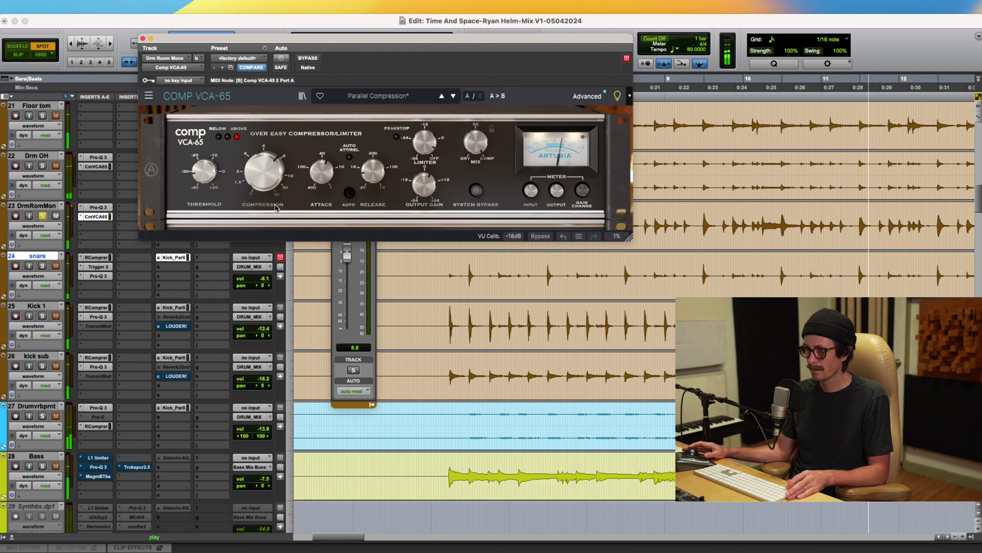
mouse_move(318, 172)
left_click_drag(317, 173, 326, 190)
left_click_drag(327, 193, 329, 197)
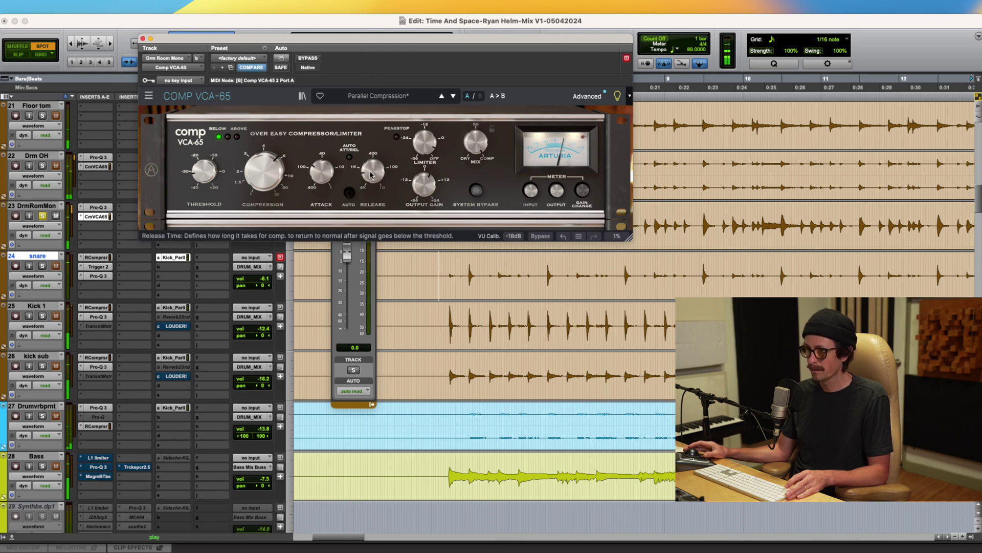
mouse_move(373, 153)
left_mouse_down()
mouse_move(368, 126)
mouse_move(372, 147)
left_mouse_up()
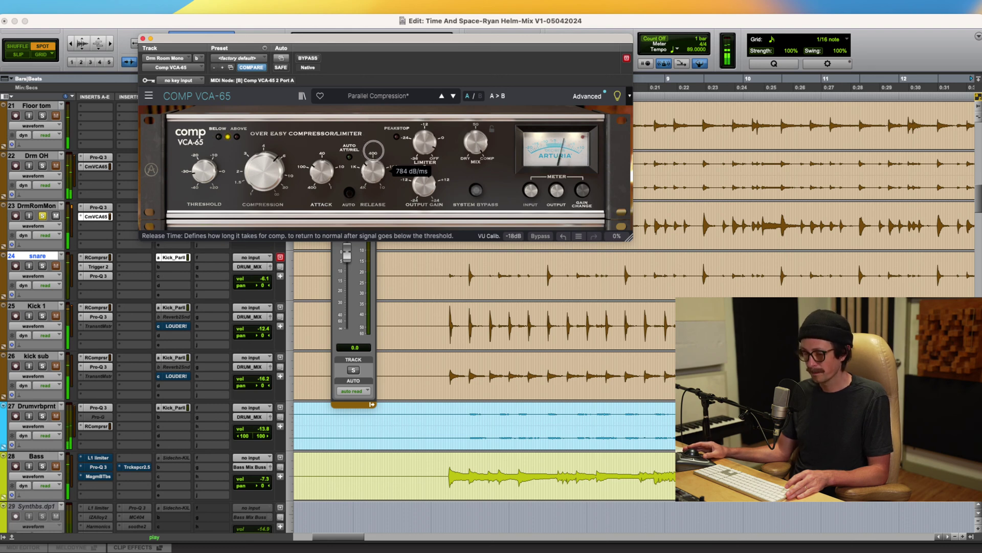
left_click_drag(374, 152, 374, 153)
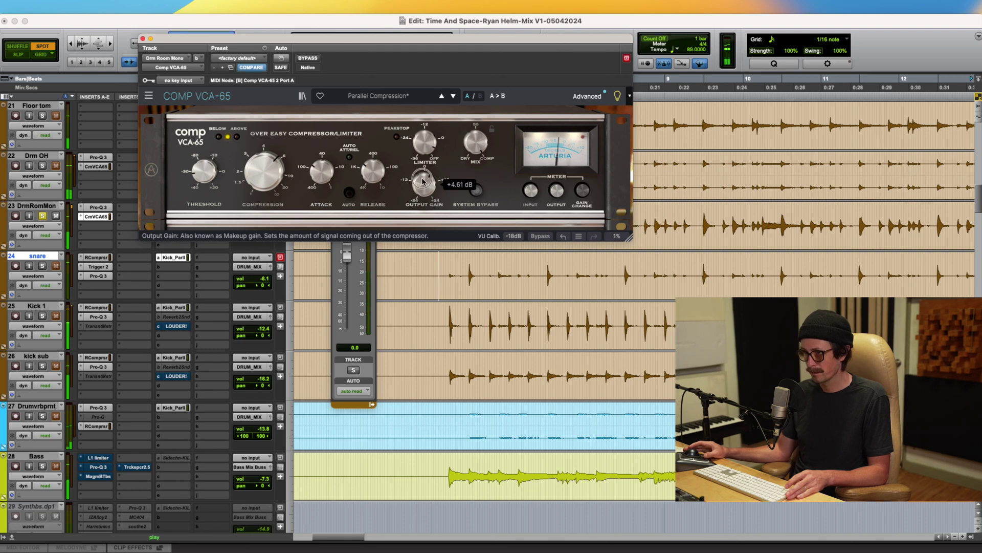
left_click_drag(425, 185, 428, 104)
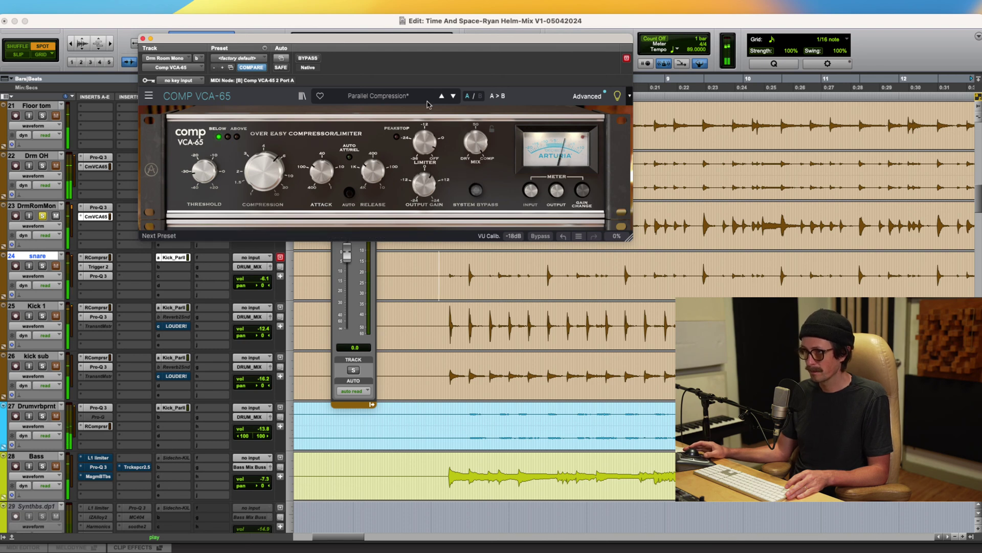
Step: Compare the DrmRomMon sound with the VCA-65 bypassed and active during playback
left_click(307, 59)
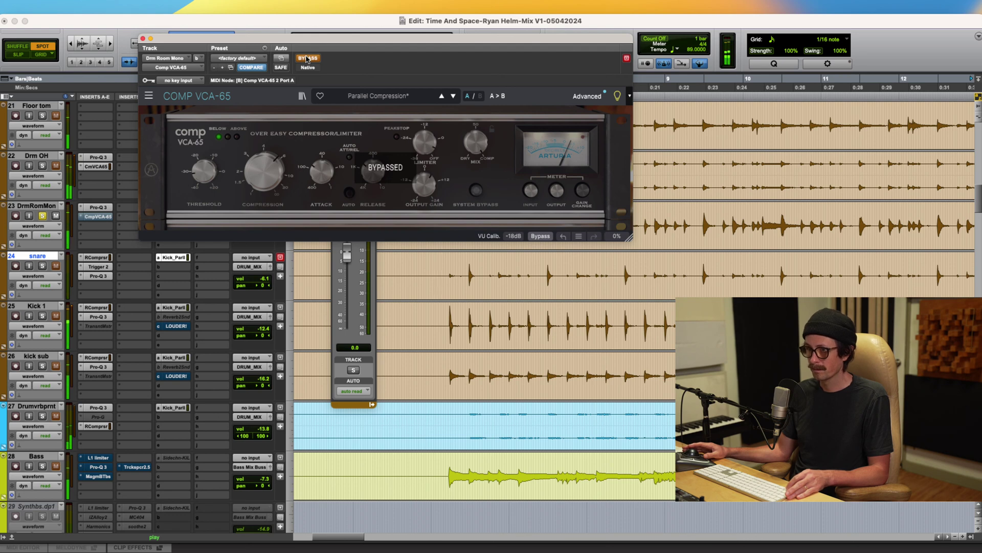
left_click(307, 58)
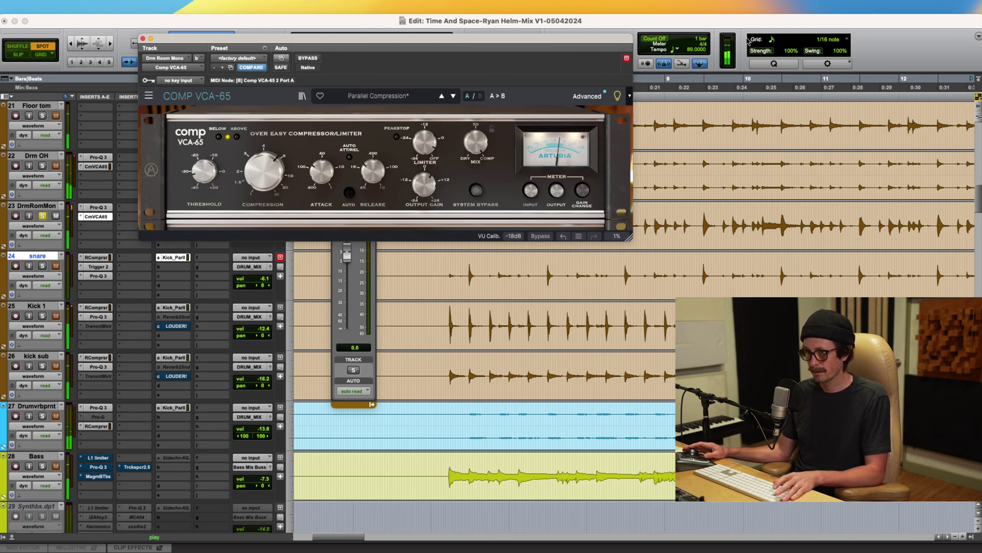
left_click(103, 219, "super")
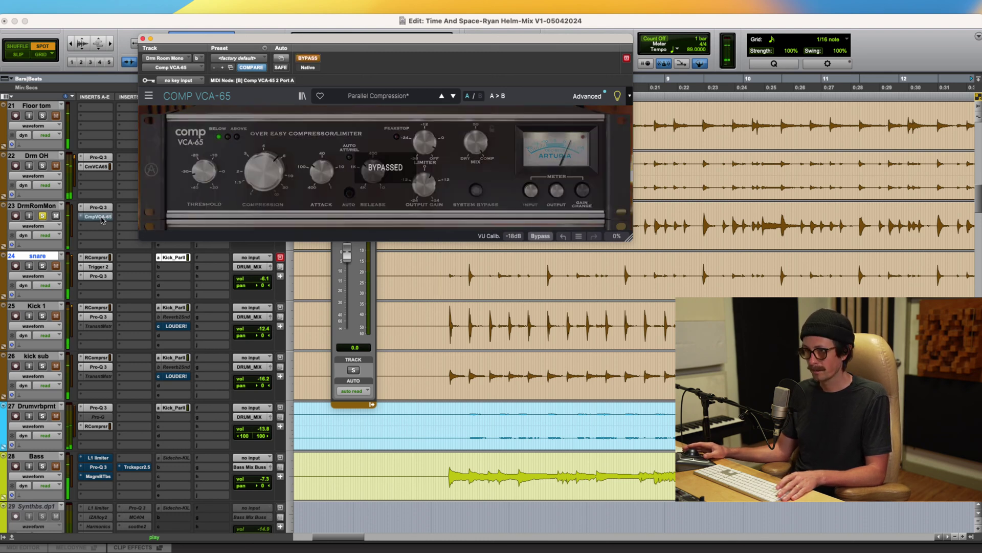
left_click(103, 219, "super")
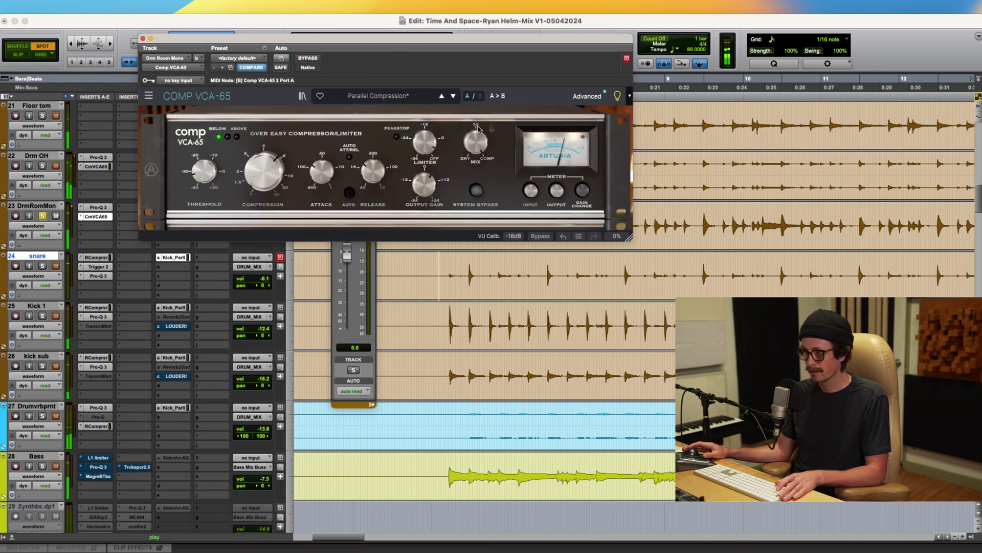
Step: Add Drm OH to the solo, close the room compressor, and examine the Drm OH Pro-Q 3 curve
left_click(42, 165)
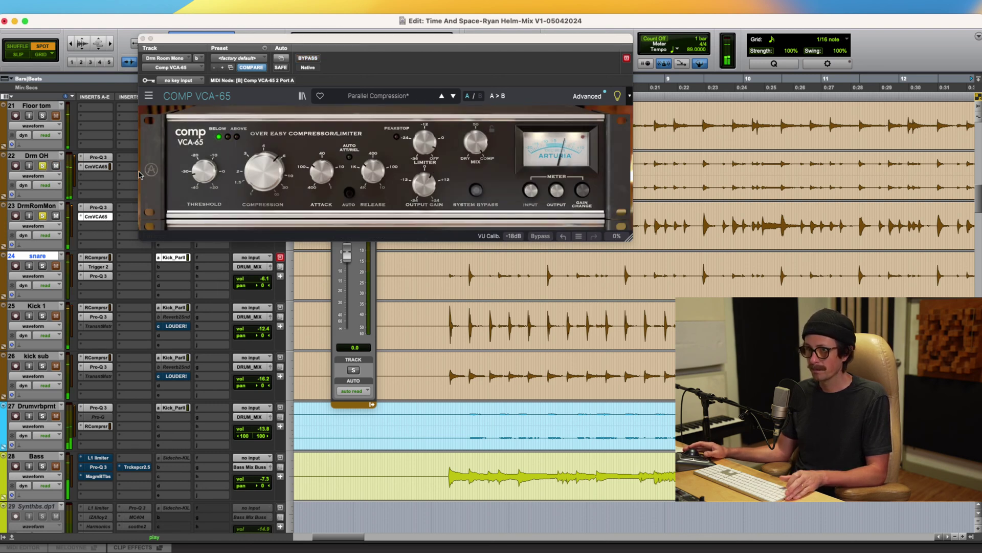
left_click(144, 38)
key("super+alt+ctrl+w")
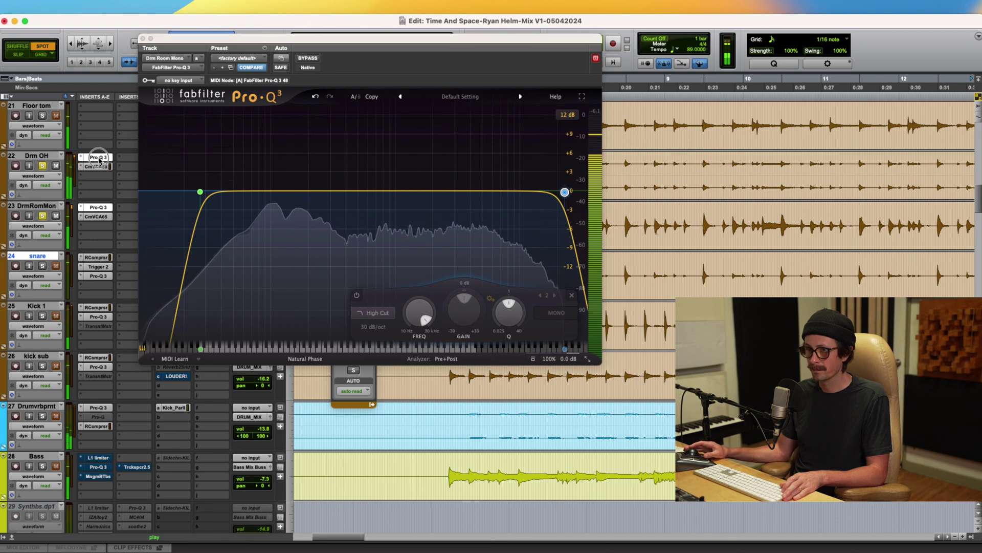
left_click(98, 157)
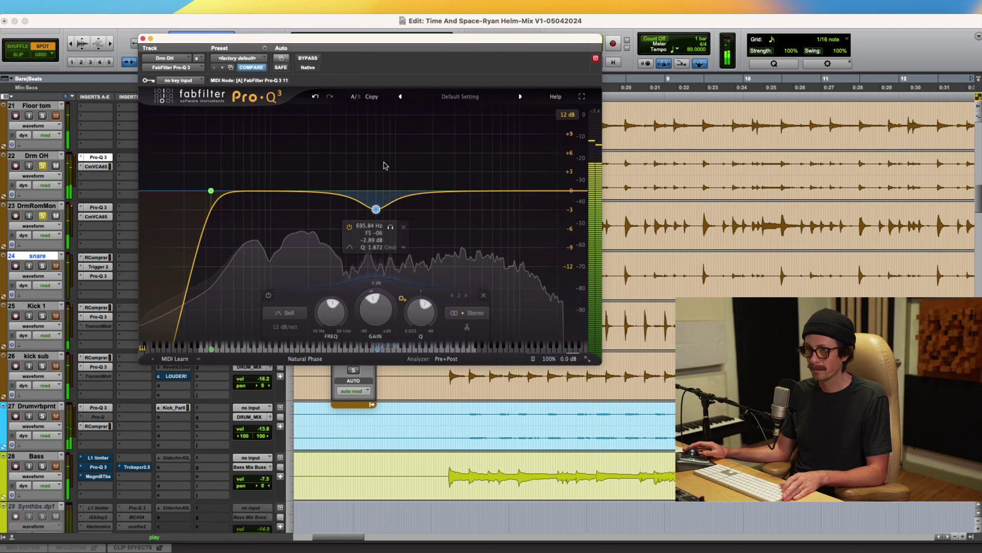
left_click(143, 39)
Step: Set the DrmRomMon Pro-Q 3 high cut to an 18 dB/oct slope at about 5780 Hz
left_click(99, 208)
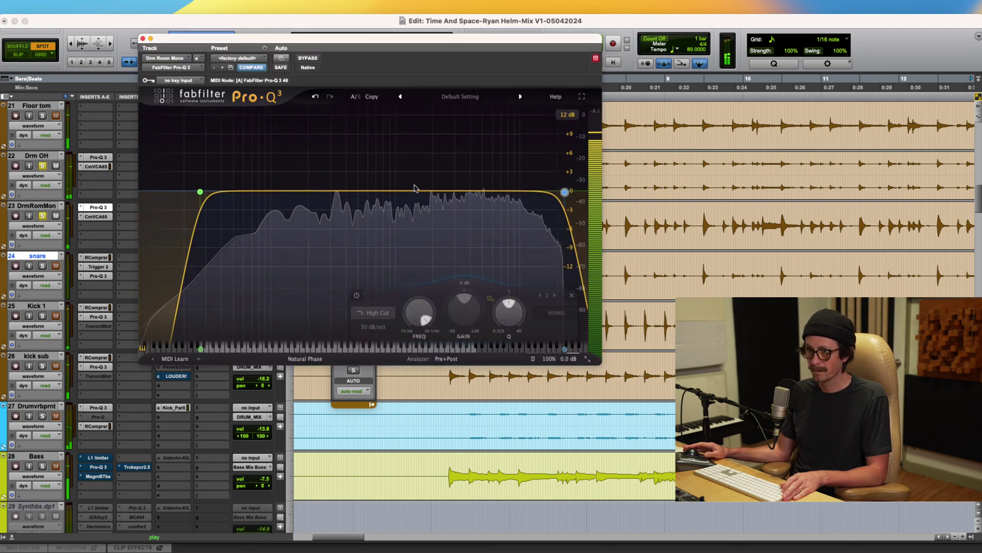
mouse_move(475, 212)
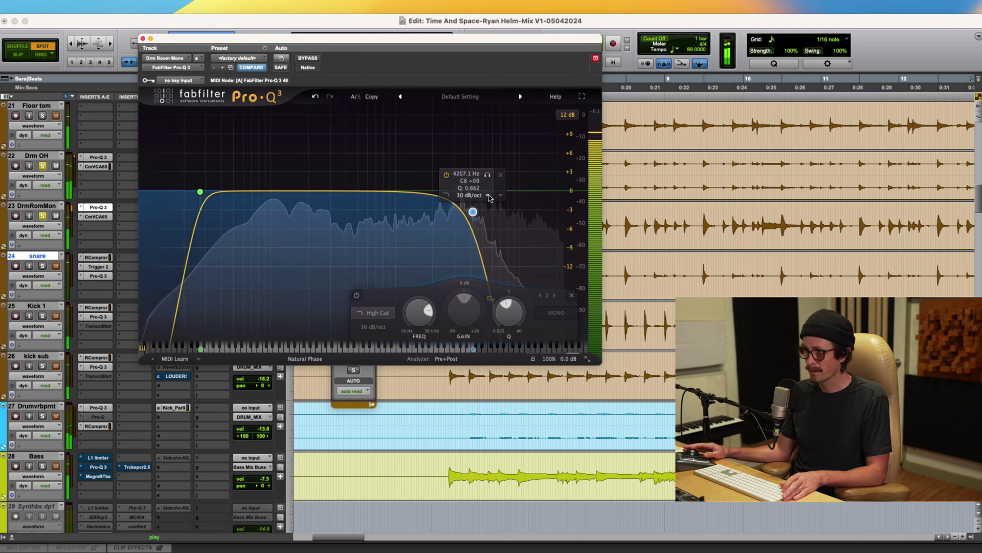
left_click(488, 196)
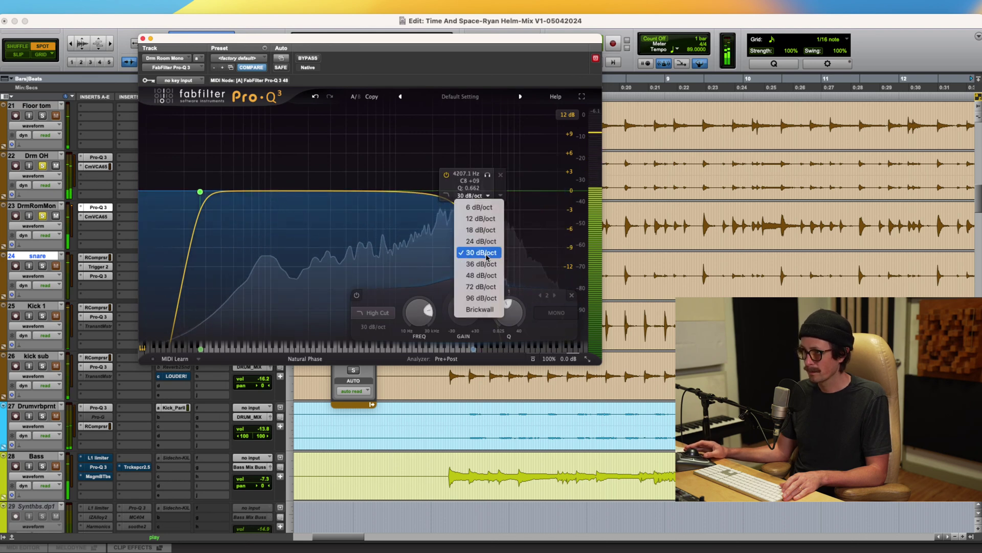
left_click(479, 230)
key("space")
left_click_drag(473, 211, 490, 190)
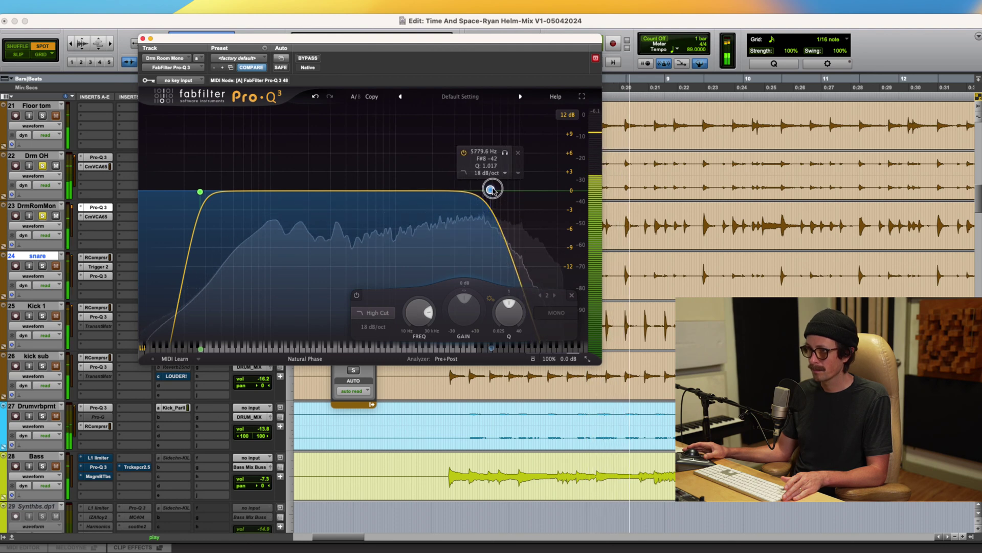
Step: Set the DrmRomMon low cut to about 29 Hz, add a bell boost of about 1.7 dB near 175 Hz, and close the EQ
left_click_drag(200, 191, 204, 192)
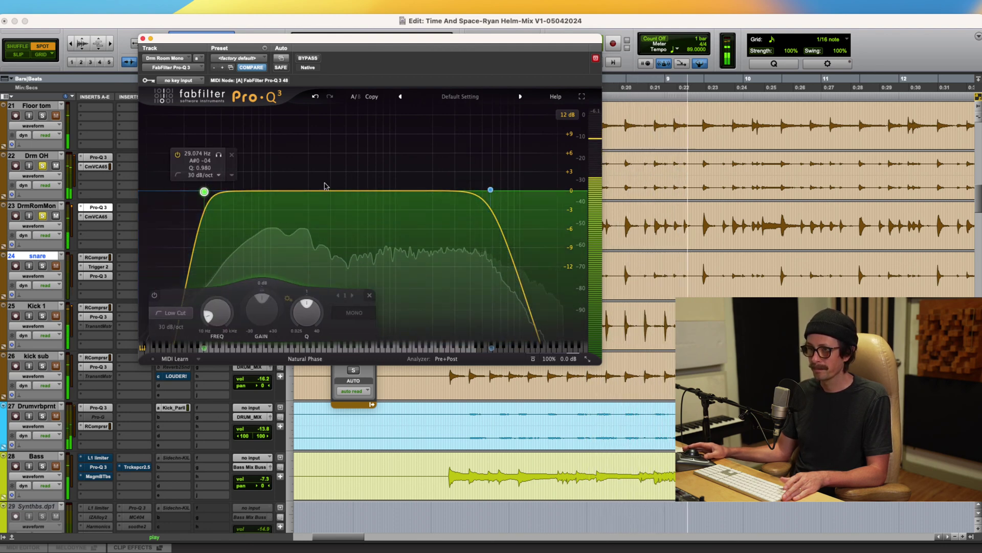
left_click_drag(346, 192, 304, 180)
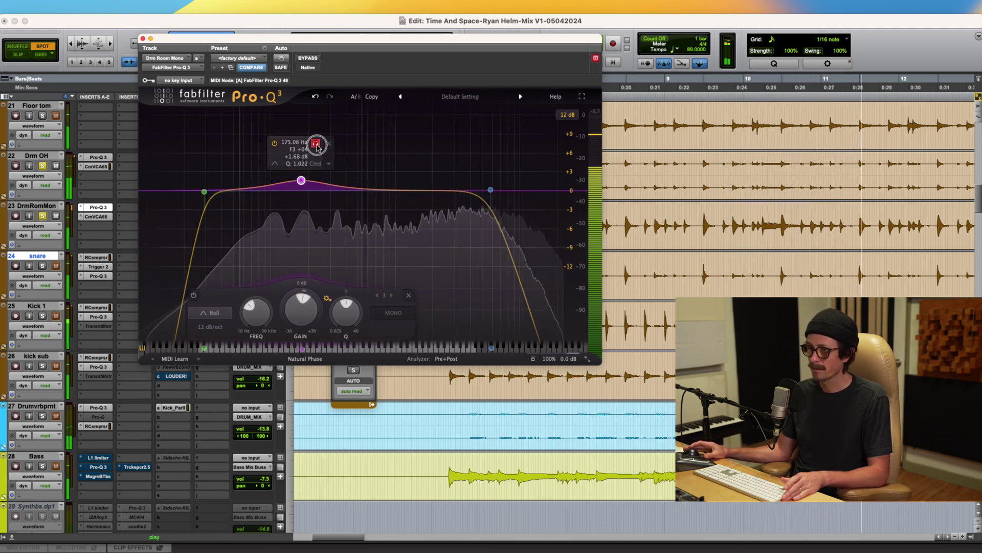
left_click(321, 145)
left_click_drag(322, 146, 321, 148)
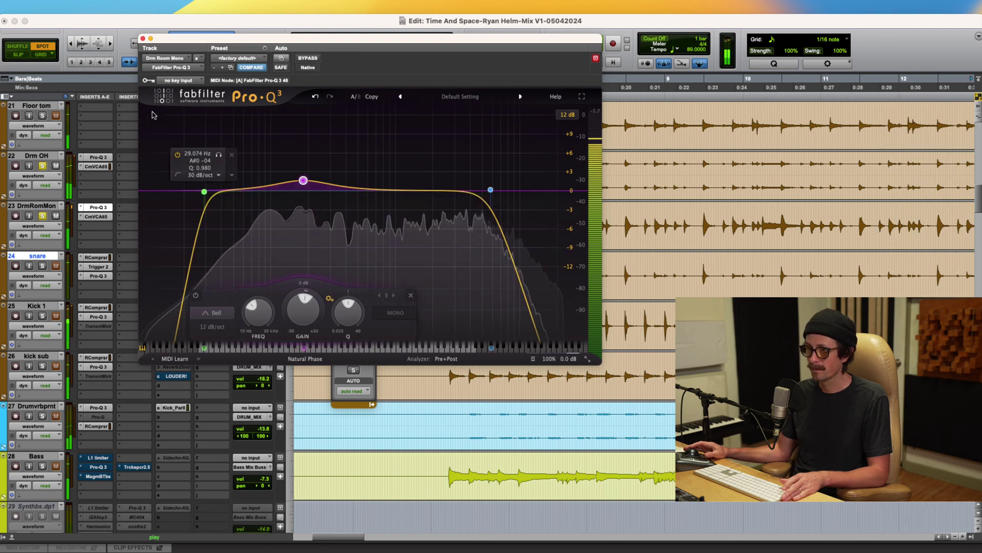
left_click(142, 38)
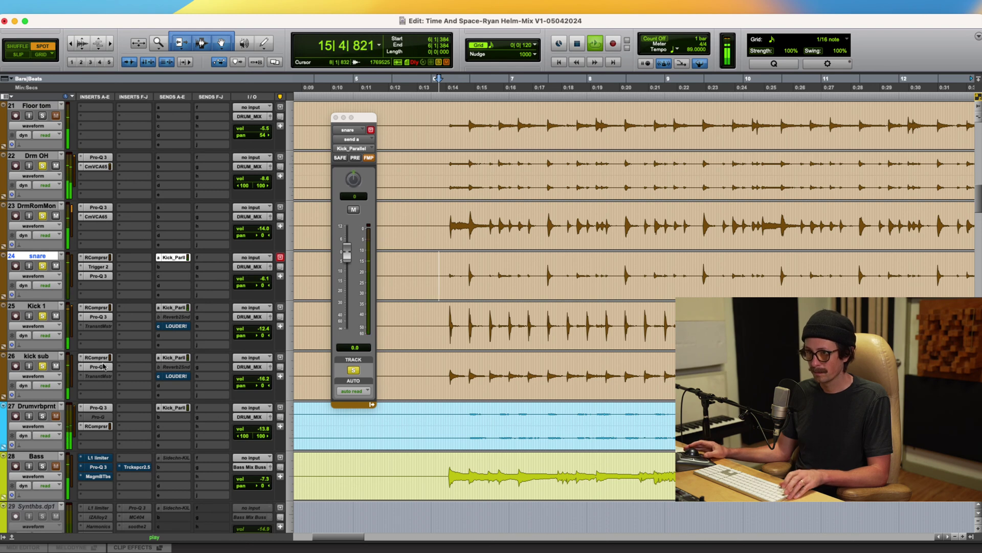
Step: Balance the drums during playback with Kick 1 at -12.2 dB, Drm OH at about -10.6 dB and DrmRomMon at -14.7 dB
left_click(265, 329)
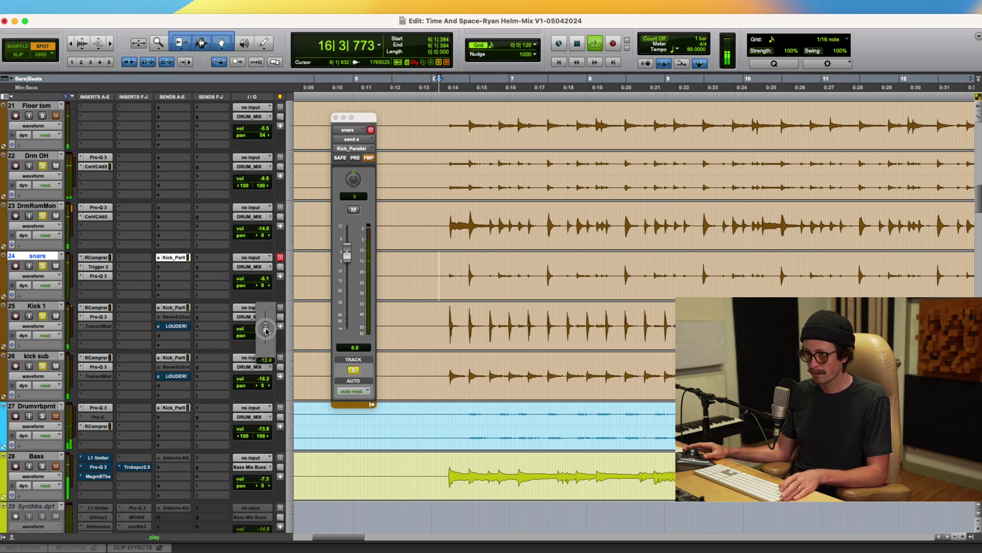
left_click(263, 180)
left_click(265, 231)
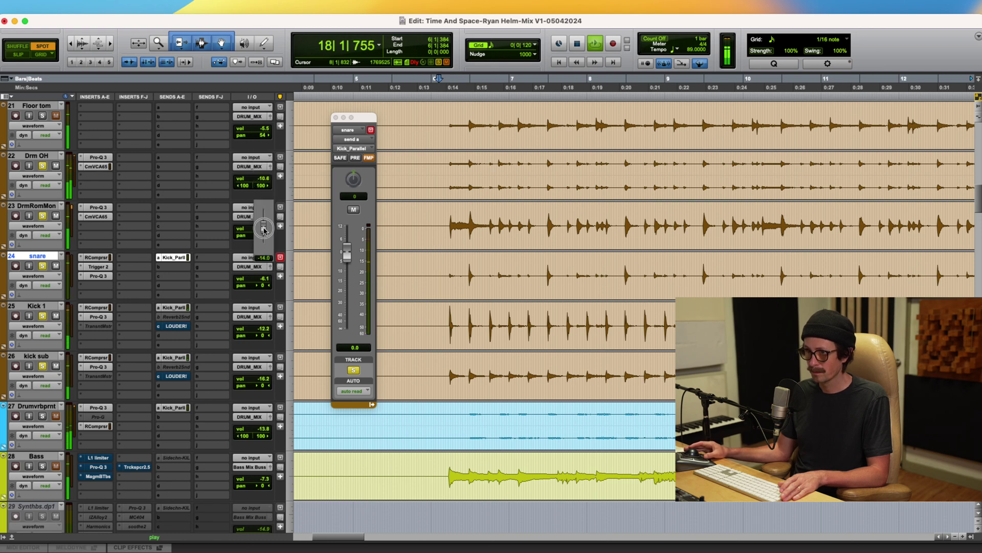
mouse_move(264, 231)
left_mouse_down()
mouse_move(266, 262)
mouse_move(264, 230)
left_mouse_up()
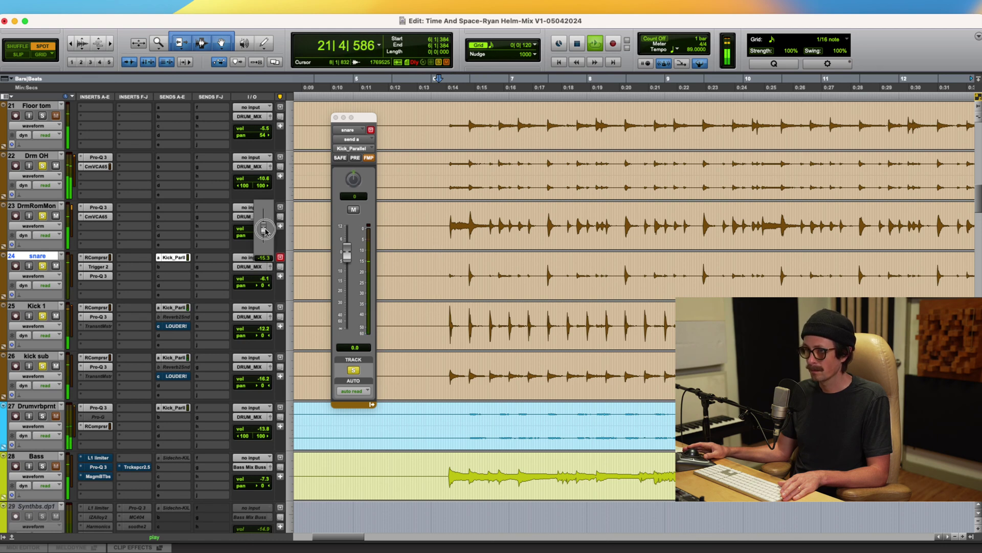
left_click_drag(265, 231, 263, 221)
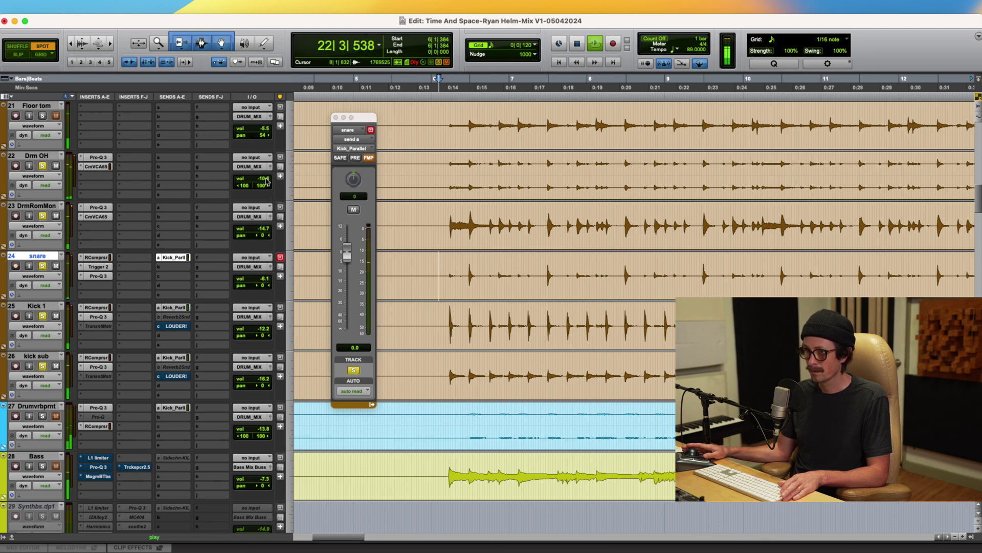
key("space")
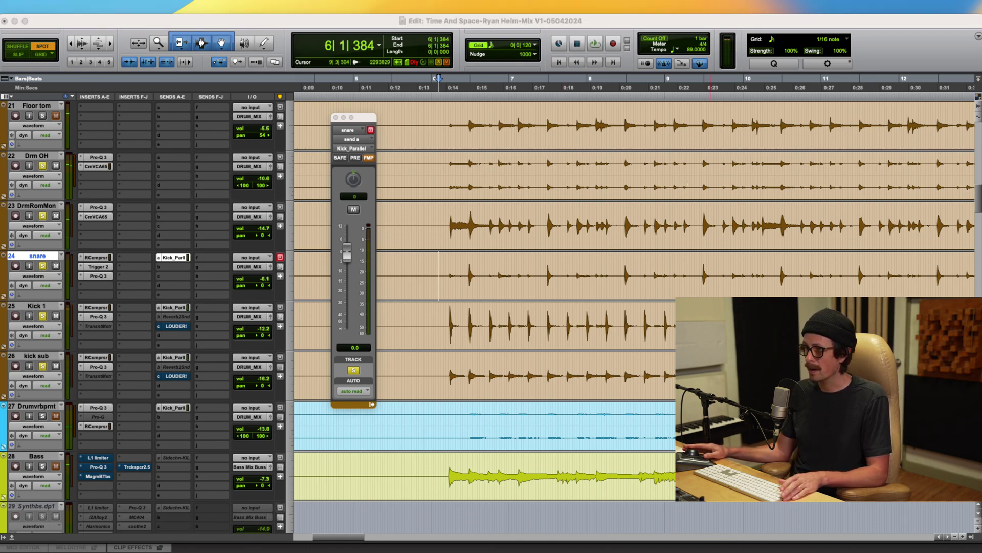
Step: Play the drums, clear all track solos, and solo only Floor tom
scroll(31, 201, "up", 3)
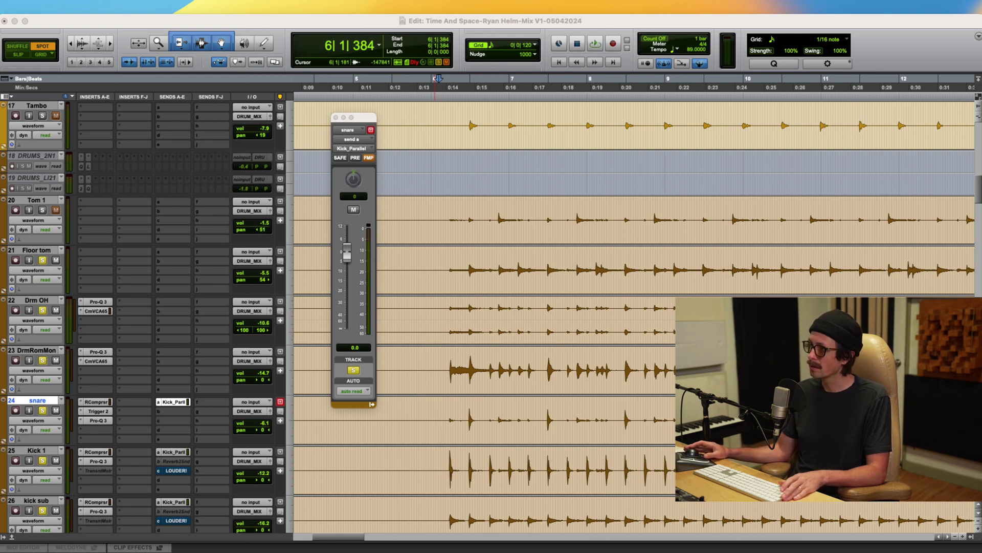
key("space")
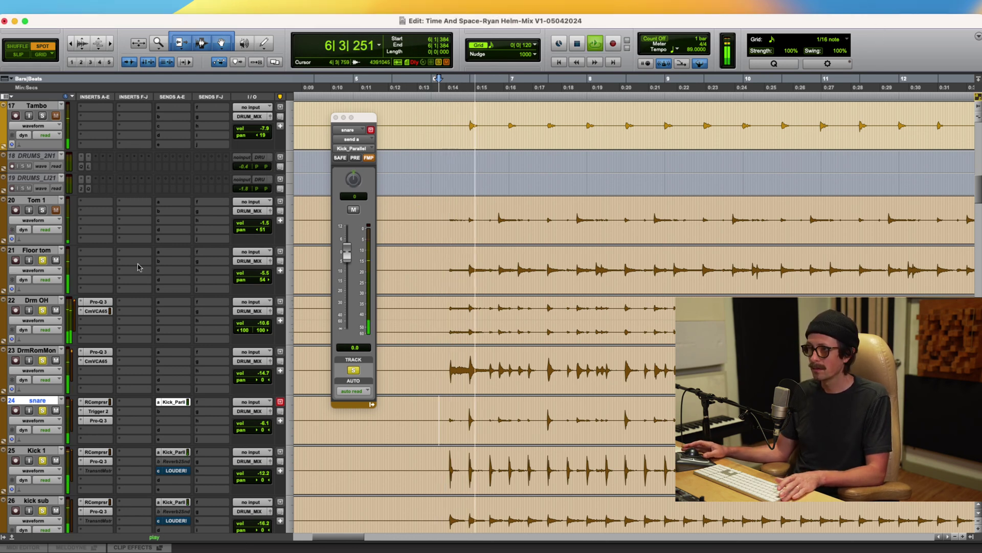
left_click(43, 261, "alt")
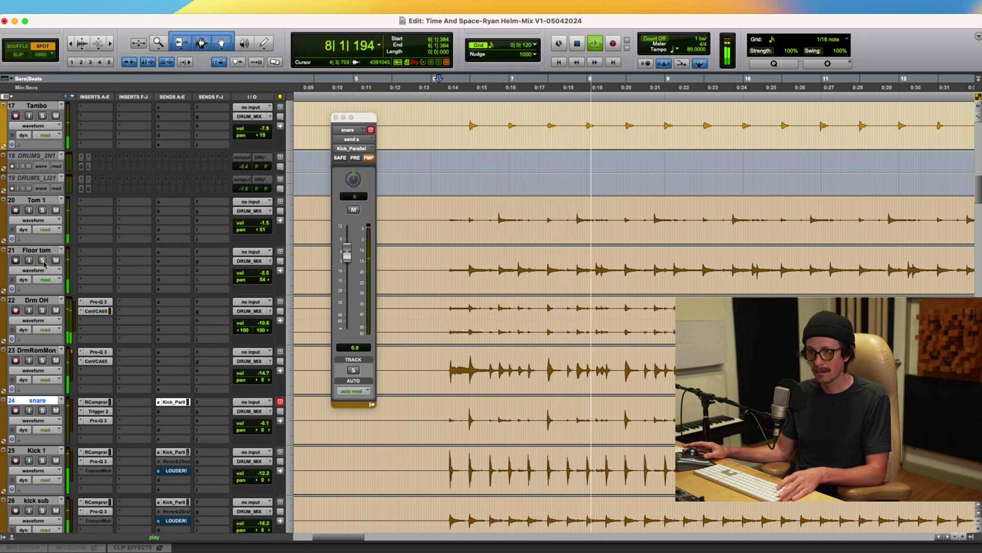
left_click(43, 261)
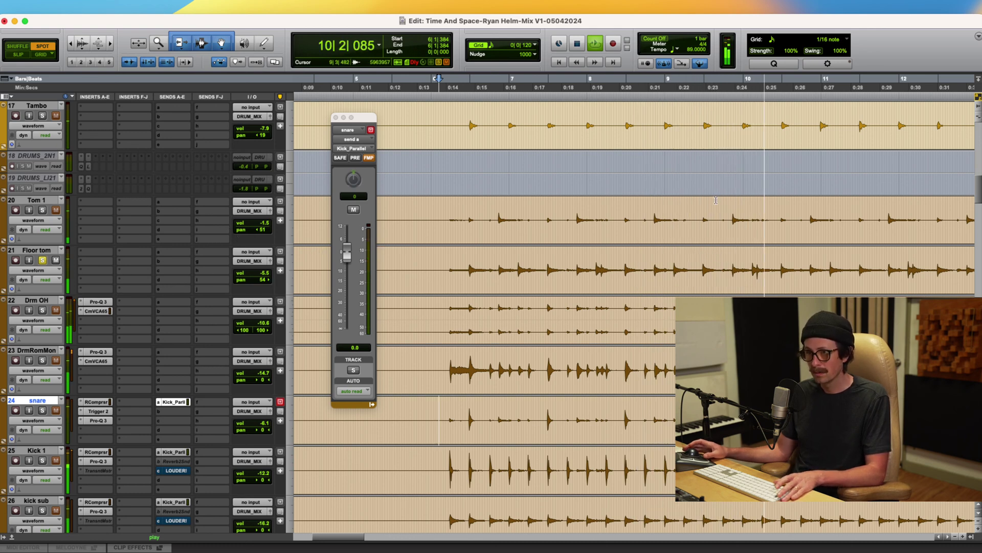
Step: Stop playback and copy the Pro-Q 3 from Drm OH onto the first insert of Floor tom
key("space")
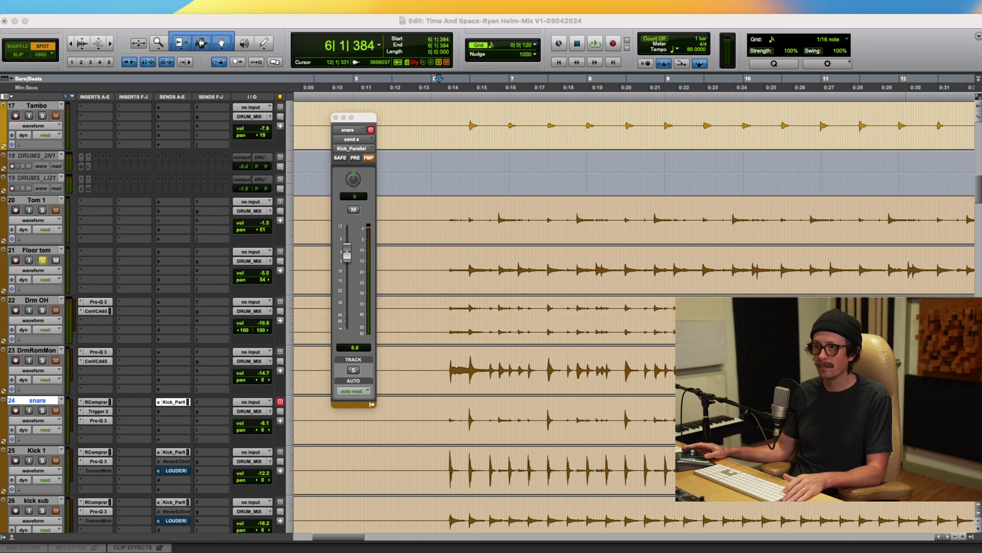
left_click(94, 25)
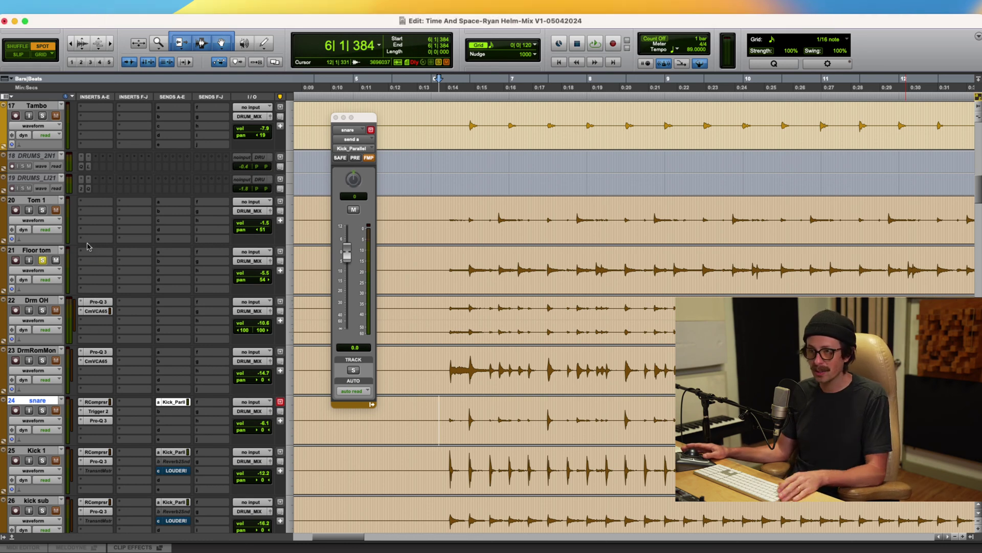
left_click_drag(99, 301, 102, 255)
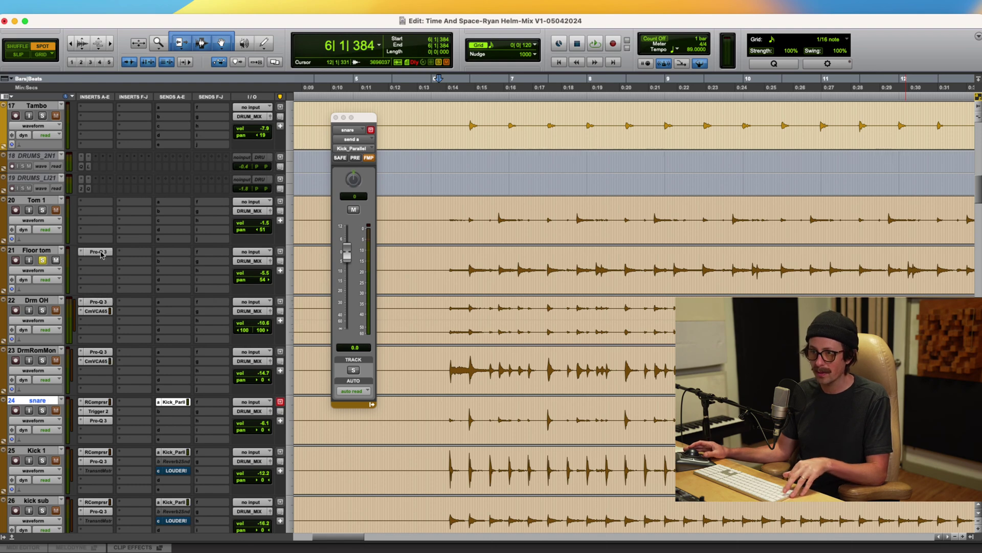
Step: Open the Pro-Q 3 on Floor tom and delete the copied bell cut near 696 Hz
left_click(101, 253)
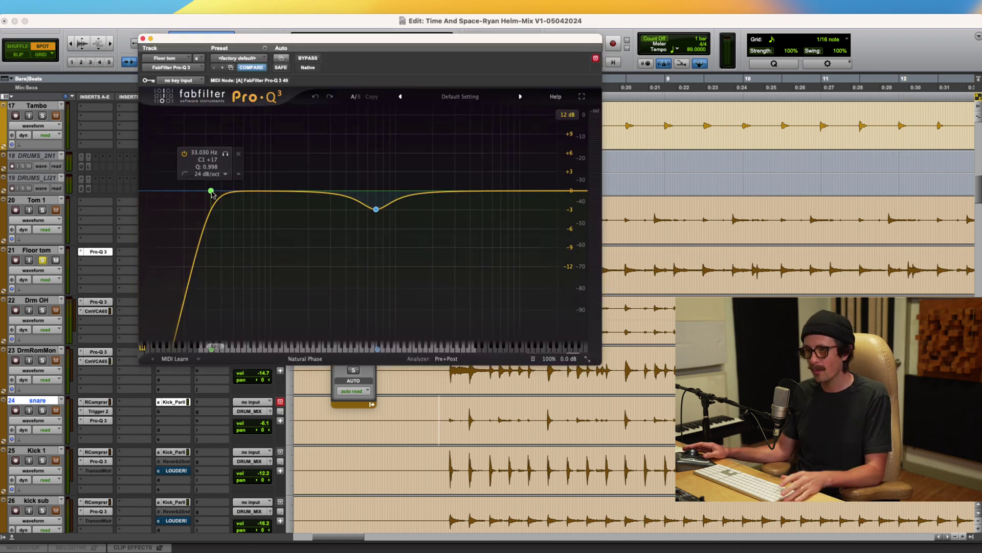
left_click(376, 208)
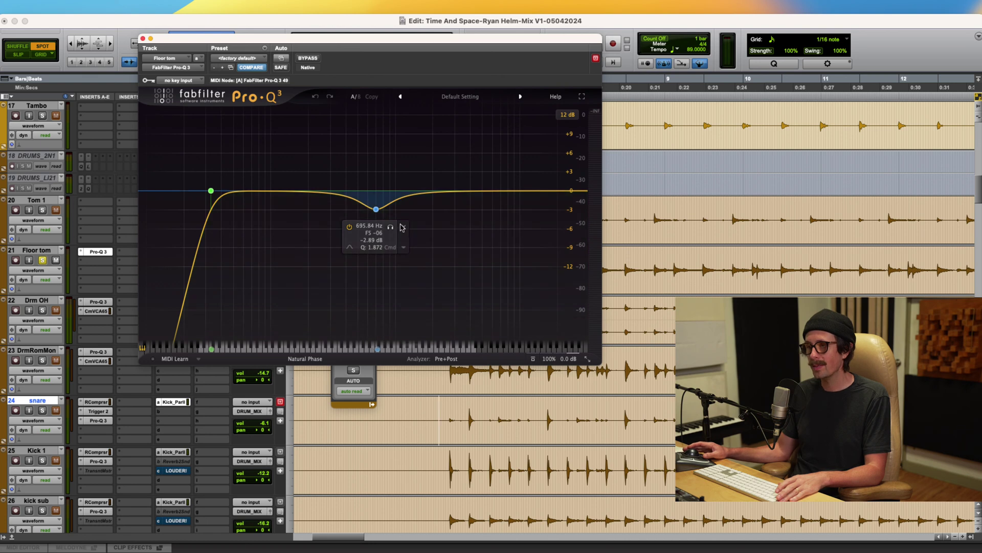
double_click(375, 207)
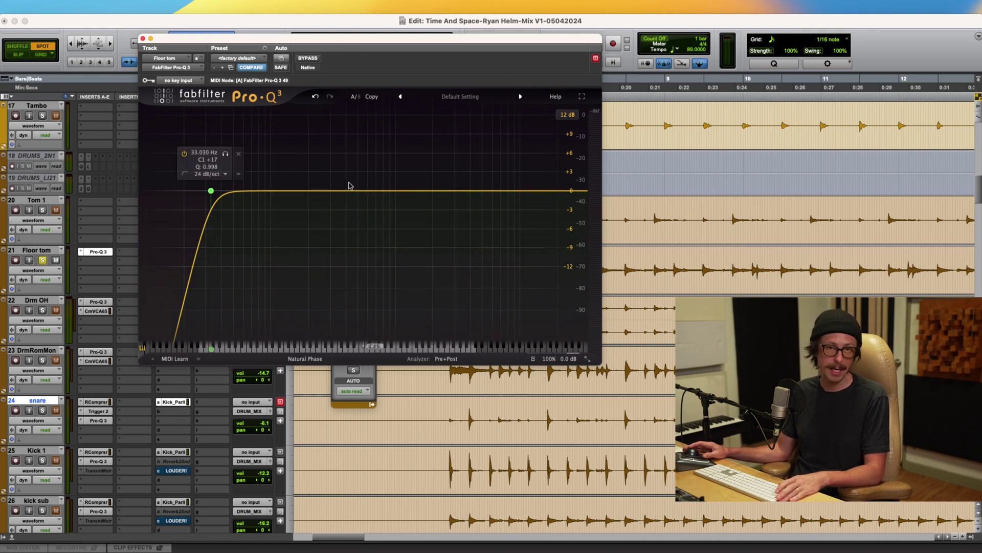
key("super+Tab")
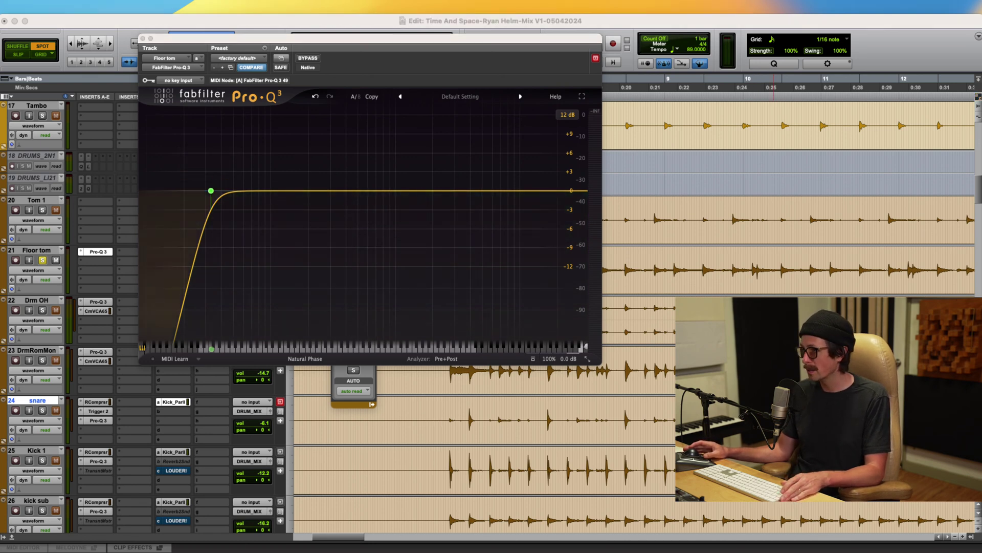
key("super+Tab")
Step: During playback, lower the Floor tom EQ's low cut frequency and add a bell cut of about 1.7 dB near 77 Hz
key("space")
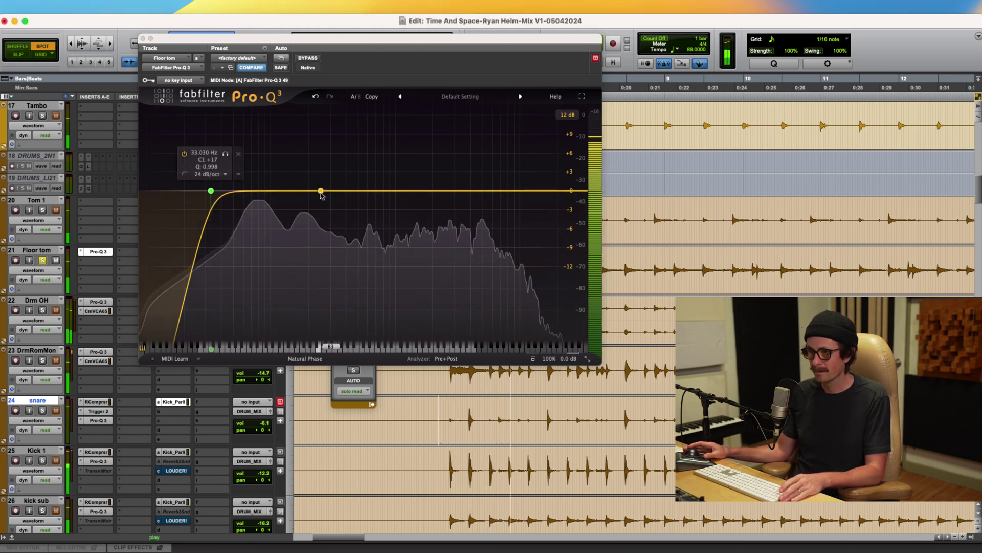
left_click_drag(321, 191, 193, 191)
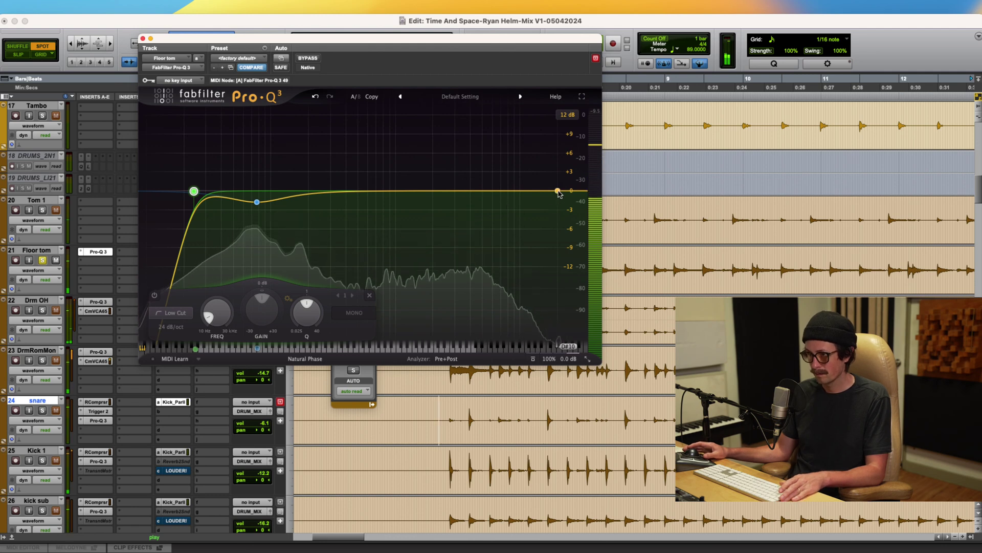
key("space")
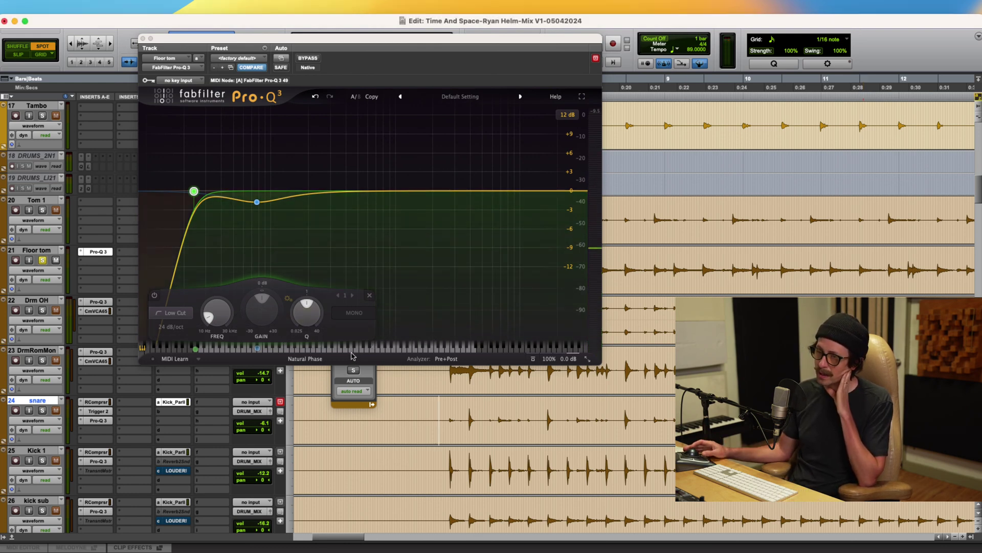
Step: Add a 12 dB/oct high cut at about 7.55 kHz to the Floor tom EQ
mouse_move(227, 240)
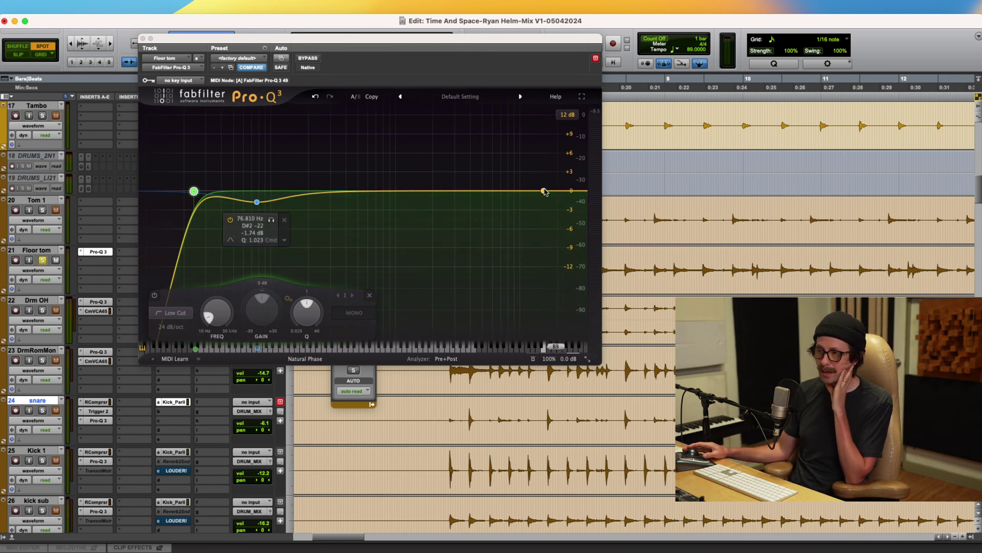
left_click_drag(544, 192, 505, 193)
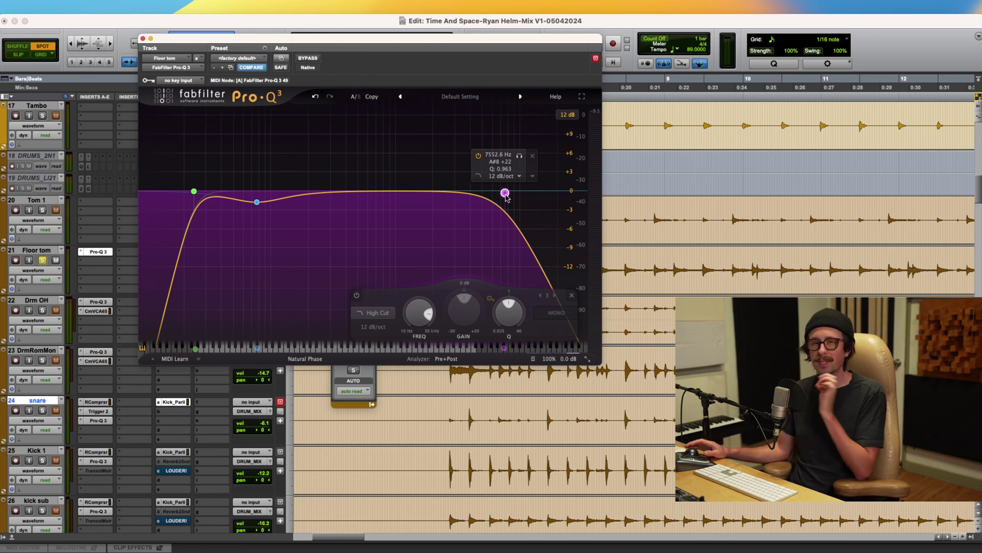
mouse_move(224, 144)
Step: Copy Trigger 2 from snare onto the second insert of Floor tom and set the Floor tom pan to 49
left_click_drag(230, 33, 416, 14)
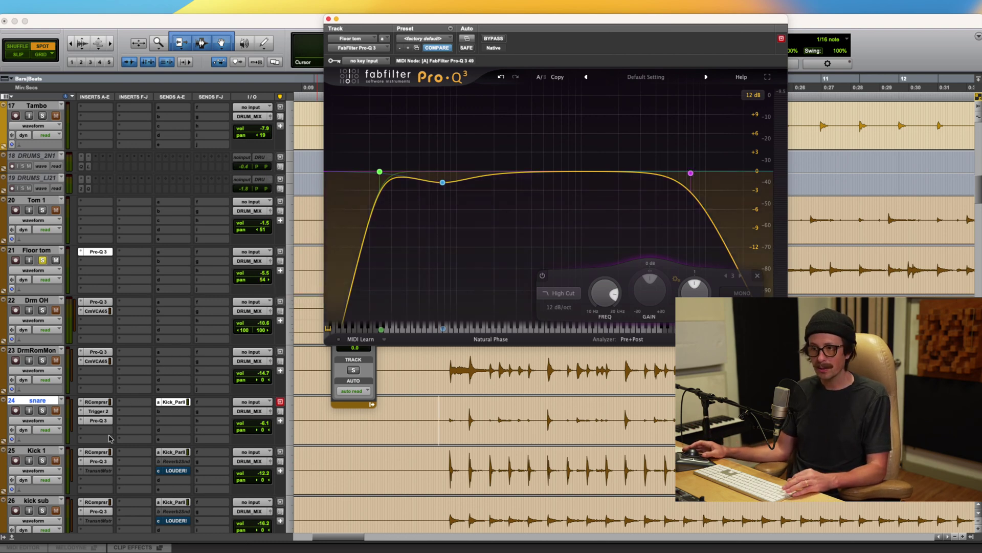
left_click_drag(95, 410, 97, 262)
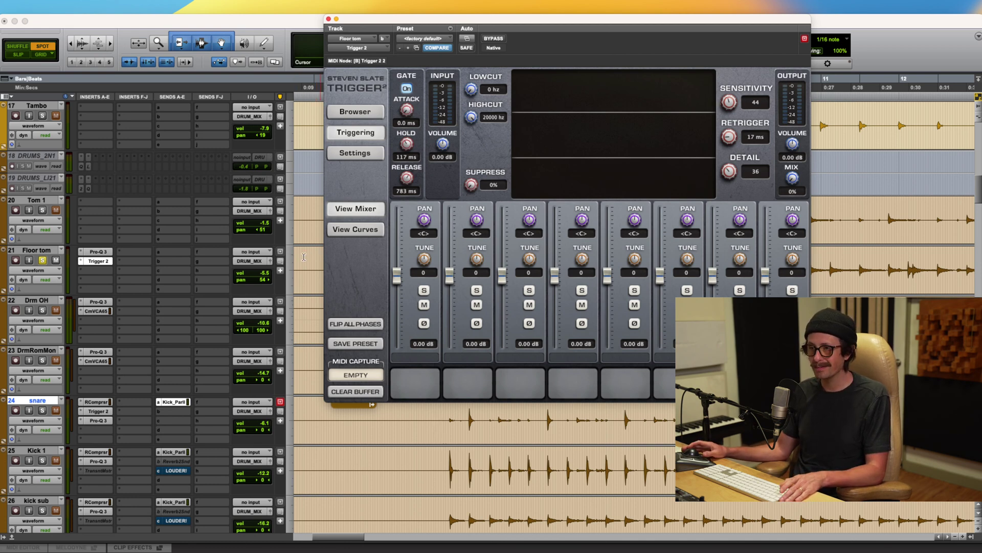
left_click(266, 279)
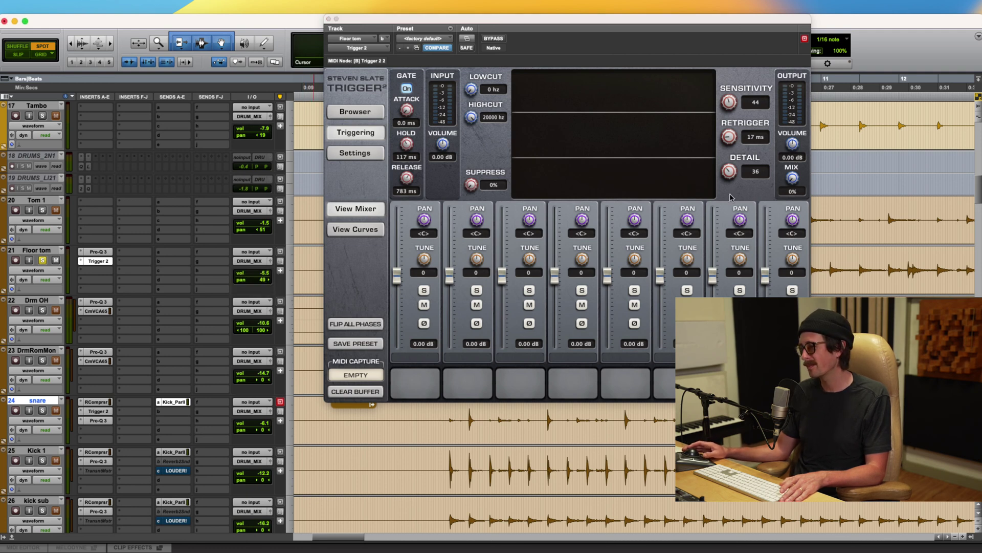
left_click(243, 248)
Step: During playback, set Detail to 19, gate Release to 513 ms and Hold to 89 ms in Floor tom's Trigger 2
key("space")
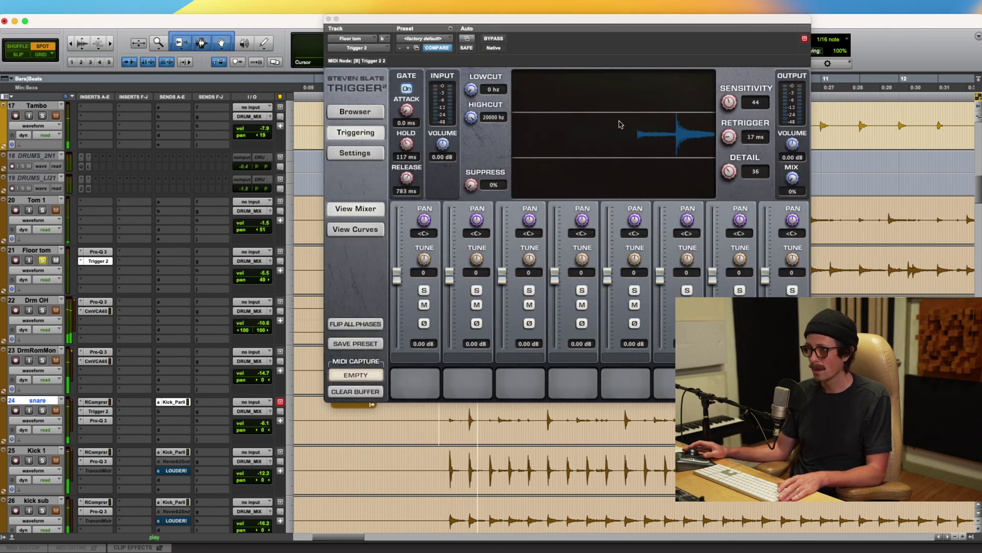
left_click_drag(730, 173, 729, 198)
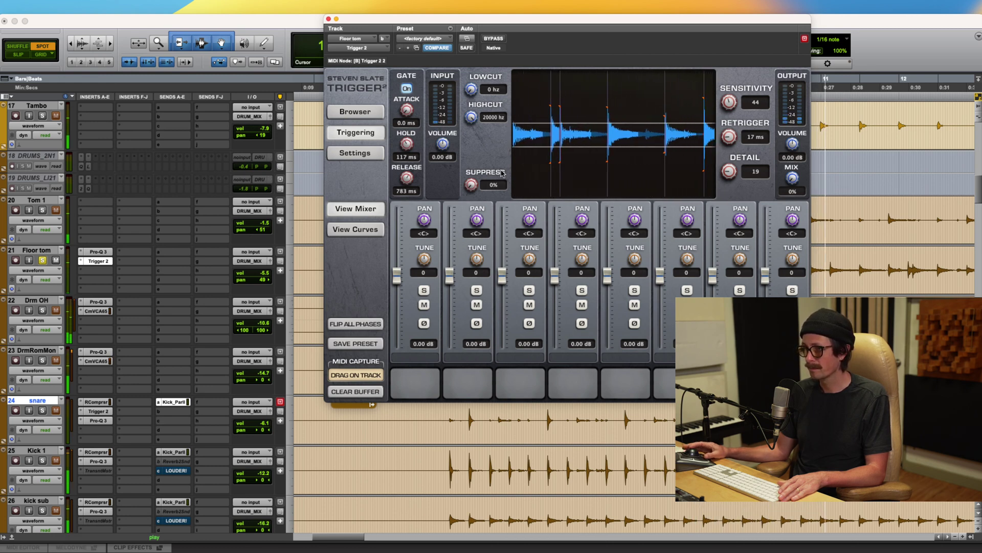
left_click_drag(408, 187, 409, 192)
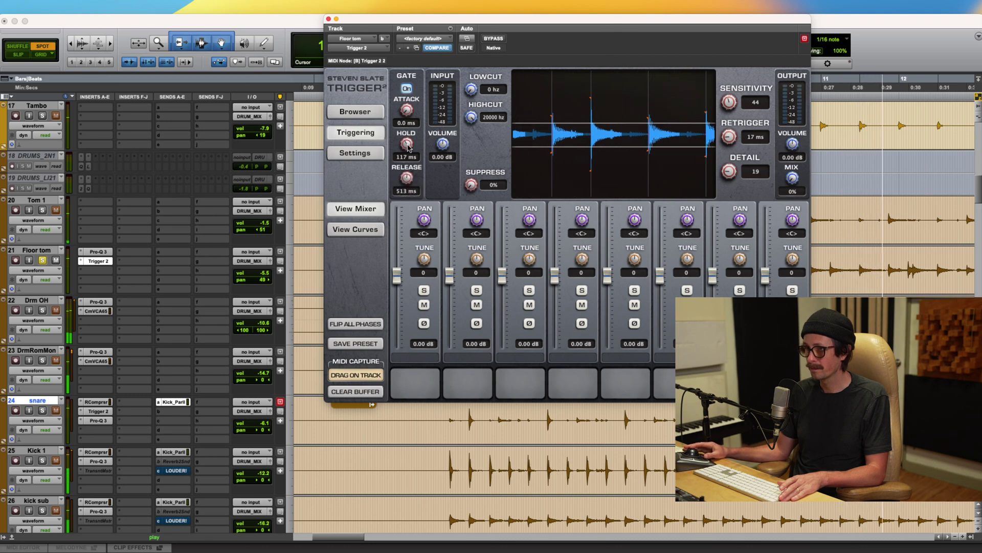
left_click_drag(406, 153, 404, 156)
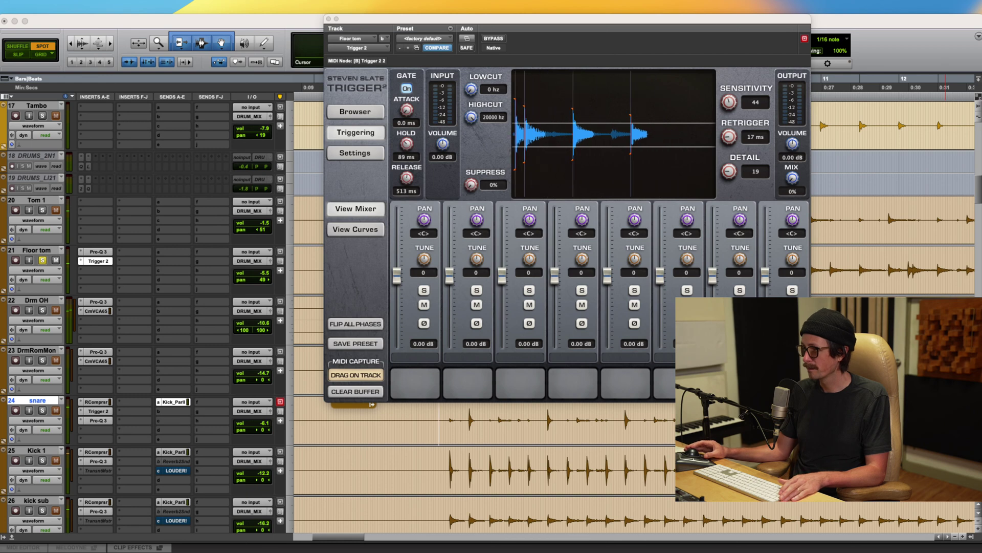
left_click(241, 21)
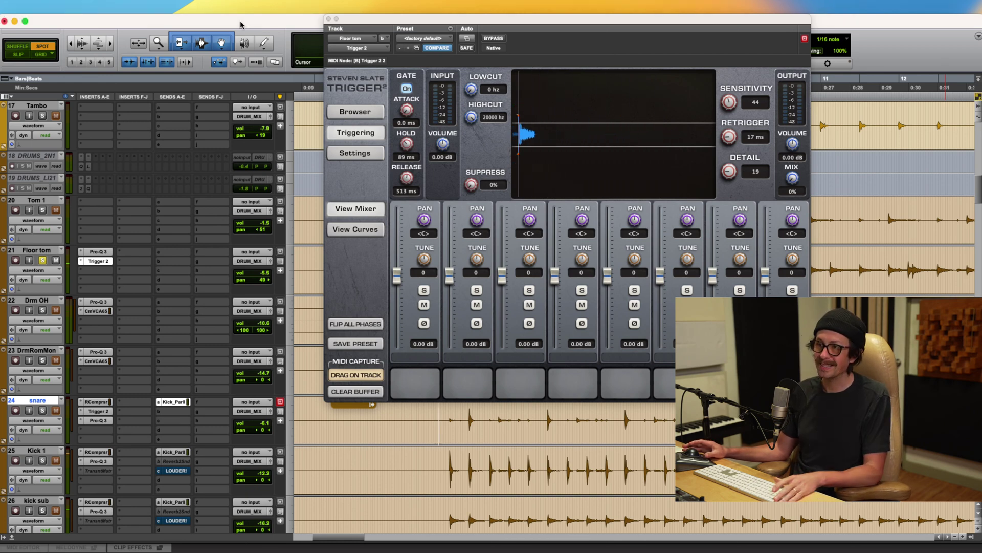
key("space")
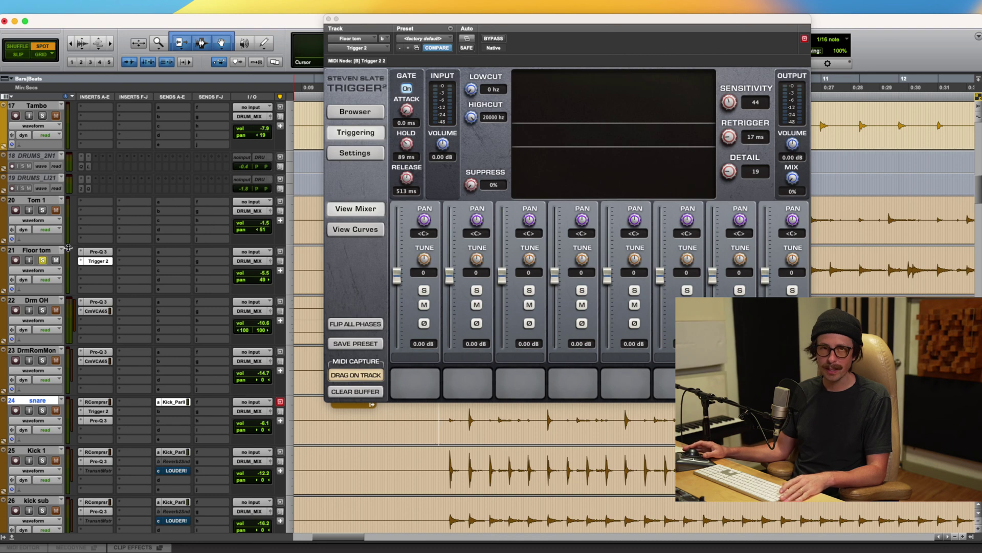
Step: Play the soloed Floor tom with Trigger 2 bypassed and compare it with the gate re-enabled
left_click(96, 262)
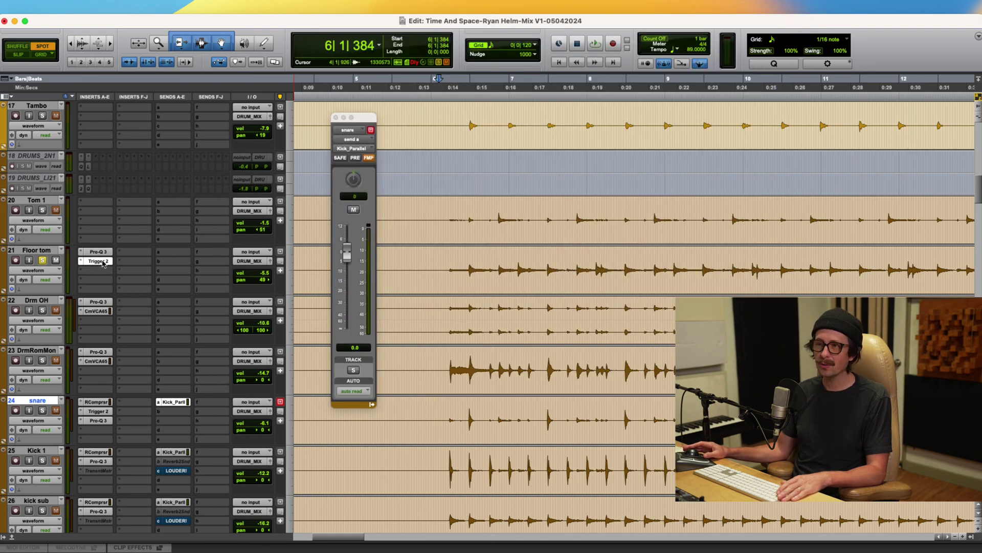
left_click(96, 261)
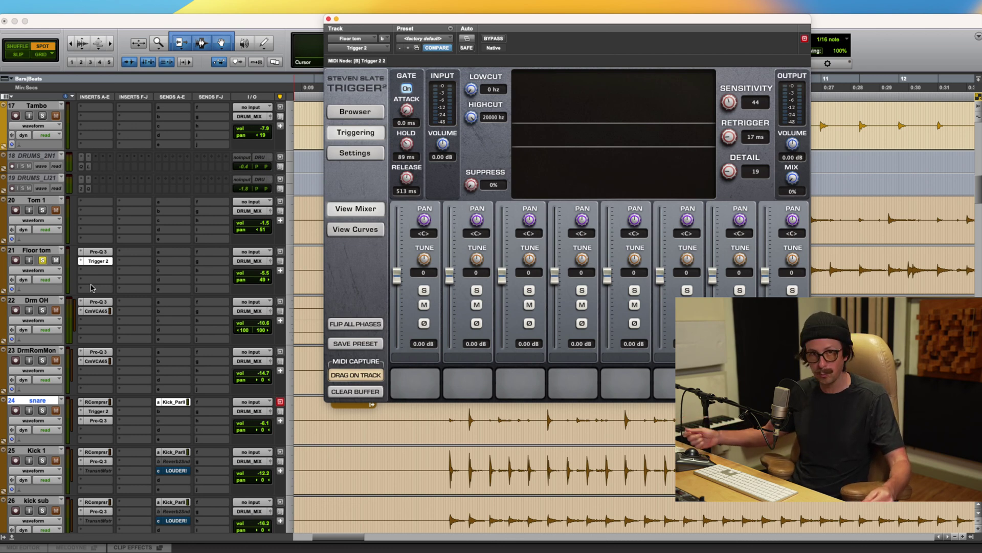
left_click(101, 263, "super")
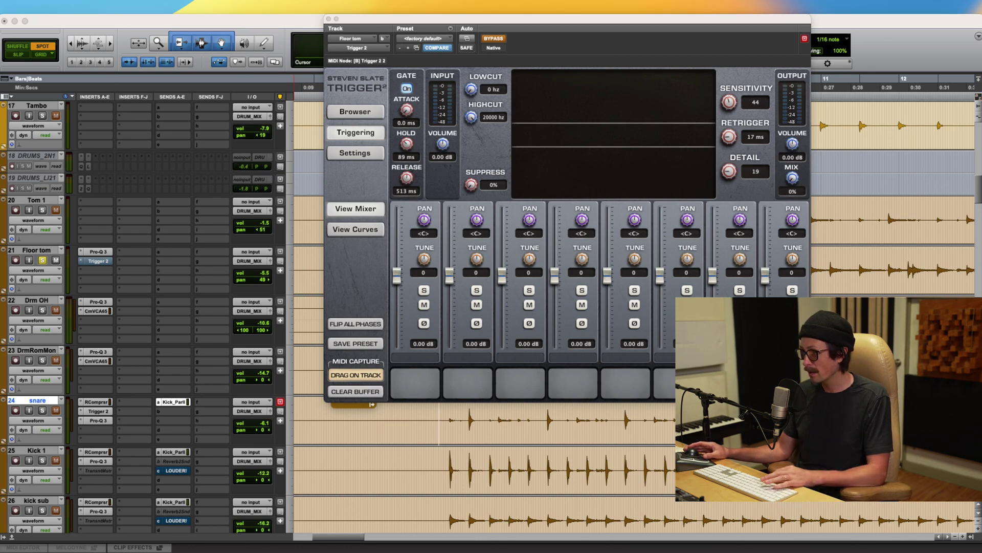
key("space")
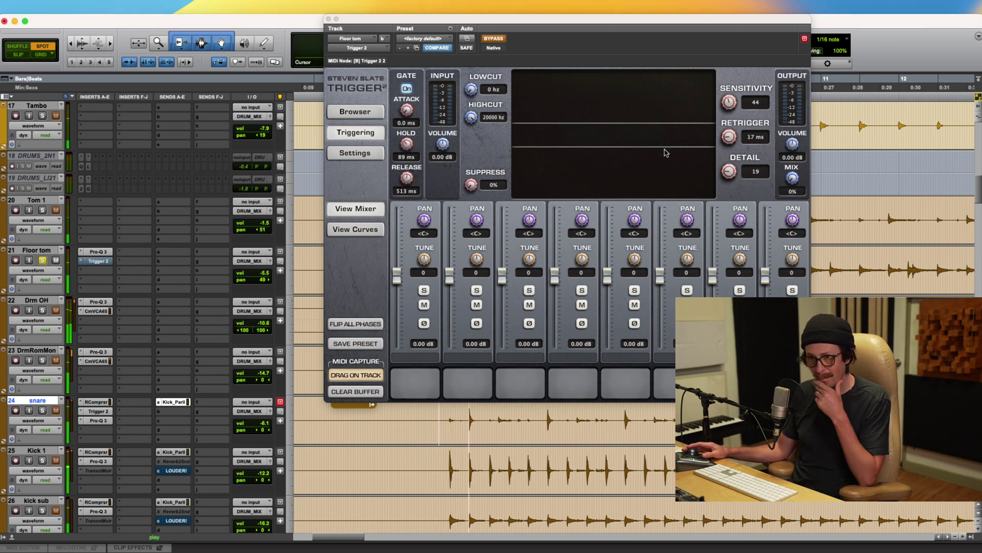
left_click(494, 38)
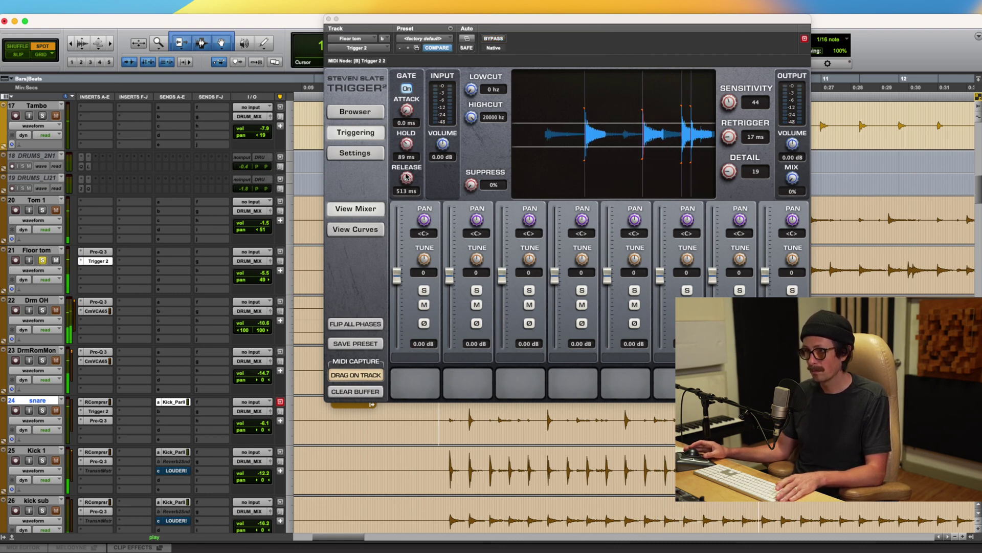
Step: Set the Floor tom gate's Hold to 141 ms and Release to 702 ms, and compare it against bypass
left_click(407, 144)
left_click_drag(407, 144, 408, 134)
left_click_drag(407, 177, 407, 173)
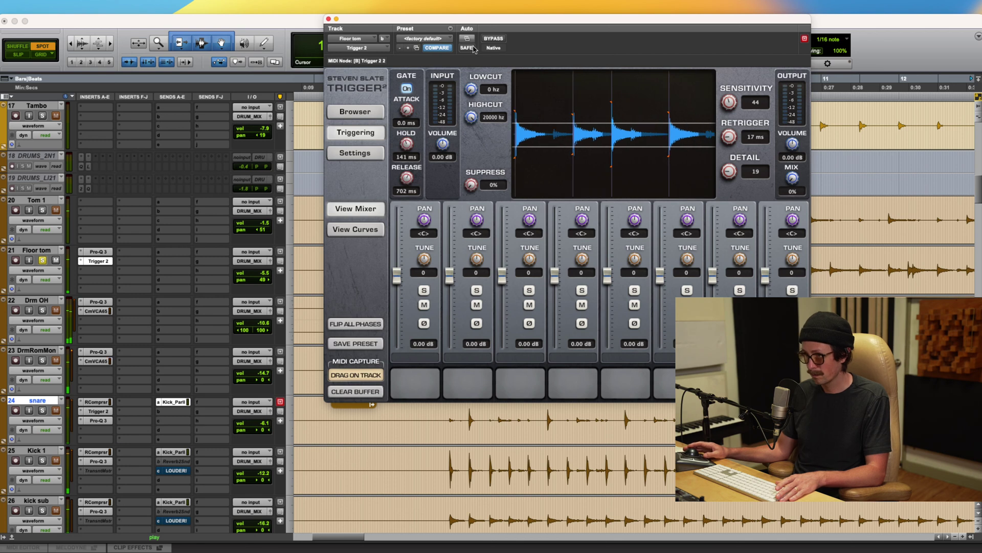
left_click(488, 39)
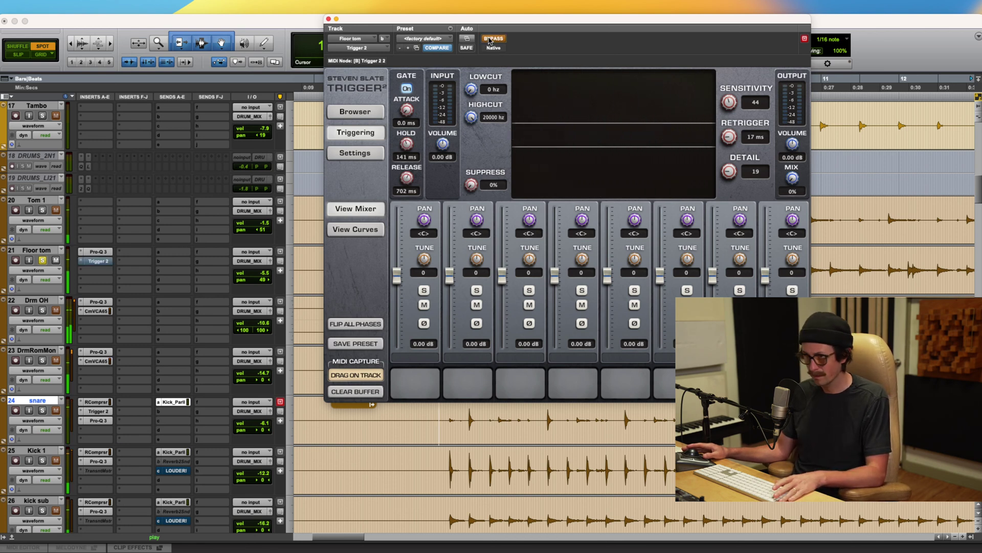
left_click(489, 40)
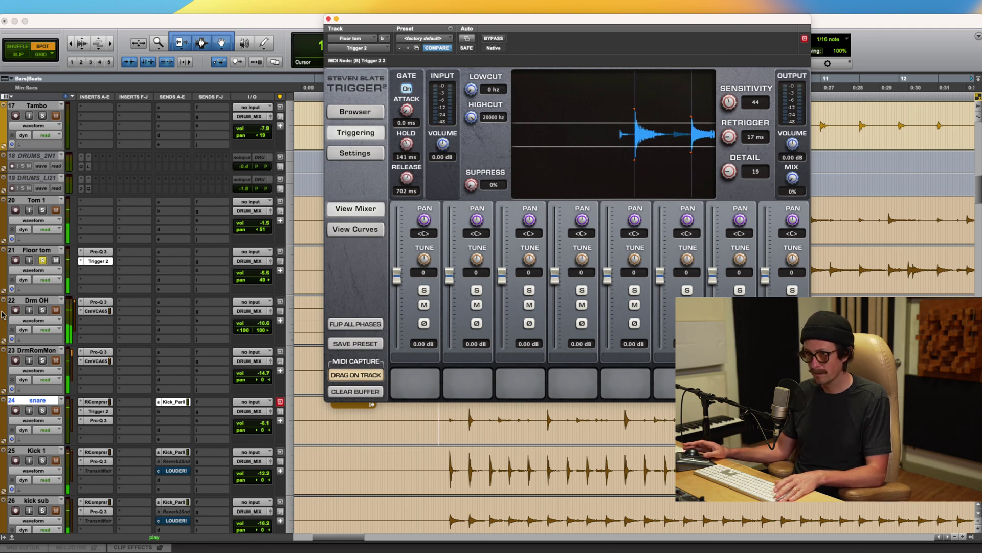
Step: Solo Drm OH and DrmRomMon alongside Floor tom and compare the sound with Trigger 2 bypassed and active
left_click(42, 310)
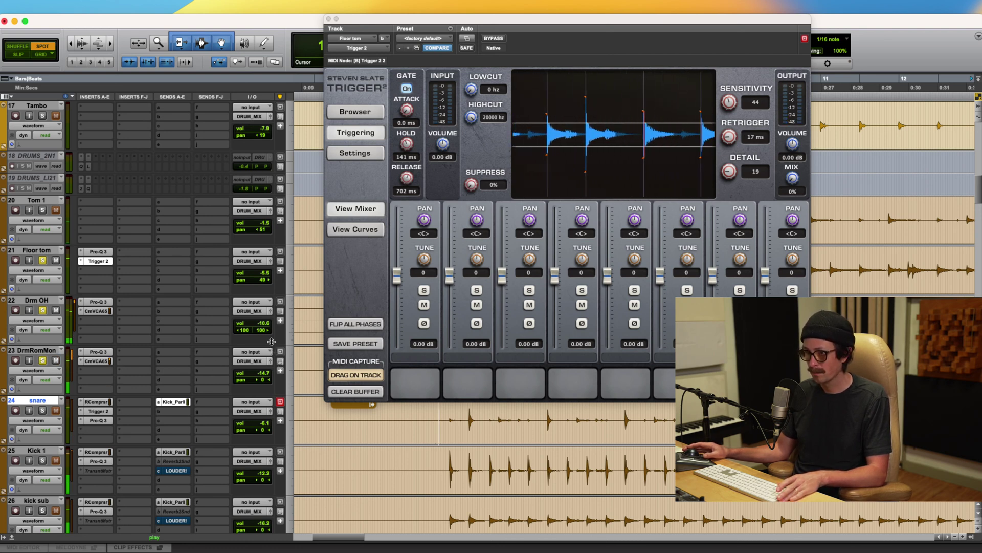
left_click(494, 39)
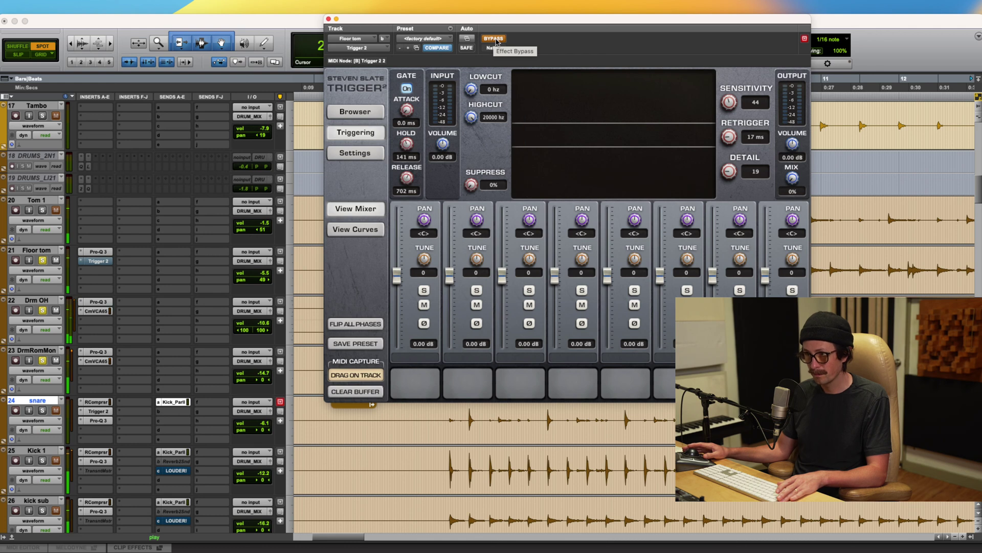
left_click(494, 40)
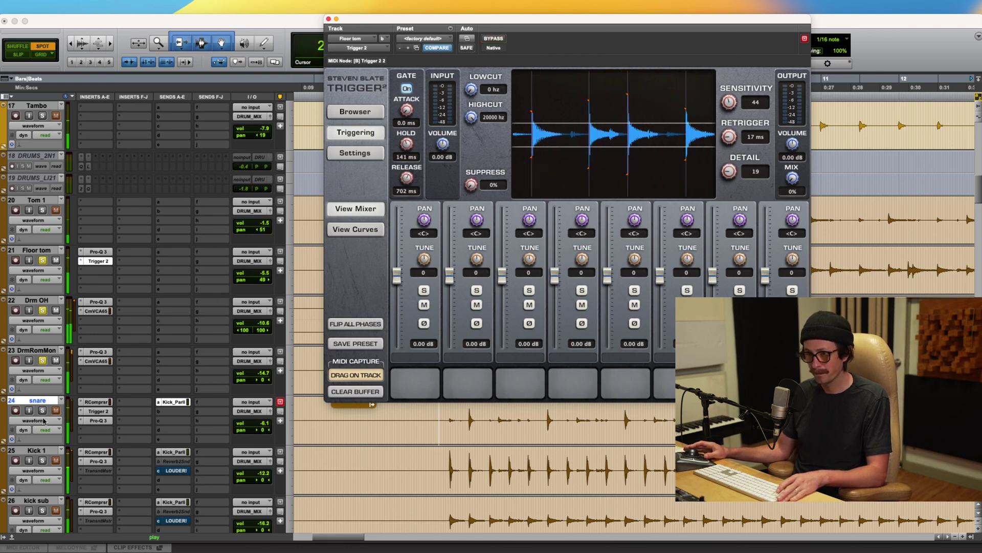
Step: Add snare, Kick 1, kick sub and Drumvrbprnt to the soloed drum tracks
left_click(43, 464)
scroll(63, 469, "down", 3)
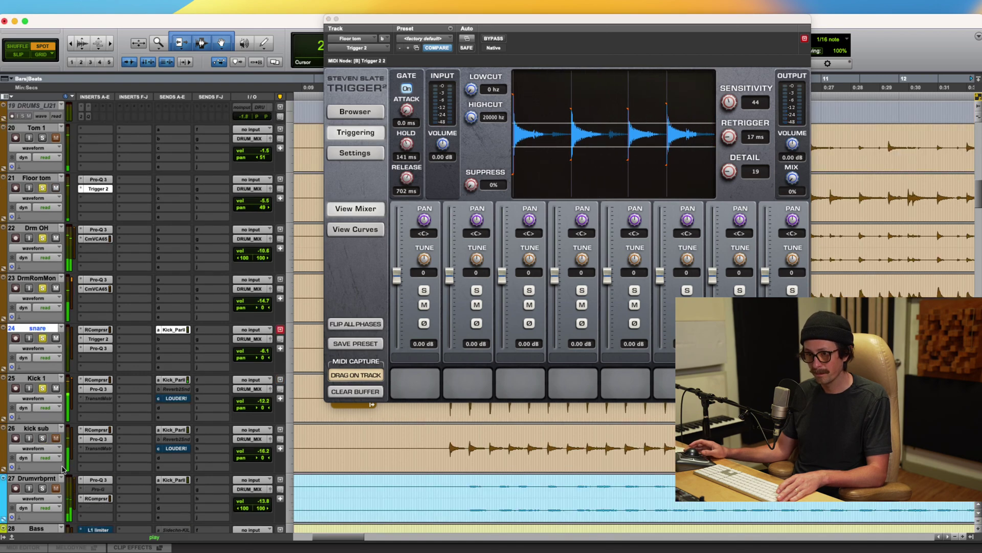
left_click(42, 438)
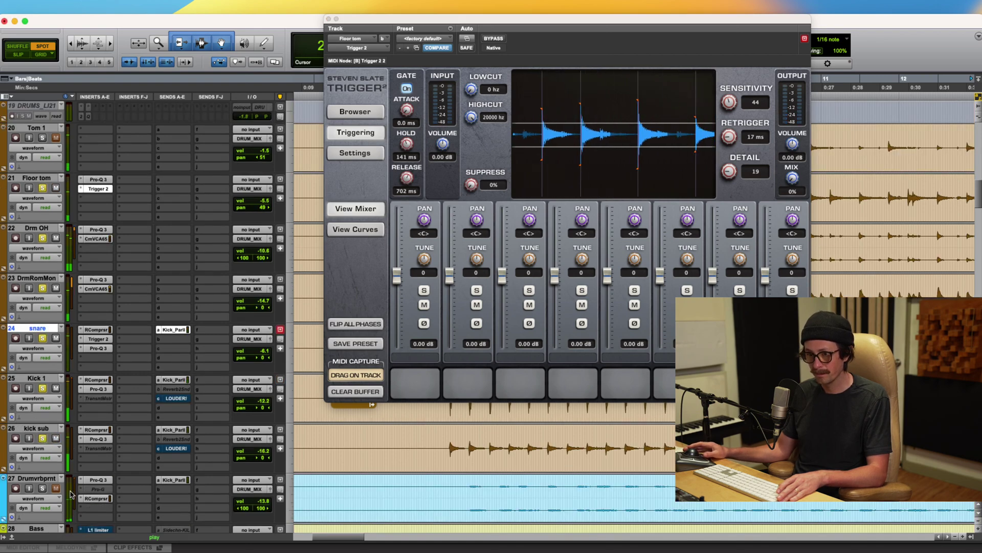
left_click(43, 489)
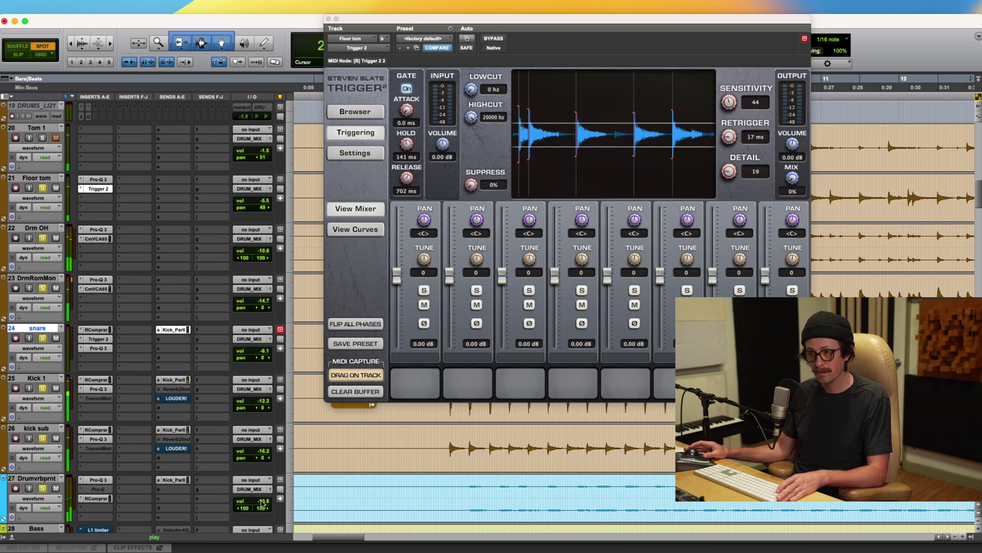
Step: Lower the Drumvrbprnt volume to -14.7 dB, stop playback and move the Trigger 2 window off the insert and volume columns
left_click_drag(262, 503, 262, 506)
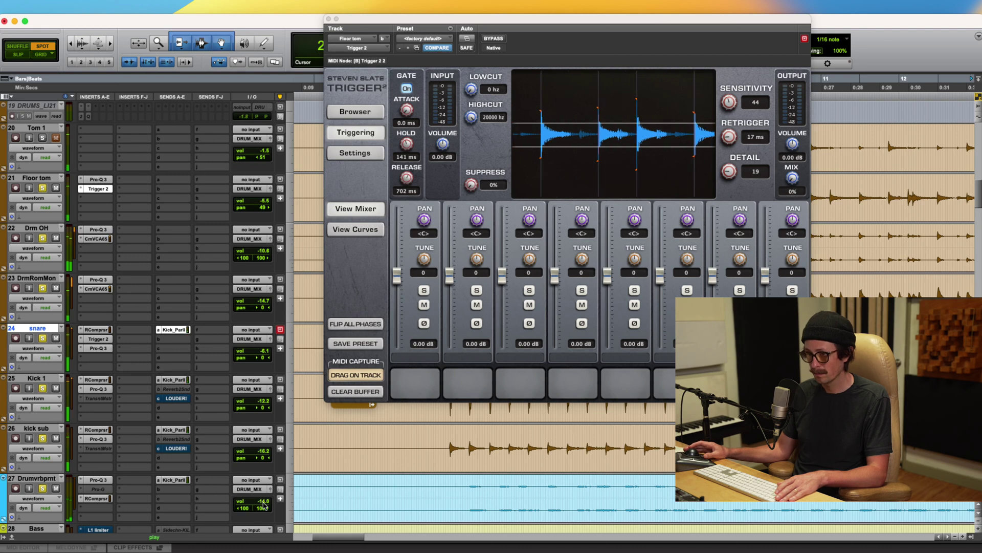
left_click_drag(262, 502, 265, 510)
left_click(609, 128)
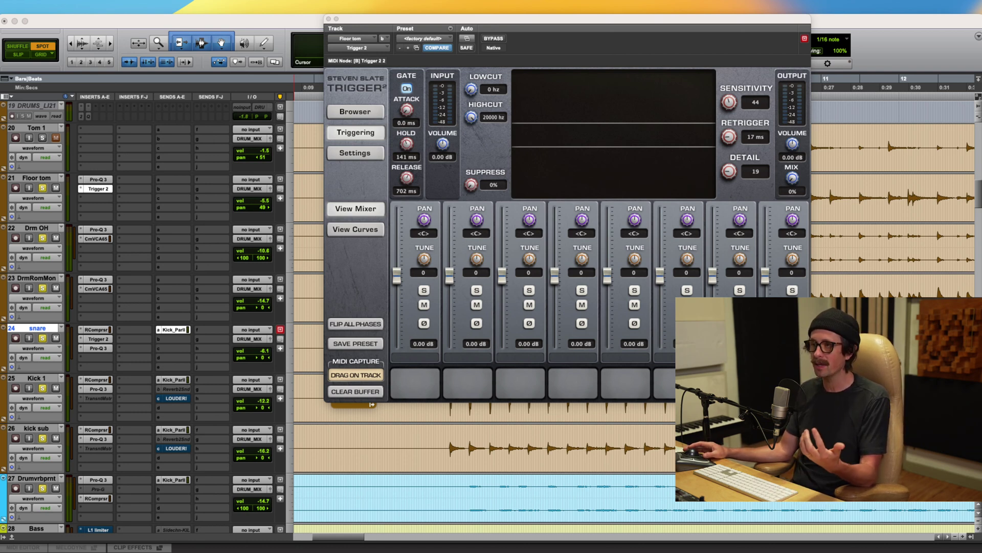
left_click_drag(554, 30, 376, 30)
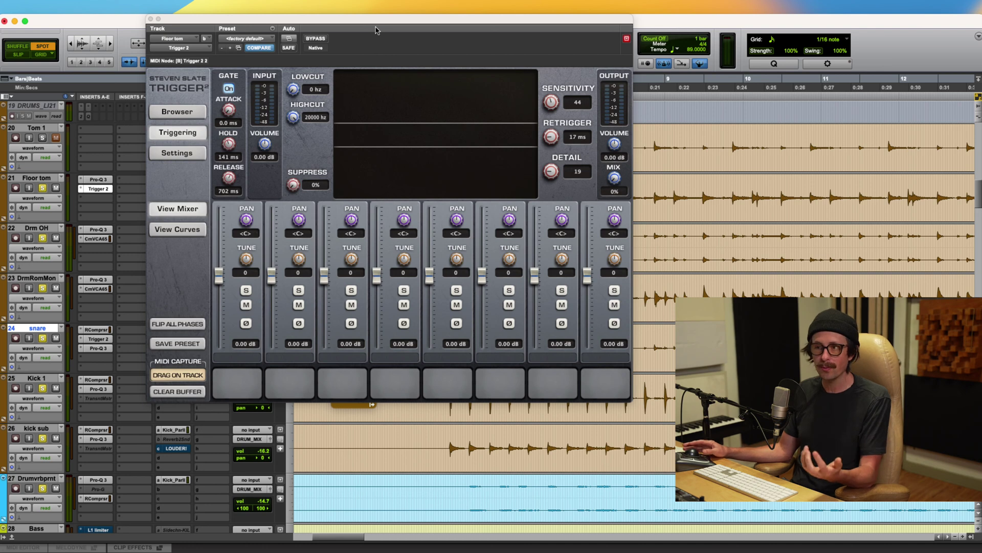
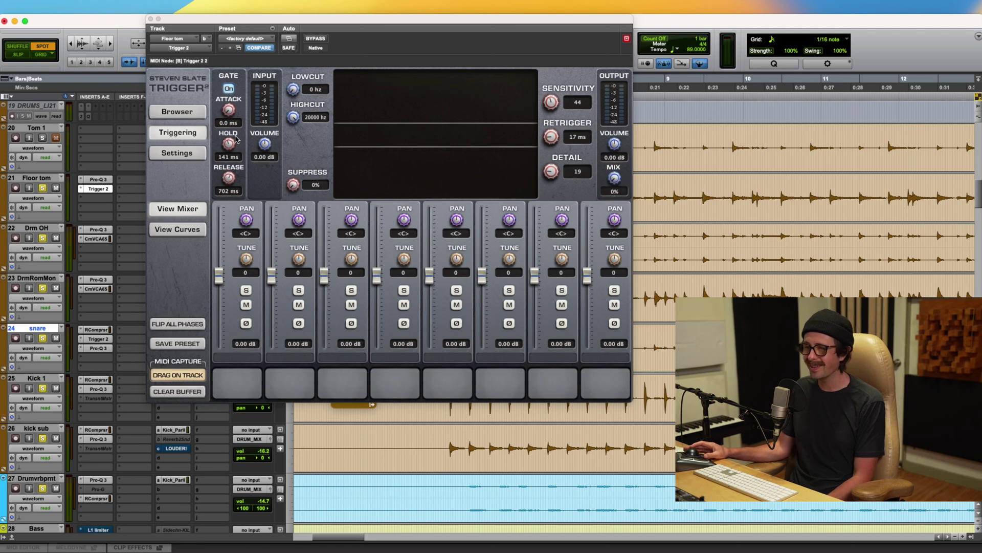
Step: Close the Trigger 2 window and insert Transient Master (mono) in the Floor tom's third insert slot
left_click(151, 20)
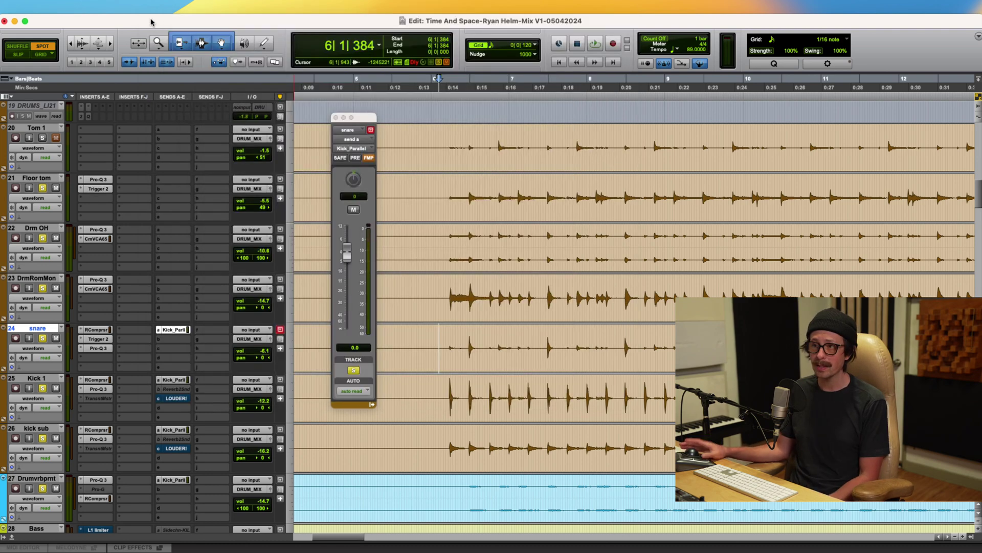
left_click(91, 198)
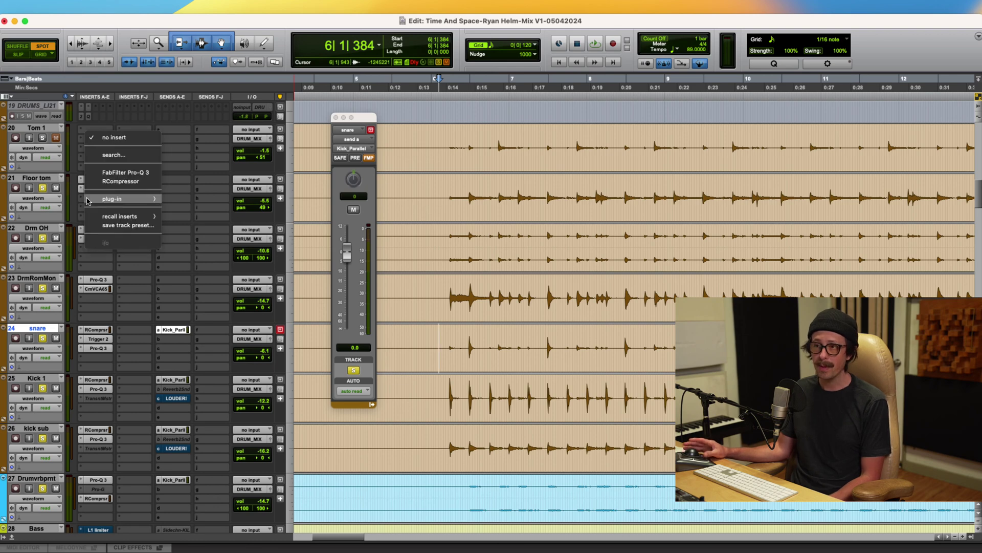
mouse_move(127, 199)
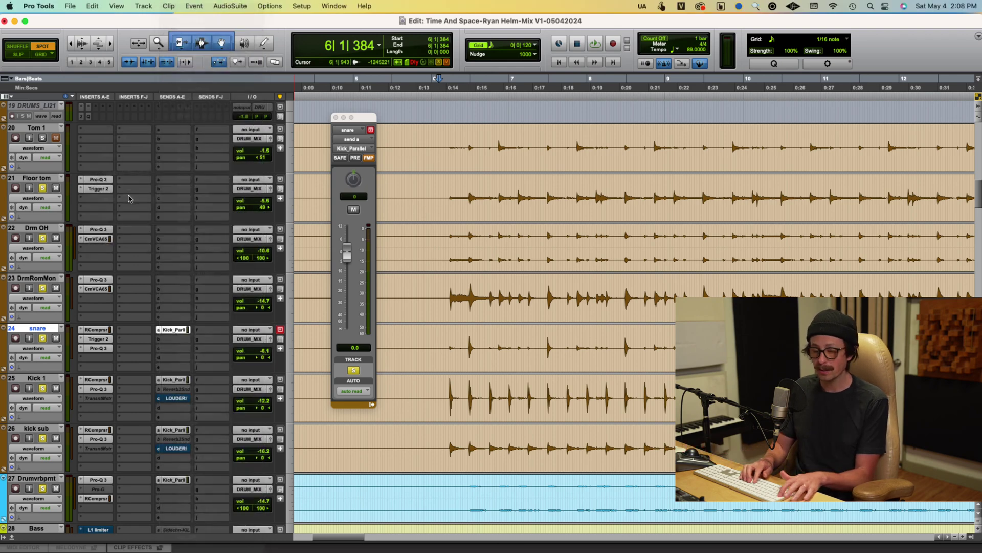
type("tran")
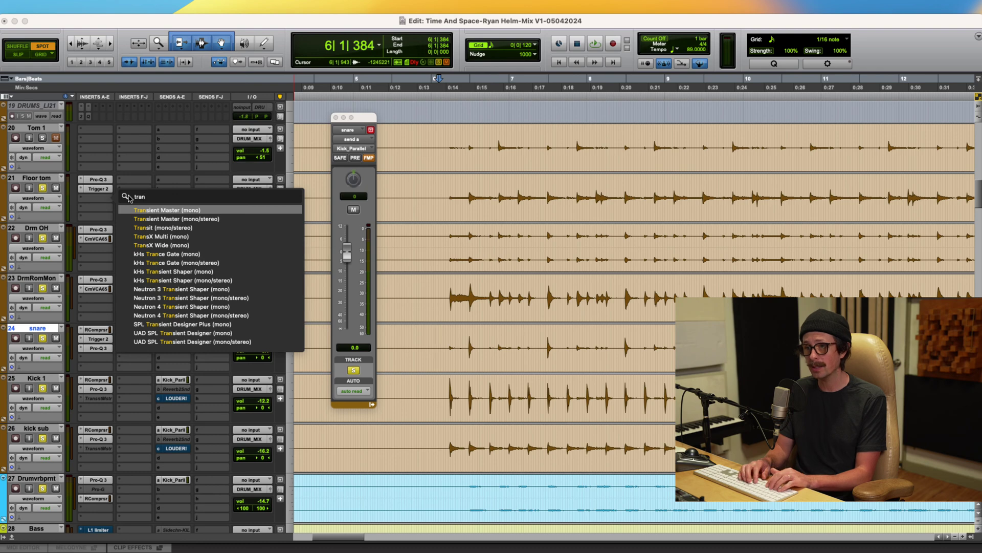
left_click(168, 210)
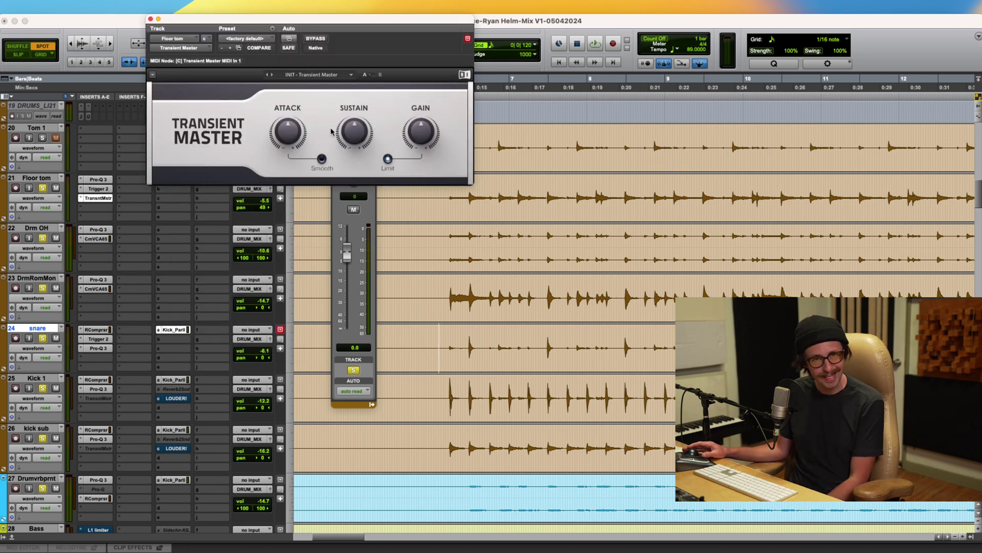
Step: Make Trigger 2 inactive on the Floor tom, leave only that track soloed and start playback
left_click(98, 188, "ctrl+super")
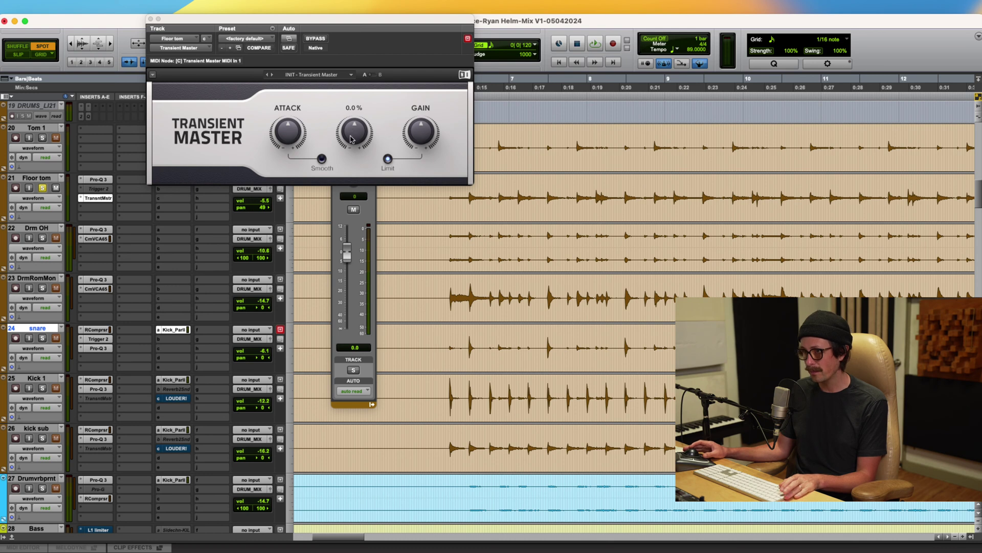
left_click(182, 352)
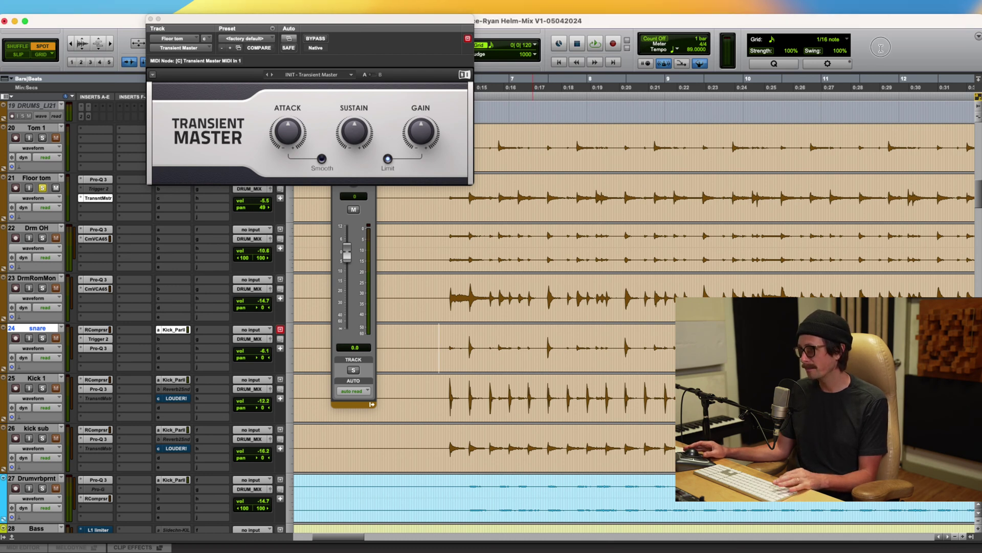
key("space")
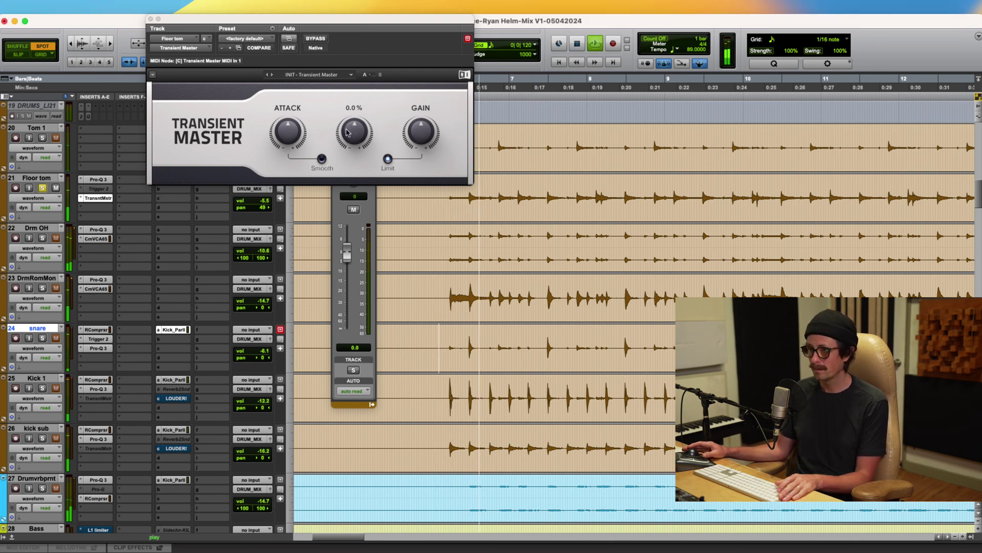
Step: Set Transient Master's Sustain to -48.0 % with Smooth enabled, compare it against bypass and close its window
left_click_drag(354, 132, 354, 161)
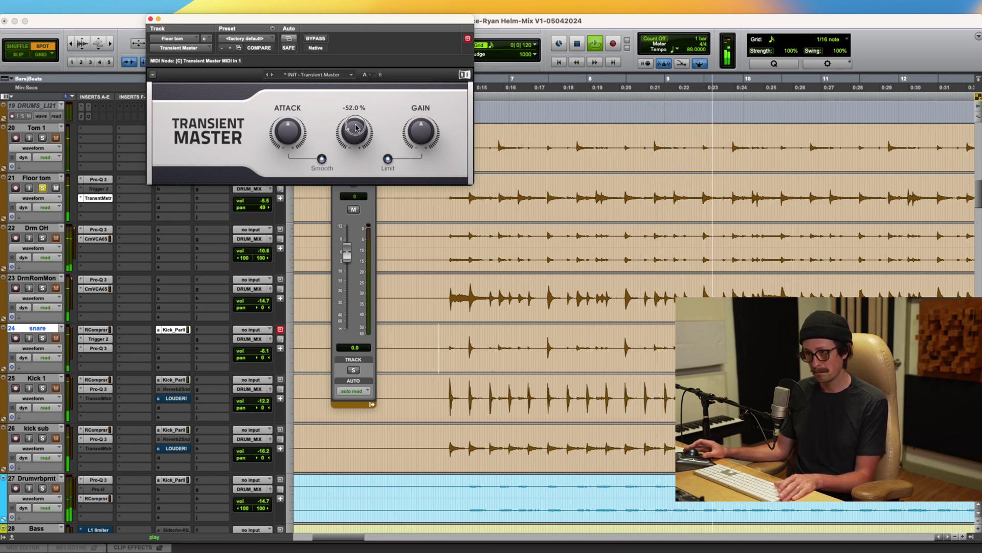
left_click(316, 38)
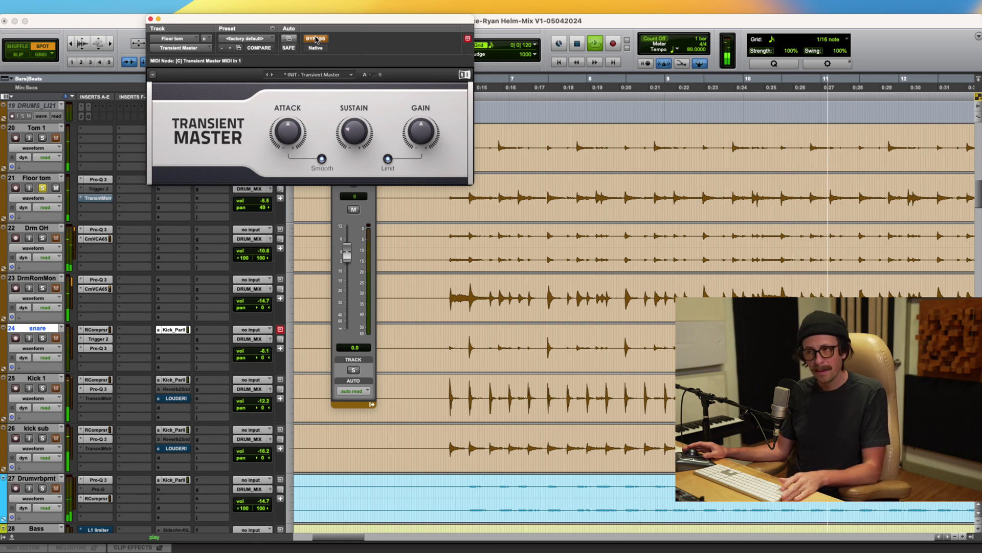
left_click(316, 39)
mouse_move(350, 132)
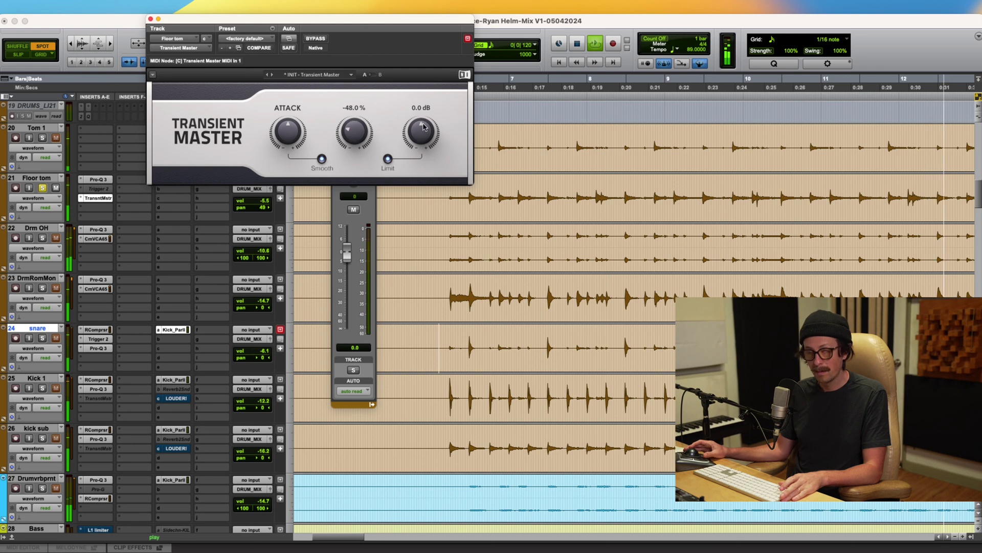
key("space")
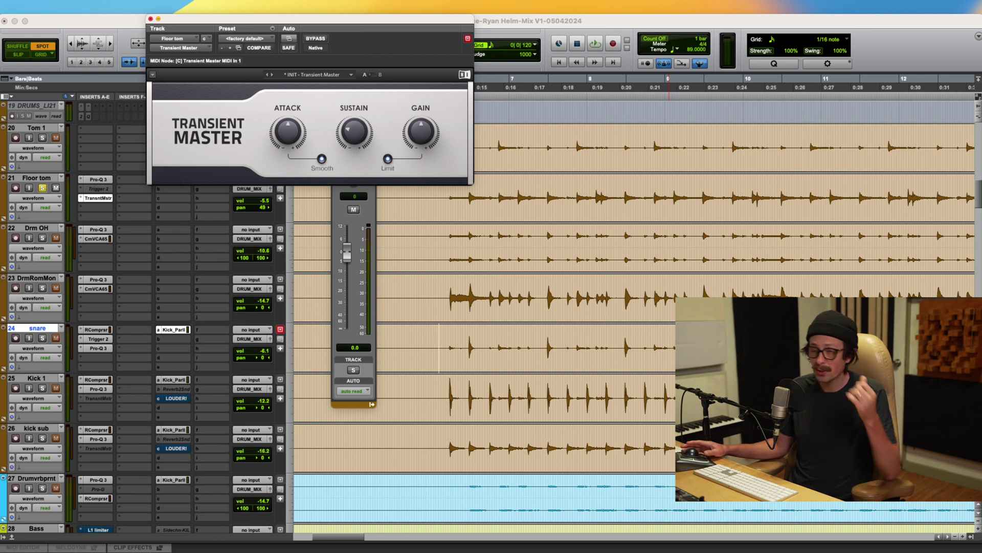
key("super+w")
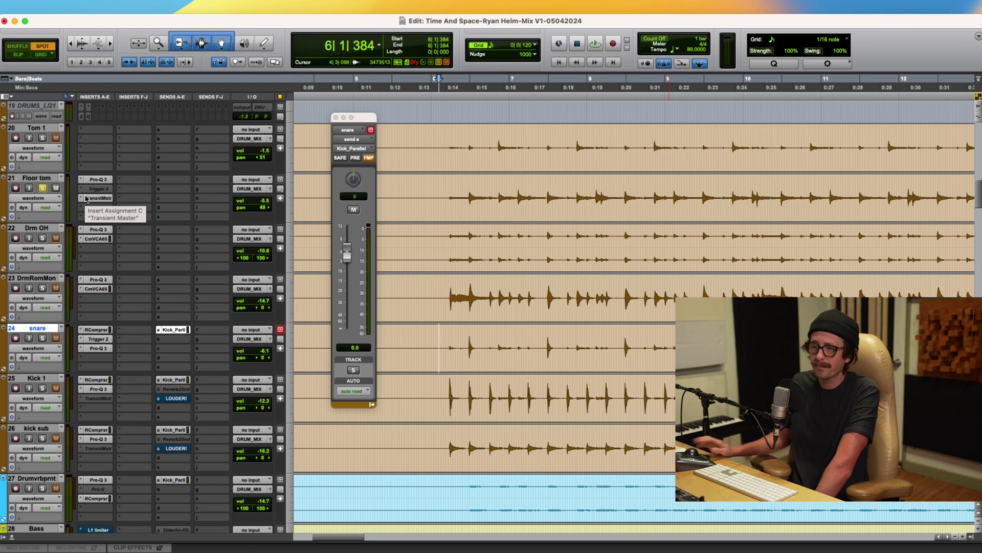
Step: Try UAD Oxford Envolution (mono) in the Floor tom's fourth insert slot and close its window
left_click(100, 207)
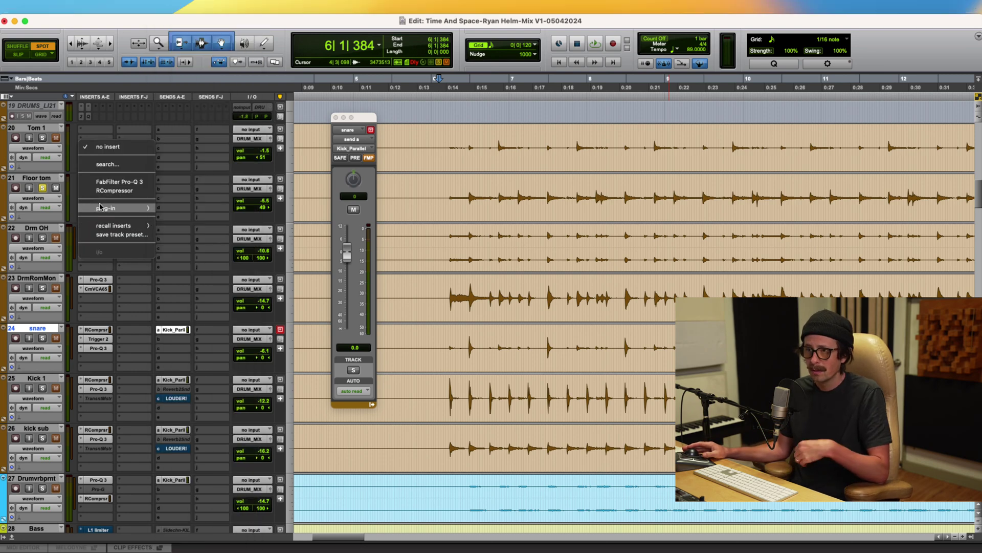
type("so")
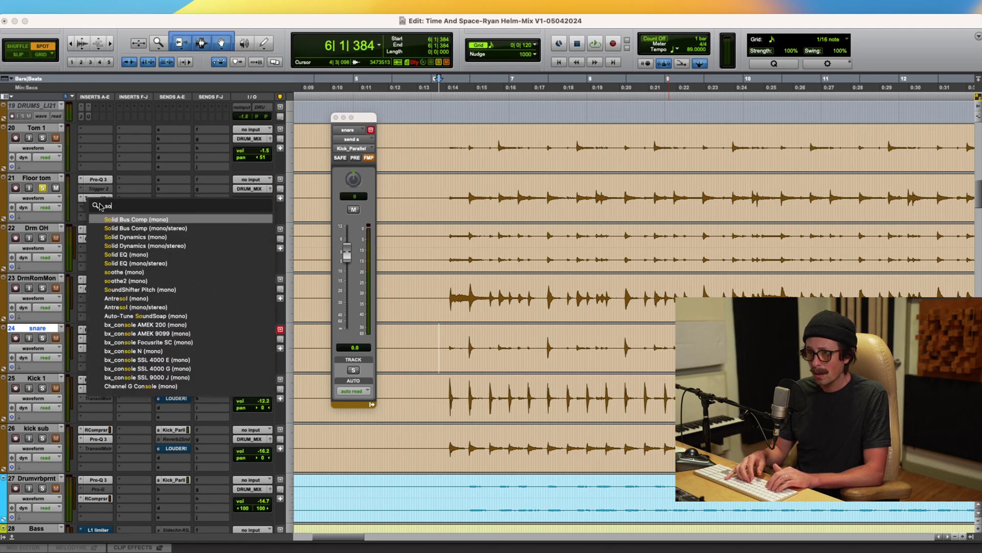
key("BackSpace")
key("BackSpace")
type("env")
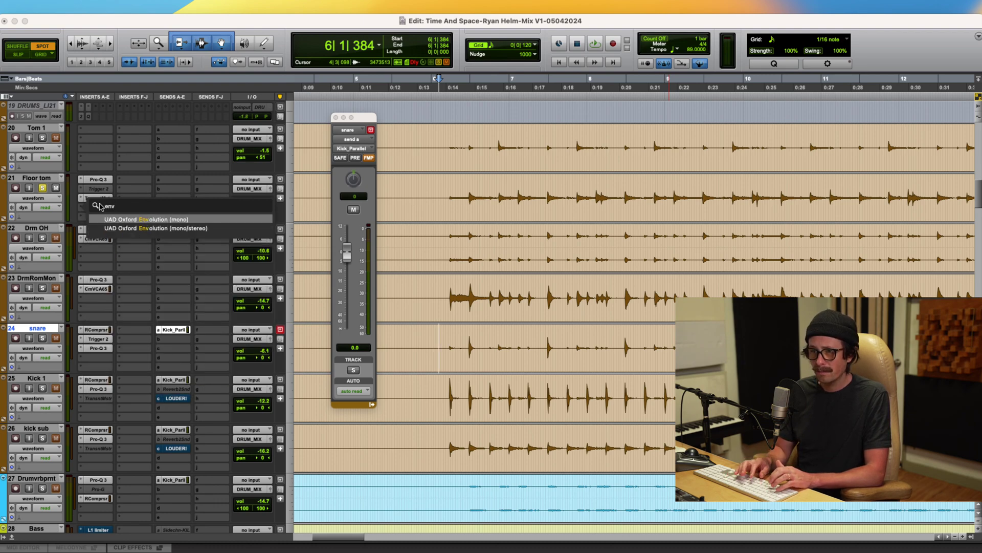
left_click(145, 219)
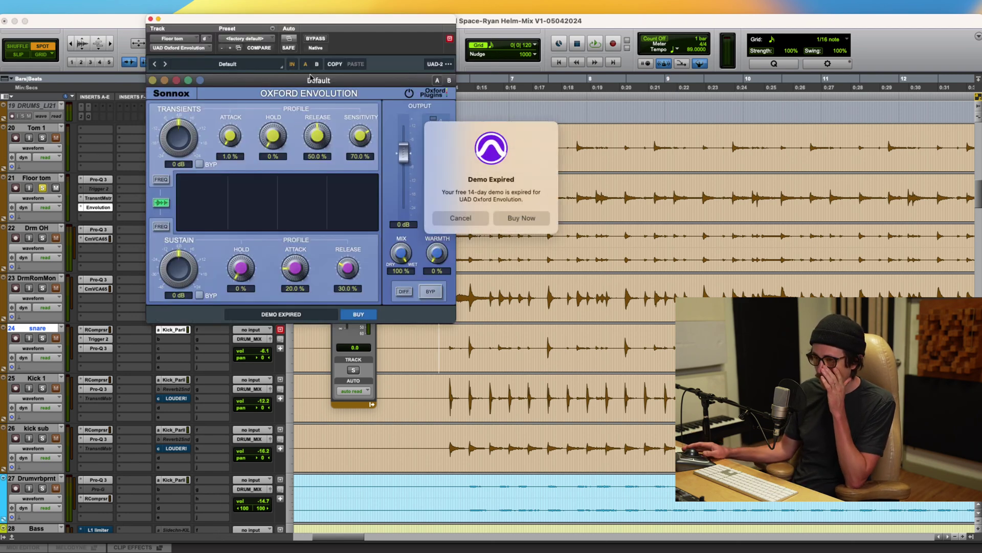
left_click(471, 219)
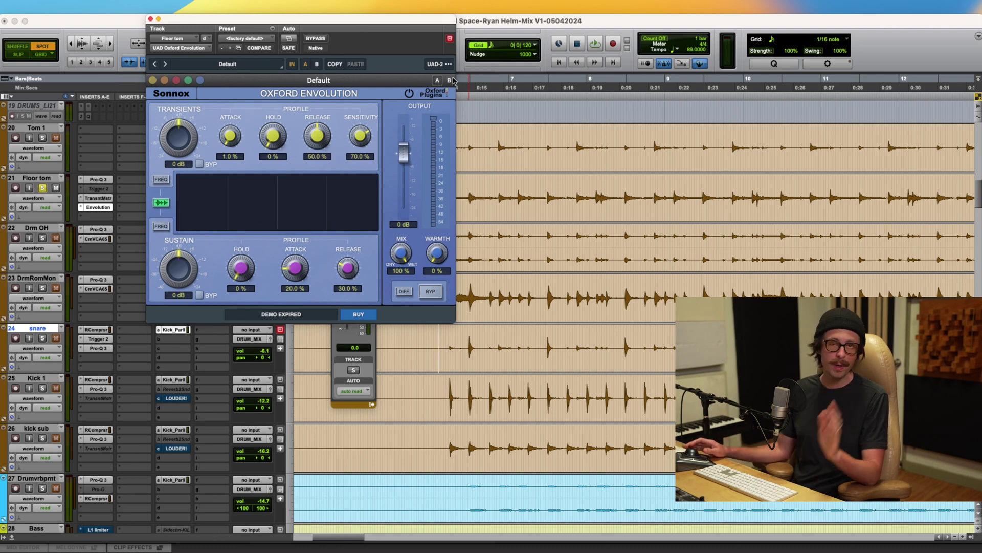
left_click(150, 19)
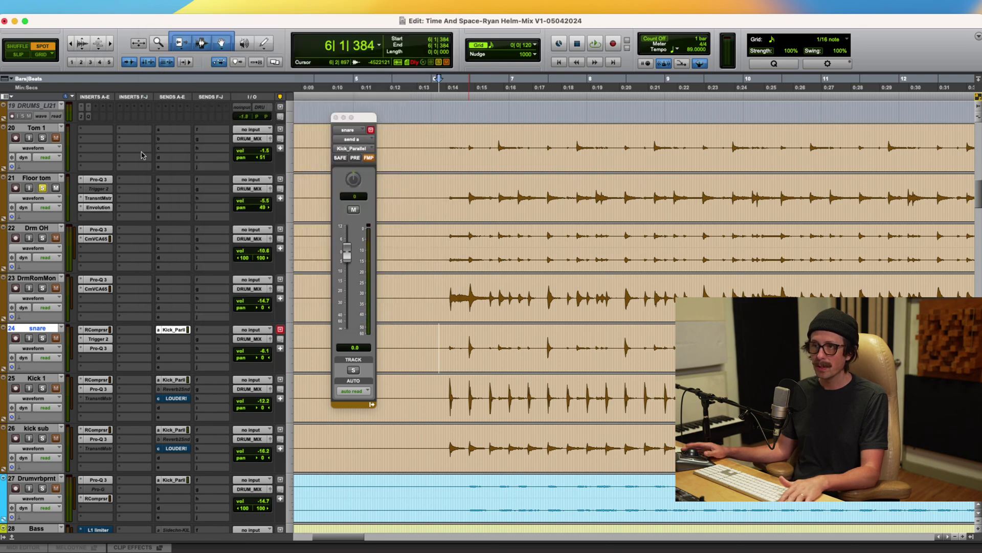
Step: Replace Envolution on the Floor tom with SPL Transient Designer Plus (mono)
left_click(80, 207)
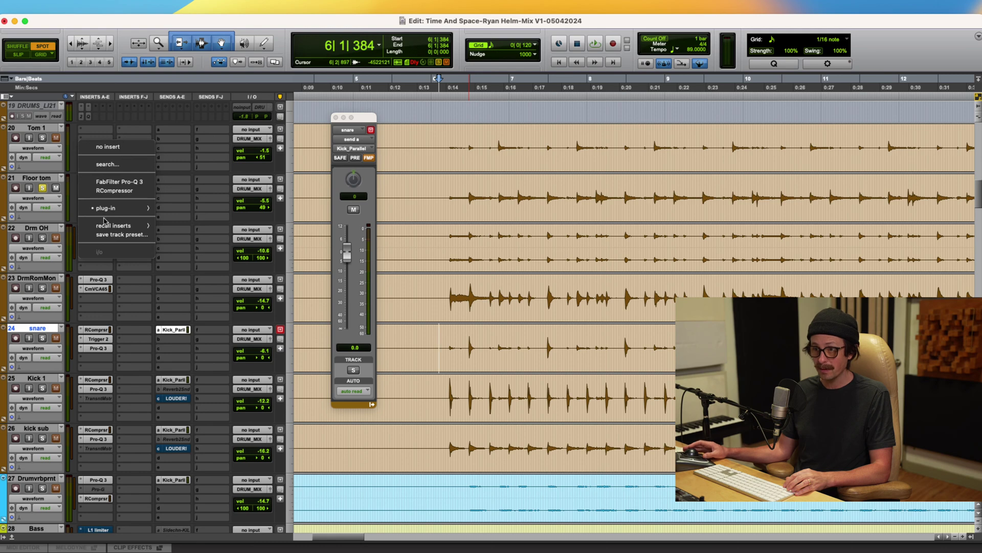
left_click(104, 214)
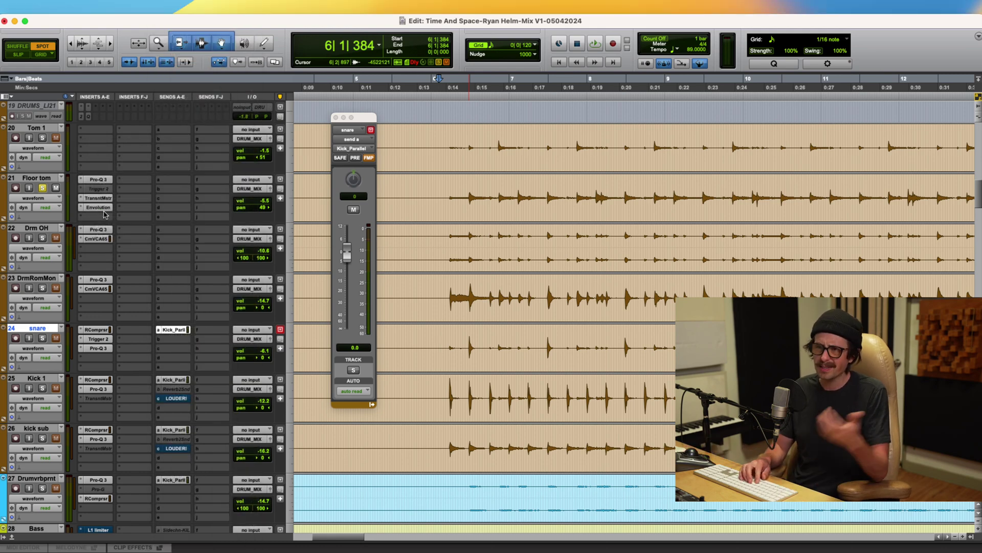
type("sp")
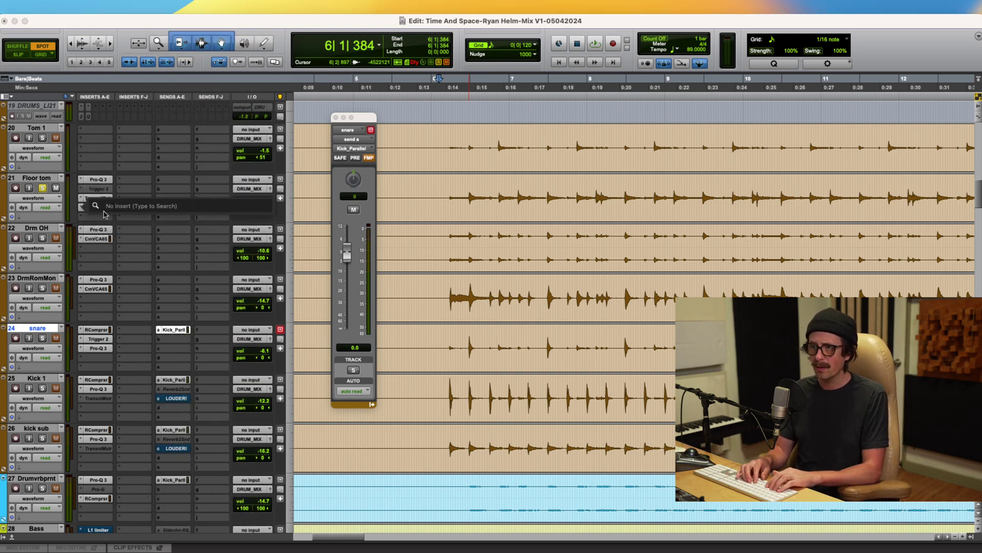
type("l")
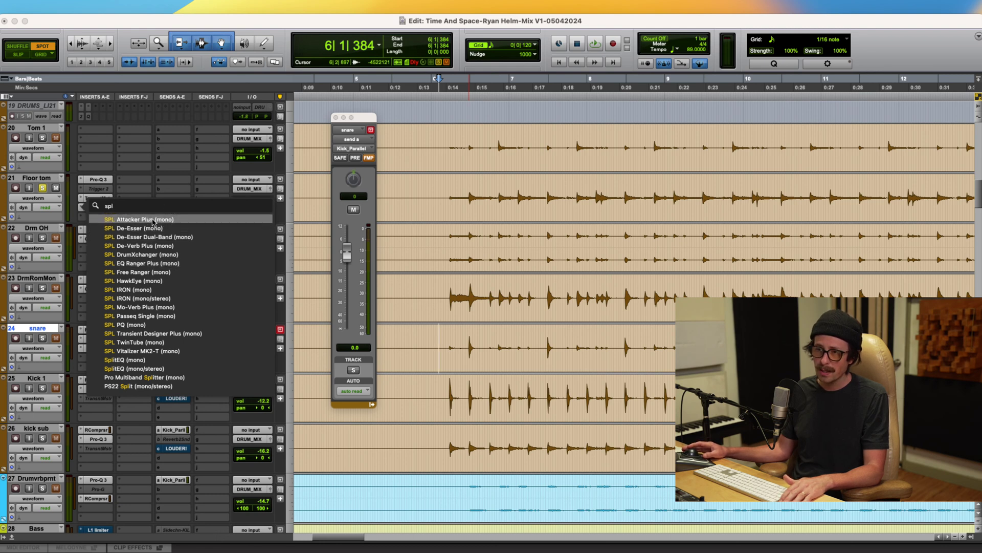
left_click(176, 334)
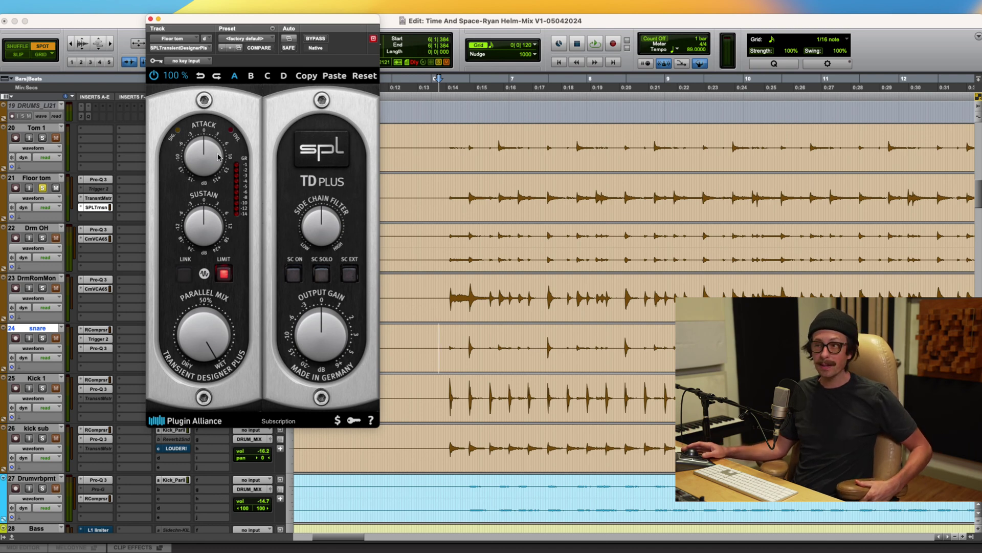
Step: Make Transient Master inactive and lower the SPL Transient Designer Plus Sustain to about -12 dB while listening
left_click(100, 200)
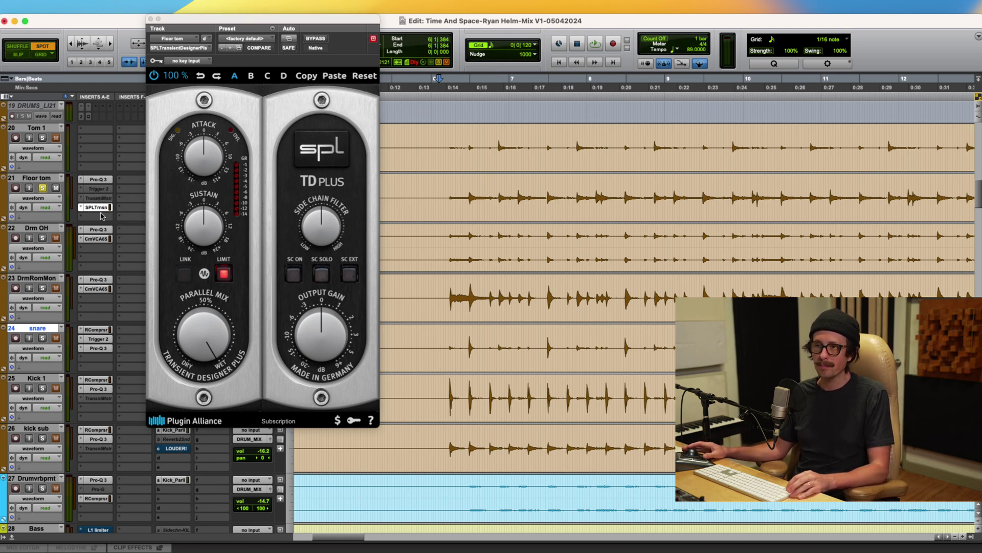
left_click_drag(200, 233, 200, 263)
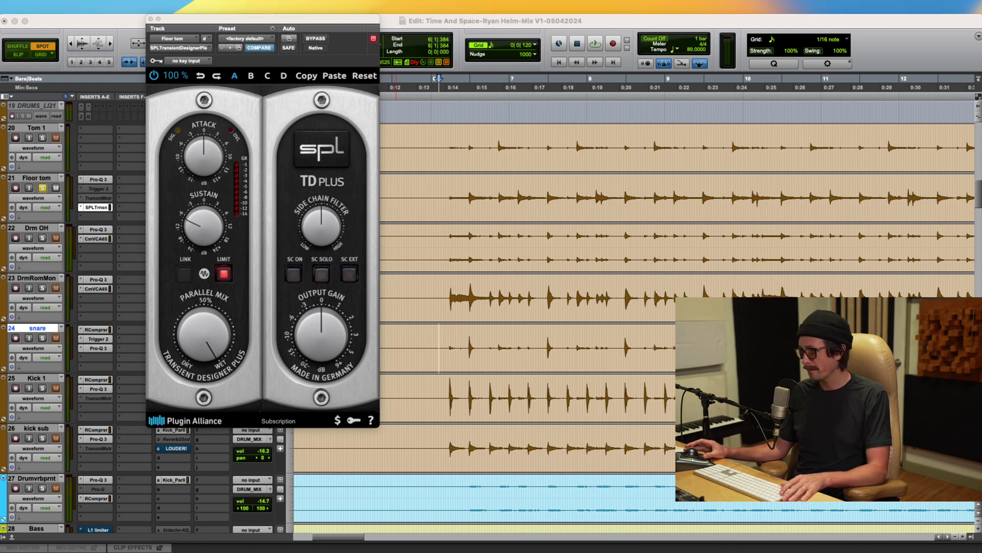
key("space")
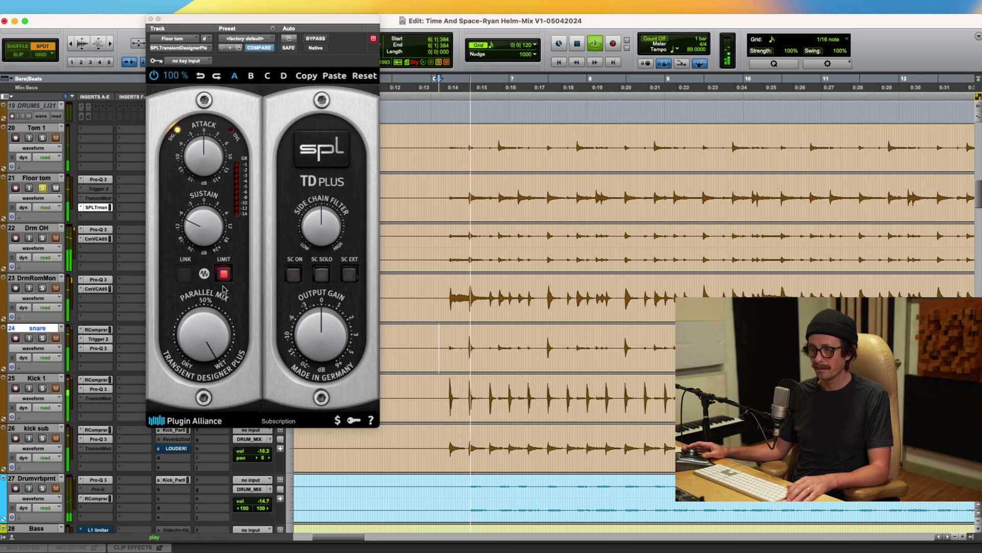
left_click(205, 237)
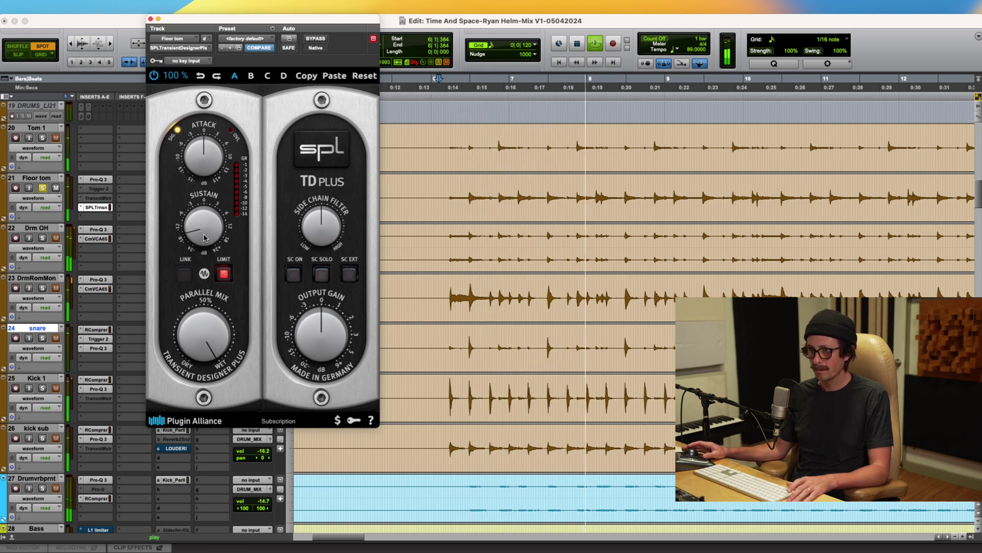
left_click_drag(205, 237, 203, 231)
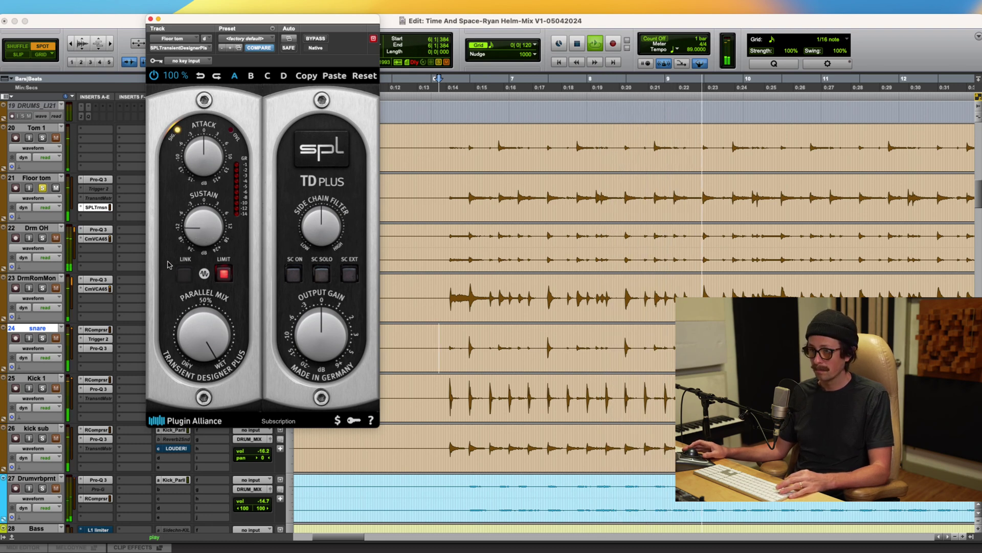
key("space")
Step: Compare Transient Master and SPL Transient Designer Plus on the Floor tom by alternating their bypass during playback
left_click(96, 208, "super")
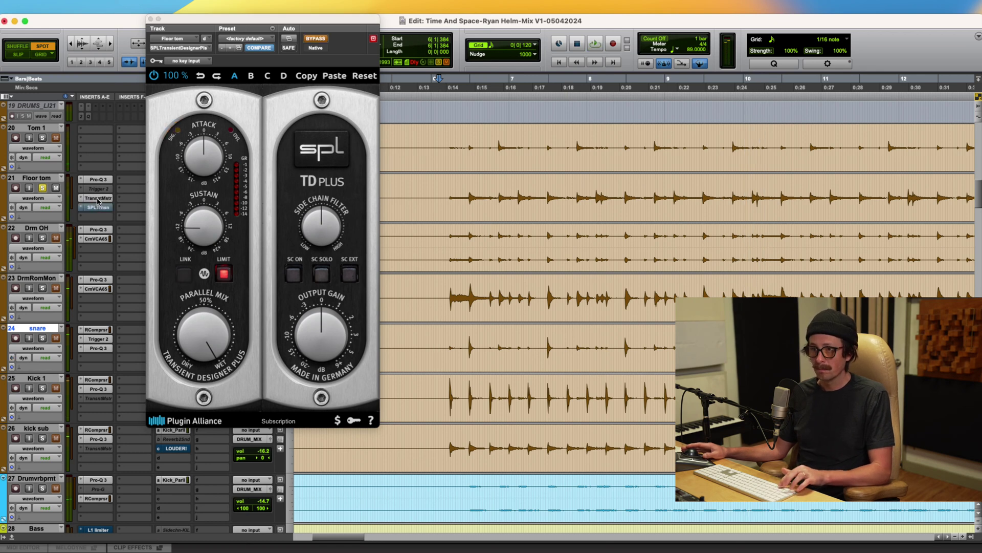
key("space")
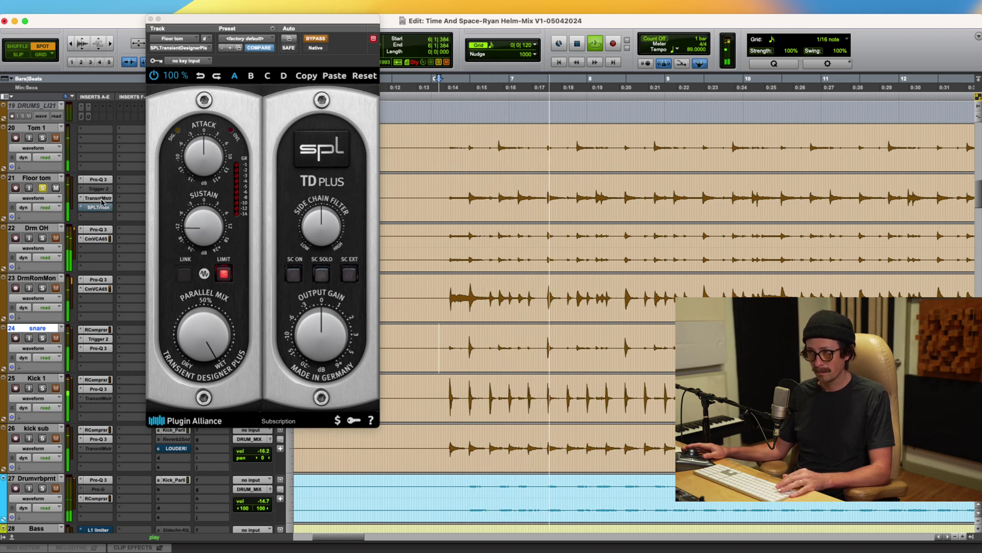
left_click(99, 198, "super")
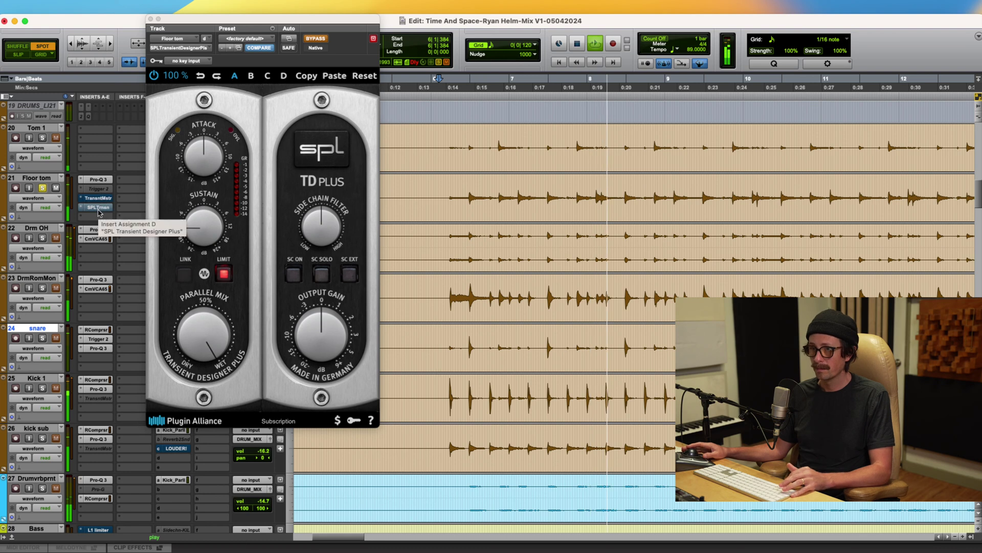
left_click(98, 209, "super")
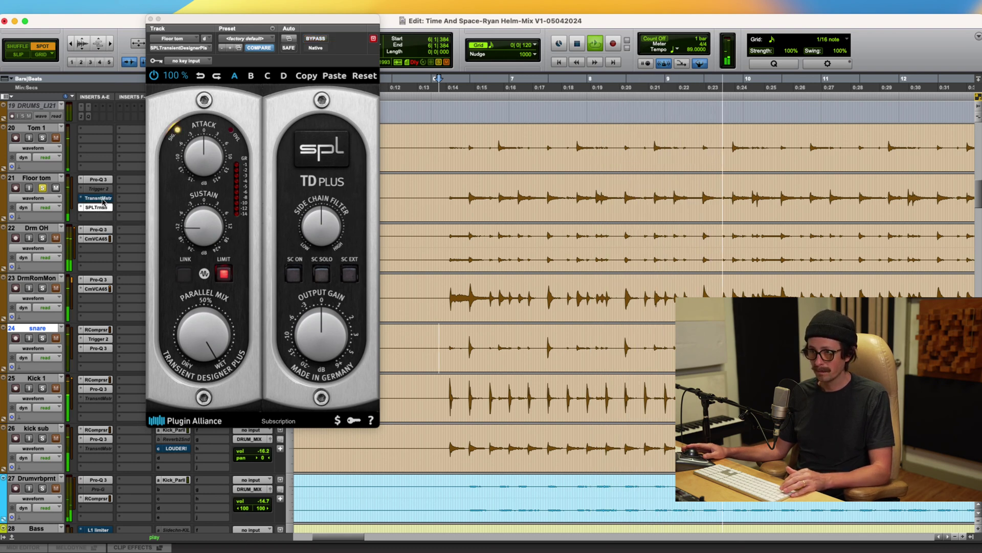
left_click(102, 199, "super")
left_click(104, 208, "super")
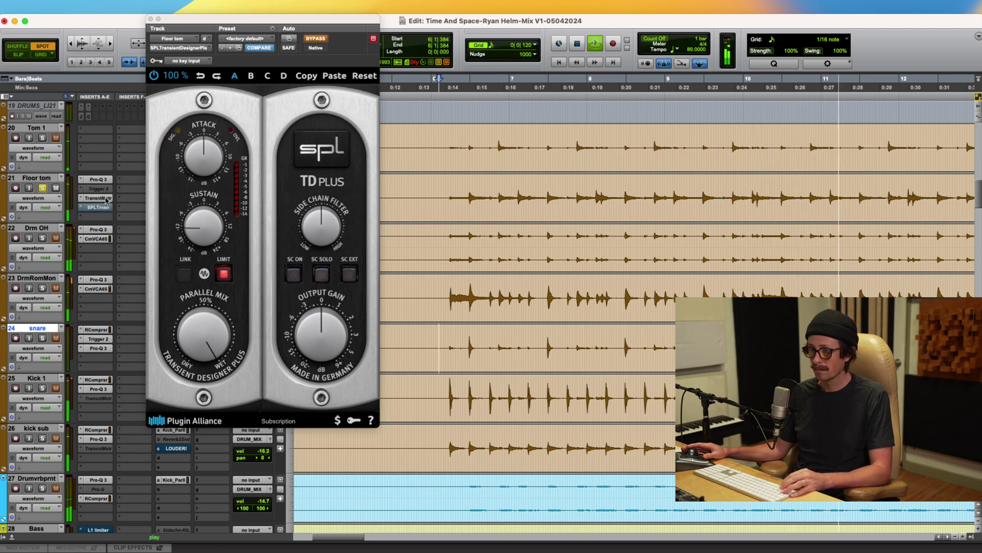
Step: Switch the Floor tom from Transient Master back to SPL Transient Designer Plus and raise its Sustain slightly during playback
left_click(100, 198, "super")
left_click(99, 207, "super")
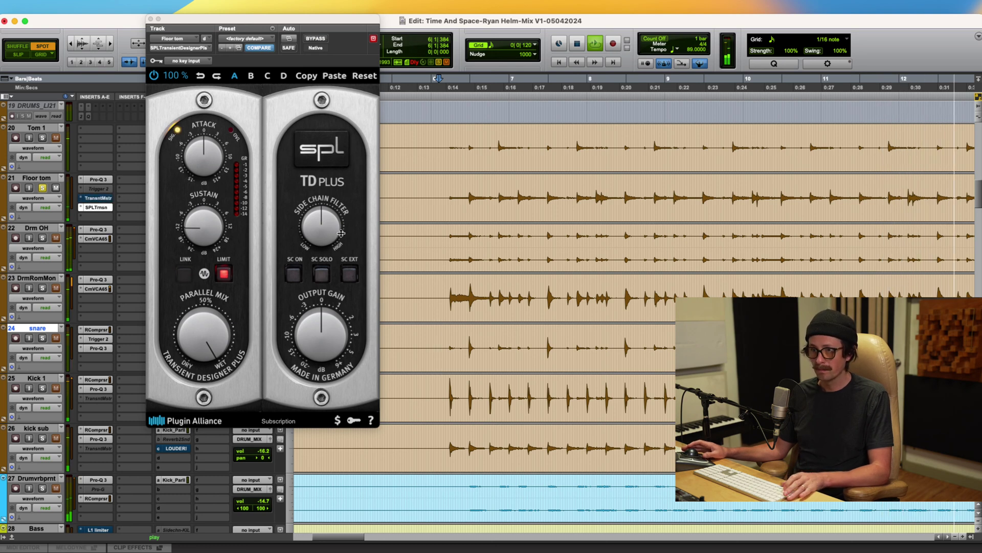
left_click_drag(197, 237, 197, 234)
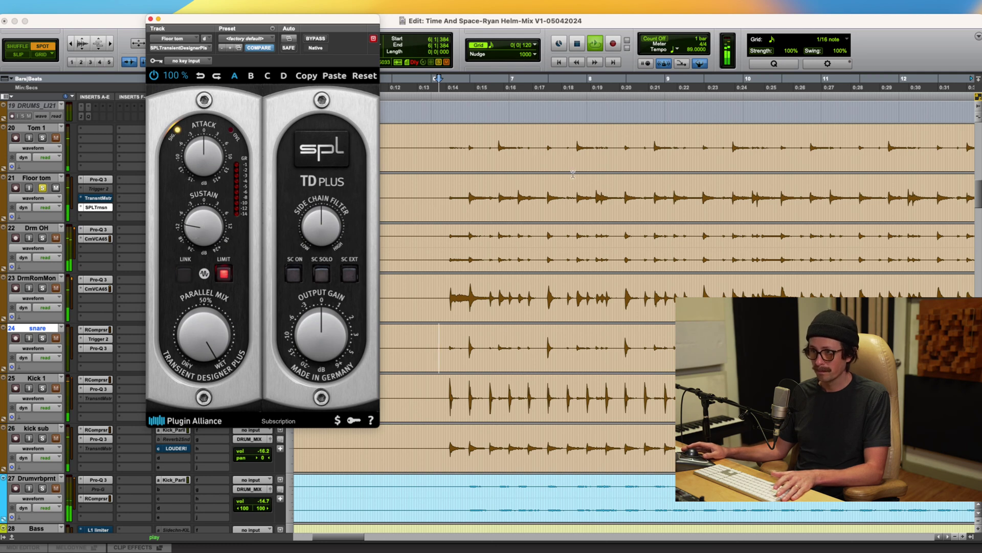
key("space")
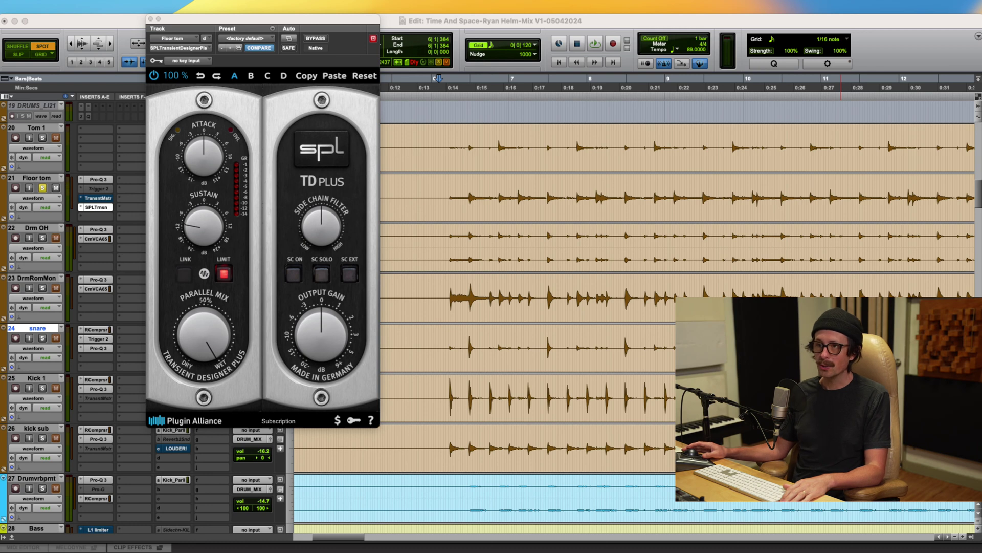
left_click(68, 23)
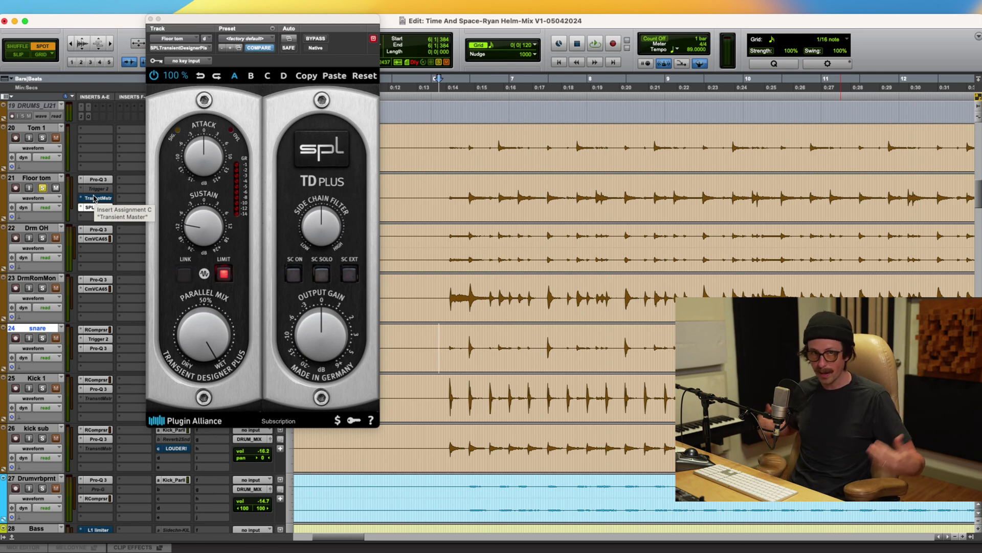
Step: Unsolo the Floor tom and make its SPL Transient Designer Plus inactive, keeping Transient Master as the active transient shaper
left_click(43, 189)
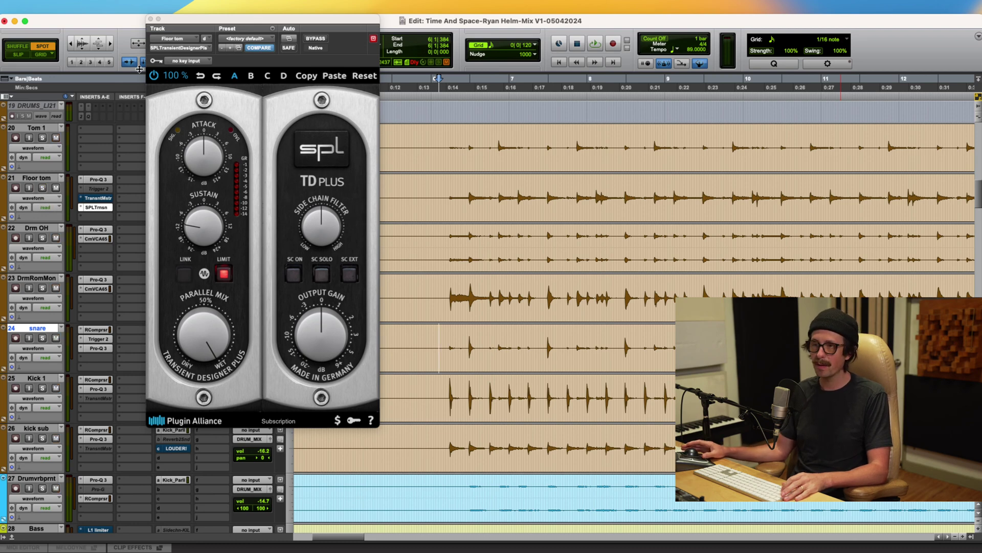
left_click(150, 20)
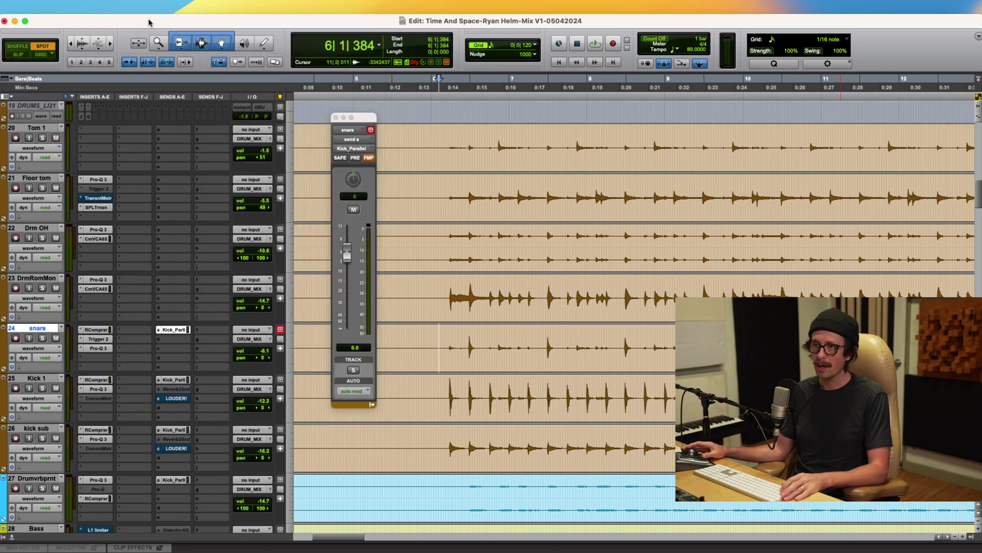
left_click(98, 207, "ctrl+super")
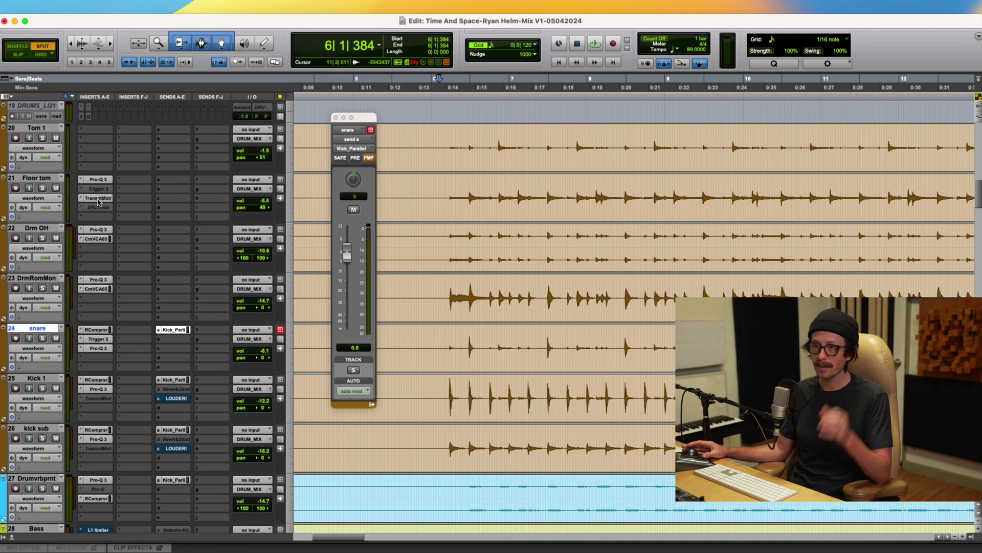
Step: Create a Mix/Edit group named "Drum mix" from the tracks Tom 1 through Drum verb print and solo the group
left_click(35, 429)
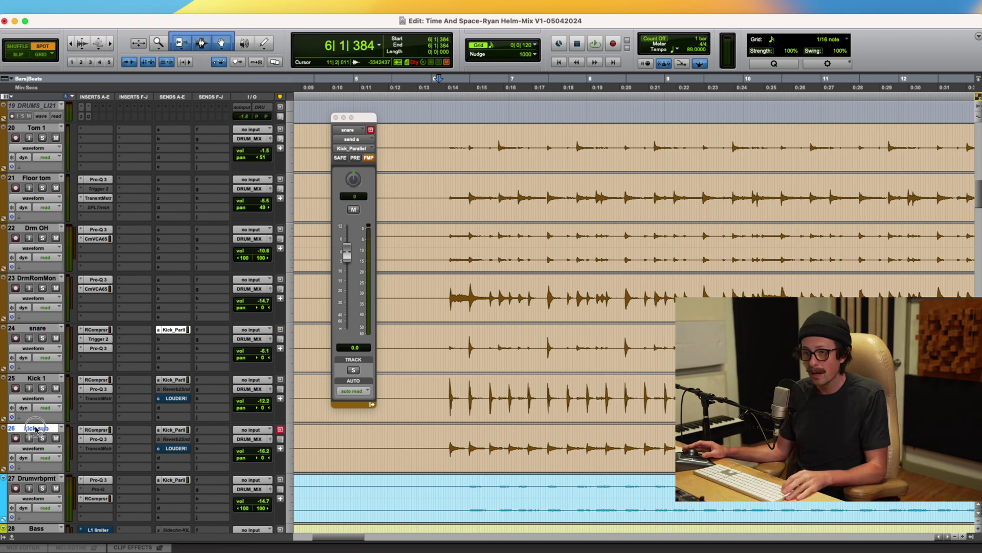
left_click(30, 480)
scroll(94, 247, "up", 8)
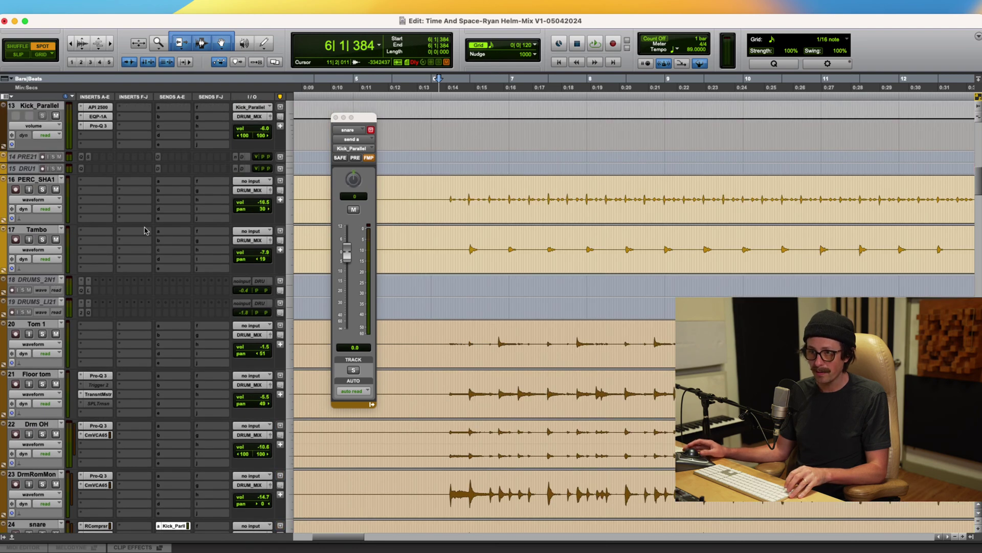
scroll(76, 310, "down", 3)
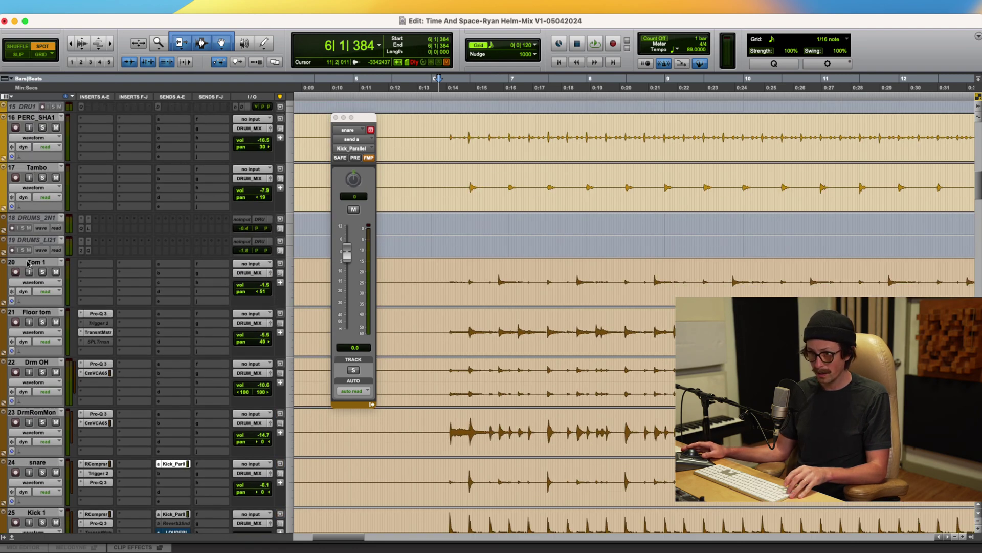
left_click(28, 262, "shift")
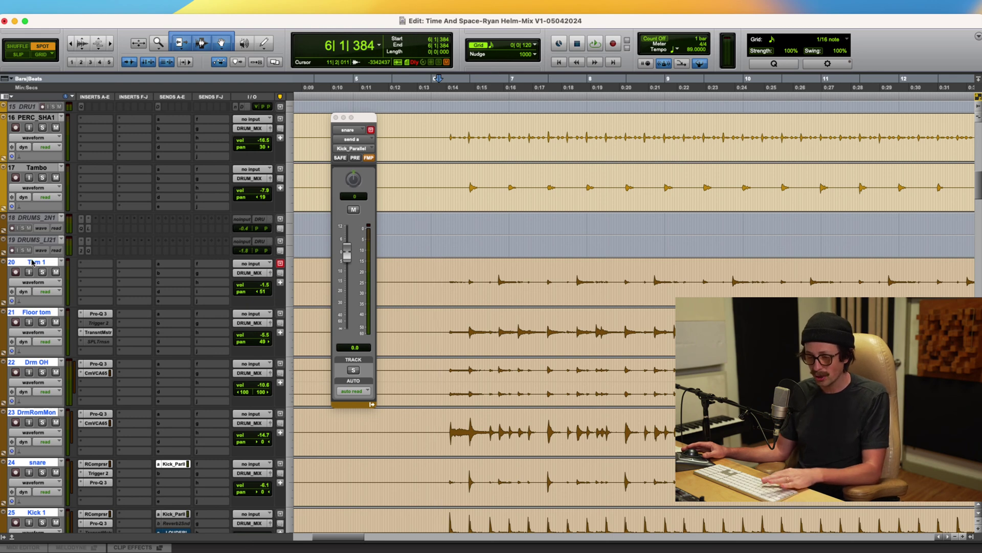
key("super+g")
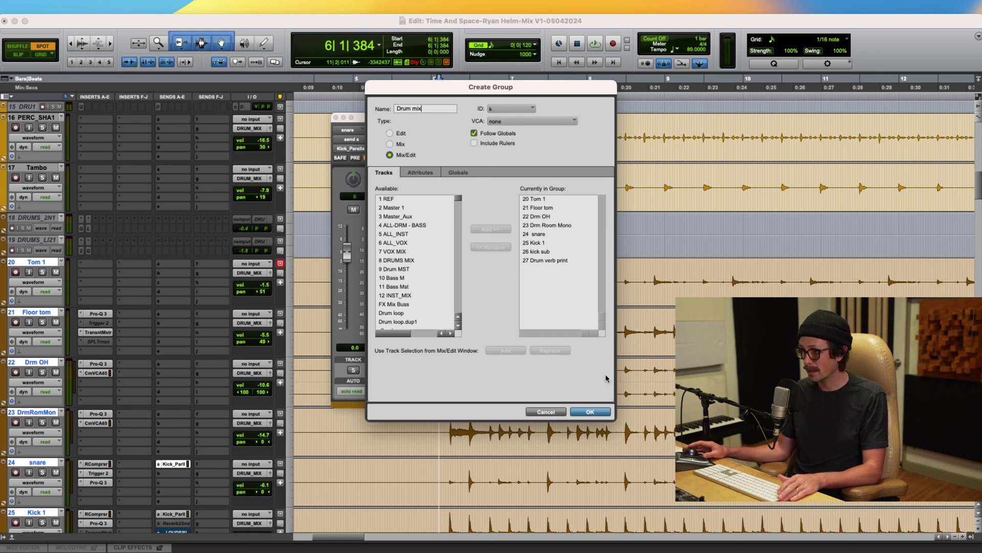
left_click(589, 412)
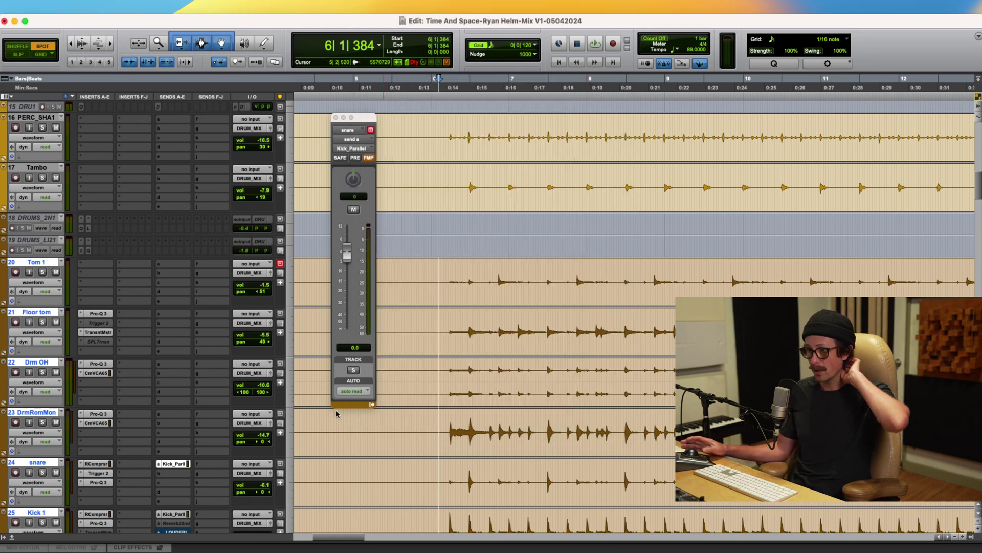
left_click(43, 270)
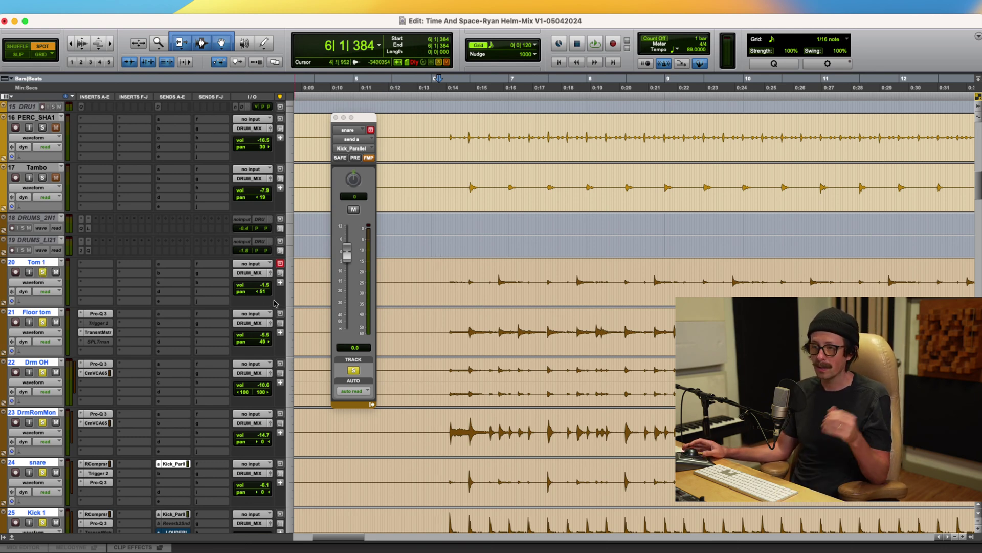
Step: Solo the PERC_SHAKER track along with the drums and insert Lo-Fi (mono) in its first insert slot
scroll(209, 256, "up", 10)
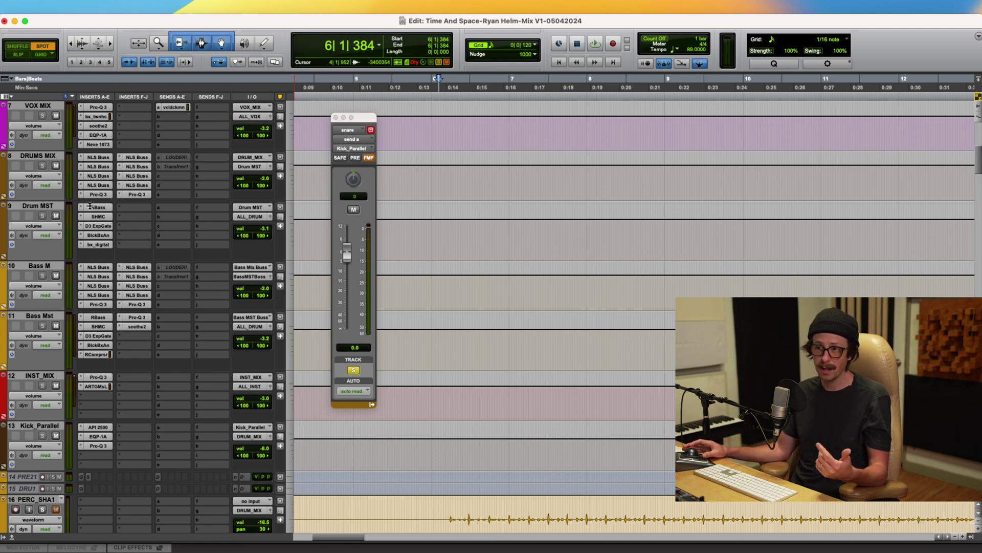
scroll(221, 231, "down", 5)
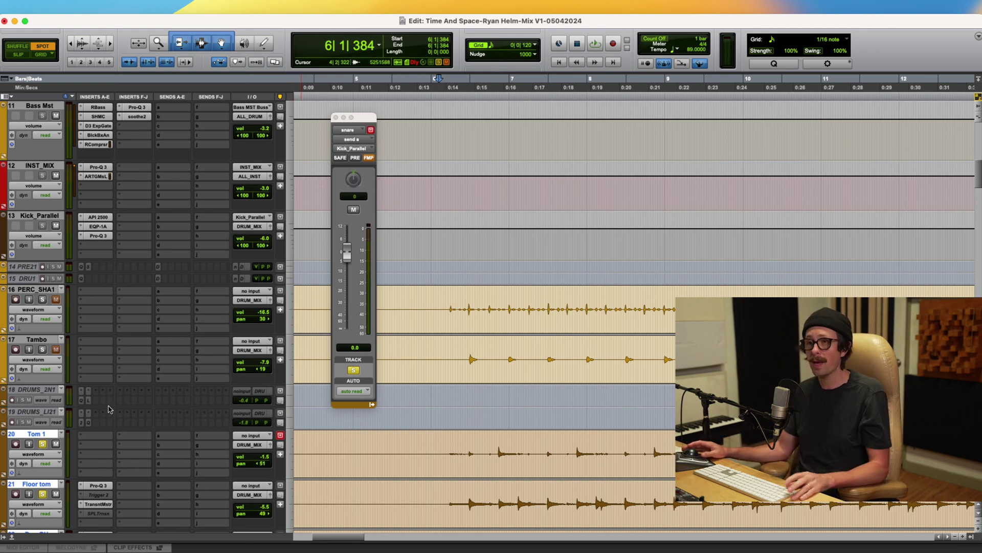
left_click(31, 290)
left_click(36, 340, "shift")
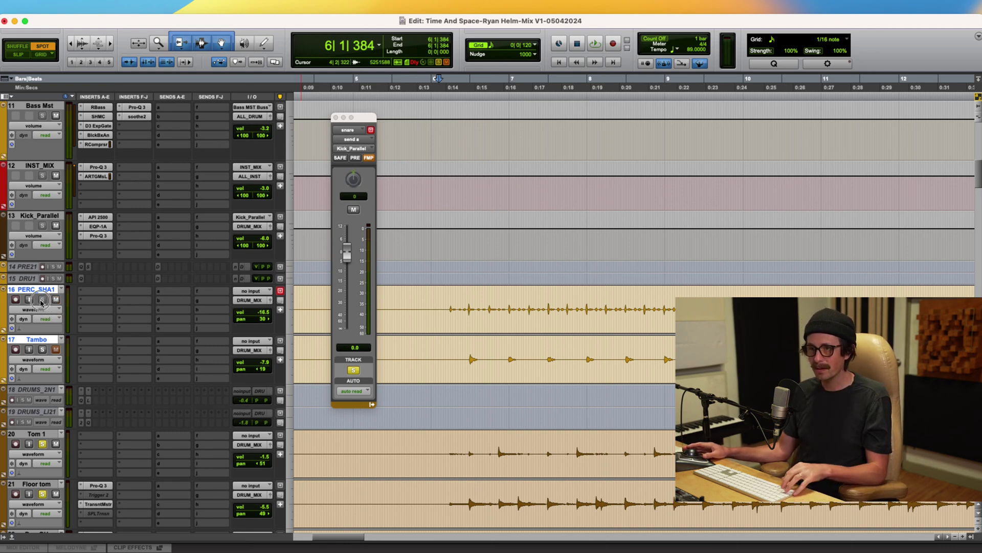
left_click(95, 296)
type("lo")
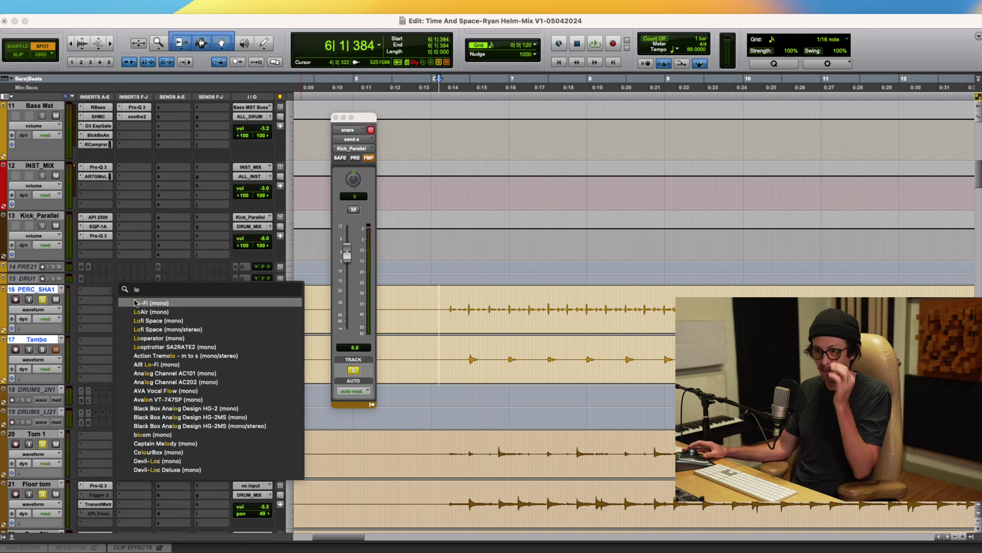
left_click(143, 303)
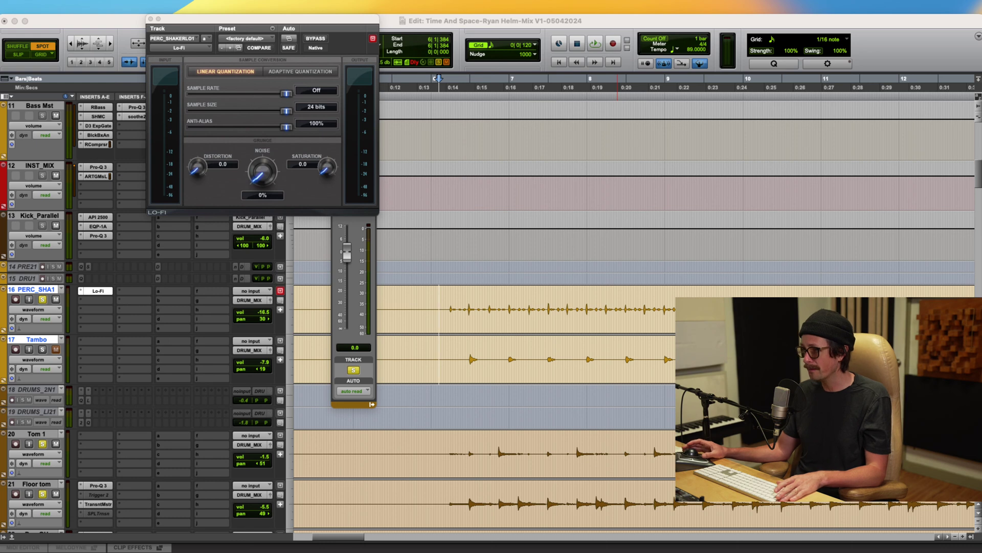
Step: Play the session, set the shaker's Lo-Fi Saturation to 0.2 and compare it against bypass
left_click(57, 289)
key("space")
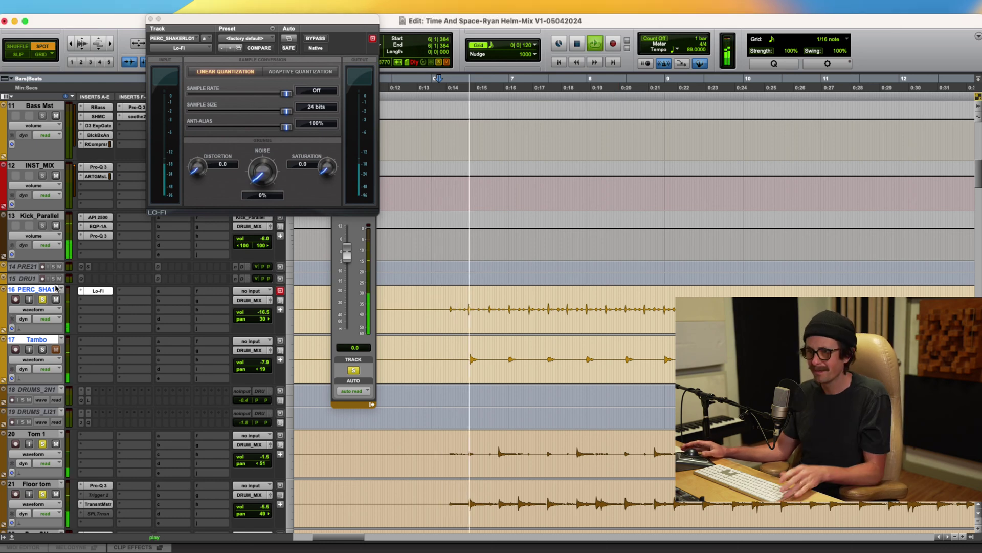
left_click_drag(327, 170, 327, 168)
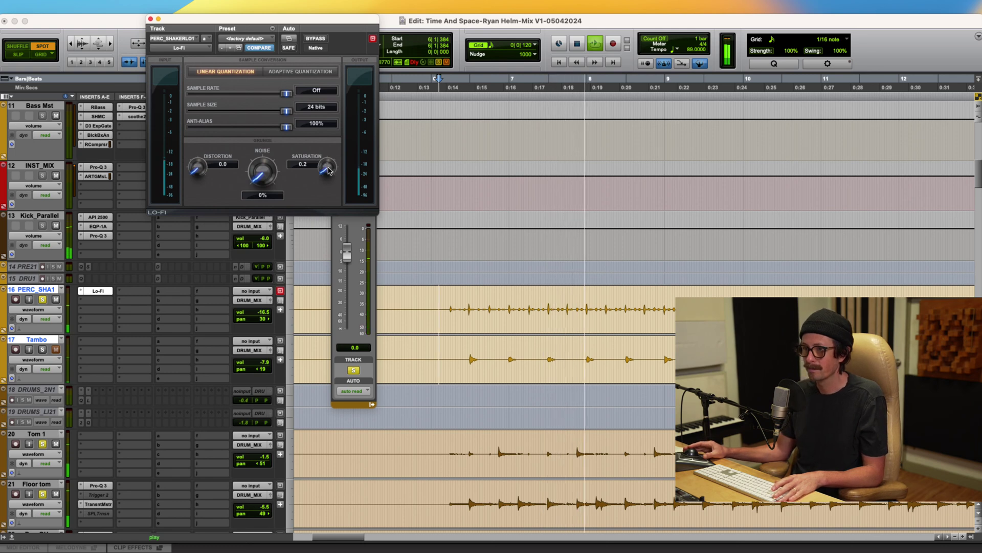
left_click(314, 39)
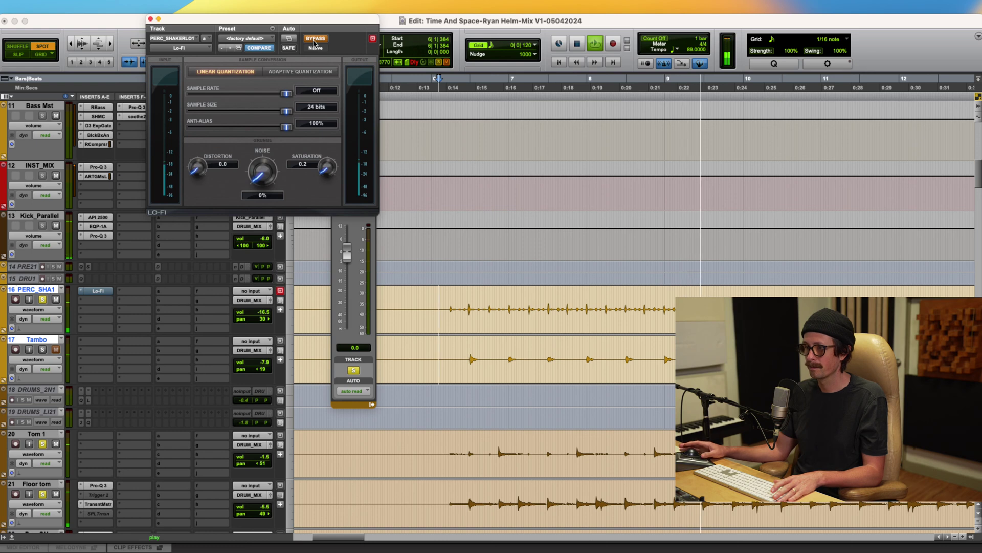
left_click(315, 40)
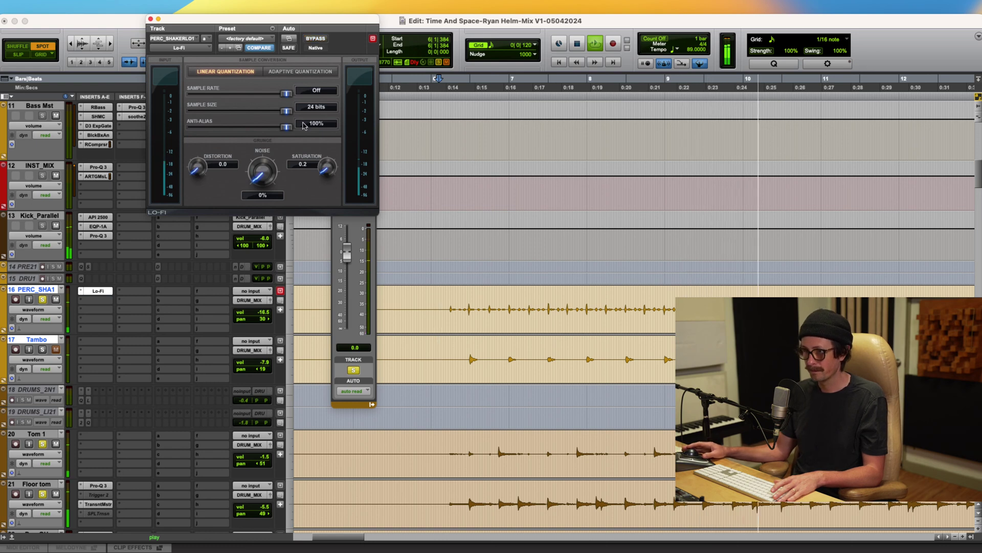
Step: Set the Lo-Fi Sample Size to 12 bits with Sample Rate left off, and compare the effect against bypass
left_click_drag(286, 94, 285, 94)
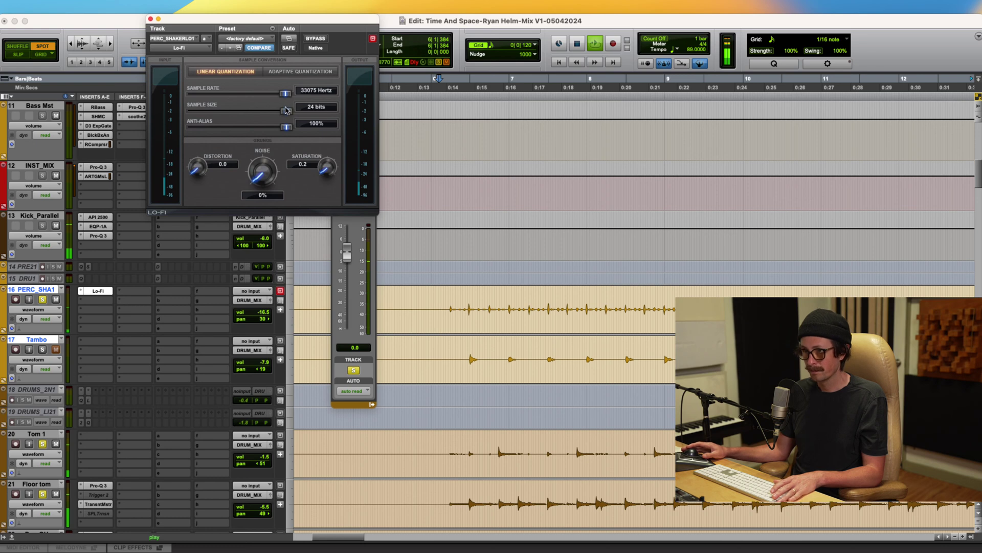
left_click_drag(288, 96, 240, 122)
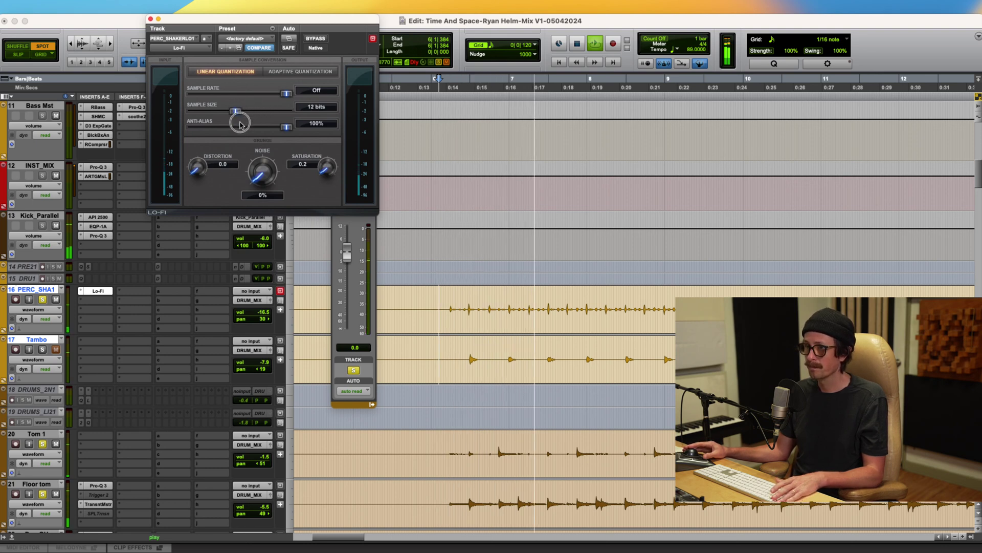
left_click(315, 38)
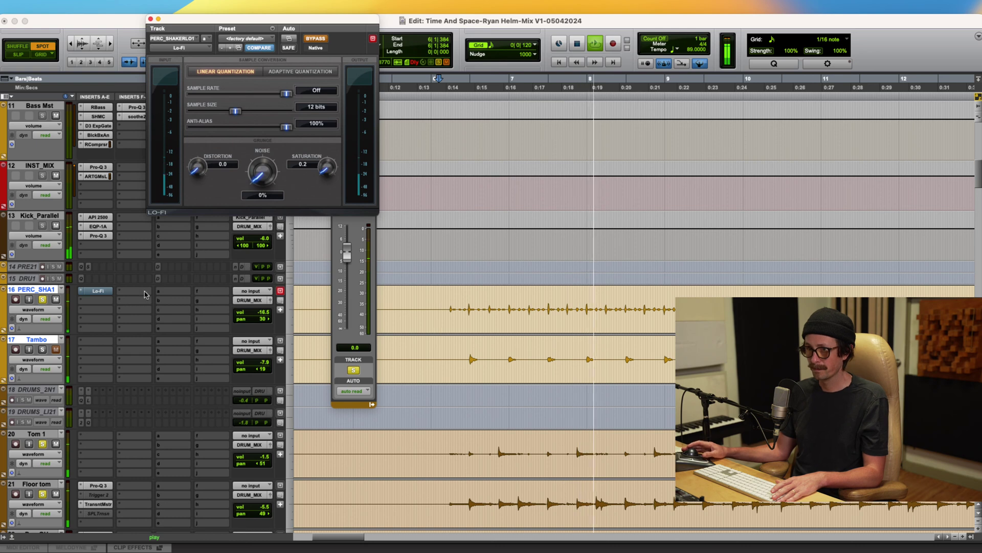
left_click(99, 291, "super")
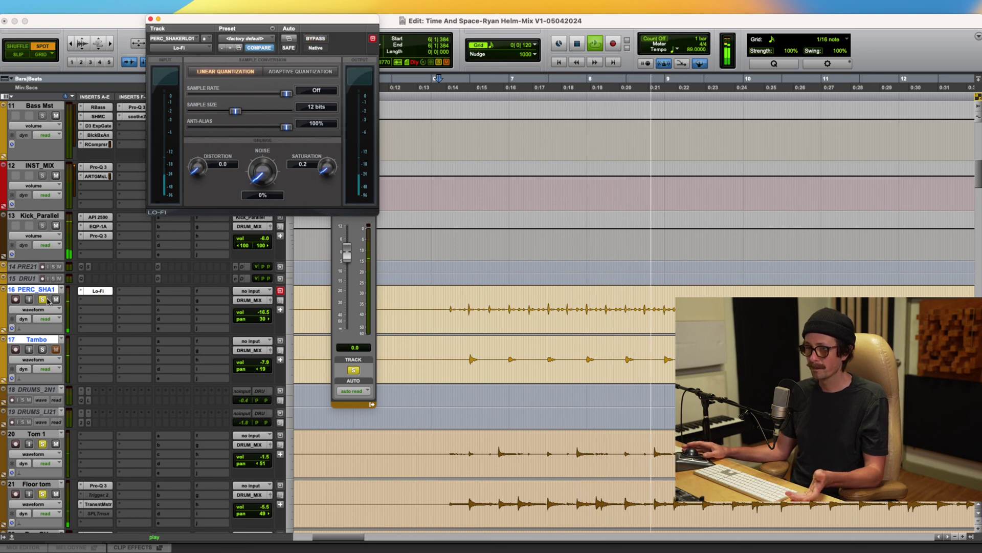
Step: Unsolo the Drum mix group and compare the shaker alone with Lo-Fi bypassed and active
left_click(202, 320)
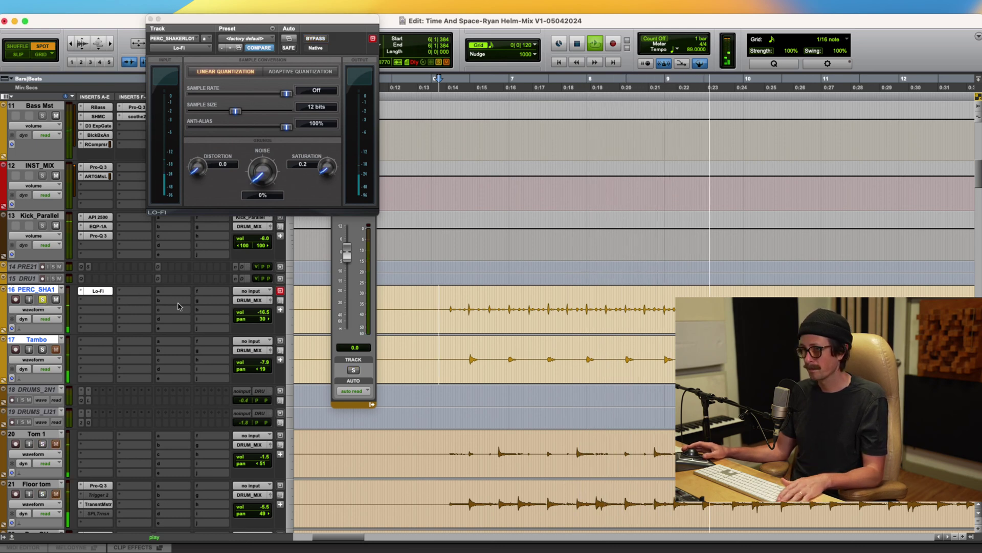
left_click(98, 291, "super")
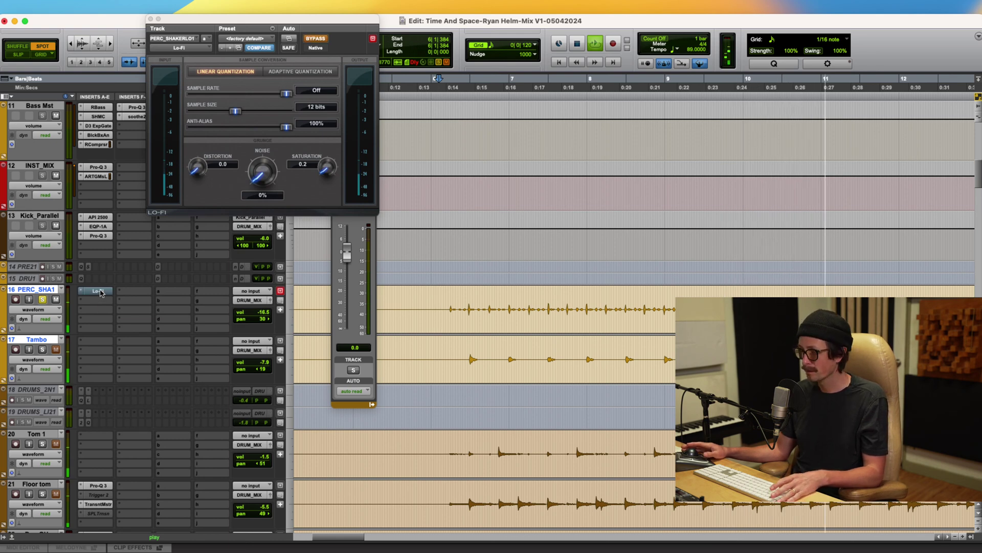
left_click(98, 291, "super")
Step: Raise the shaker's Lo-Fi Saturation to 0.4, compare it against bypass, and unsolo the track to hear the full mix
left_click_drag(326, 168, 324, 194)
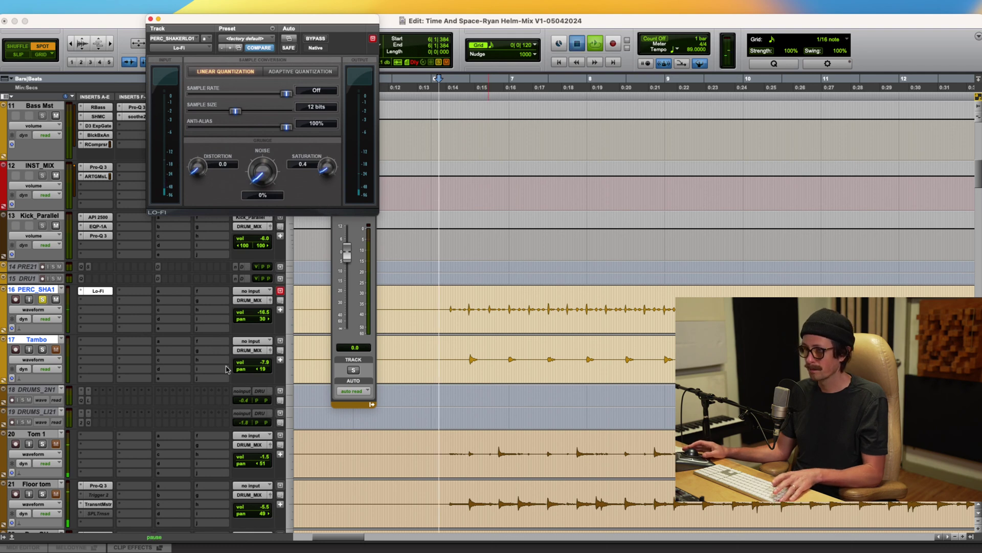
left_click(100, 292, "super")
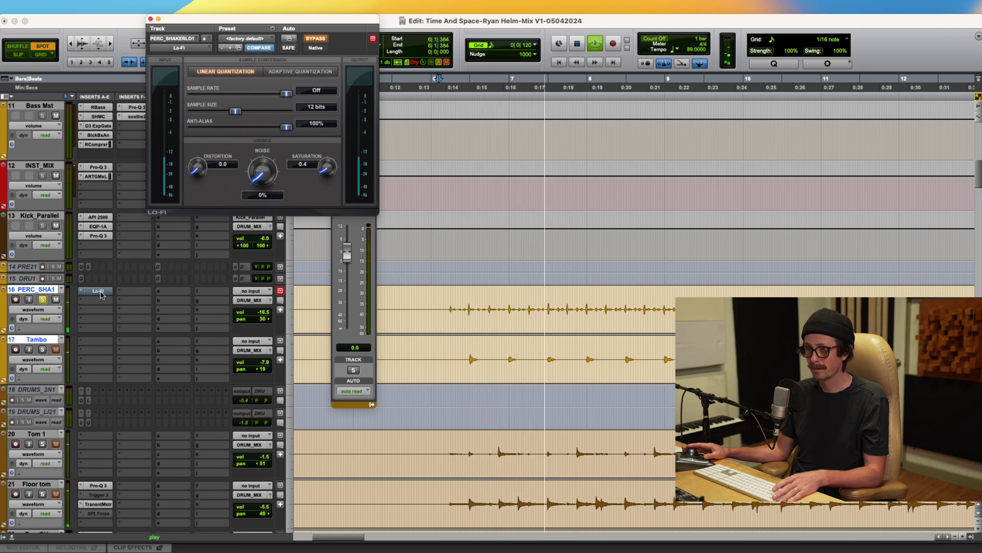
left_click(101, 293, "super")
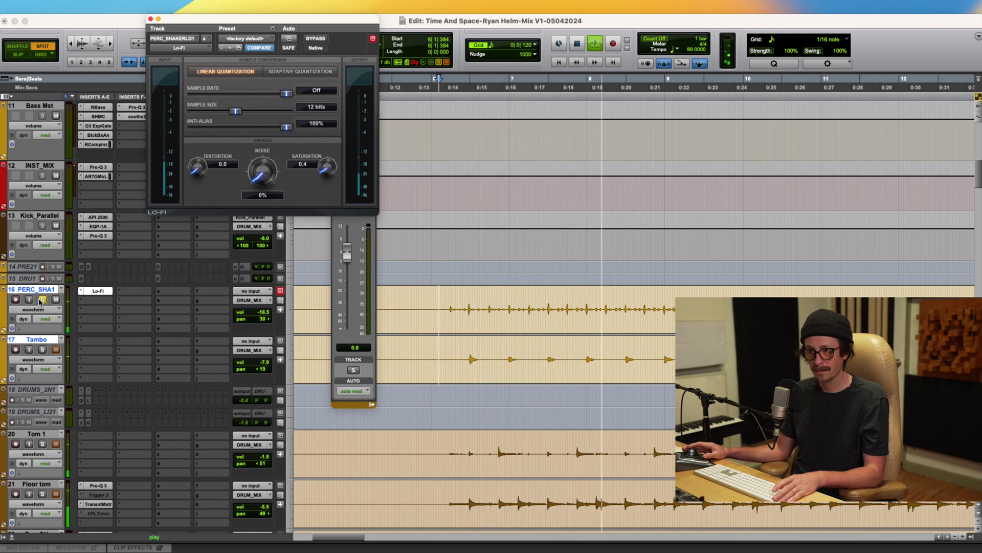
left_click(324, 322)
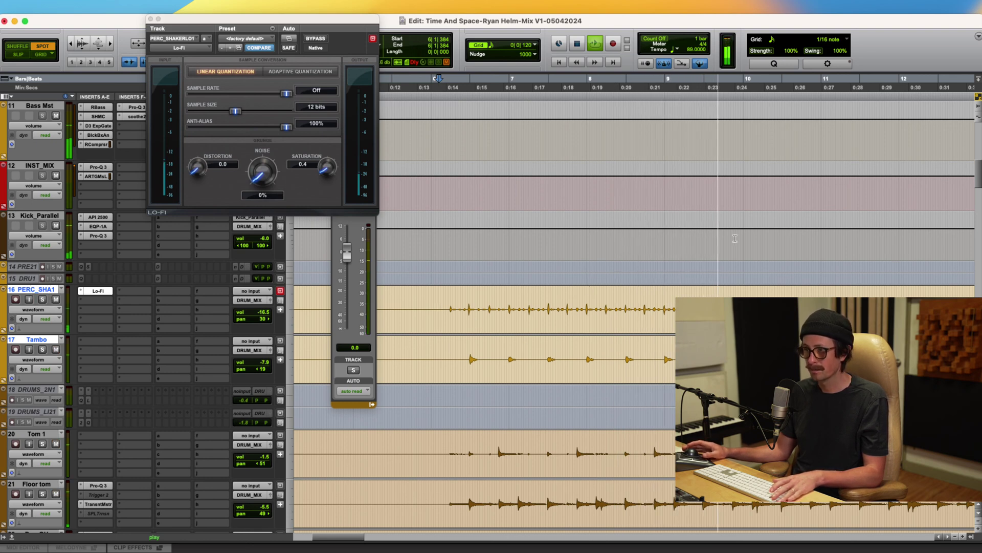
key("super+Tab")
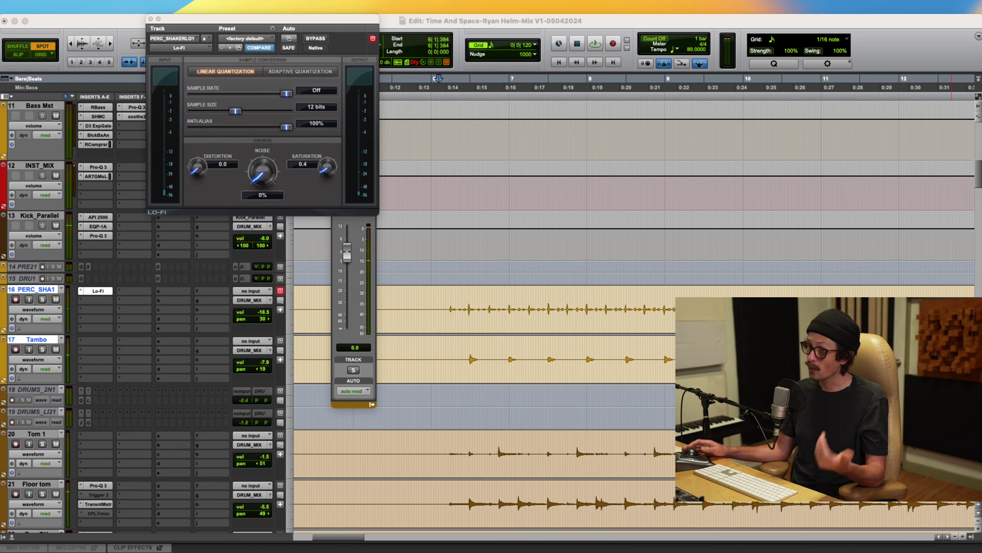
left_click(59, 24)
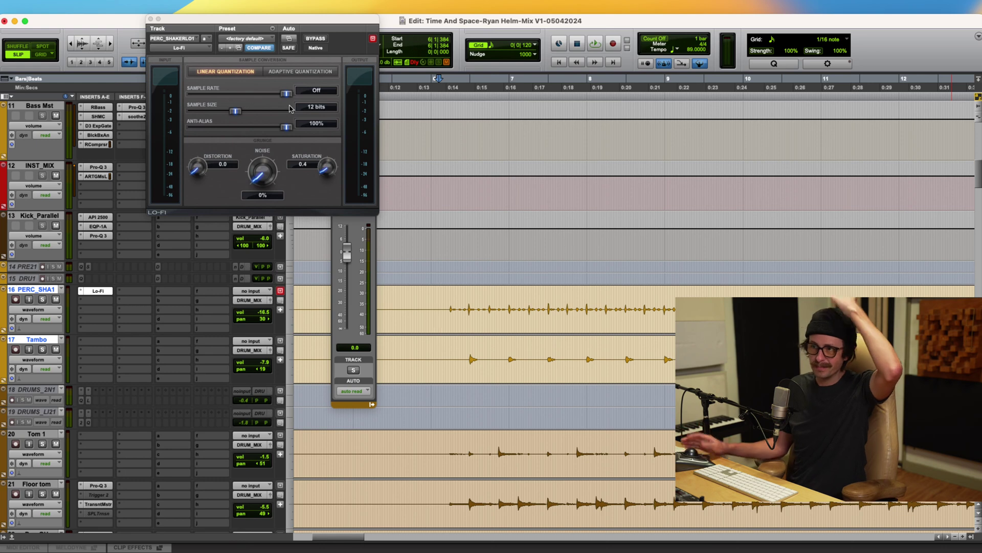
Step: Reset the shaker's Lo-Fi Sample Size to 24 bits and lower the shaker track's volume slightly
left_click(239, 113)
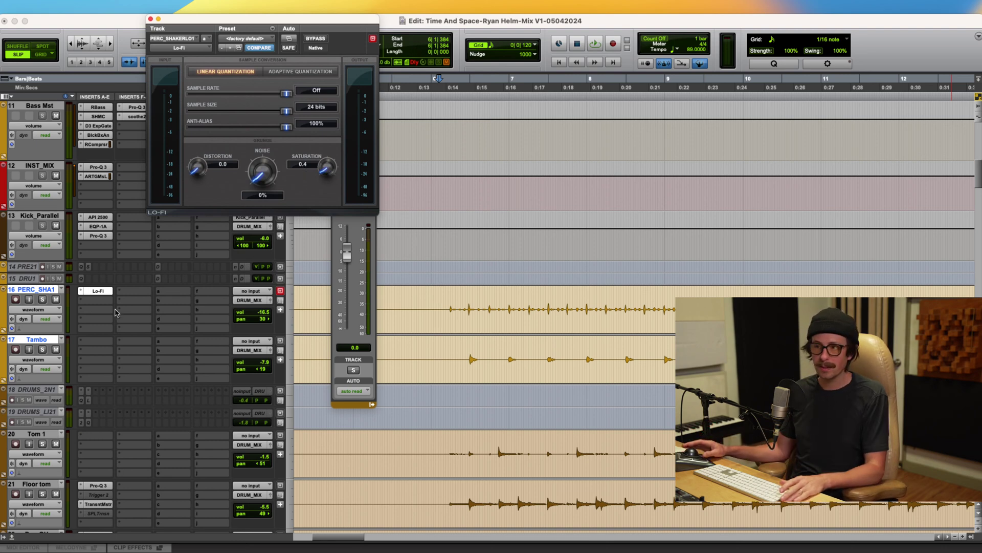
left_click(265, 312)
left_click_drag(266, 315, 266, 316)
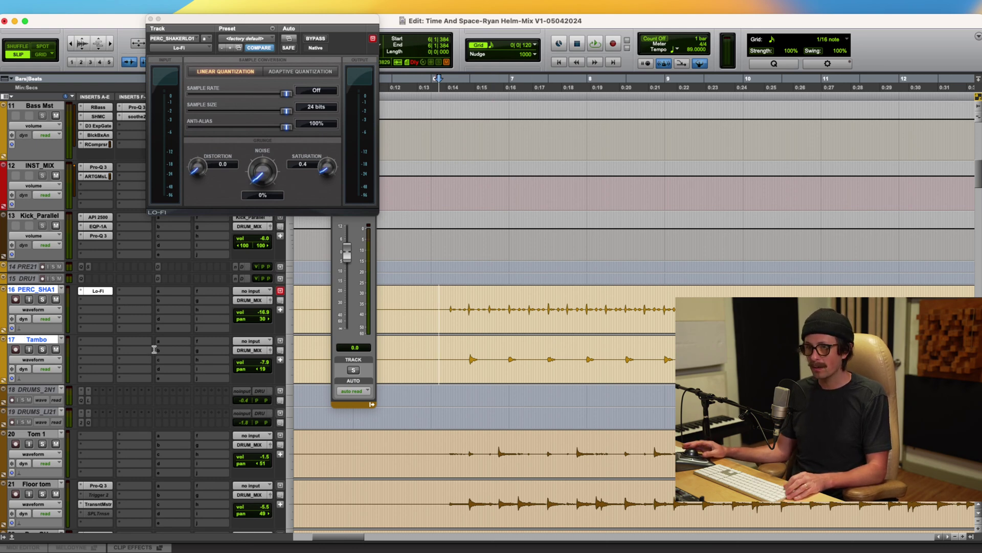
Step: Select the Tambo track and insert ValhallaRoom (mono/stereo) in its first insert slot
left_click(35, 340)
left_click(98, 342)
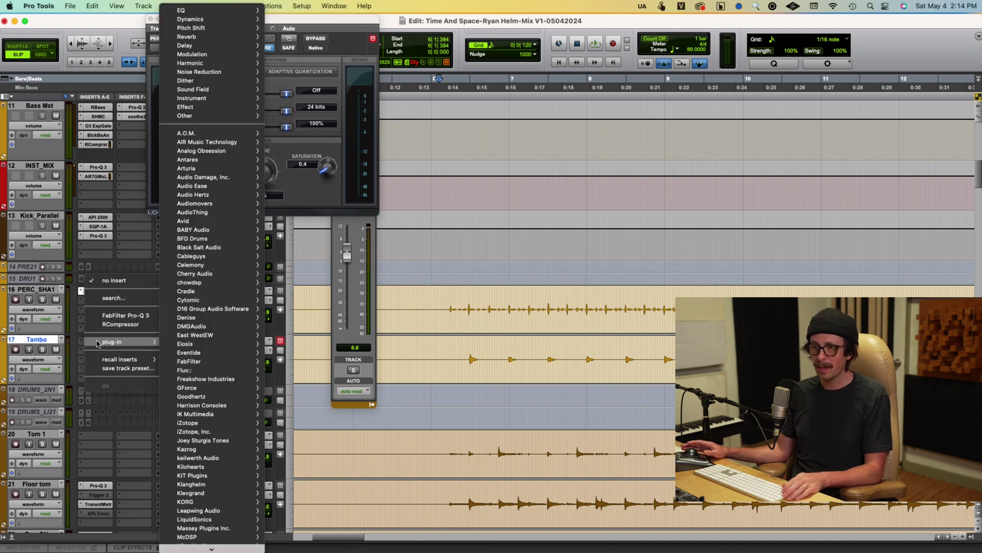
type("val")
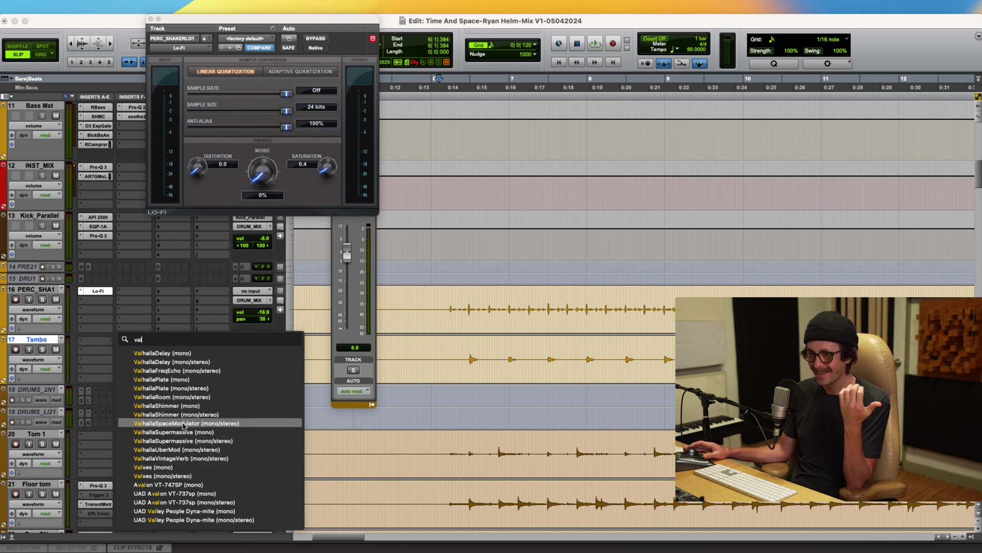
left_click(174, 397)
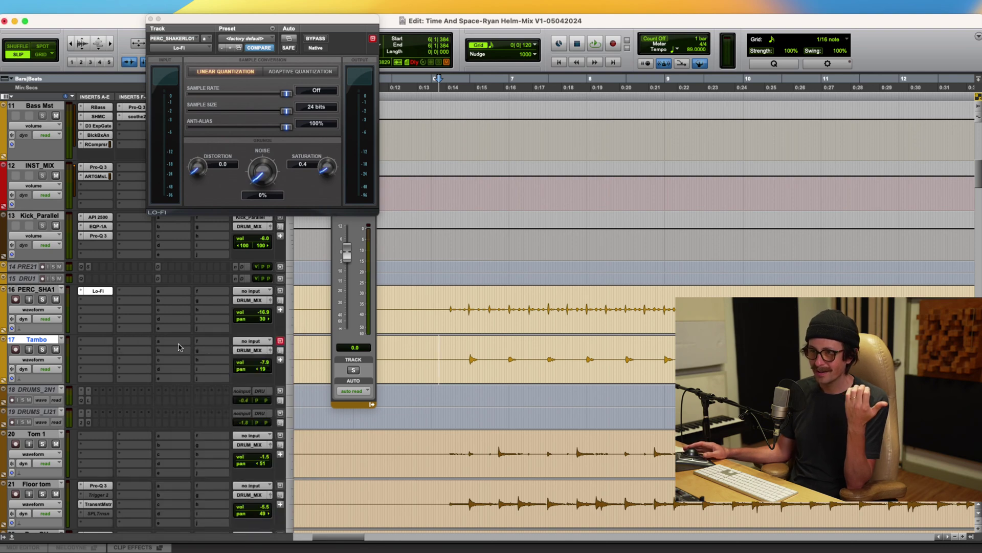
Step: Play the session and set the Tambo's ValhallaRoom to Mix 16.0%, Predelay 23.5 ms, Decay 1.93 s, Hi Cut 7730 Hz and Depth 86.1%
left_click(164, 124)
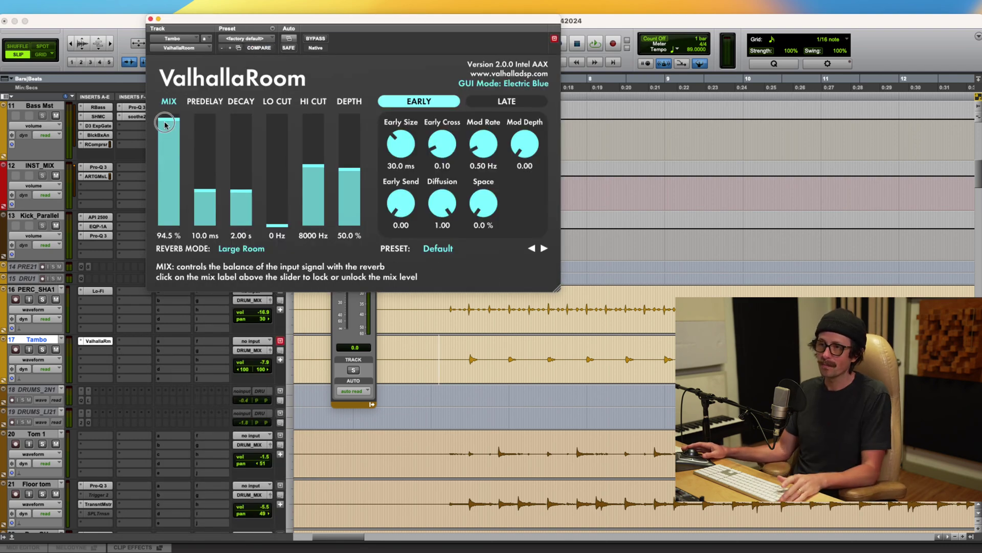
left_click_drag(165, 124, 164, 211)
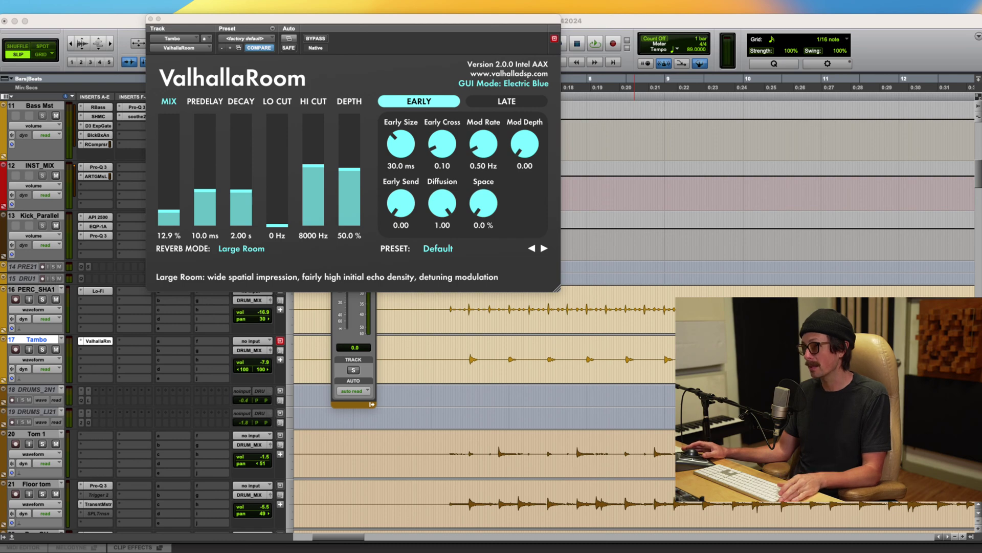
left_click(141, 400)
key("space")
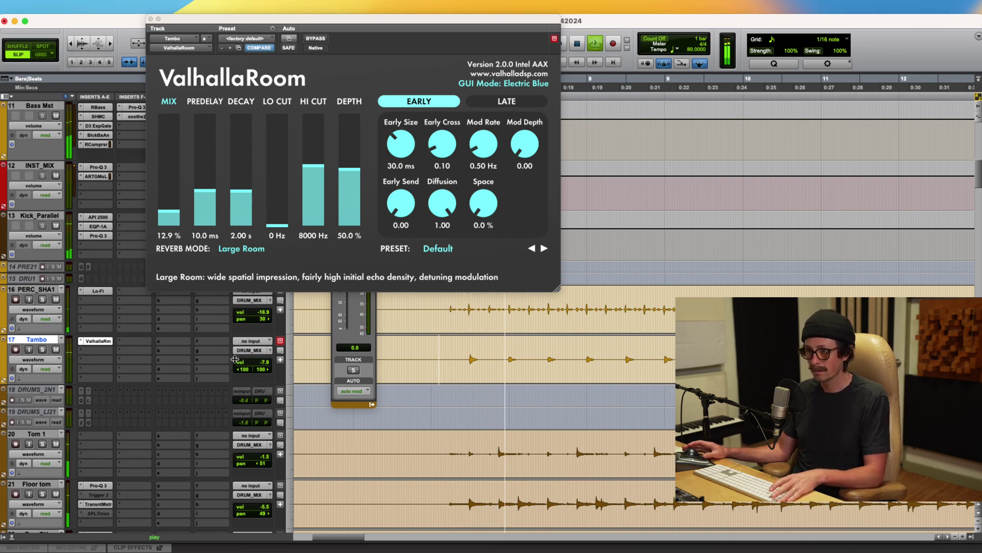
left_click_drag(162, 220, 231, 195)
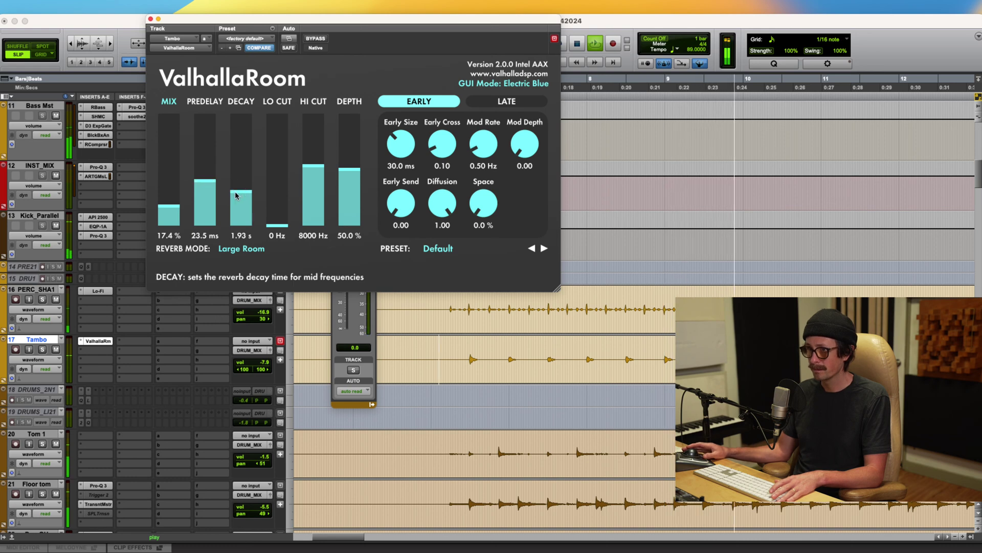
left_click_drag(323, 167, 345, 132)
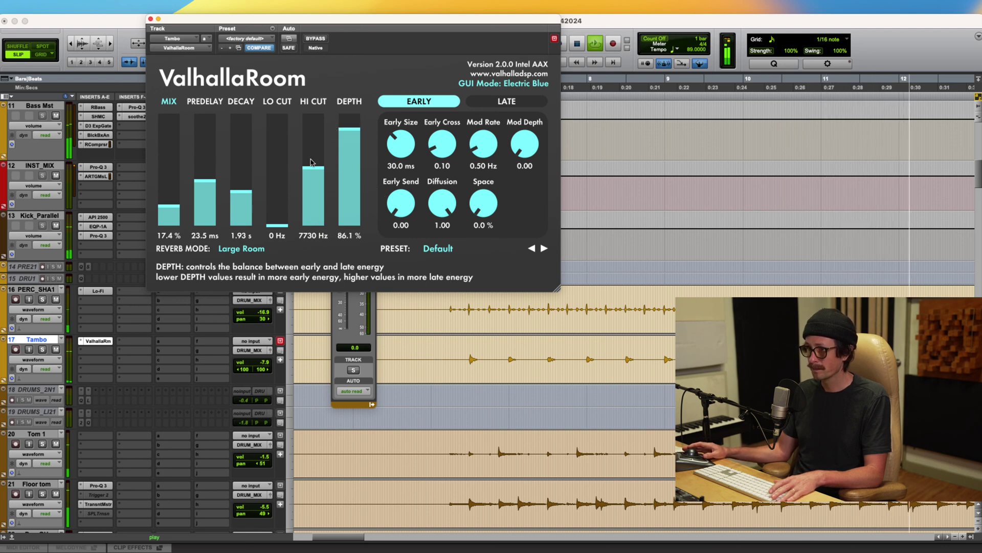
left_click_drag(173, 208, 173, 210)
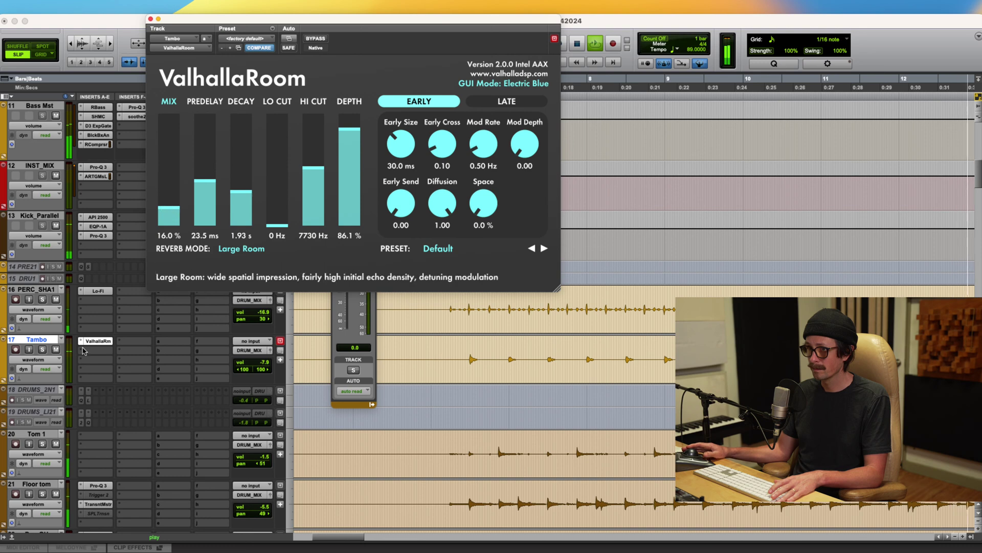
Step: Lower the Tambo track's volume to -10.2 and set the shaker to volume -17.3 with pan 19 right
mouse_move(262, 362)
left_mouse_down()
mouse_move(265, 377)
mouse_move(266, 364)
left_mouse_up()
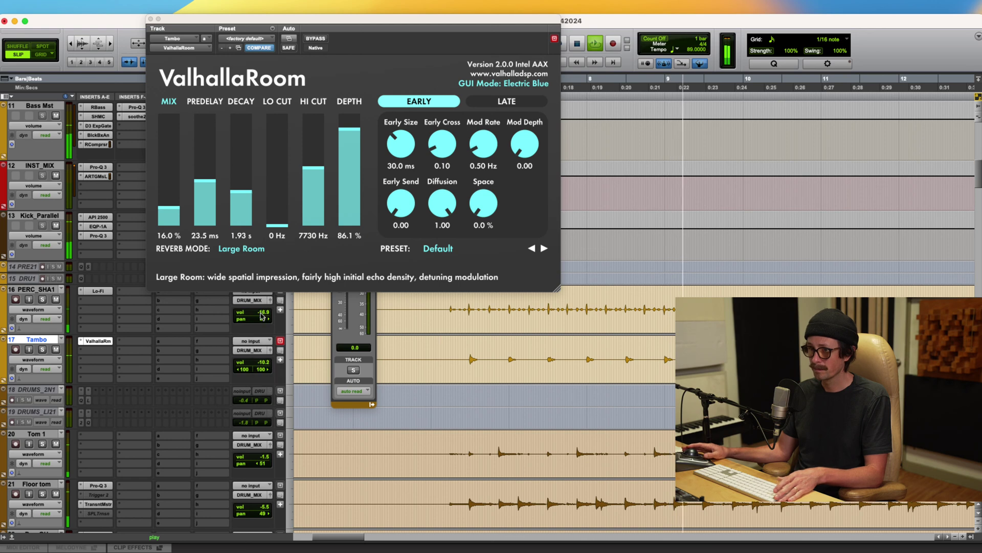
left_click(261, 314)
left_click(263, 319)
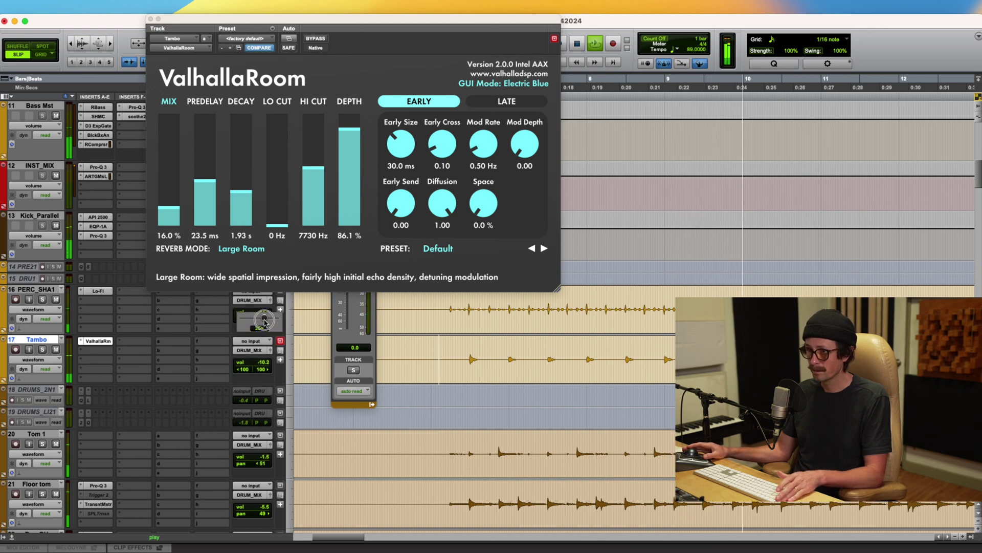
left_click_drag(265, 324, 264, 323)
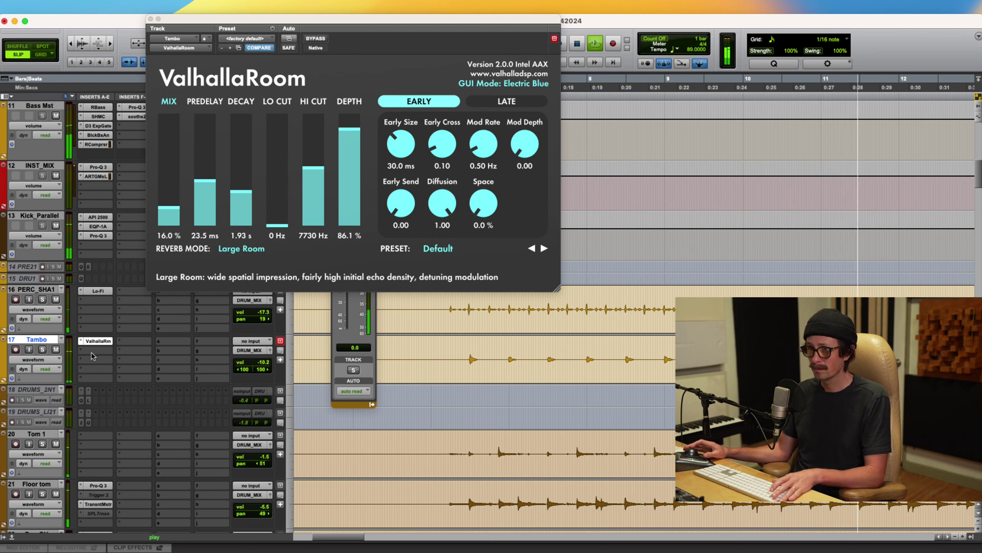
Step: Copy the Tambo's ValhallaRoom below Lo-Fi on the shaker, and copy the shaker's Lo-Fi ahead of ValhallaRoom on the Tambo
left_click_drag(97, 341, 97, 300)
left_click_drag(100, 344, 100, 351)
left_click_drag(100, 292, 101, 343)
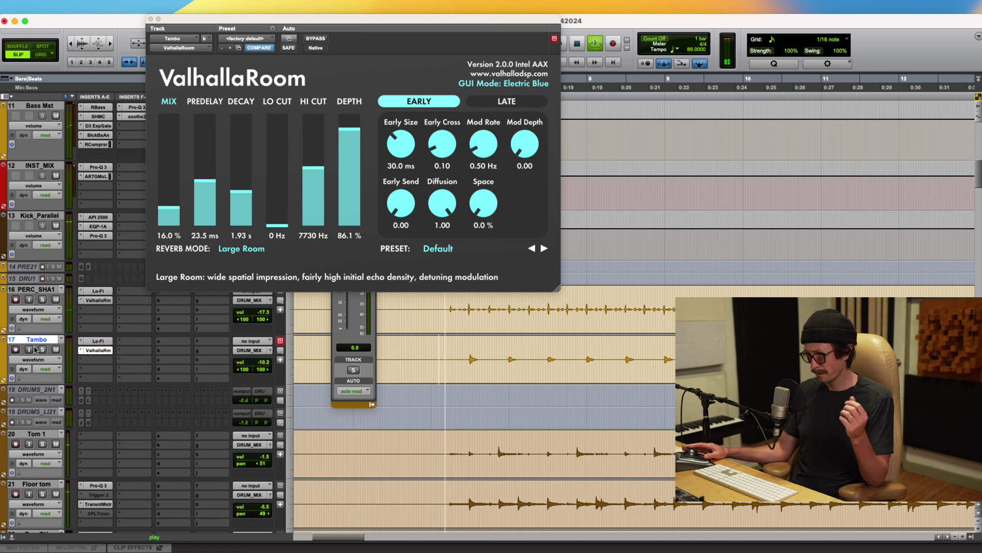
Step: Set the Tambo's Lo-Fi Sample Rate to 33075 Hertz and reset its Saturation to 0.0
left_click(98, 341)
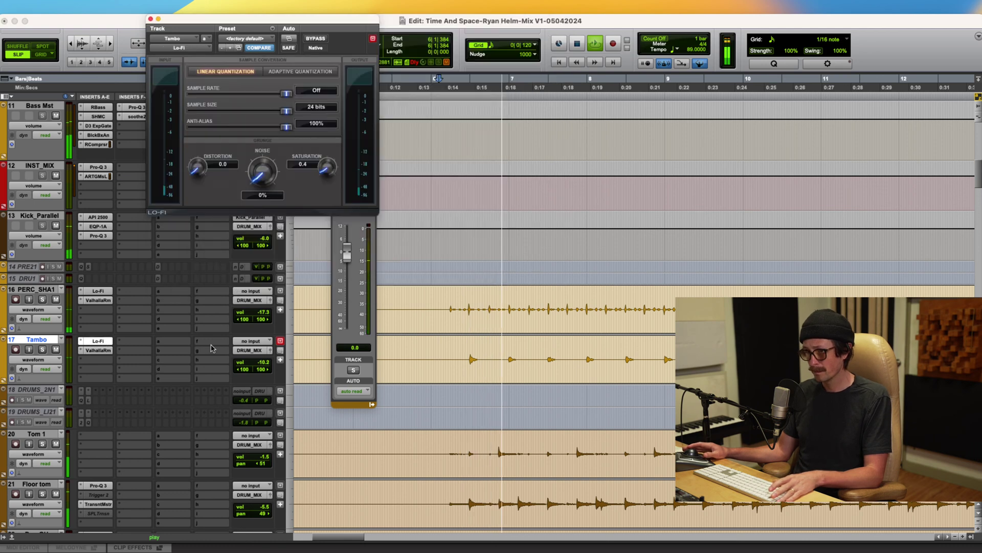
left_click(286, 95)
left_click_drag(285, 97, 288, 97)
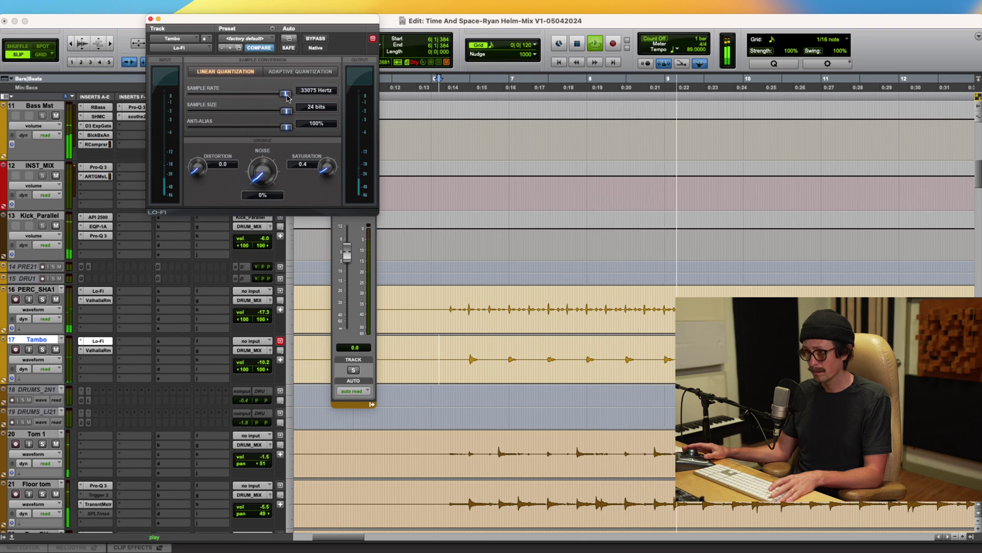
left_click(326, 168, "alt")
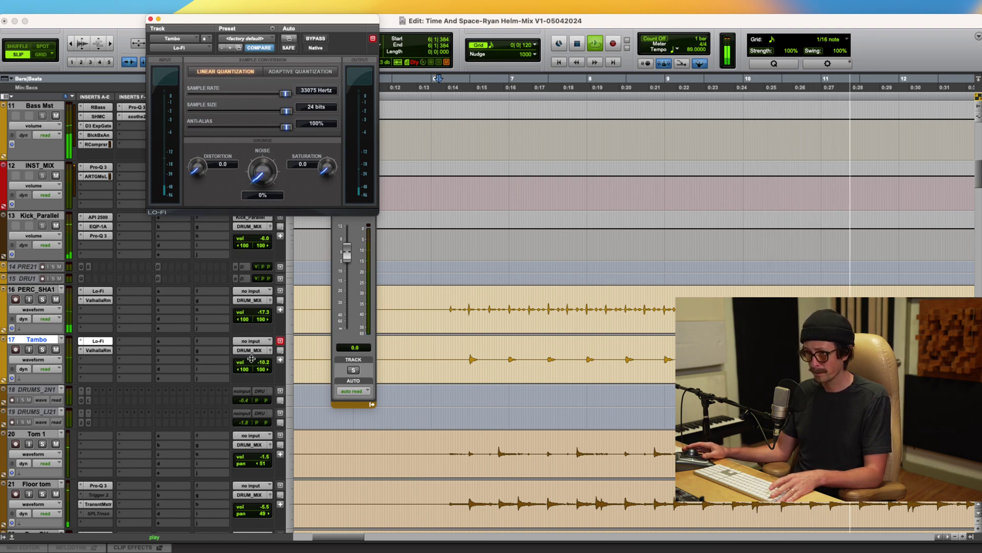
Step: Raise the Tambo's volume to -6.8, lower the shaker's to -20.9, then stop playback and close the Lo-Fi window
left_click_drag(262, 365, 268, 365)
mouse_move(270, 311)
left_mouse_down()
mouse_move(268, 331)
mouse_move(260, 315)
left_mouse_up()
key("space")
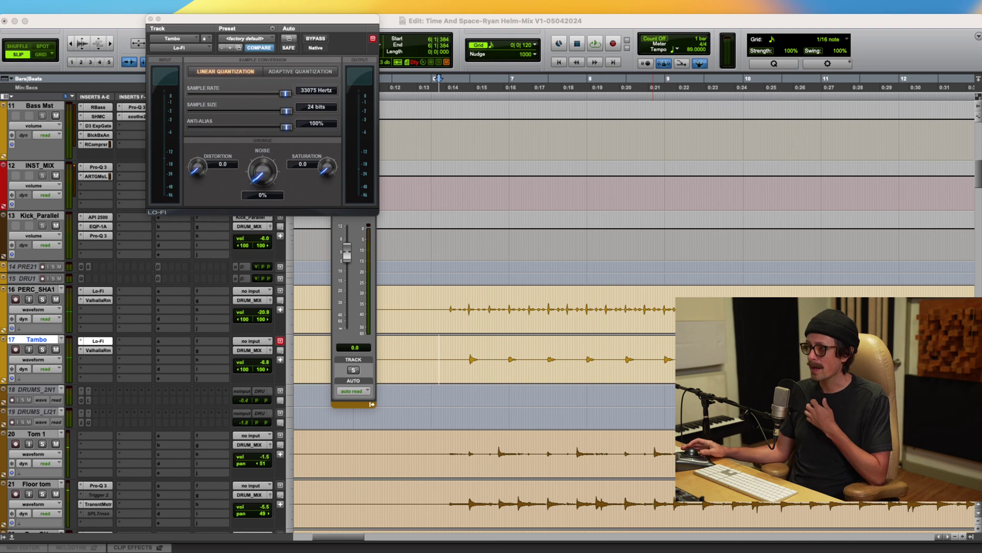
left_click(116, 209)
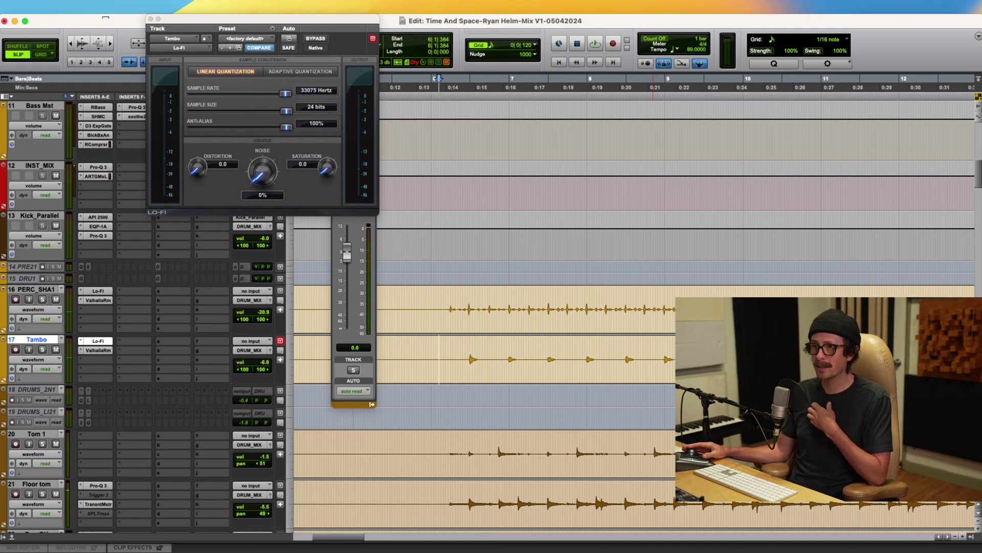
left_click(150, 20)
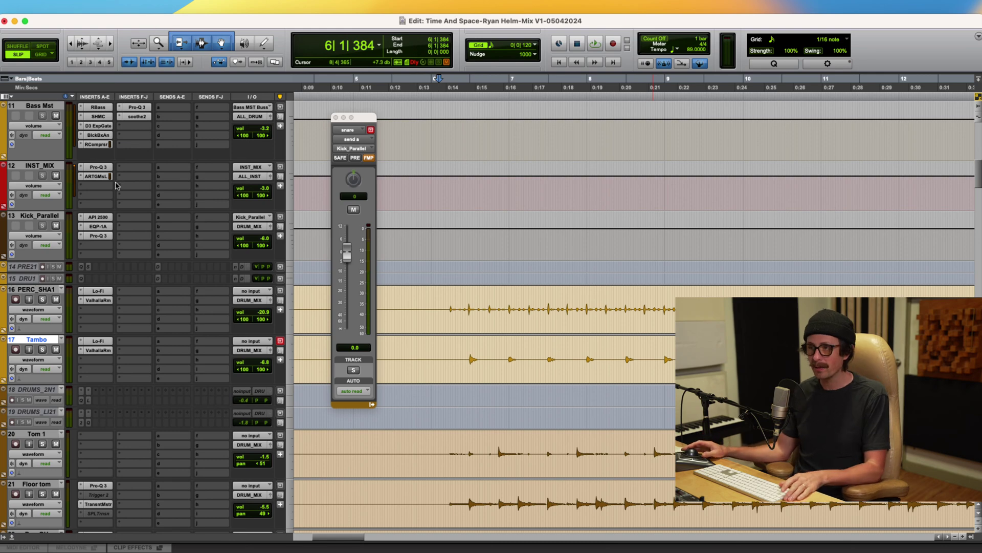
Step: Place the edit cursor at 6|1|841, where the drum room waveform begins, and bring the Bass track into view
scroll(428, 339, "down", 5)
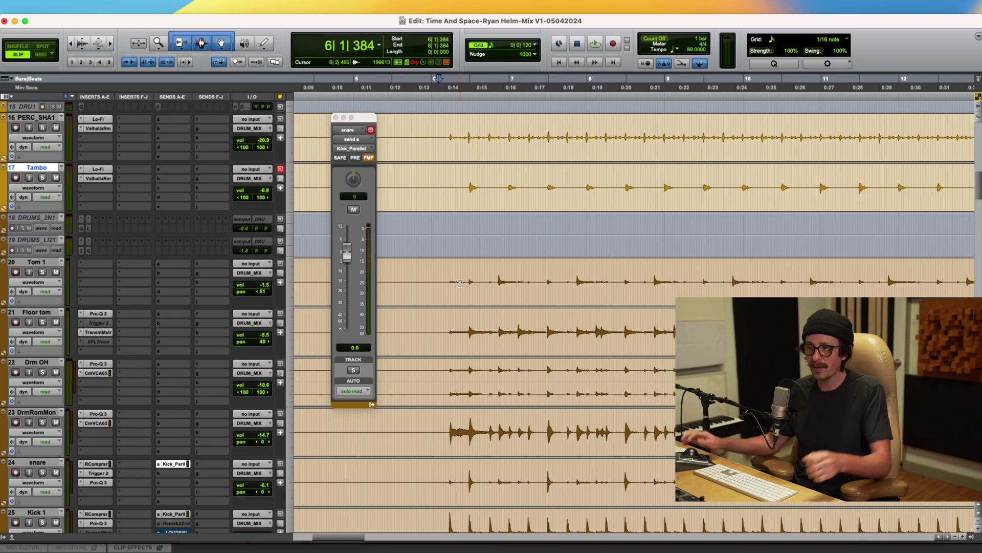
scroll(459, 289, "down", 3)
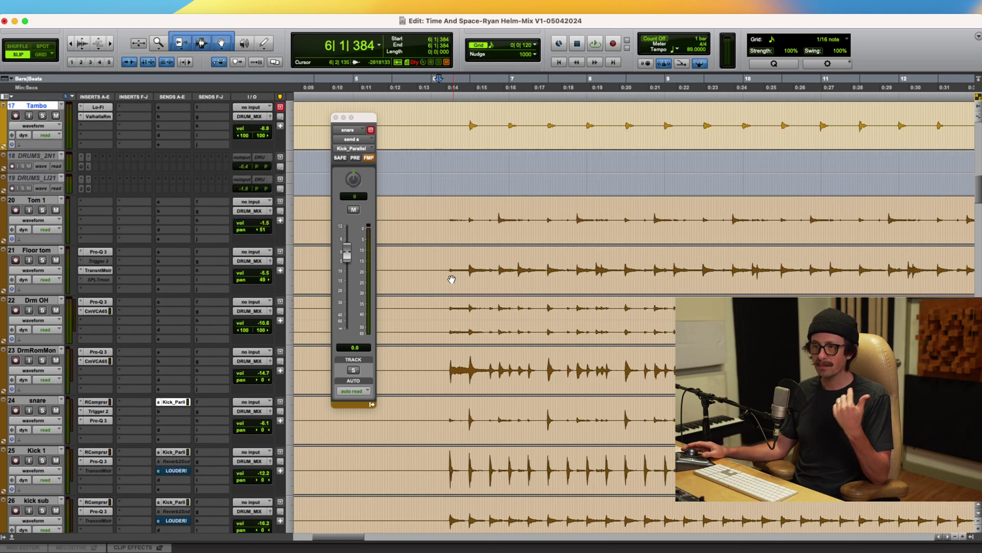
scroll(451, 277, "down", 3)
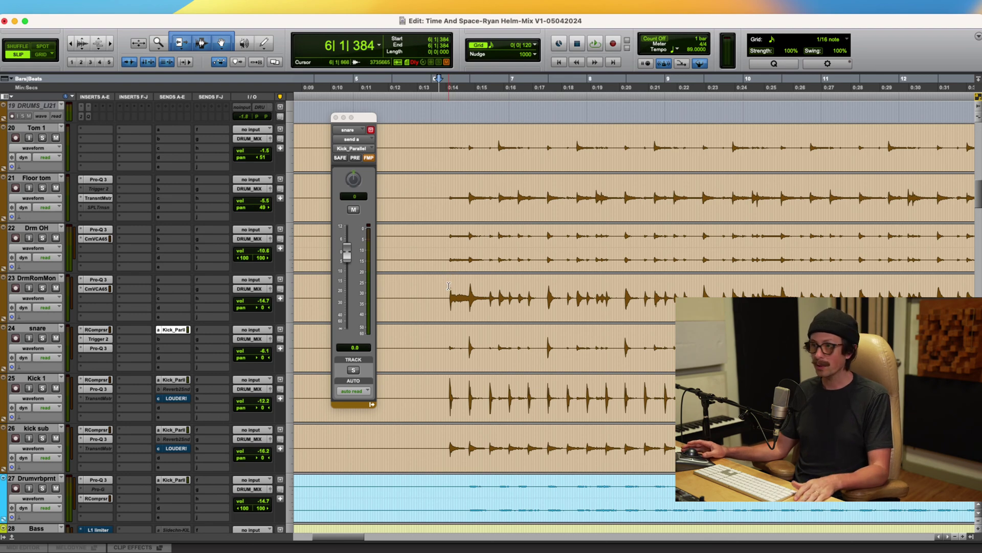
left_click(448, 287)
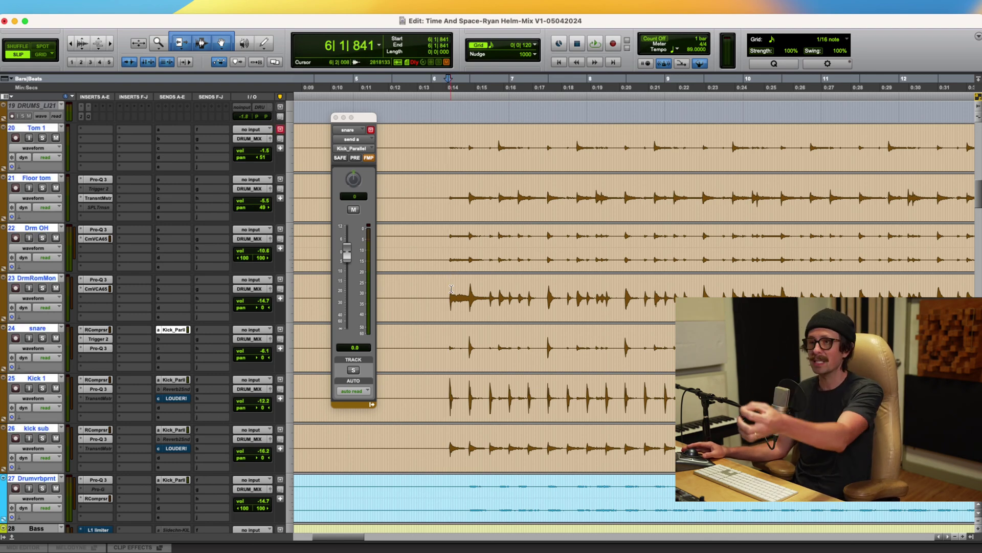
scroll(493, 325, "down", 5)
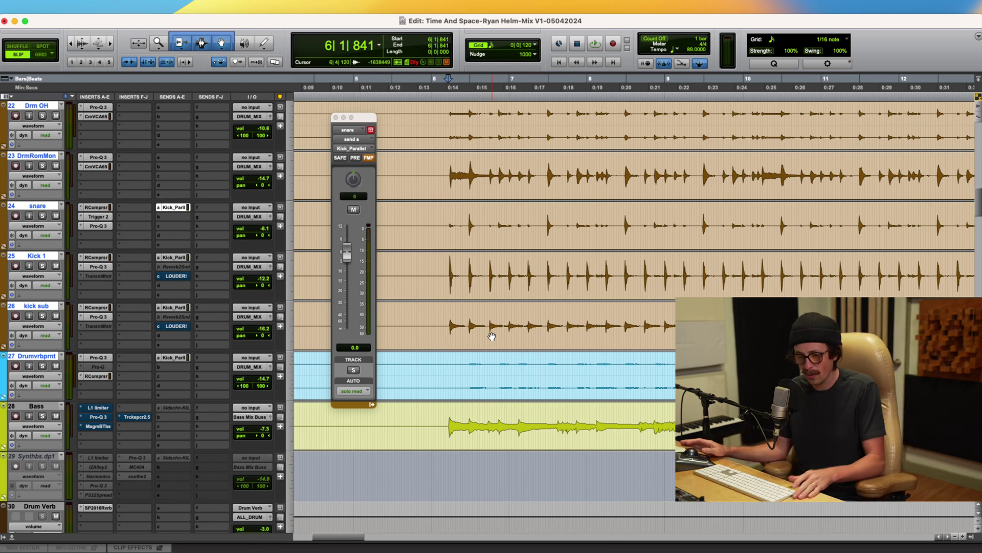
key("super+Tab")
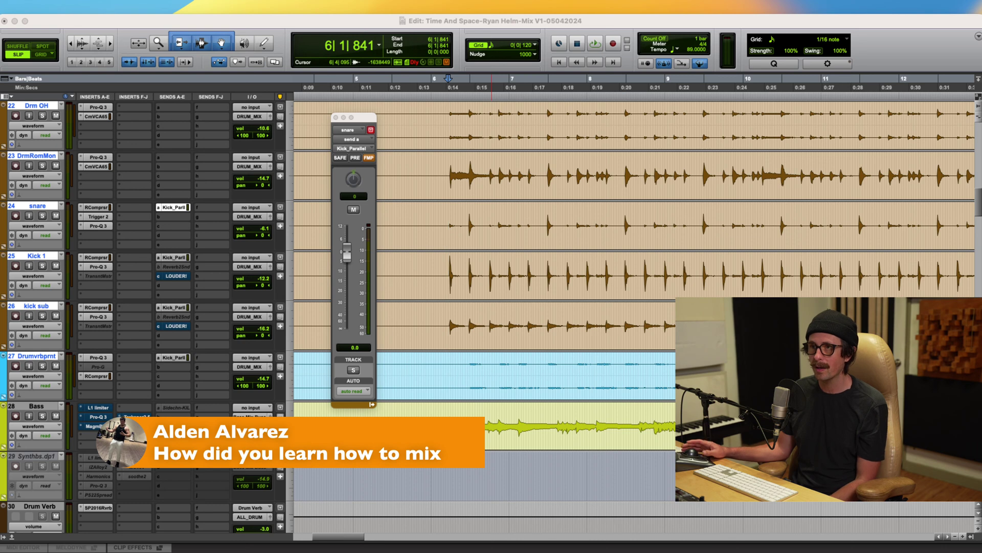
left_click(135, 24)
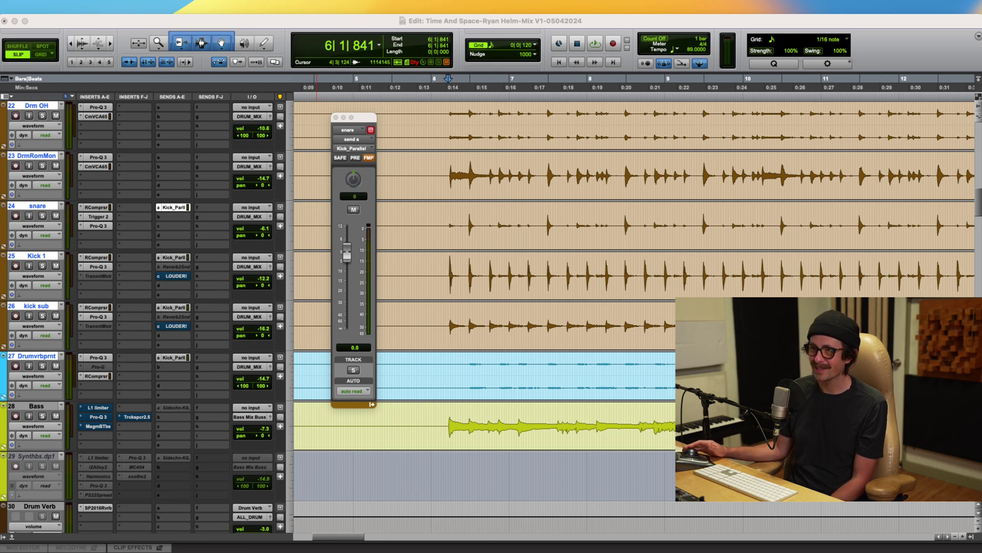
left_click(530, 263)
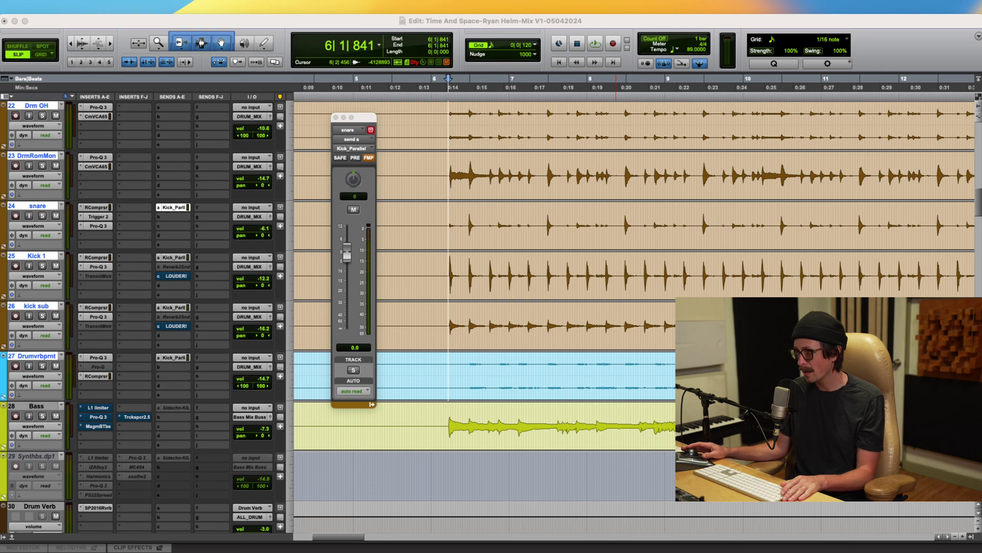
left_click(846, 51)
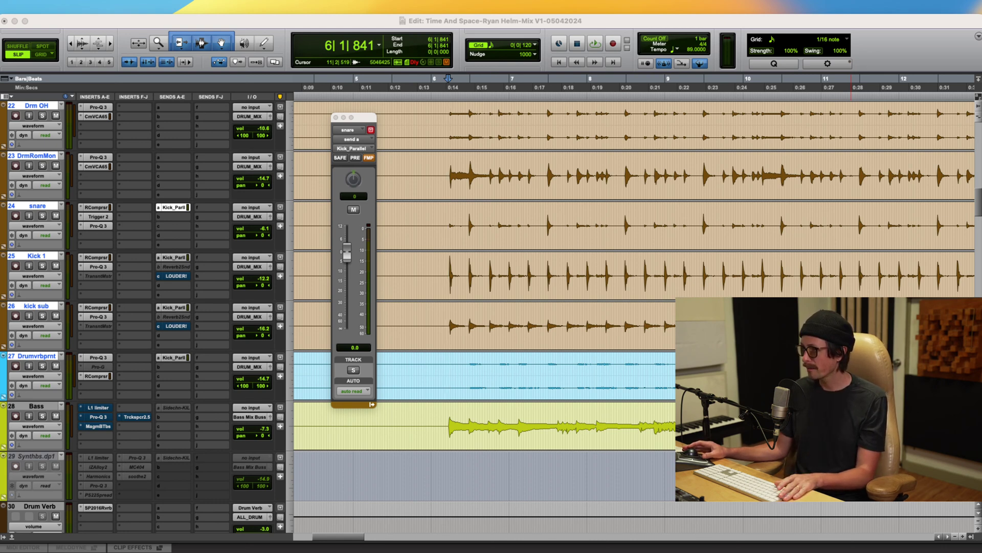
left_click(890, 41)
Step: During playback, set the Bass L1 limiter's Out Ceiling to -4.9 and Threshold to -11.2, and lower the Bass track's volume slightly
key("space")
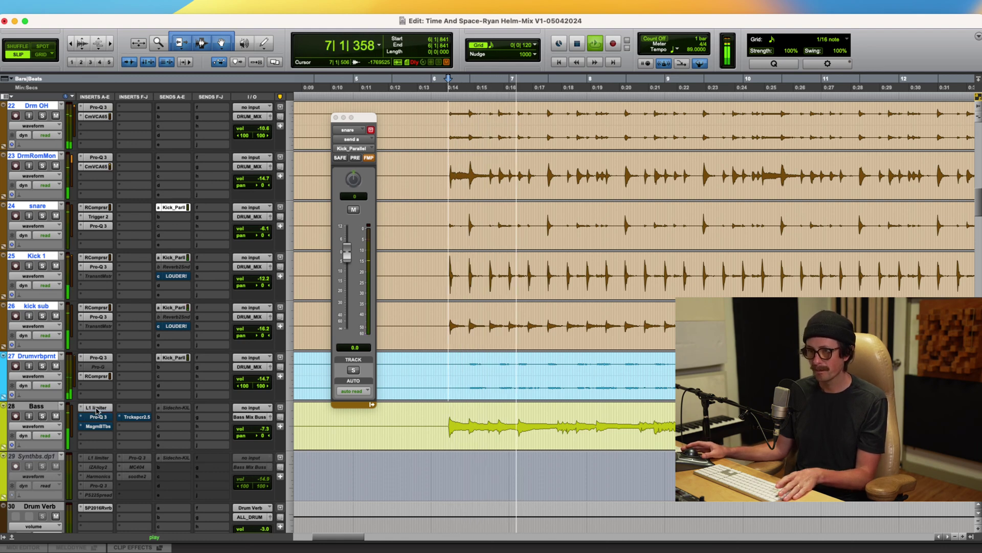
left_click(98, 407)
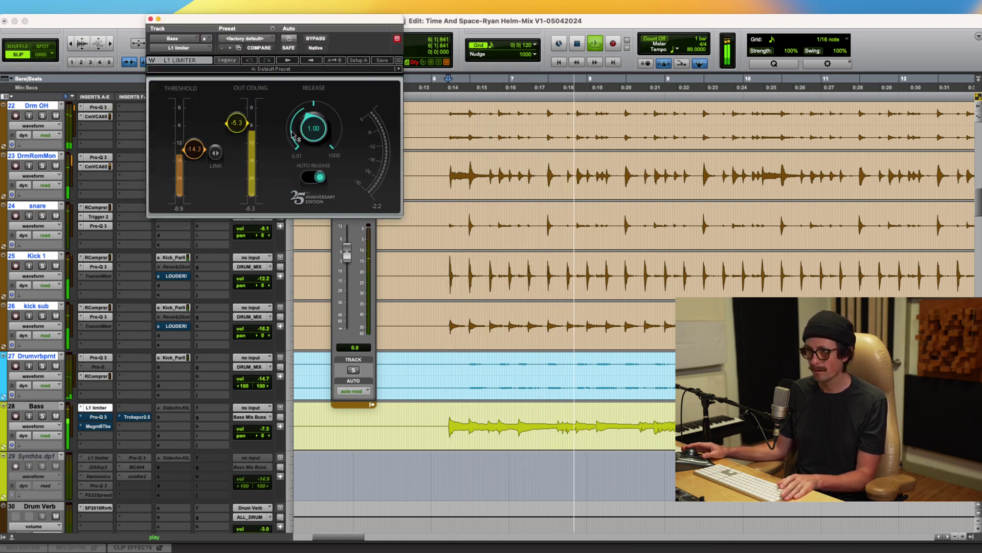
left_click_drag(236, 123, 237, 121)
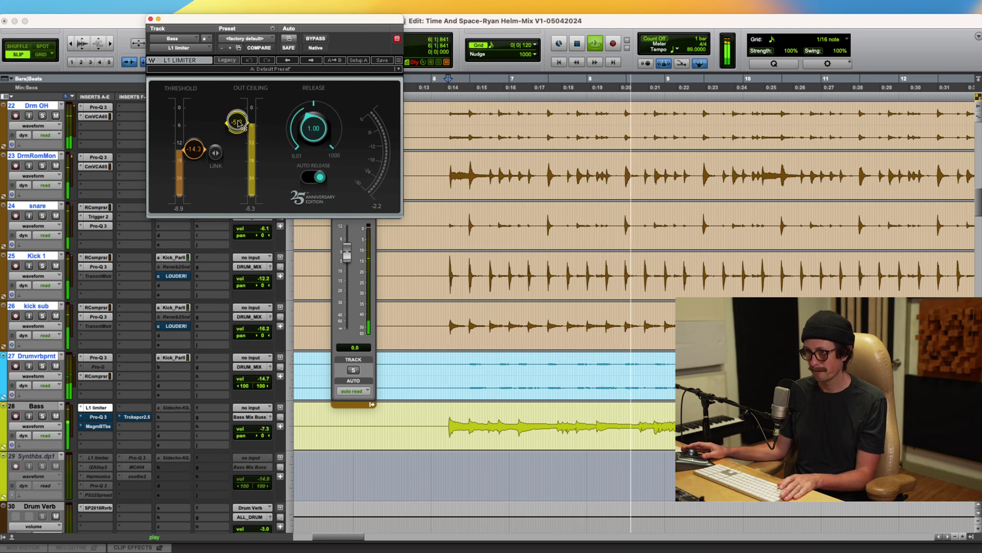
left_click_drag(194, 149, 187, 128)
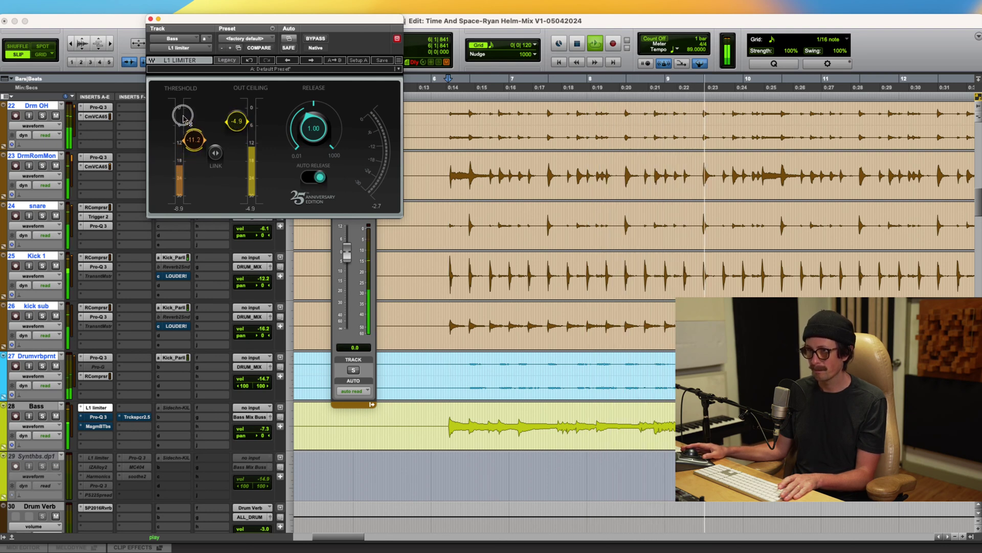
left_click(264, 428)
left_click_drag(264, 429, 264, 432)
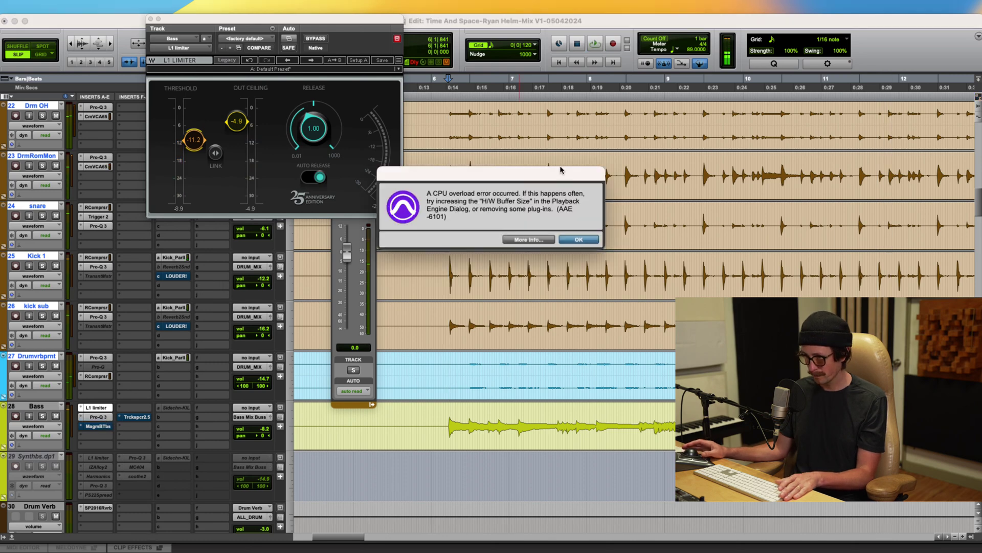
Step: Dismiss the CPU overload error and, during playback, remove the two narrow cuts from the Bass track's Pro-Q 3, including the one at 86.777 Hz
left_click(579, 239)
key("space")
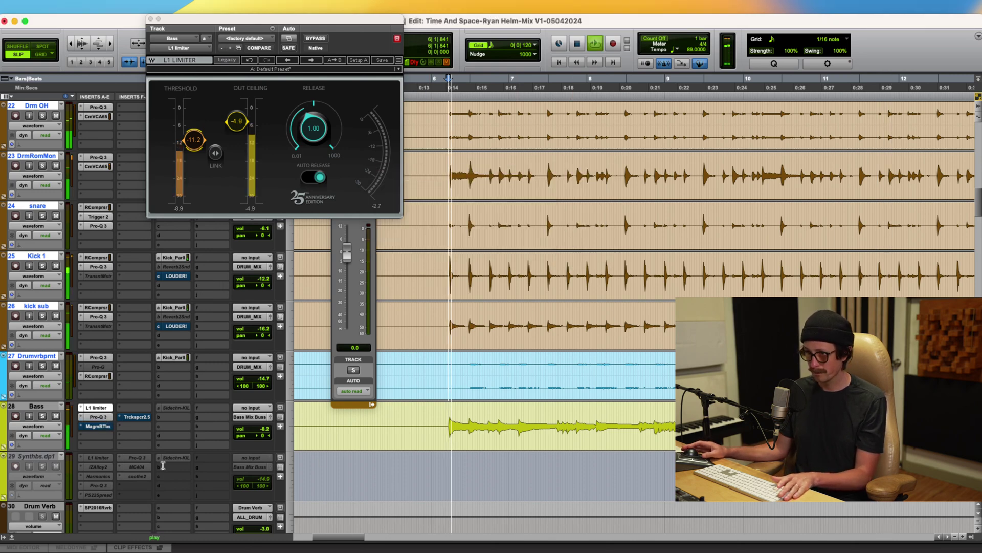
left_click(98, 416)
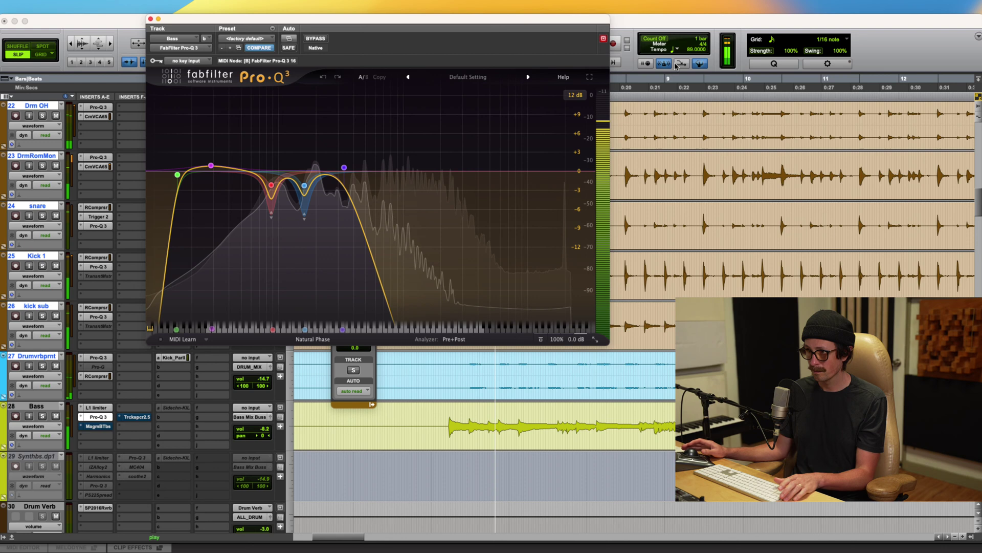
left_click(332, 148)
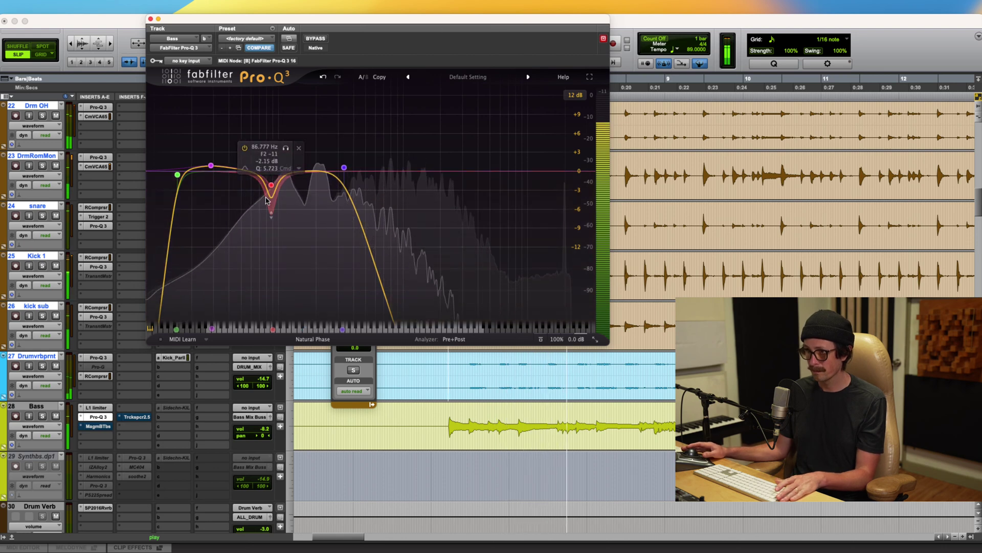
left_click(286, 148)
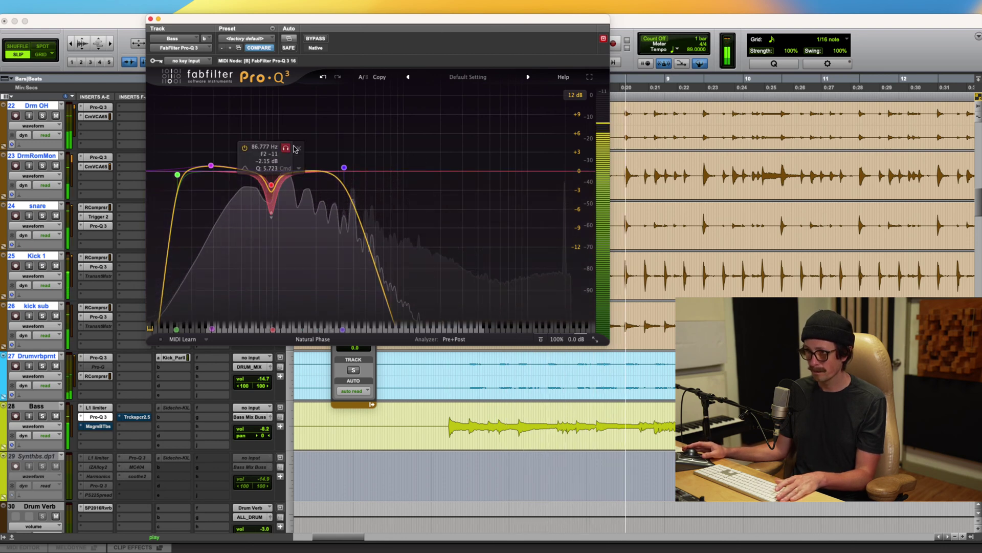
left_click(298, 147)
Step: Shape the Bass EQ with a 695.22 Hz bell at -0.95 dB, the low bell at 125.17 Hz and +0.78 dB, and the high cut at 2159.5 Hz
left_click_drag(345, 168, 384, 178)
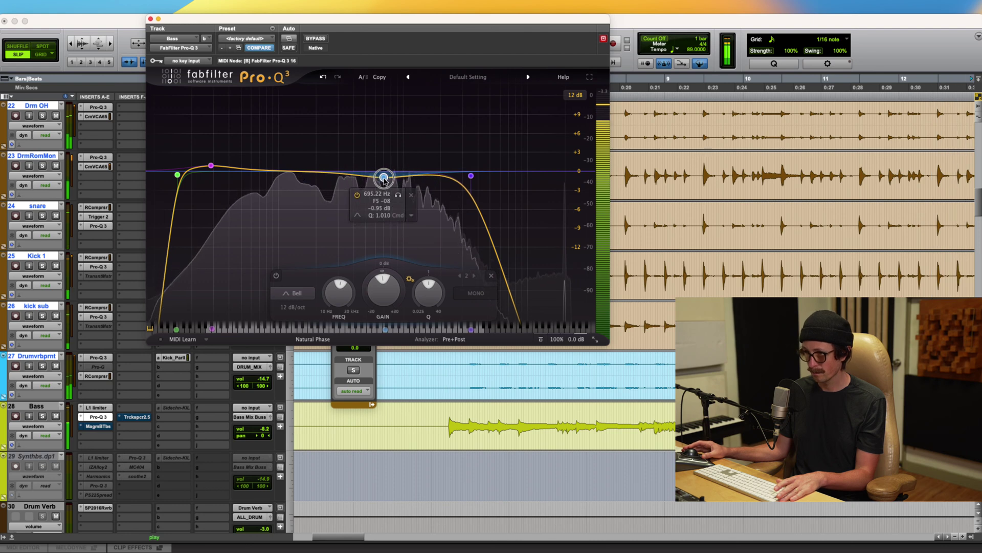
left_click_drag(211, 165, 299, 161)
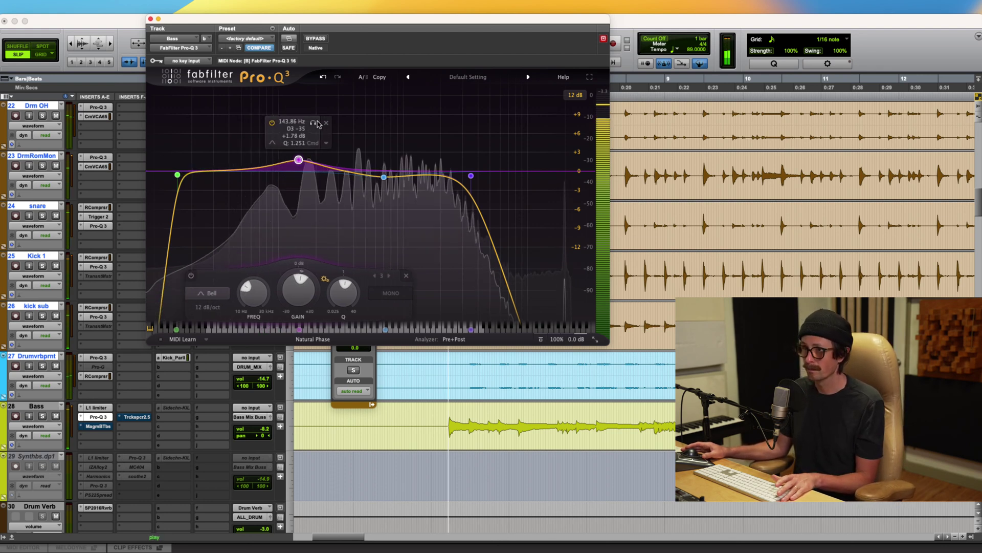
left_click_drag(313, 123, 290, 166)
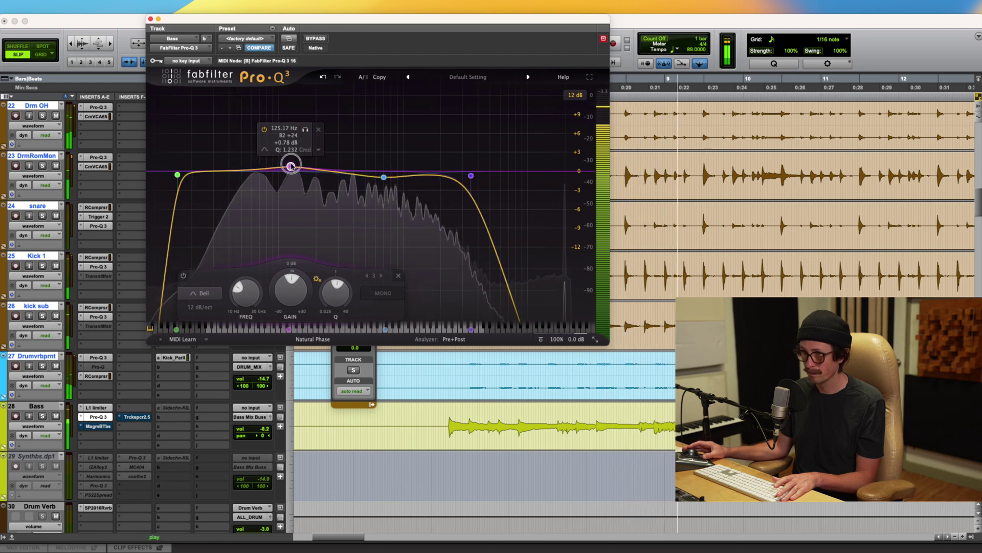
mouse_move(469, 177)
left_click_drag(470, 177, 443, 165)
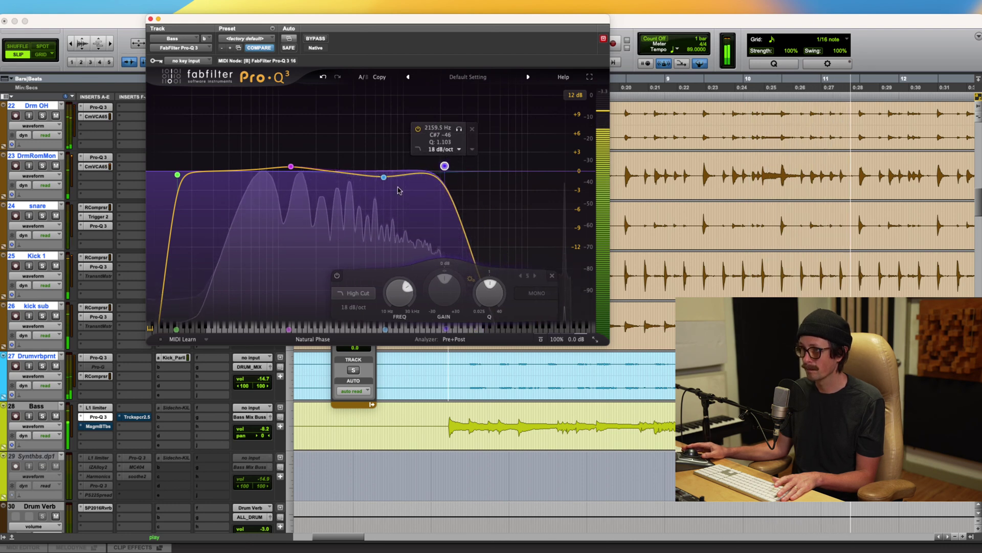
Step: During restarted playback, lower the Mix of the Bass track's Magma BB Tubes to about halfway between dry and wet
left_click(97, 426)
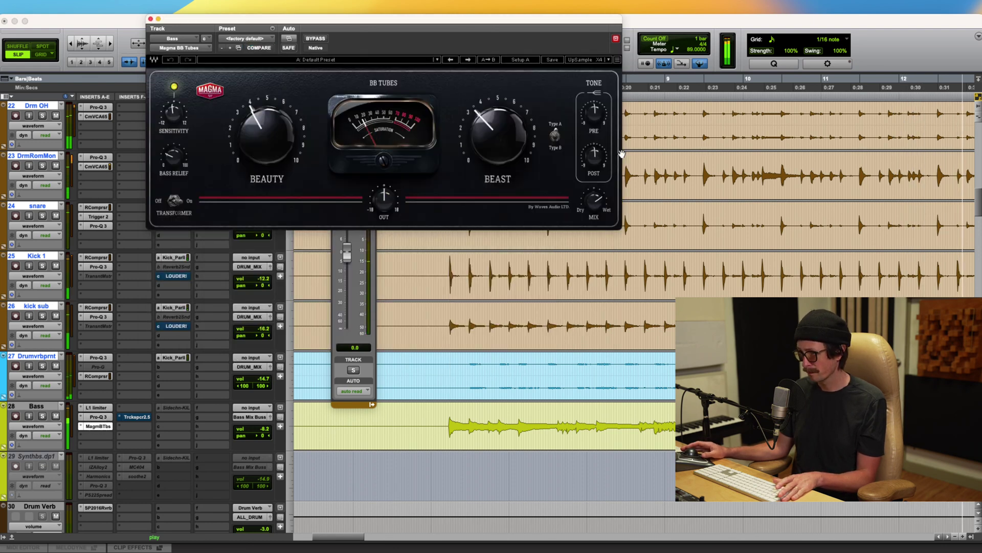
left_click(578, 239)
key("space")
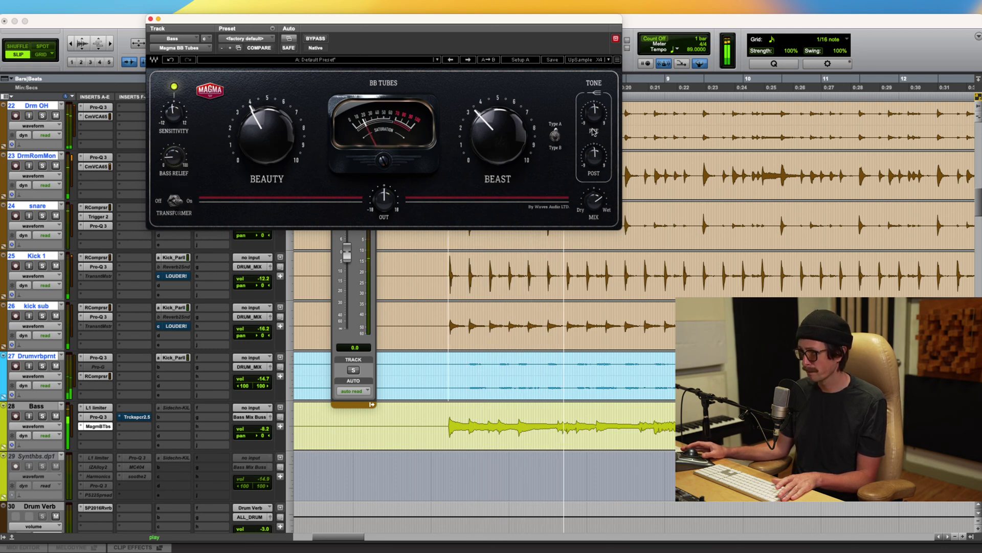
mouse_move(600, 211)
left_click_drag(600, 211, 597, 268)
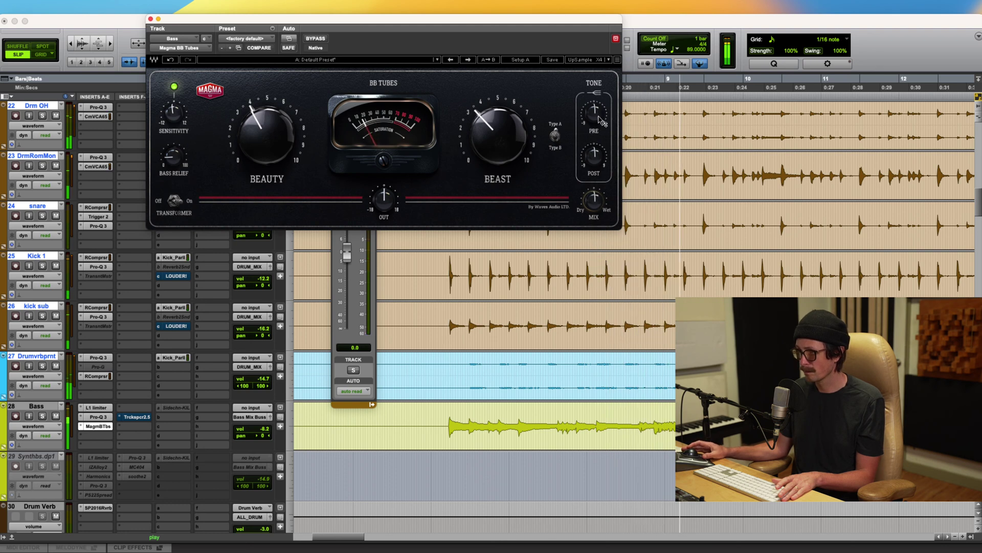
Step: Move the Magma BB Tubes insert on the Bass track down one slot
mouse_move(514, 145)
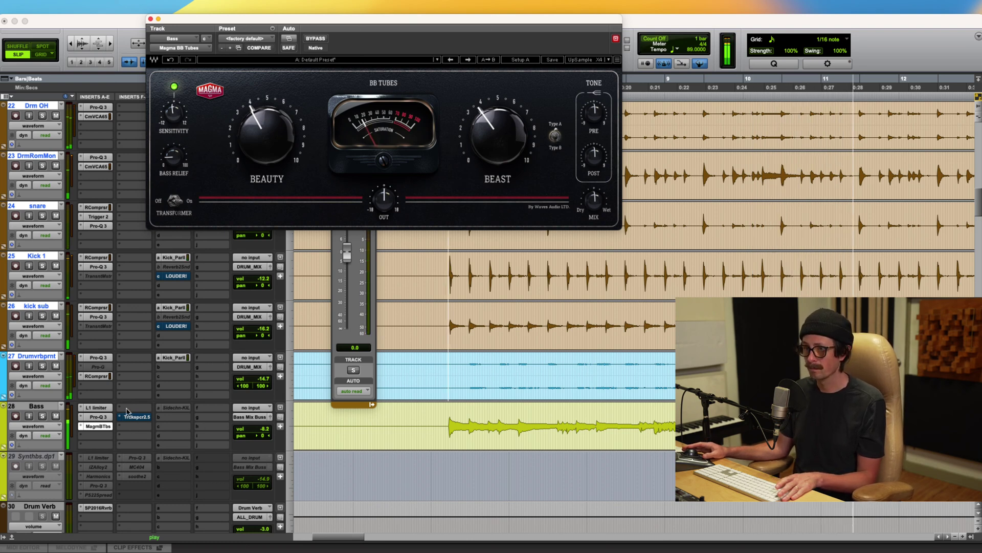
left_click(94, 428)
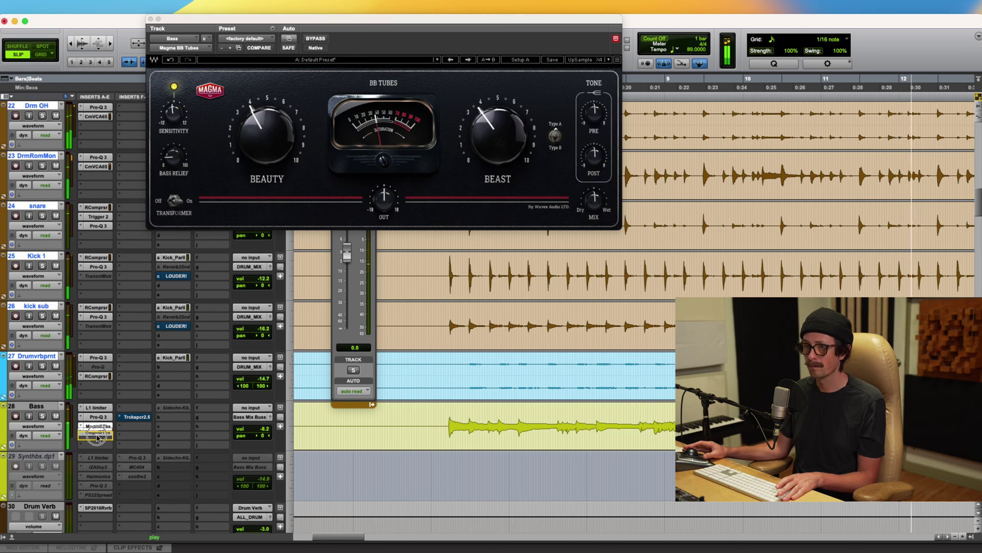
Step: Set the Bass track's L1 limiter to threshold -8.6 and output ceiling -3.6, comparing it against bypass during playback
left_click(96, 408)
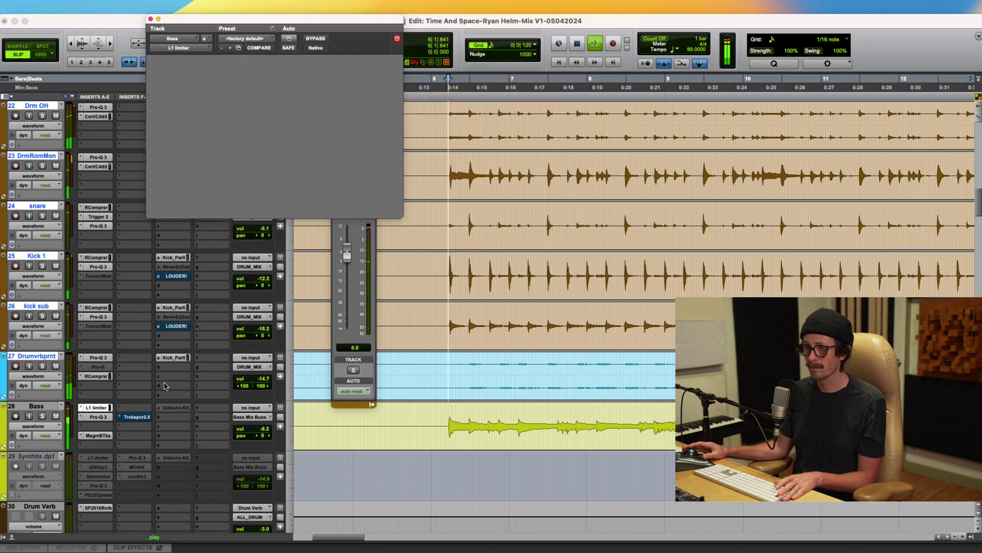
left_click(315, 40)
left_click(314, 40)
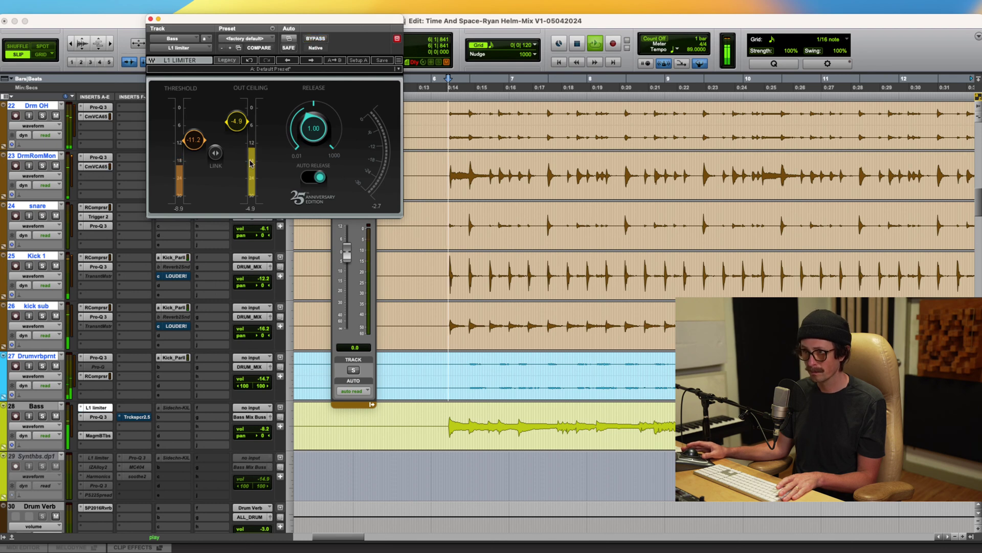
left_click_drag(237, 121, 193, 124)
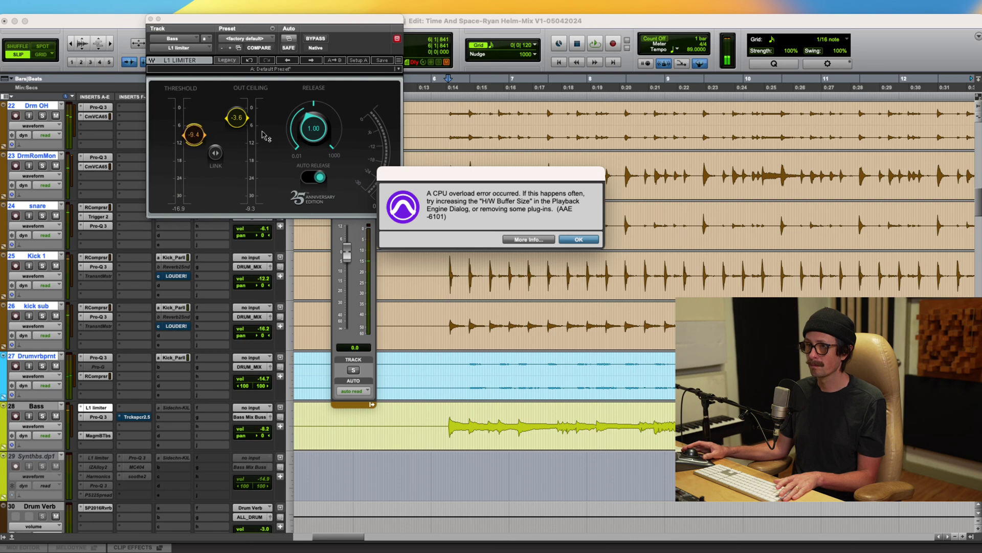
left_click(579, 240)
key("space")
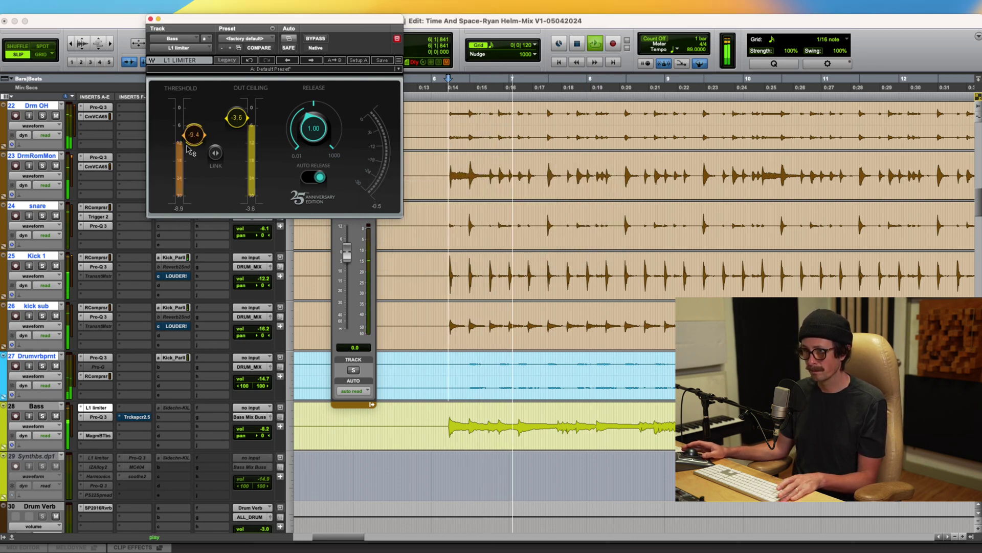
left_click(315, 39)
left_click(316, 39)
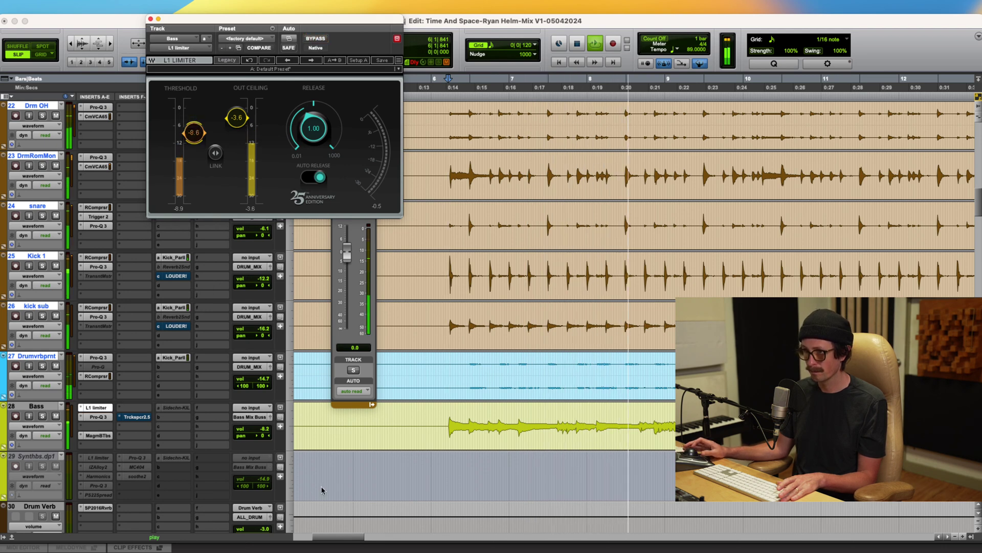
Step: Lower the Bass track's volume to -11.1 dB and move Magma BB Tubes back up to the third insert slot
left_click_drag(265, 430, 264, 444)
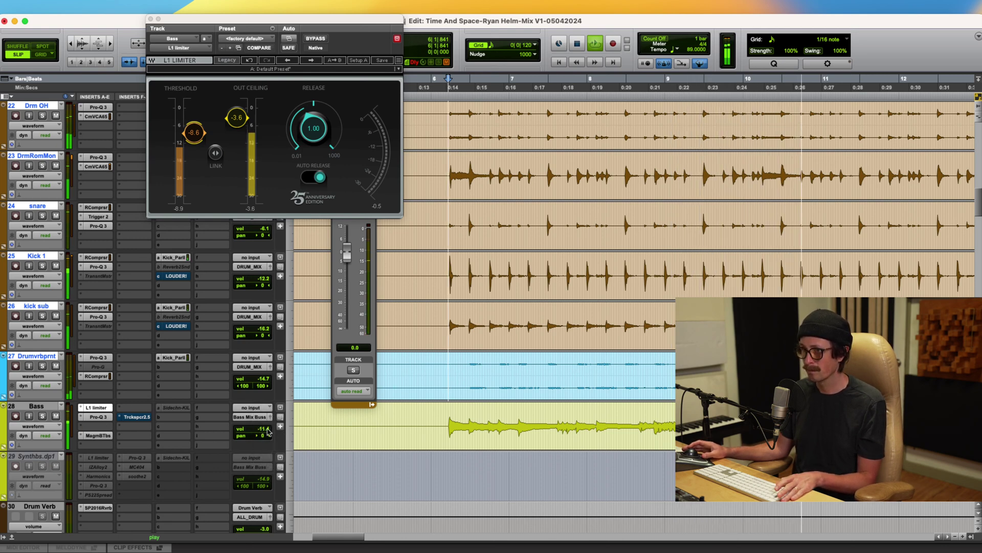
left_click_drag(265, 430, 264, 429)
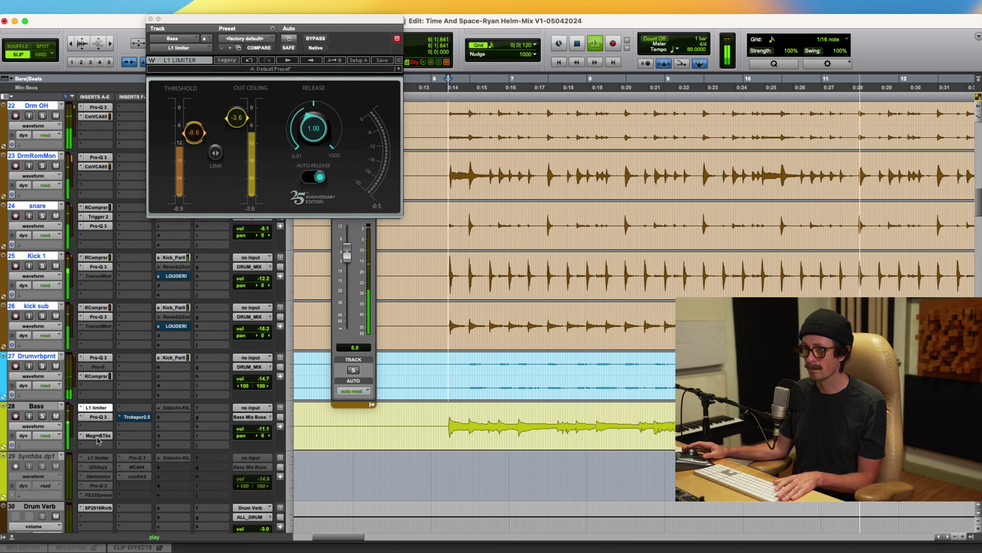
mouse_move(98, 435)
left_mouse_down()
mouse_move(101, 417)
mouse_move(100, 429)
left_mouse_up()
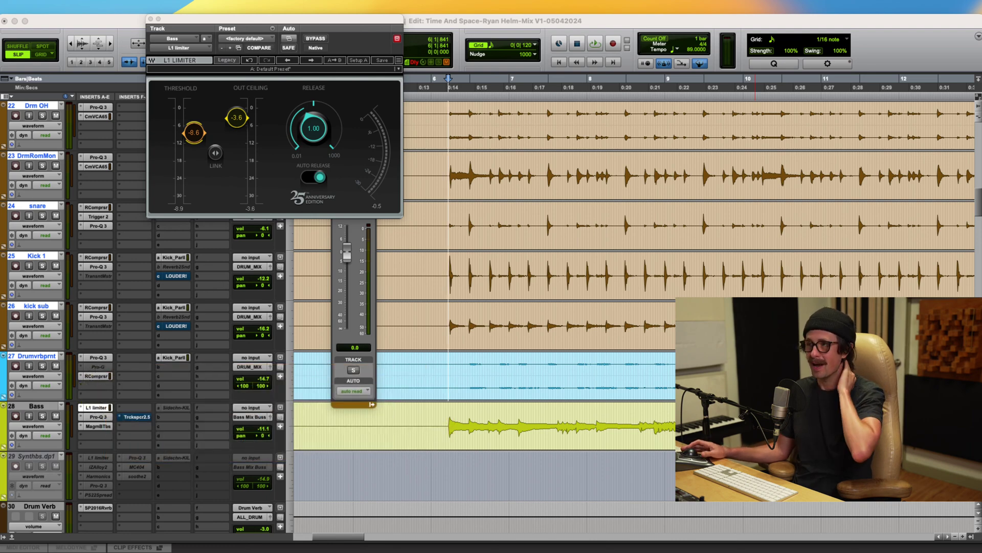
Step: Set Alchemy to 0.27 dB in the Gold Clip plug-in on the Master_Aux track and close the plug-in
left_click(125, 34)
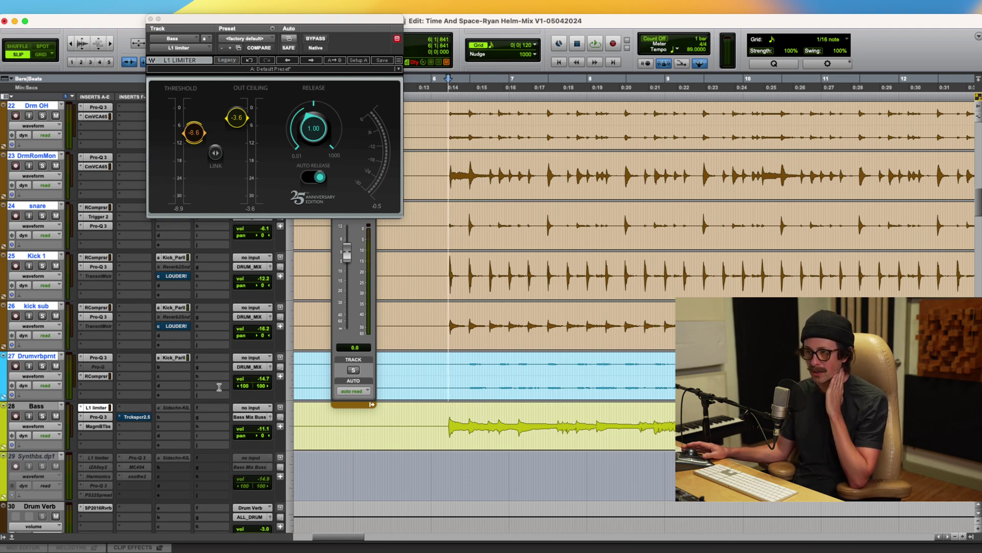
scroll(127, 382, "up", 20)
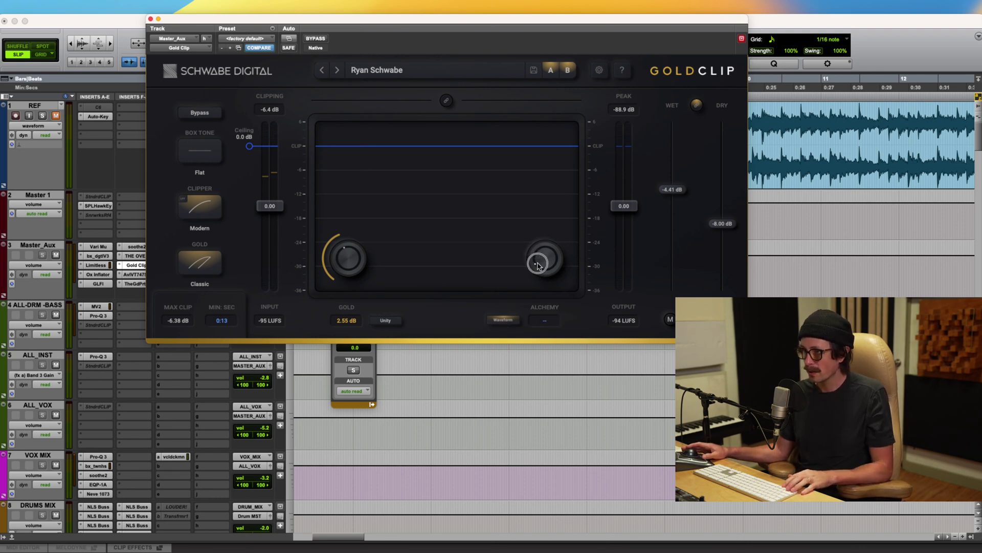
left_click_drag(546, 274, 548, 249)
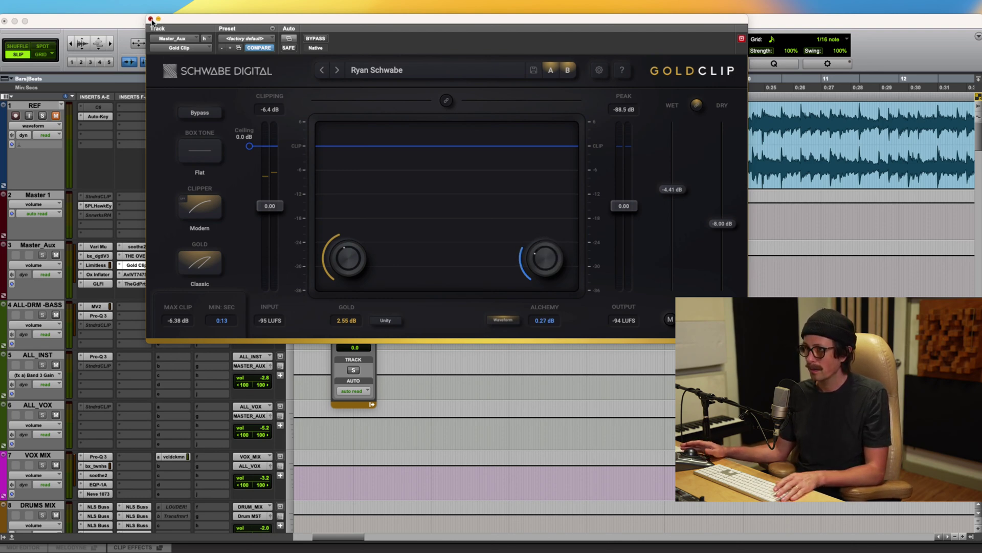
left_click(151, 21)
Step: Play the mix and bypass all inserts on the Bass track
scroll(244, 394, "down", 10)
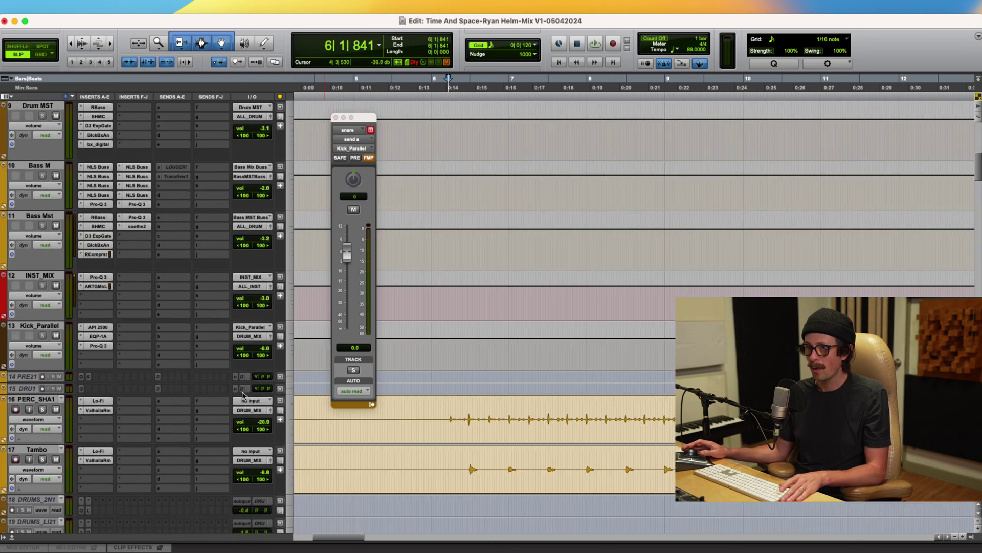
scroll(244, 395, "up", 10)
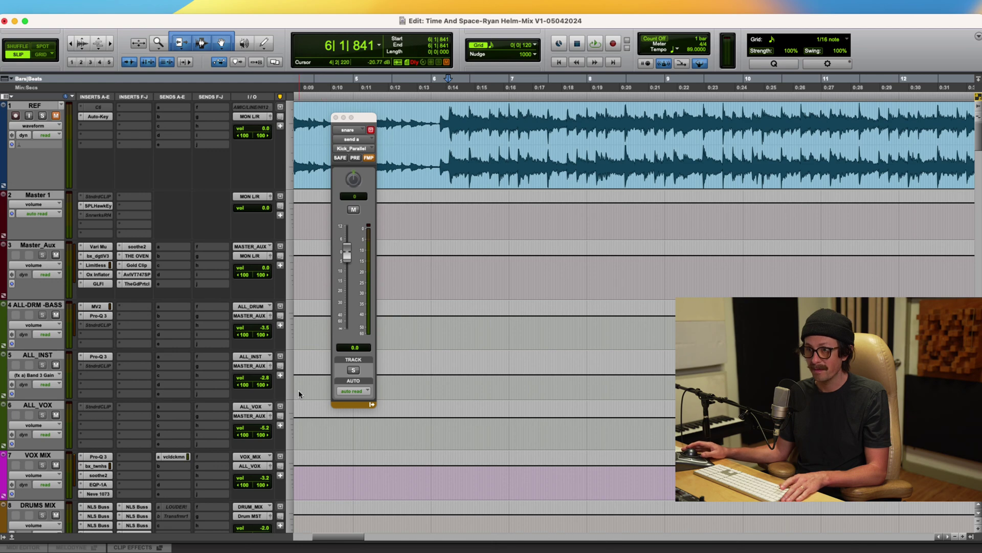
scroll(403, 482, "down", 10)
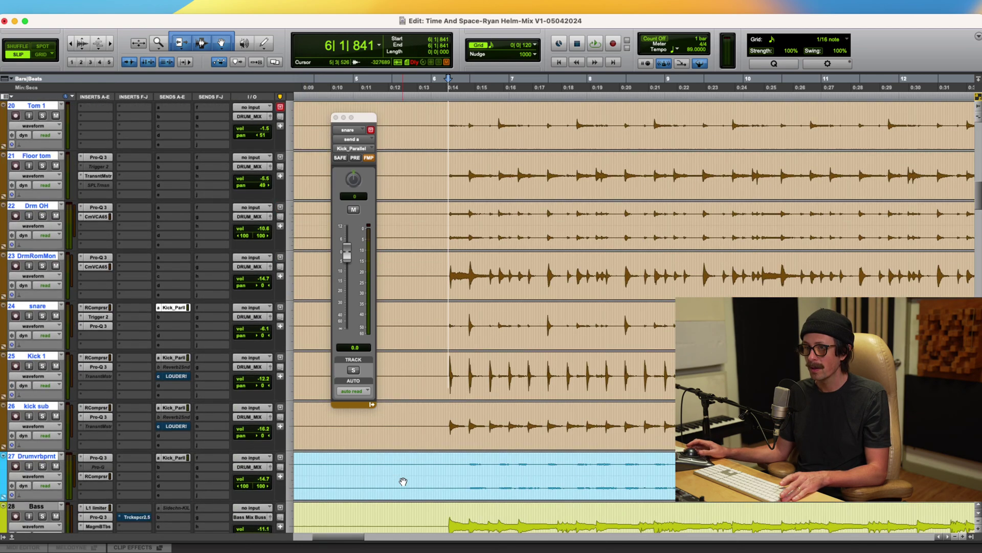
scroll(418, 489, "down", 3)
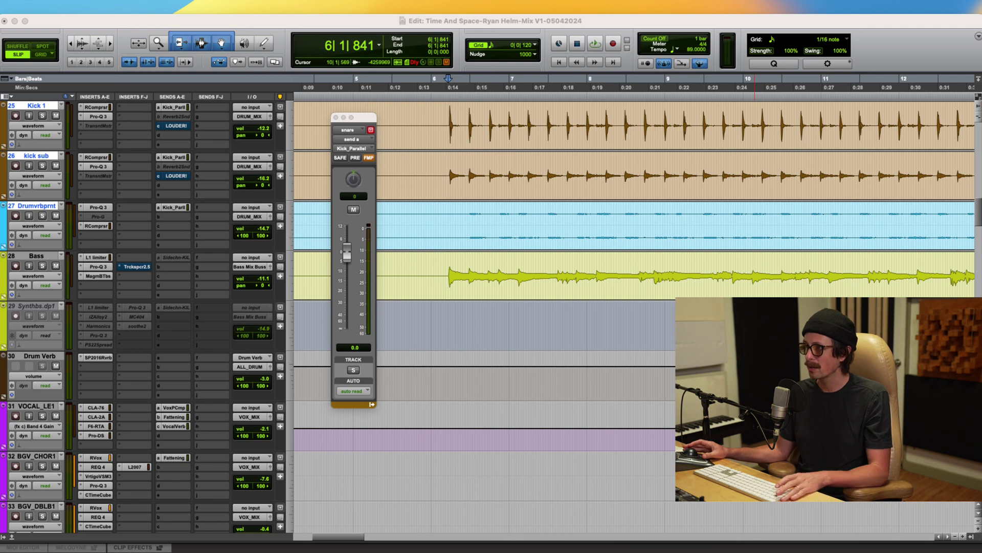
left_click(83, 256)
key("space")
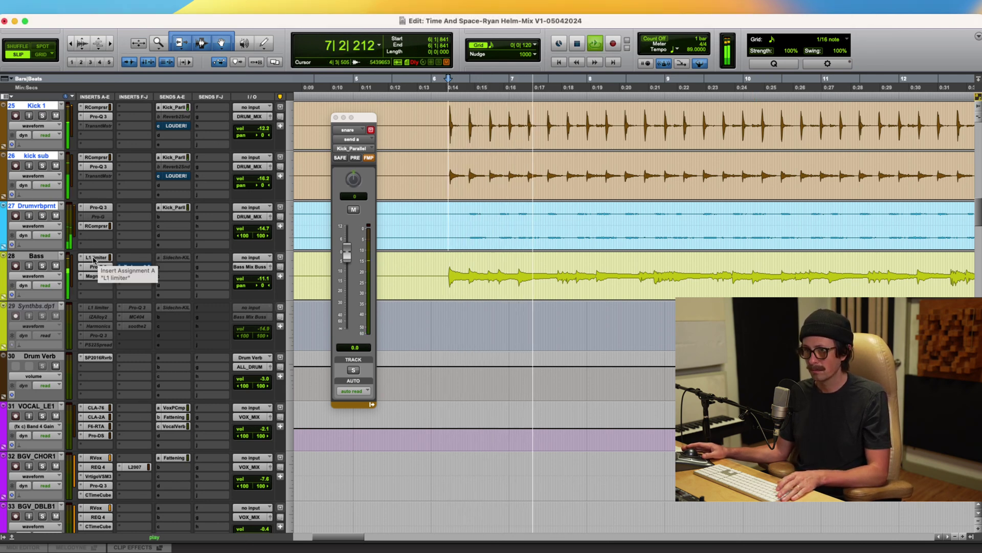
left_click(87, 258, "shift+super")
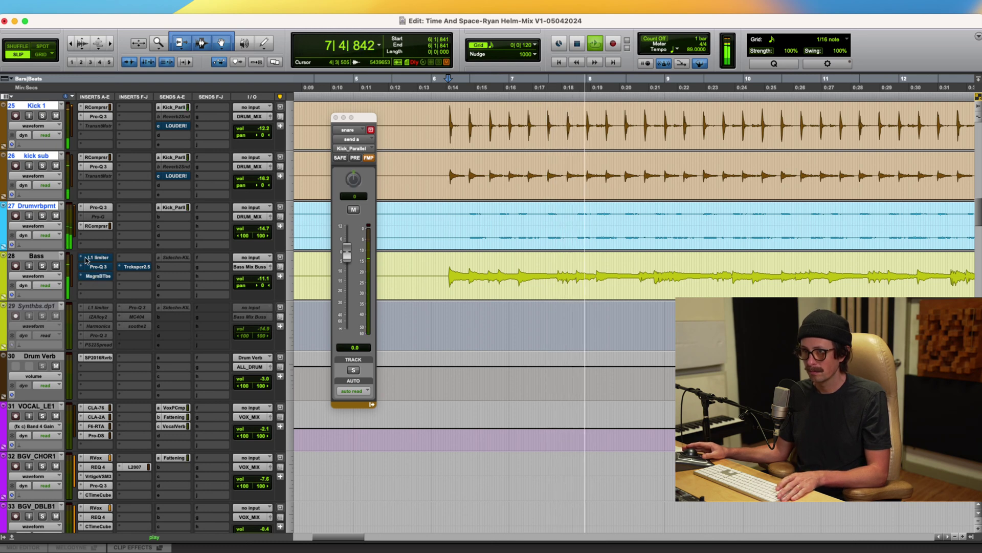
Step: Replace the L1 limiter in the Bass track's first insert slot with the UAD UA 1176LN Rev E (mono) compressor
left_click(87, 258)
left_click(102, 199)
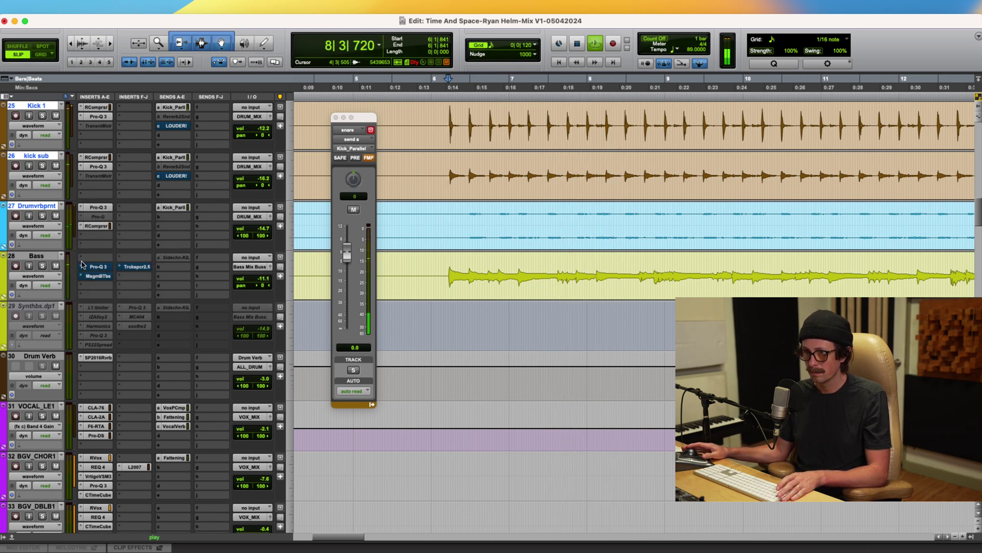
left_click(87, 258)
mouse_move(119, 259)
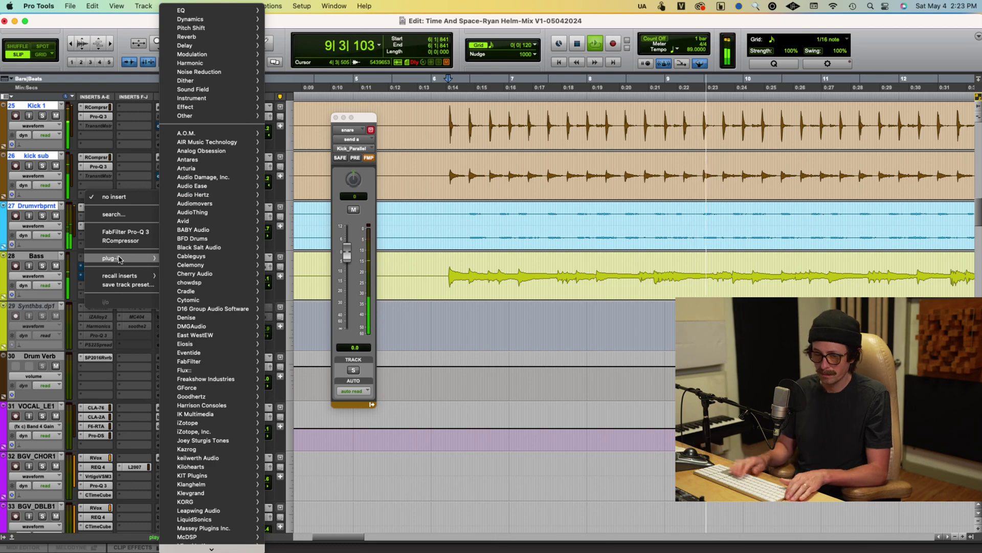
type("117")
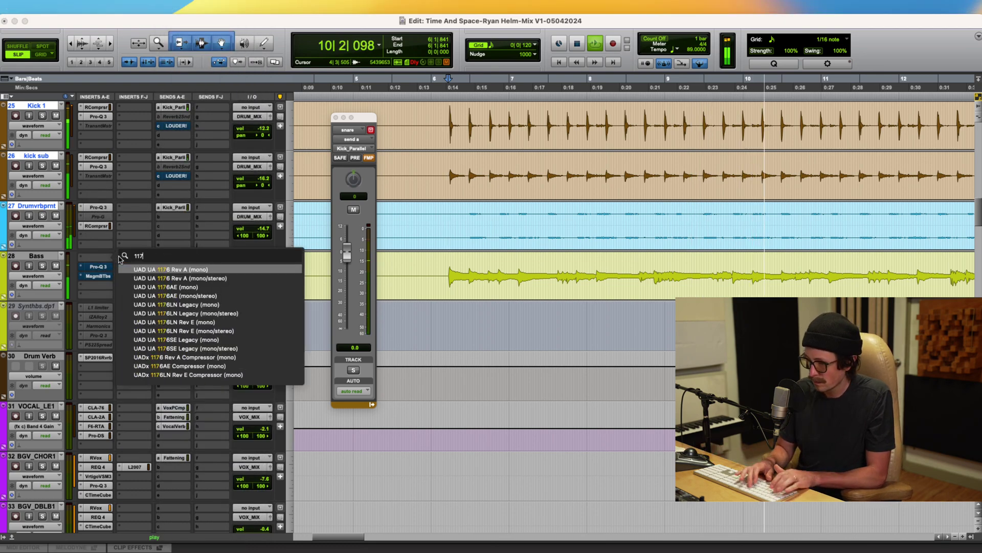
type("6")
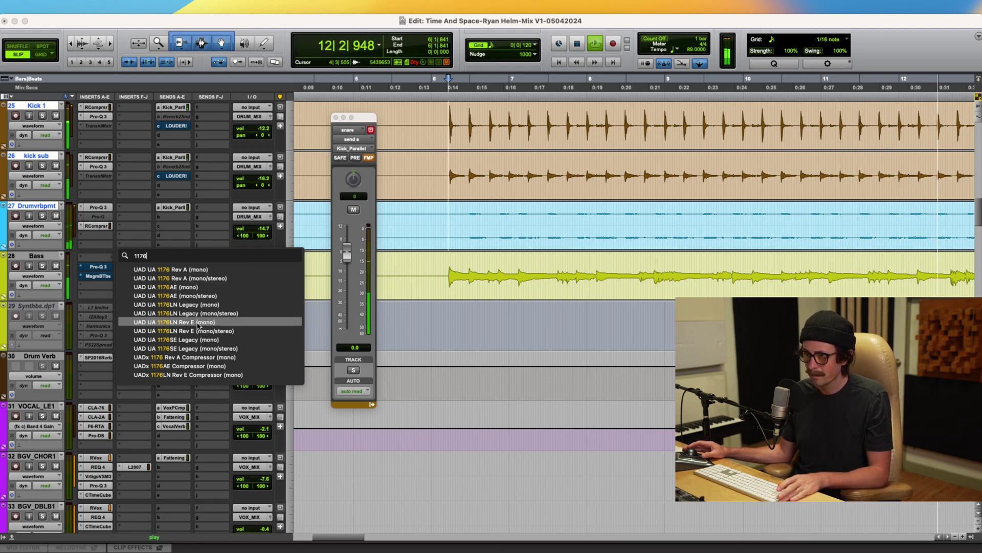
key("Escape")
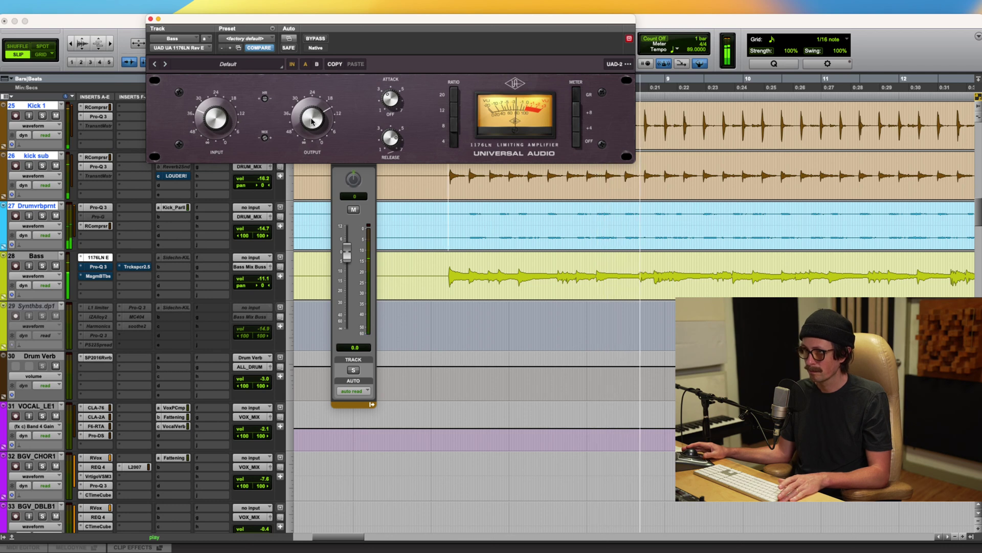
Step: Compare the bass with the 1176LN compressor bypassed and active, then close the plug-in and audition the mix
left_click(315, 39)
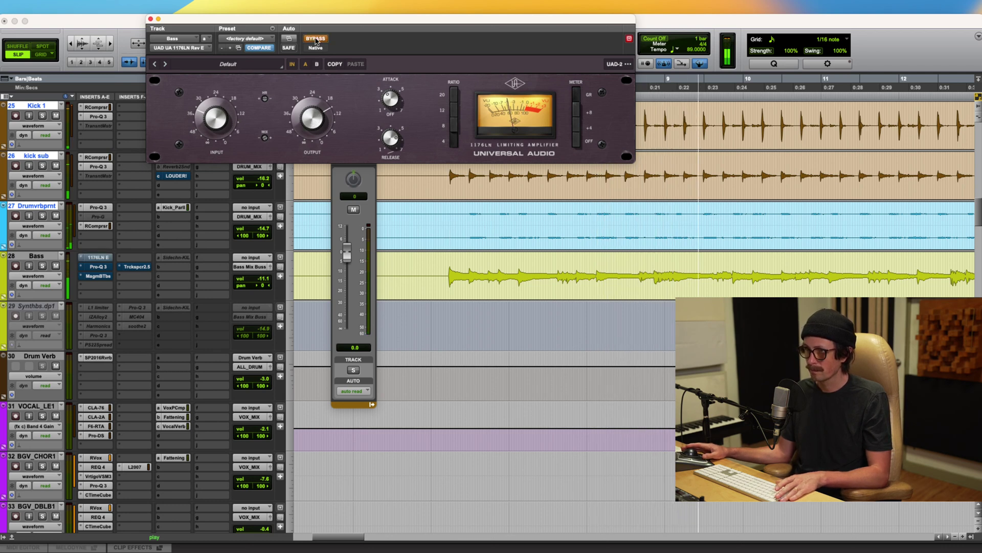
left_click(315, 39)
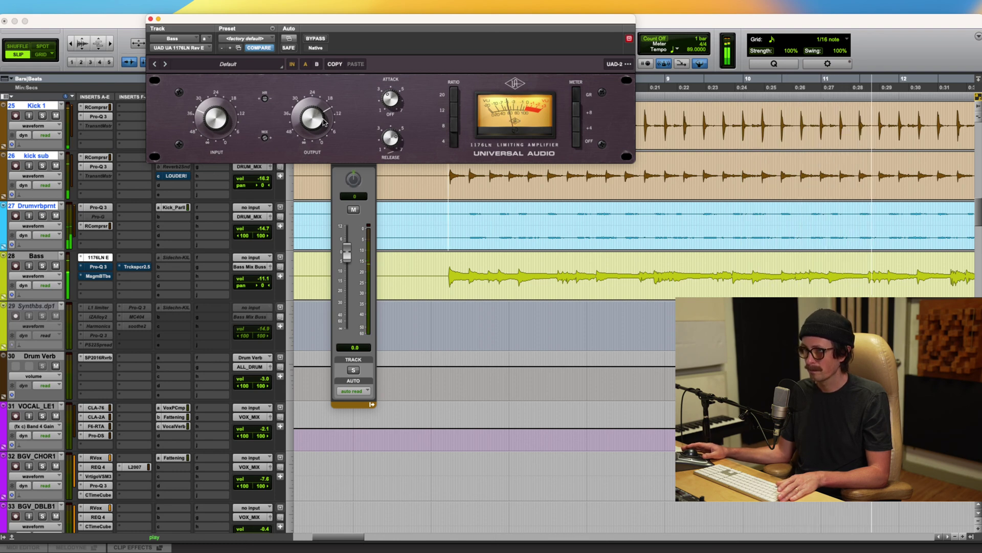
left_click(317, 39)
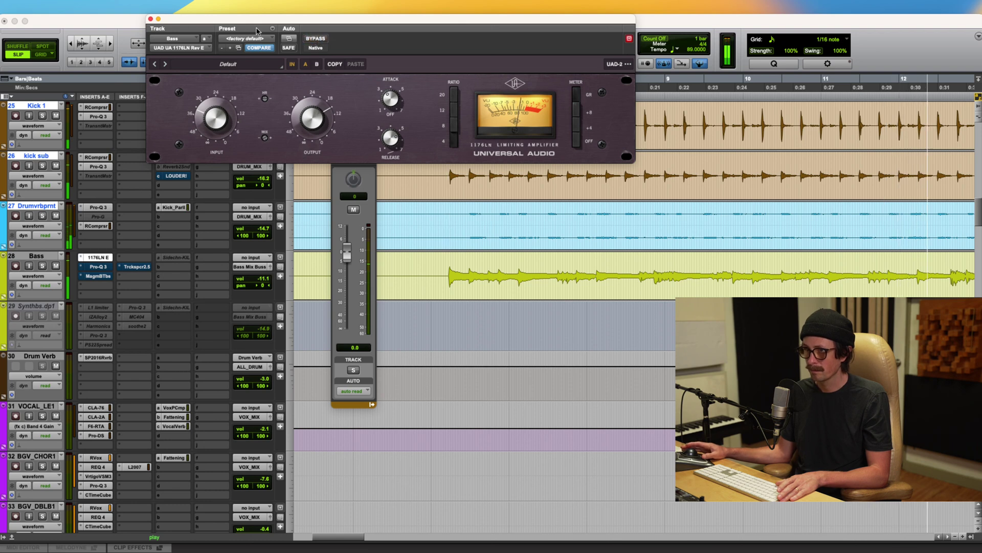
key("super+w")
key("space")
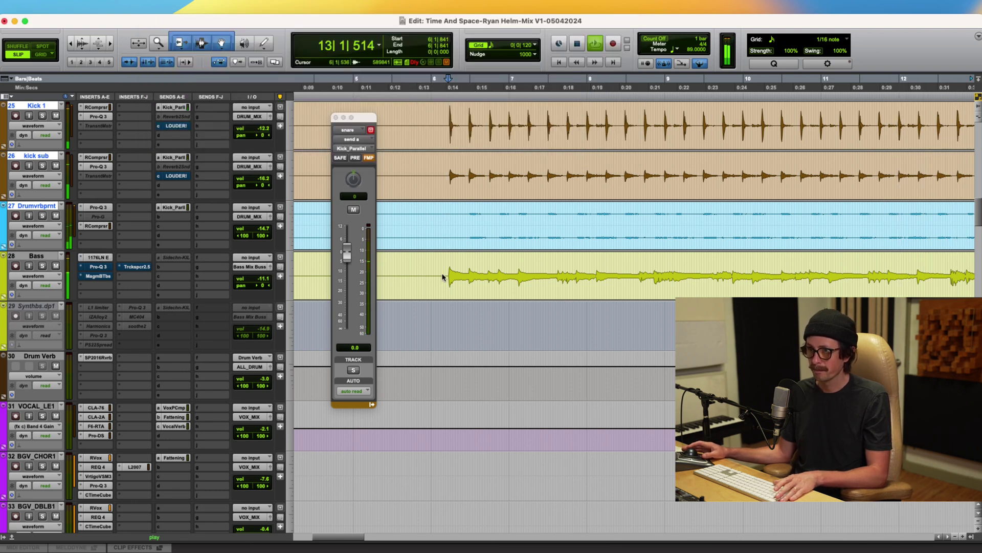
key("space")
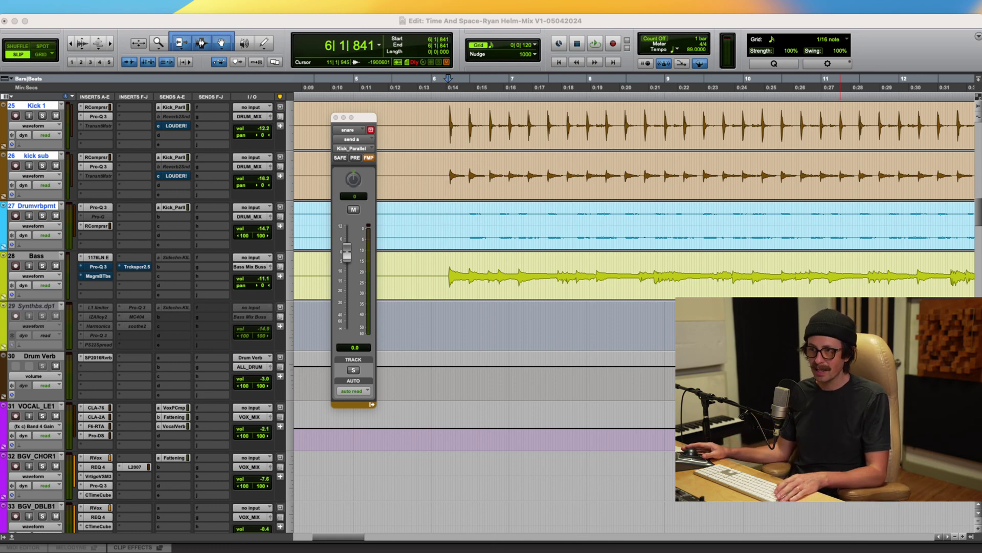
Step: Review the Bass track's 1176LN and Pro-Q 3 settings, then remove the Pro-Q 3 insert
left_click(97, 257)
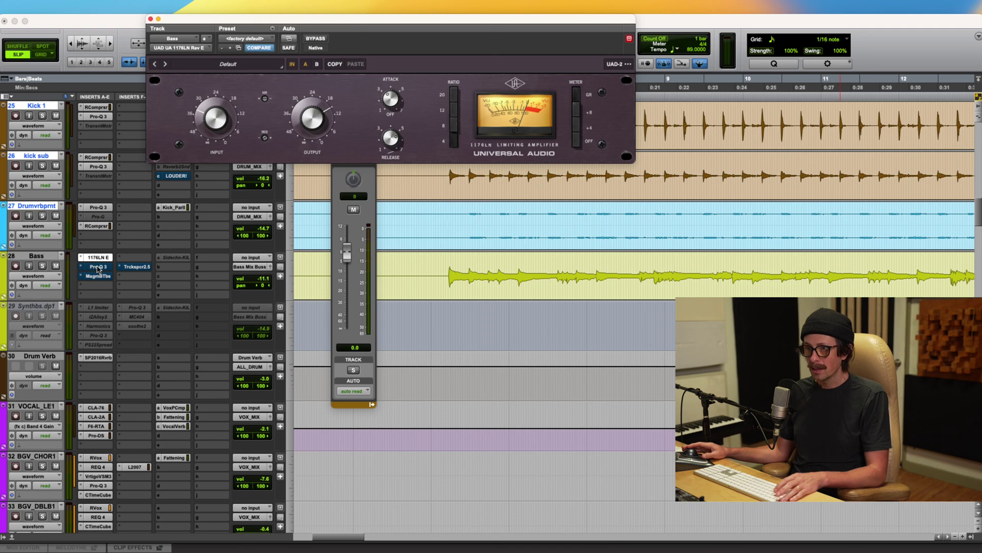
left_click(98, 268)
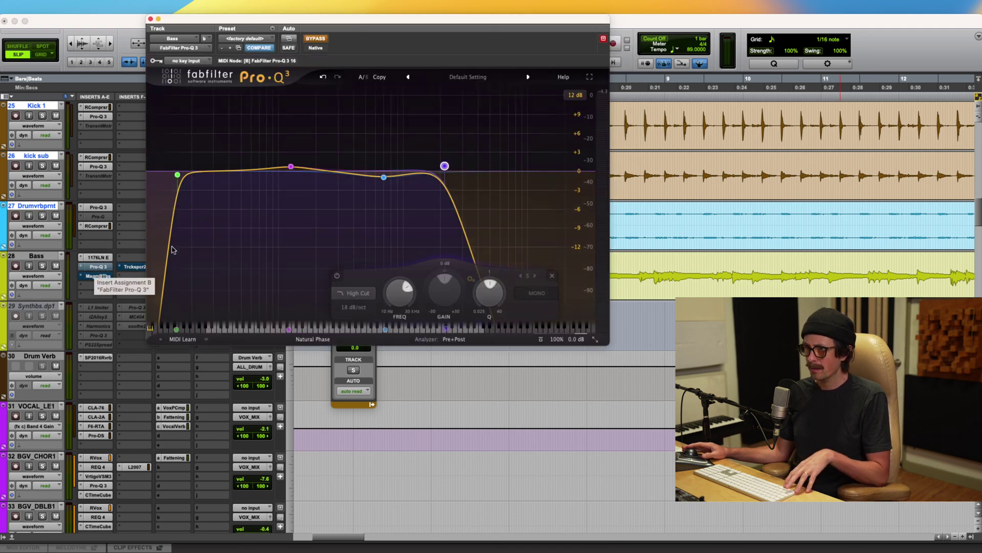
left_click(105, 195)
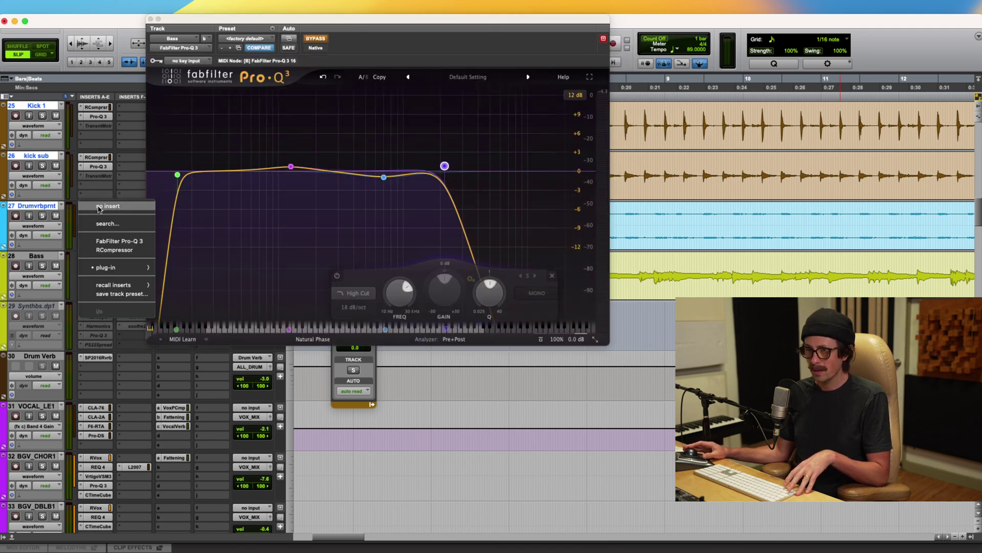
left_click(99, 207)
Step: Remove the Magma BB Tubes insert from the Bass track
left_click(85, 277)
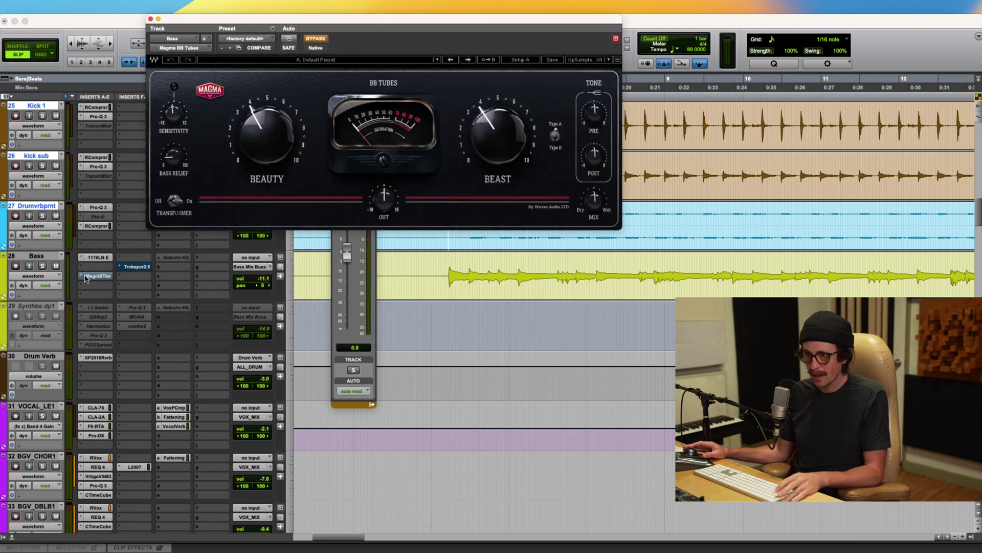
left_click(91, 277)
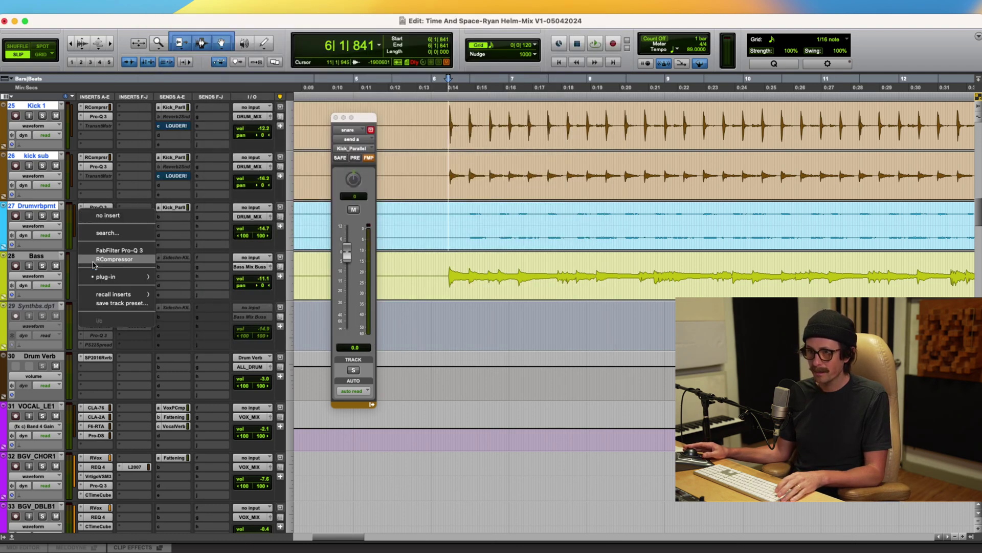
left_click(92, 277)
left_click(115, 255)
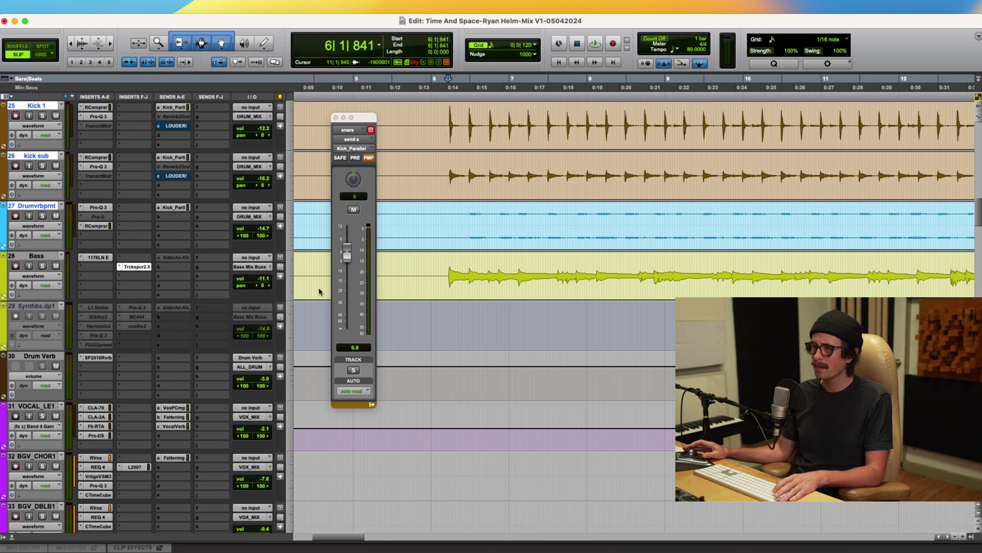
Step: Open the Bass track's Trackspacer and check which bus feeds its sidechain key input
left_click(134, 266)
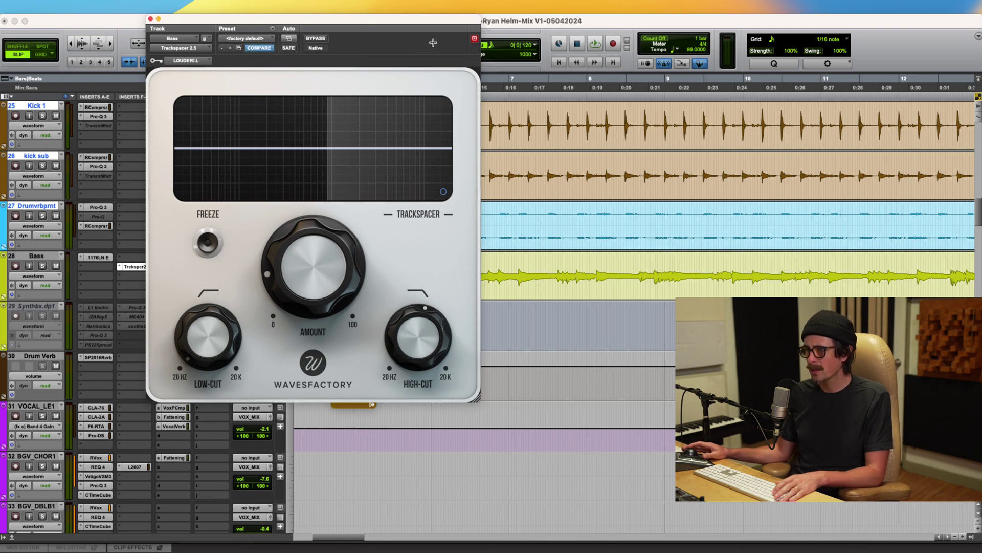
left_click(202, 61)
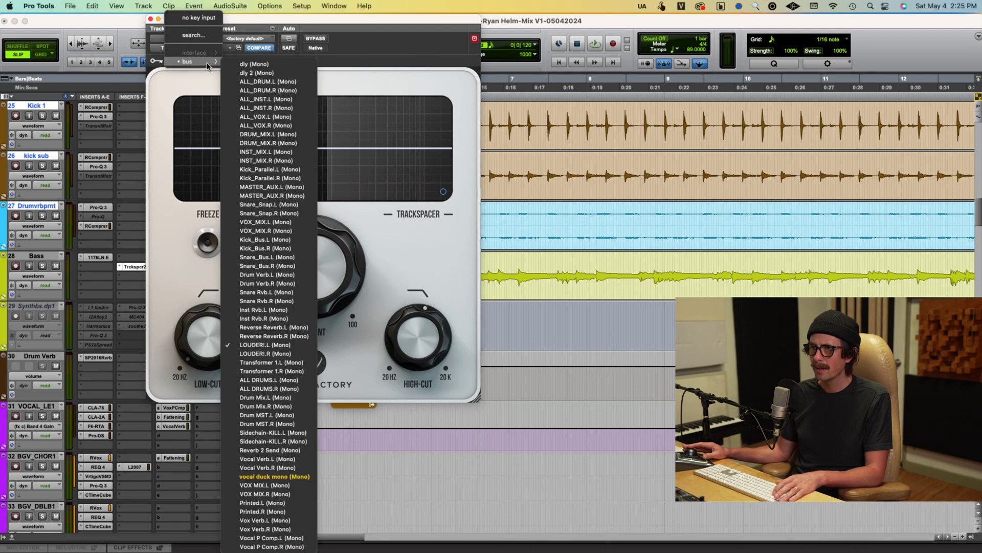
left_click(385, 48)
left_click_drag(385, 19, 860, 78)
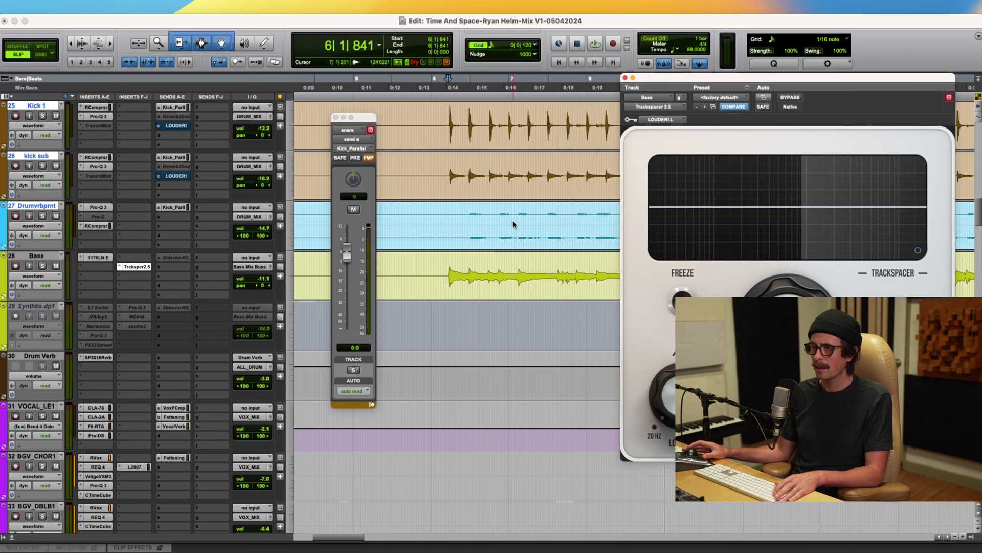
Step: Unmute the LOUDER! sends on the Kick 1 and kick sub tracks
scroll(513, 224, "up", 3)
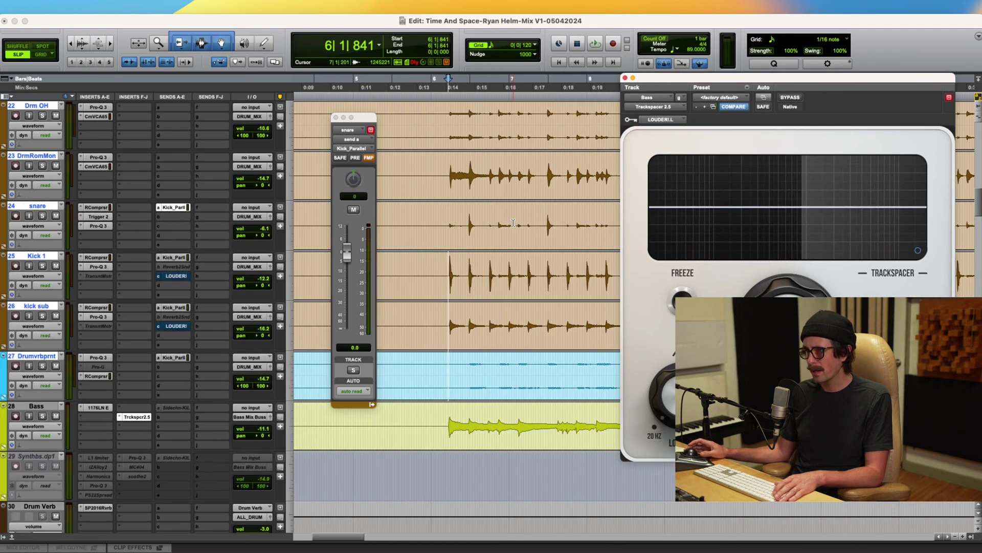
left_click(180, 276, "super")
left_click(182, 327, "super")
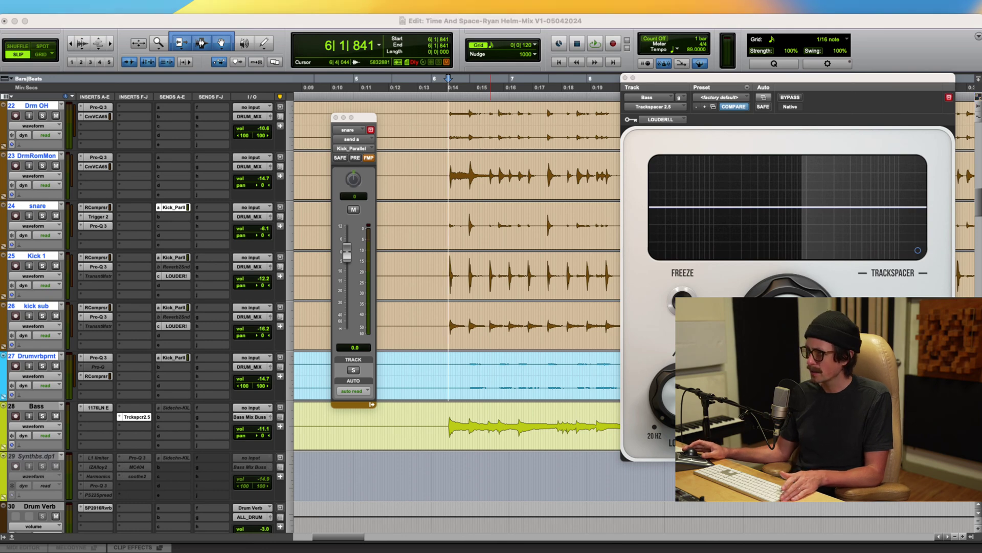
Step: Play the mix and sweep Trackspacer's Amount up to about 56%, then back down to about 14%
left_click(776, 81)
key("space")
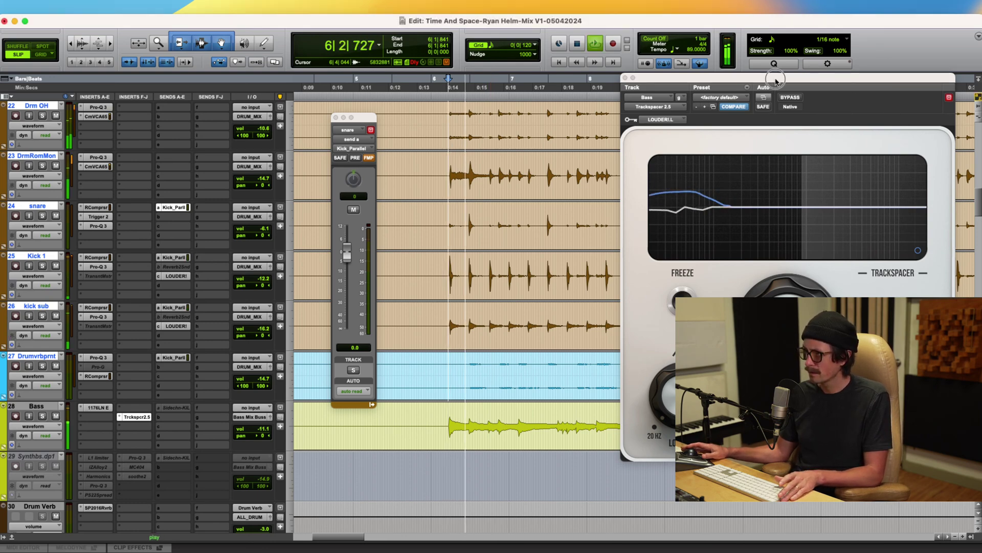
left_click_drag(777, 82, 370, 95)
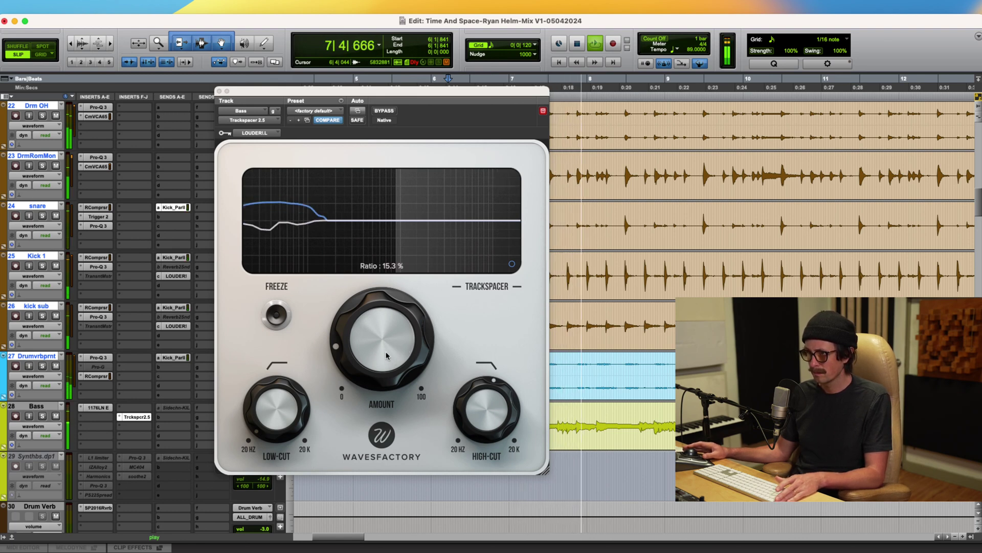
left_click_drag(389, 246, 389, 228)
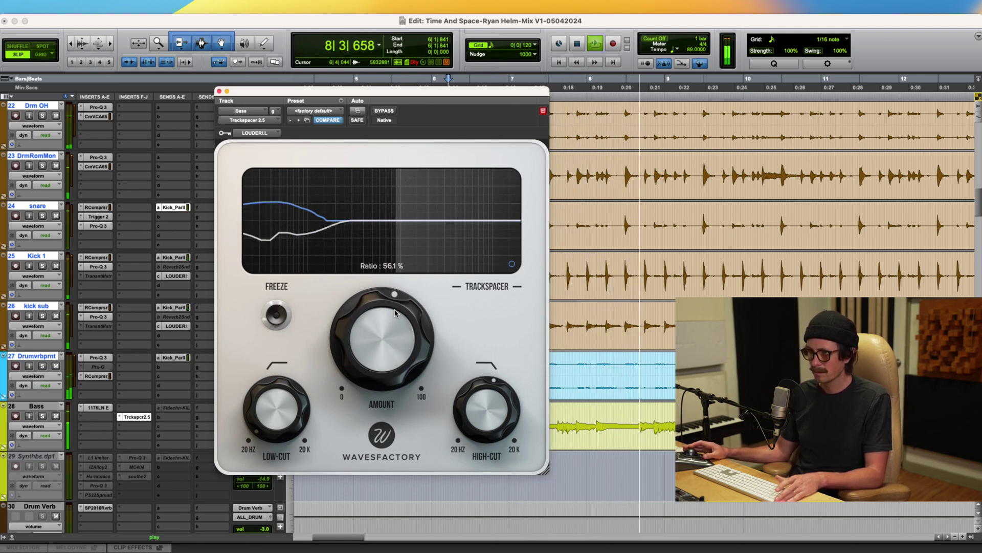
left_click_drag(392, 312, 376, 450)
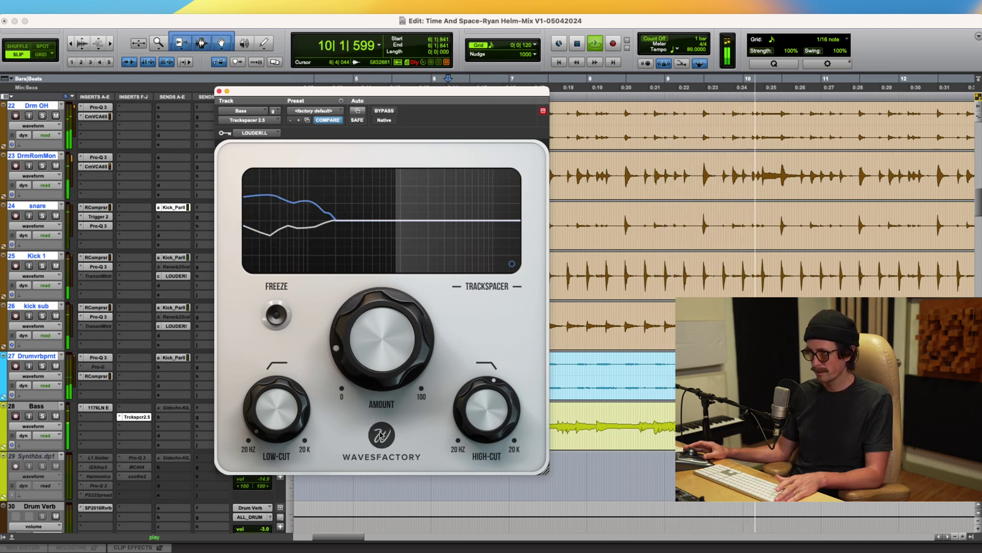
Step: Shorten Trackspacer's attack in its Advanced Panel, then return to the spectrum display
left_click(512, 265)
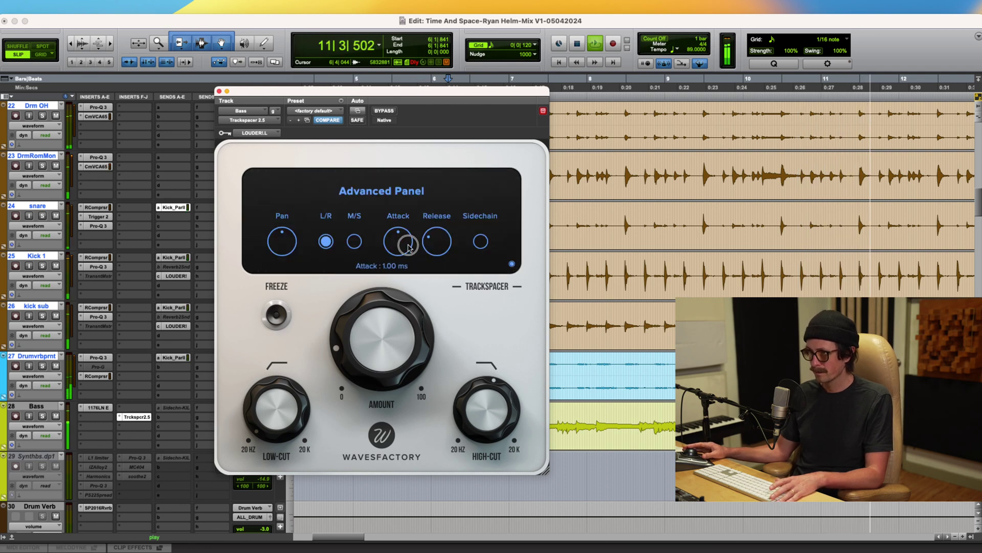
left_click_drag(416, 279, 420, 299)
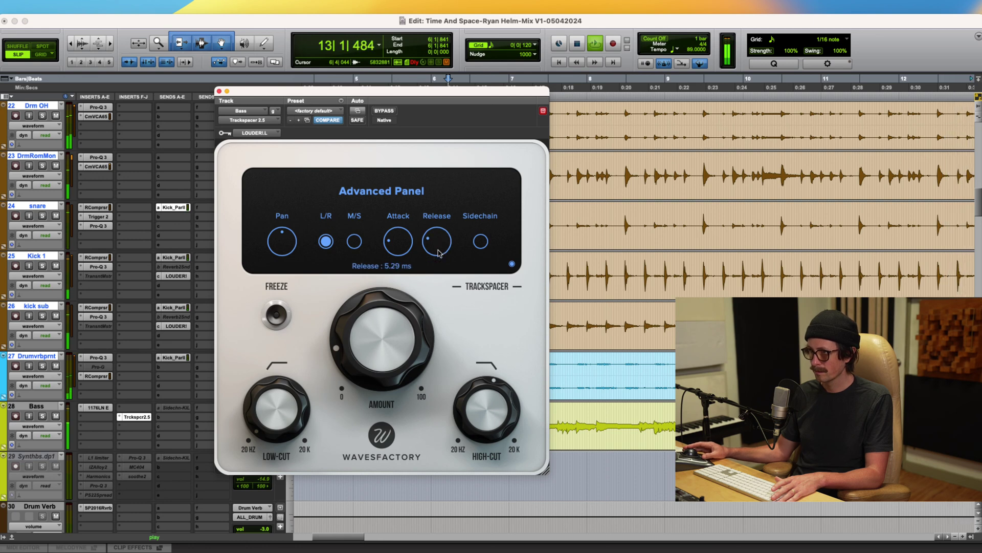
left_click(512, 265)
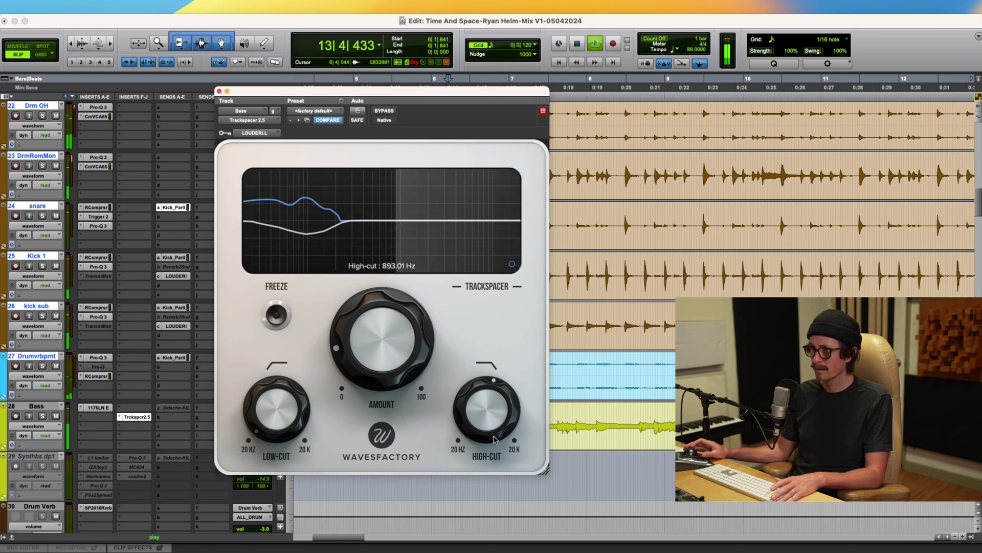
Step: Set Trackspacer's high-cut to about 10.84 kHz, and try the low-cut at about 57 Hz before resetting it to its default
left_click_drag(485, 414, 470, 300)
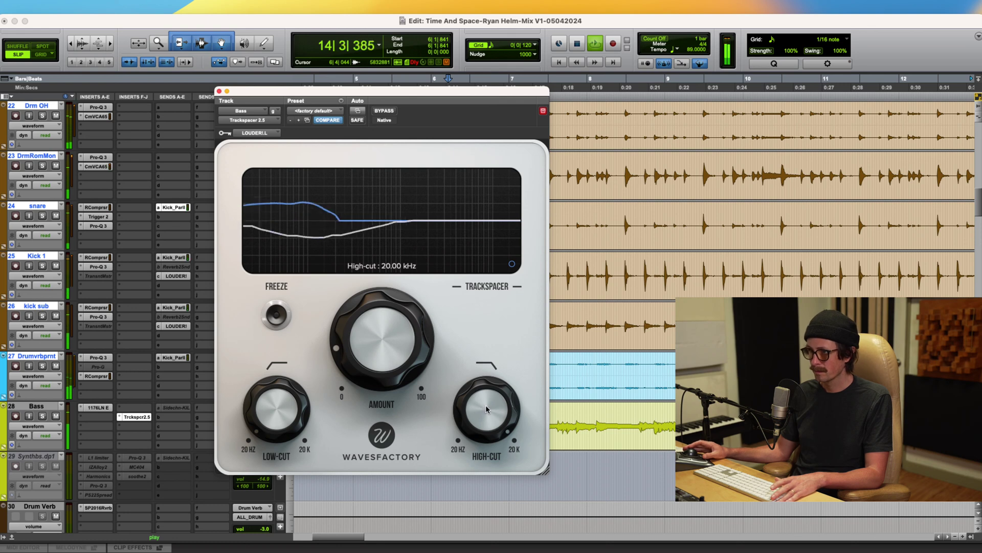
left_click_drag(486, 404, 490, 420)
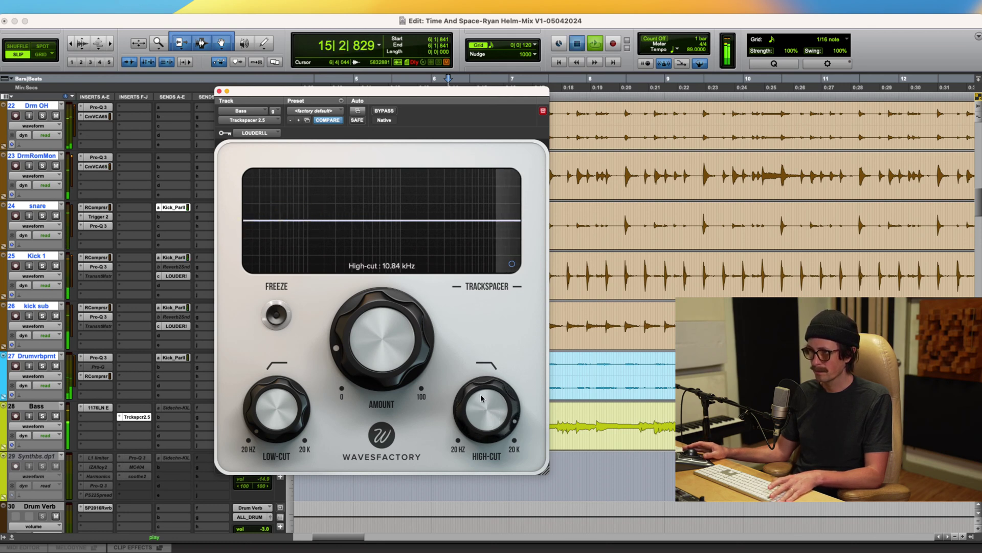
key("space")
key("space")
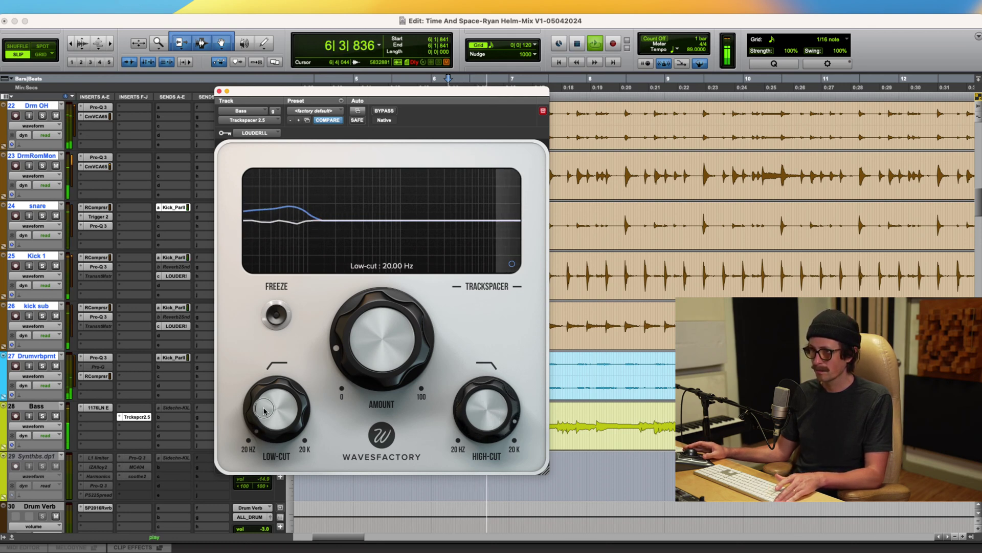
left_click_drag(264, 409, 267, 378)
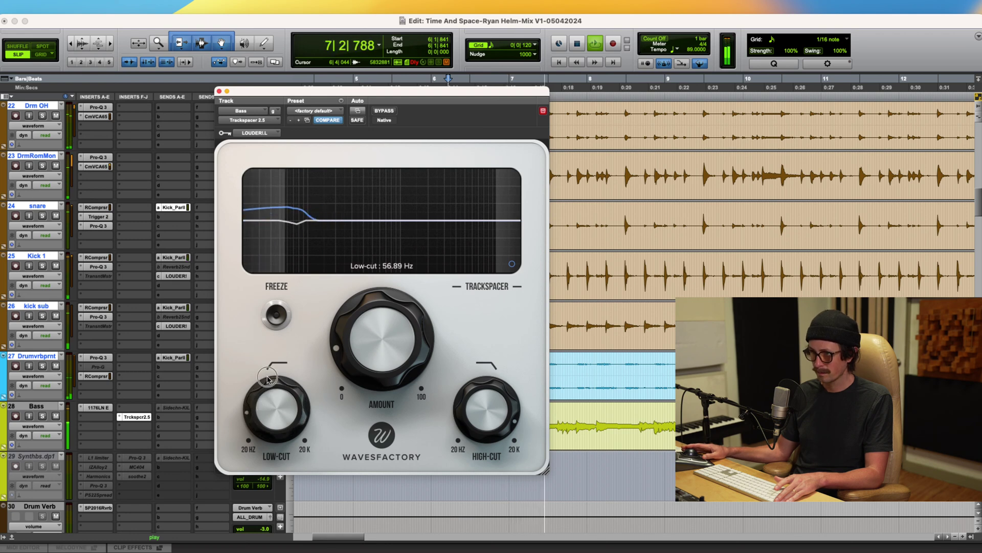
left_click(269, 401, "alt")
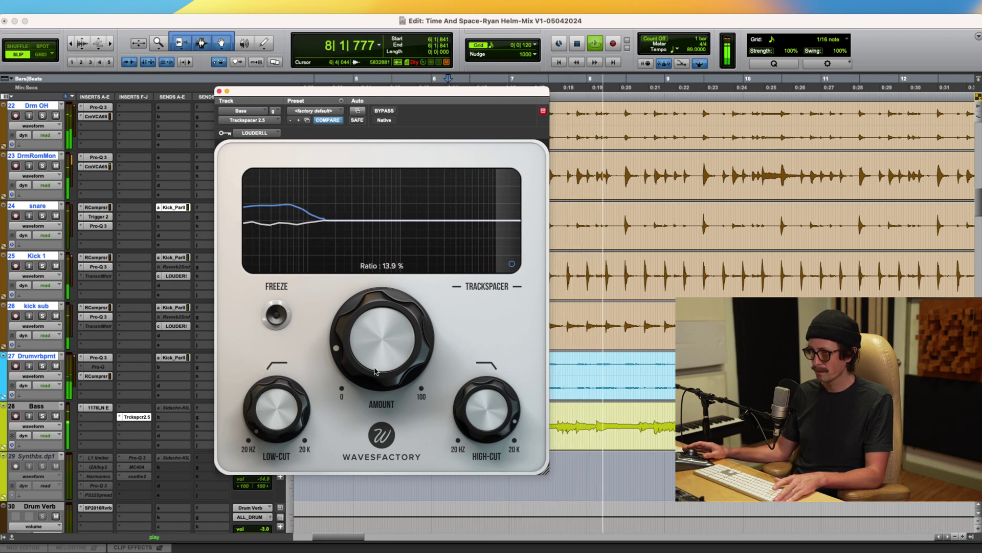
Step: Lower Trackspacer's Amount to 11.1%, then stop playback and close the plug-in
left_click_drag(375, 371, 379, 379)
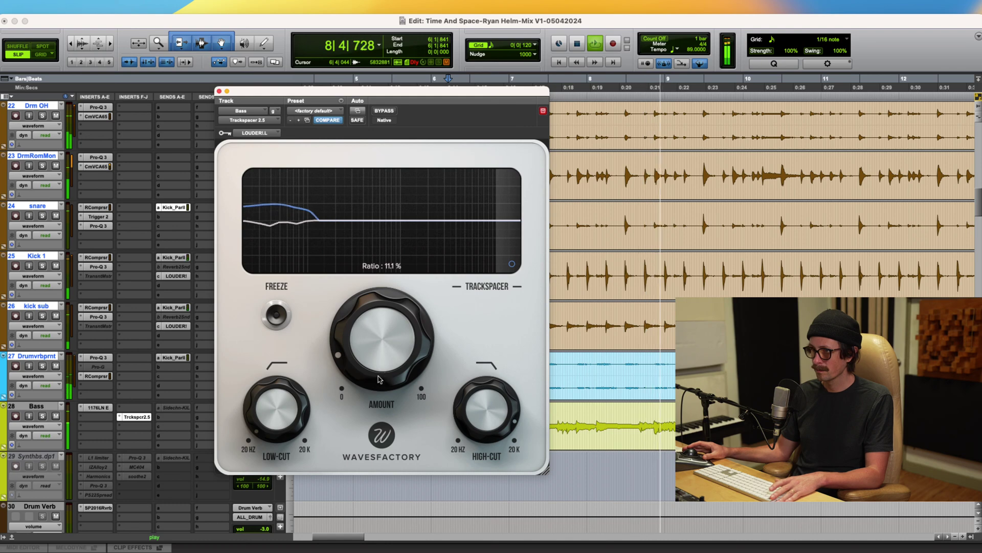
key("space")
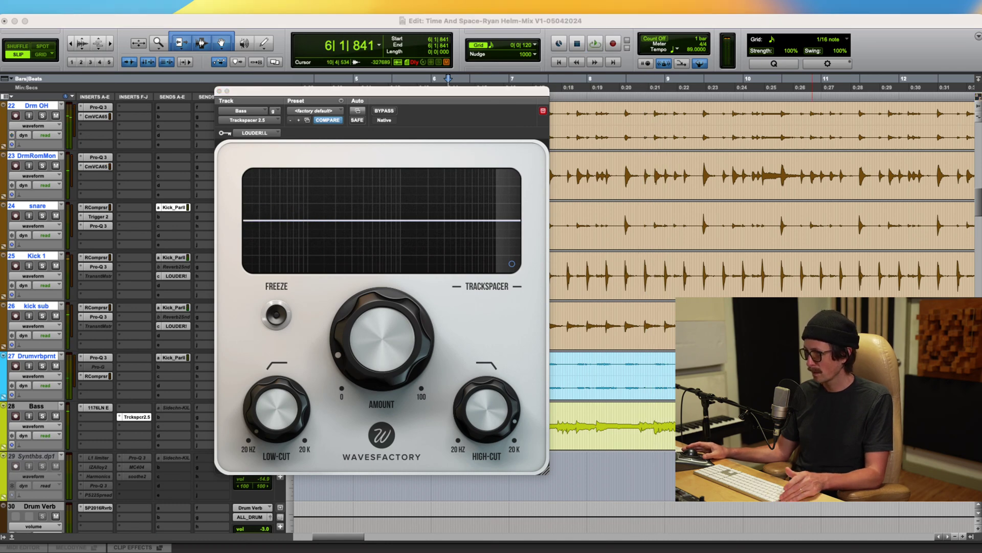
left_click(118, 26)
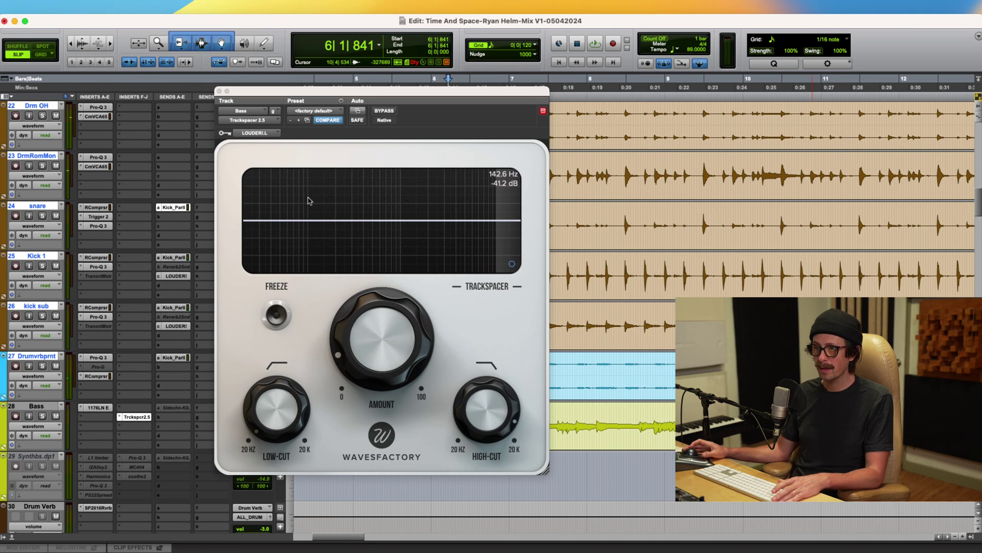
left_click(219, 91)
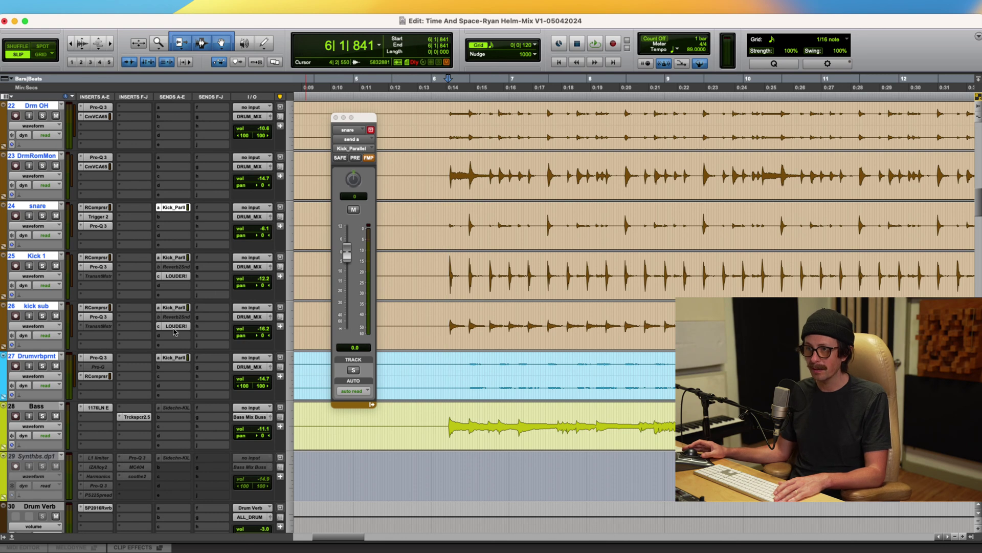
Step: Set the kick sub track's LOUDER! send level to 0.0 dB, then review Kick 1's LOUDER! send and the Bass Trackspacer
left_click(175, 327)
left_click(347, 264, "alt")
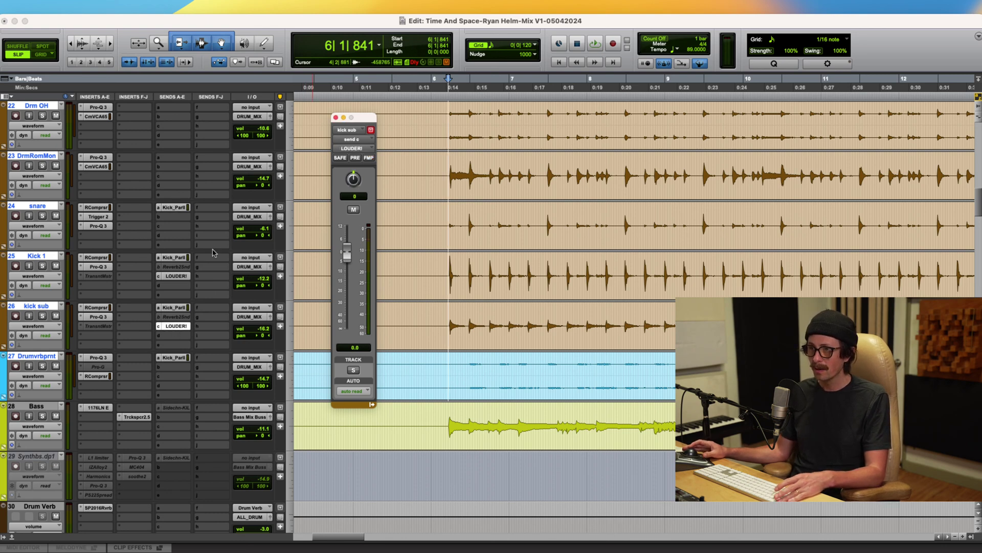
left_click(177, 278)
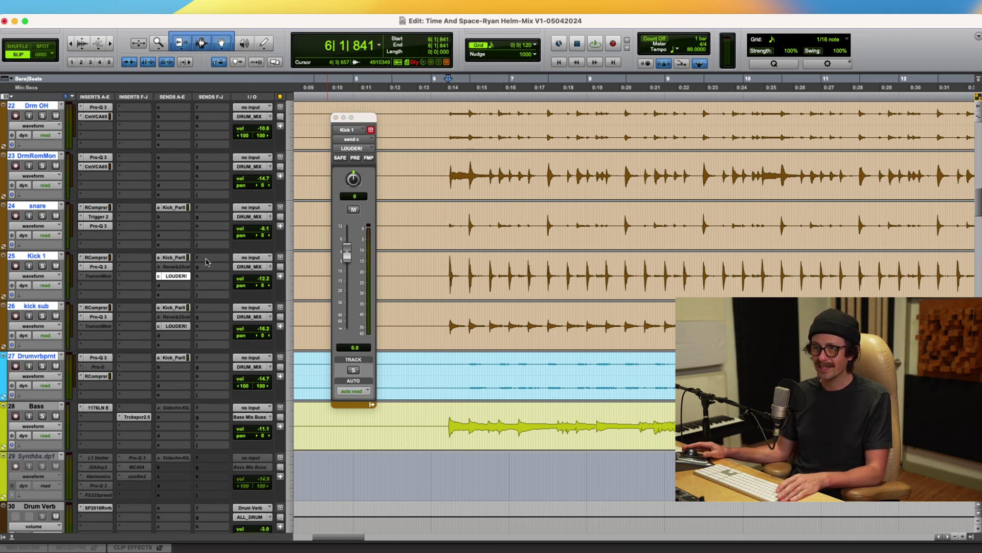
left_click(174, 278)
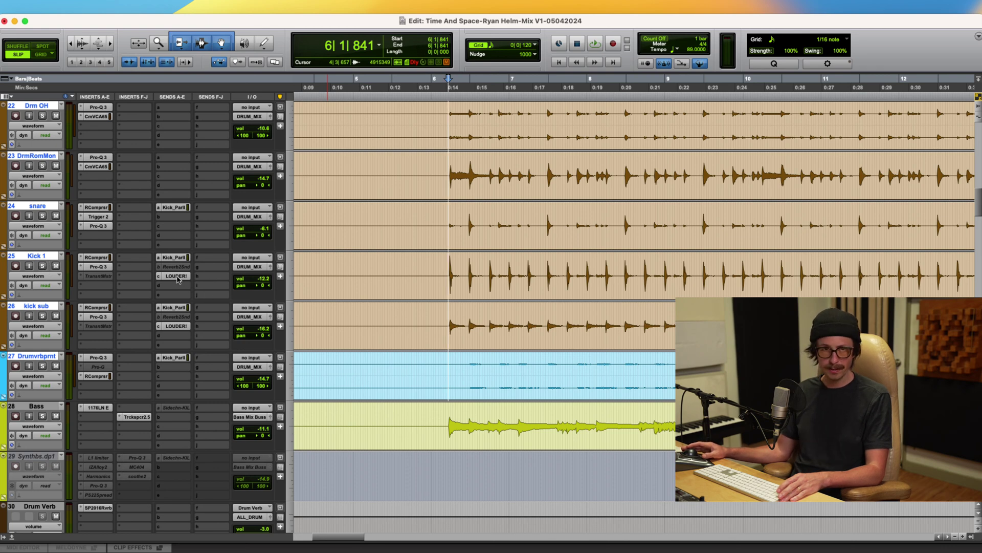
left_click(176, 277)
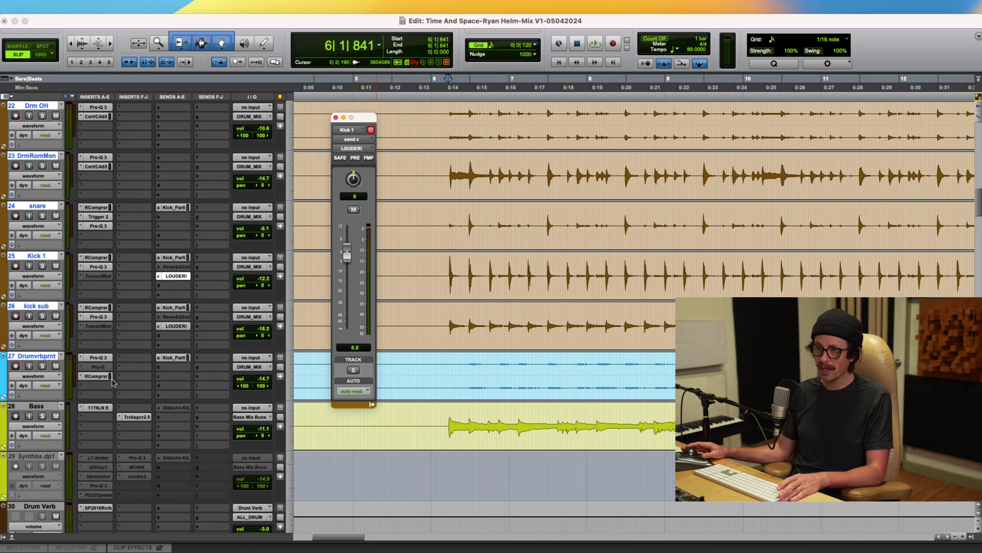
left_click(134, 417)
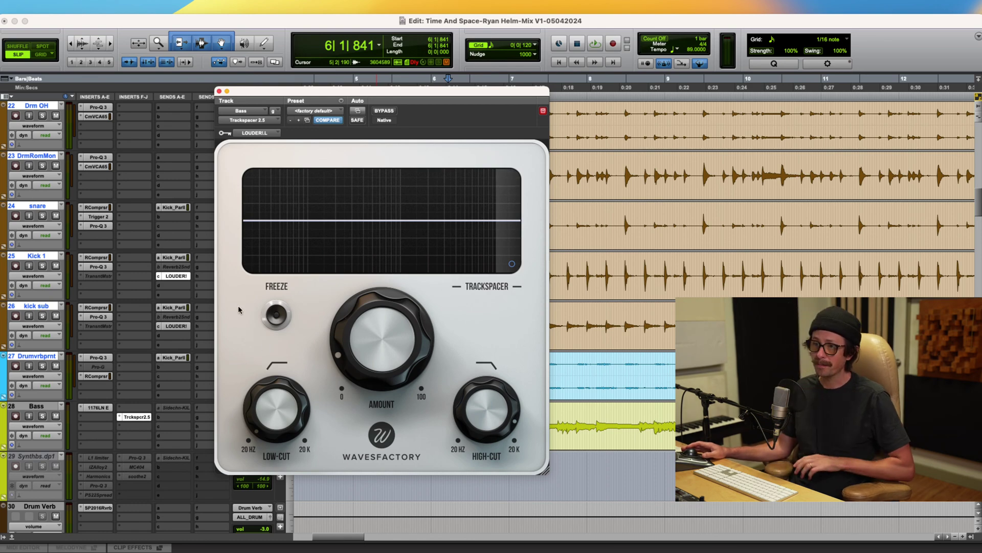
left_click(219, 91)
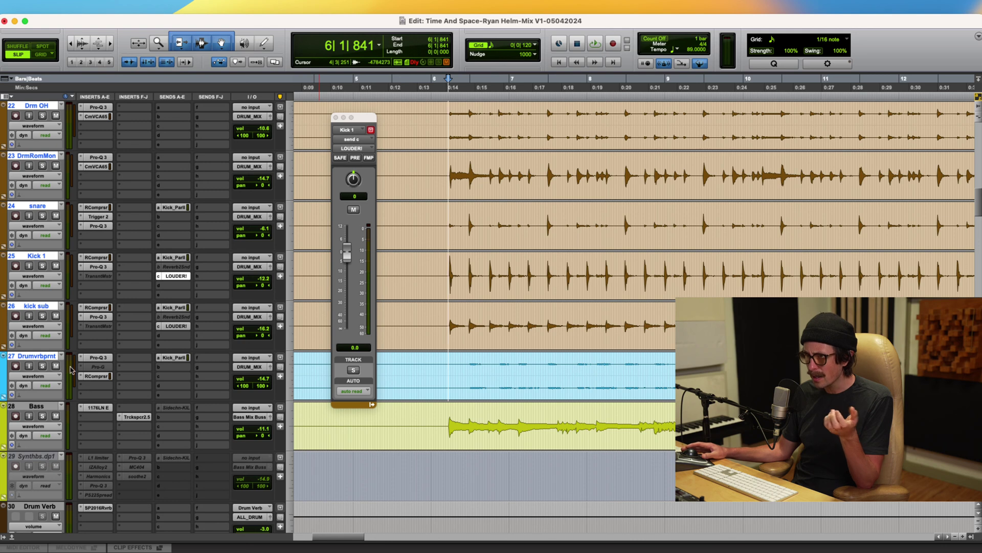
Step: Solo the Drumvrbprnt track, audition it from the current position, then clear the solo
left_click(43, 366)
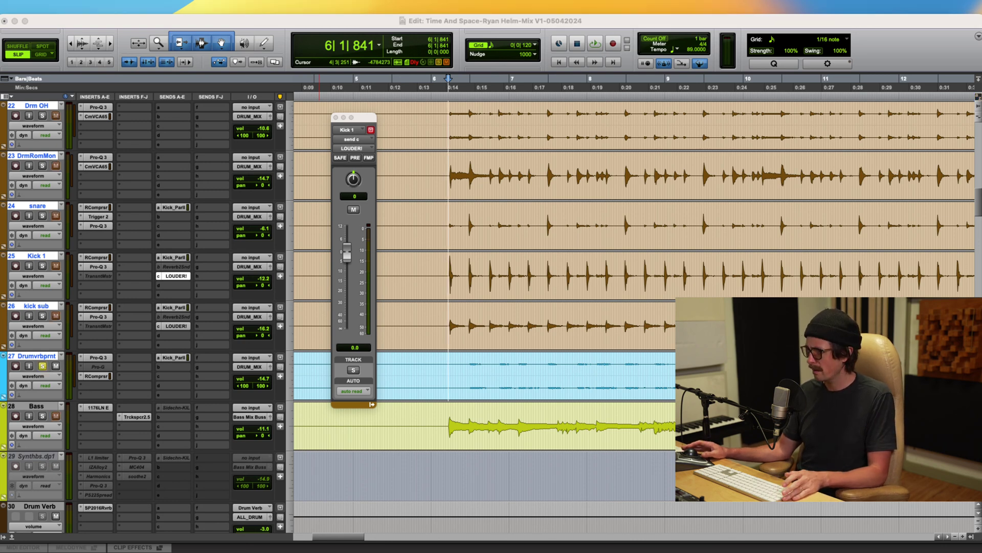
key("space")
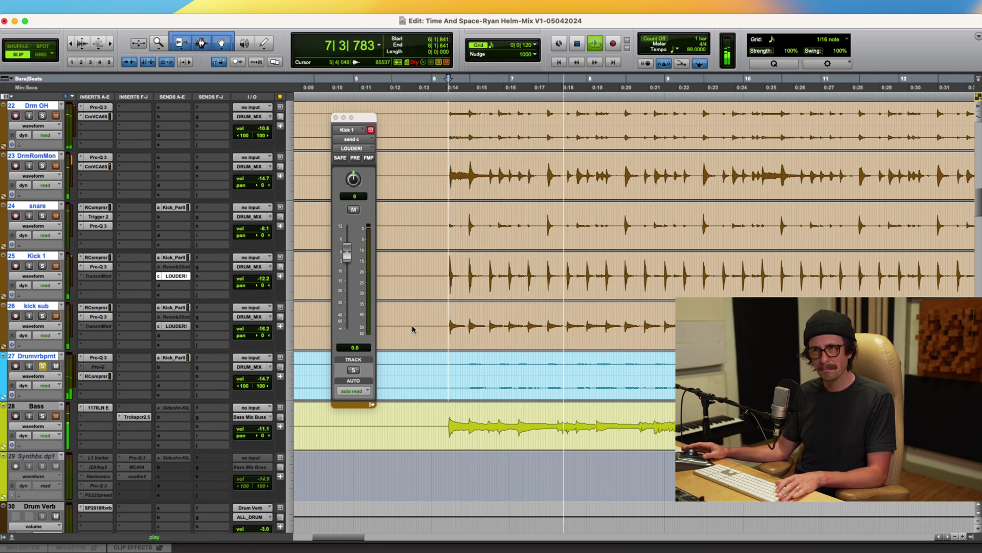
key("space")
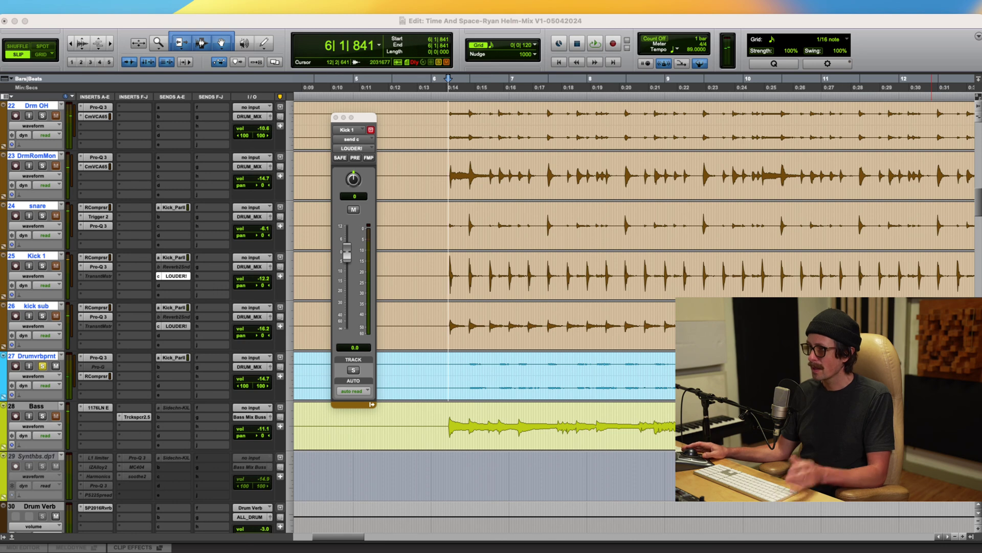
left_click(414, 475)
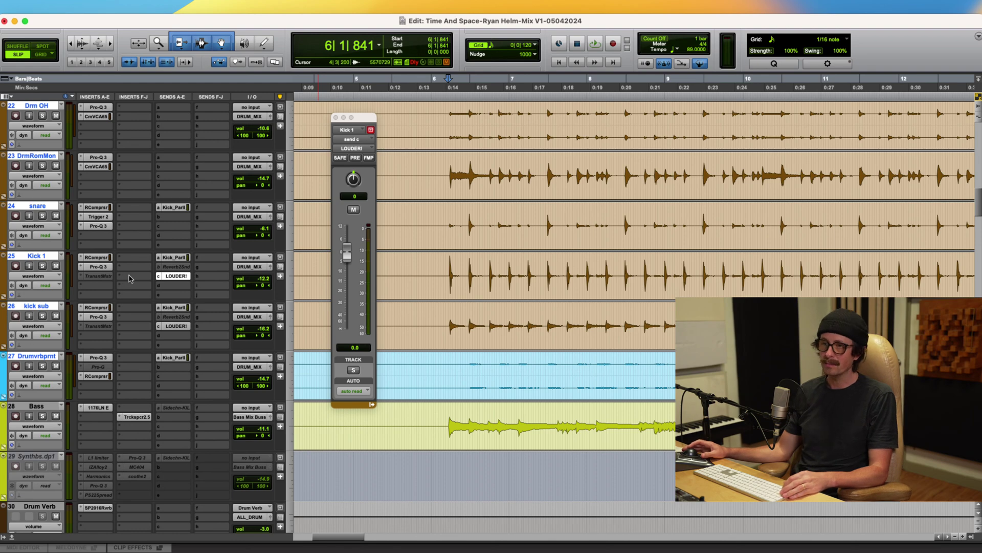
Step: Create a stereo Aux Input track named Drm dimension as a new send from the Drum MST track
scroll(129, 278, "up", 15)
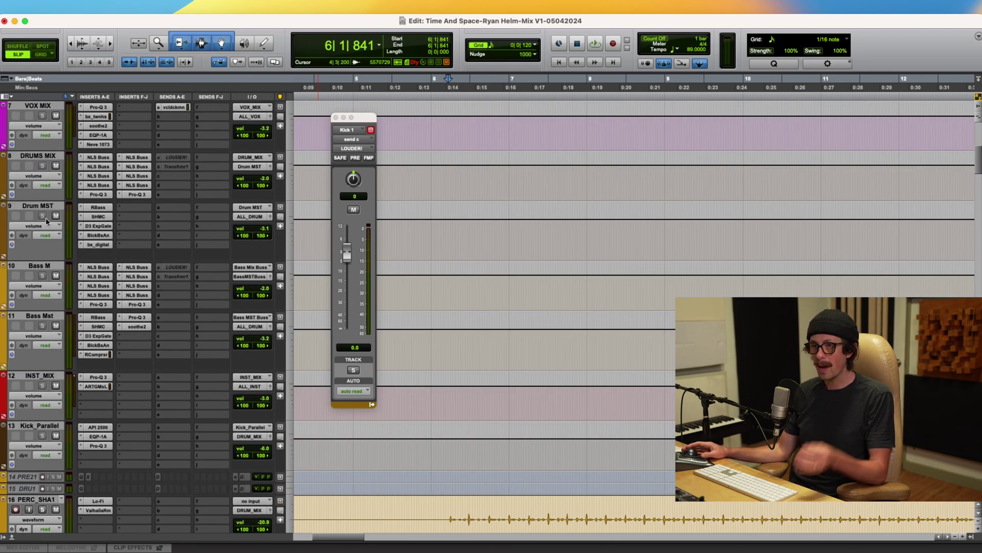
left_click(36, 207)
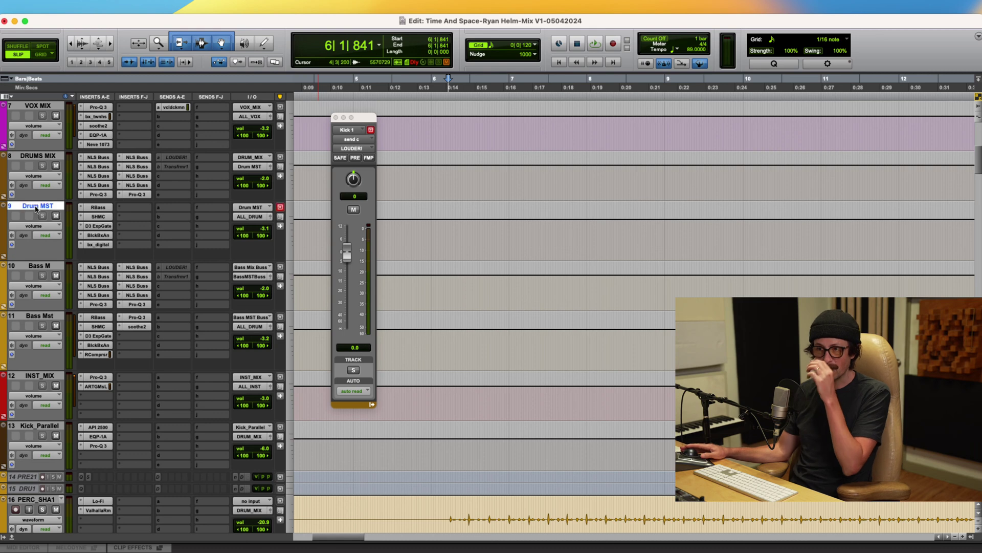
left_click(163, 211)
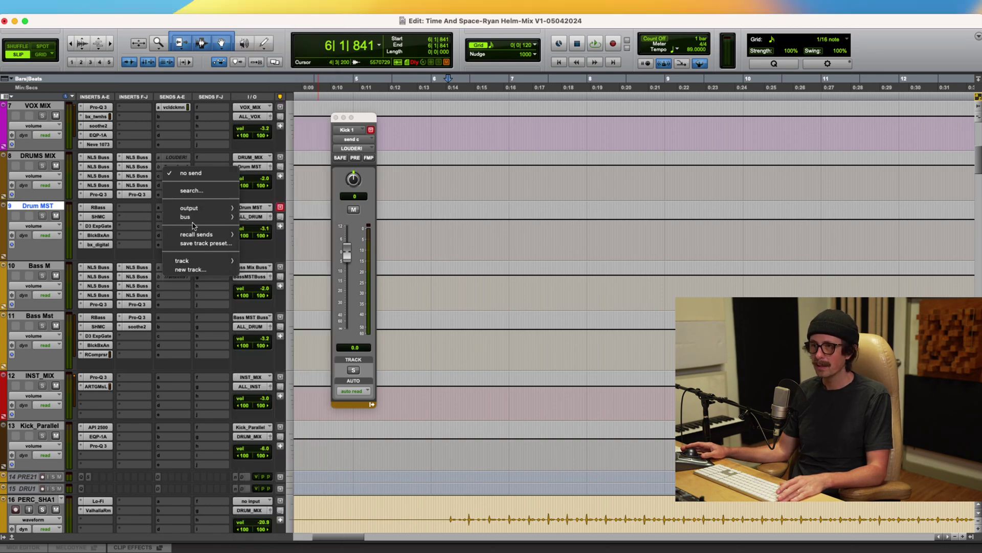
left_click(197, 272)
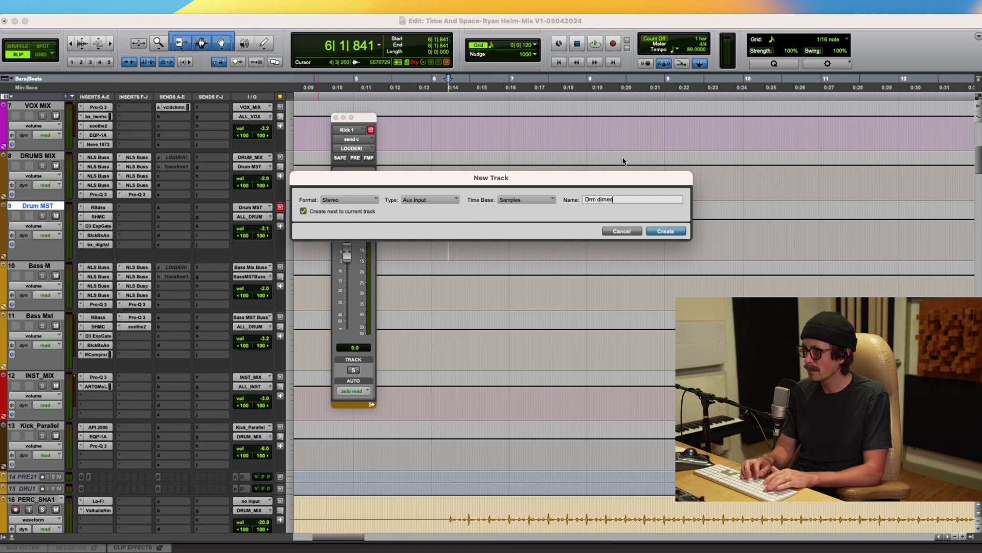
type("Drm dimension")
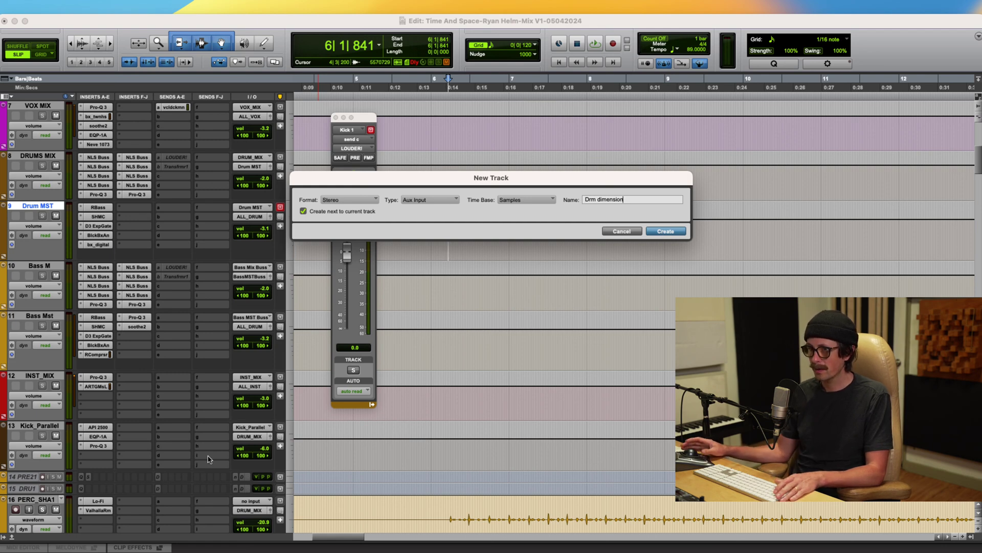
key("Return")
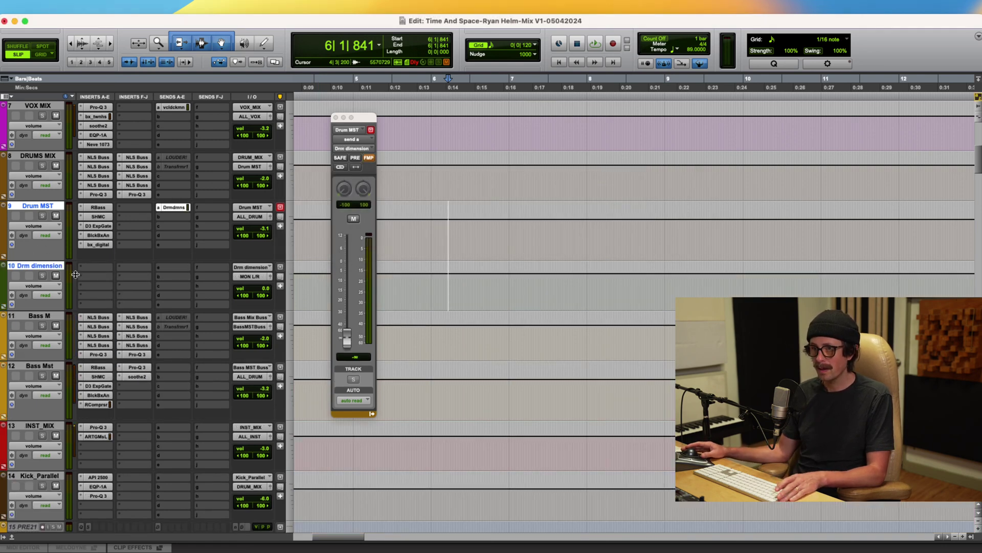
Step: Insert the stereo SP2016 Reverb on the Drm dimension track and raise its Position
left_click(94, 269)
mouse_move(129, 270)
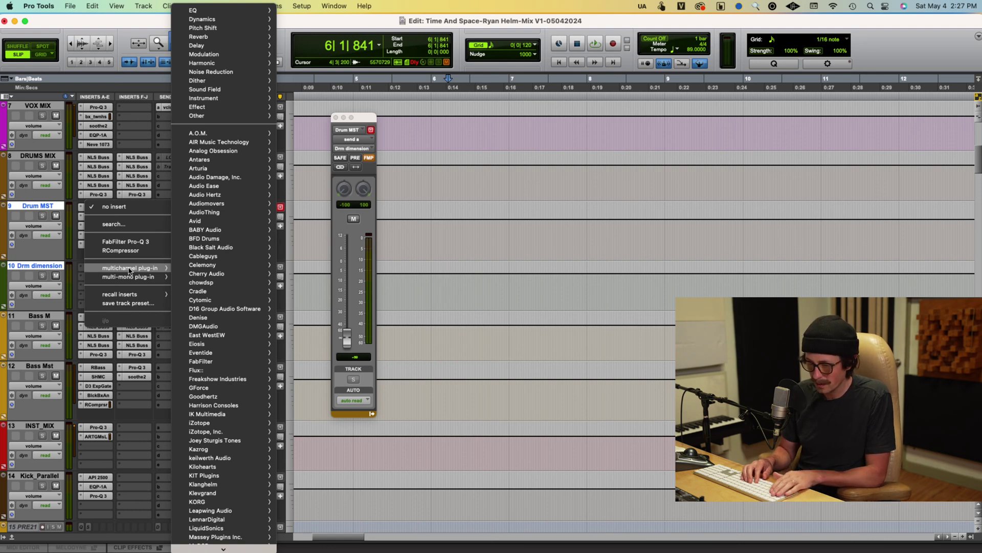
key("Escape")
left_click(129, 270)
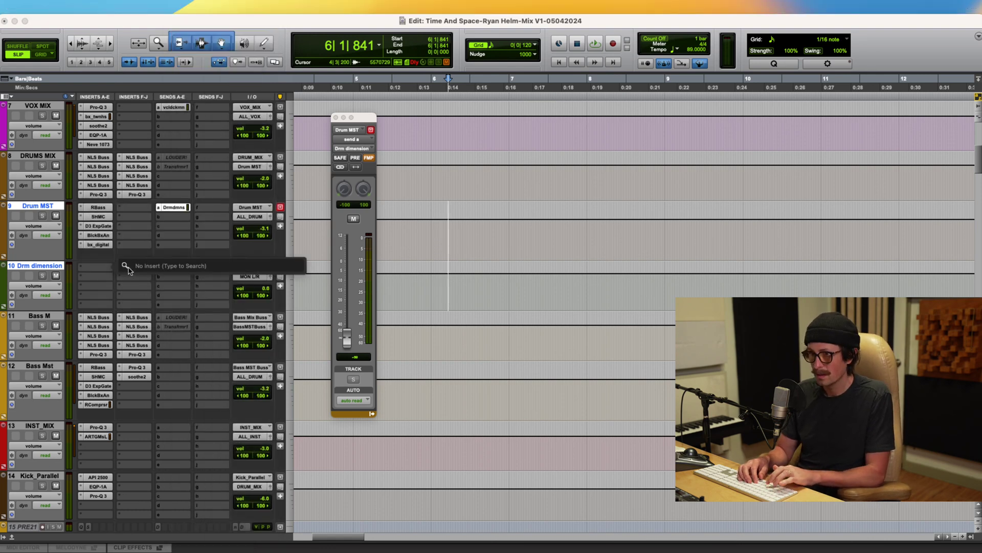
type("sp")
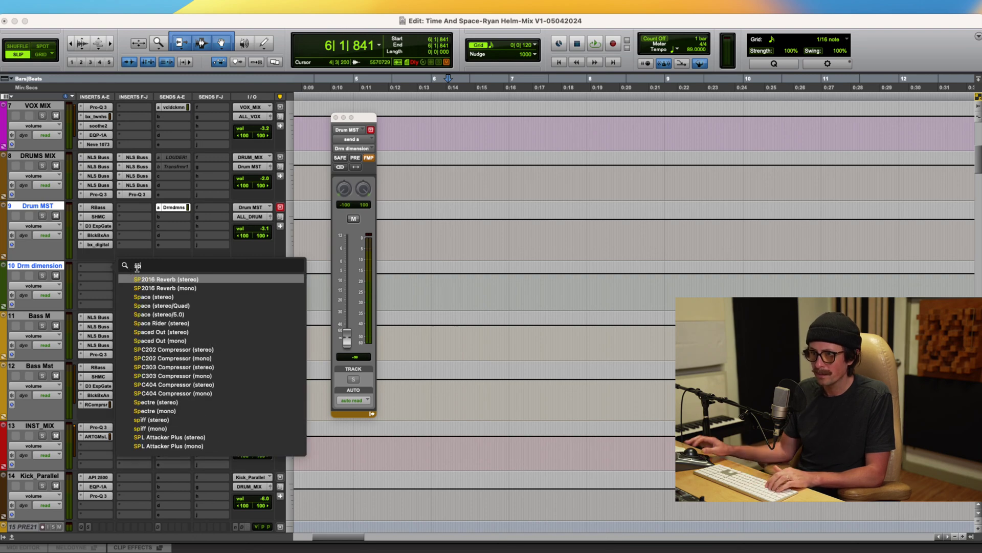
key("Escape")
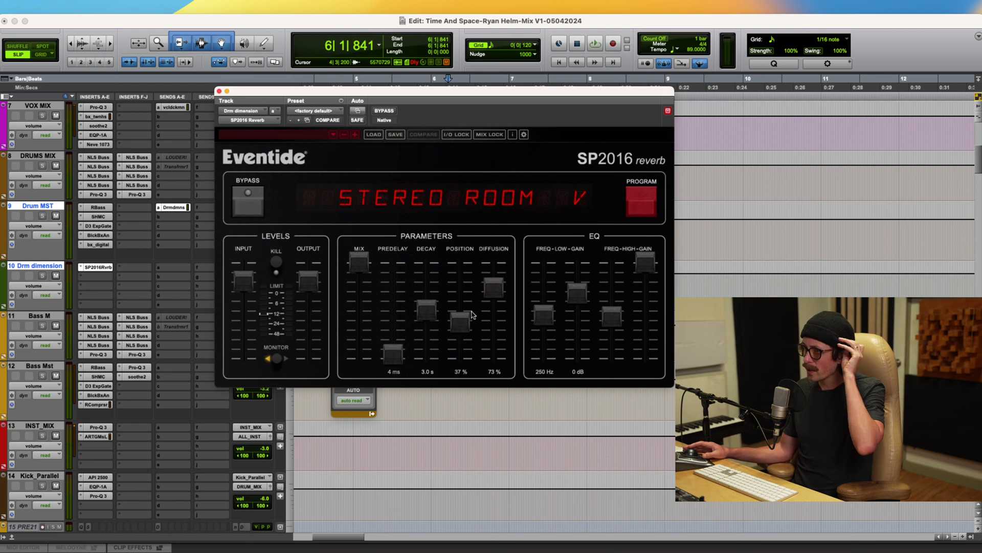
left_click_drag(462, 326, 470, 279)
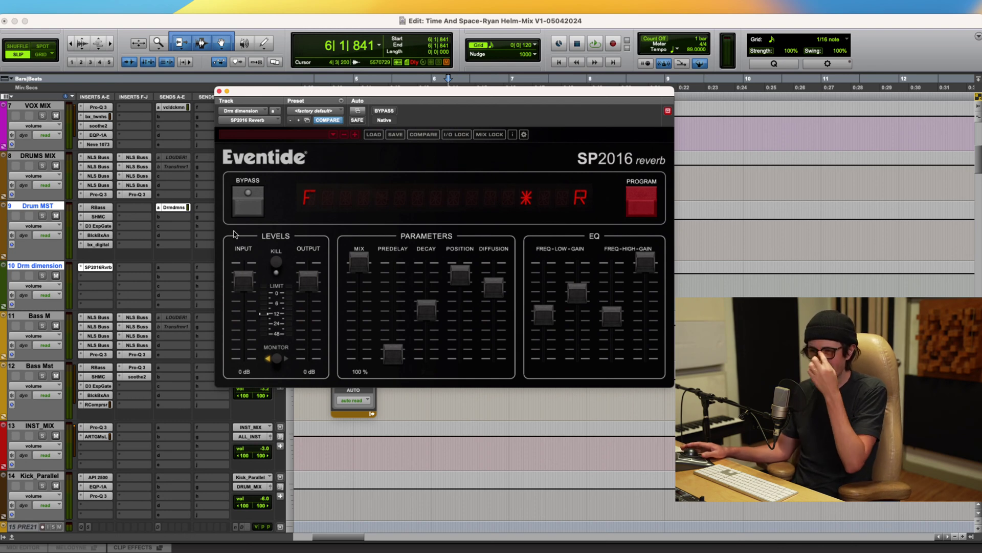
Step: Close the SP2016 Reverb window and colour the Drm dimension track light blue
left_click(173, 207)
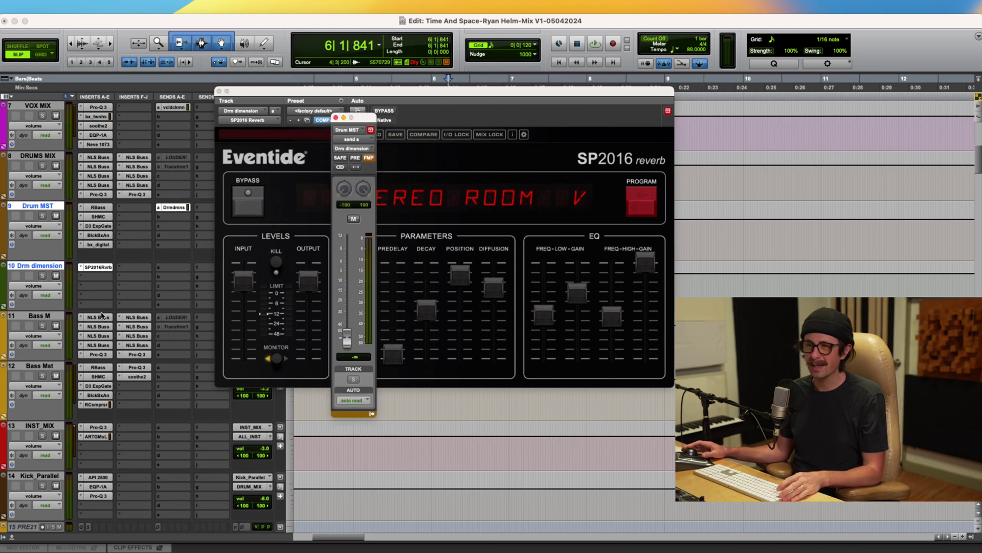
left_click(132, 296)
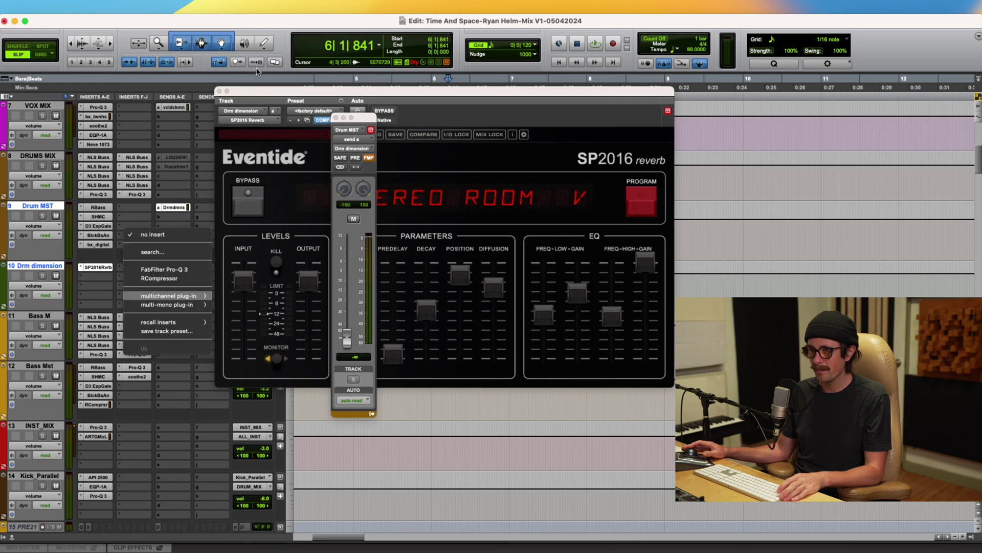
left_click(212, 92)
left_click(219, 91)
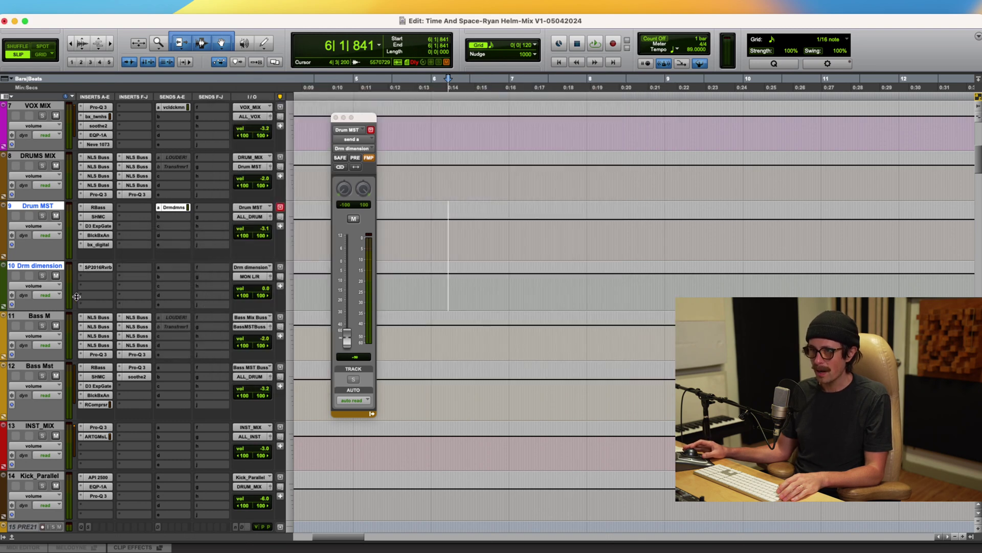
left_click(39, 266)
double_click(5, 290)
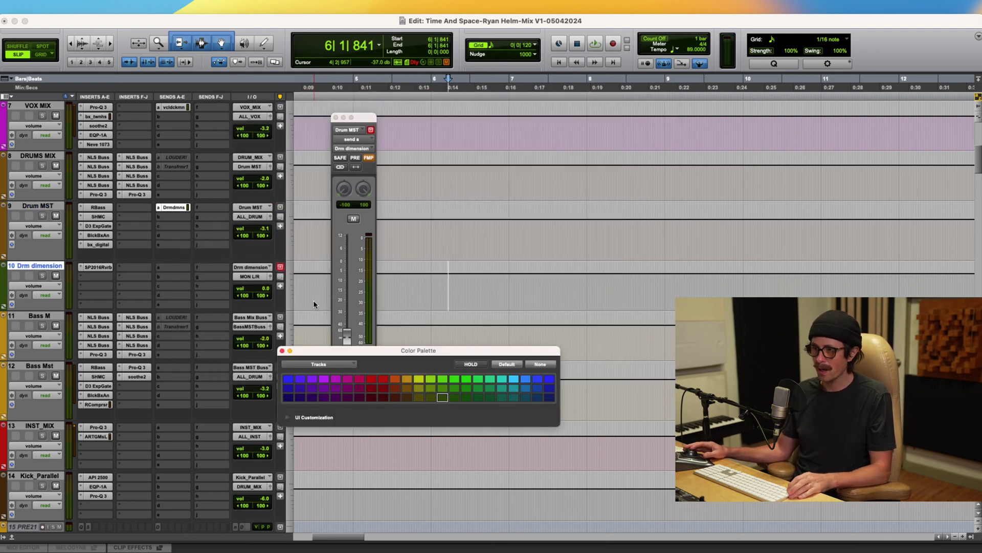
left_click(512, 381)
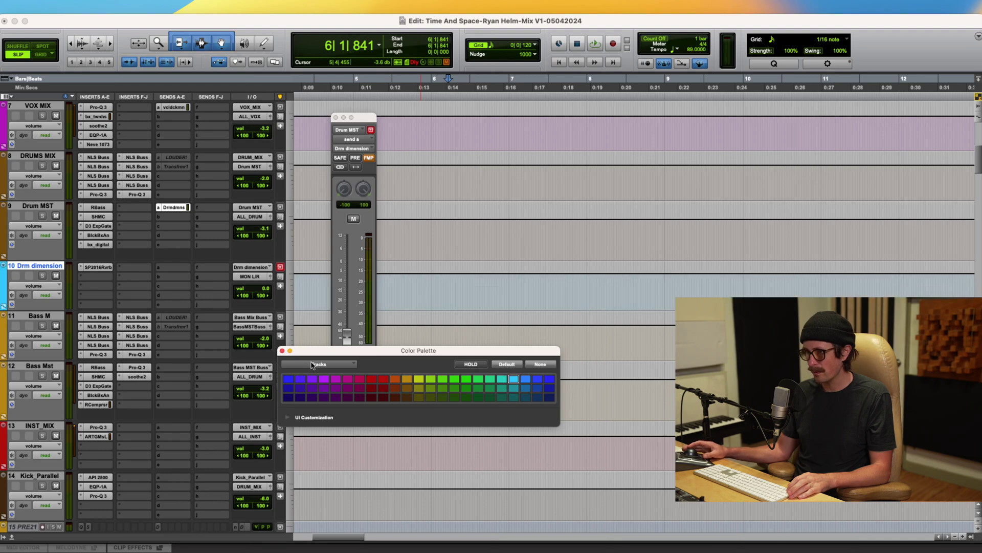
left_click(282, 350)
Step: Route the Drm dimension track's output to the ALL_DRUM bus
left_click(254, 279)
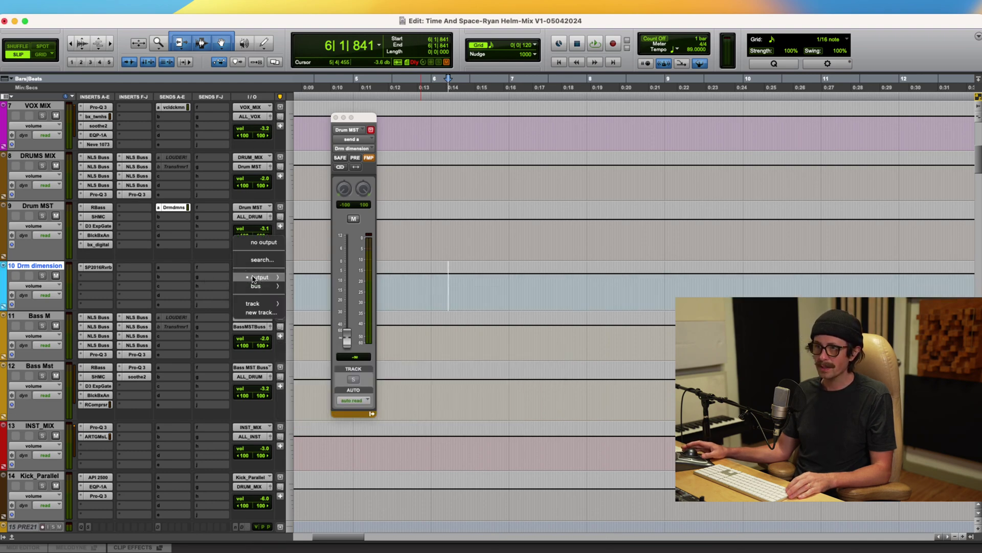
mouse_move(256, 285)
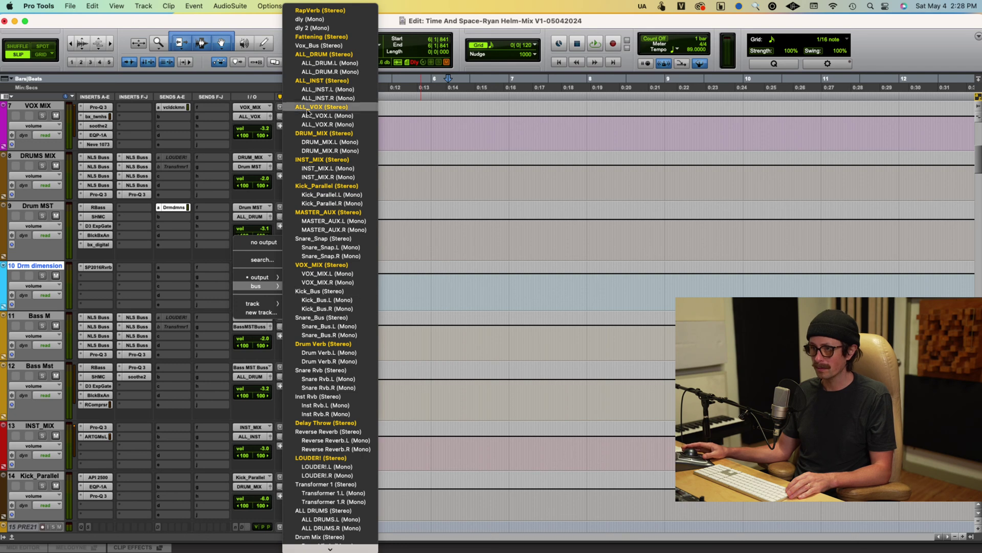
left_click(256, 252)
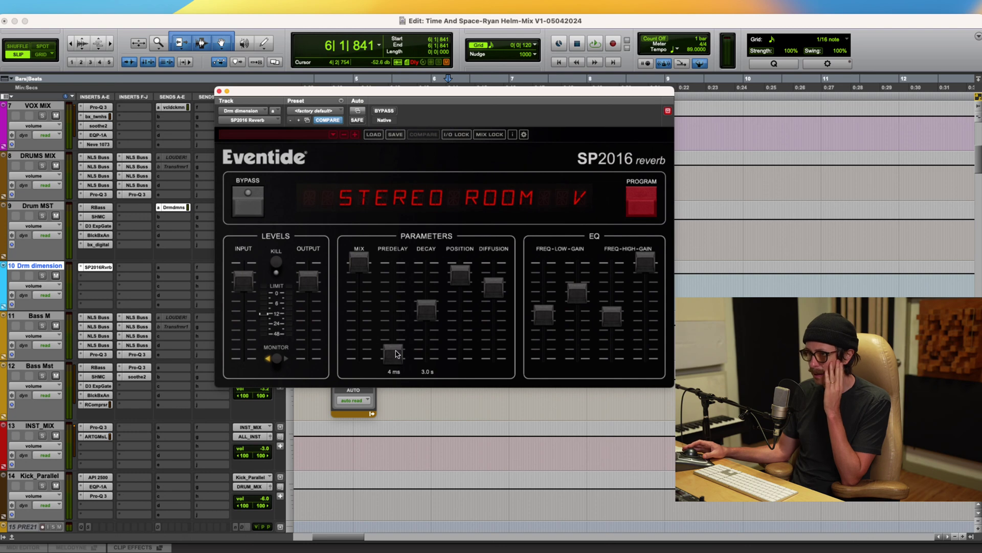
Step: Set the SP2016 Reverb's Predelay to 32 ms, Decay to 2.0 s, Position to 96% and Diffusion to 50%
left_click_drag(396, 353, 402, 322)
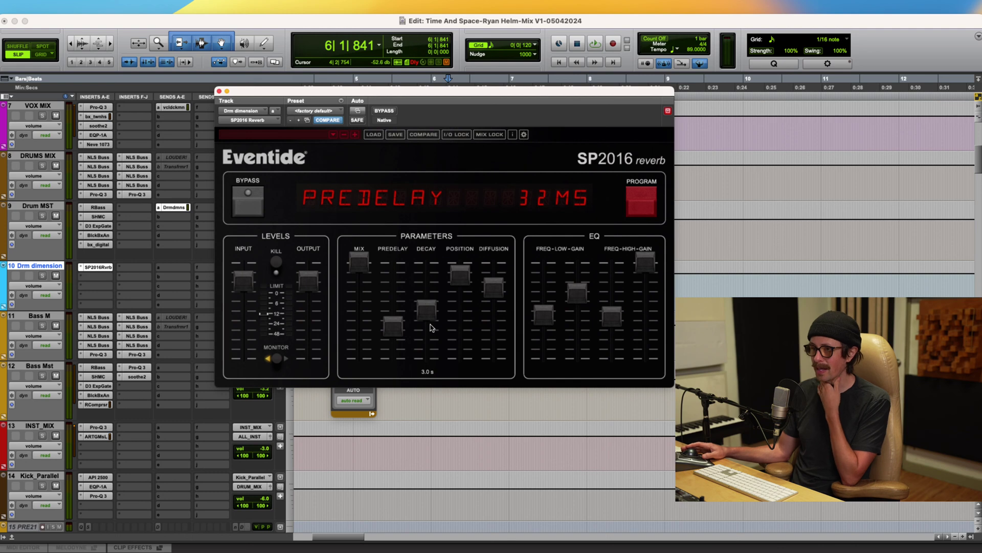
left_click_drag(430, 328, 431, 335)
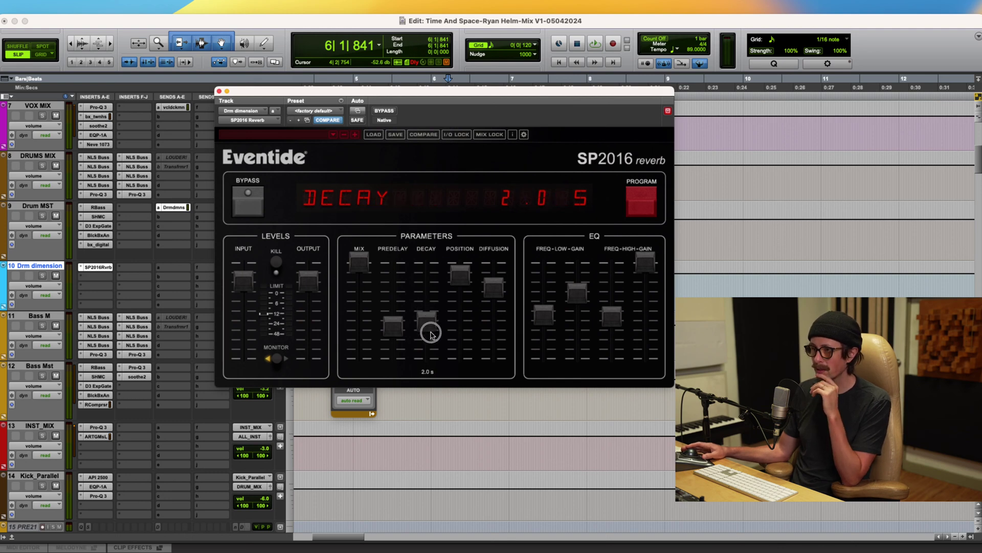
left_click_drag(466, 278, 498, 308)
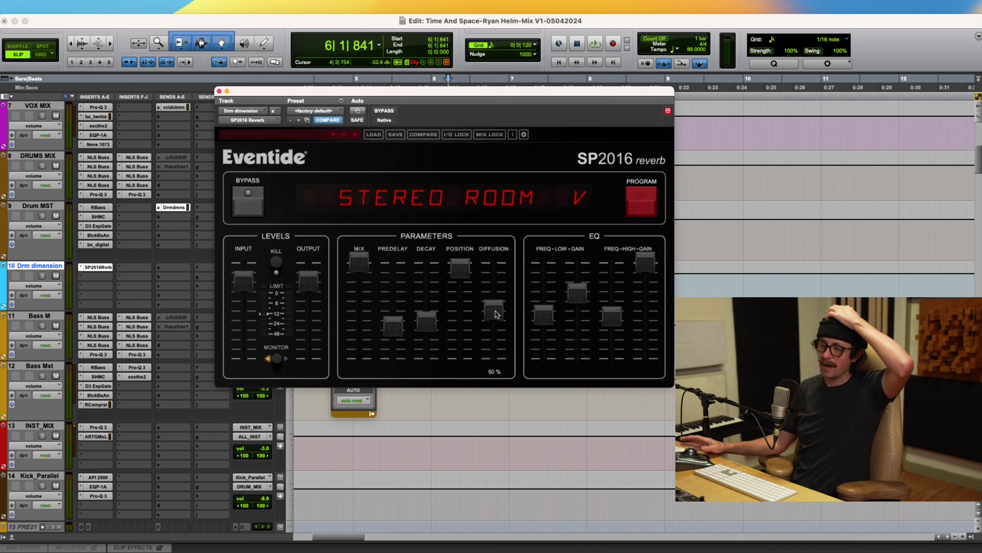
Step: Try the reverb's Diffusion at its minimum and maximum, then set it back to 50%
left_click_drag(495, 314, 516, 395)
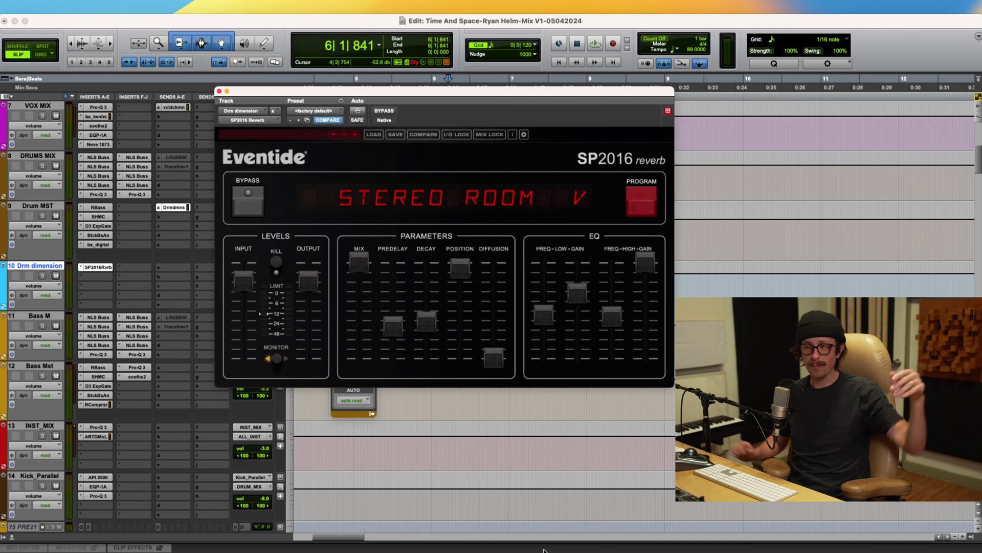
left_click_drag(494, 358, 494, 177)
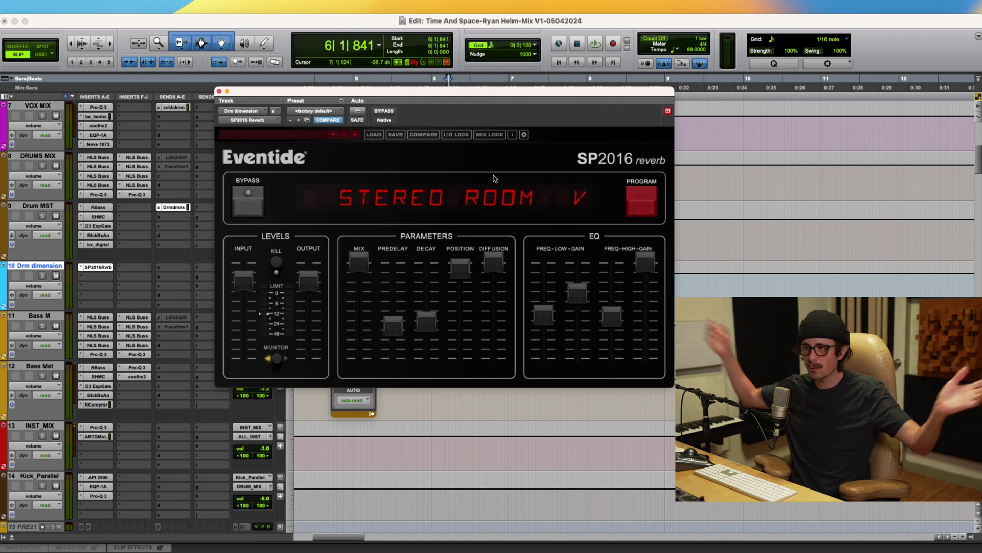
left_click_drag(495, 265, 506, 309)
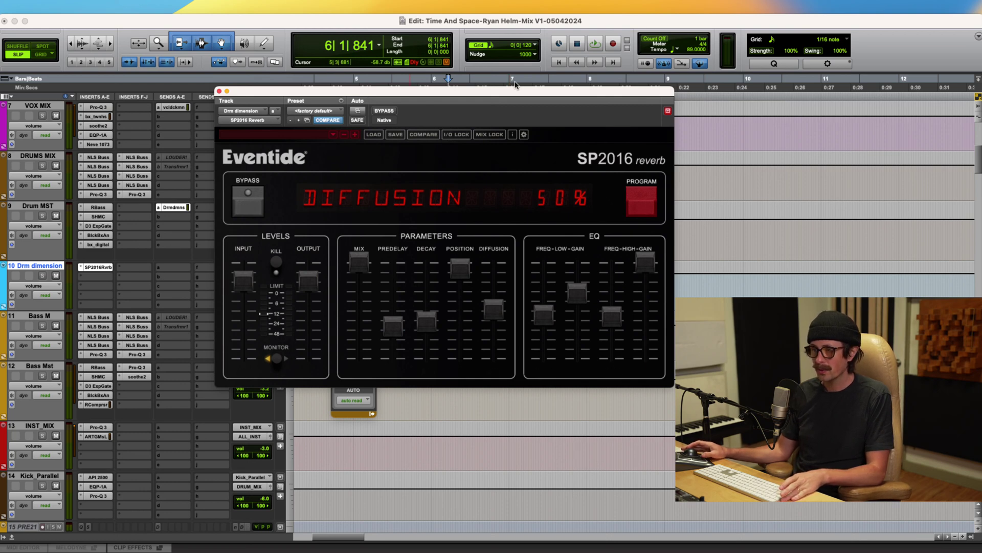
Step: Play the session while raising Drum MST's send to Drm dimension to -7.0 dB, then stop playback
left_click(254, 105)
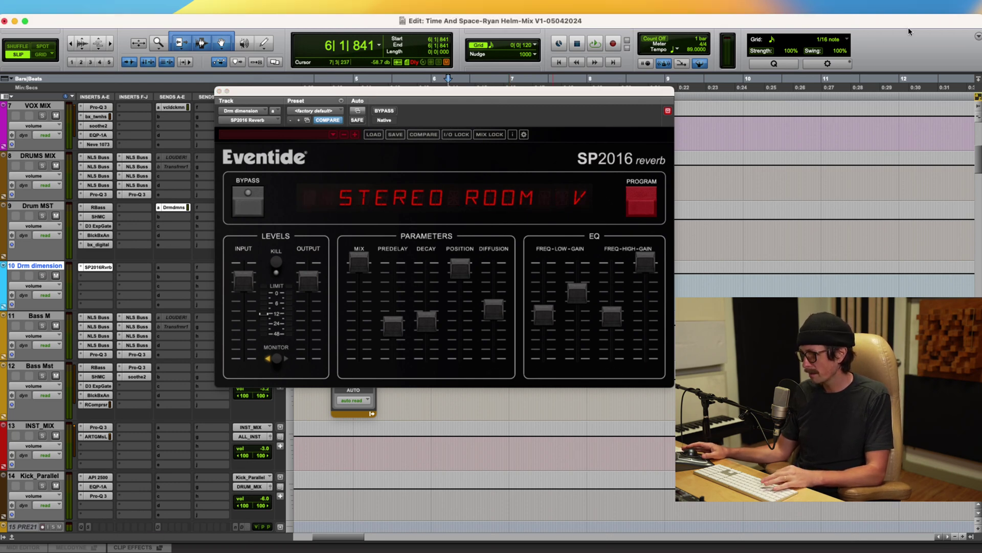
key("space")
left_click_drag(255, 105, 373, 87)
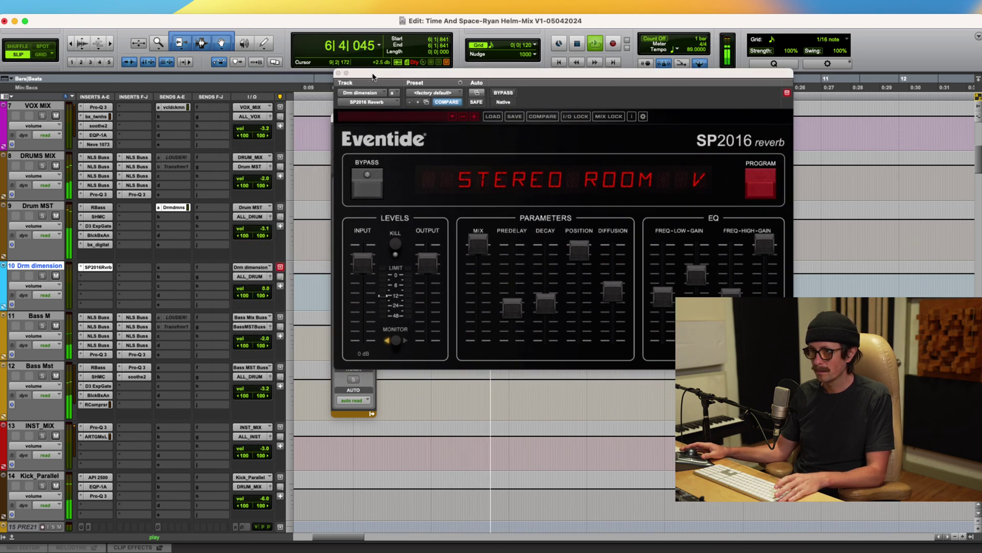
left_click(173, 207)
left_click_drag(345, 338, 345, 274)
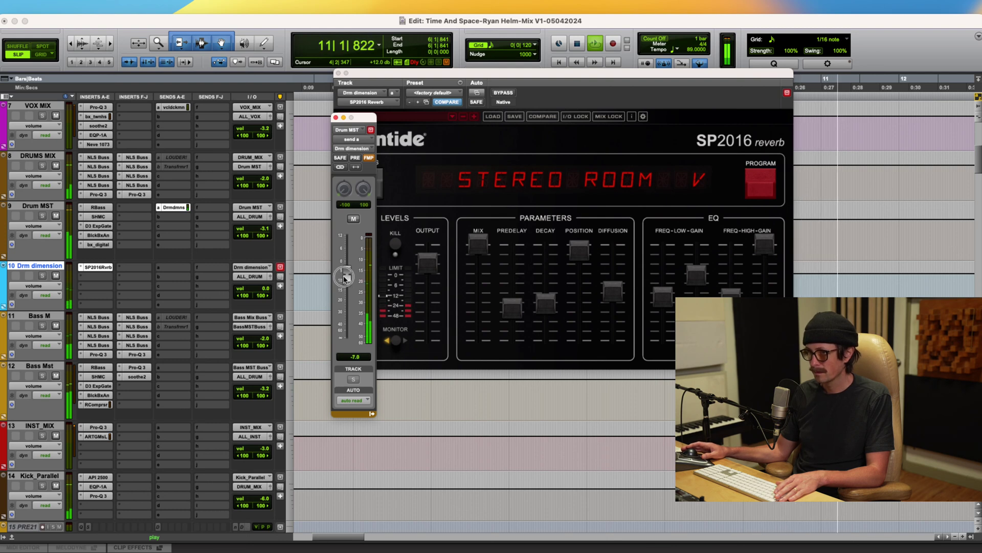
left_click(578, 250)
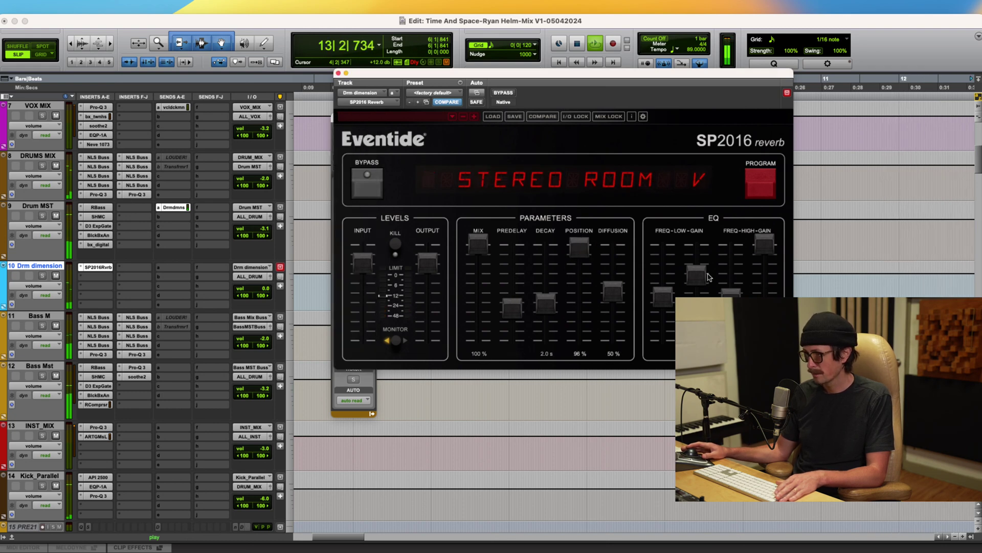
key("space")
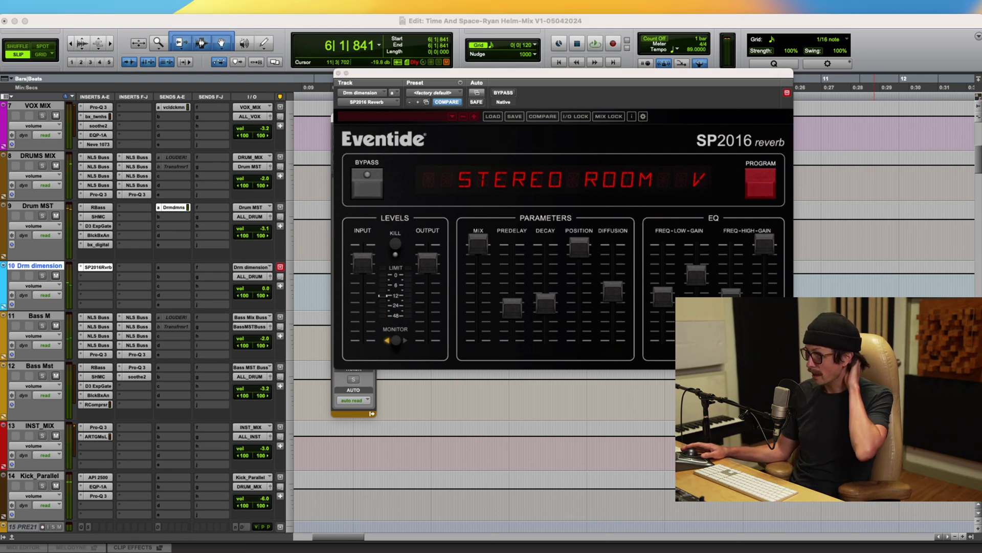
left_click(561, 80)
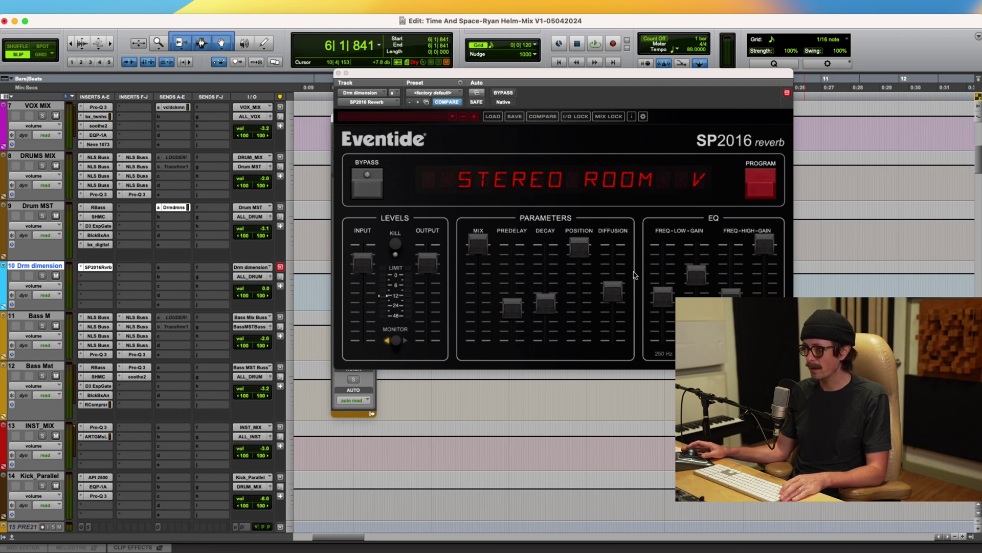
Step: Raise the reverb's low EQ frequency, reduce its low gain, and set High Rolloff to 4.0 and High Factor to -2
left_click_drag(664, 297, 735, 291)
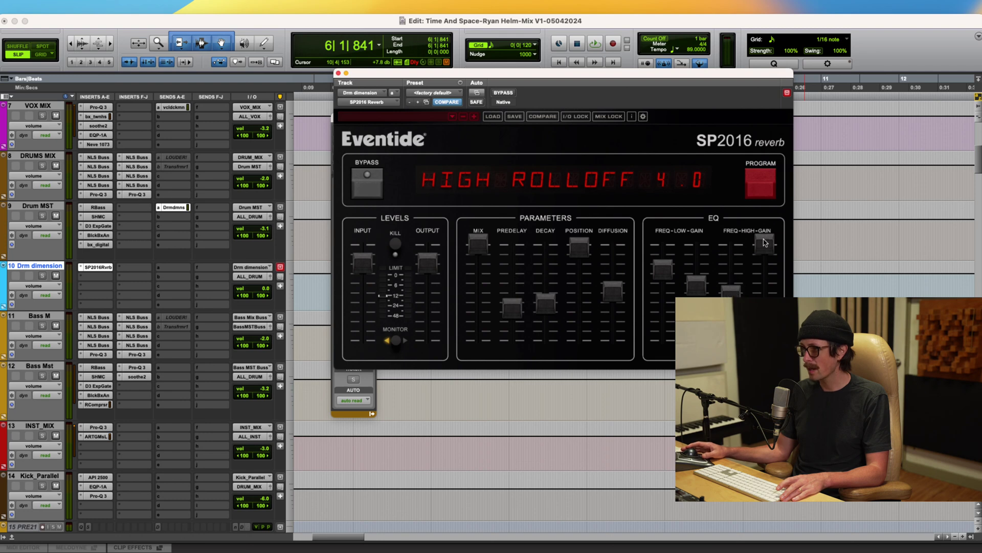
left_click_drag(765, 243, 764, 263)
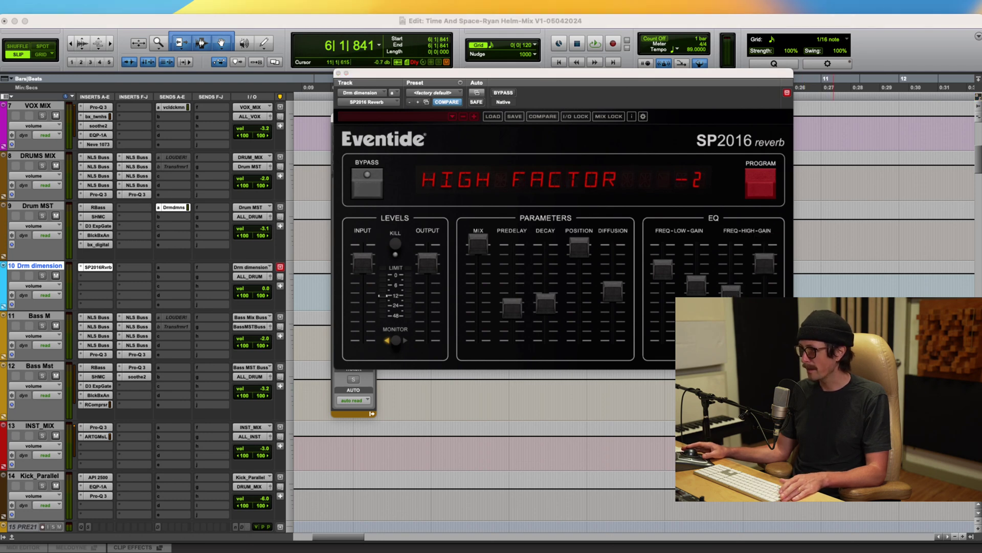
left_click(786, 128)
Step: Start playback, reduce the reverb's high gain further and set High Rolloff to 5.0
key("space")
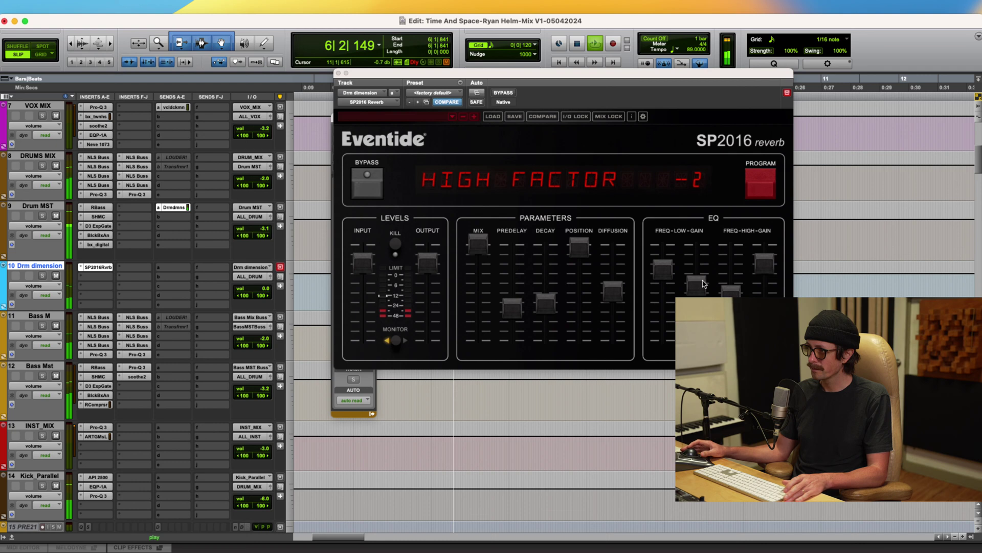
left_click_drag(765, 263, 734, 289)
left_click(734, 292)
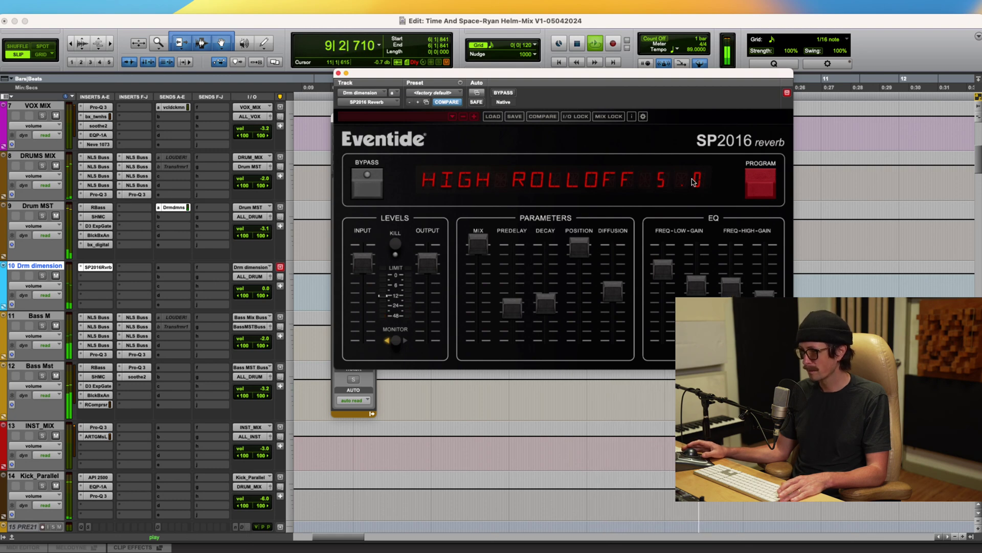
Step: Compare Drm dimension muted and unmuted, then set its reverb to 34 ms predelay, 1.7 s decay, 55% diffusion and 98% position
left_click(56, 276)
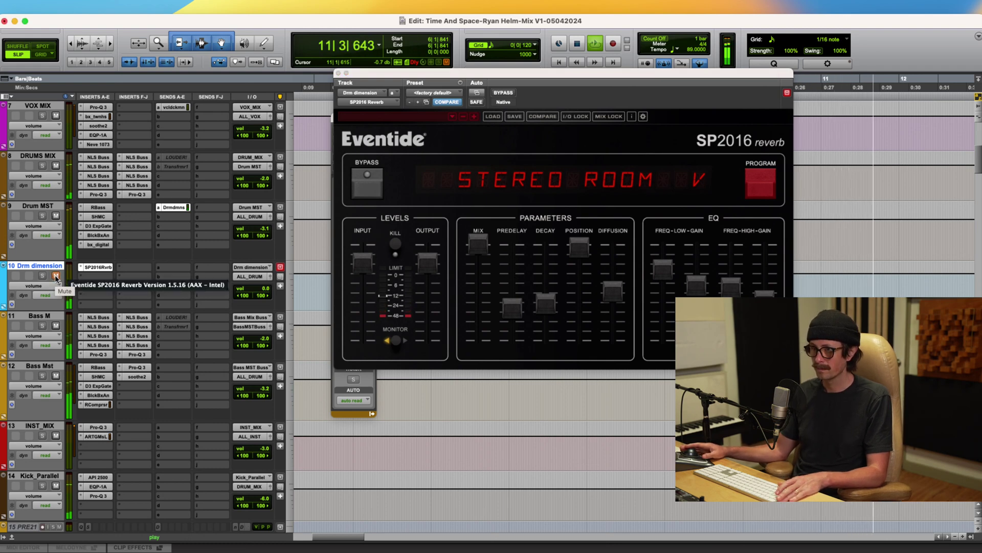
left_click(56, 277)
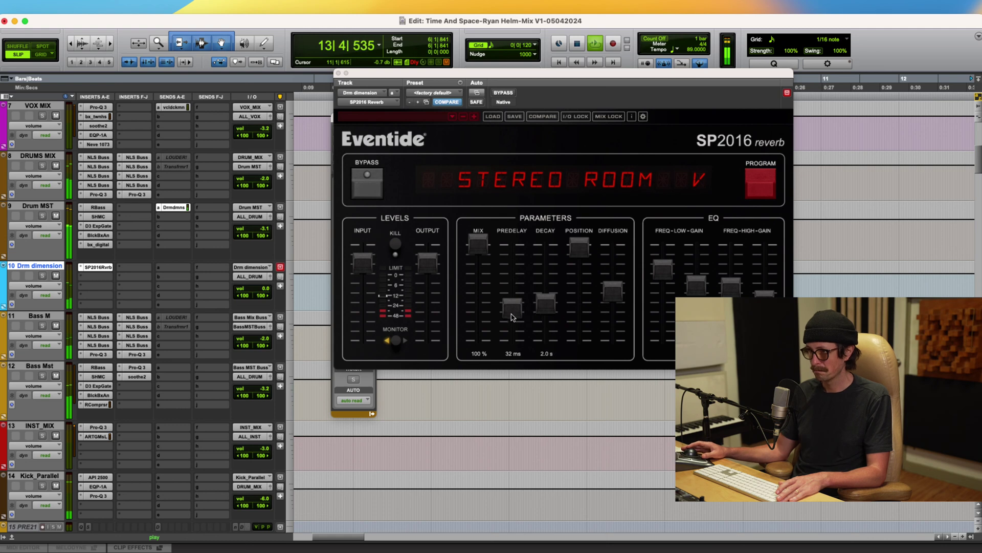
left_click_drag(513, 311, 513, 310)
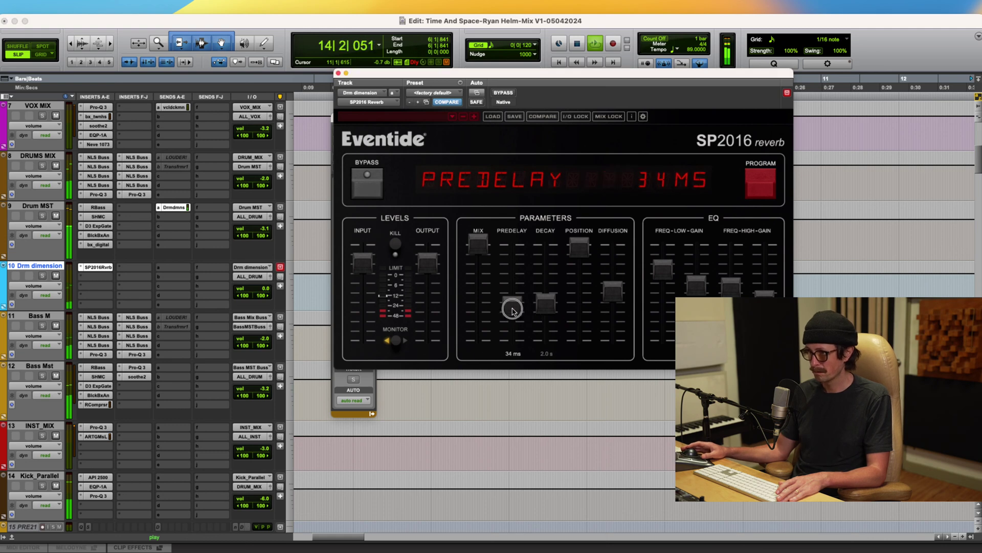
left_click(547, 308)
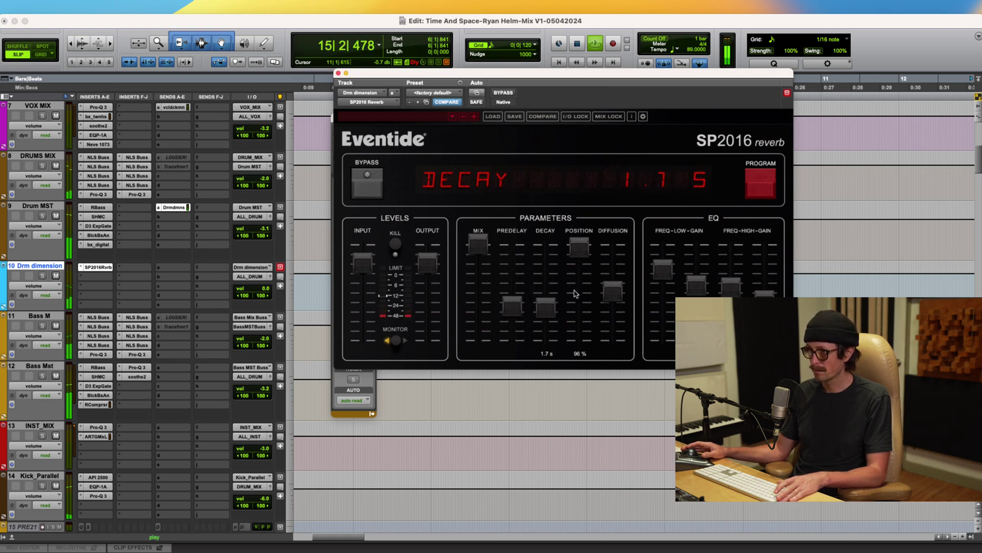
left_click_drag(604, 287, 608, 286)
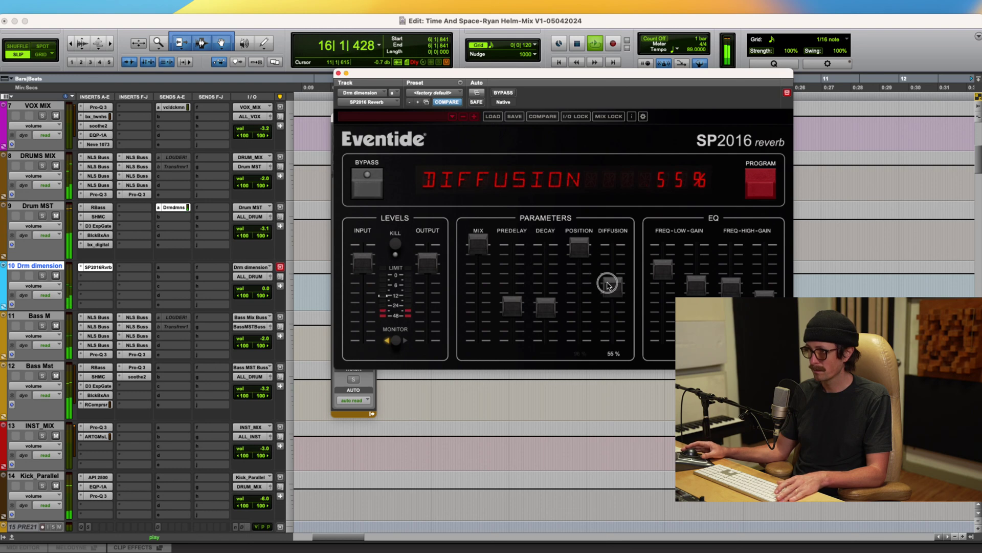
left_click_drag(586, 250, 586, 241)
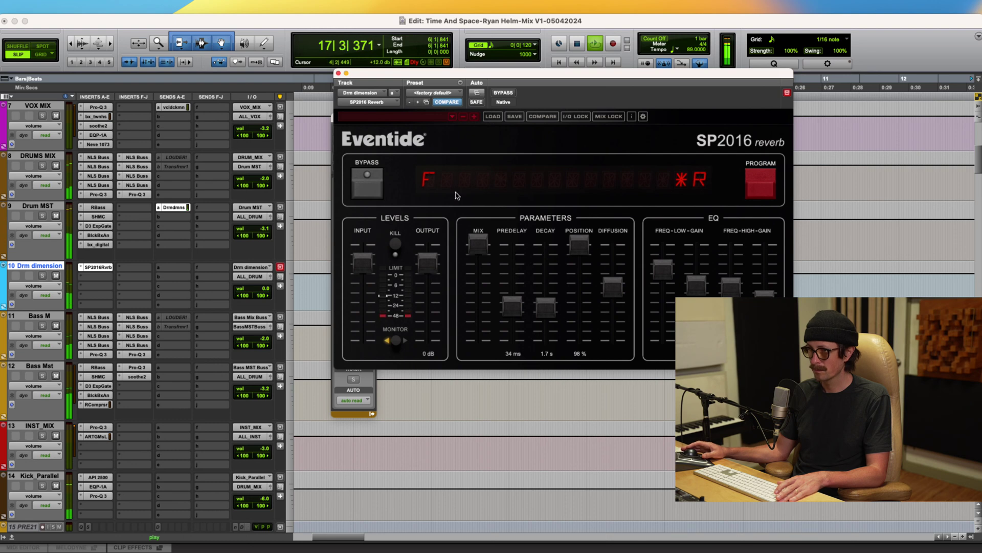
Step: Audition Drm dimension at different volumes, stop playback, set its volume to -3.0 dB and close the reverb
left_click(57, 277)
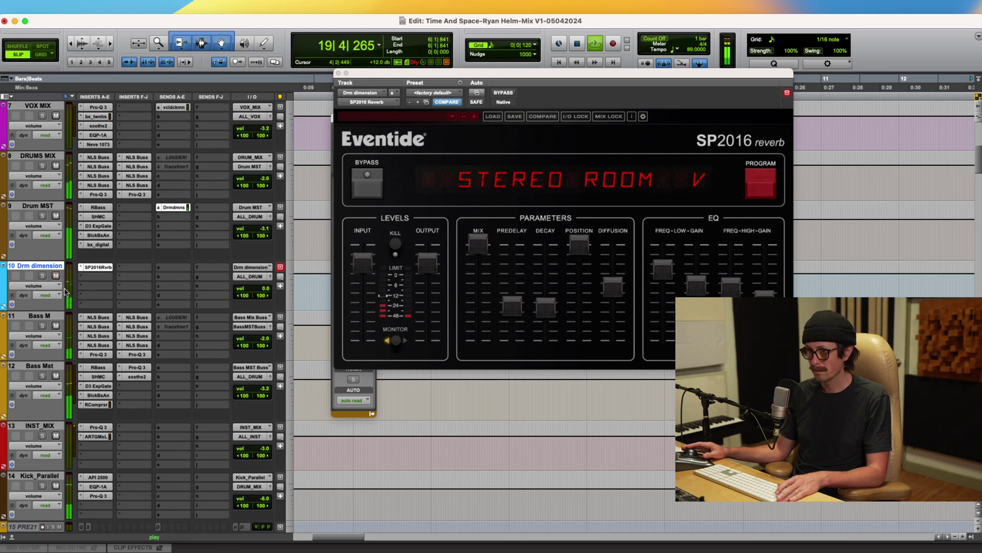
left_click_drag(260, 293, 262, 295)
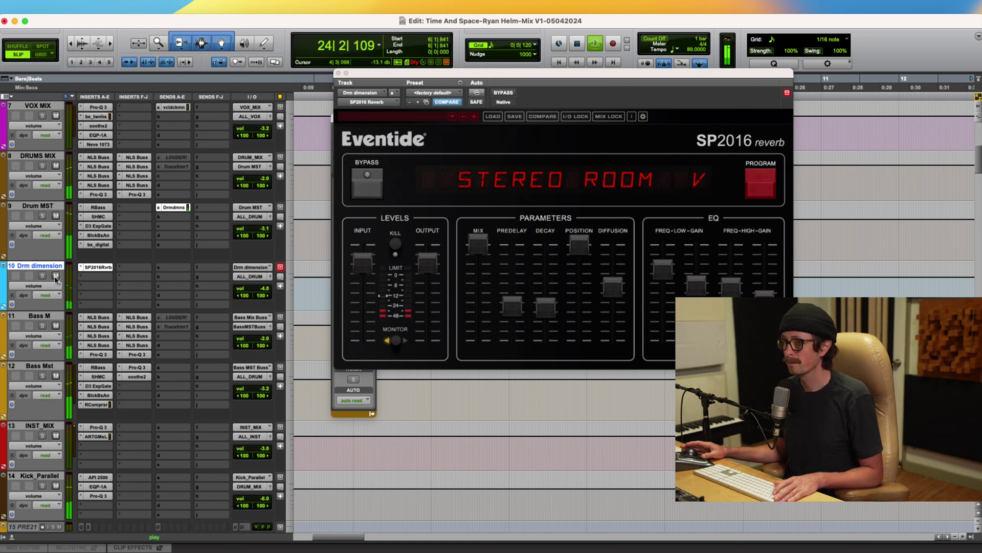
left_click(262, 290)
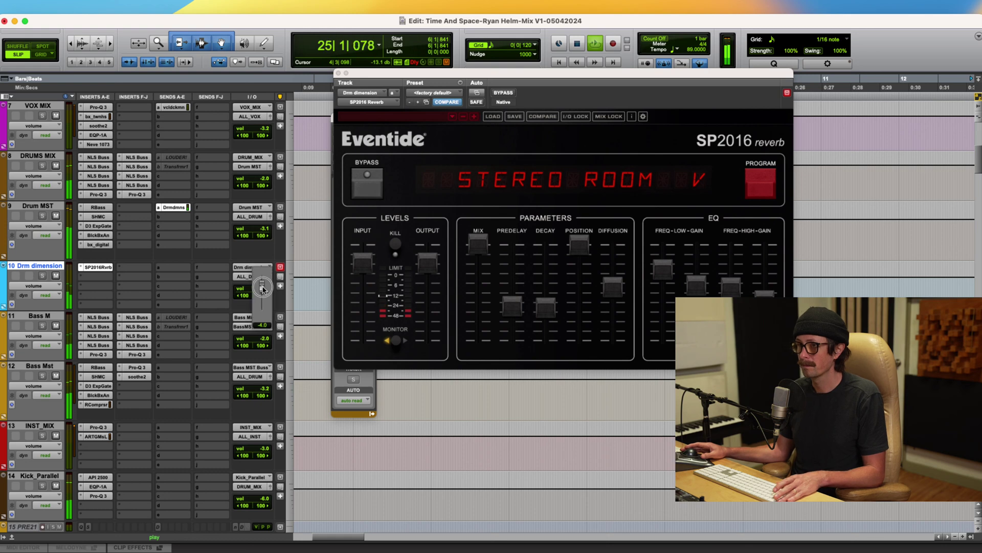
left_click_drag(264, 285, 264, 279)
key("space")
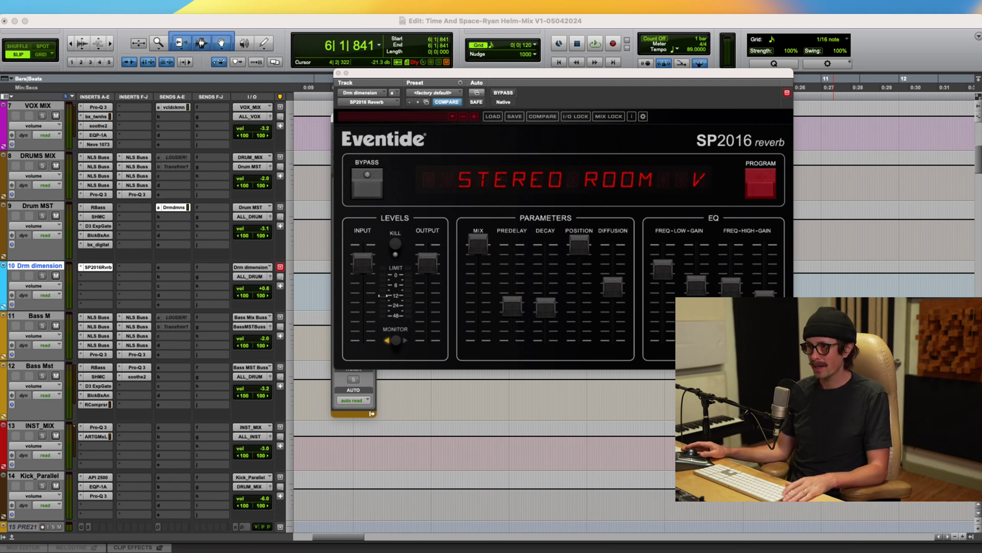
left_click(221, 43)
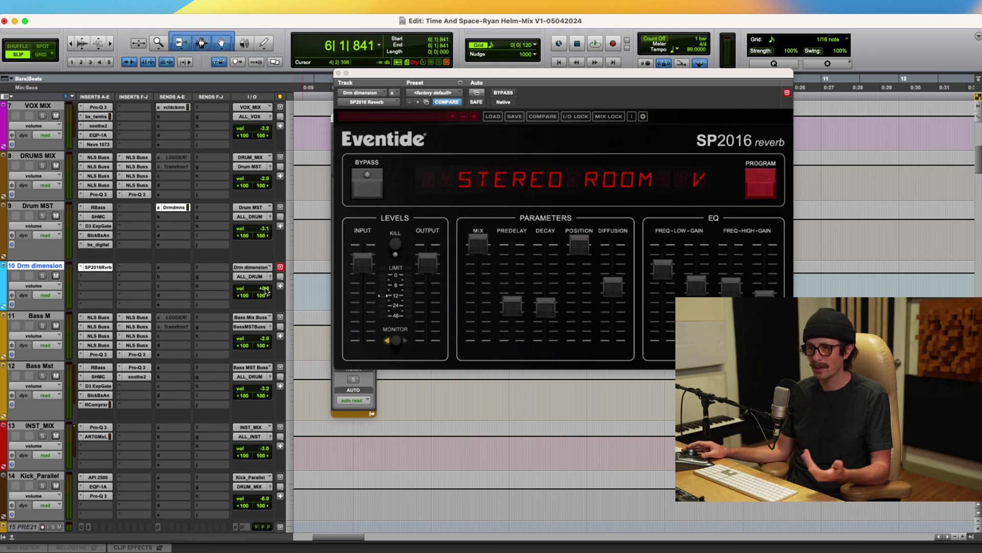
left_click_drag(264, 289, 266, 288)
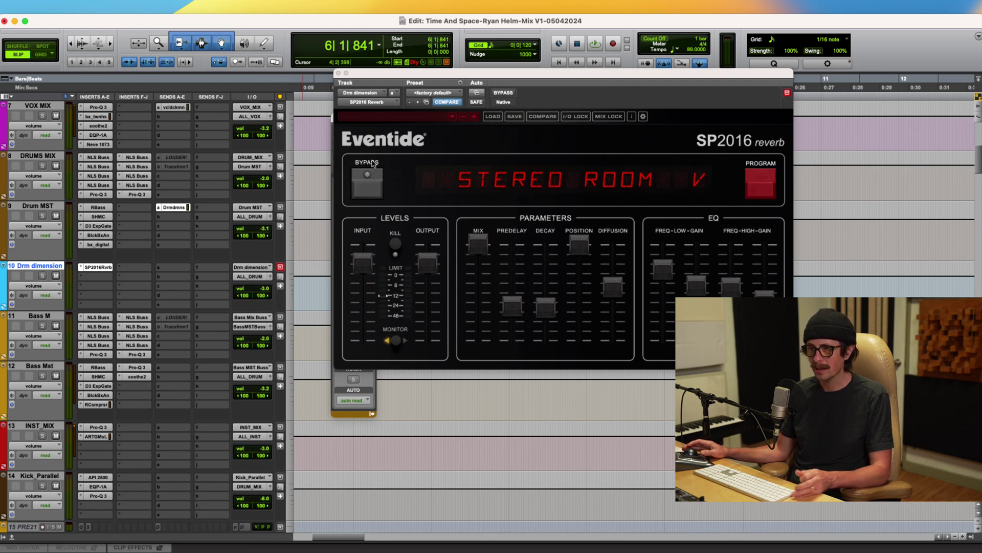
left_click(338, 74)
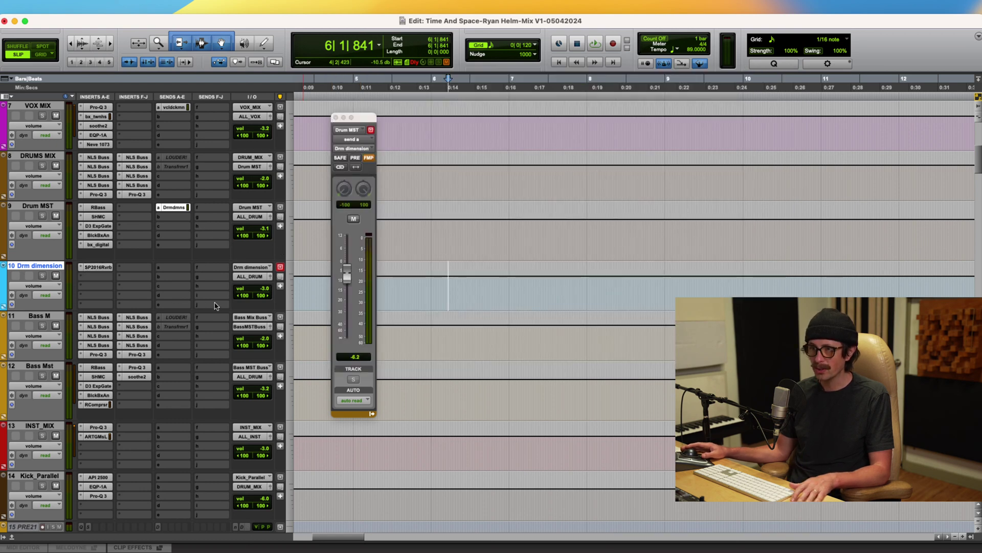
Step: Open Drum MST's Shadow Hills compressor and turn up the first channel's discrete threshold and optical threshold during playback
left_click(35, 207)
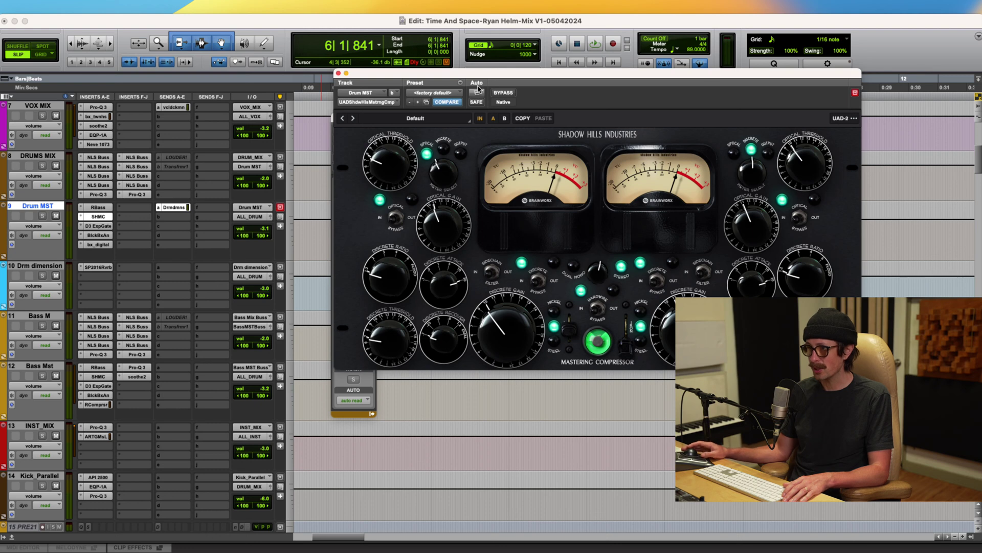
left_click_drag(543, 76, 364, 68)
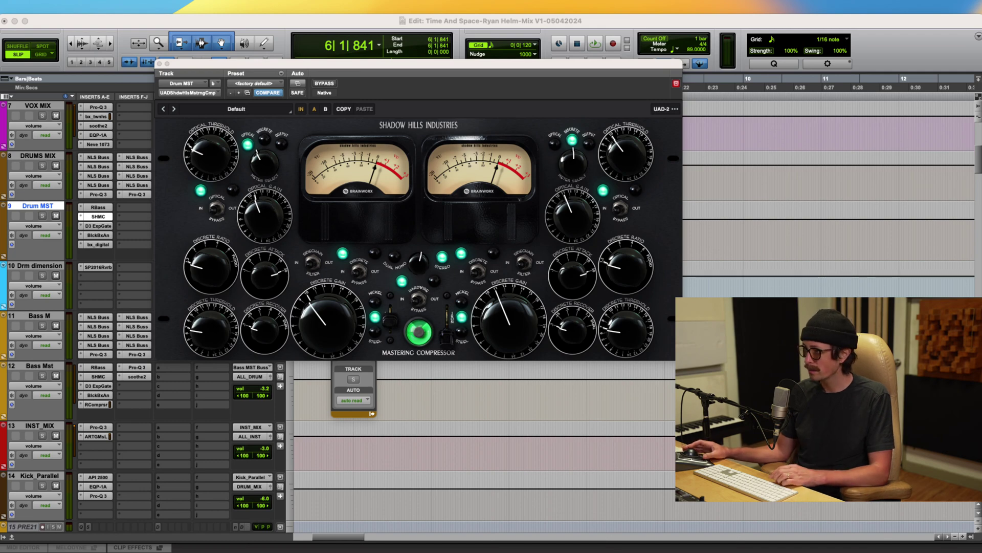
left_click(249, 257)
key("space")
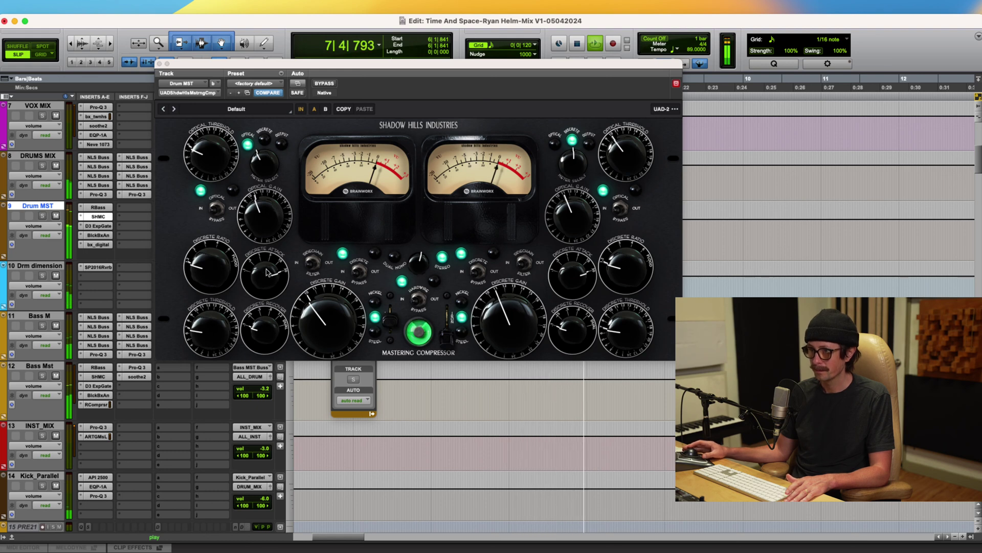
left_click(210, 330)
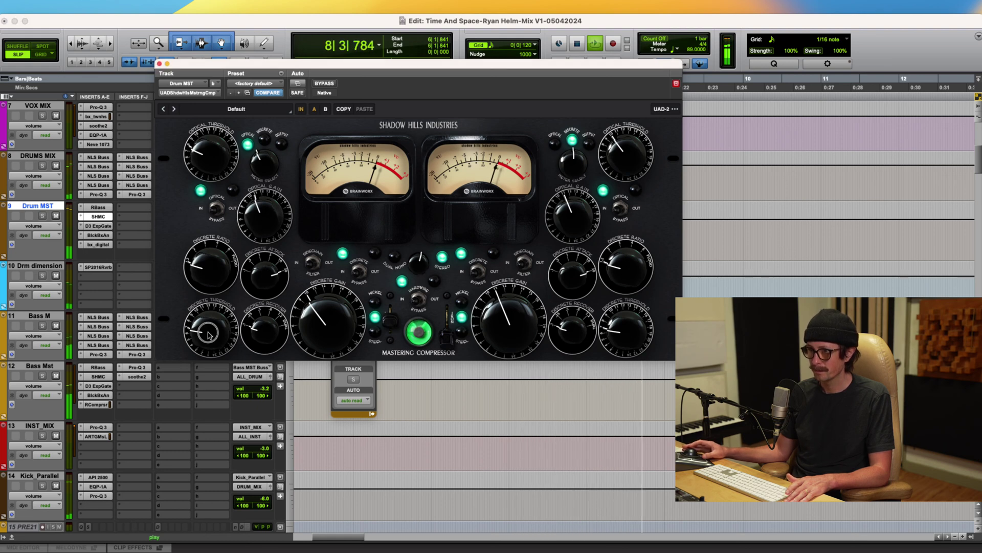
left_click_drag(207, 330, 209, 335)
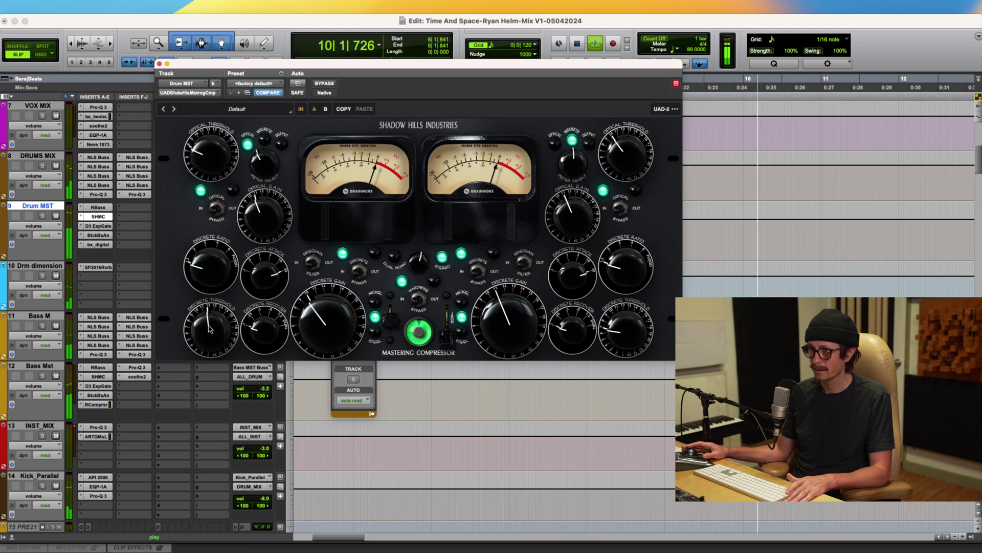
left_click_drag(214, 167, 214, 144)
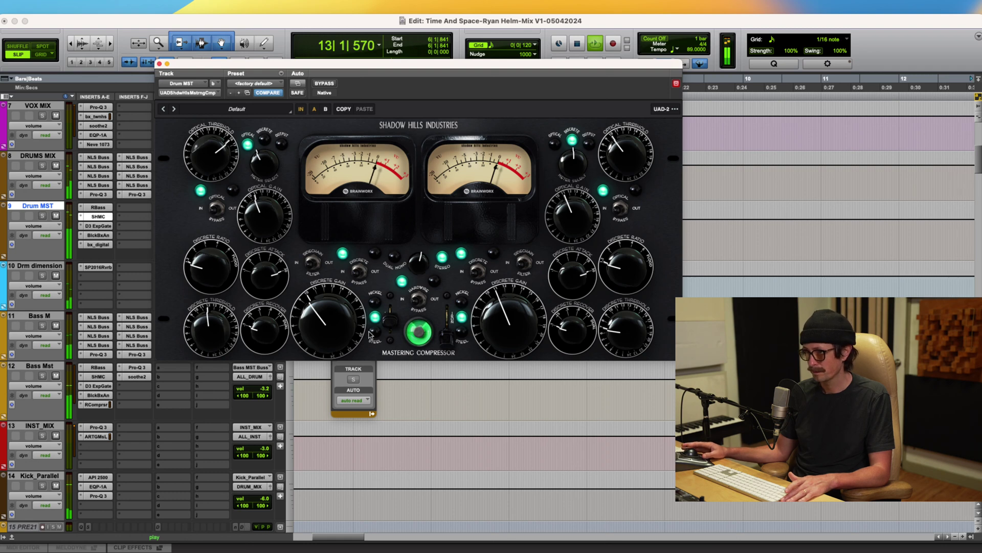
Step: Try the Steel transformer on the Shadow Hills compressor during playback, then return it to Iron
left_click(394, 320)
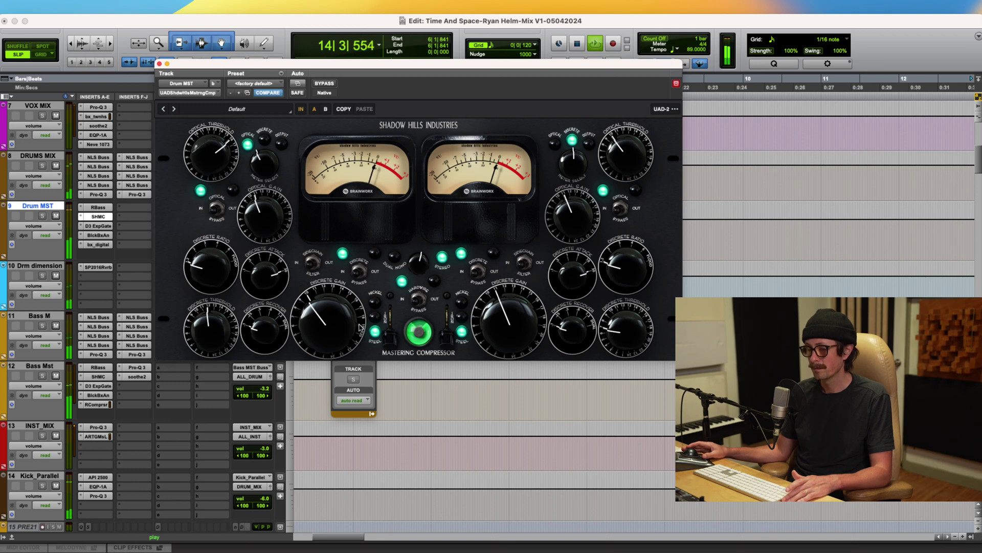
key("space")
key("space")
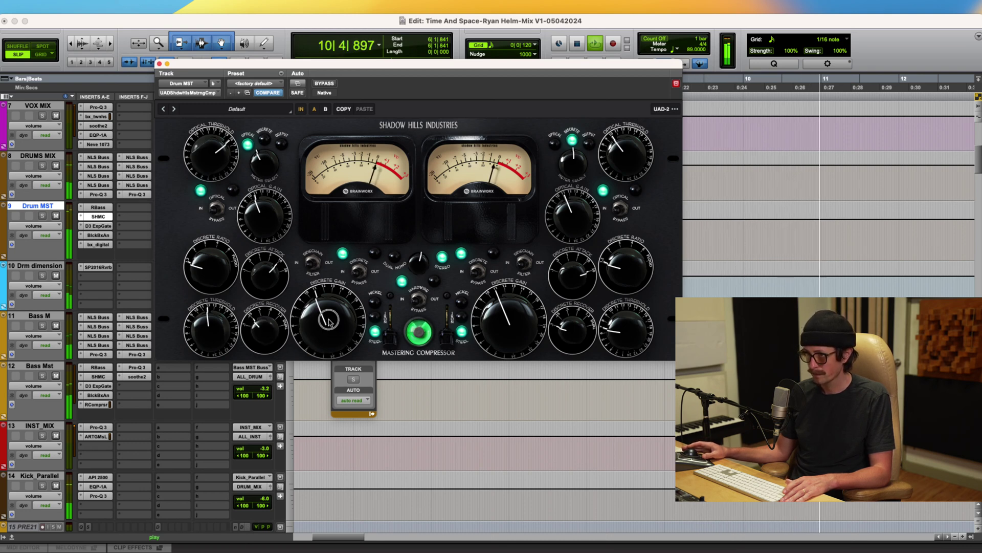
left_click(391, 333)
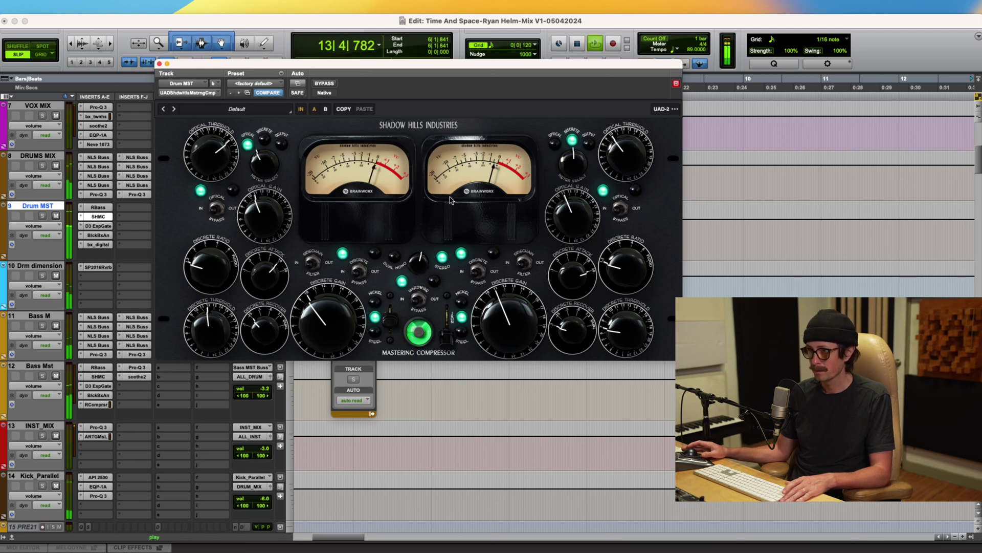
Step: Compare Drum MST with the Shadow Hills compressor bypassed and active, then close the compressor
left_click(323, 84)
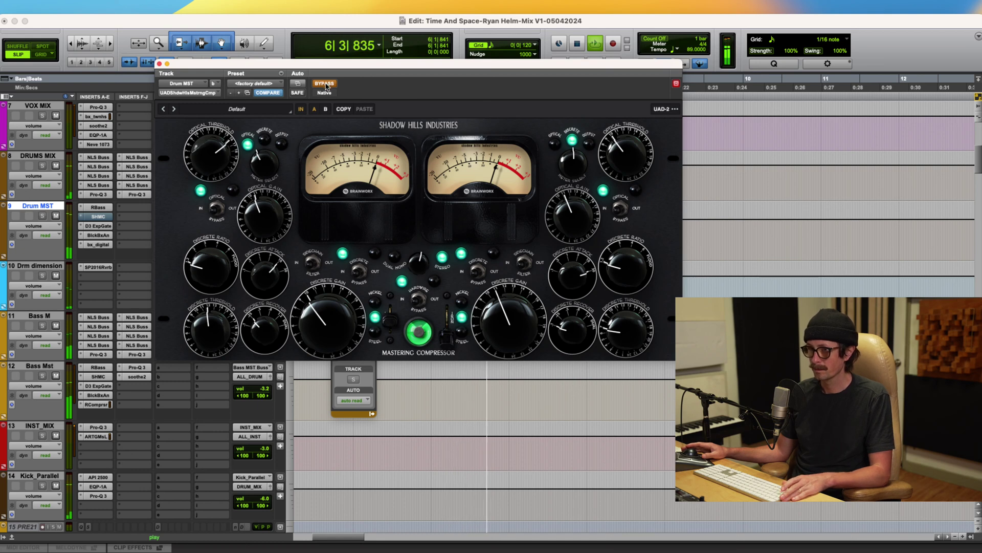
left_click(326, 85)
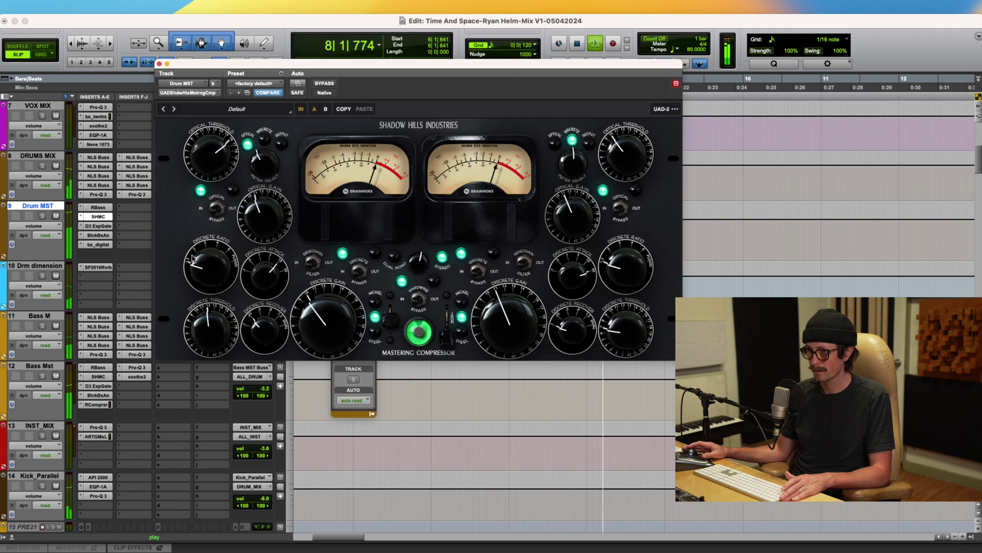
left_click(107, 217)
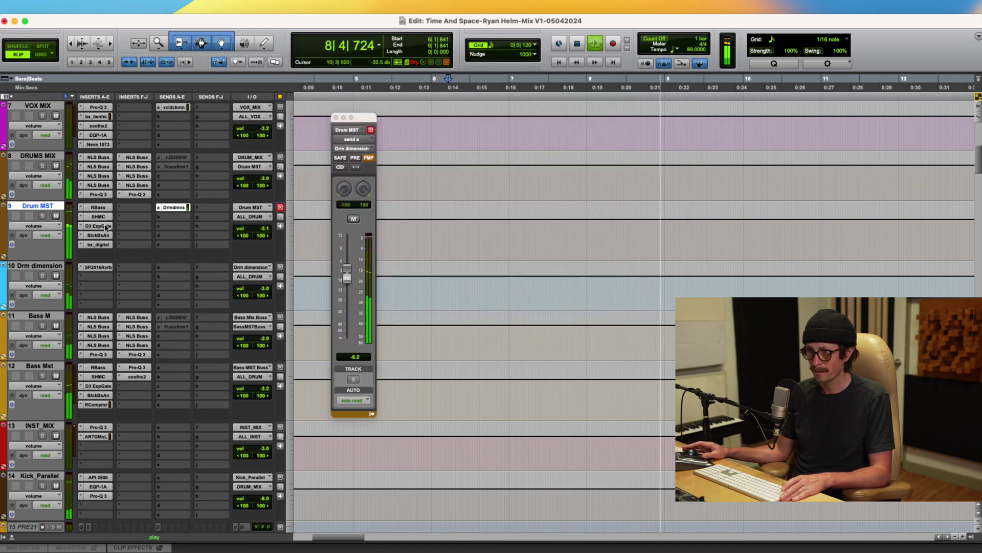
Step: Compare Drum MST with the Black Box HG-2 bypassed and active, then close the plug-in and send windows and stop playback
left_click(99, 235)
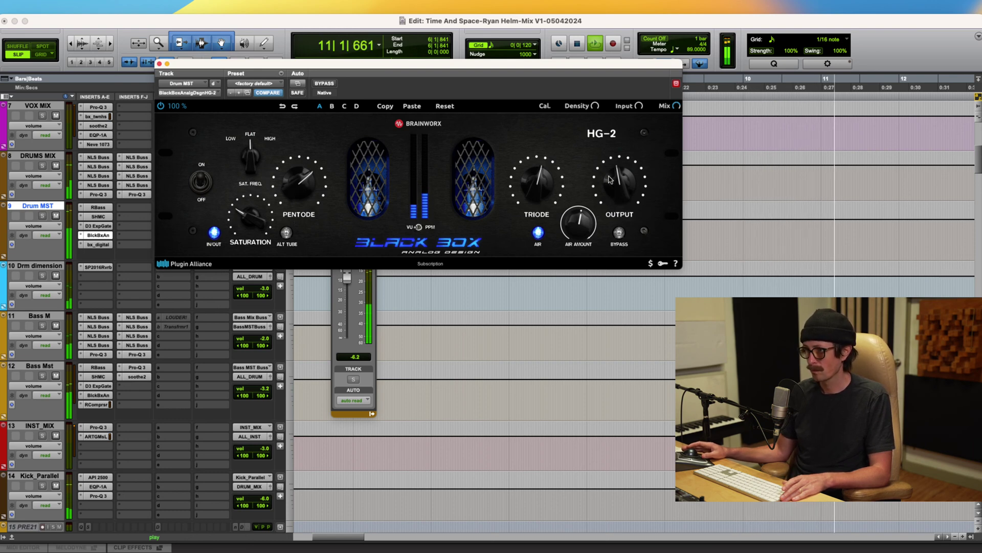
mouse_move(585, 228)
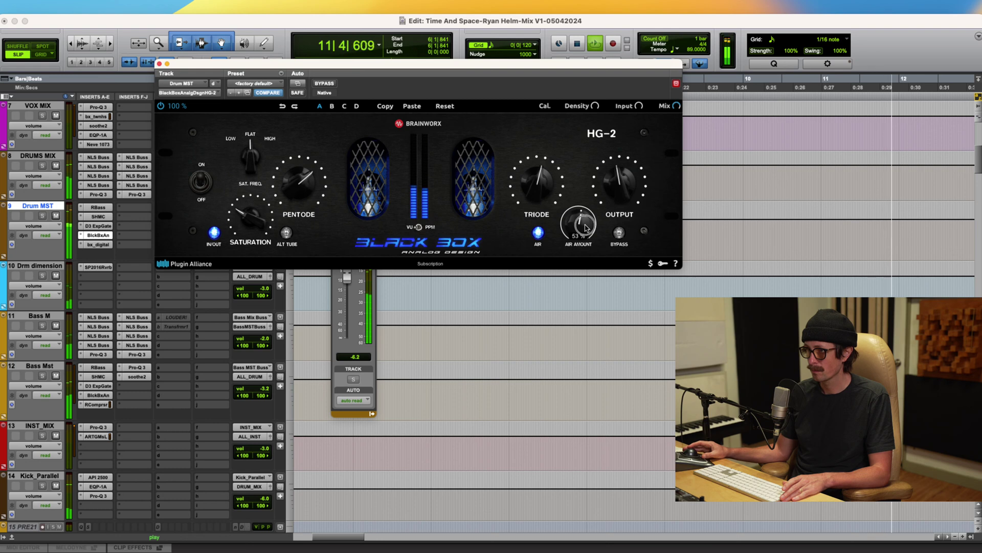
mouse_move(625, 179)
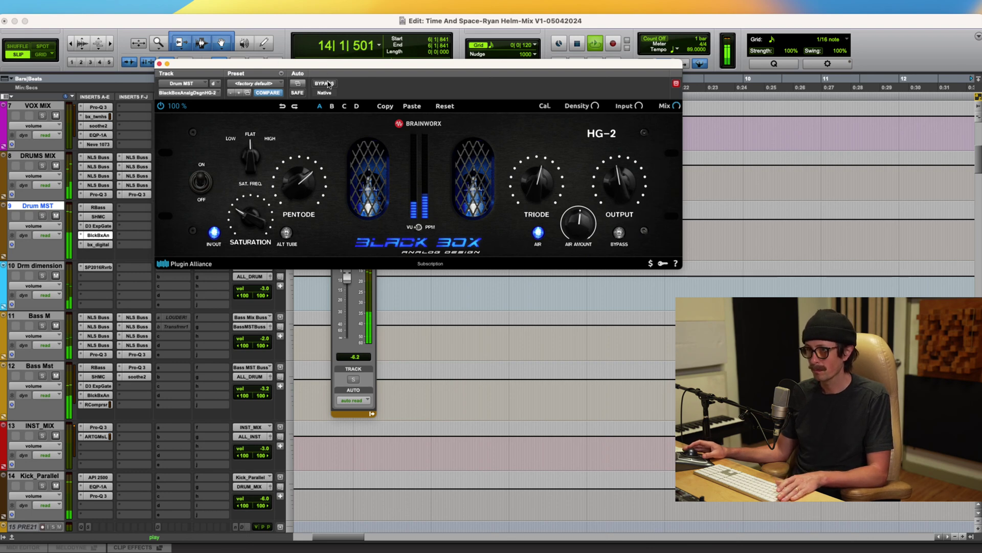
key("space")
key("space")
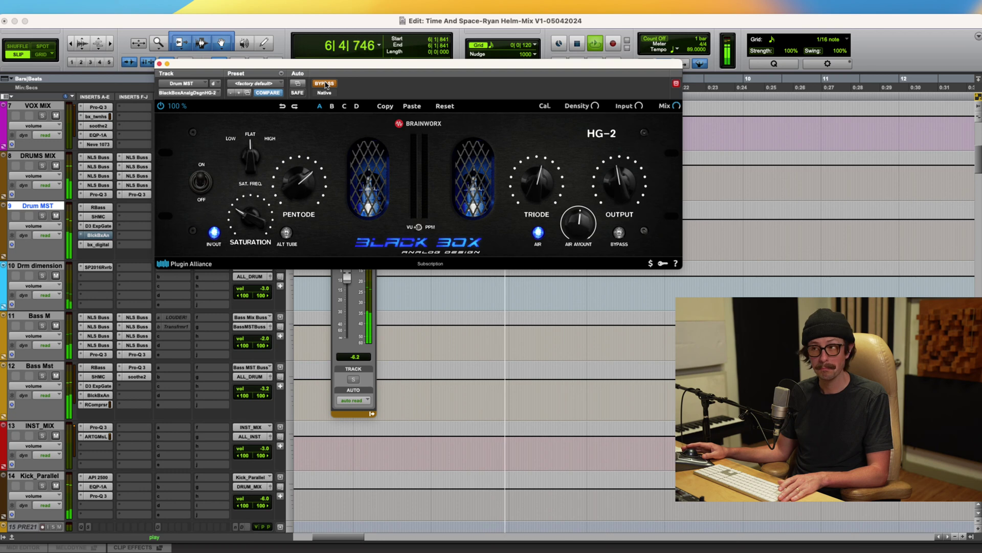
left_click(325, 84)
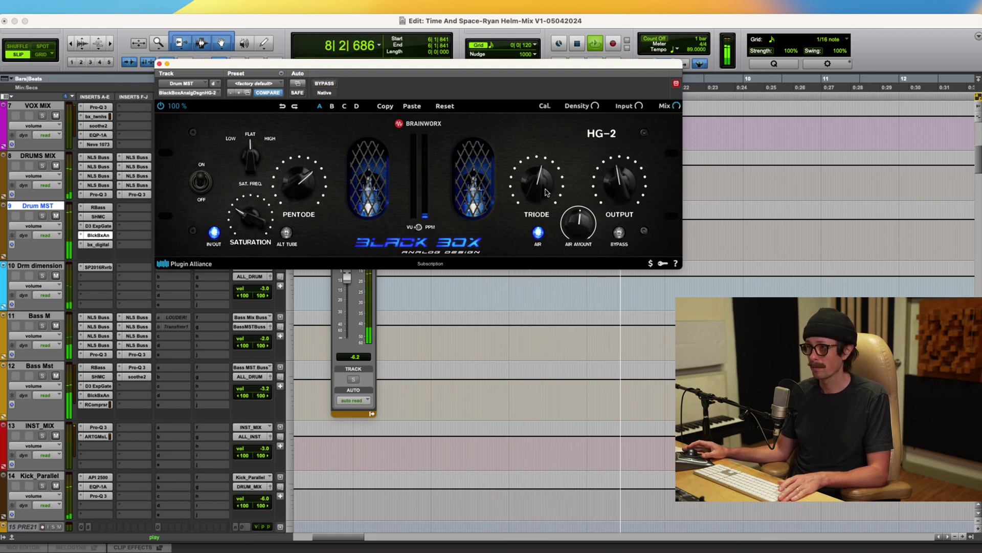
mouse_move(244, 217)
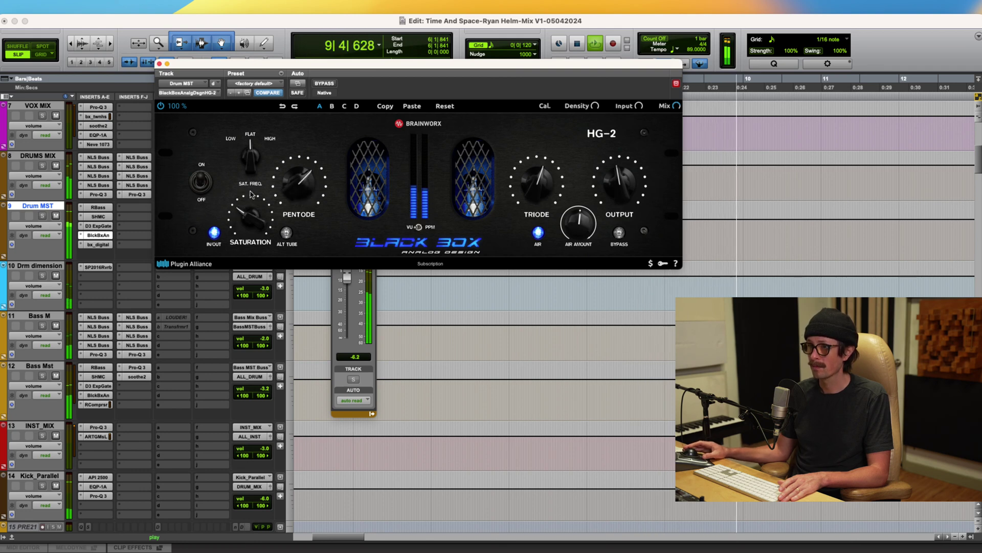
left_click(159, 64)
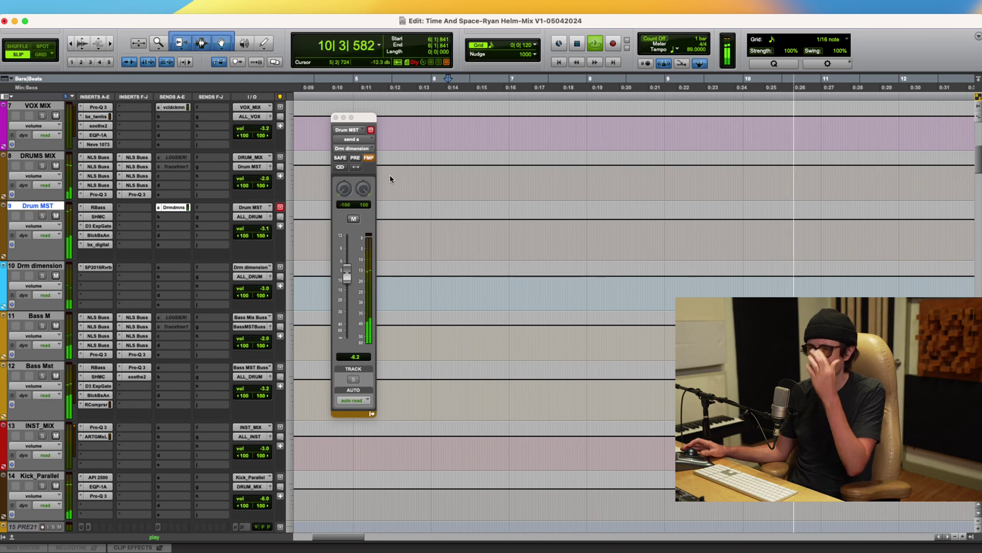
left_click(336, 118)
key("space")
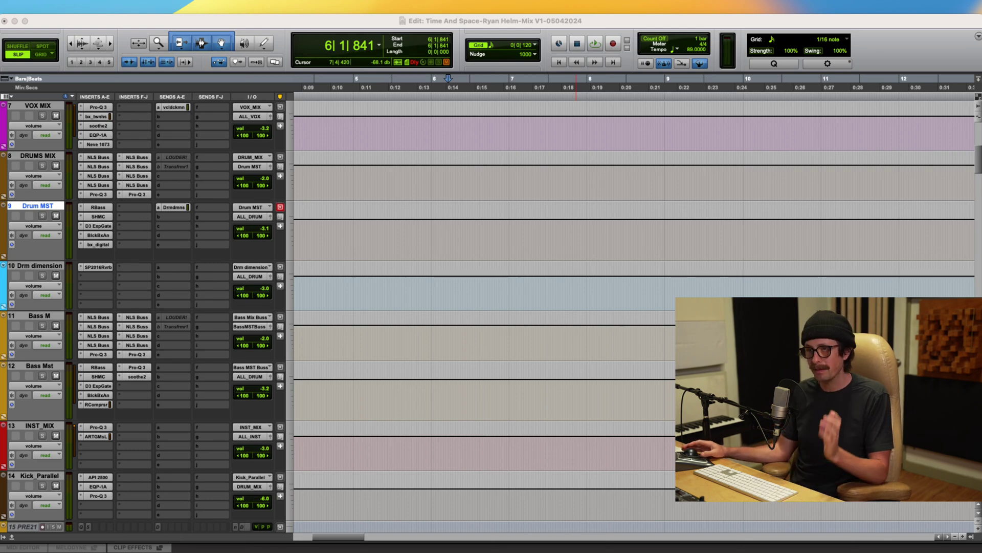
Step: Insert the Pulsar Primavera spring reverb on the Bass track, directly after the 1176LN compressor
left_click(317, 136)
scroll(448, 204, "down", 4)
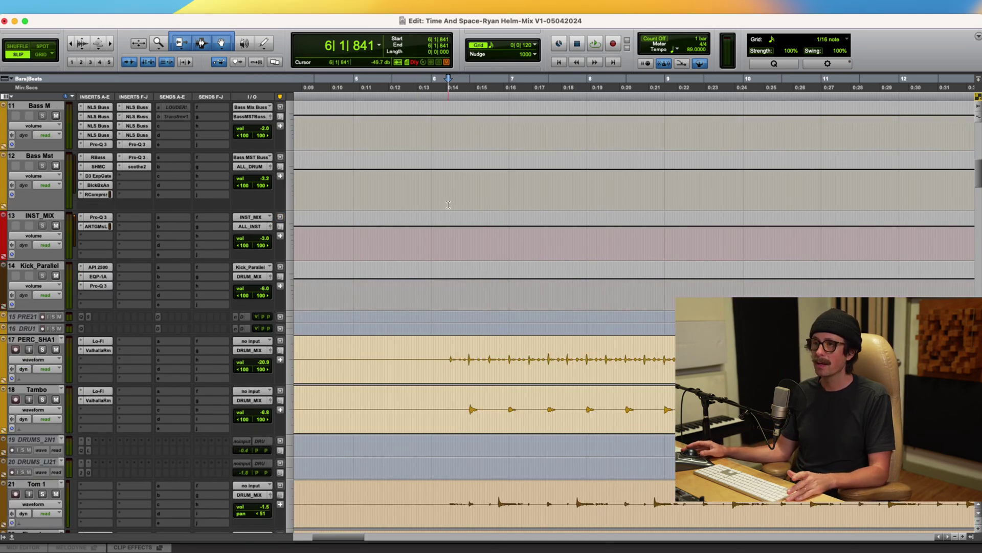
scroll(481, 215, "down", 10)
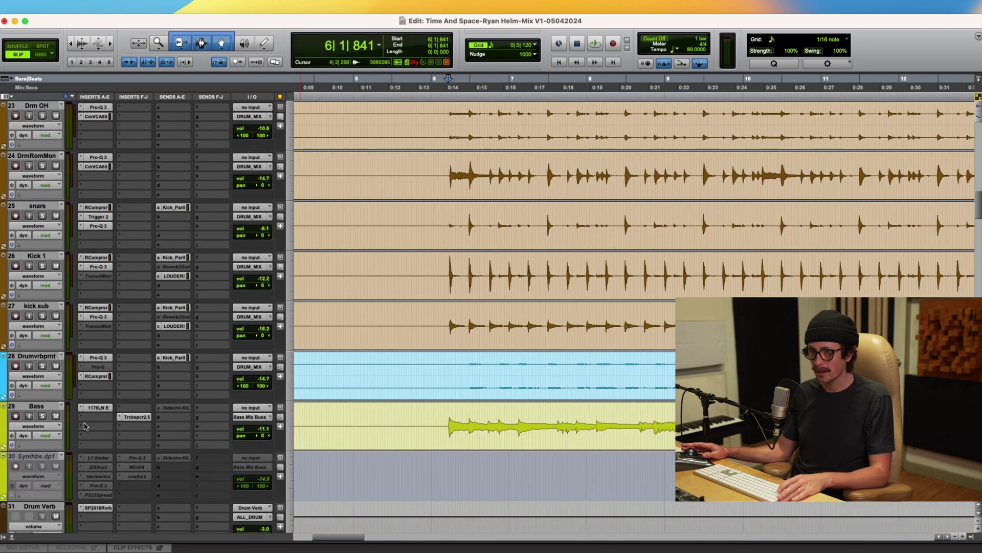
mouse_move(88, 419)
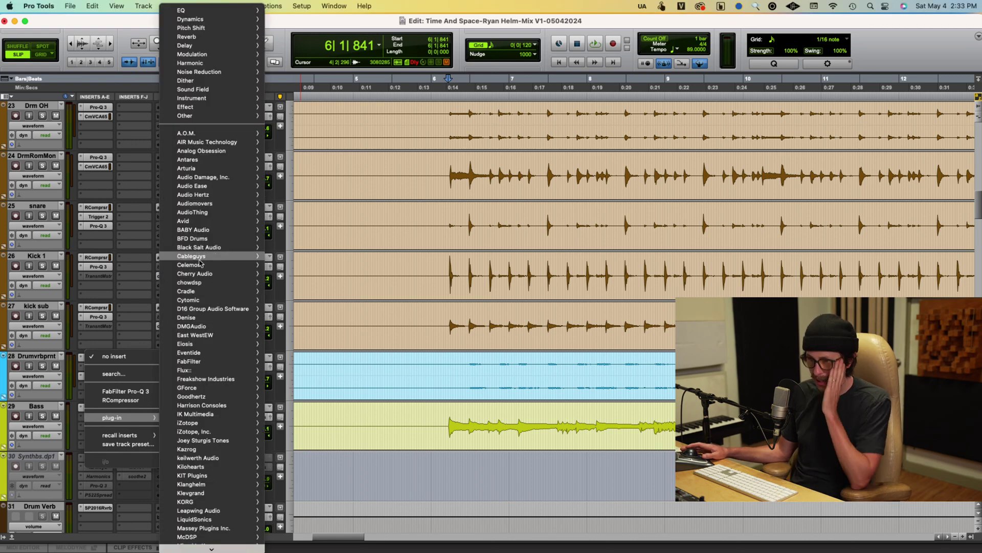
mouse_move(228, 472)
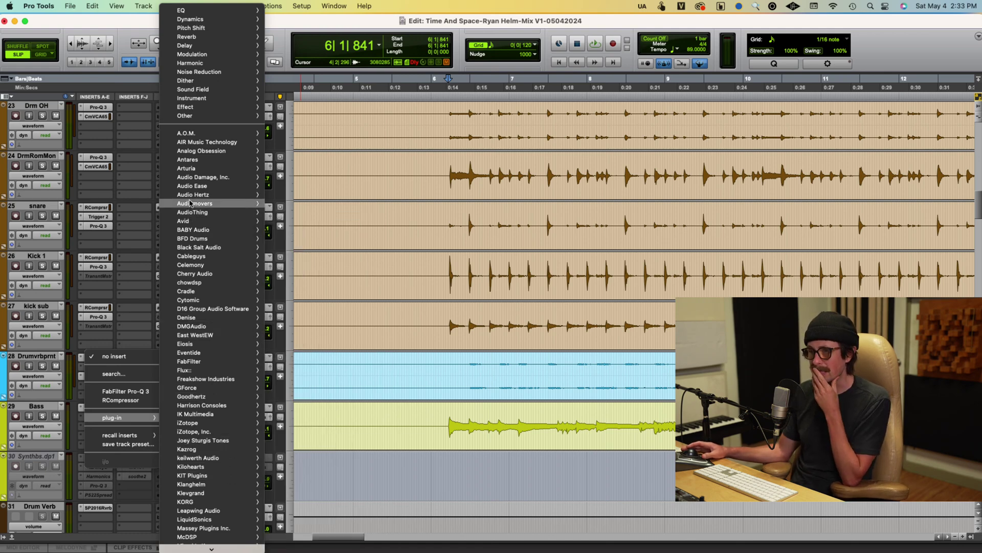
mouse_move(216, 159)
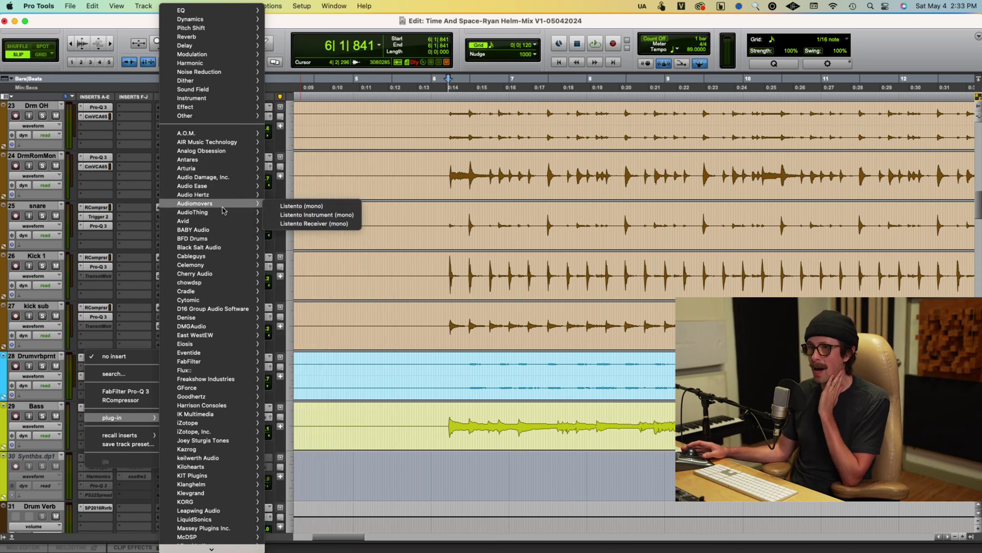
mouse_move(224, 214)
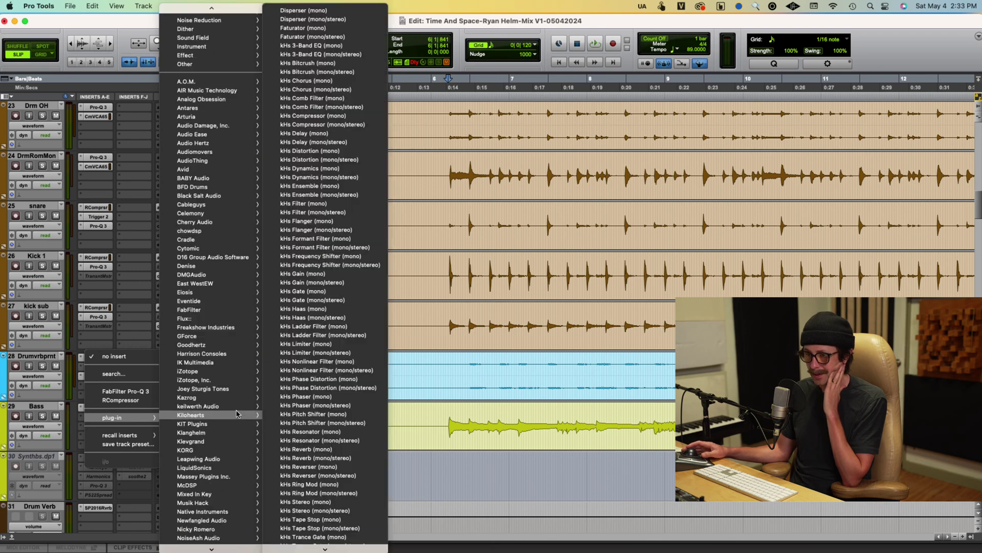
scroll(223, 460, "down", 5)
scroll(224, 460, "down", 3)
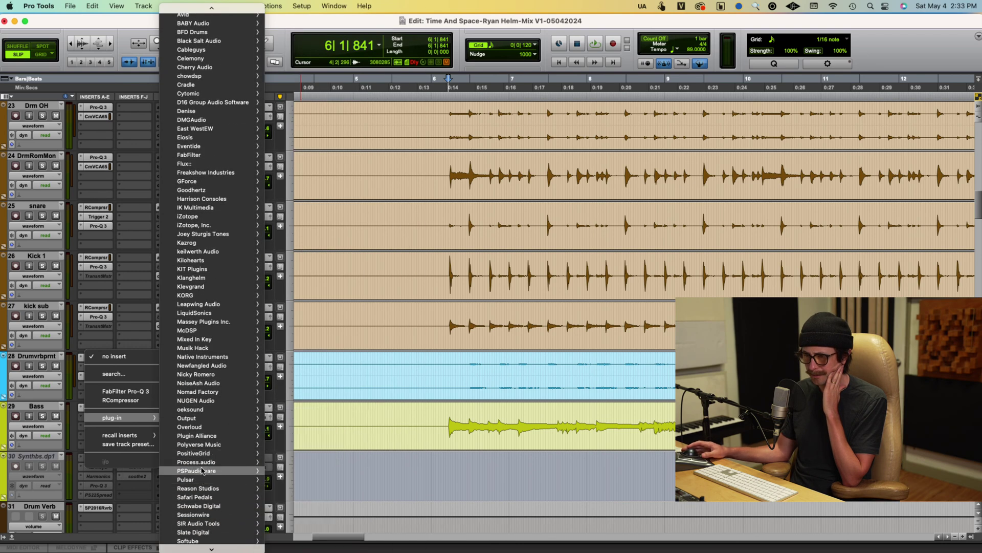
mouse_move(205, 434)
scroll(205, 435, "down", 1)
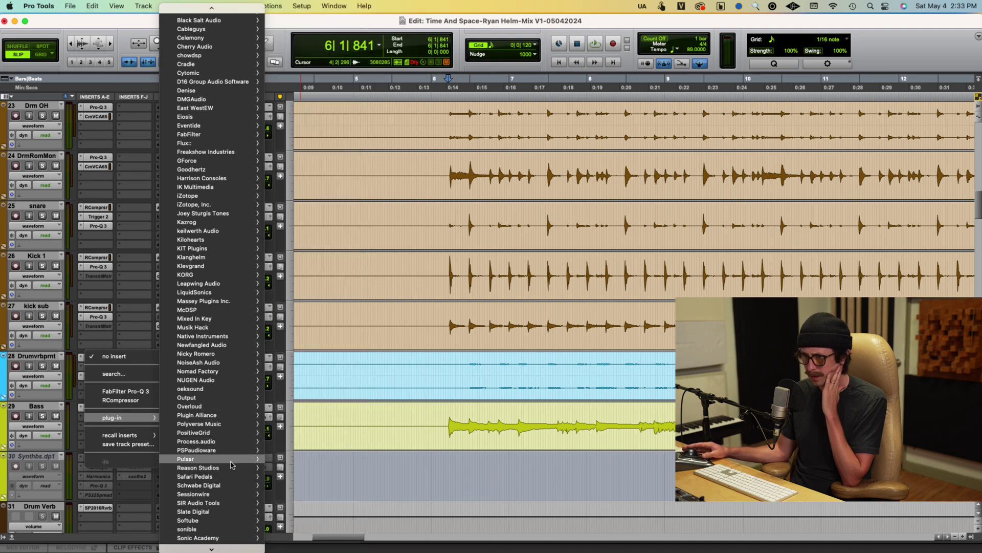
mouse_move(258, 459)
left_click(322, 497)
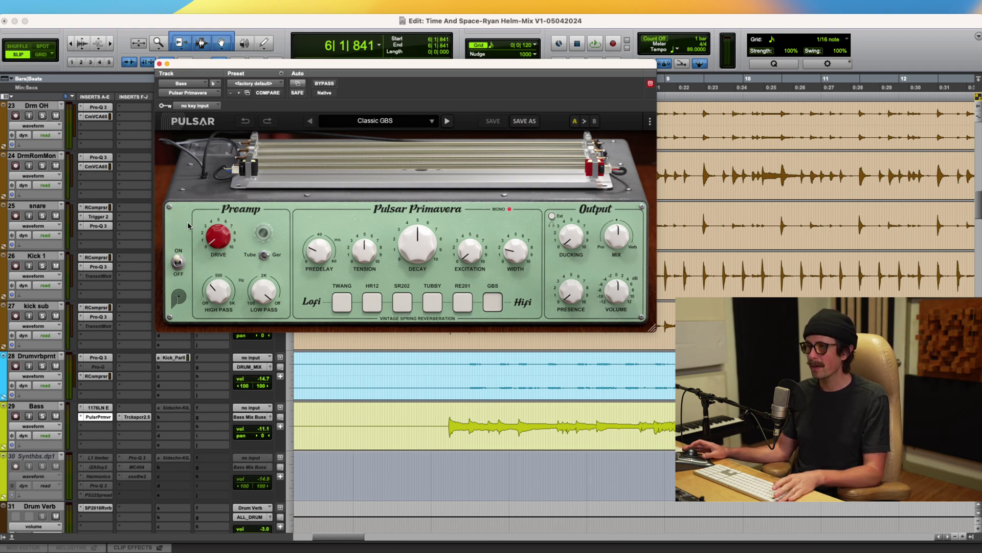
Step: Switch the Primavera preamp to Tube and raise Drive to 4.20 during playback
left_click(263, 256)
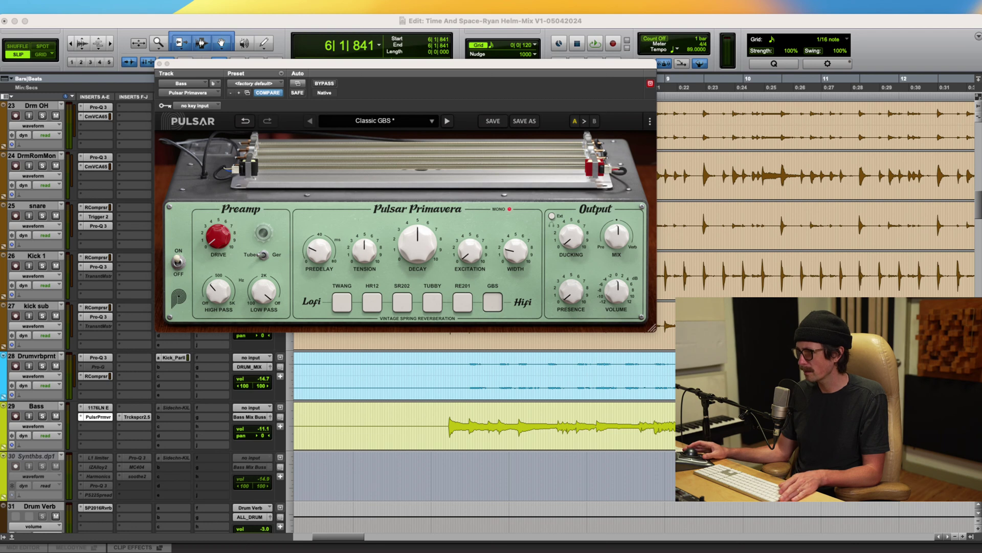
left_click(366, 316)
key("space")
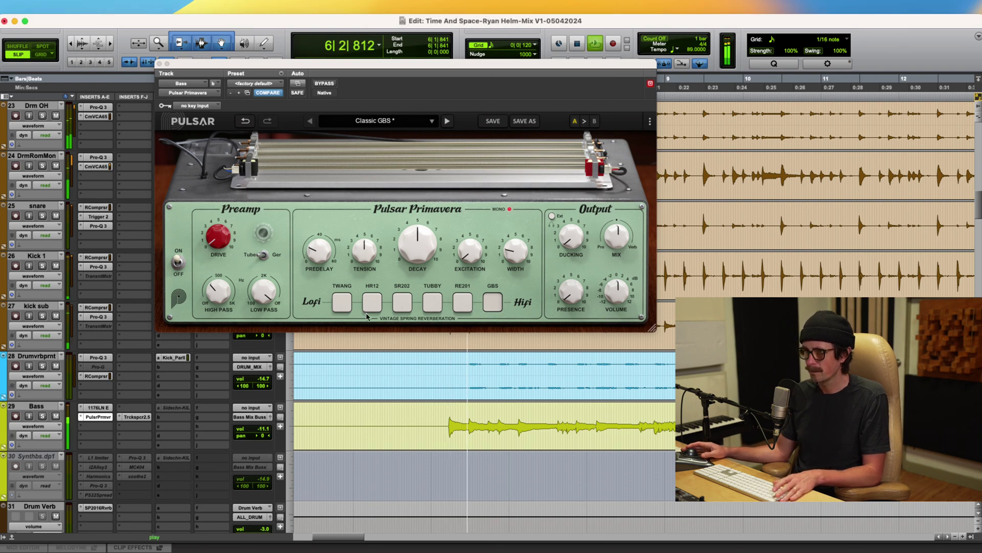
left_click_drag(225, 255, 211, 197)
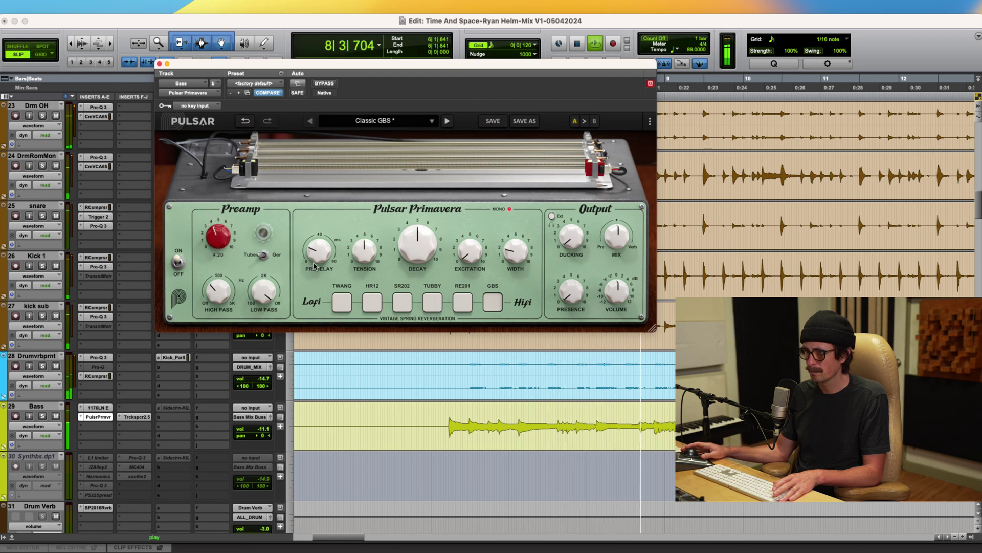
Step: Shorten the reverb's Decay, set Predelay to 0.00 ms and slightly reduce Width
left_click_drag(420, 262, 418, 282)
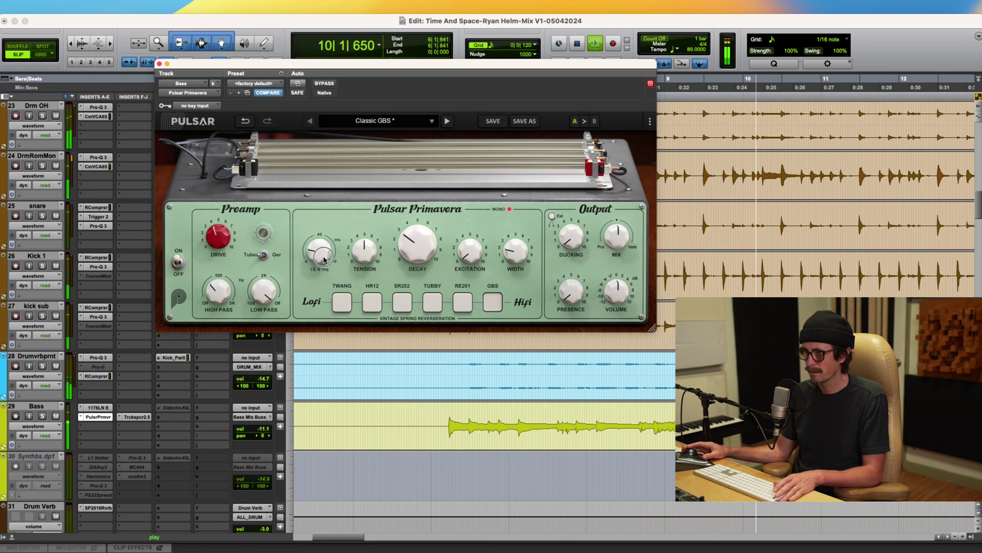
left_click_drag(324, 256, 324, 261)
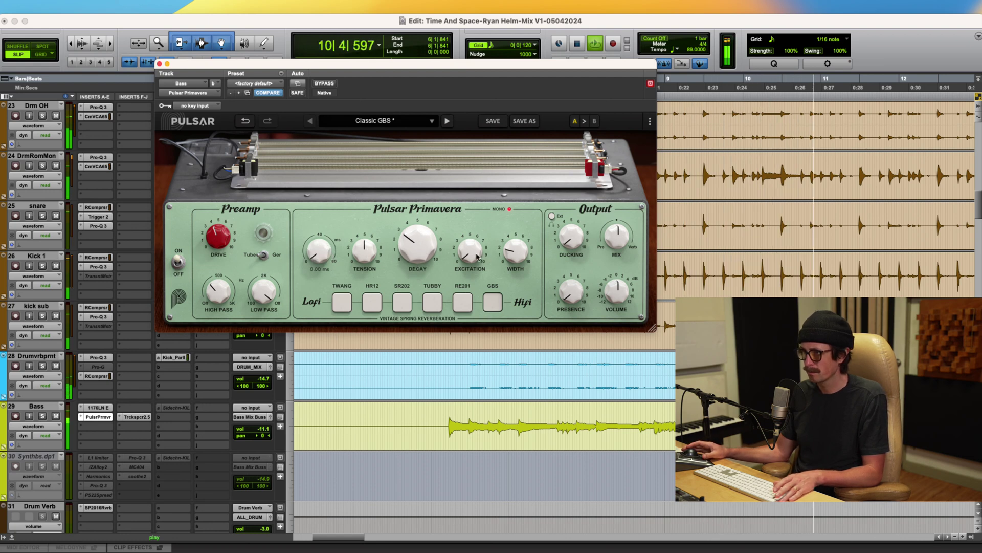
left_click_drag(518, 255, 518, 259)
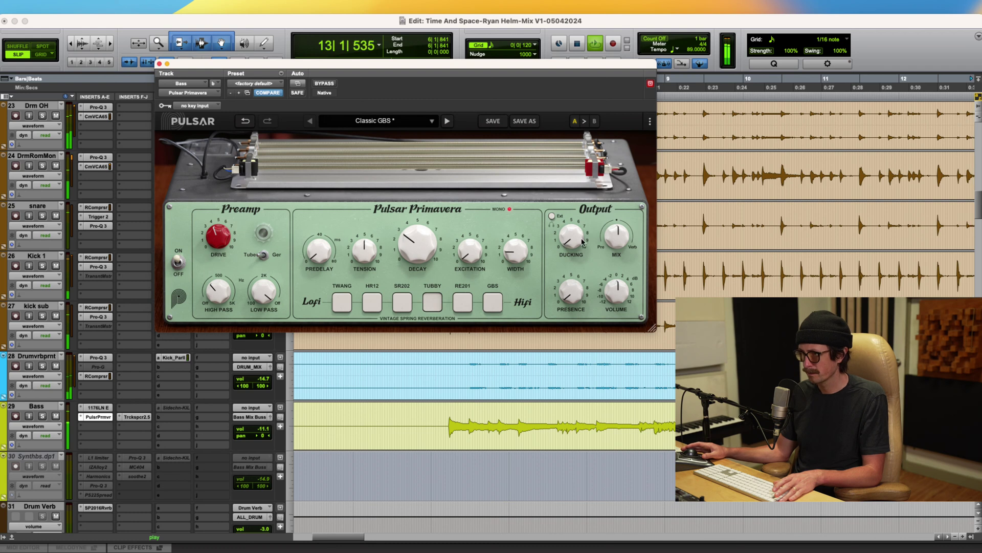
Step: Turn the reverb's Mix down to a low, mostly dry setting, replaying the section from its start
left_click_drag(618, 232, 618, 235)
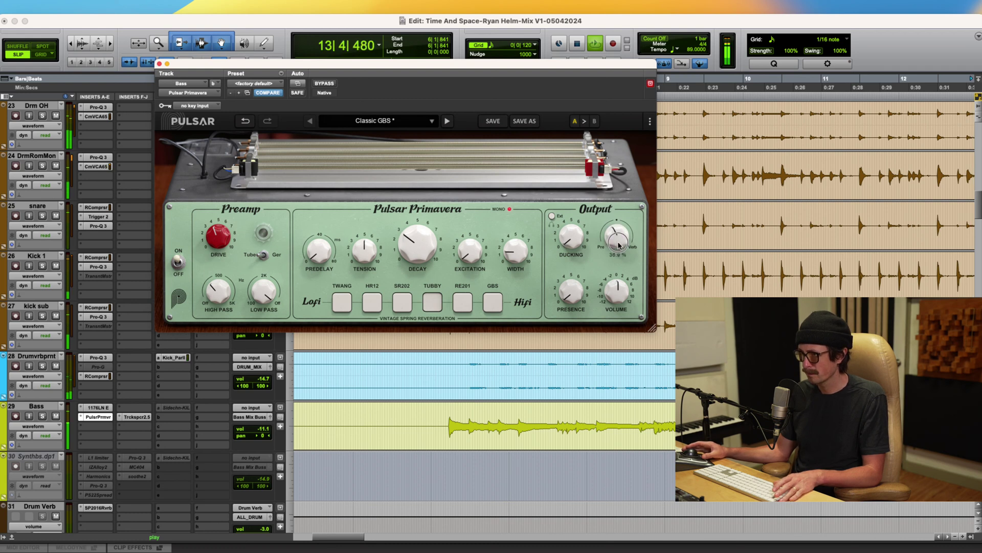
key("space")
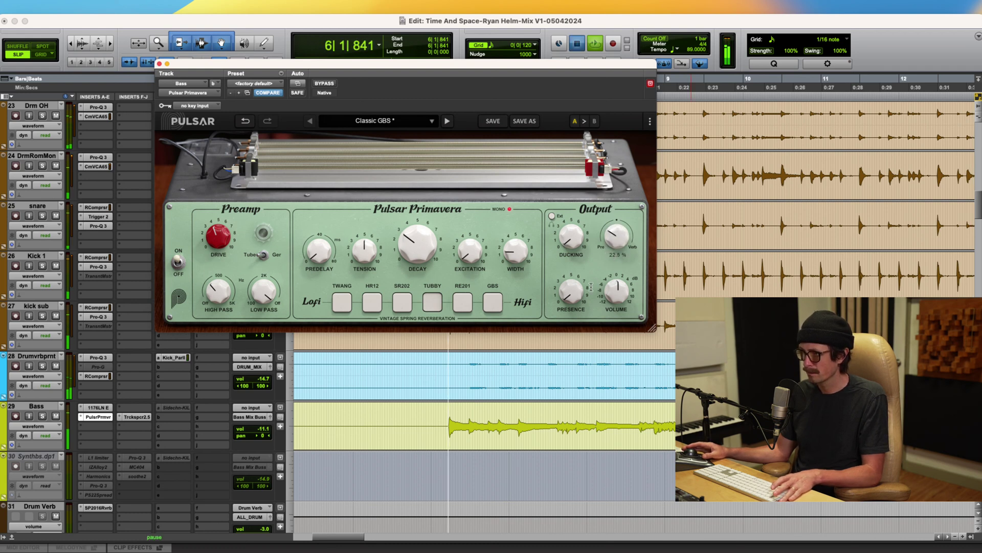
key("space")
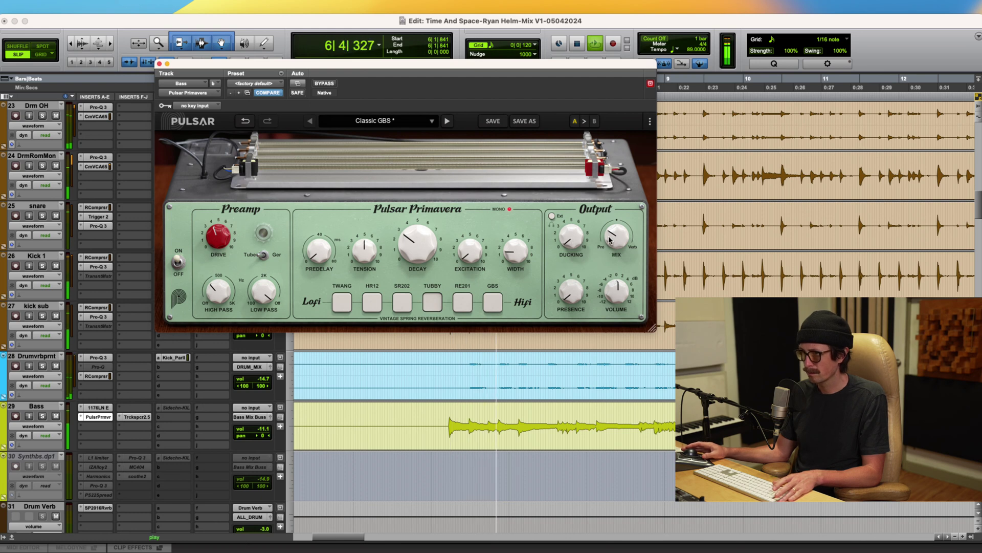
left_click_drag(610, 239, 610, 244)
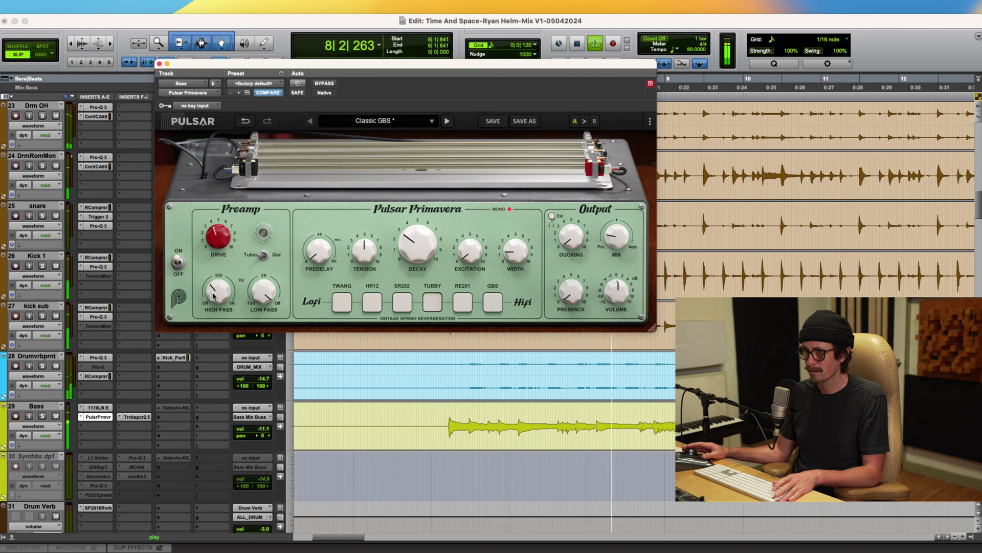
Step: Turn down the High Pass, raise the Low Pass to about 4.18 kHz and set Drive to 5.00
left_click_drag(213, 295, 270, 292)
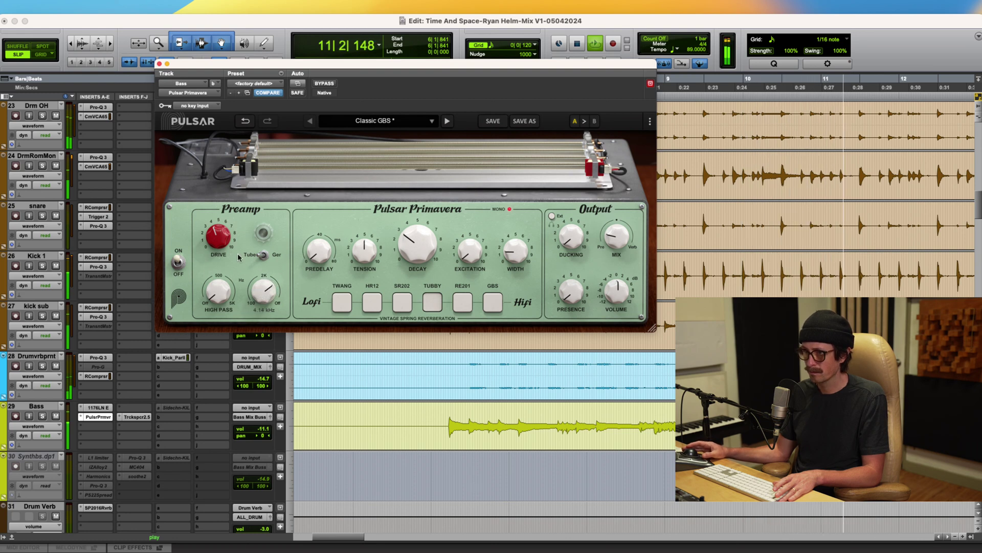
left_click_drag(218, 235, 209, 195)
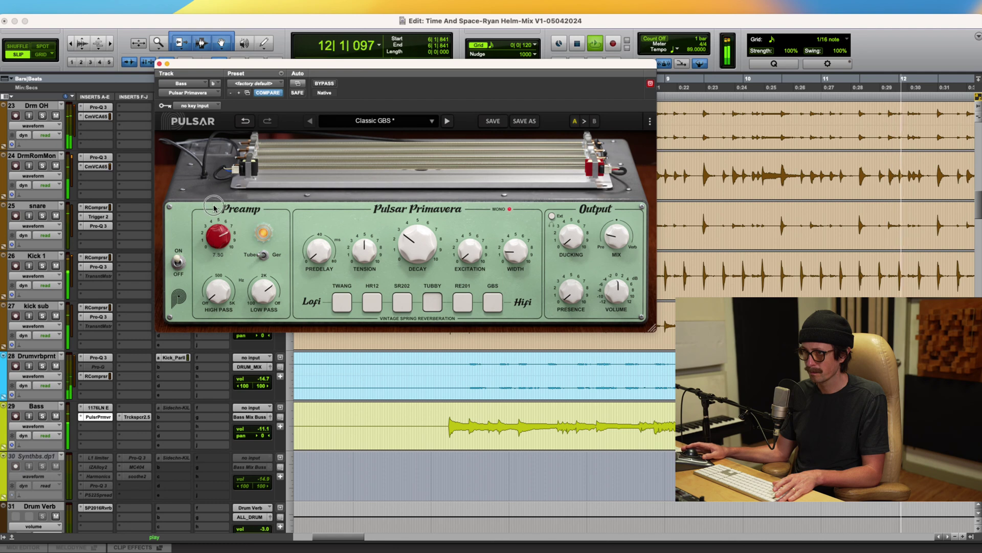
left_click(224, 233, "alt")
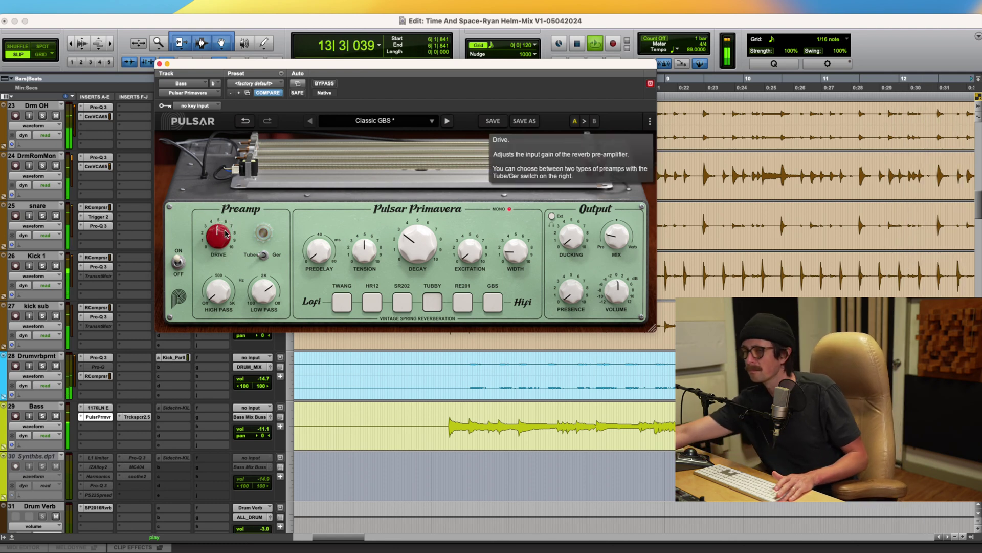
Step: Replay the section with the preamp on Ger, comparing the Bass with Primavera bypassed and active
key("space")
key("space")
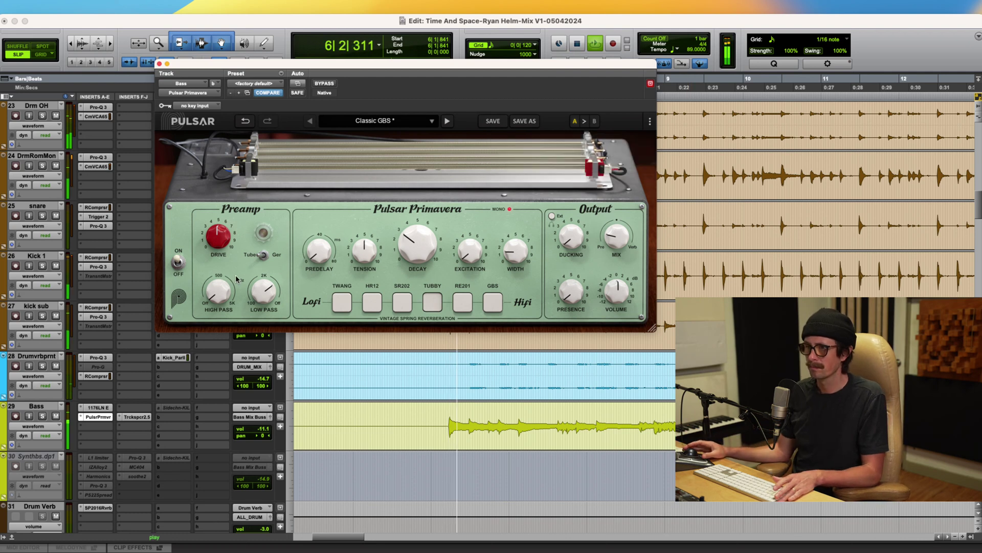
left_click(265, 255)
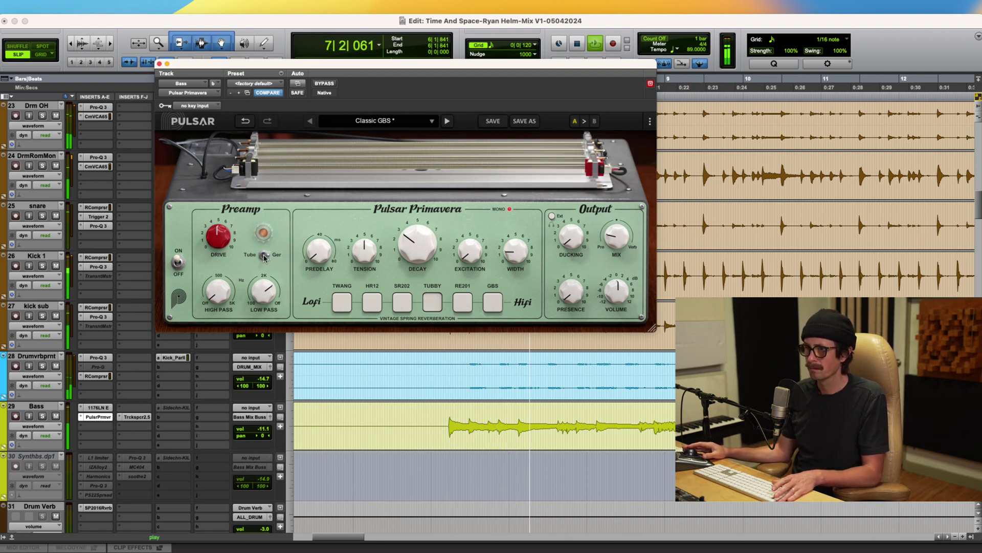
mouse_move(217, 242)
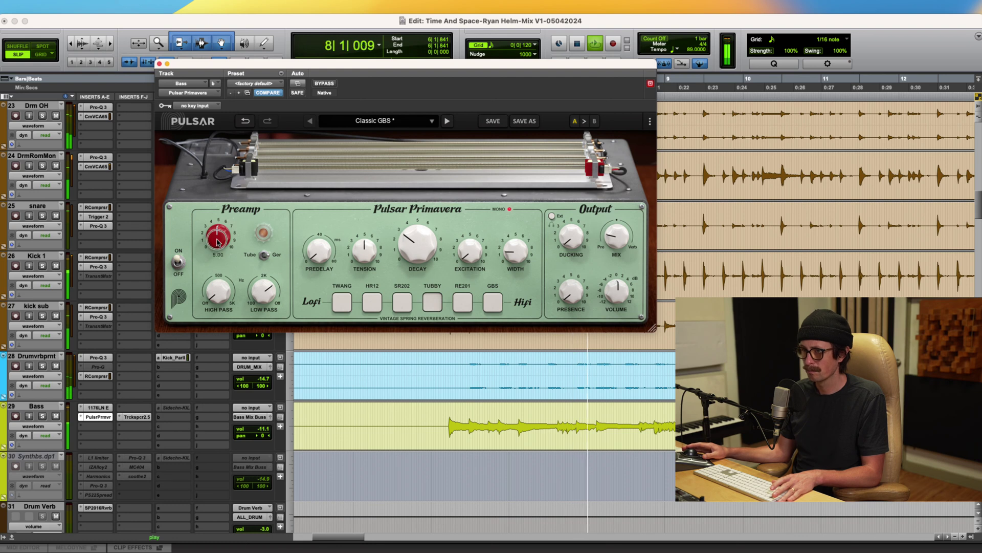
left_click(324, 84)
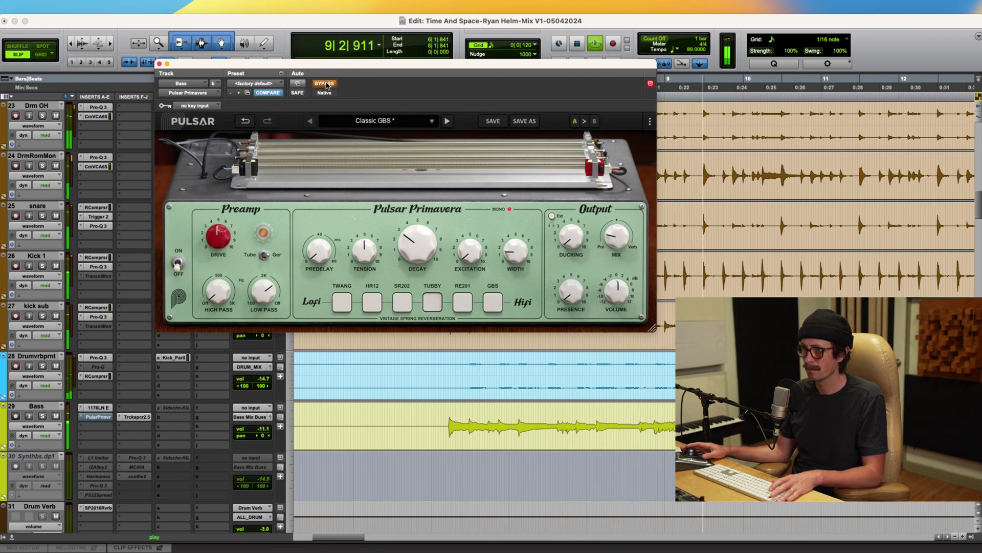
left_click(326, 85)
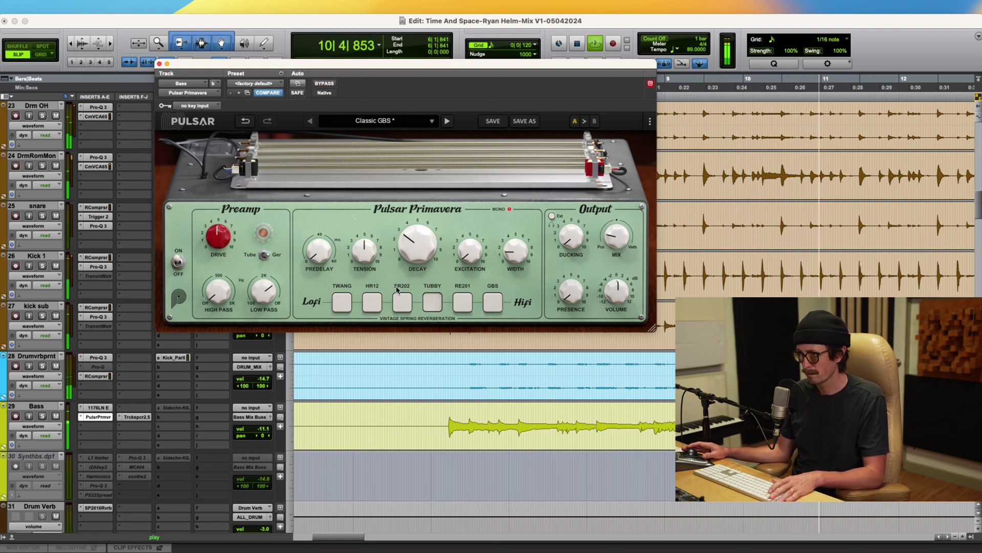
Step: Reduce the reverb's Decay further and raise its output Volume slightly, replaying the section from its start
mouse_move(410, 259)
left_click_drag(410, 259, 415, 254)
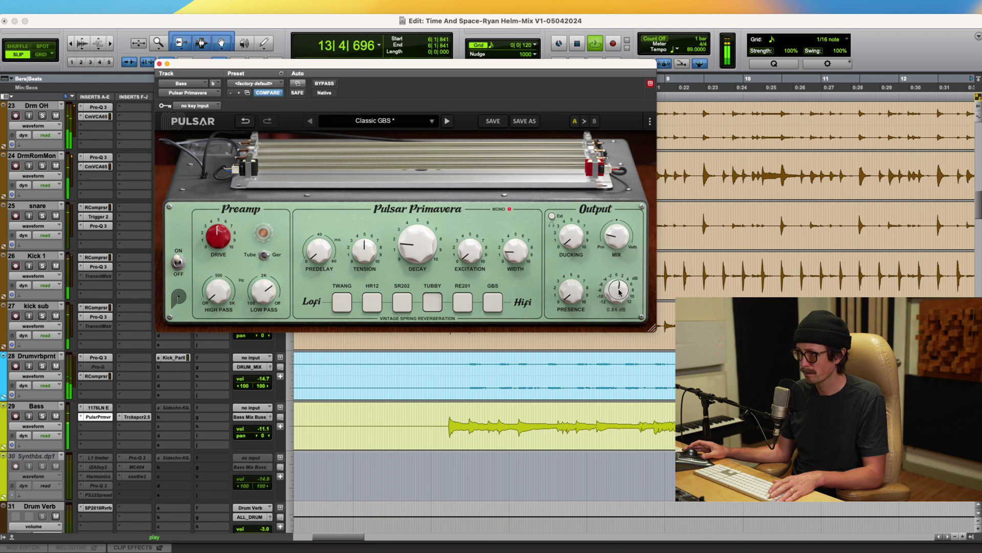
key("space")
key("space")
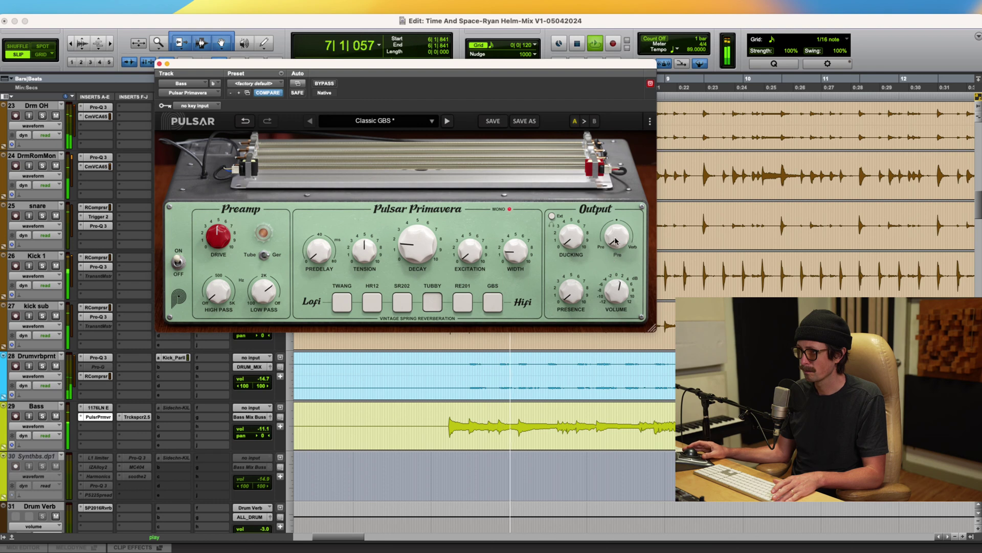
Step: Rebalance the reverb's Mix to a low setting and fine-tune the Low Pass to about 4.2 kHz during playback
mouse_move(617, 235)
mouse_move(616, 232)
left_mouse_down()
mouse_move(613, 177)
mouse_move(622, 245)
left_mouse_up()
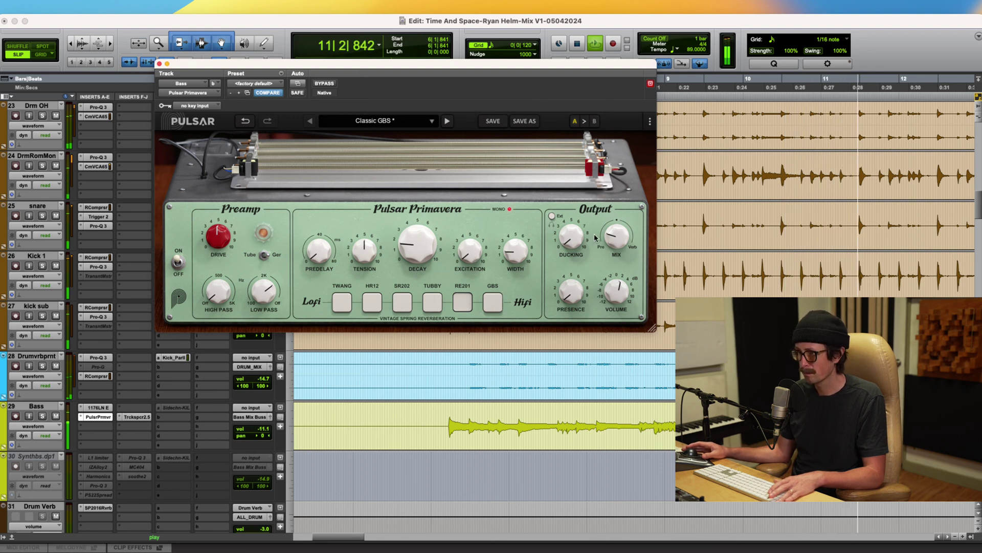
left_click_drag(620, 231, 620, 236)
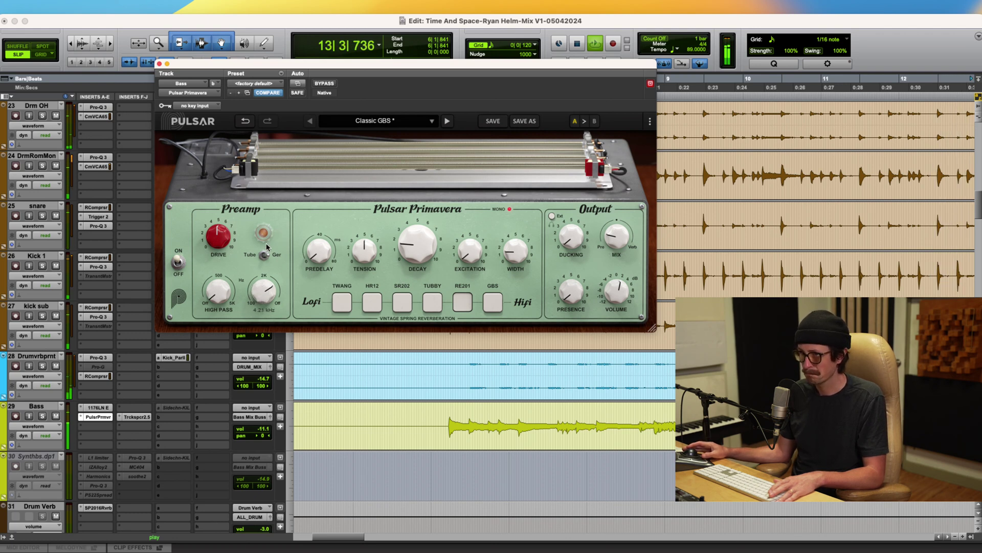
Step: Compare the Tube and Ger preamps while replaying the section, then leave the preamp on Tube
key("space")
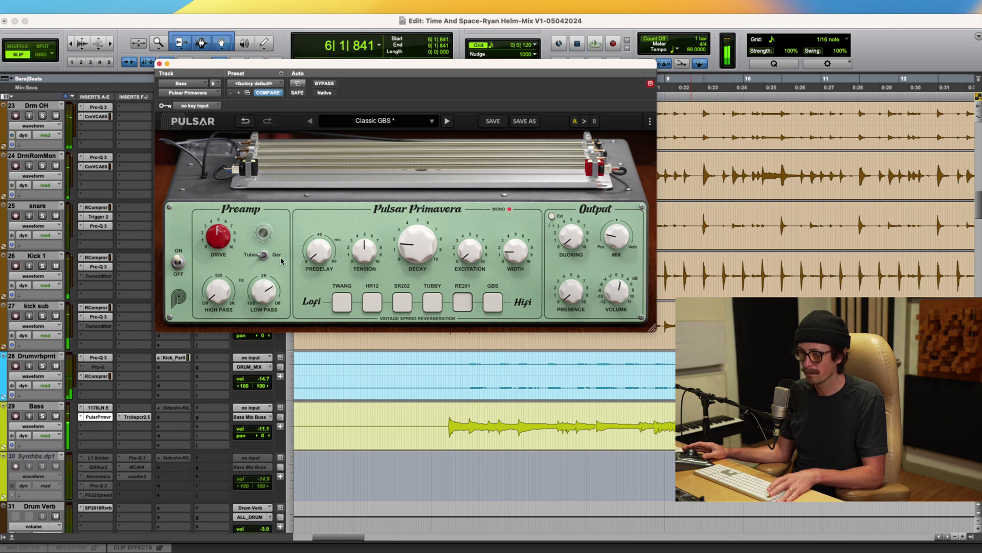
key("space")
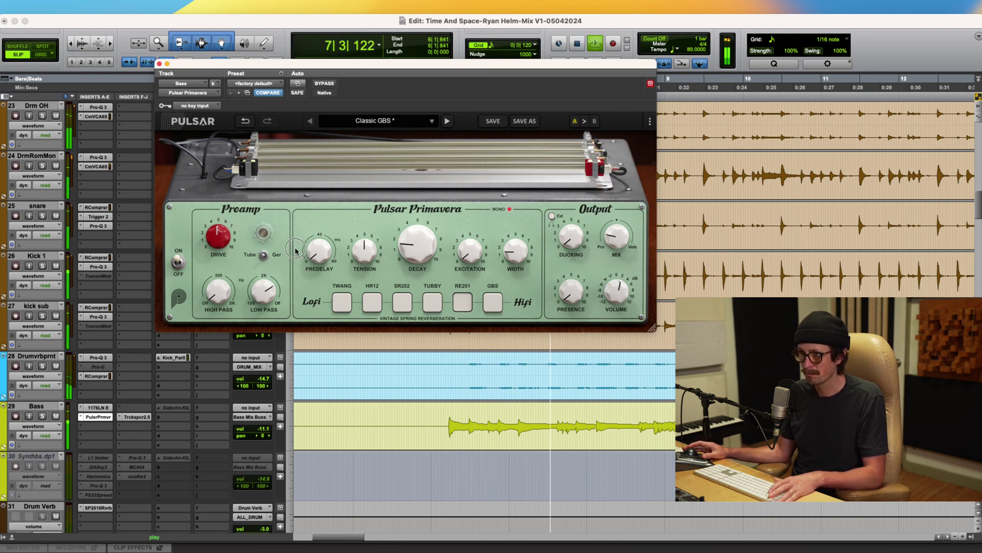
key("space")
key("space")
left_click(262, 255)
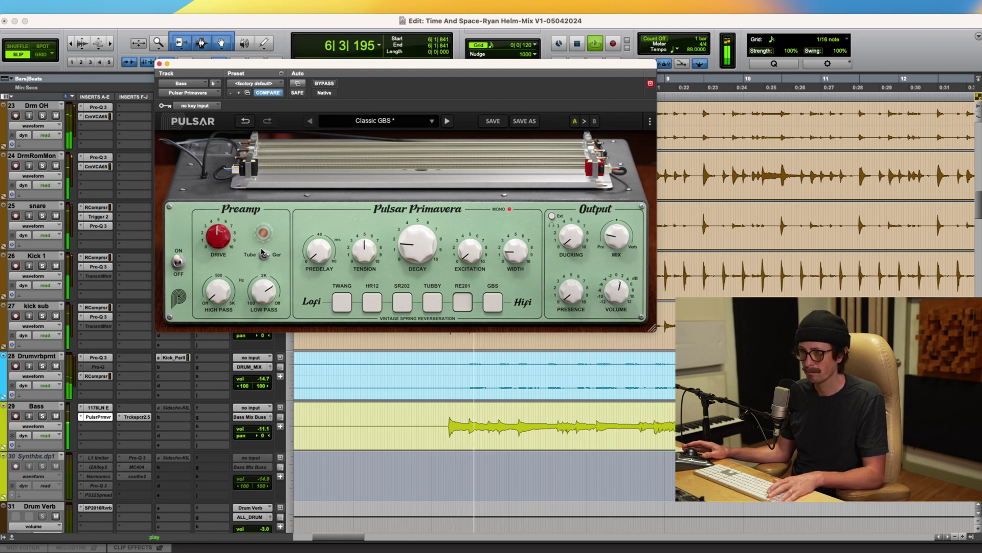
left_click(265, 256)
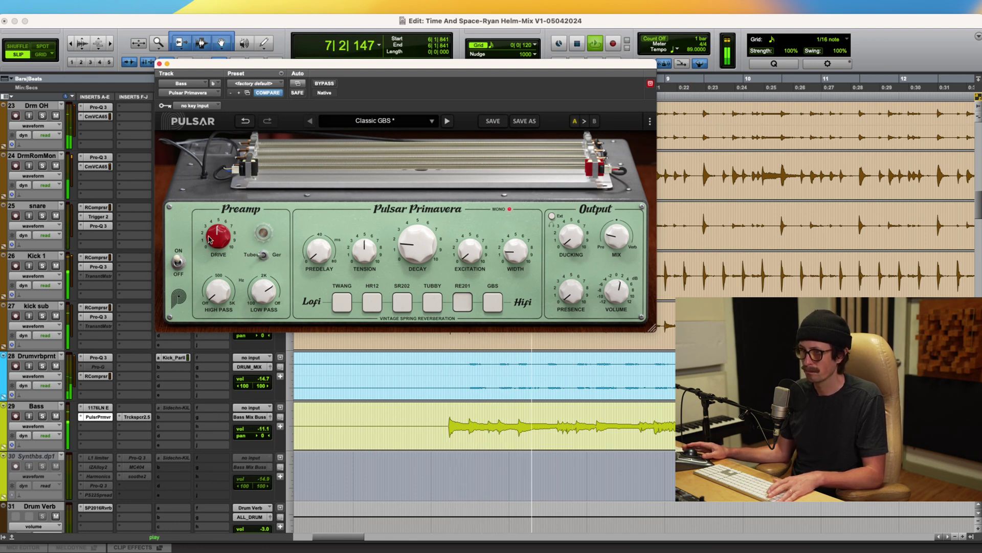
Step: Fine-tune the preamp Drive during playback and compare the Bass with Primavera bypassed and active, then stop playback
mouse_move(210, 240)
left_mouse_down()
mouse_move(207, 217)
mouse_move(209, 239)
left_mouse_up()
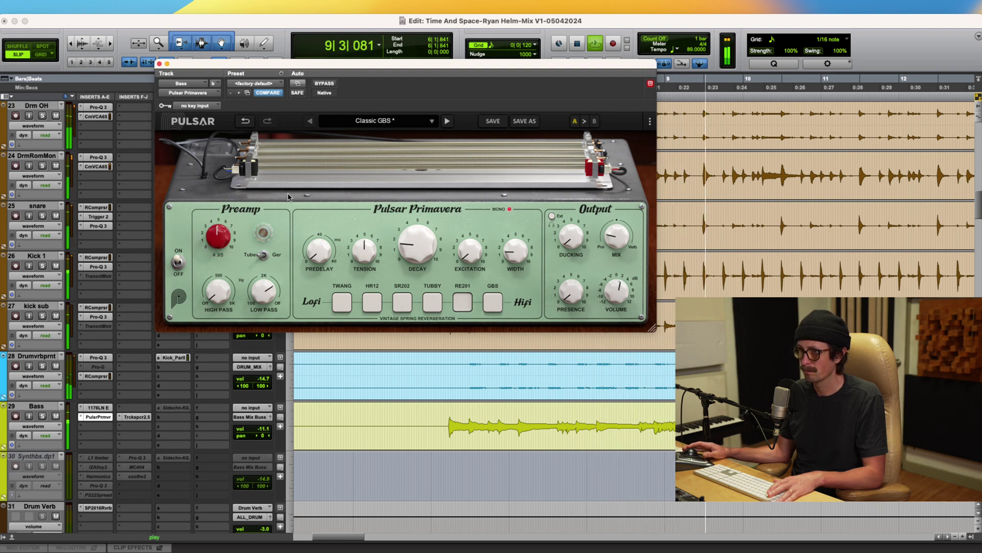
mouse_move(592, 241)
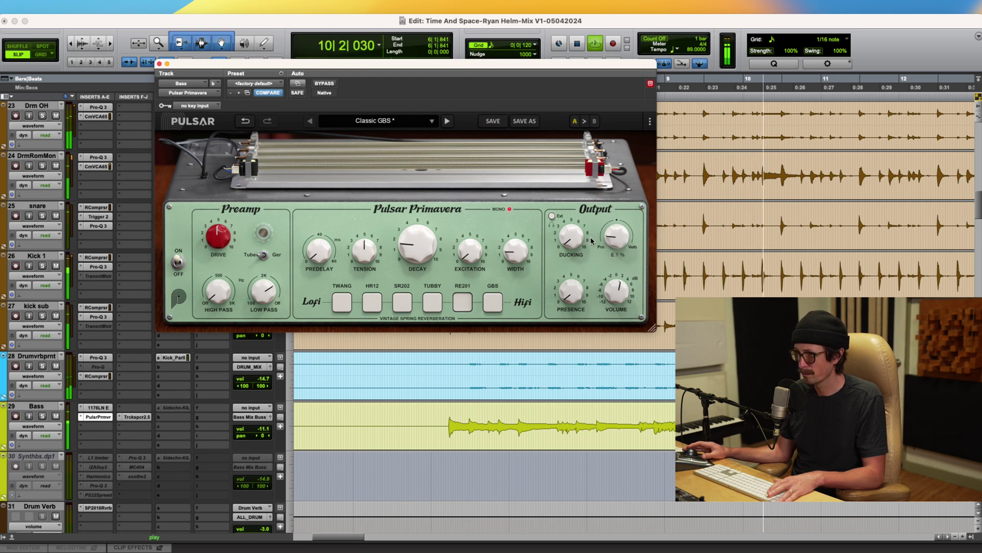
left_click(111, 418, "super")
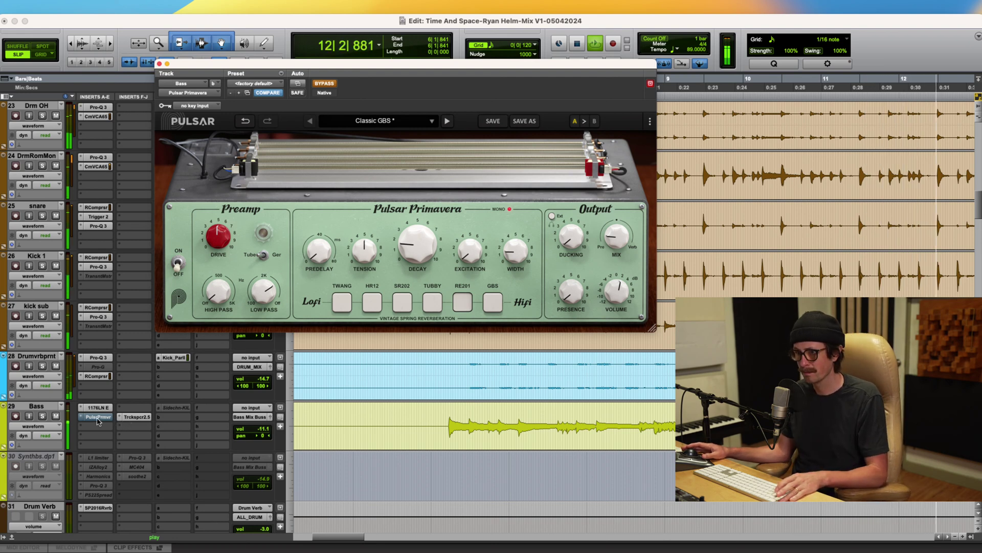
left_click(99, 421, "super")
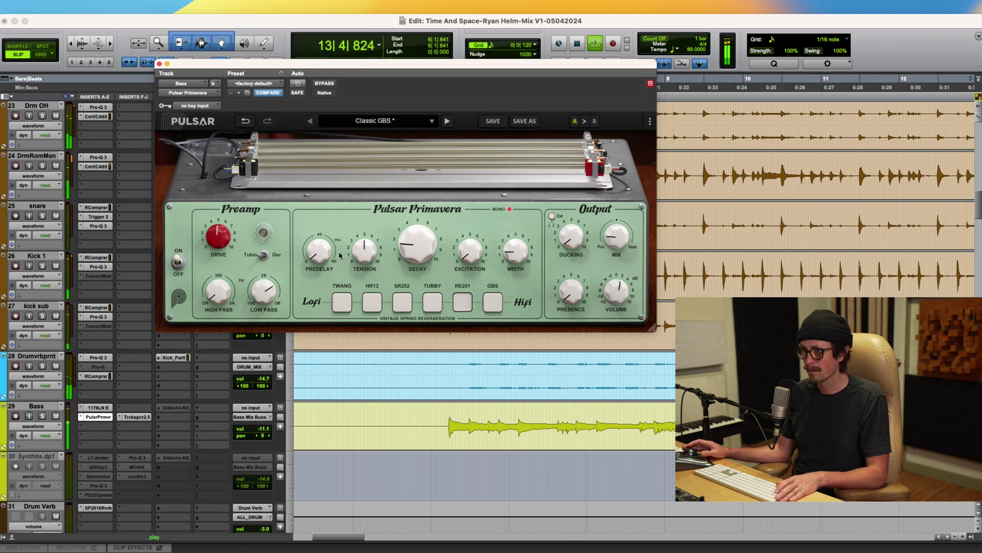
key("space")
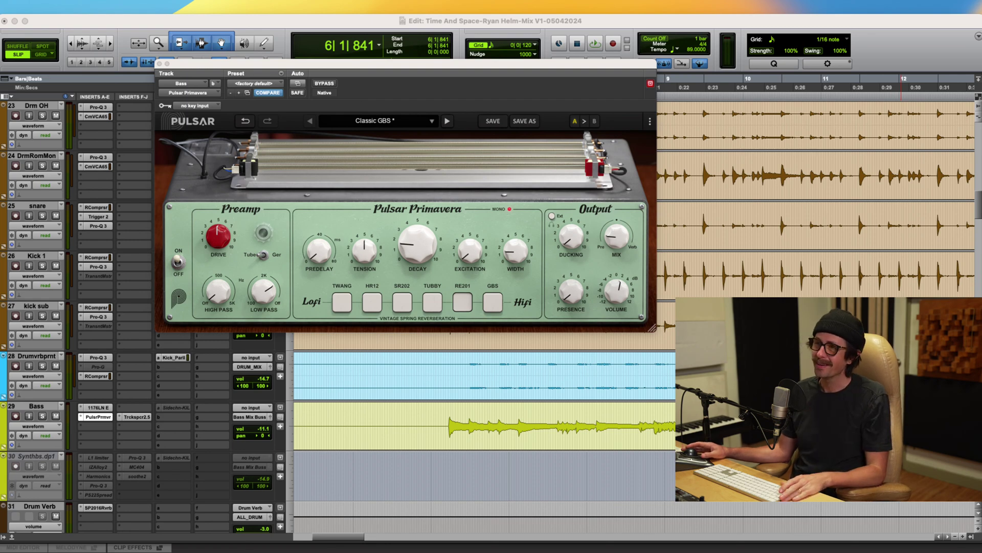
Step: Replay the section, try a different spring tank with Mix raised to about 71.5%, then reduce Mix to about 10.5%
left_click(436, 200)
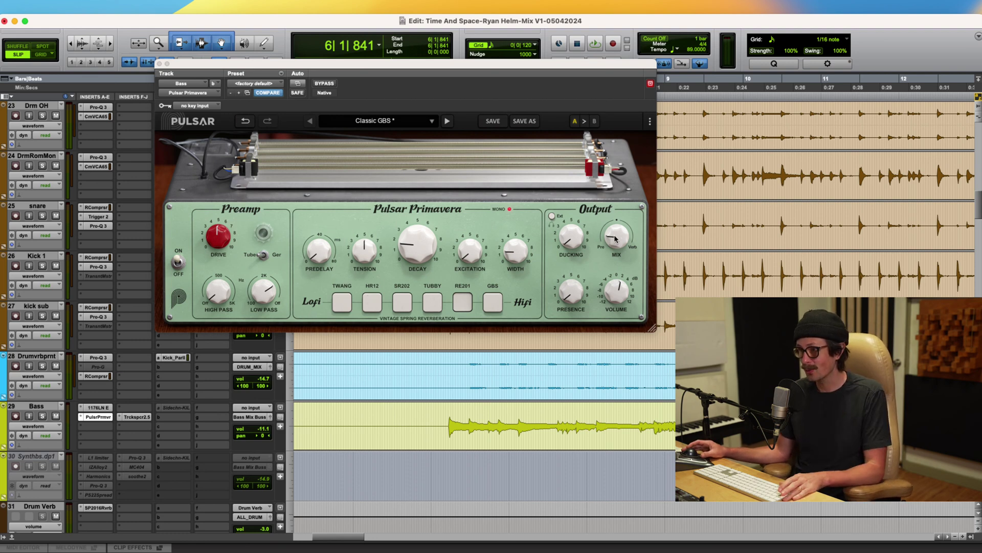
left_click(410, 258)
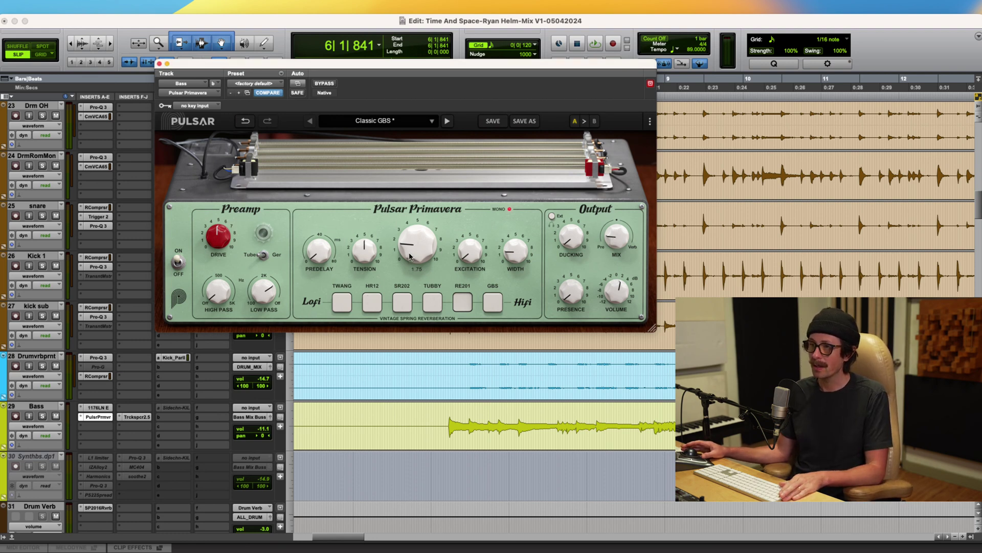
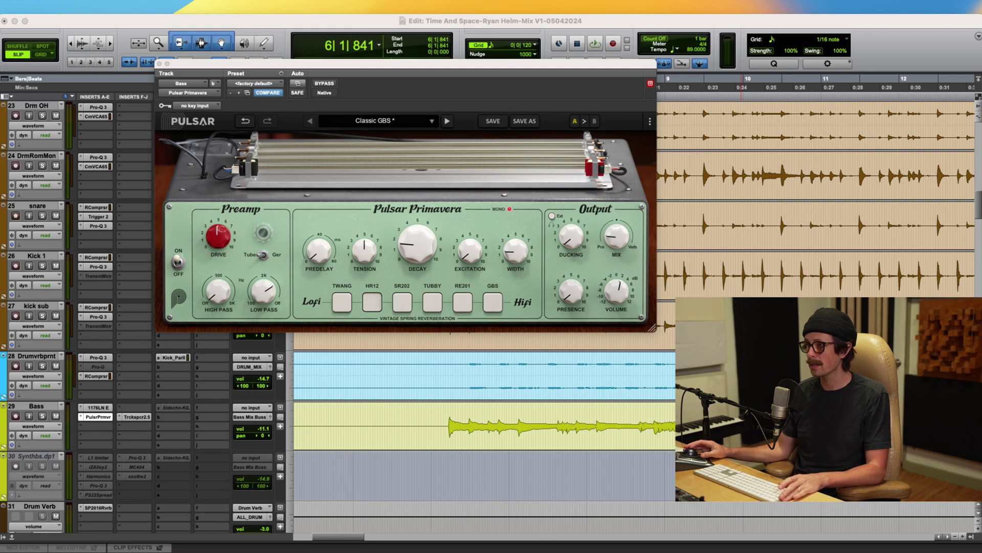
key("space")
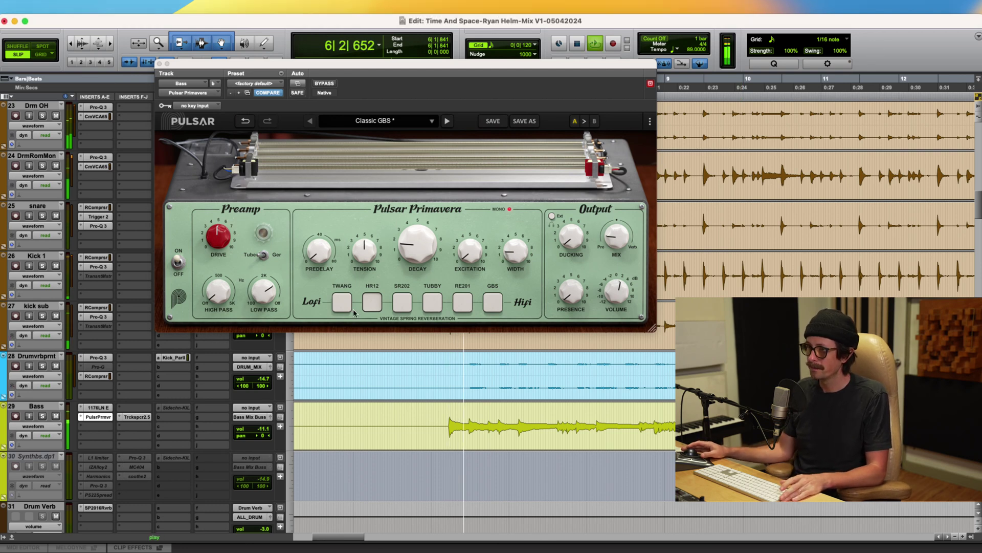
left_click_drag(617, 237, 609, 177)
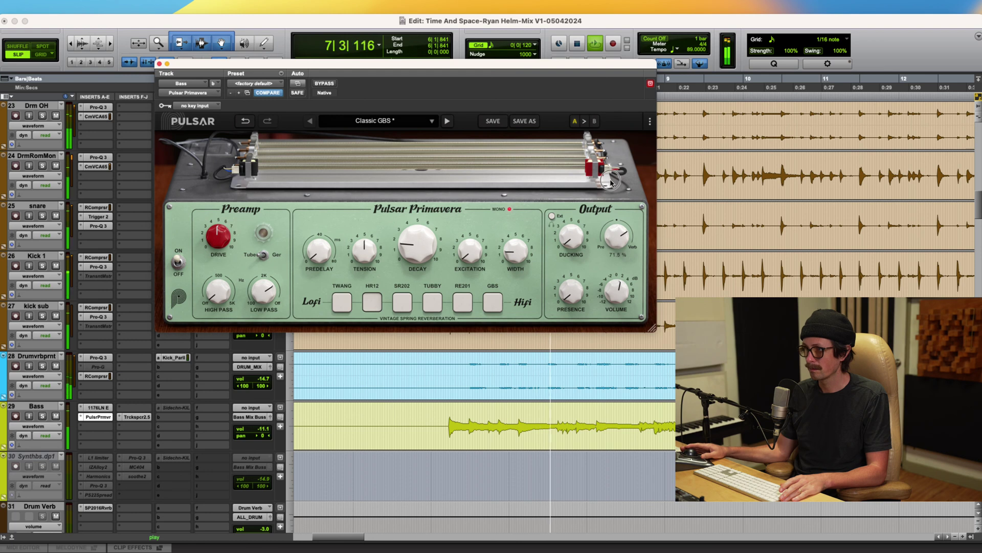
left_click(372, 301)
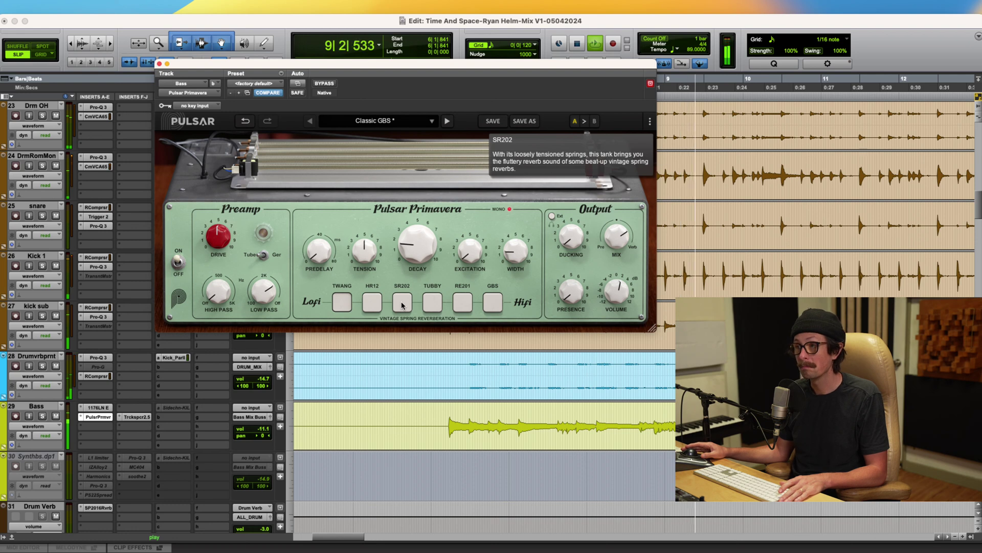
left_click_drag(617, 236, 621, 287)
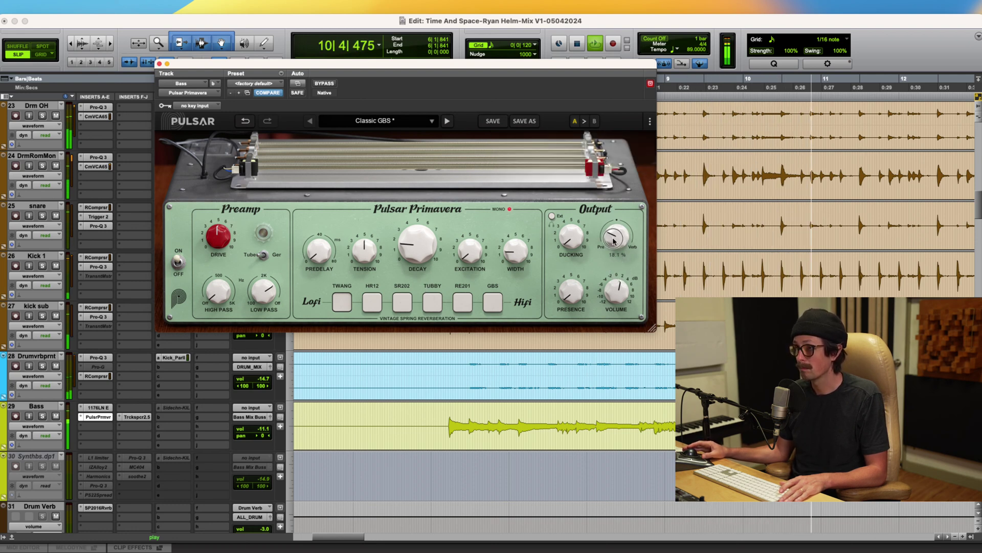
left_click_drag(614, 242, 616, 244)
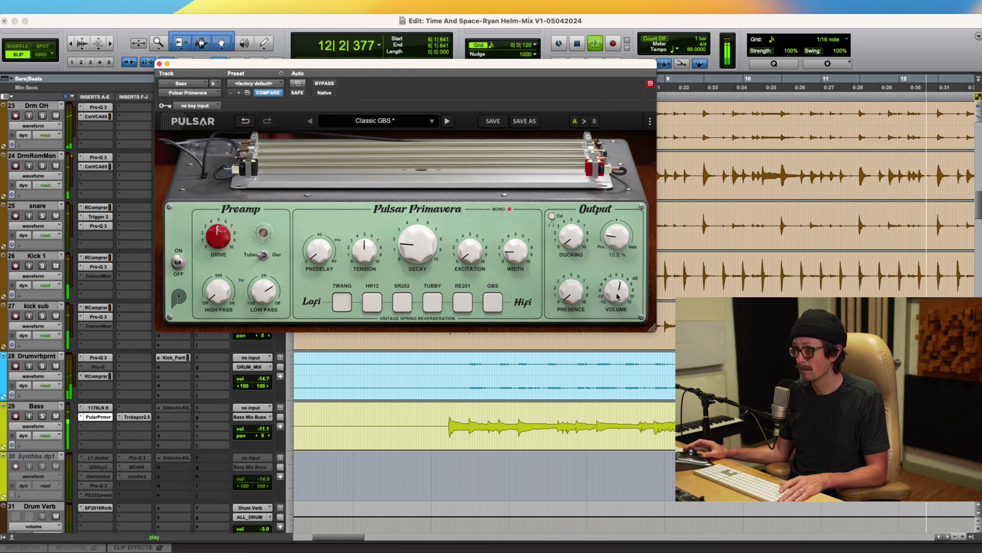
Step: Narrow the reverb's band by raising High Pass to about 90 Hz and lowering Low Pass well below 2 kHz, replaying the section
mouse_move(617, 297)
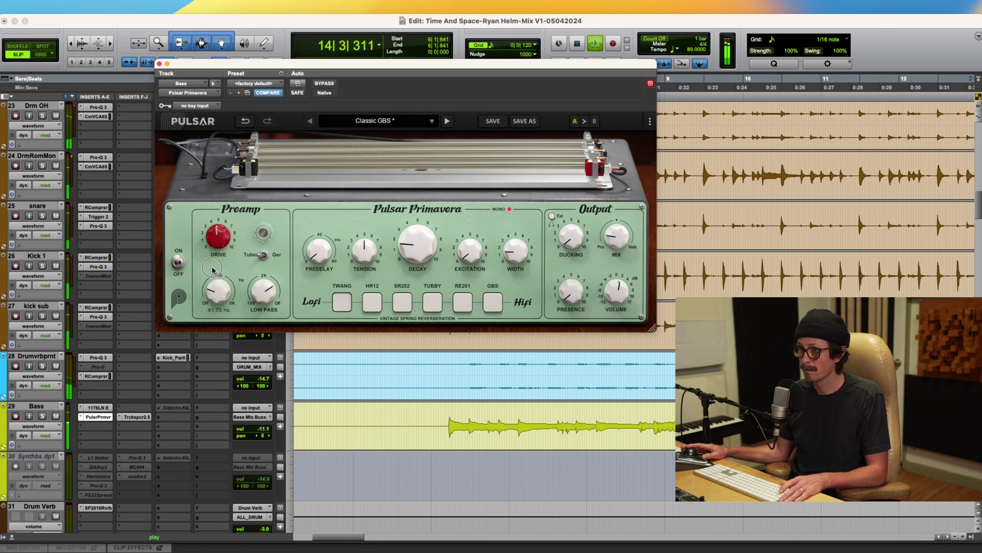
key("space")
key("space")
left_click_drag(212, 270, 276, 339)
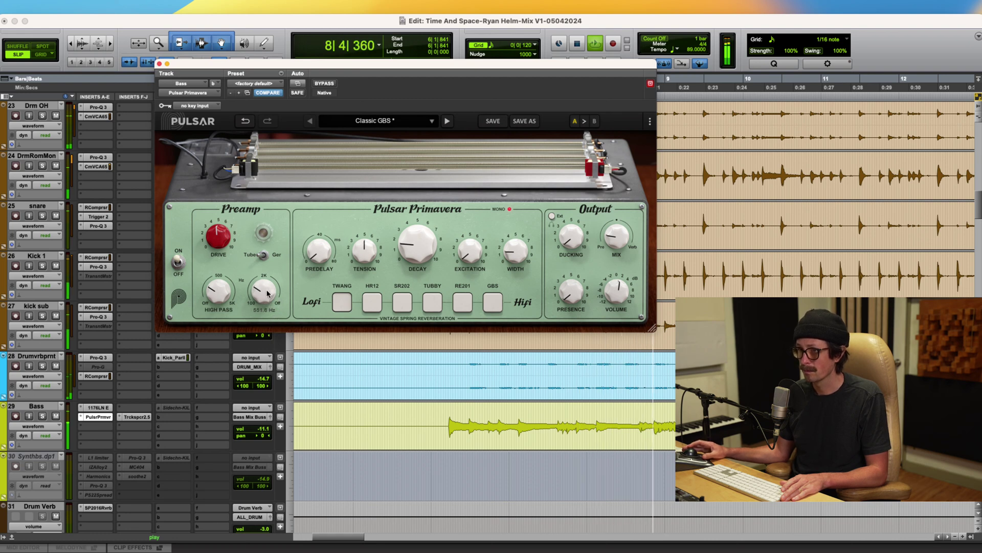
scroll(267, 293, "up", 1)
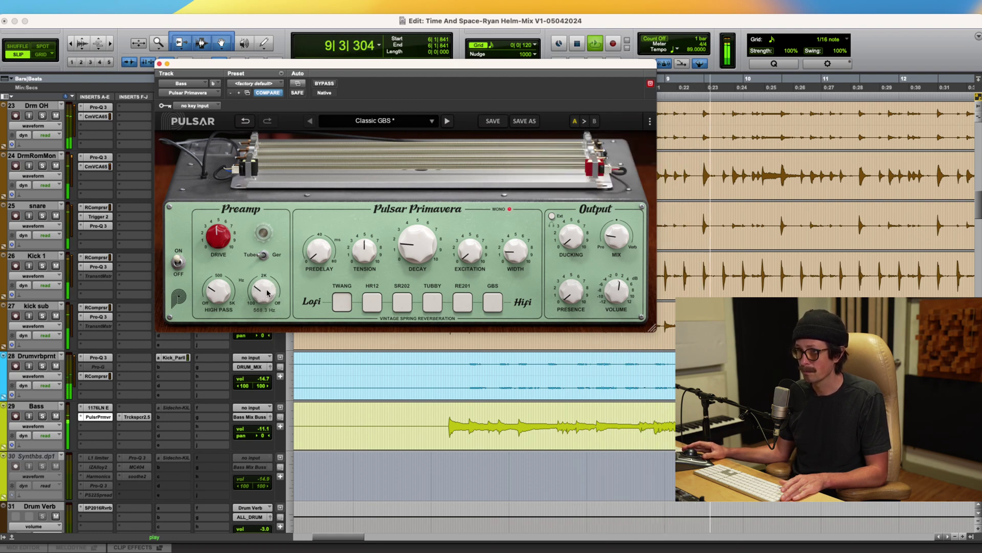
left_click_drag(267, 293, 267, 290)
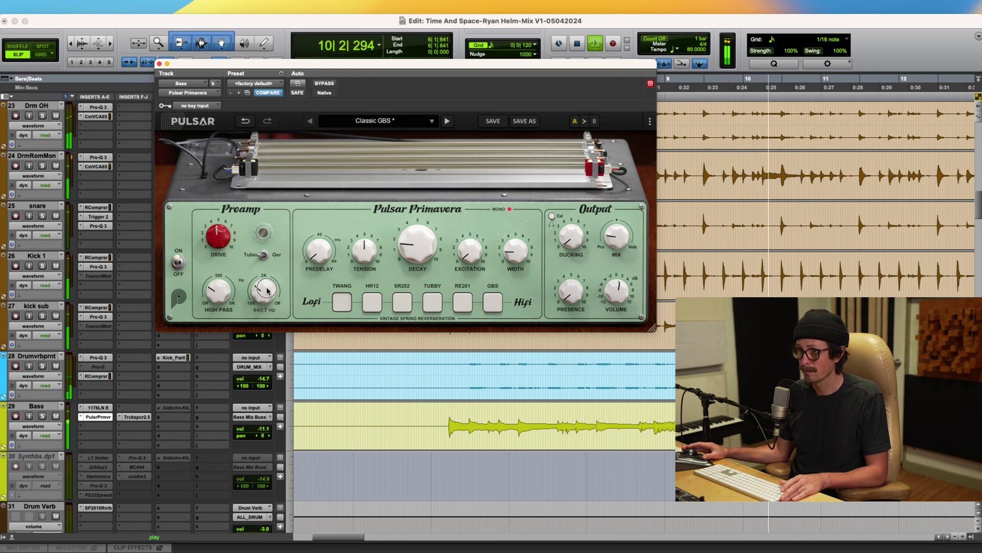
mouse_move(267, 290)
left_mouse_down()
mouse_move(267, 280)
mouse_move(263, 288)
left_mouse_up()
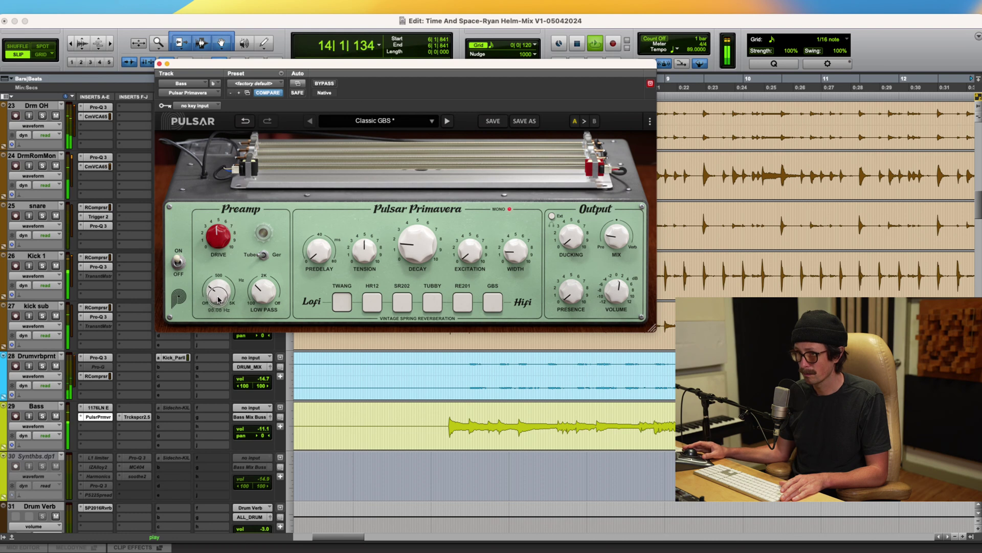
Step: Restart playback of the section and audition the HR12 and SR202 spring tanks on the Bass
key("space")
key("space")
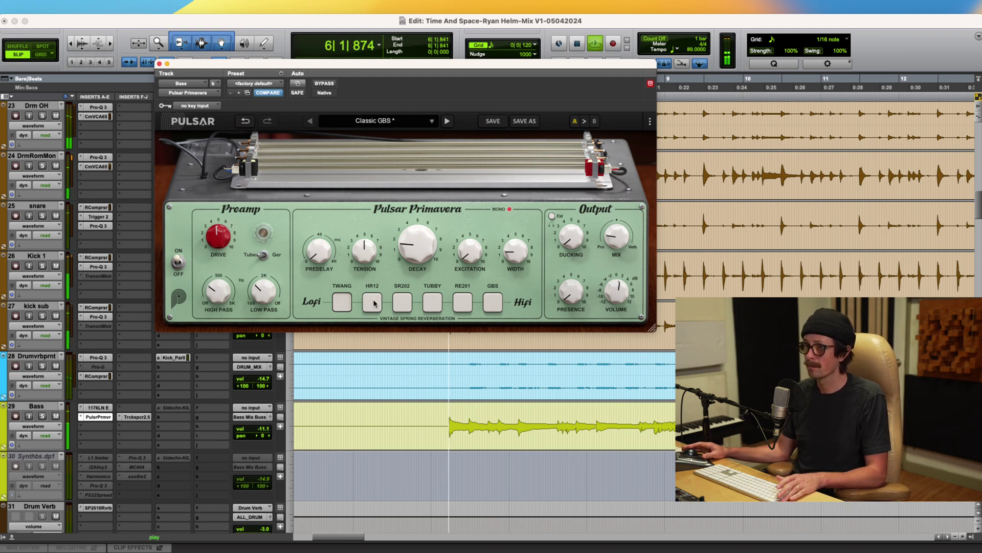
left_click(374, 305)
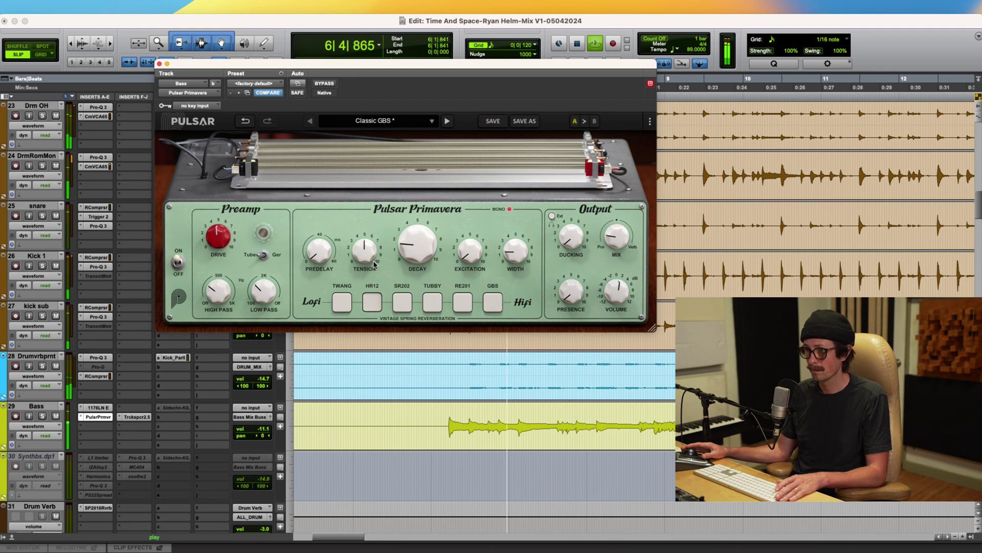
left_click(395, 303)
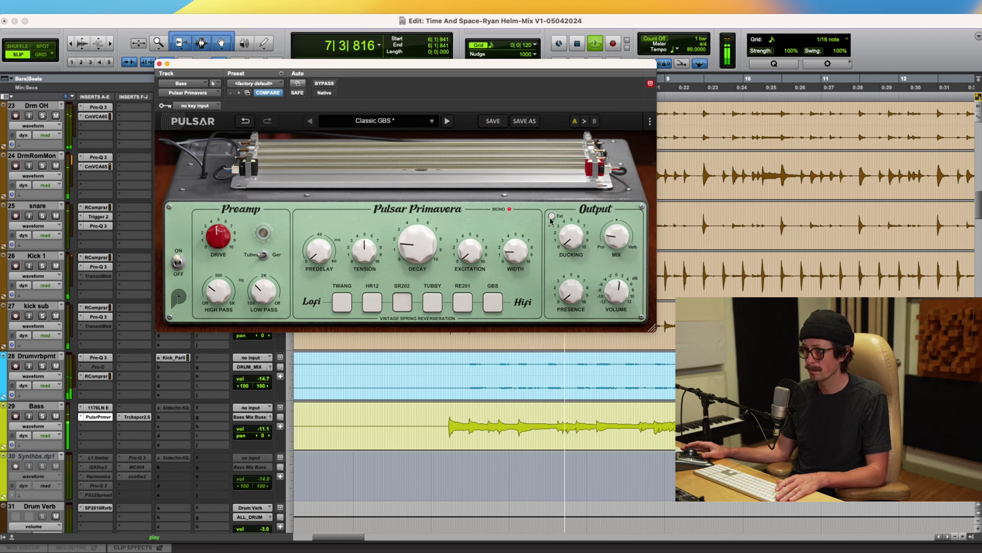
Step: Raise Mix slightly and refine Tension, Excitation and Width during playback, then close Primavera and stop
left_click_drag(624, 236, 624, 216)
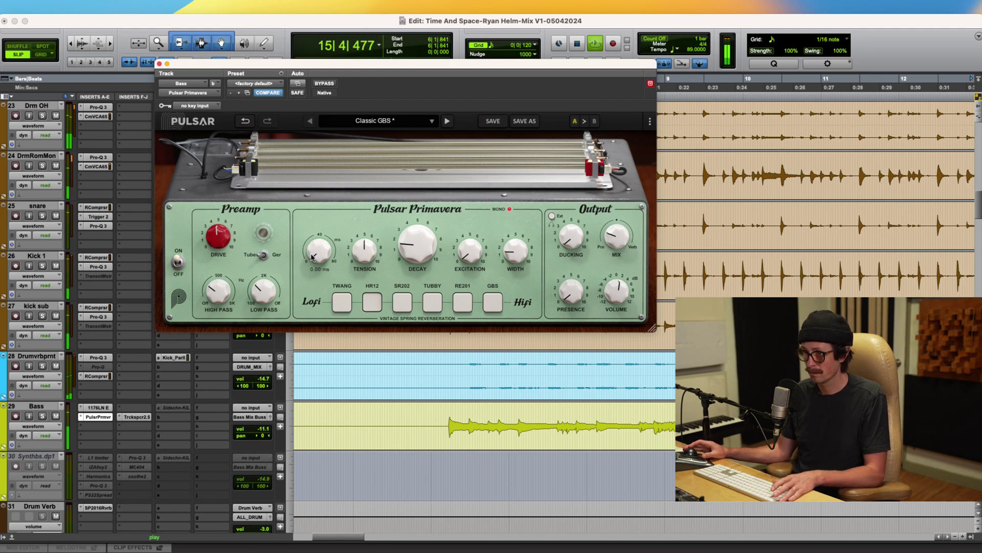
left_click_drag(469, 204, 462, 198)
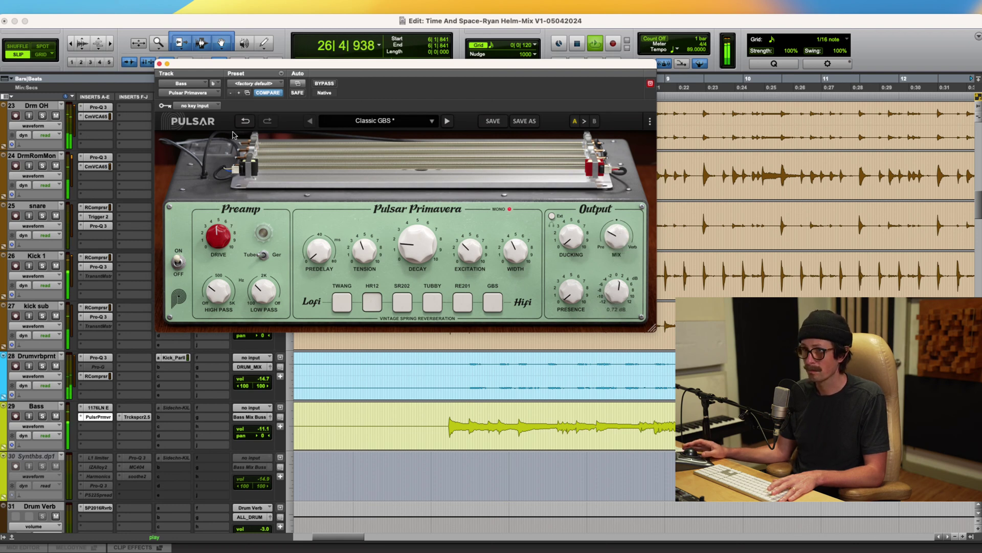
left_click(159, 64)
key("space")
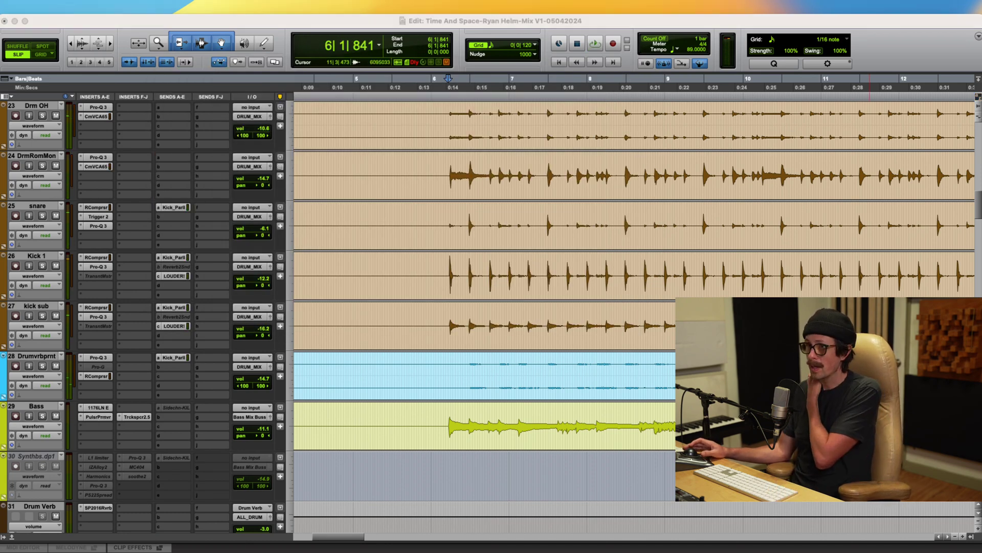
Step: Look through the session's tracks for the LOOP_1 track, and show the full song length in the timeline
left_click(203, 289)
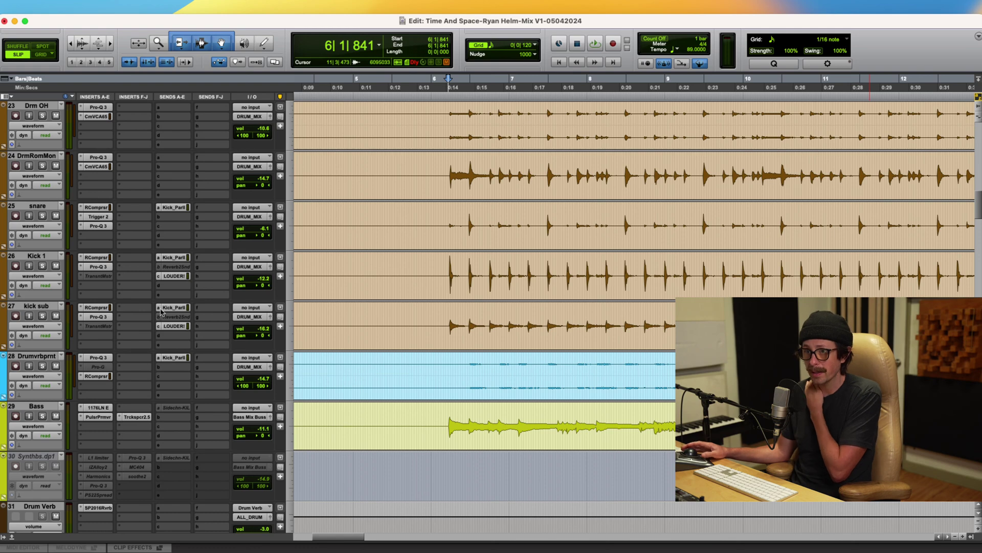
scroll(150, 337, "down", 3)
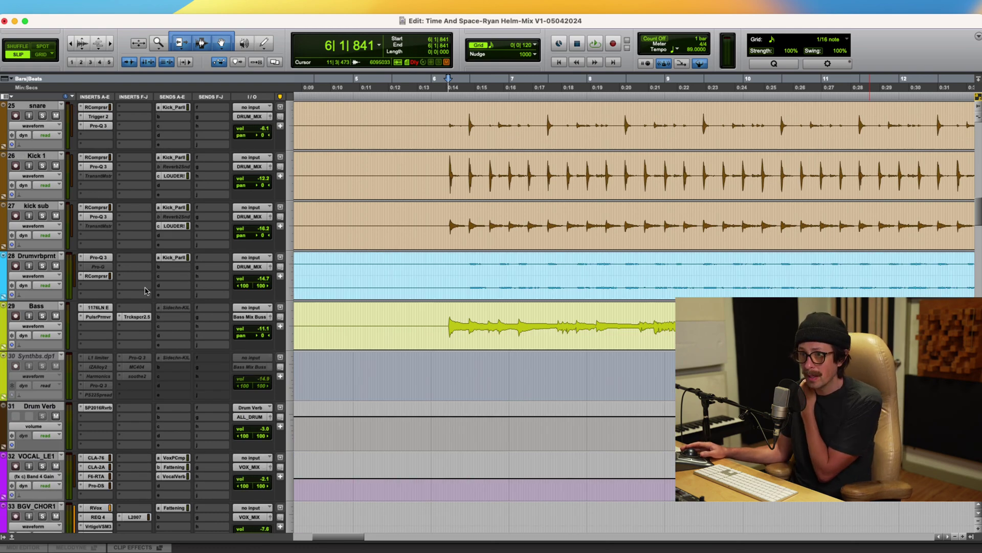
scroll(156, 307, "down", 5)
scroll(296, 219, "down", 20)
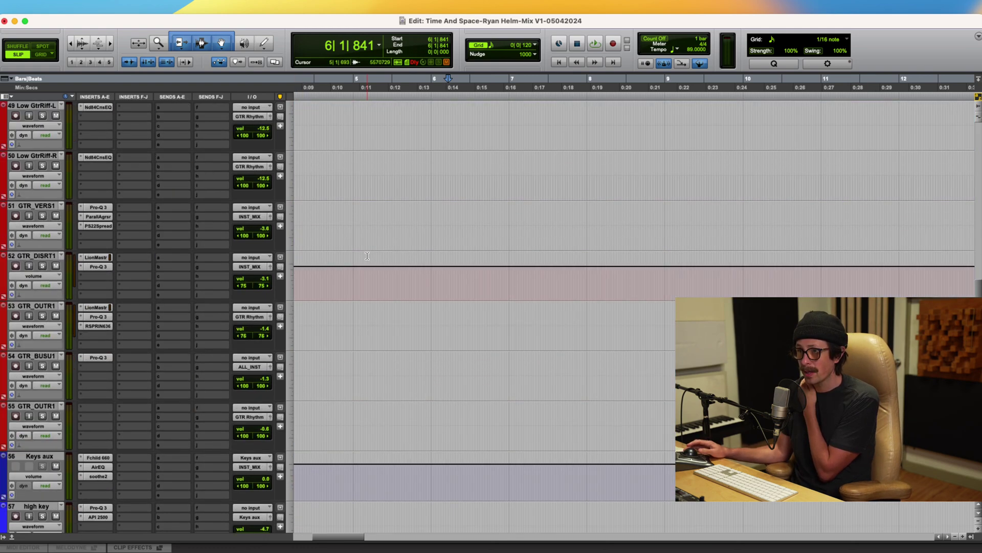
scroll(367, 256, "up", 9)
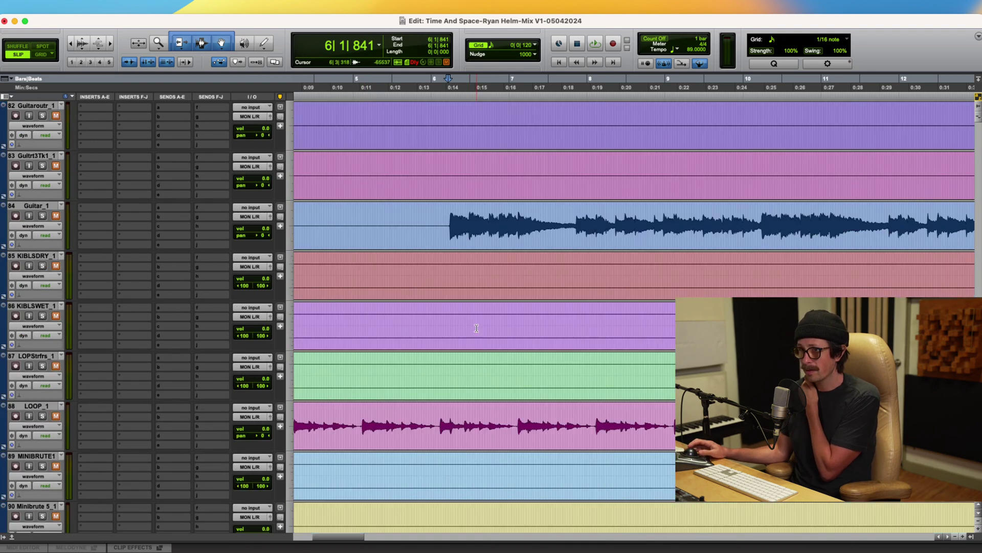
scroll(477, 331, "up", 6)
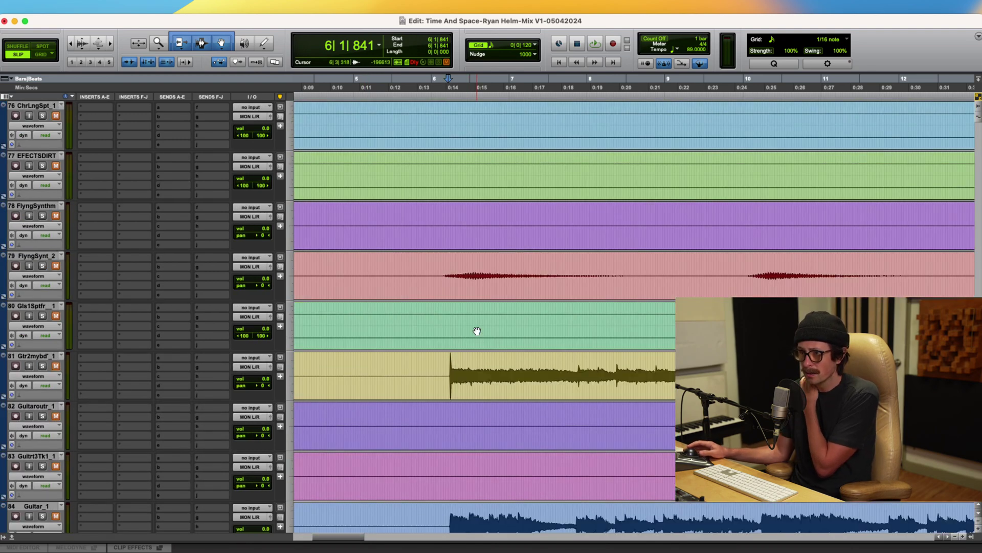
scroll(477, 330, "down", 8)
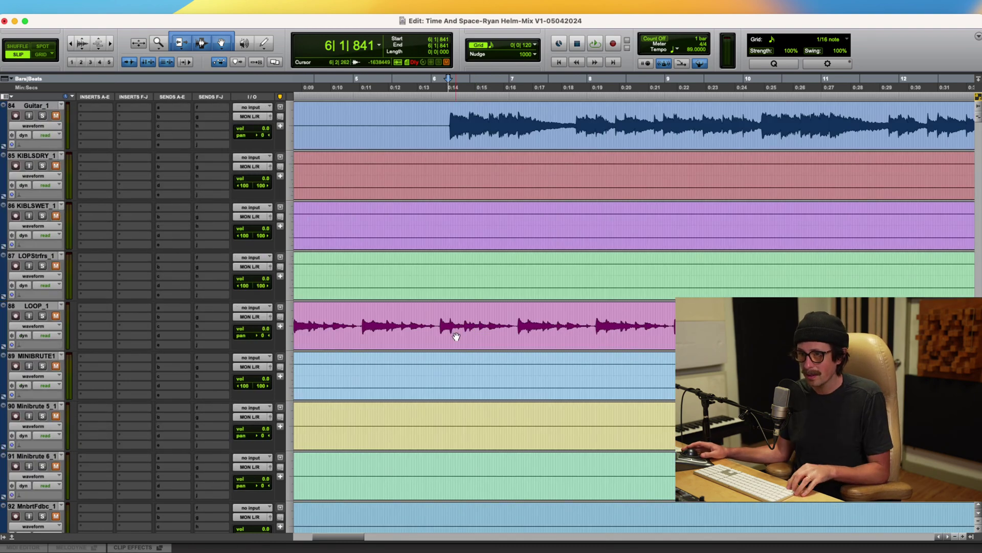
key("super+bracketleft")
key("super+bracketleft")
key("super+bracketleft")
key("super+bracketleft")
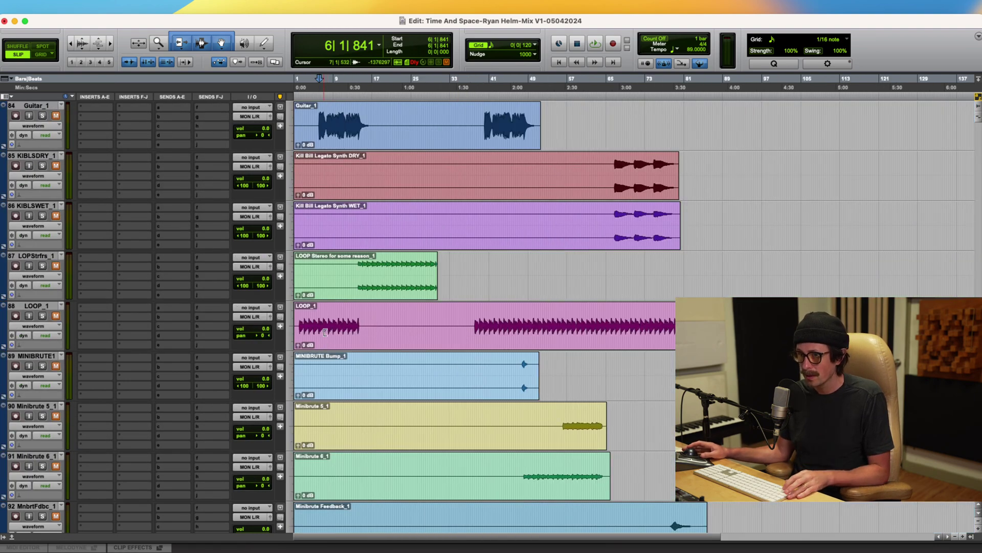
key("p")
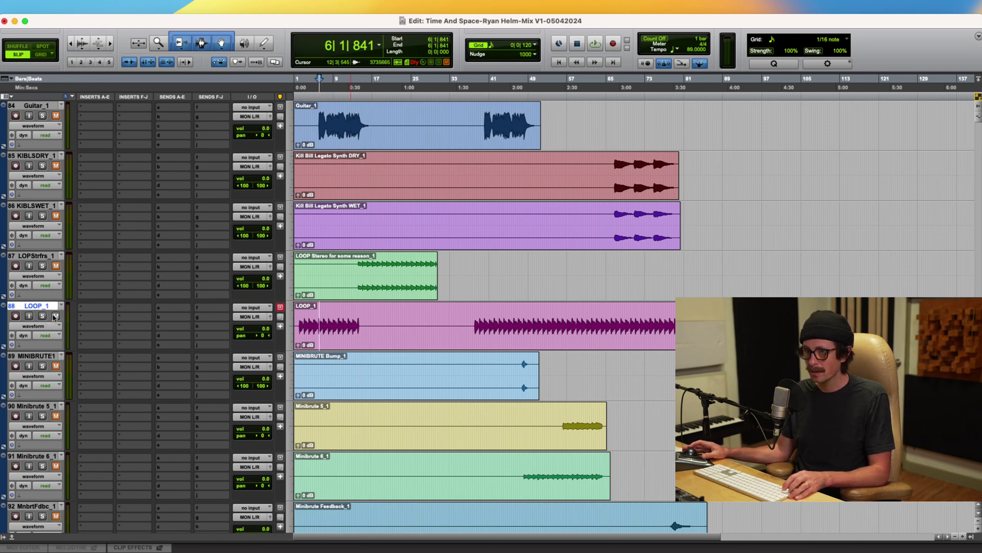
Step: Unmute the LOOP_1 track and move it up the track list to directly below KEYS_VER1
left_click_drag(43, 306, 114, 385)
scroll(323, 439, "up", 3)
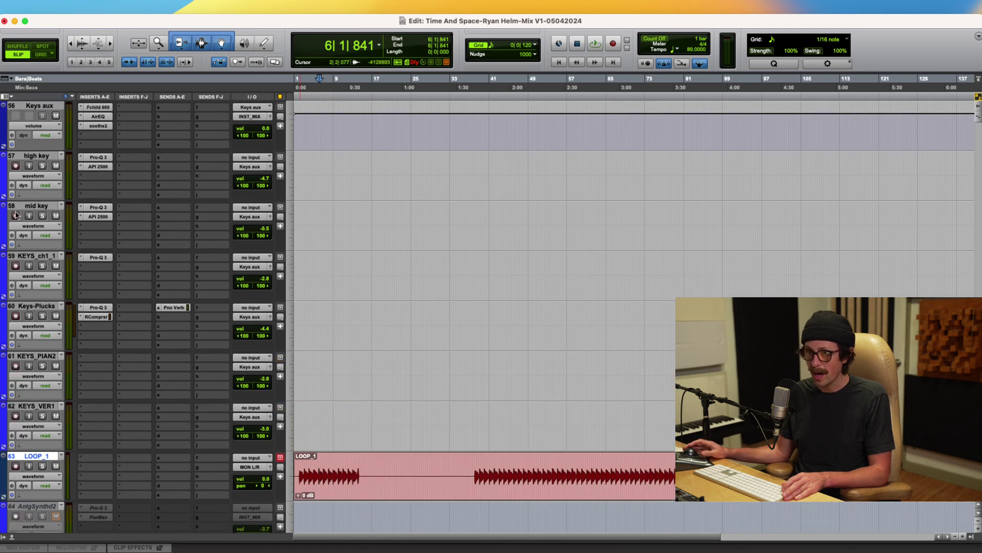
scroll(49, 333, "up", 3)
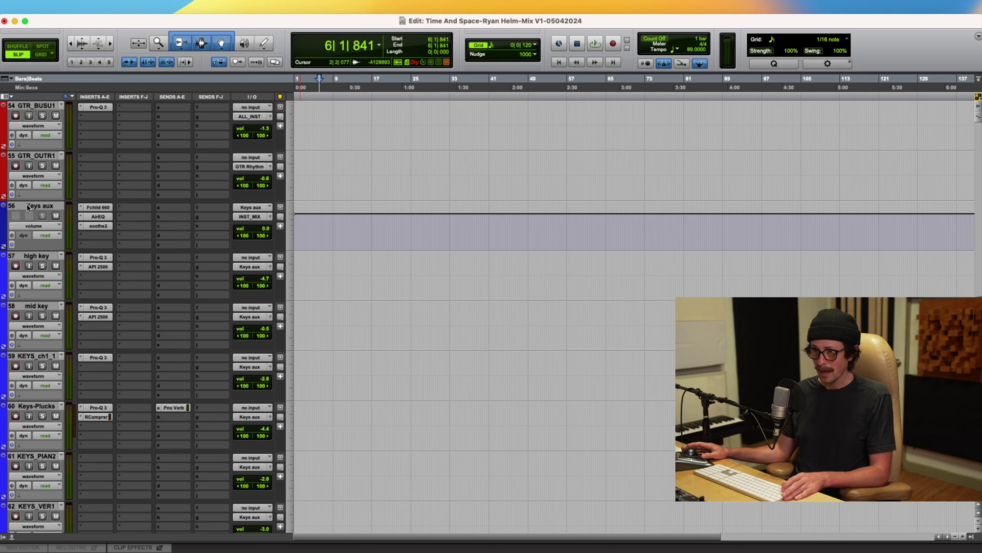
scroll(40, 316, "down", 3)
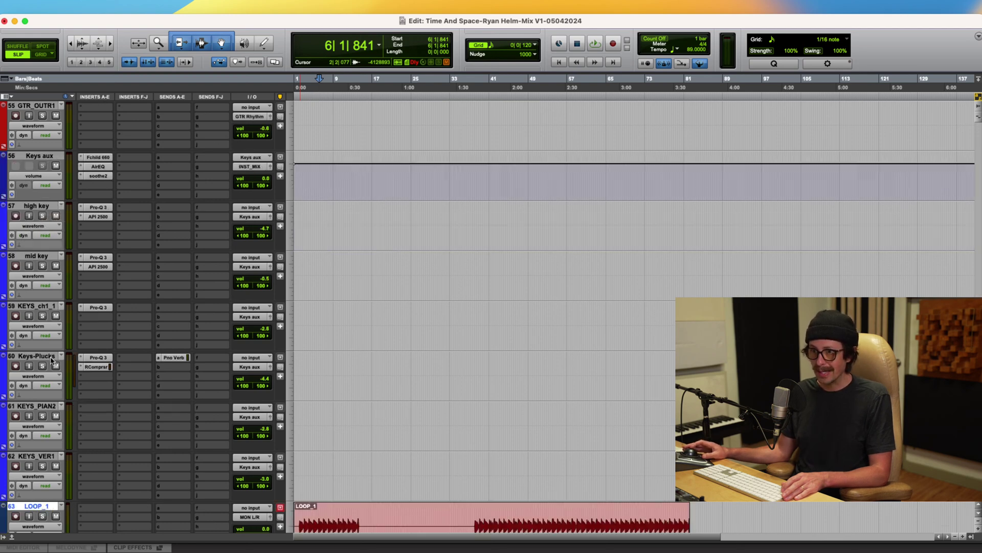
Step: Make the inactive AnlgSynthd2 track directly below LOOP_1 active
scroll(98, 390, "down", 4)
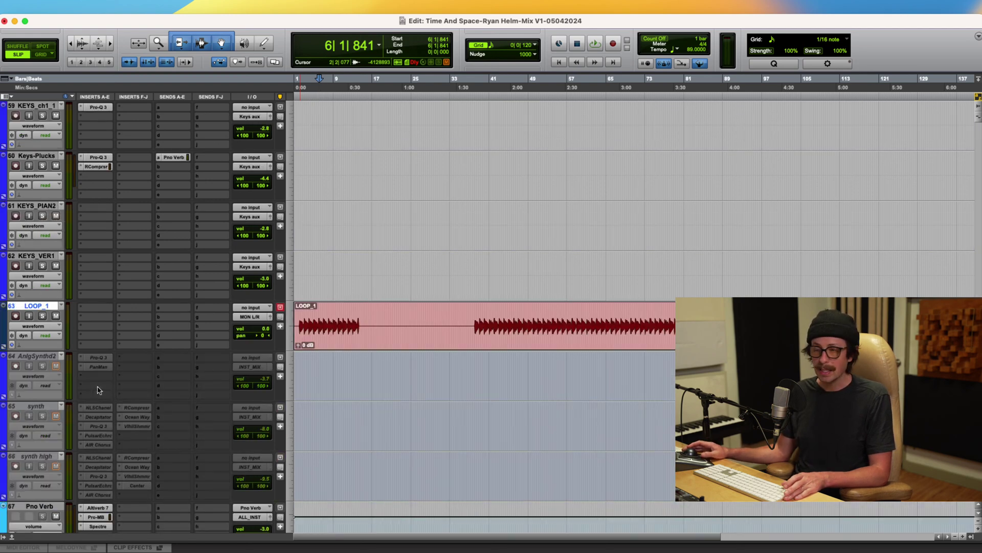
left_click(40, 357)
right_click(40, 357)
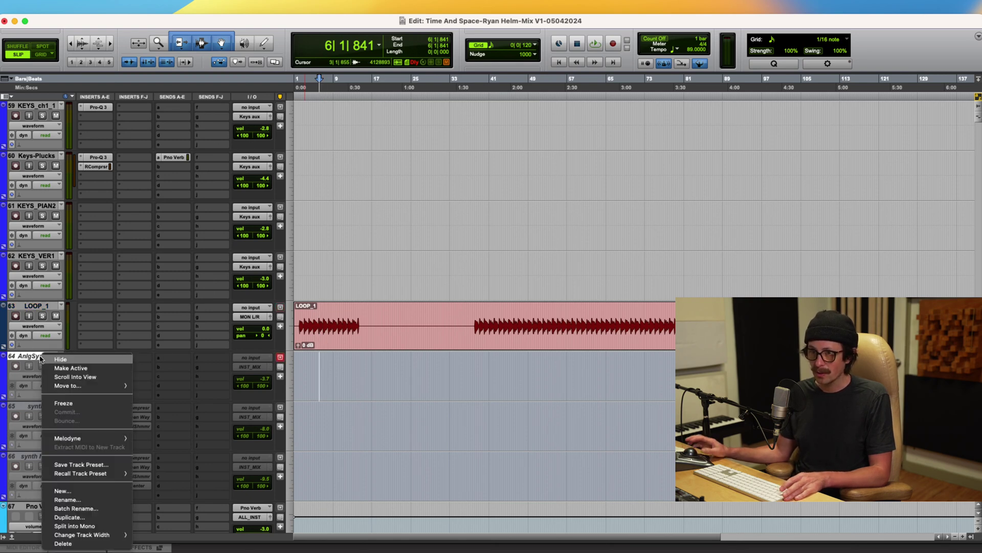
key("Escape")
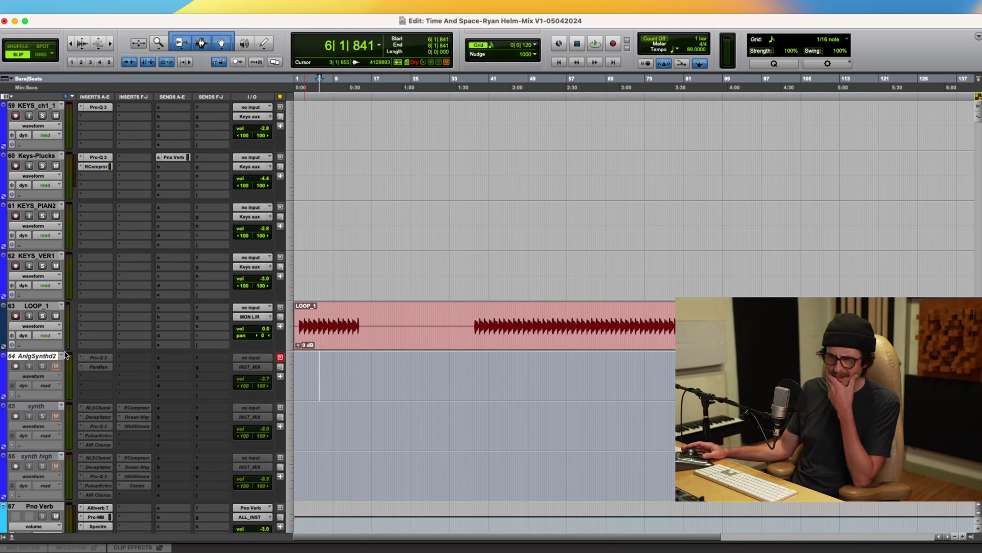
key("super+z")
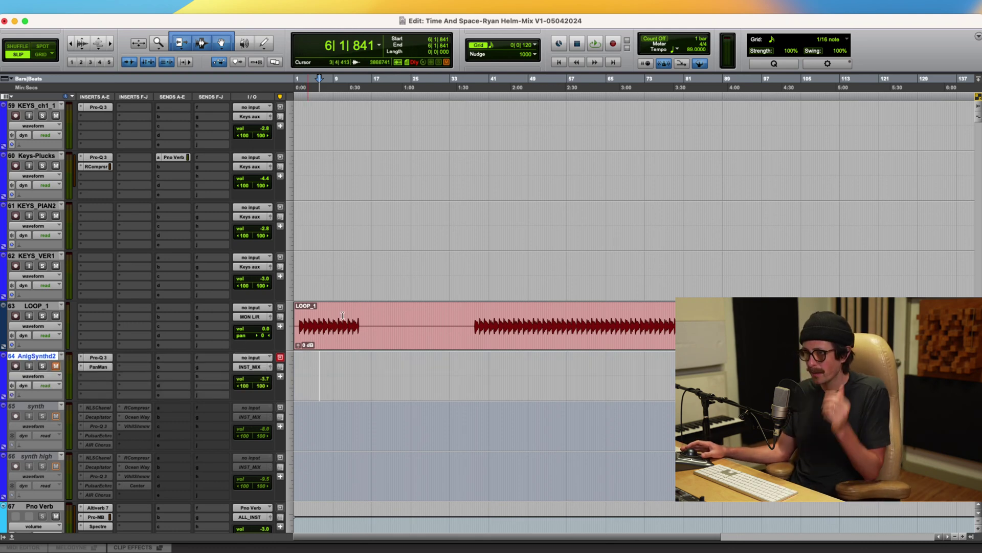
Step: Try moving the LOOP_1 clip onto AnlgSynthd2, and change that track's width to Mono, accepting the removal of unsupported plug-ins
double_click(360, 343)
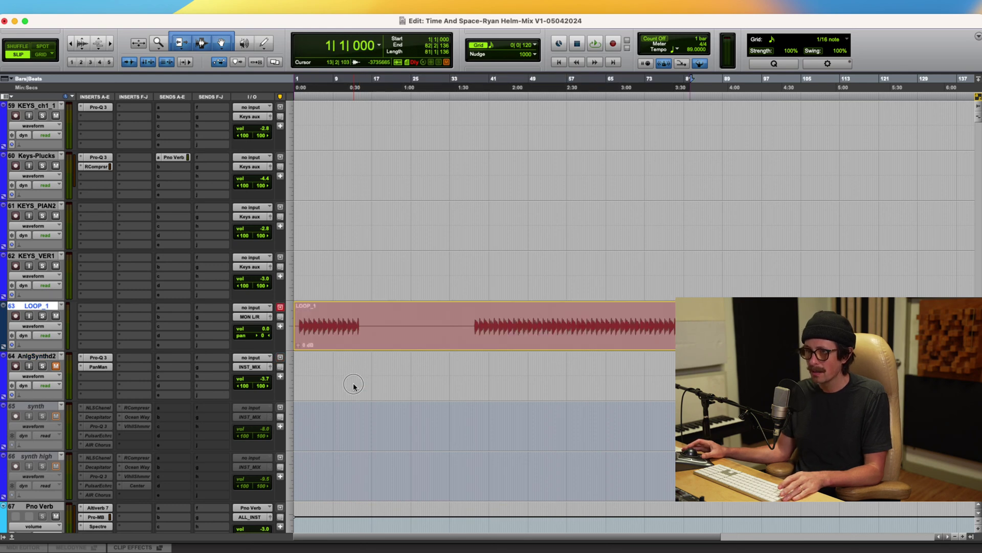
left_click(353, 385)
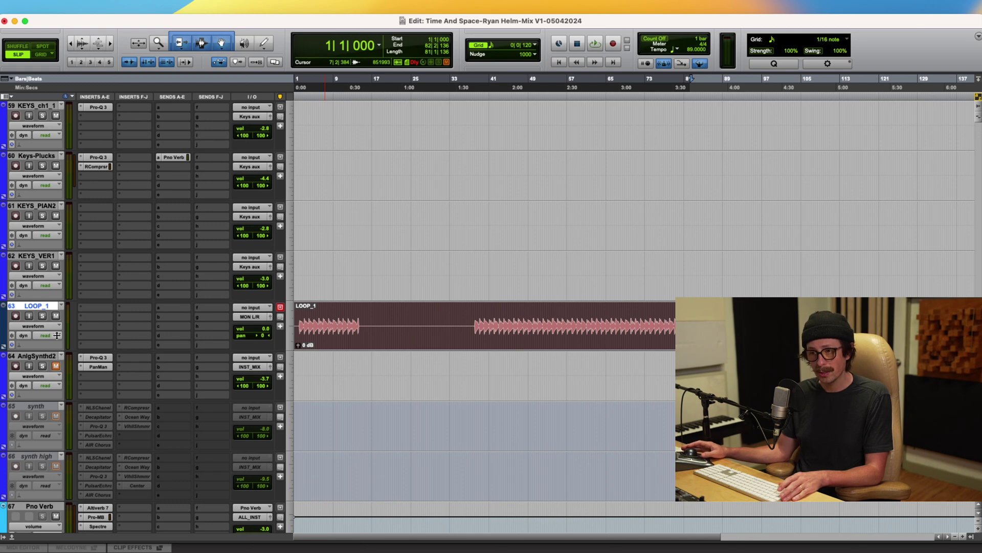
right_click(30, 362)
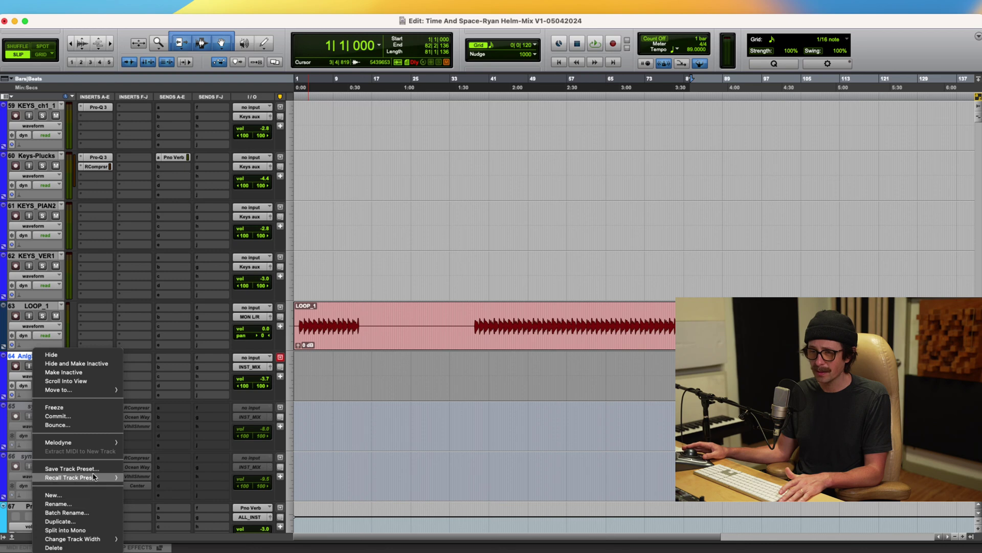
mouse_move(94, 542)
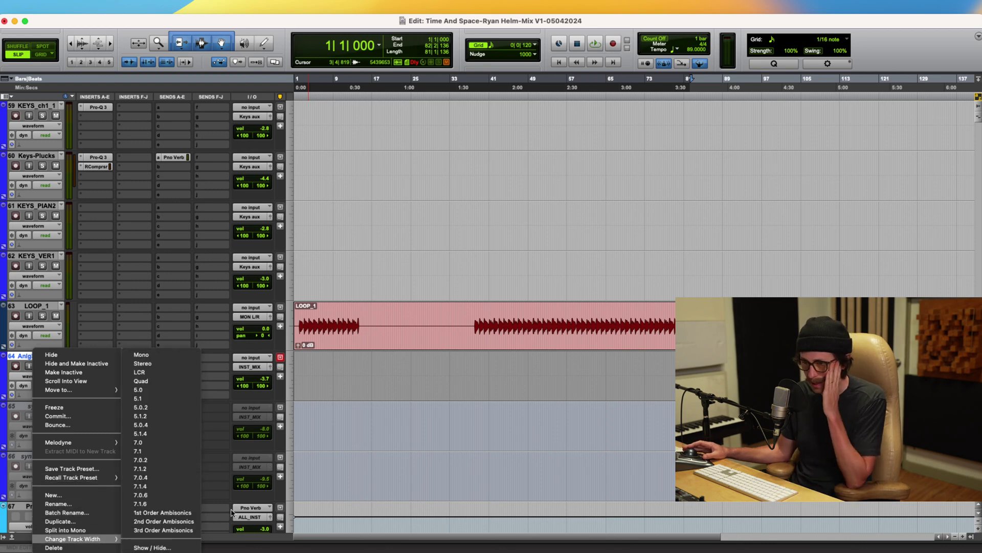
left_click(141, 354)
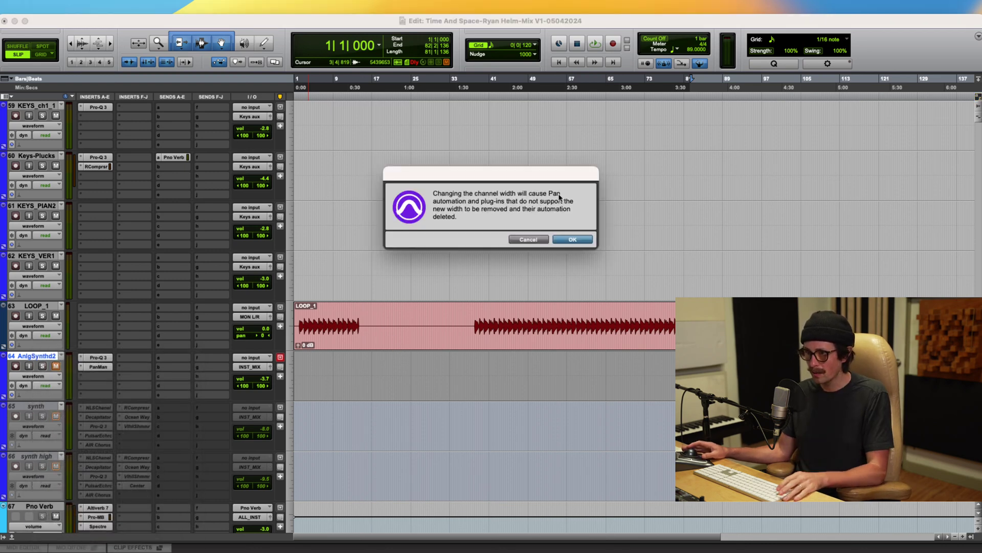
key("Return")
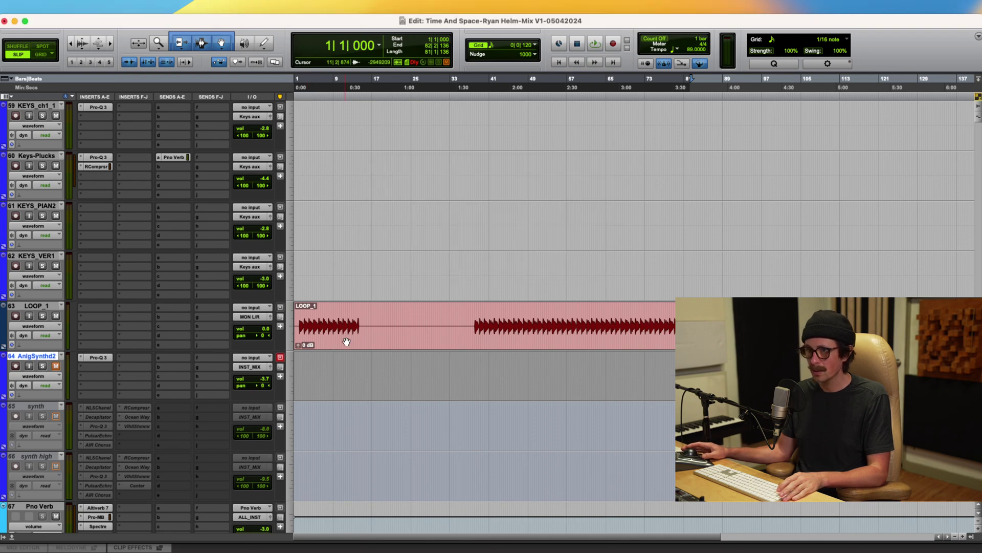
Step: Move the LOOP_1 clip straight down onto AnlgSynthd2, unmute that track, and inspect its Pro-Q 3 curve
left_click_drag(346, 335, 347, 385)
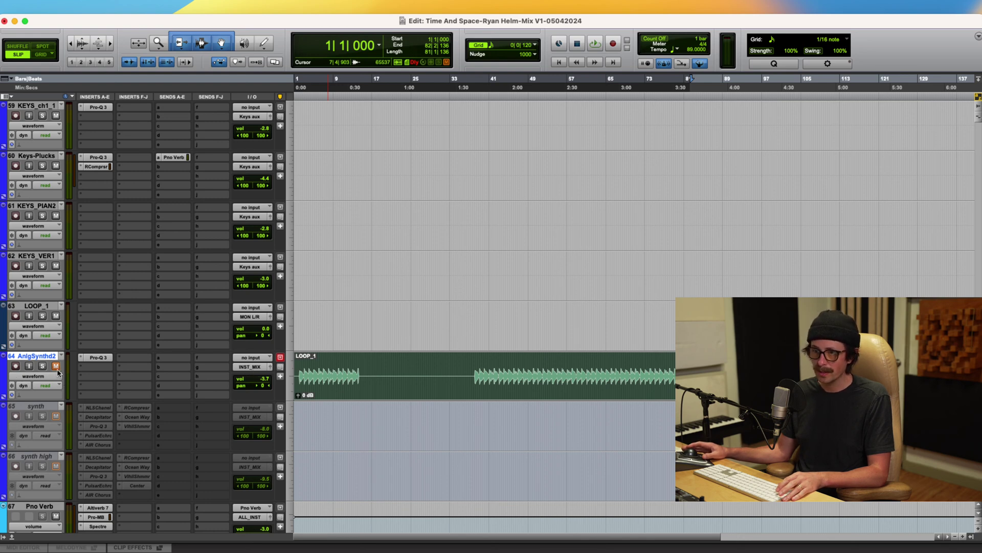
left_click(95, 358)
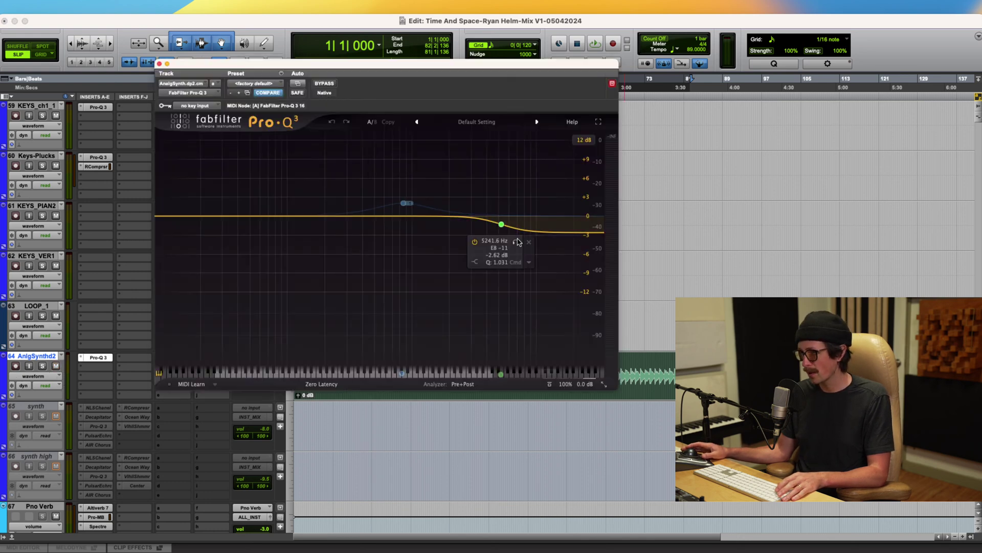
left_click(160, 64)
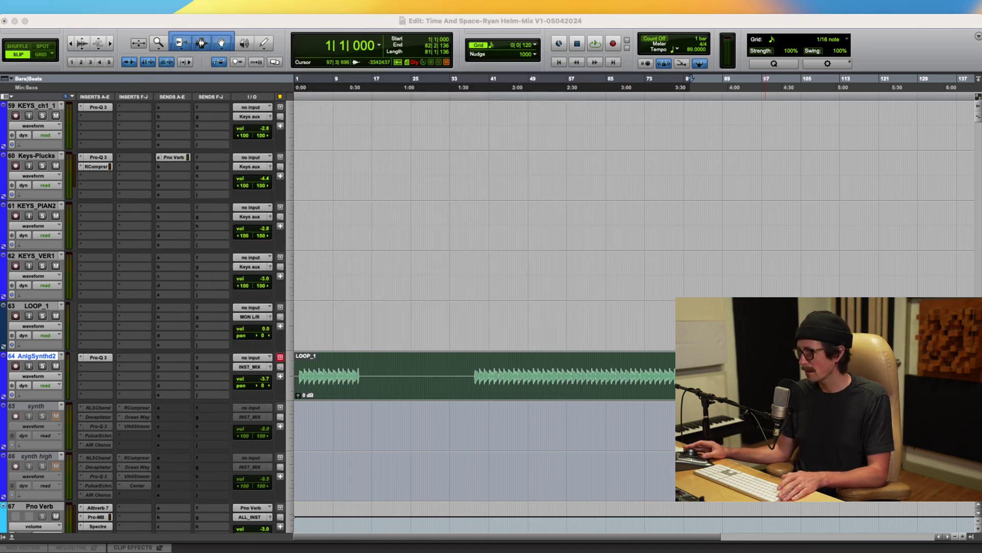
Step: Audition the LOOP_1 clip on AnlgSynthd2 from the song start, then from about bar 4
left_click(336, 305)
key("space")
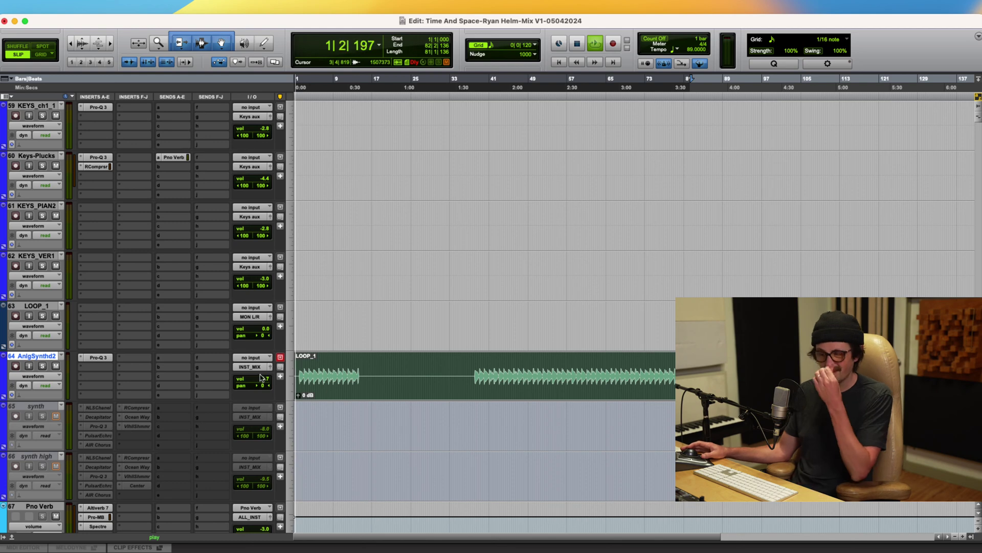
key("space")
left_click(311, 362)
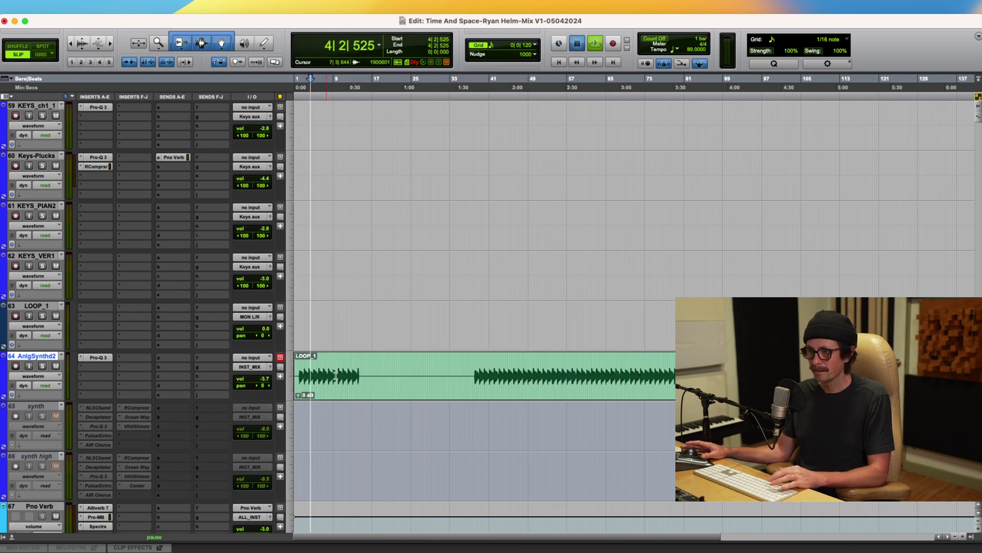
key("space")
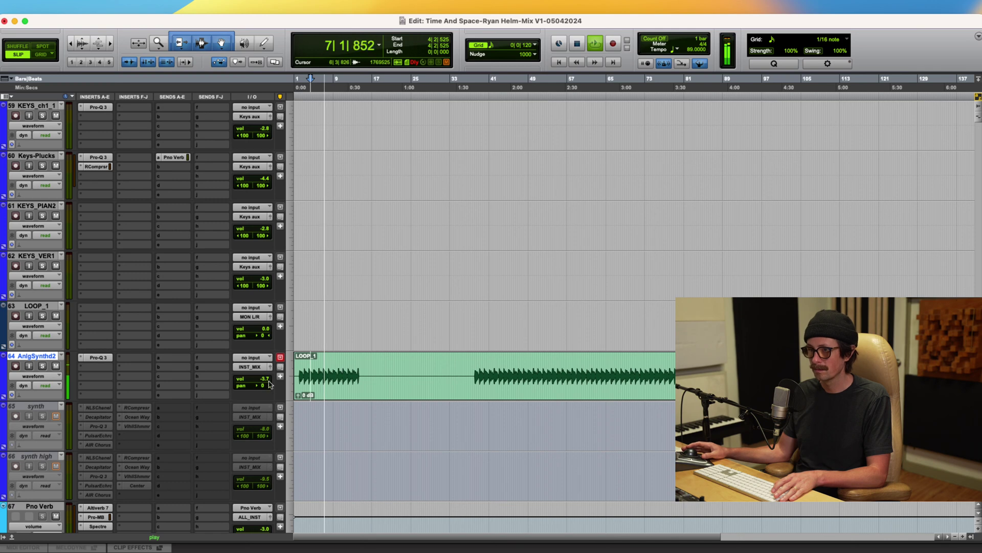
left_click(267, 379)
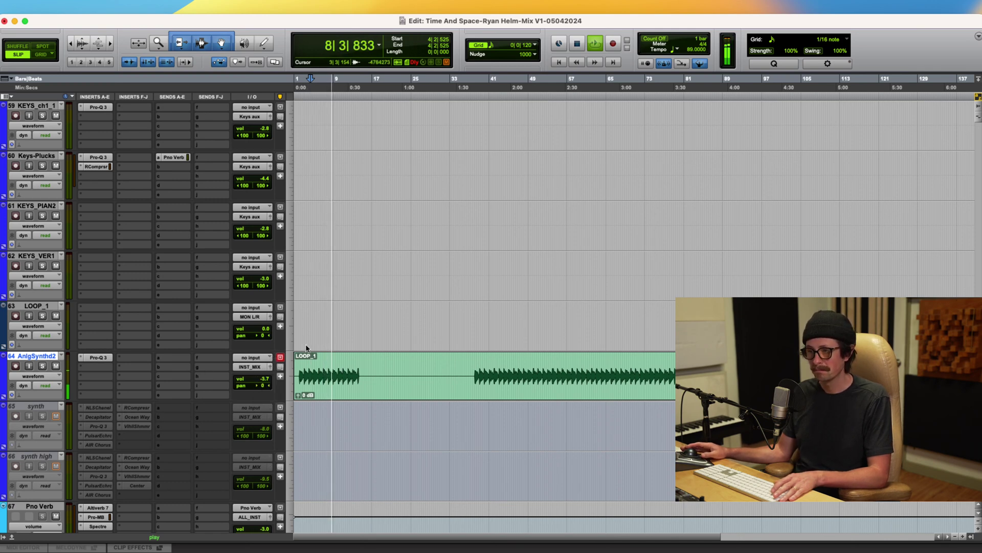
Step: Look through the other tracks during playback, restart from the bass entrance at bar 6, and go to the REF track
scroll(358, 417, "down", 15)
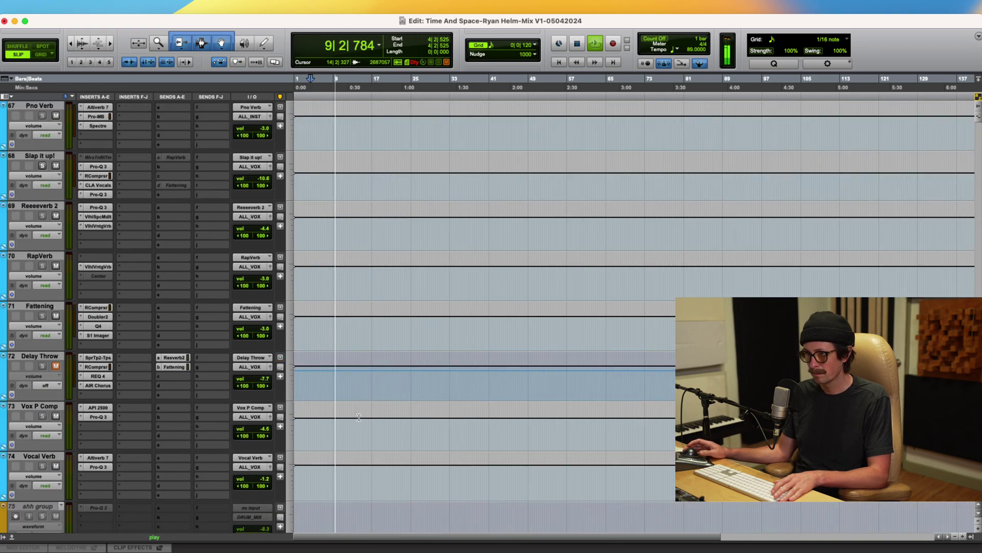
scroll(359, 417, "up", 18)
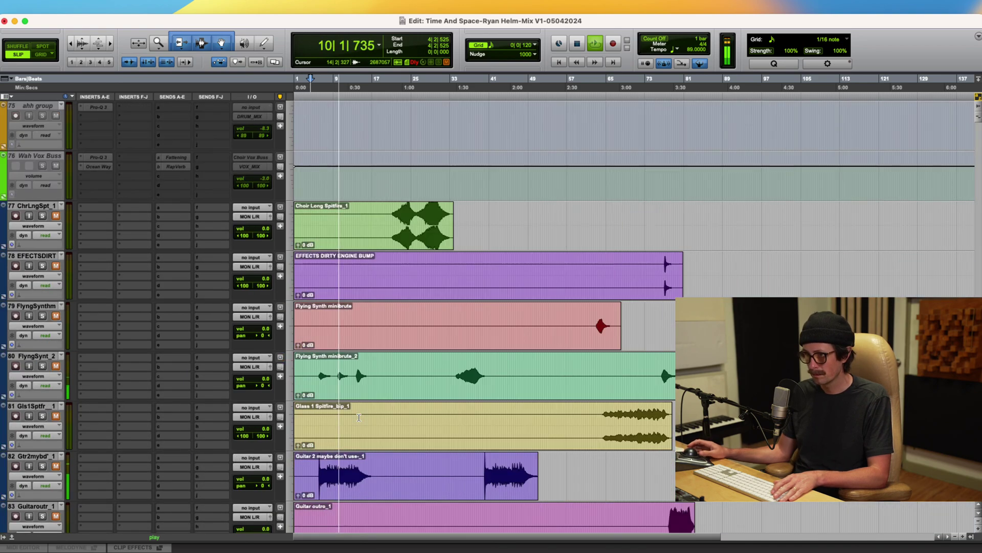
scroll(358, 417, "up", 20)
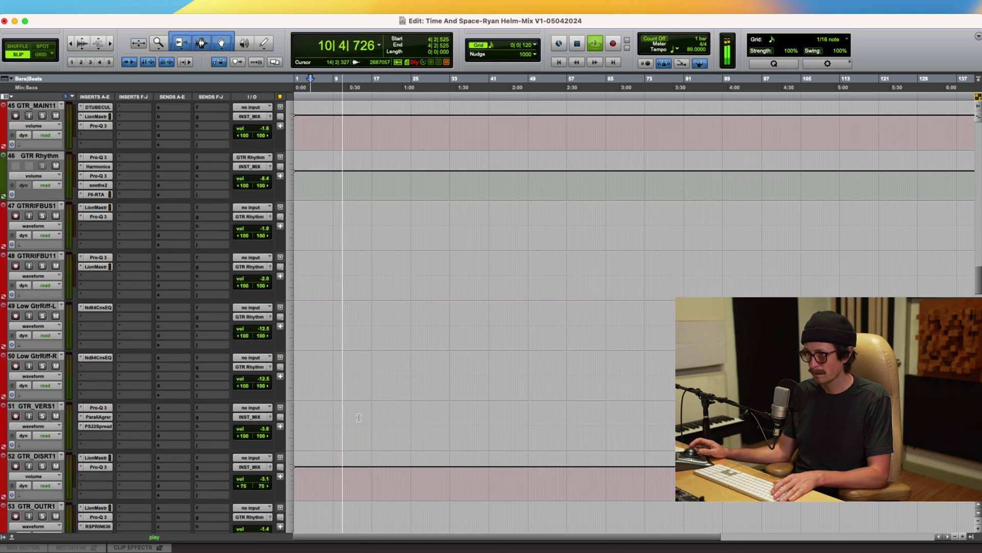
scroll(321, 285, "up", 4)
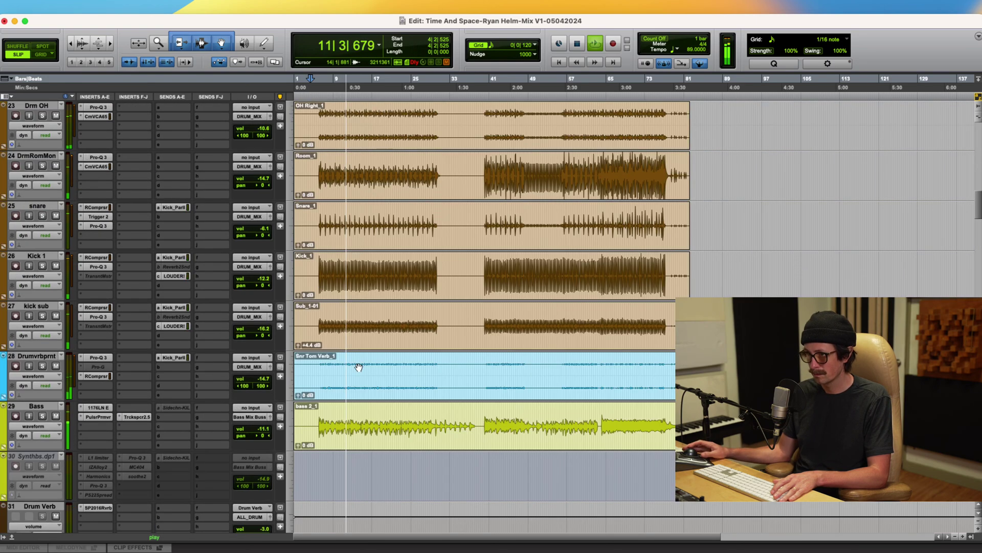
left_click(321, 419)
scroll(372, 439, "up", 20)
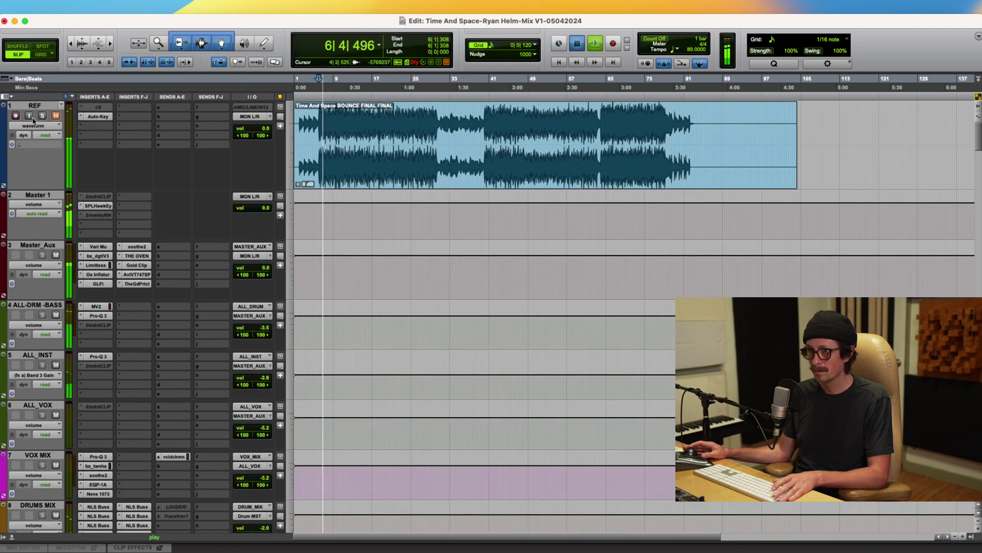
Step: Solo the REF track, deactivate its Auto-Key insert, and play the reference from bar 6
key("space")
left_click(42, 115)
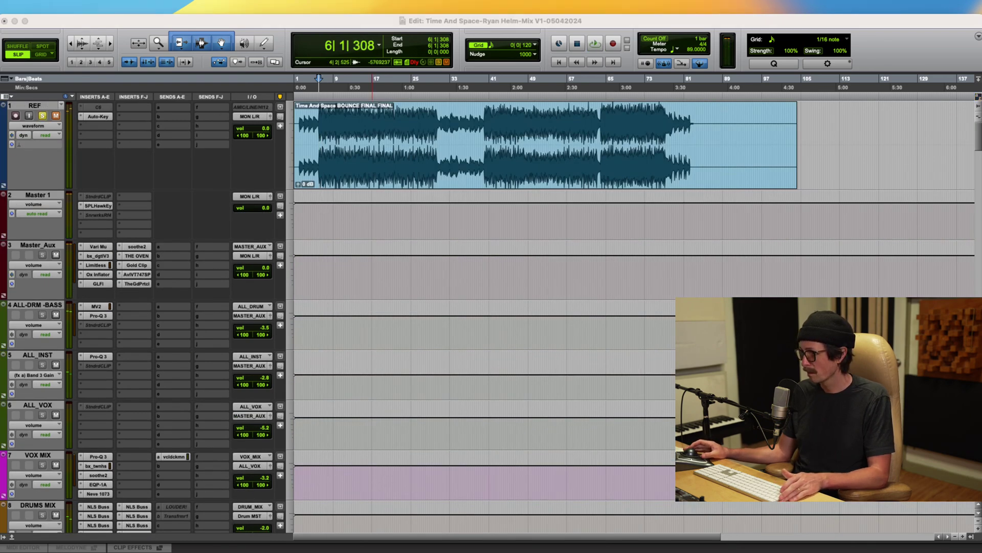
left_click(91, 148)
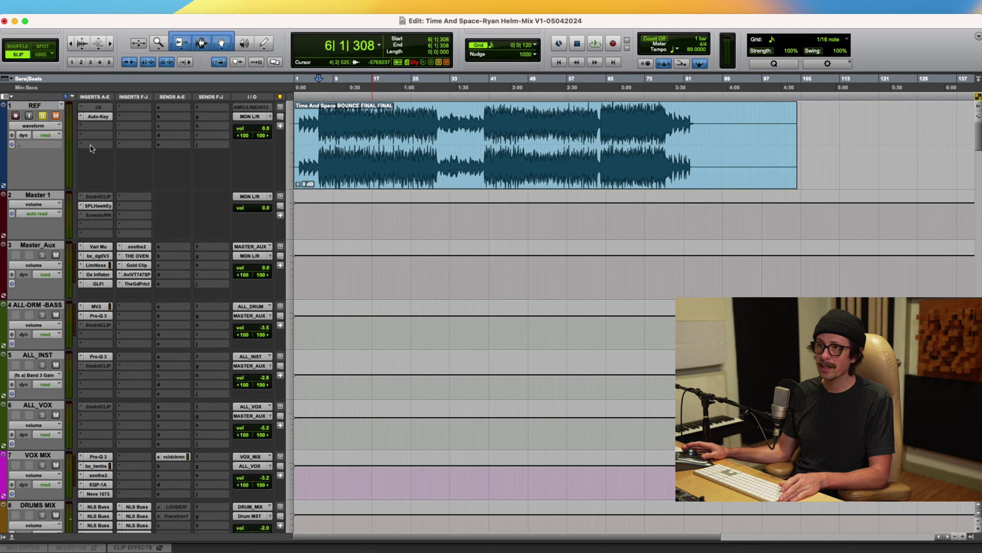
left_click(107, 116, "ctrl+super")
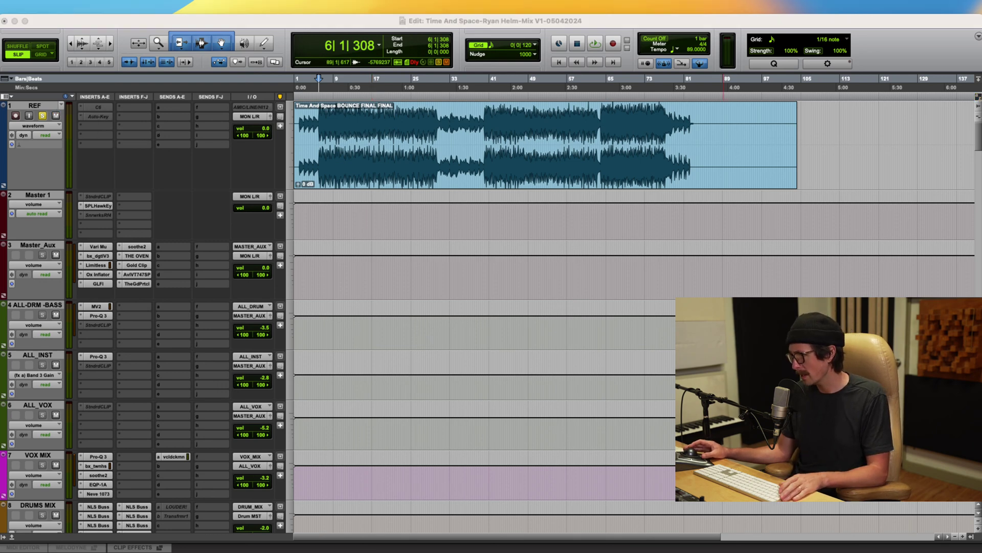
left_click(58, 120)
key("space")
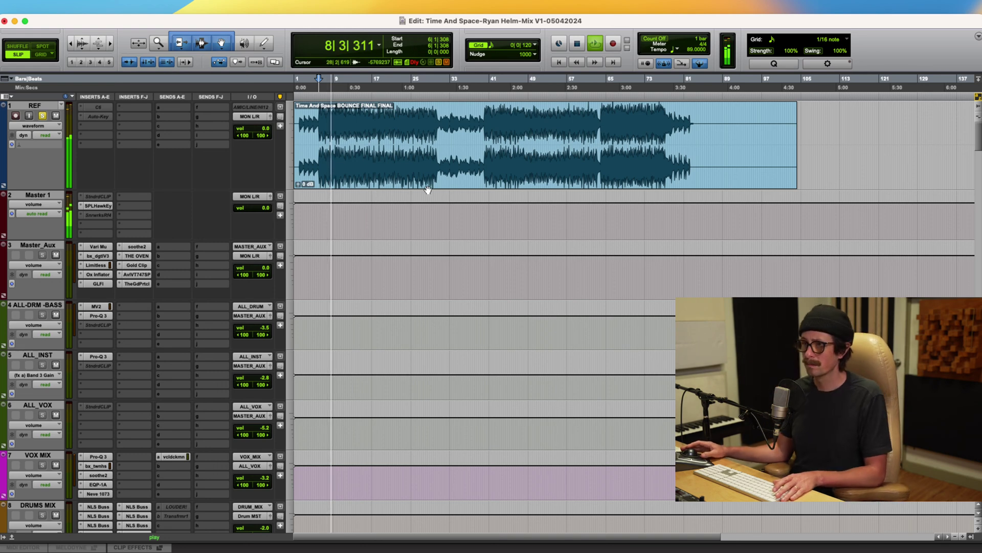
Step: Take REF out of solo and play the mix from bar 6 to compare it with the reference, then stop
left_click(43, 116)
key("space")
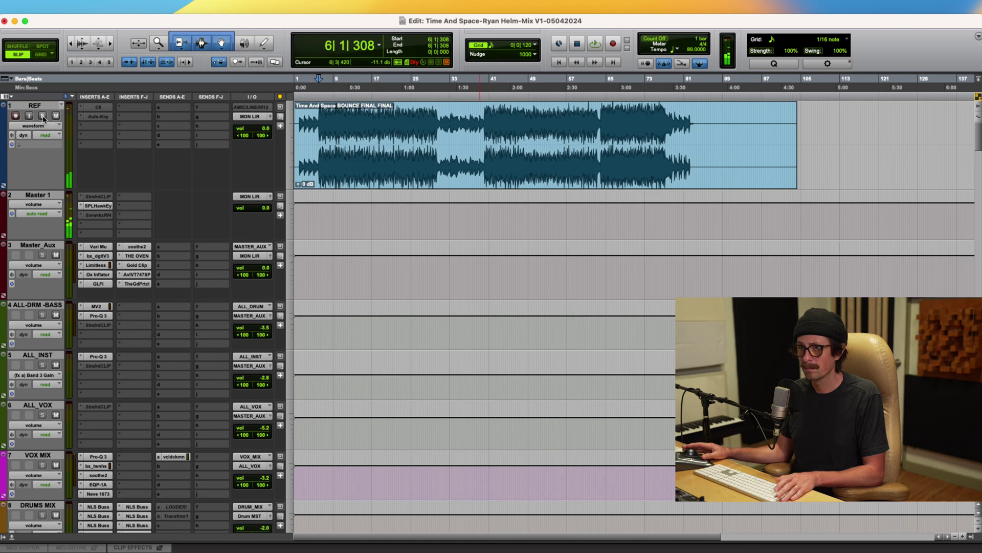
key("space")
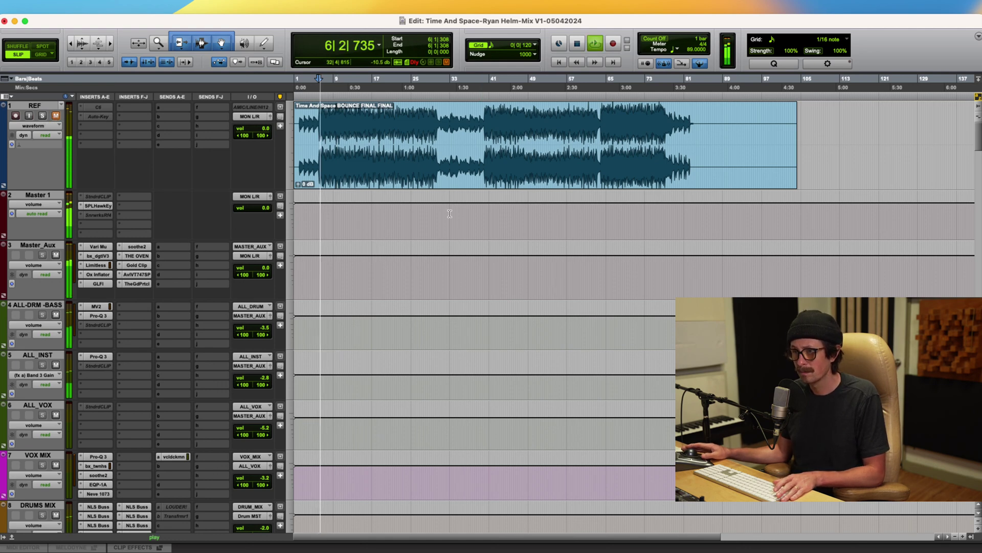
key("space")
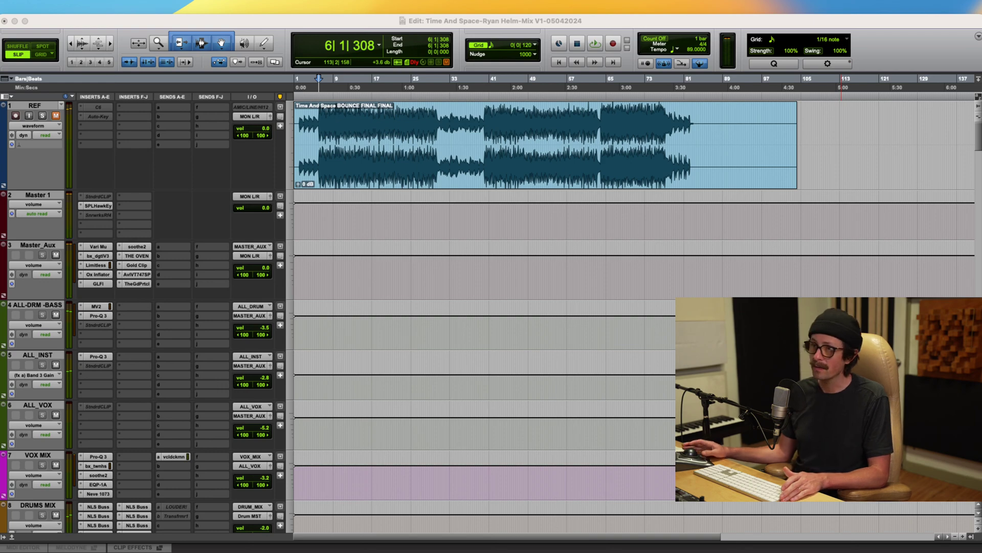
Step: Return to the AnlgSynthd2 track and increase its height slightly in the timeline
left_click(410, 401)
scroll(410, 401, "down", 20)
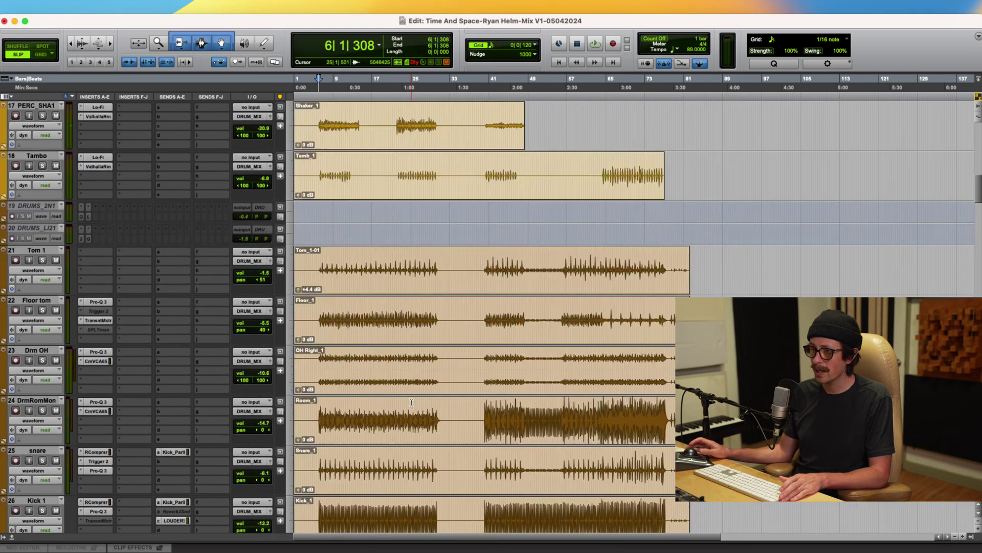
scroll(411, 402, "down", 13)
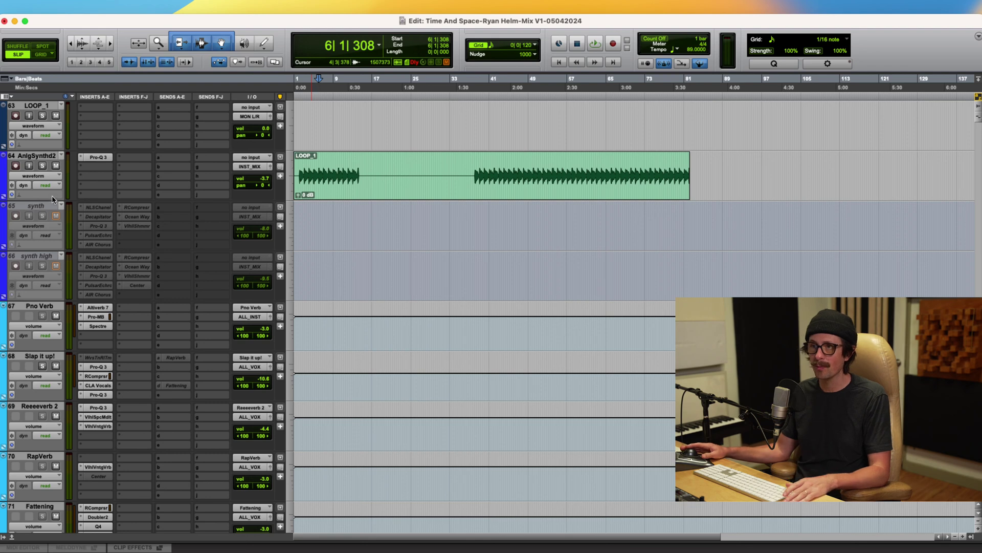
left_click_drag(52, 199, 53, 228)
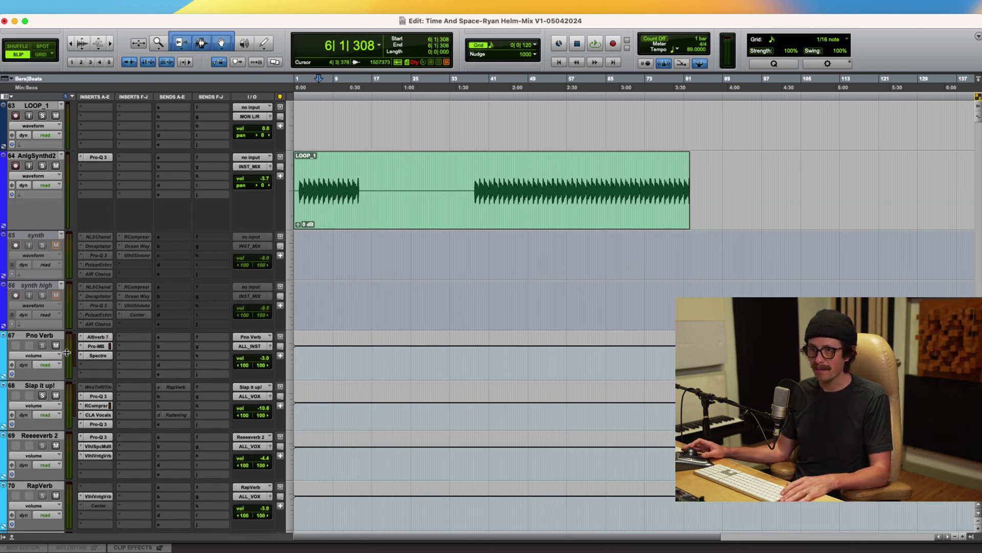
Step: Select the Slap it up! effects track and return to the view of AnlgSynthd2
scroll(67, 352, "down", 3)
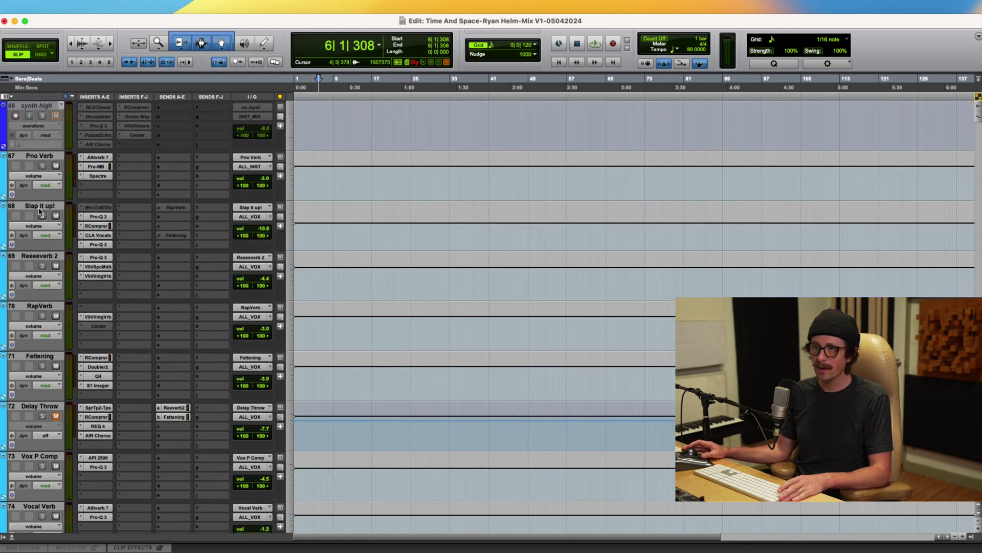
left_click(40, 208)
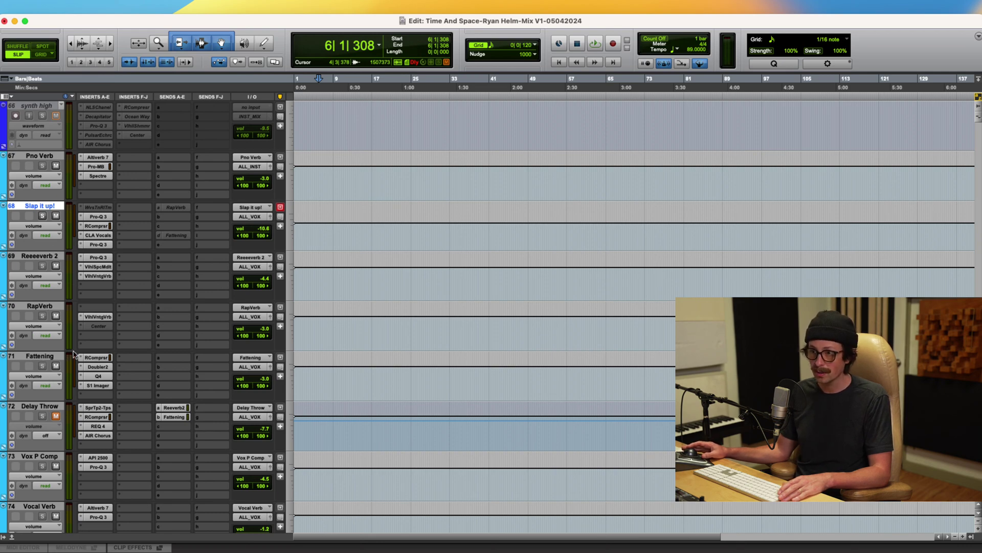
scroll(275, 350, "up", 3)
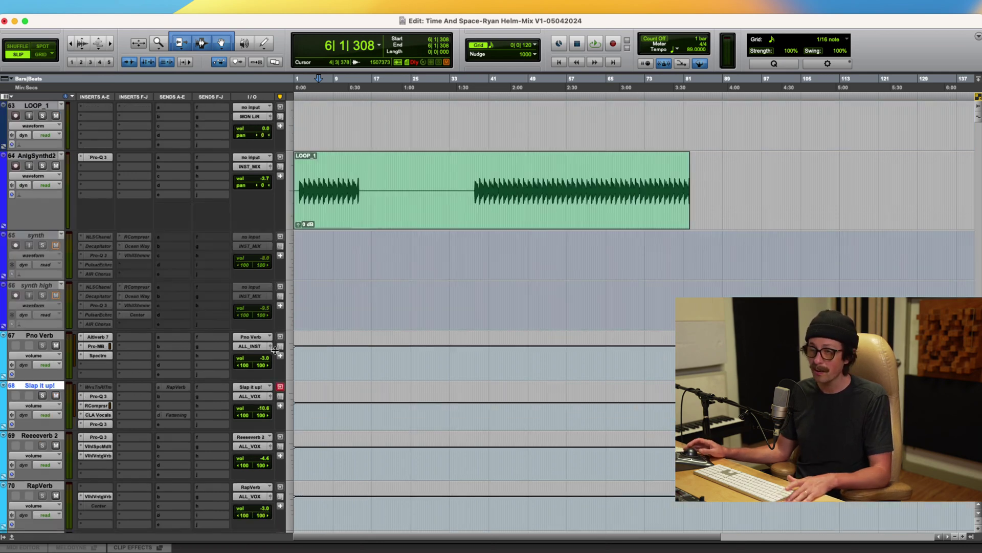
Step: Add a send from AnlgSynthd2 to the Fattening bus and set its level to -15.0 dB
left_click(170, 158)
mouse_move(195, 166)
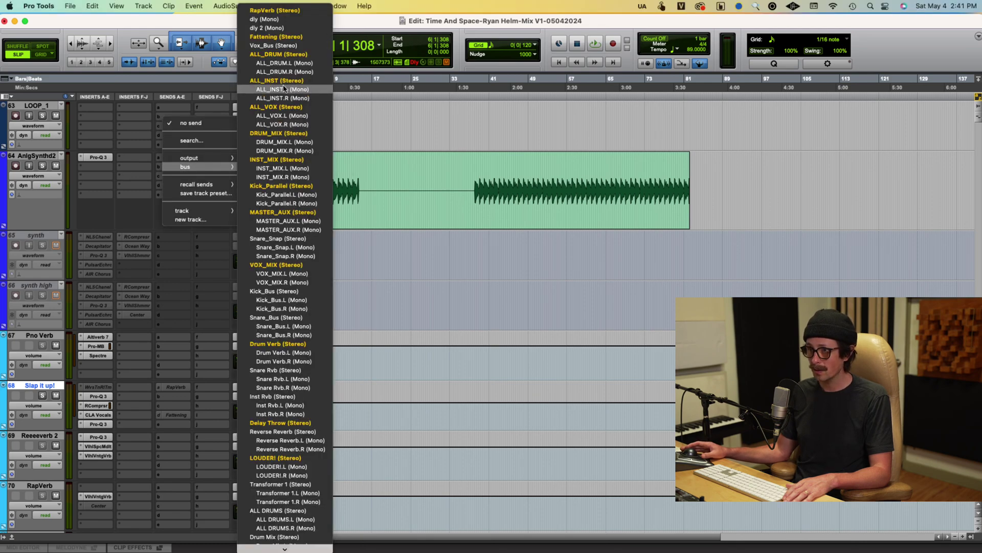
left_click(278, 36)
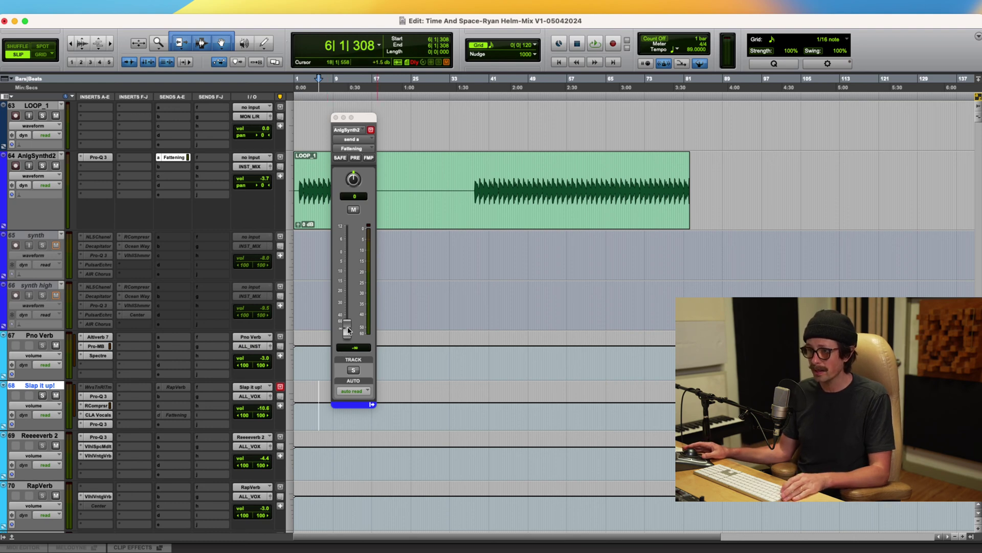
left_click_drag(347, 330, 347, 281)
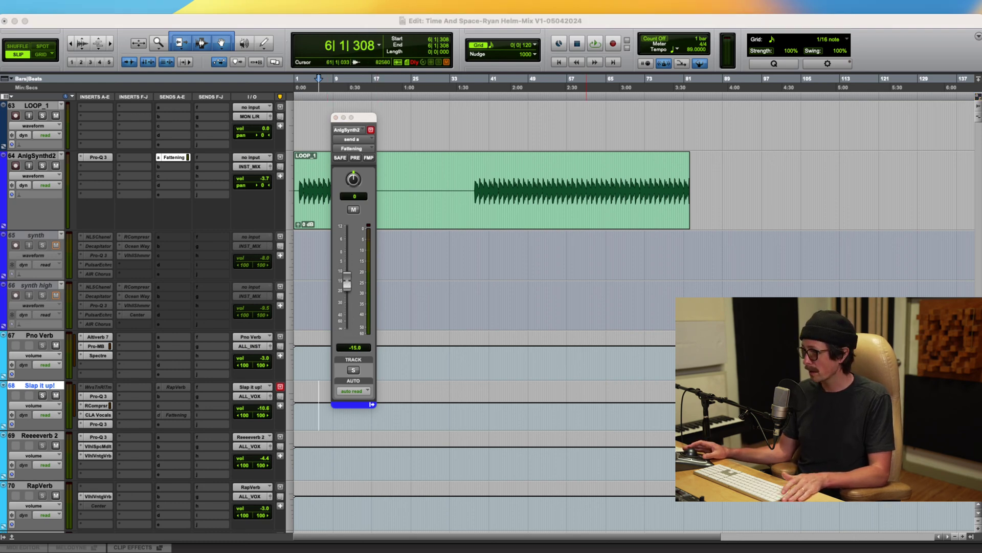
left_click(885, 55)
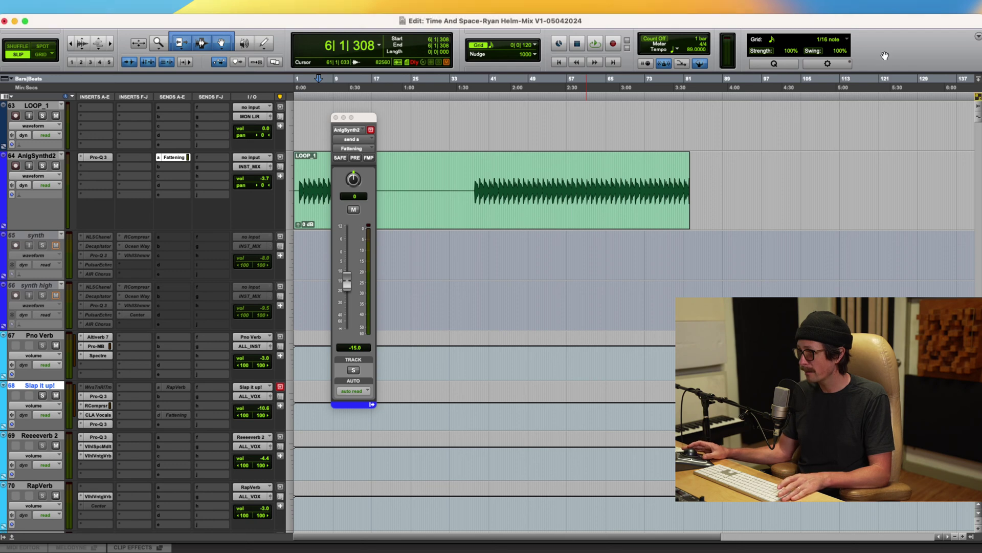
Step: Raise the AnlgSynthd2 Fattening send to -1.7 dB, audition it from bar 2, and close the send window
key("space")
mouse_move(347, 280)
left_mouse_down()
mouse_move(336, 303)
mouse_move(346, 255)
mouse_move(346, 263)
left_mouse_up()
key("space")
left_click(311, 192)
key("space")
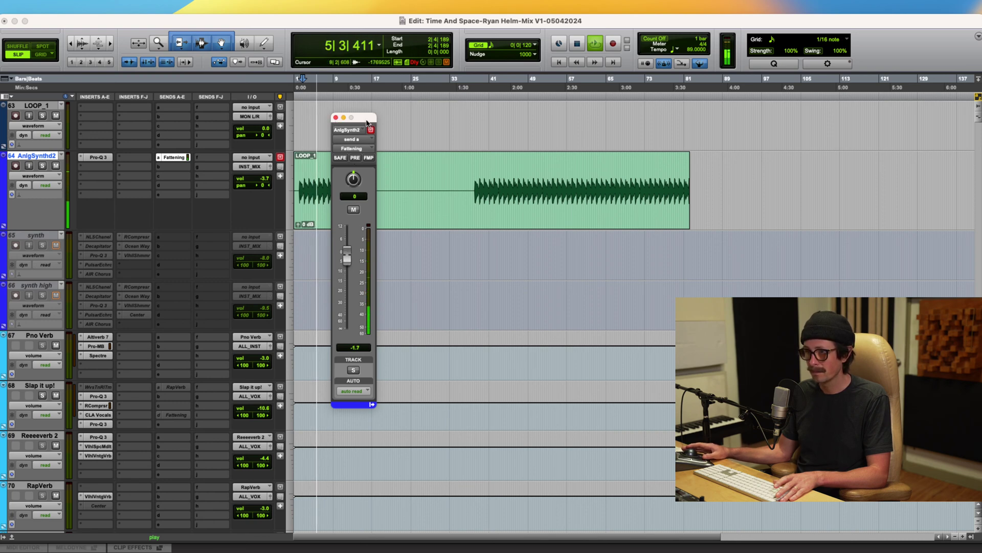
left_click_drag(367, 119, 425, 109)
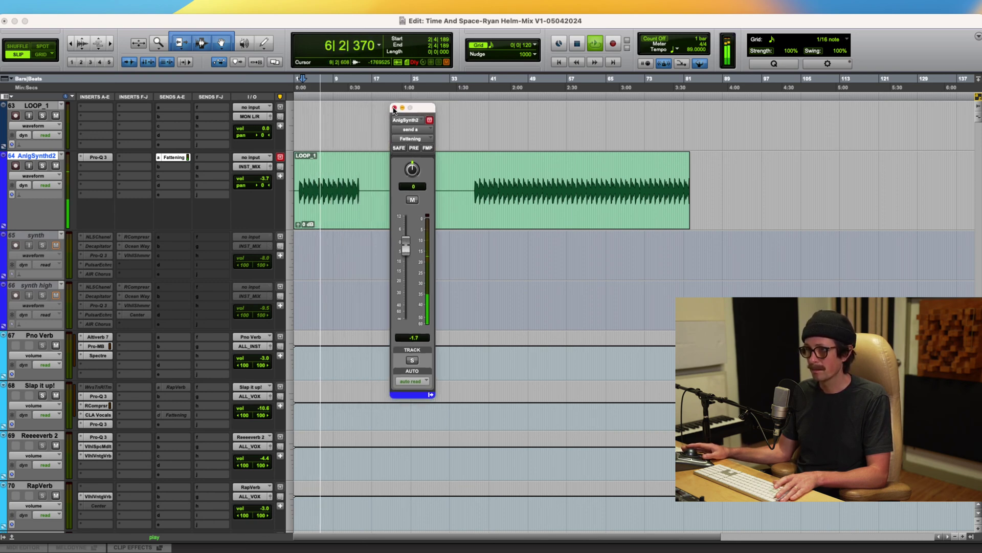
left_click(394, 108)
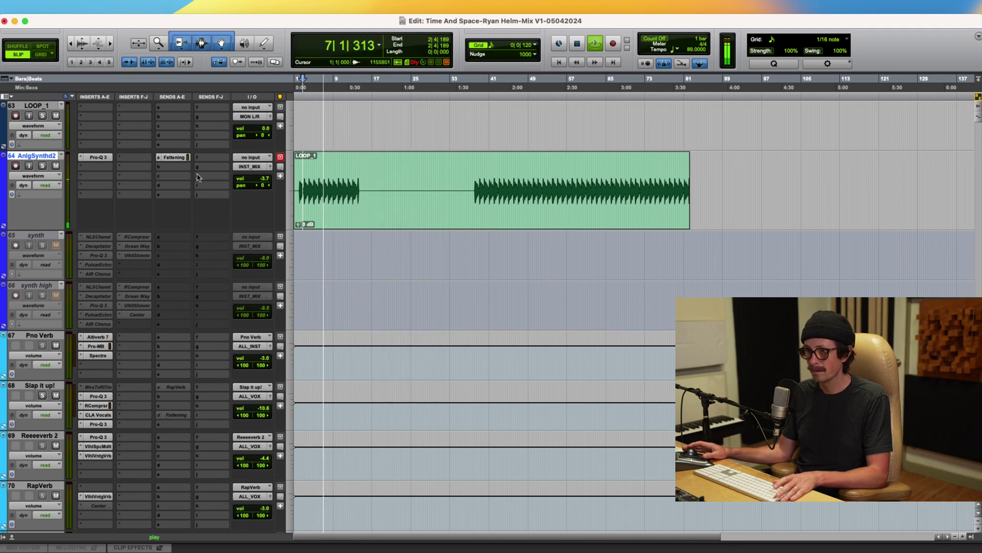
Step: Lower the AnlgSynthd2 track volume to -4.1 dB during playback, then stop
left_click_drag(263, 179, 264, 184)
key("space")
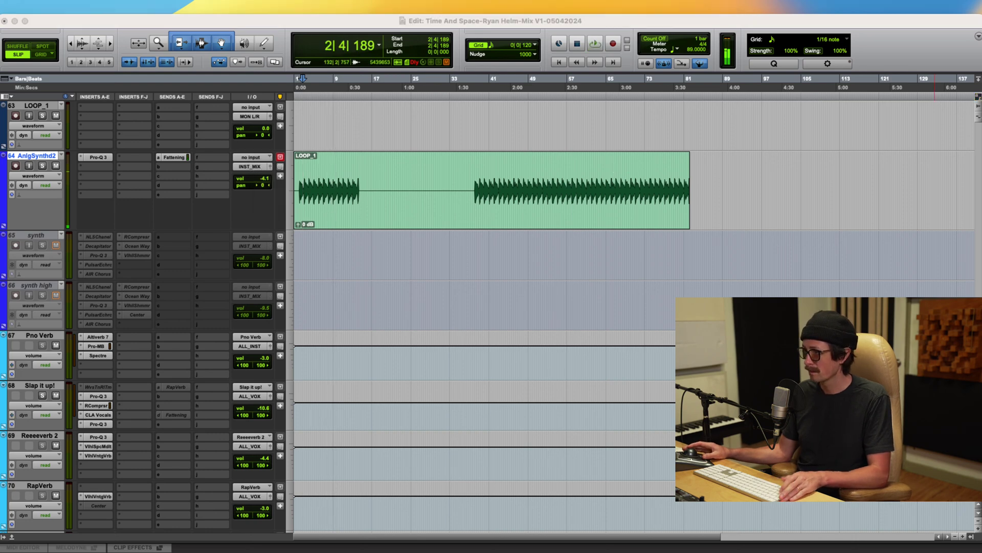
left_click(886, 30)
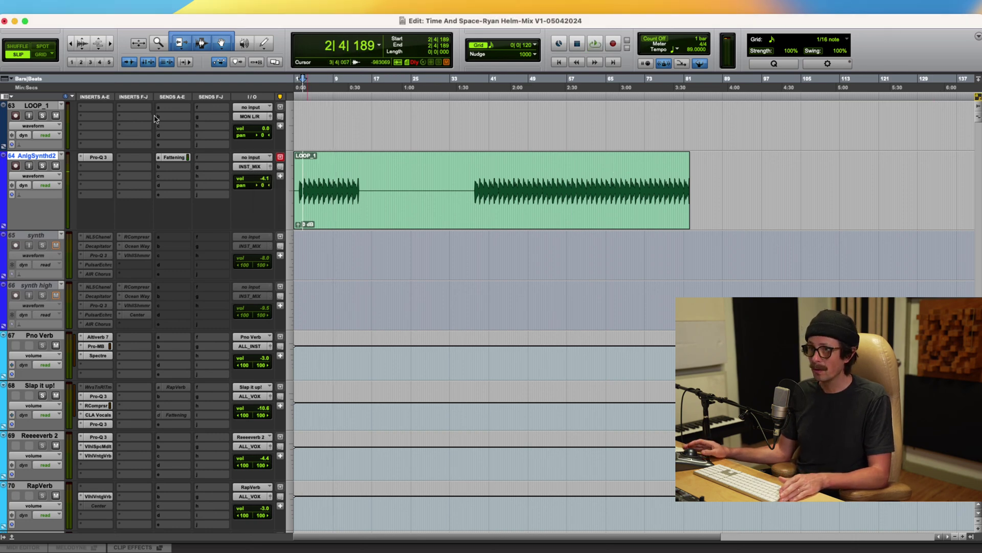
Step: Insert the mono/stereo TrueVerb on AnlgSynthd2 in the slot below Pro-Q 3
left_click(95, 169)
mouse_move(118, 170)
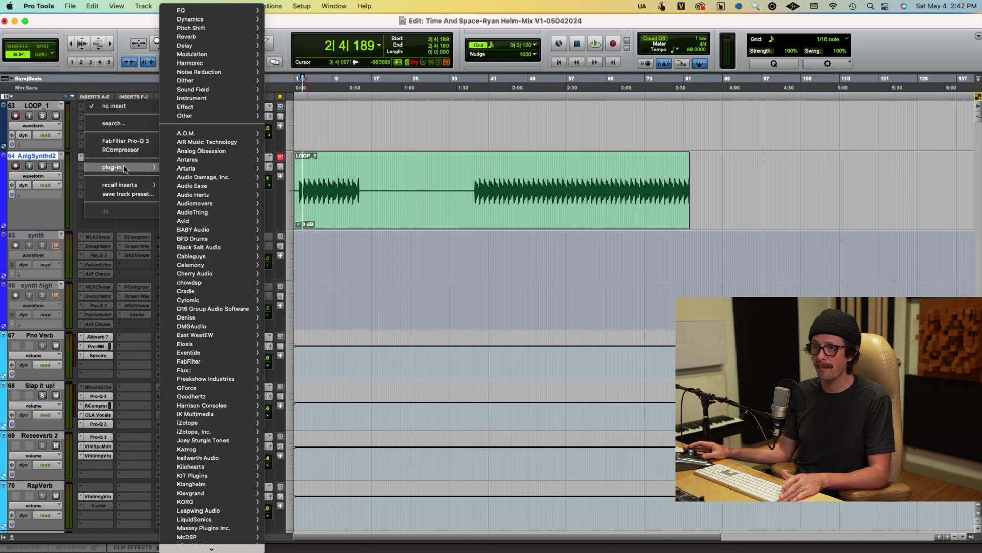
type("true")
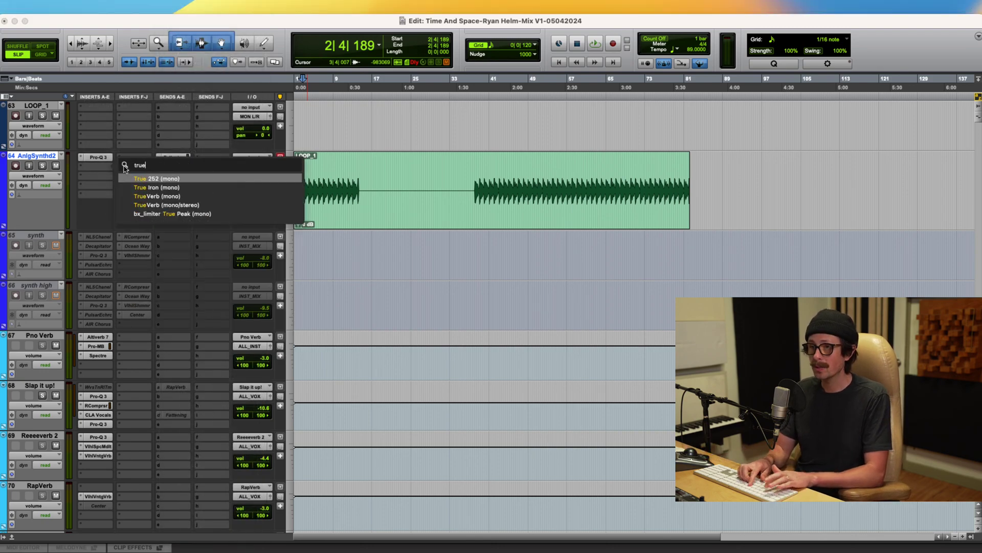
left_click(186, 205)
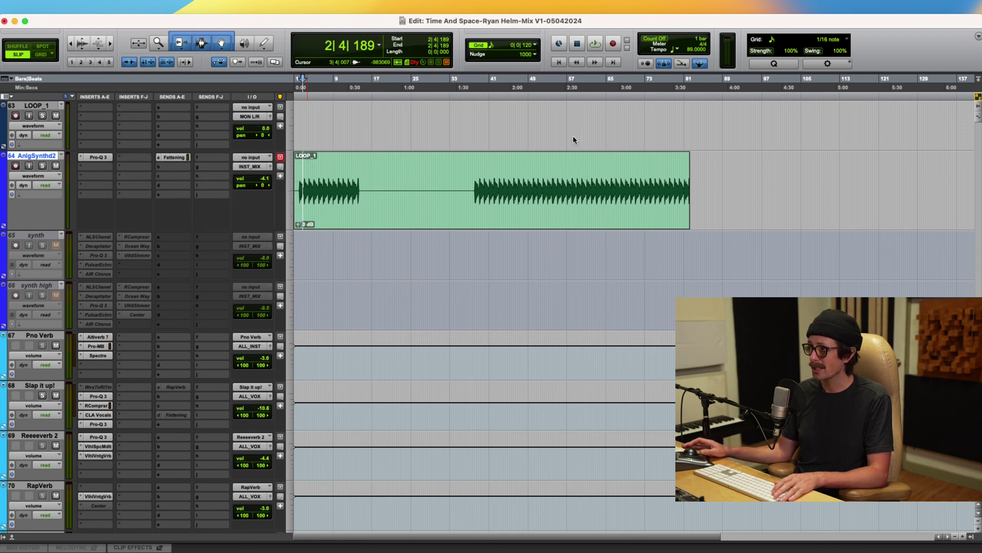
left_click_drag(356, 64, 374, 105)
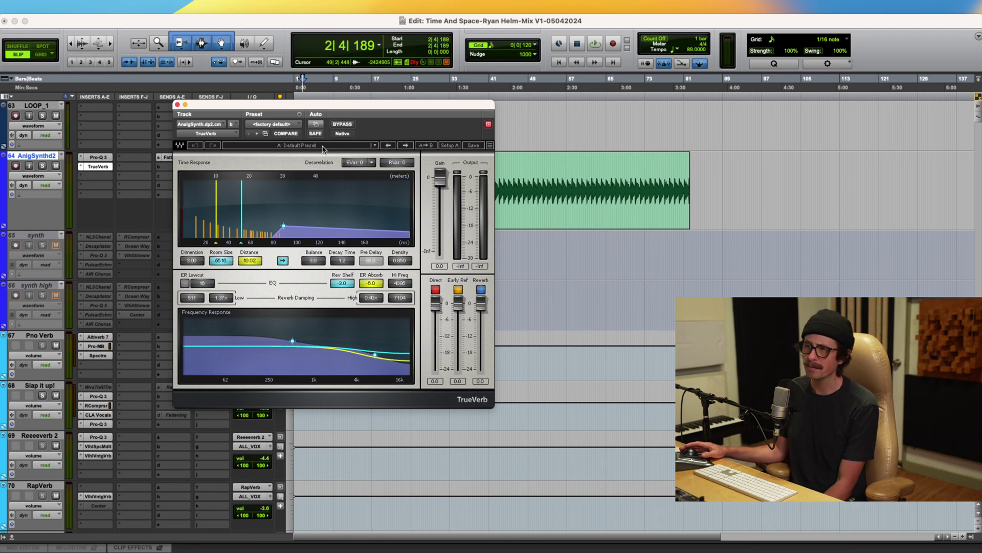
Step: Load the "Tuck the synth back" user preset in TrueVerb
left_click(323, 148)
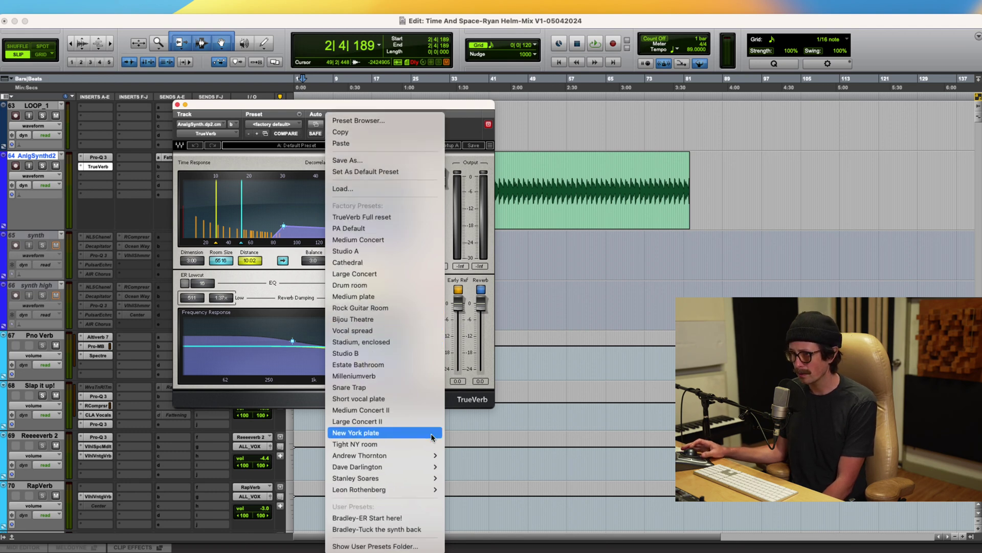
left_click(406, 530)
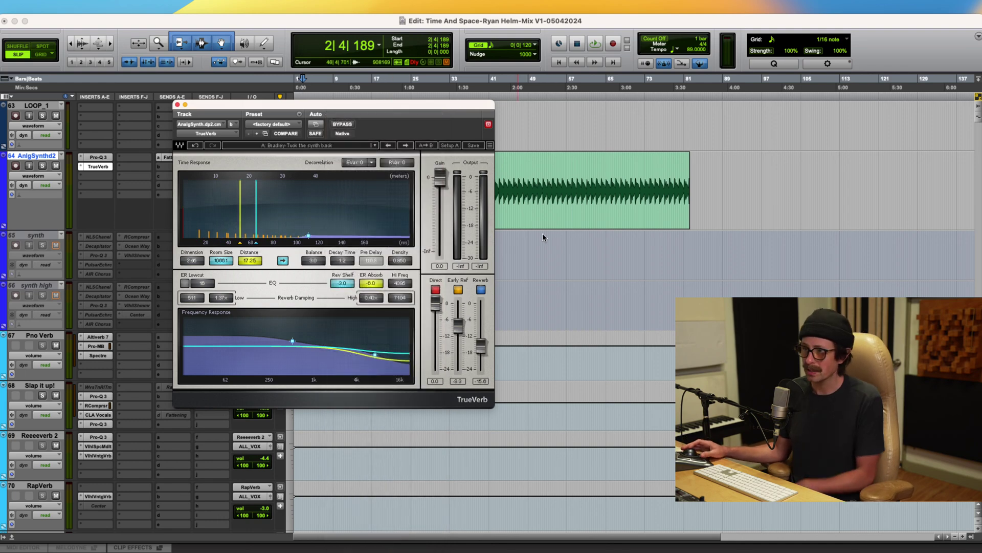
key("super+Tab")
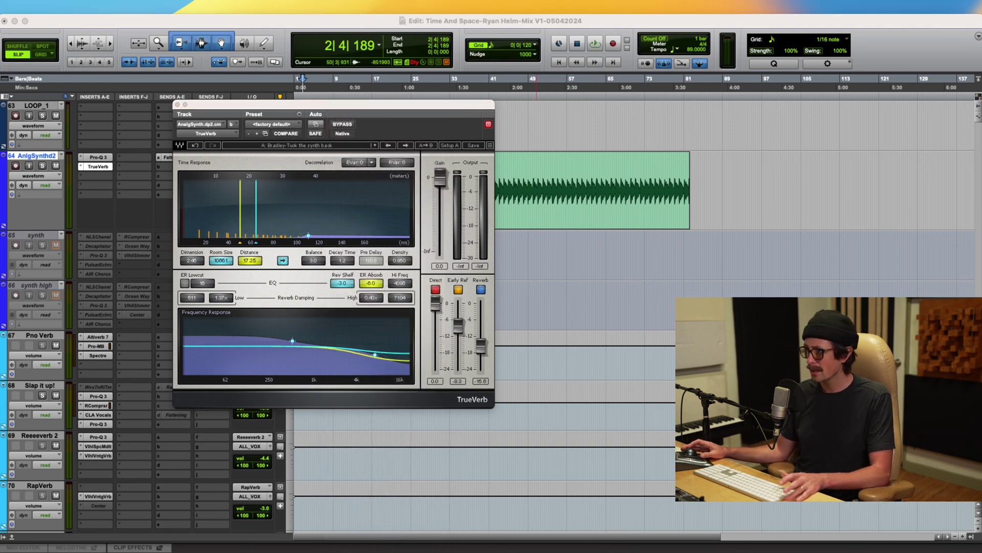
left_click(300, 204)
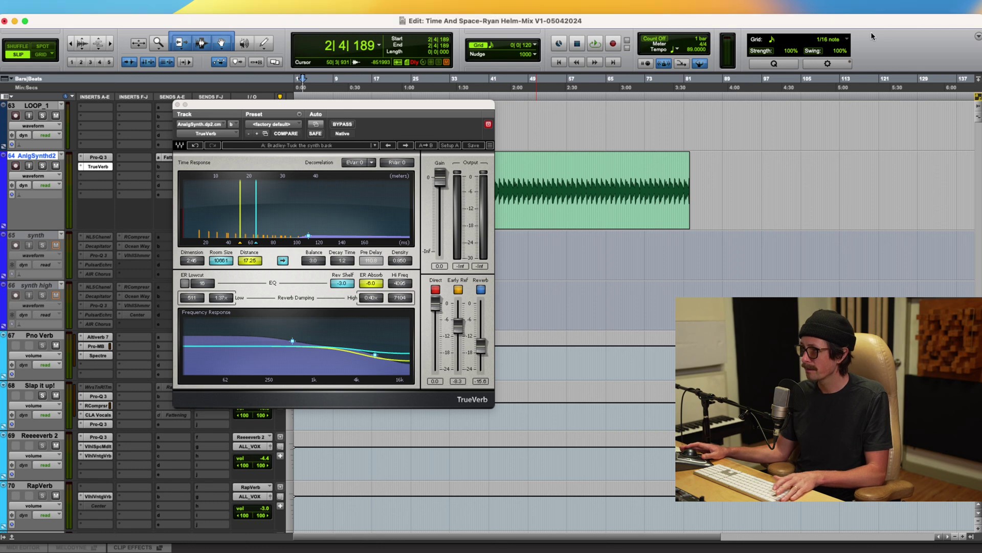
Step: While playing from bar 2, lower TrueVerb's reverb level to -16.9 dB and the AnlgSynthd2 volume to -4.8 dB, then stop
key("space")
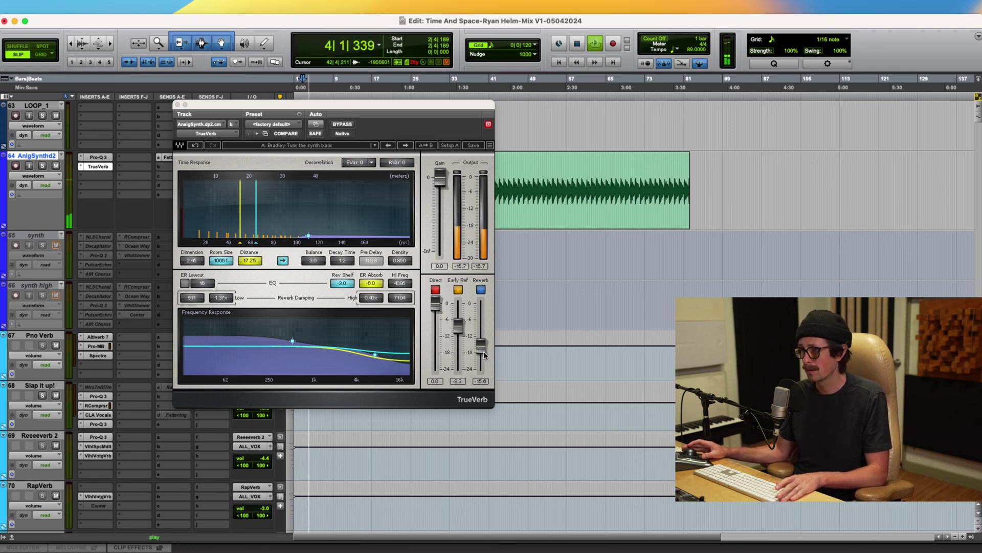
left_click_drag(484, 354, 488, 381)
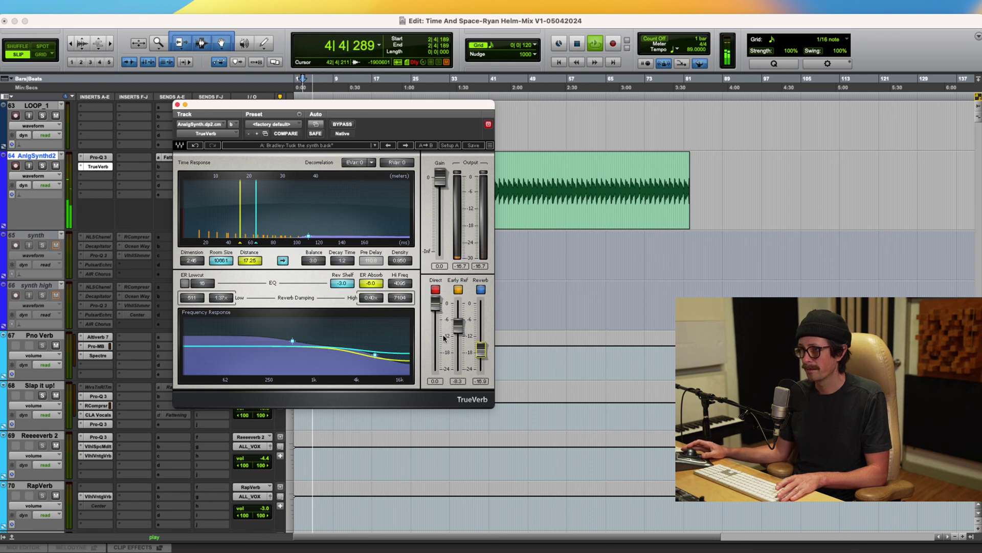
left_click(177, 105)
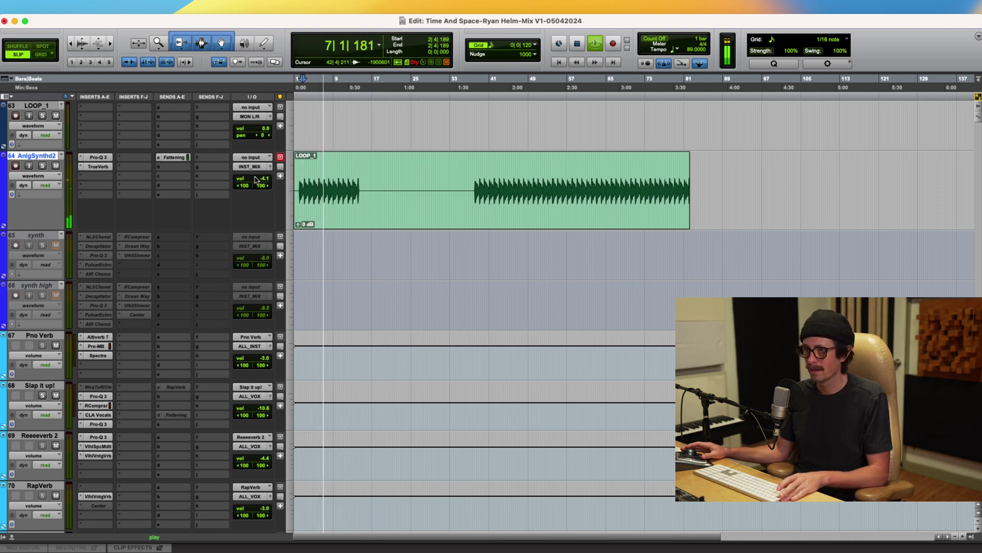
left_click_drag(259, 178, 260, 186)
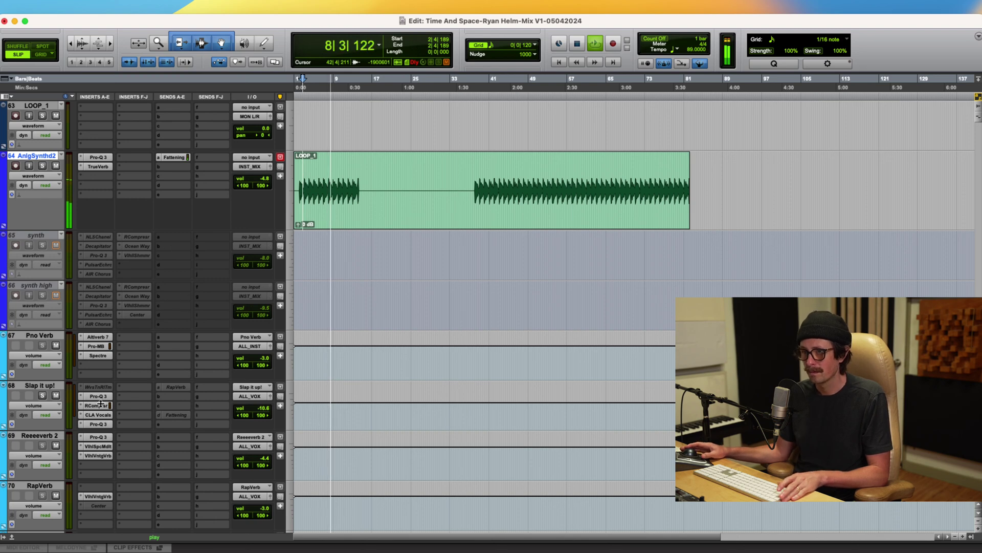
key("space")
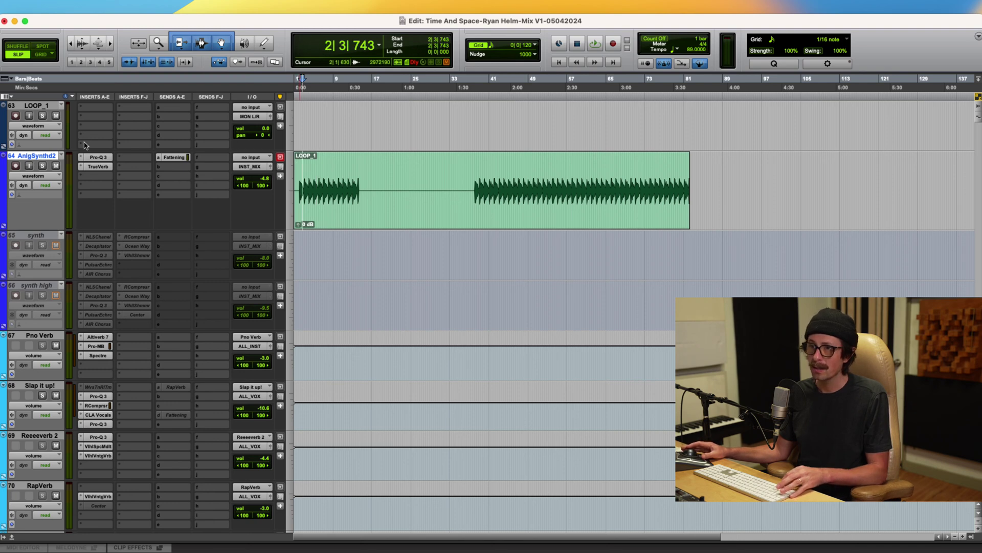
Step: Bypass the AnlgSynthd2 inserts and mute its Fattening send, play from bar 2 to compare, and switch them back on
left_click(93, 165, "shift")
left_click(176, 158)
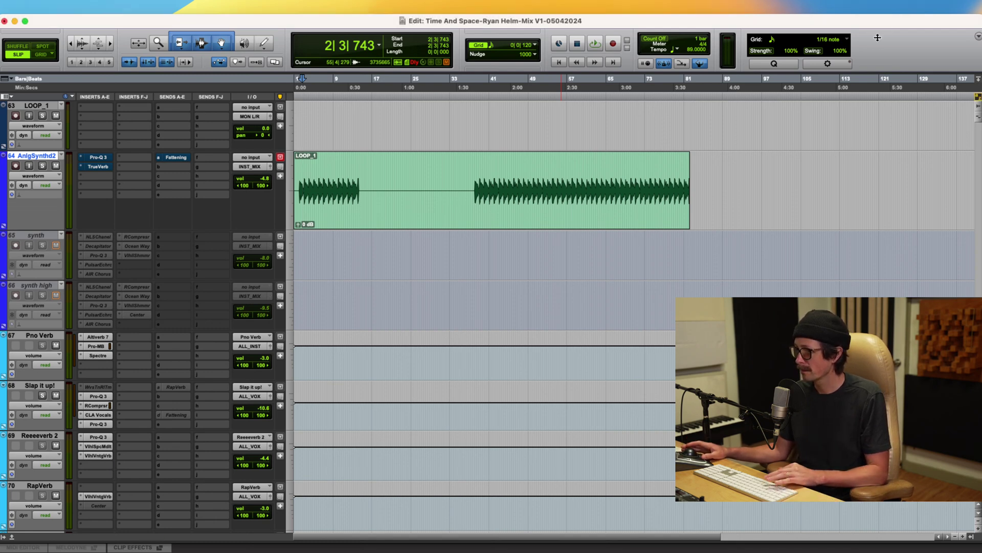
key("space")
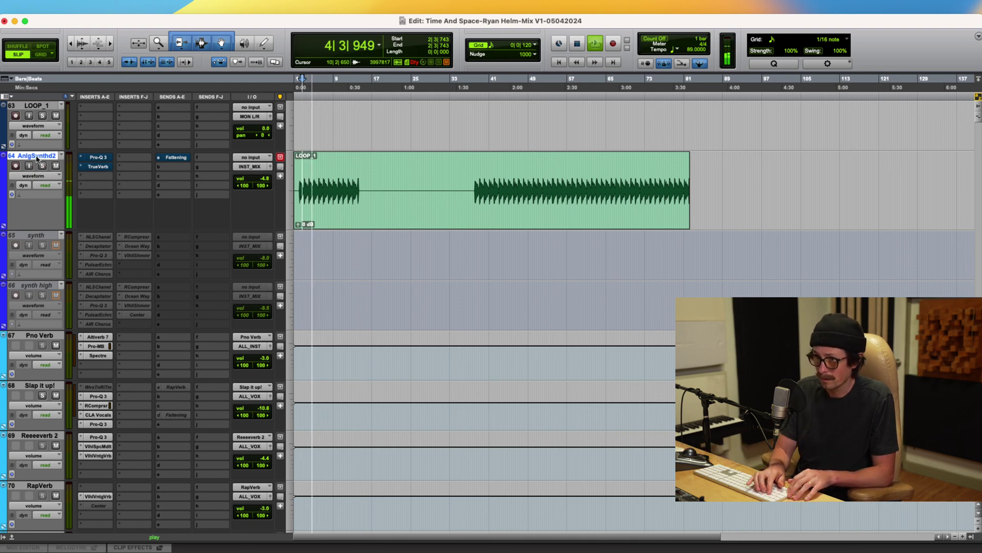
key("shift+a")
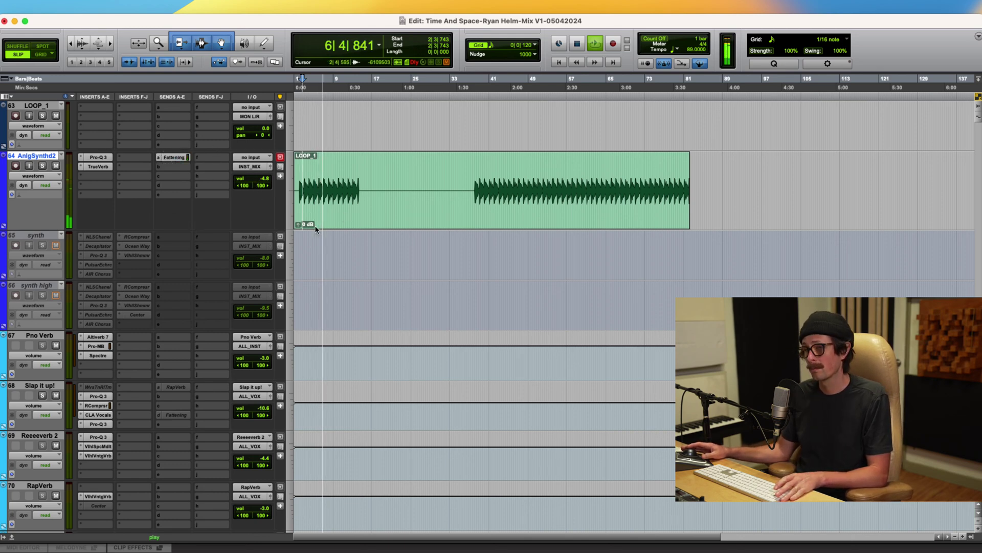
Step: Lower the AnlgSynthd2 track volume to -5.2 dB while the mix plays
left_click(266, 179)
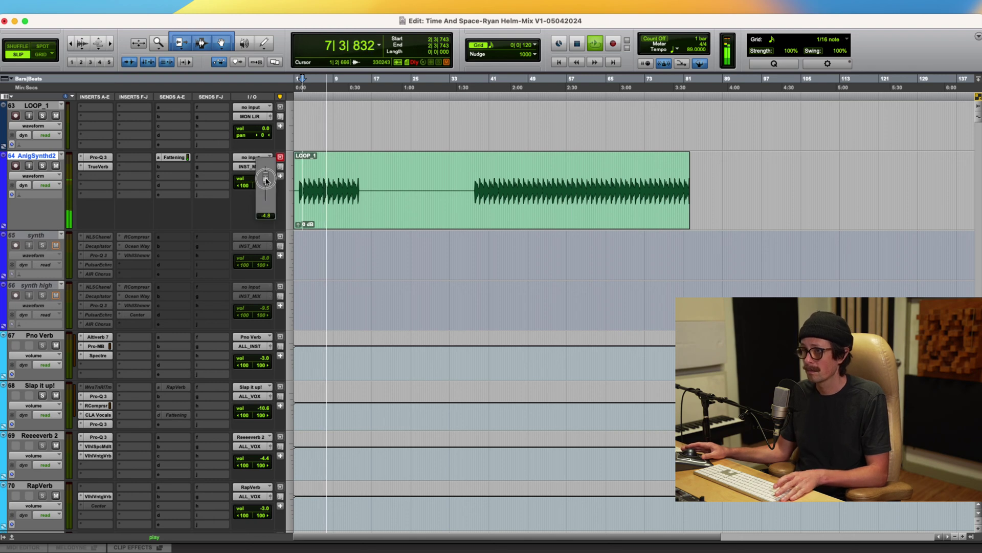
left_click_drag(267, 180, 266, 184)
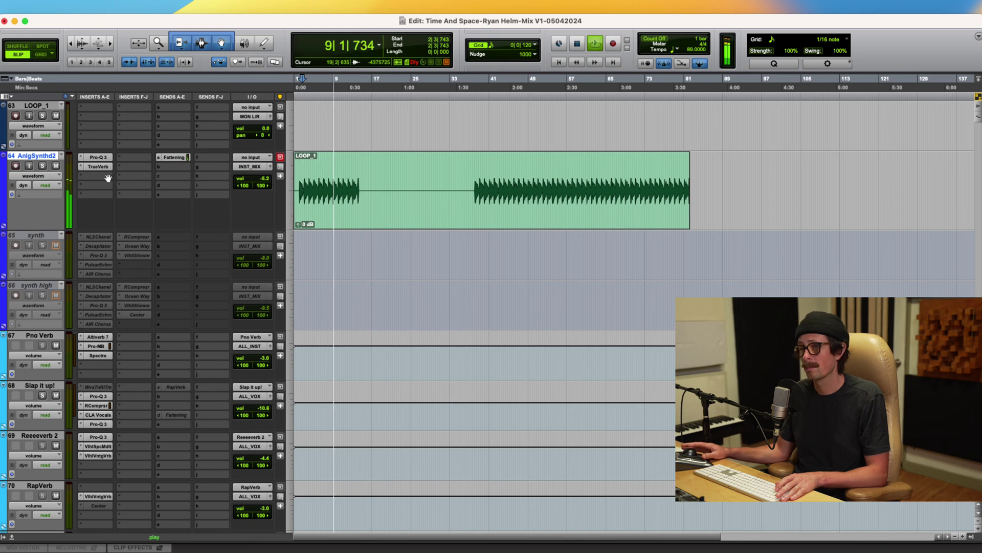
Step: Add an 18 dB/oct low cut at about 101 Hz in the Pro-Q 3 on AnlgSynthd2
left_click(96, 157)
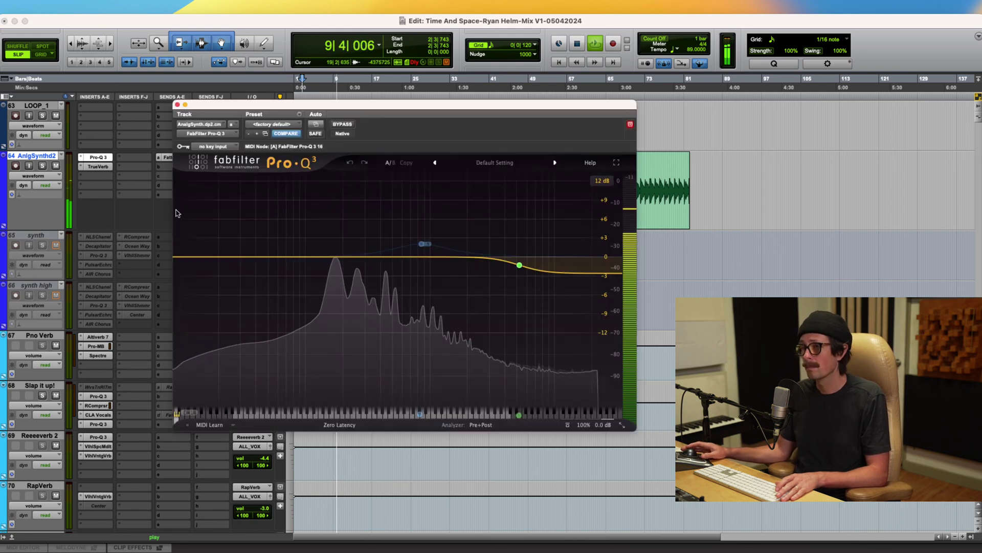
left_click(212, 257)
left_click(217, 245)
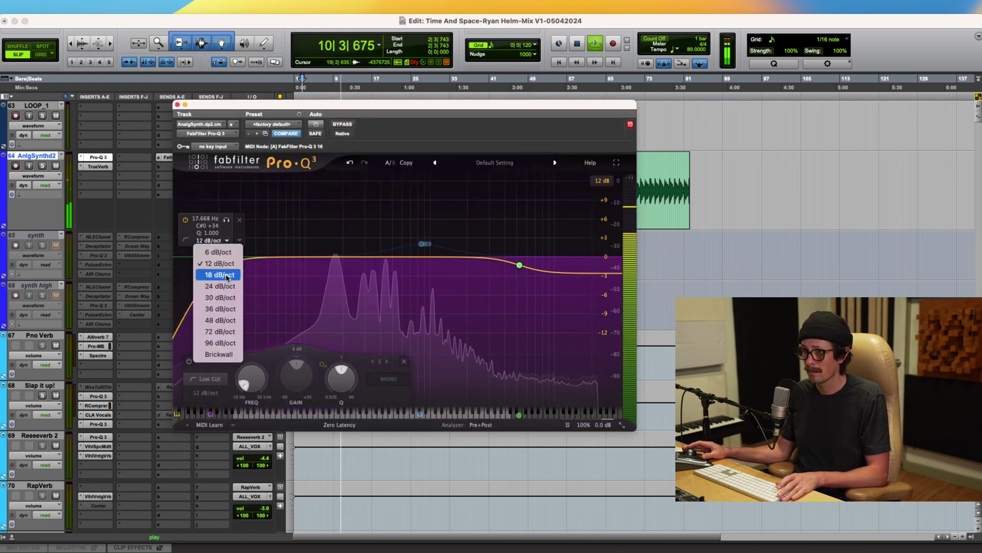
left_click(219, 258)
left_click_drag(219, 258, 314, 256)
Step: Move the Pro-Q 3 high shelf above 6.8 kHz and deepen its cut beyond -4 dB, restarting playback with AnlgSynthd2 soloed
mouse_move(520, 270)
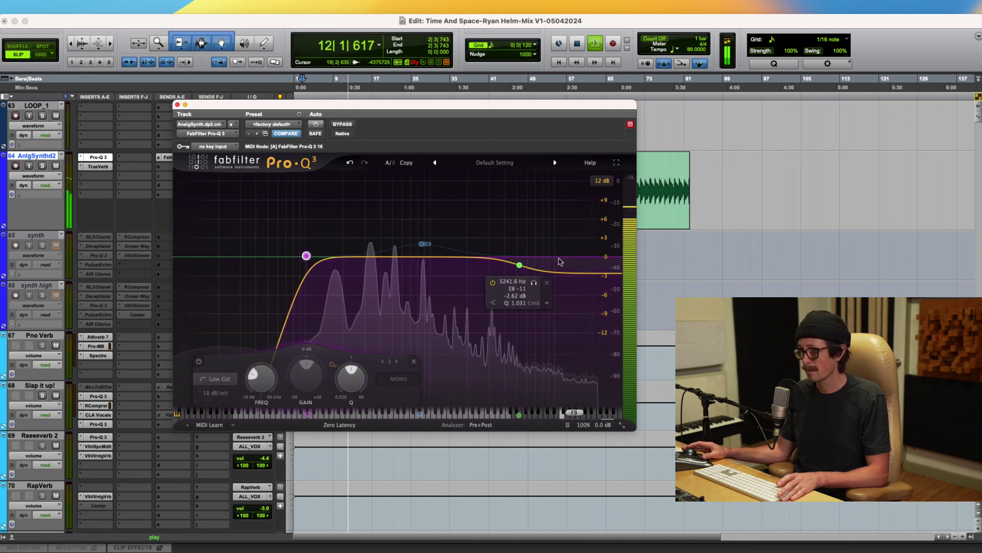
left_click_drag(520, 266, 534, 269)
key("space")
key("space")
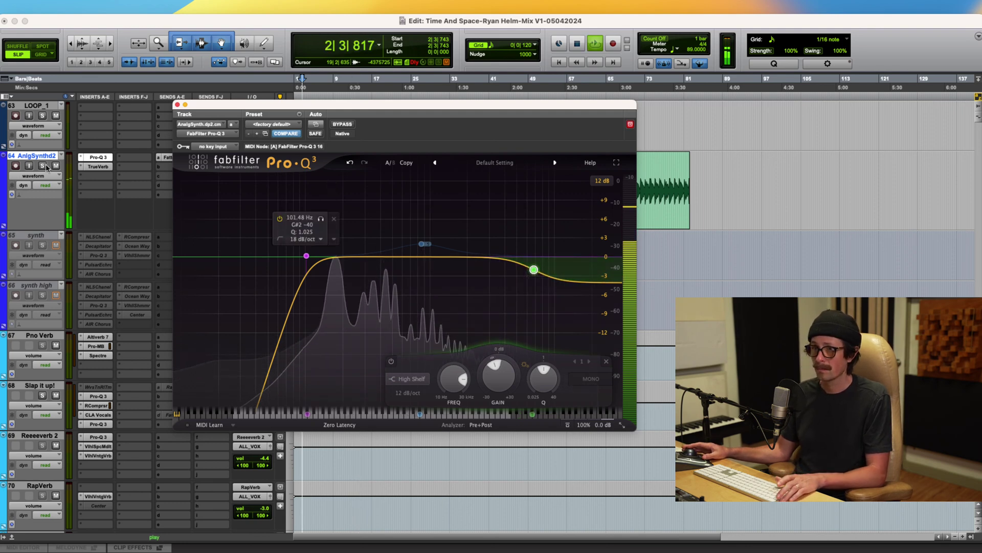
left_click(42, 165)
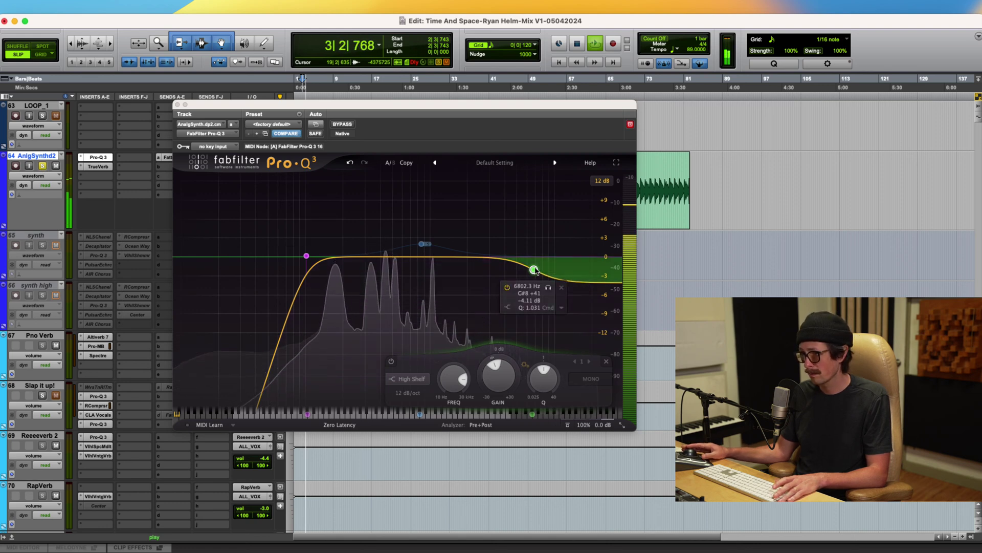
mouse_move(534, 269)
left_mouse_down()
mouse_move(520, 220)
mouse_move(487, 189)
mouse_move(495, 188)
mouse_move(475, 193)
mouse_move(527, 195)
mouse_move(491, 199)
mouse_move(545, 254)
mouse_move(541, 275)
mouse_move(557, 282)
mouse_move(541, 279)
left_mouse_up()
Step: Add a gentle midrange bell cut and a bell boost of about 2.8 dB near 3805 Hz in Pro-Q 3
left_click_drag(388, 257, 430, 264)
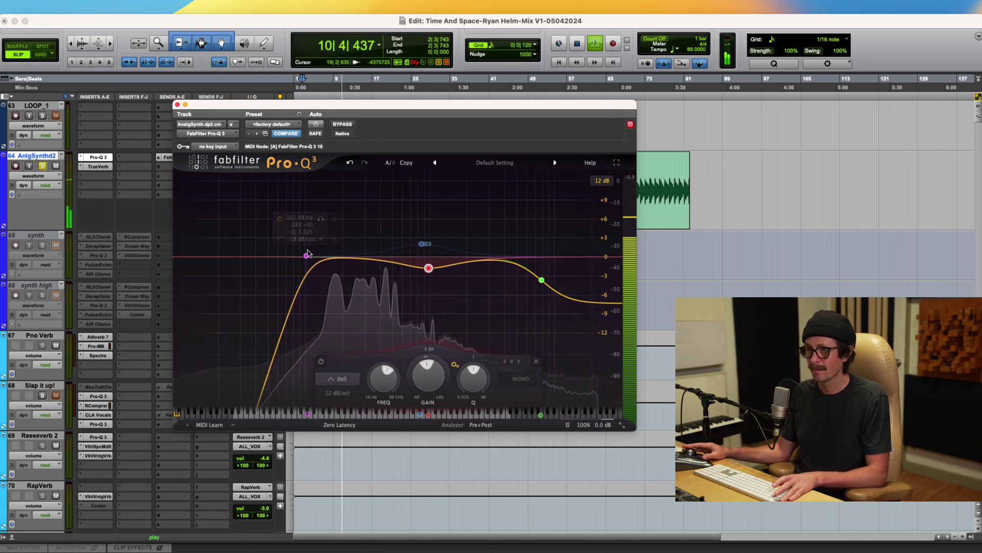
left_click_drag(491, 259, 511, 243)
left_click(530, 223)
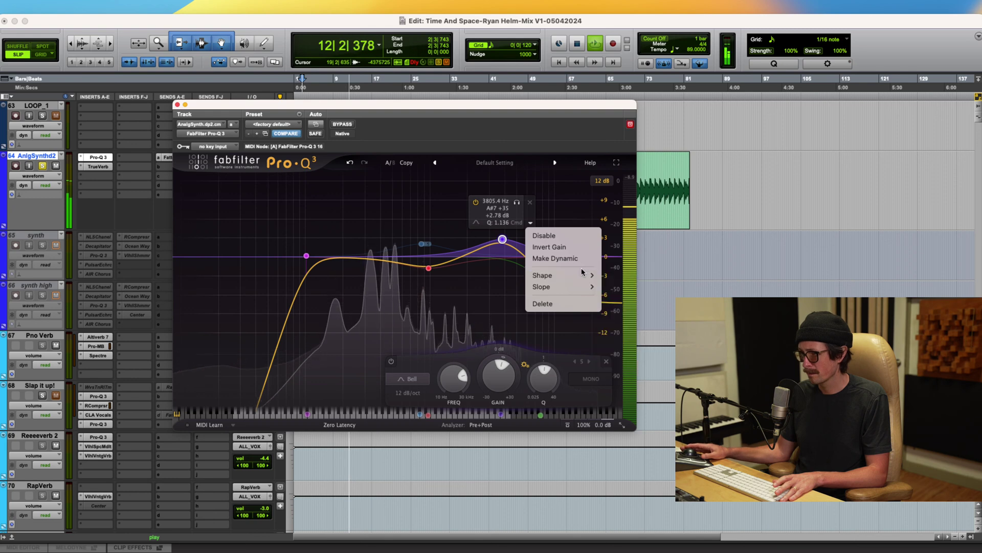
mouse_move(587, 293)
left_click(503, 240)
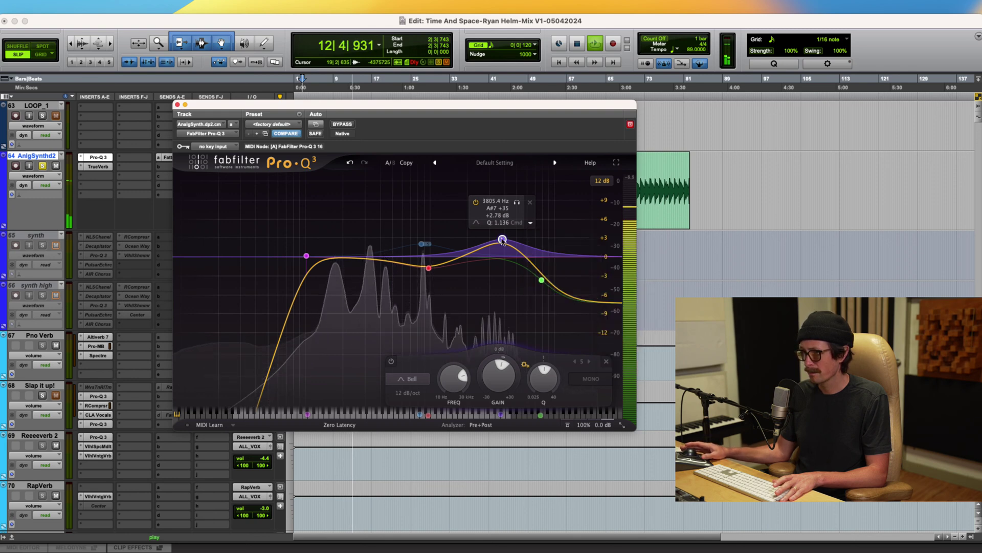
Step: Remove the upper bell boost from Pro-Q 3 and shift the high shelf lower in frequency with a slightly deeper cut
mouse_move(516, 202)
left_mouse_down()
mouse_move(496, 211)
mouse_move(526, 203)
left_mouse_up()
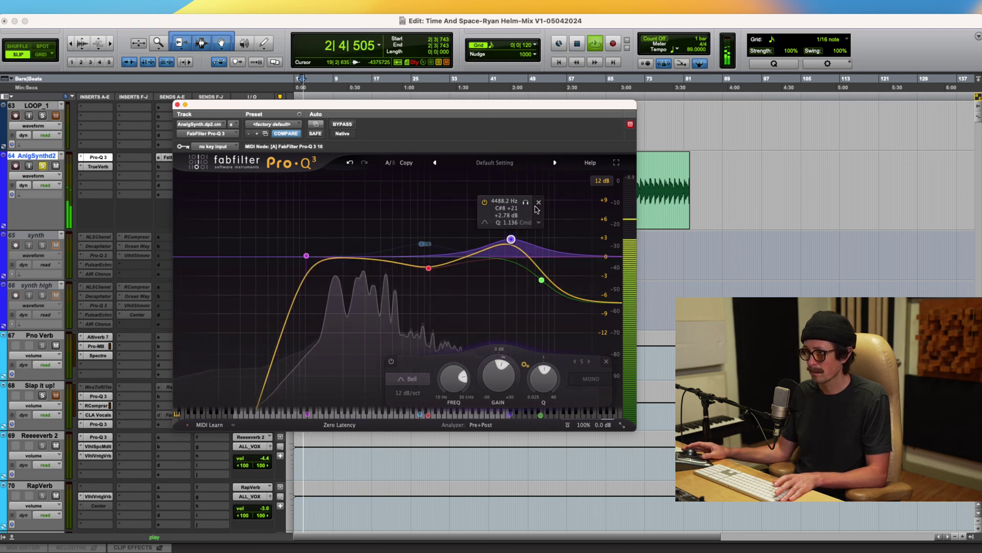
left_click(538, 202)
left_click_drag(542, 279, 524, 283)
Step: Compare the synth with Pro-Q 3 bypassed and active, and unsolo AnlgSynthd2 to hear it in the mix
mouse_move(280, 219)
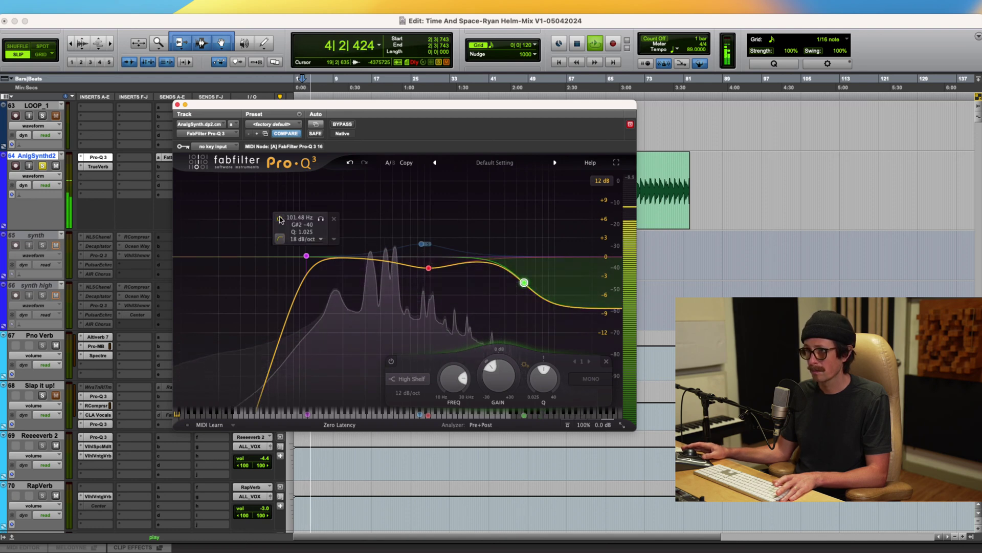
left_click(344, 125)
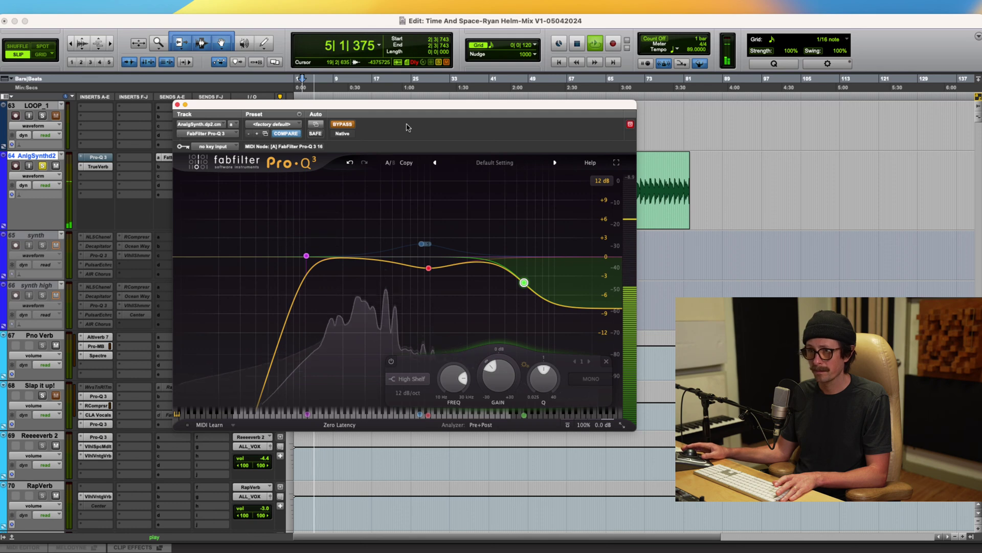
left_click(343, 124)
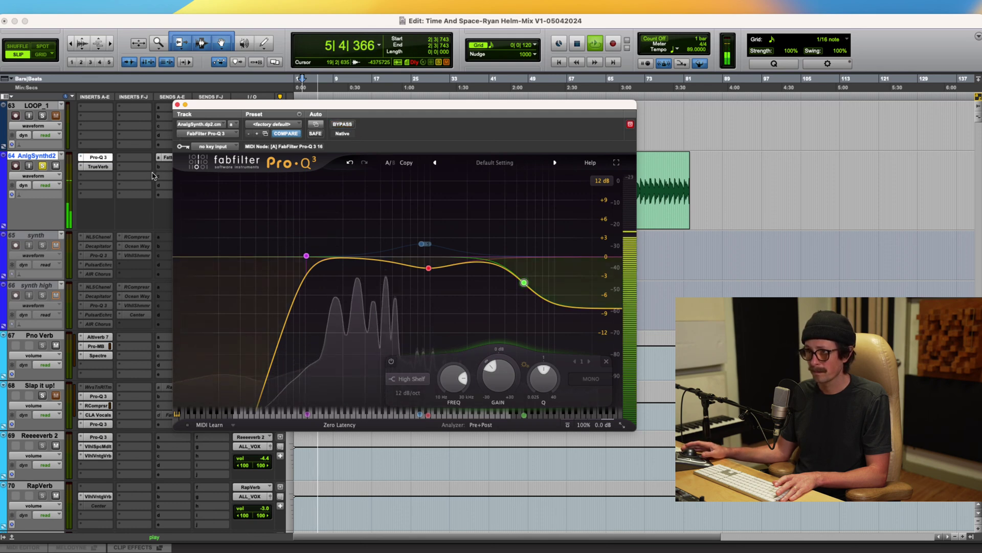
left_click(44, 166)
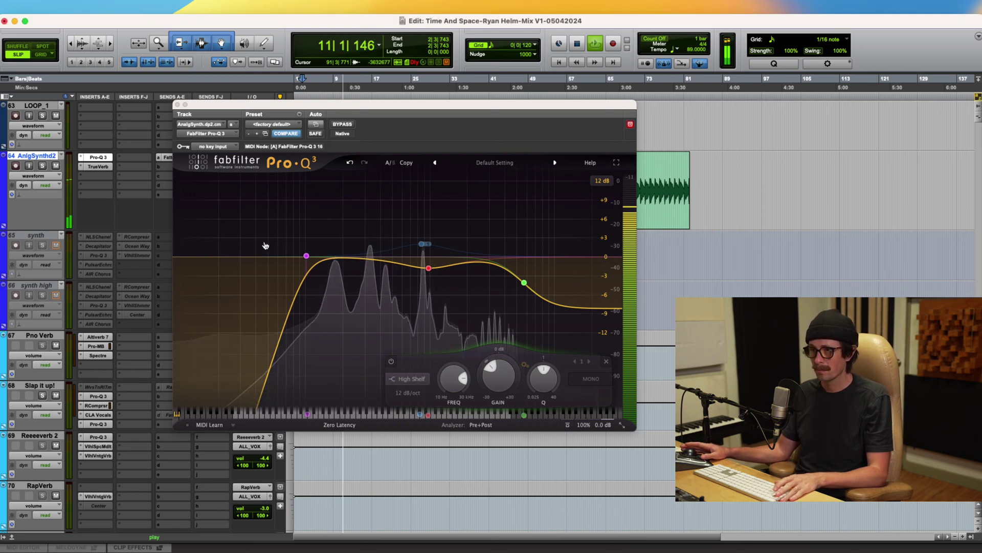
Step: Delete the 849 Hz bell boost in Pro-Q 3 and add a bell cut of about -1.5 dB near 444 Hz
mouse_move(378, 262)
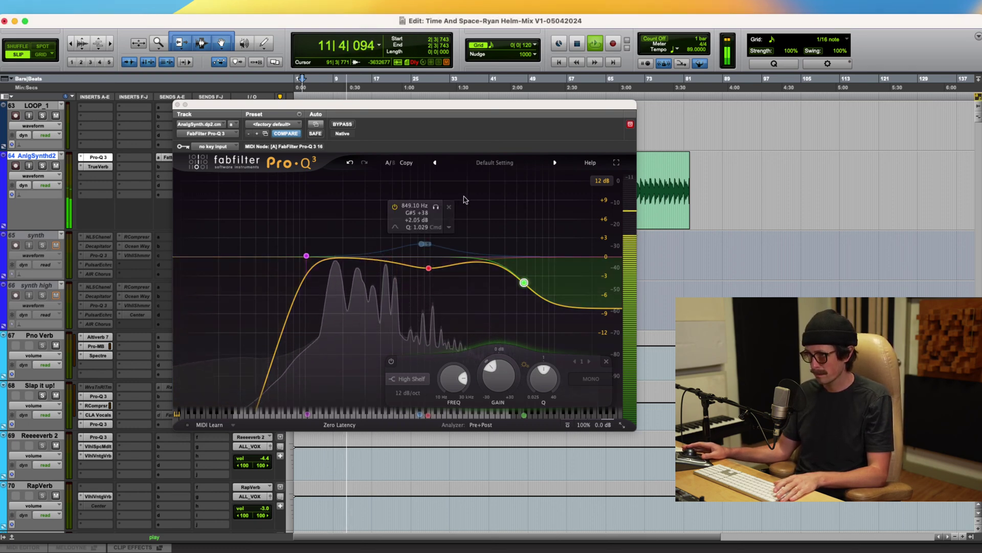
left_click(422, 244)
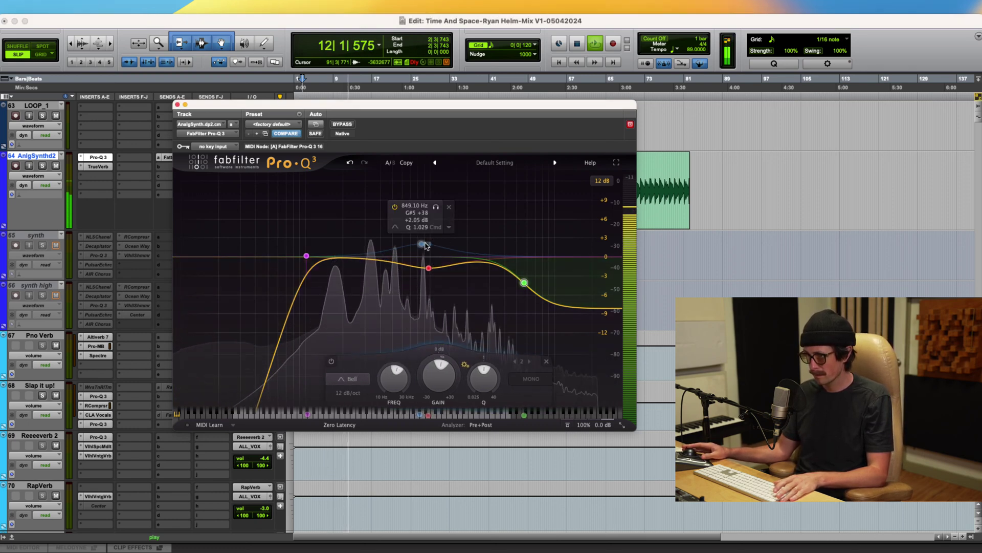
left_click(449, 207)
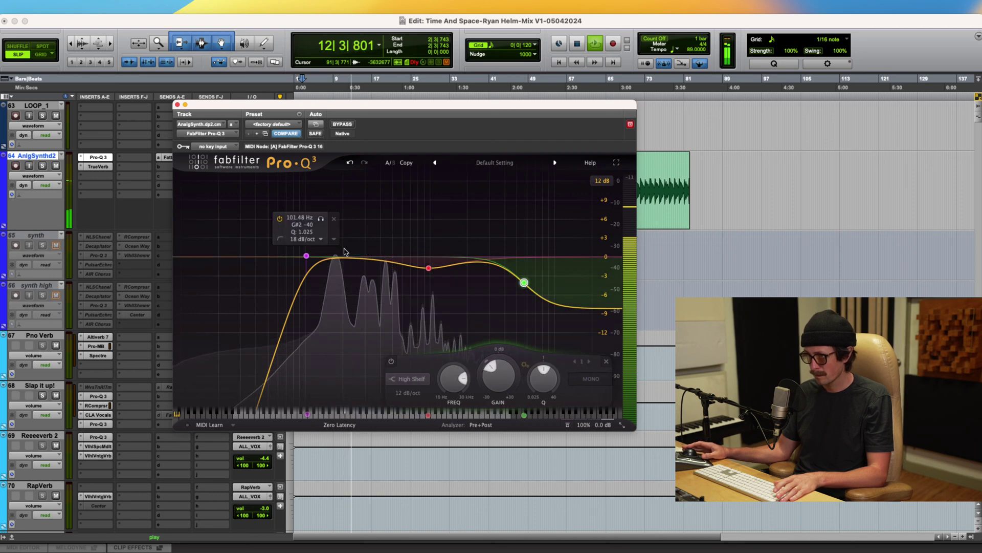
left_click(384, 263)
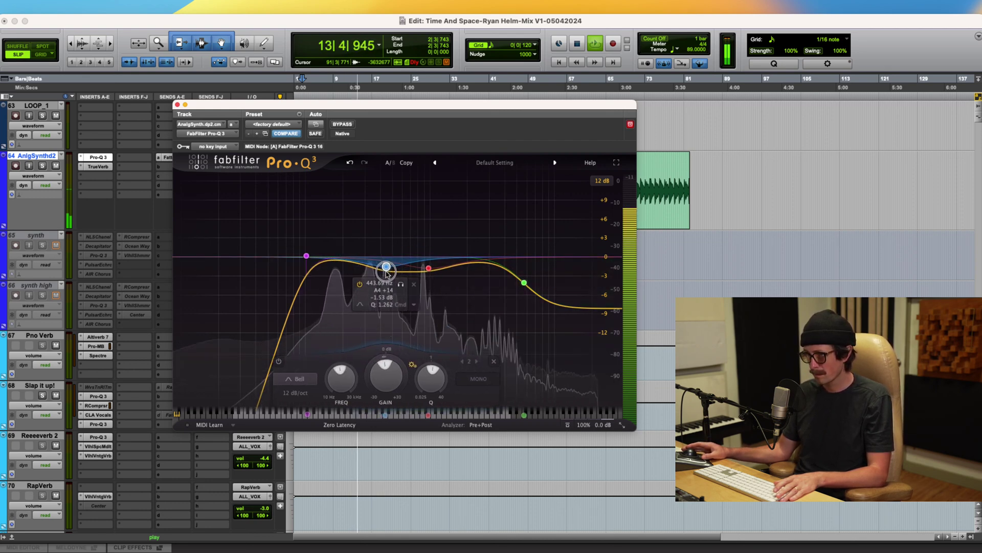
Step: Replay the mix from the start to check the equalized synth, close the Pro-Q 3 window and stop playback
key("space")
key("space")
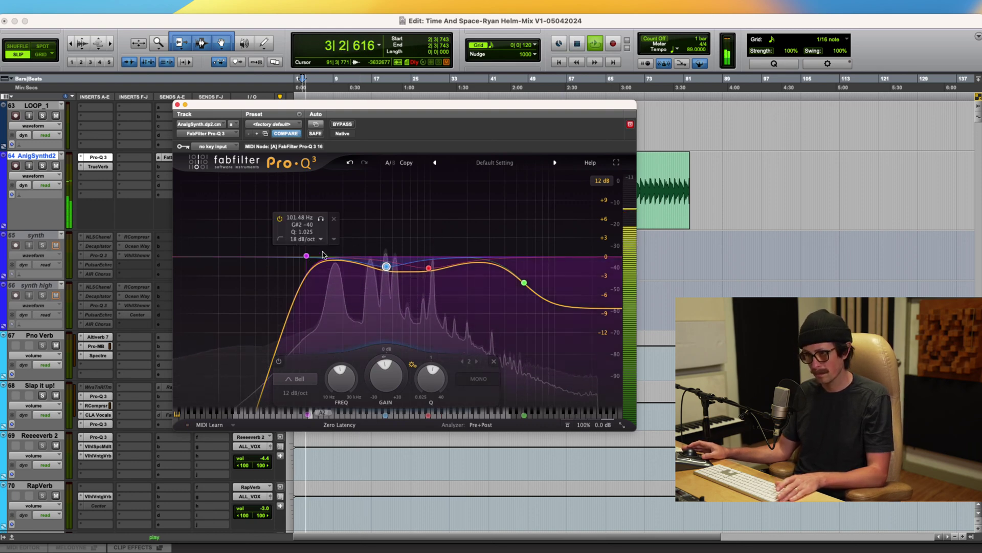
left_click(177, 105)
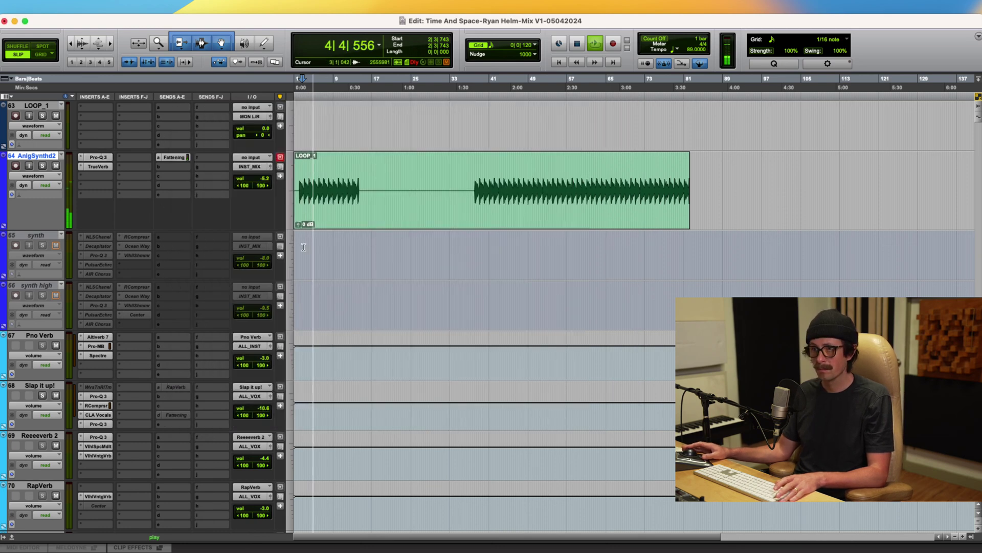
key("space")
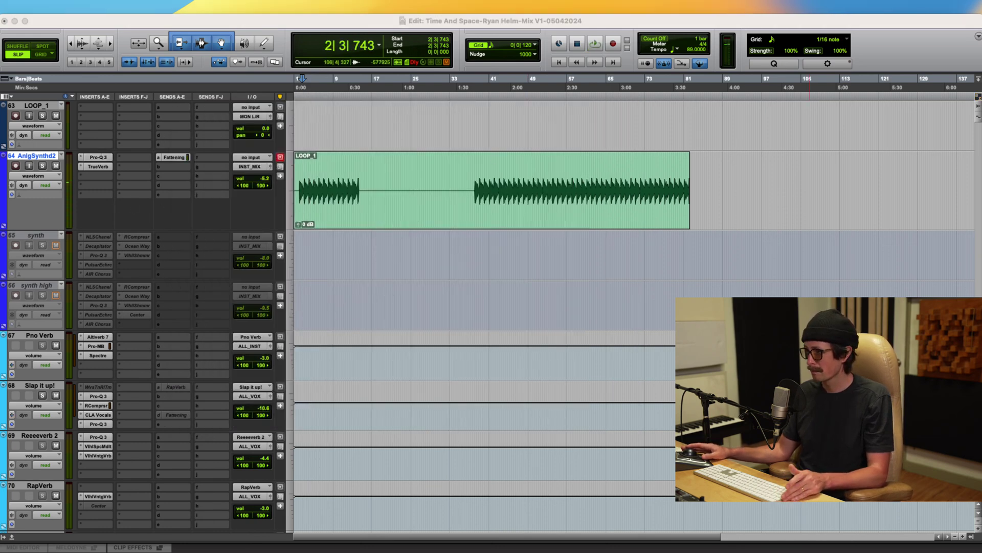